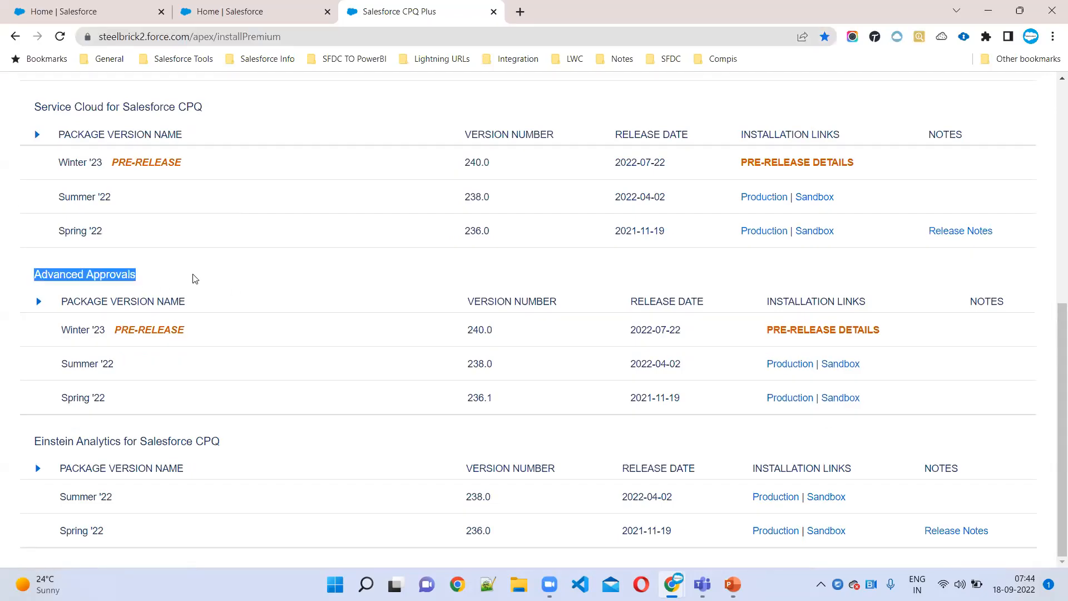
Open the production installation link for the Summer '22 version of the Advanced Approvals package
drag(28, 356, 930, 374)
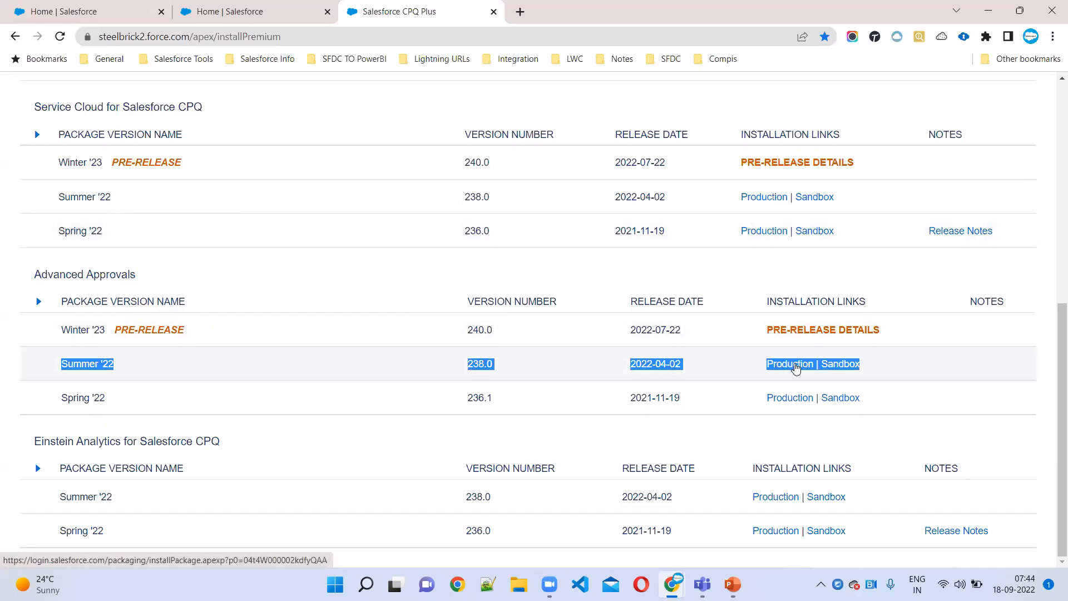
click(794, 365)
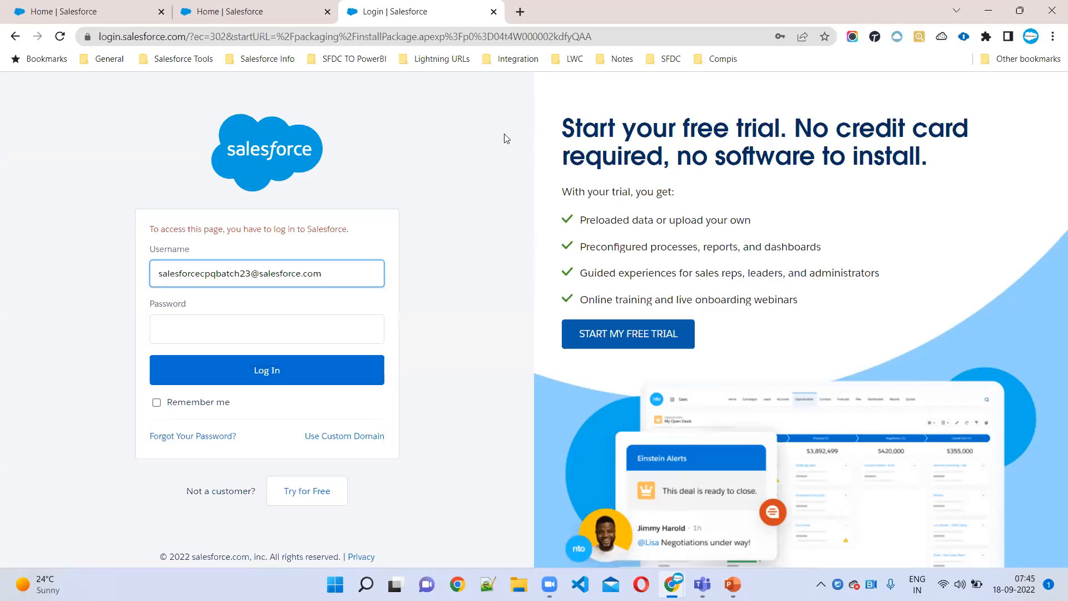
Copy the password from the saved CPQBatch23 login in the ORGanizer extension, enter it in the Salesforce password field and log in
click(964, 36)
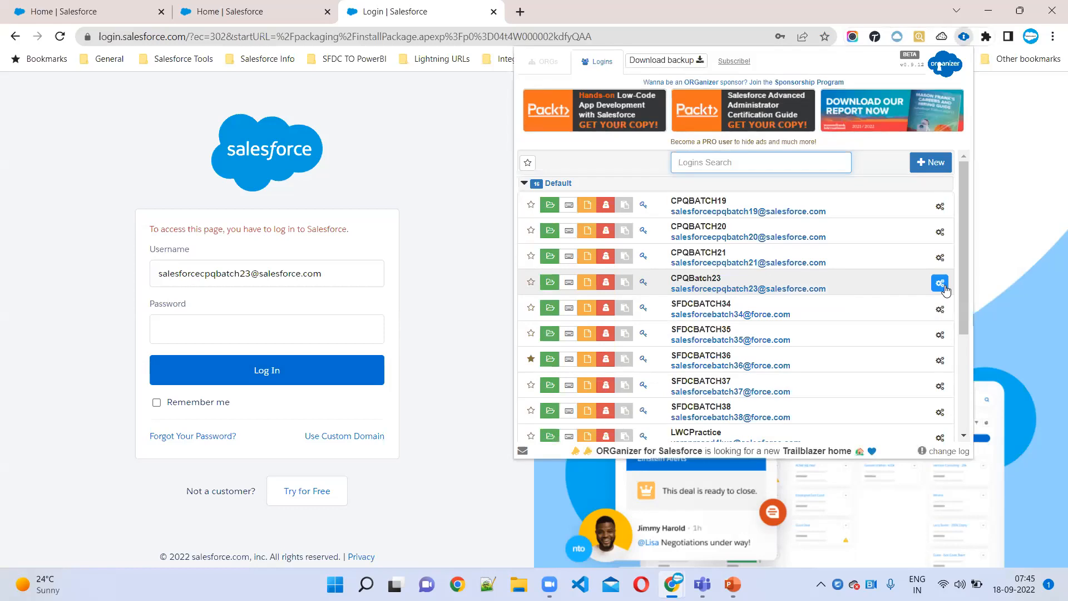
click(939, 283)
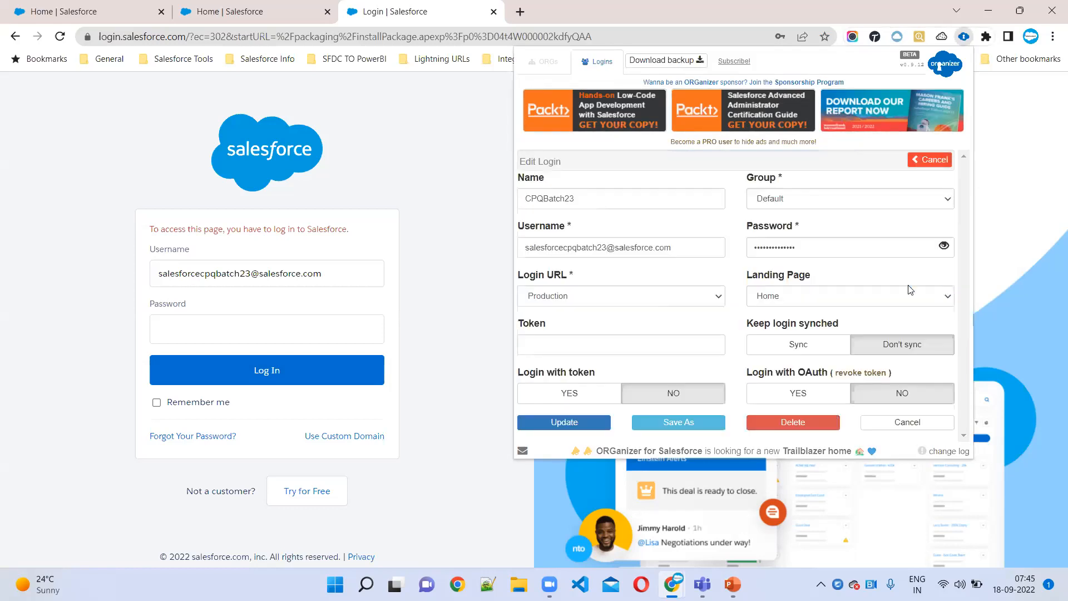
click(944, 245)
drag(817, 247, 749, 248)
key(ctrl+c)
click(282, 328)
key(ctrl+v)
click(285, 370)
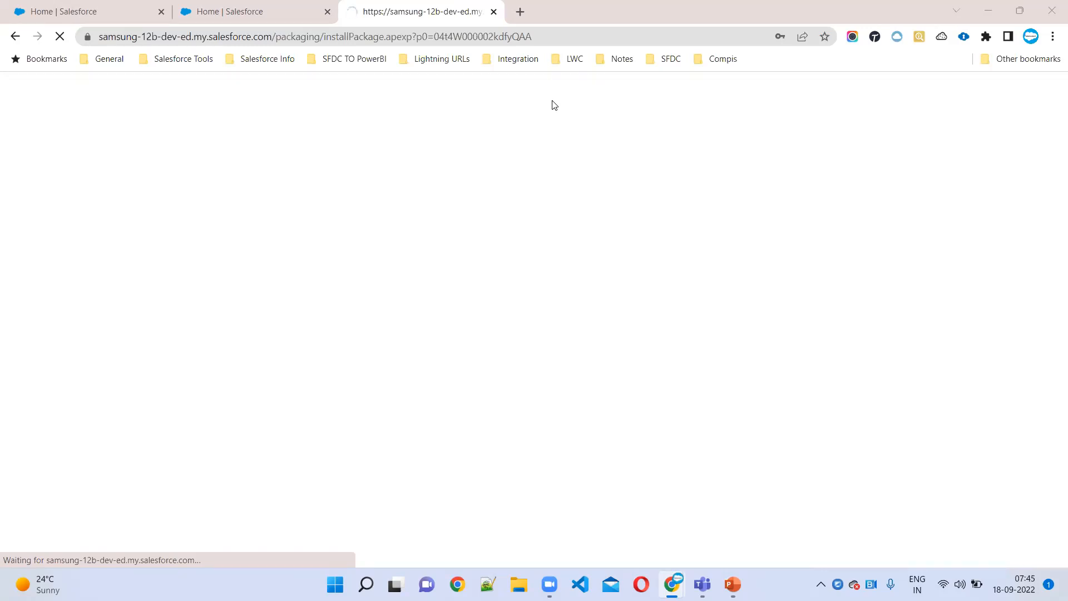
Copy the help article URL from the first slide in PowerPoint and open it in a new Chrome tab
click(732, 584)
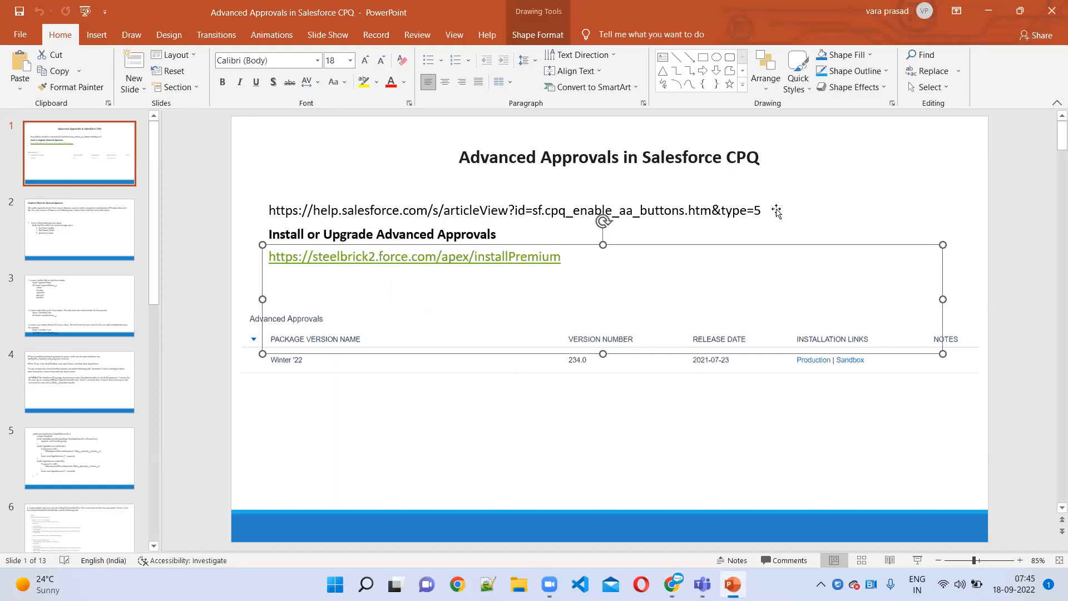
drag(269, 210, 787, 209)
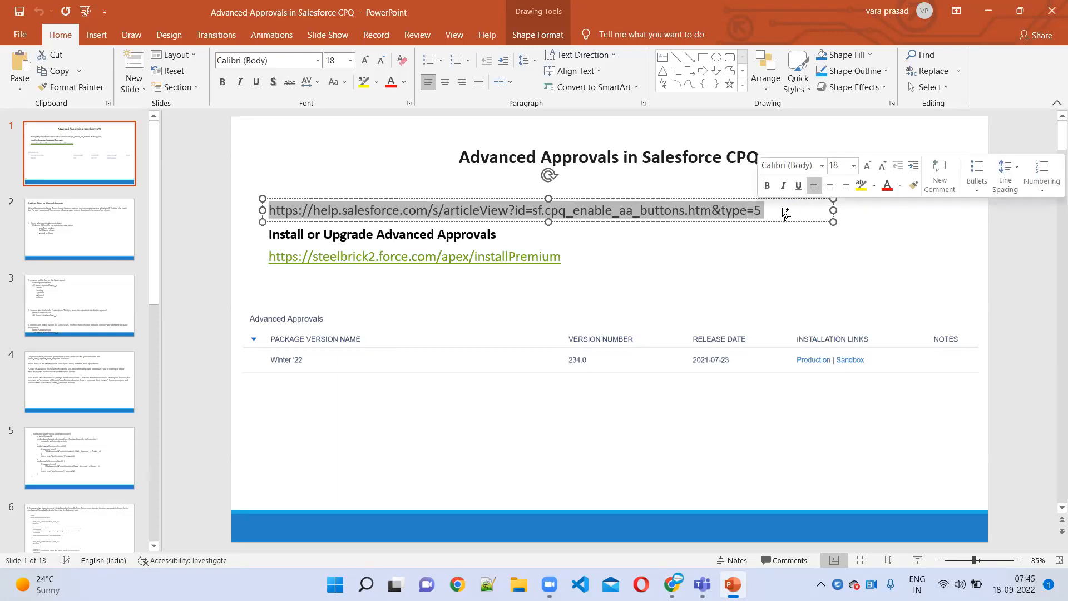
click(976, 14)
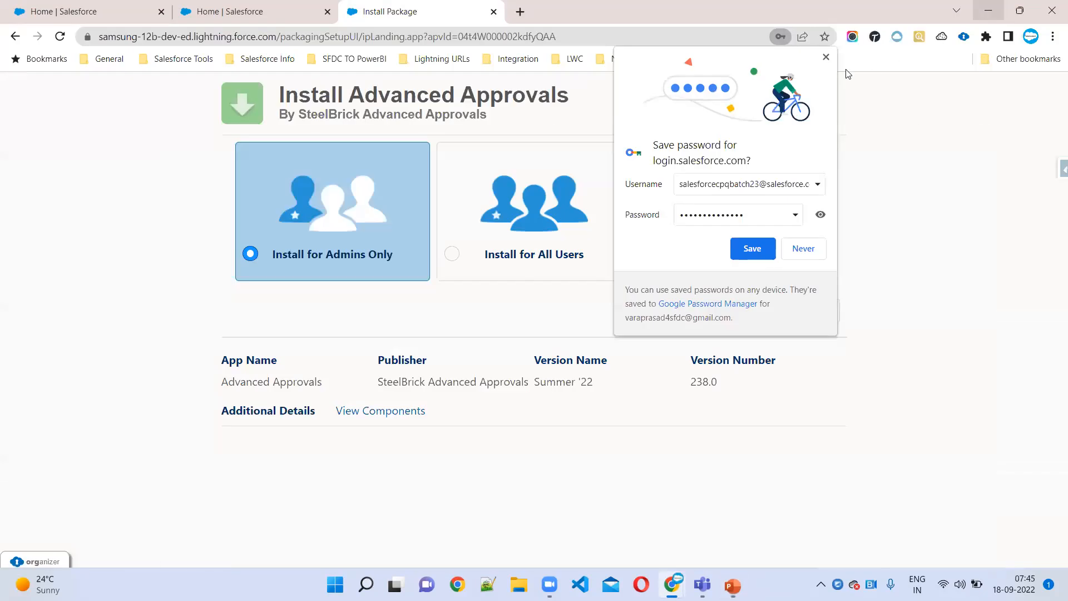
click(521, 13)
key(ctrl+v)
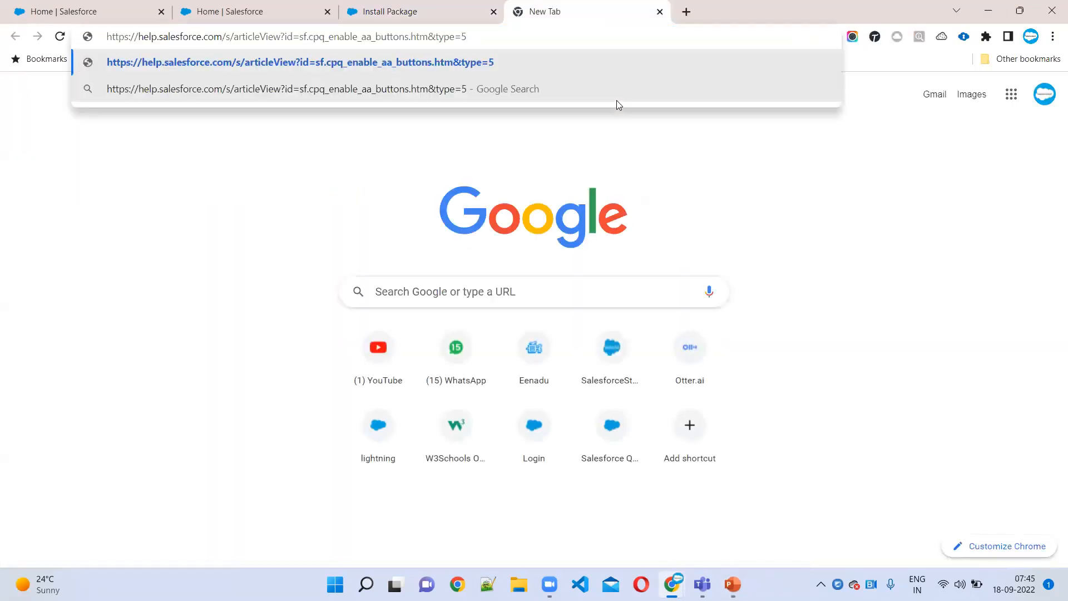
key(Return)
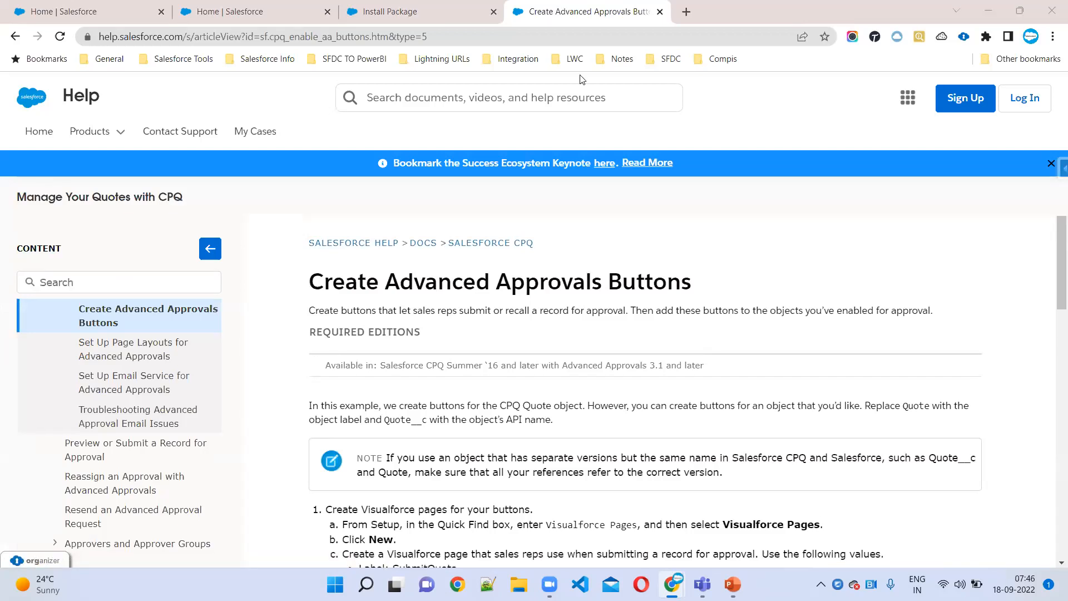
Install the Advanced Approvals package for all users
click(388, 7)
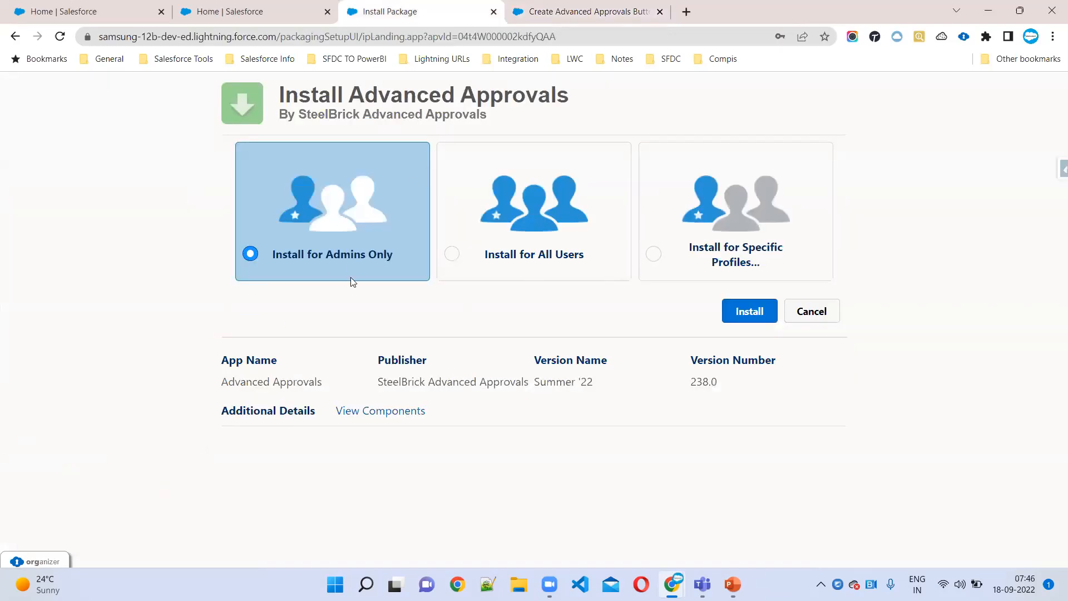
click(452, 253)
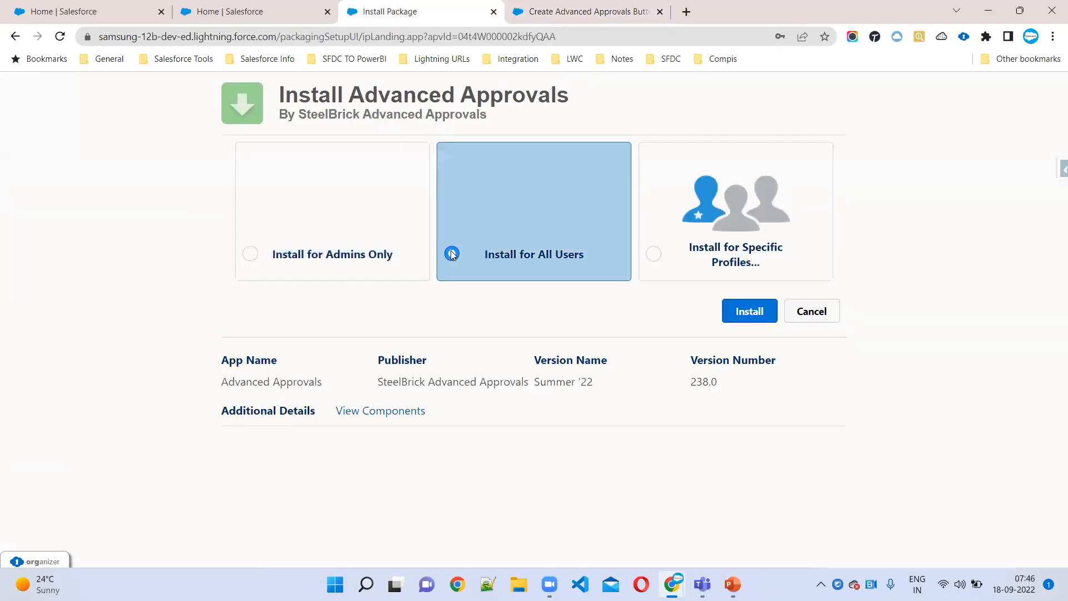
click(750, 311)
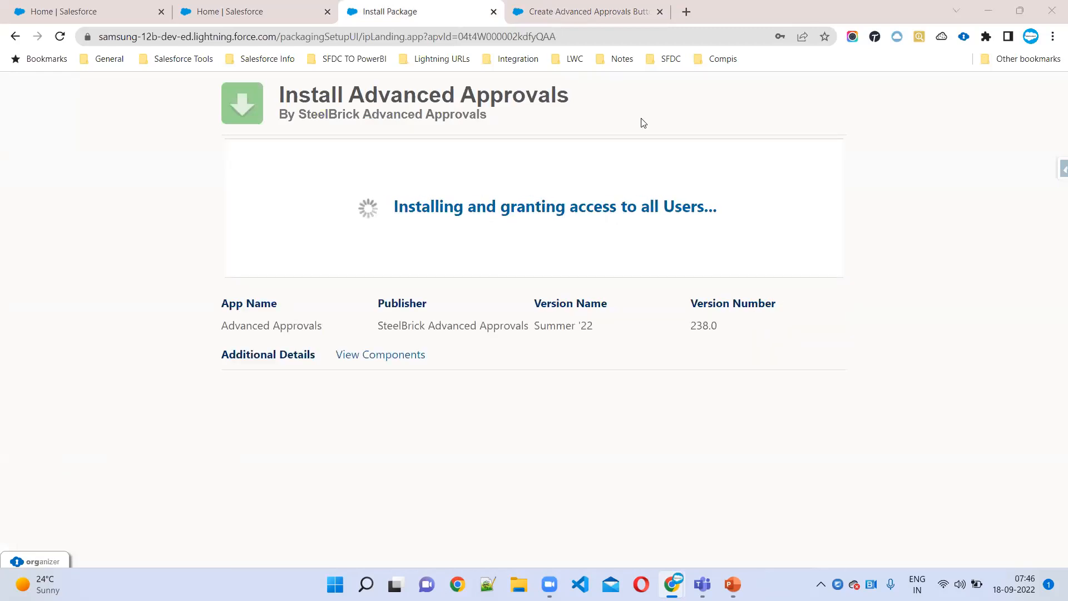
Read the introduction and Visualforce page instructions in the Create Advanced Approvals Buttons help article
click(566, 4)
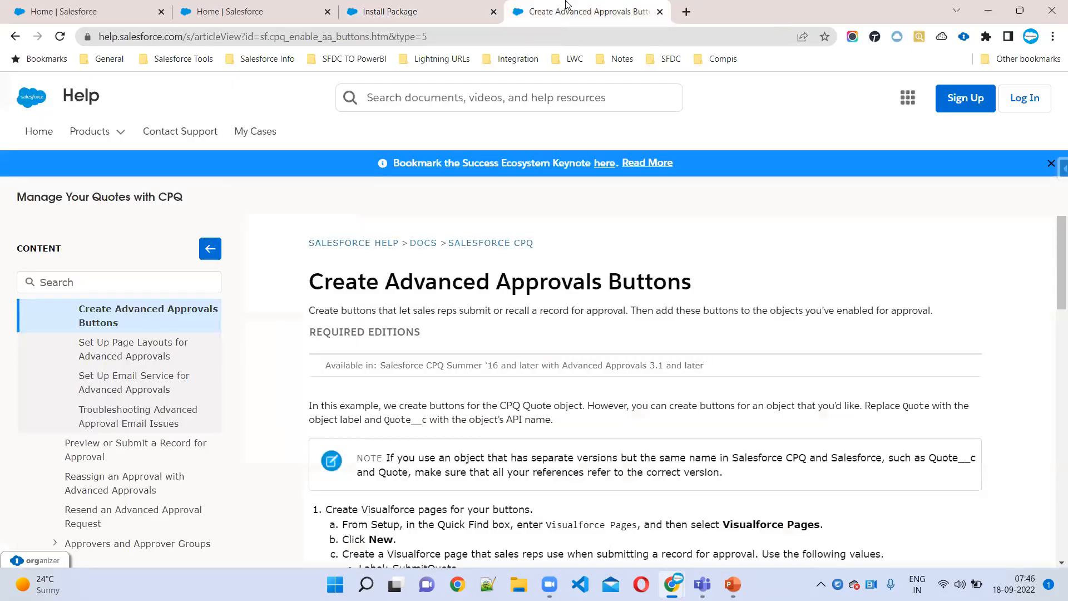
drag(309, 281, 695, 281)
scroll(367, 331, down, 1)
scroll(367, 331, down, 1)
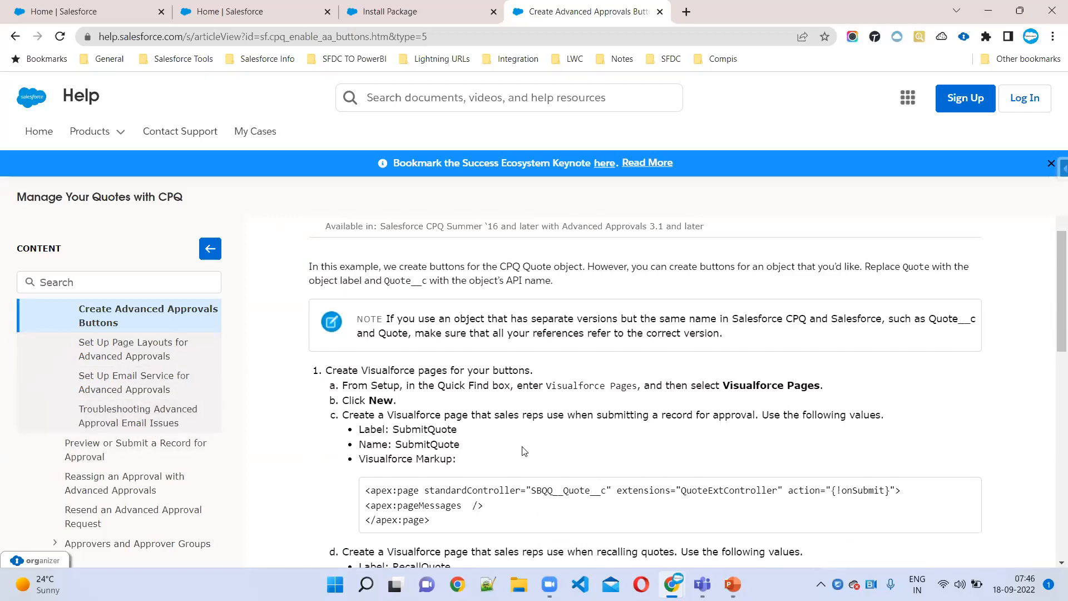
scroll(520, 439, up, 2)
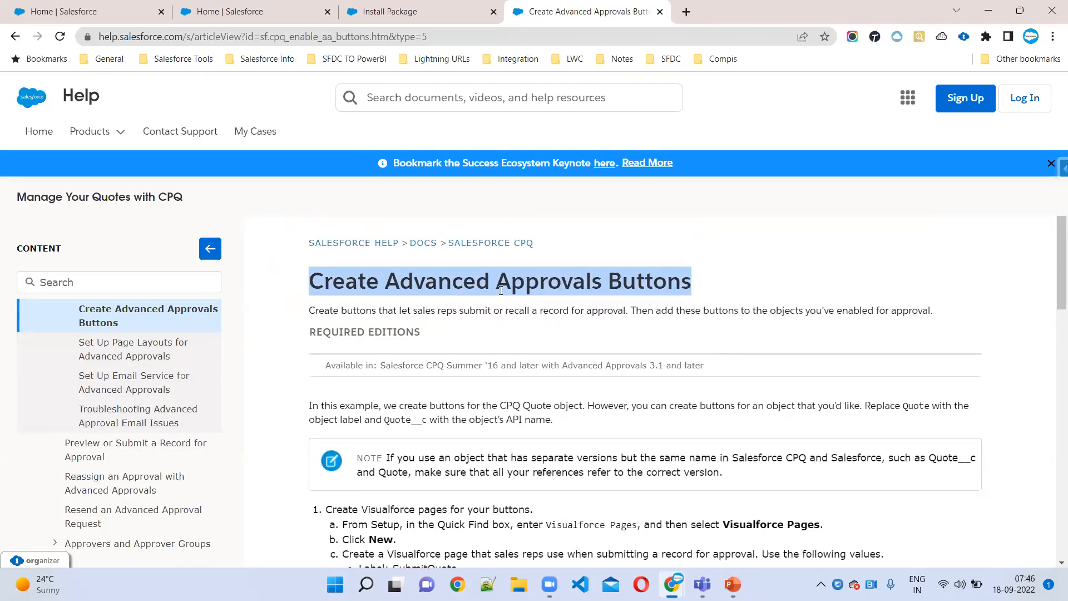
Check the package installation page and look through its package components
click(423, 11)
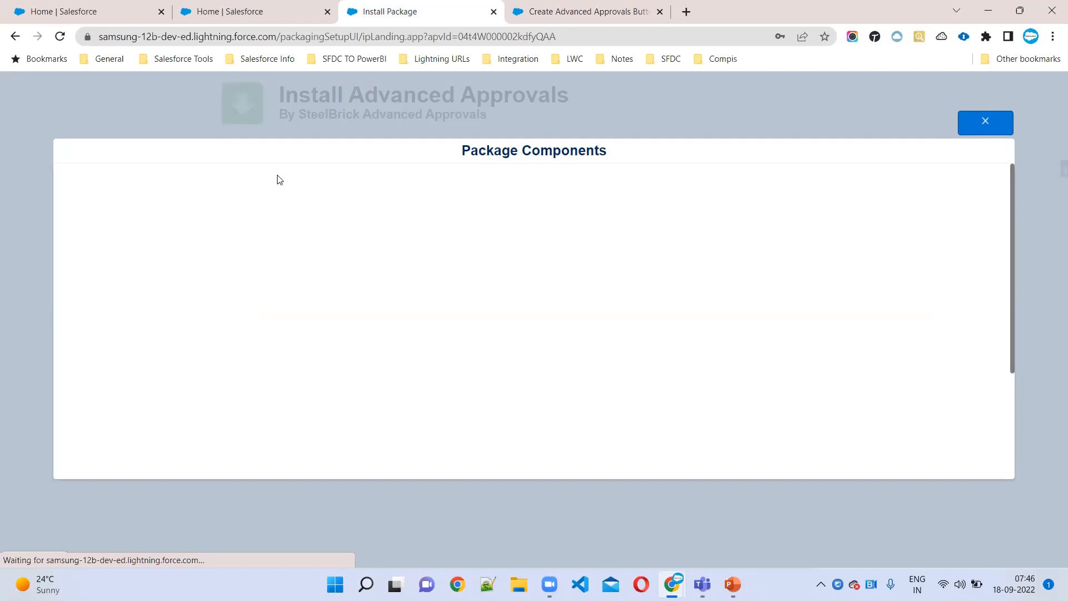
scroll(556, 256, down, 5)
scroll(566, 310, up, 5)
Look through the Create Advanced Approvals Buttons article and open the Advanced Approvals Release Notes from the help contents
click(549, 8)
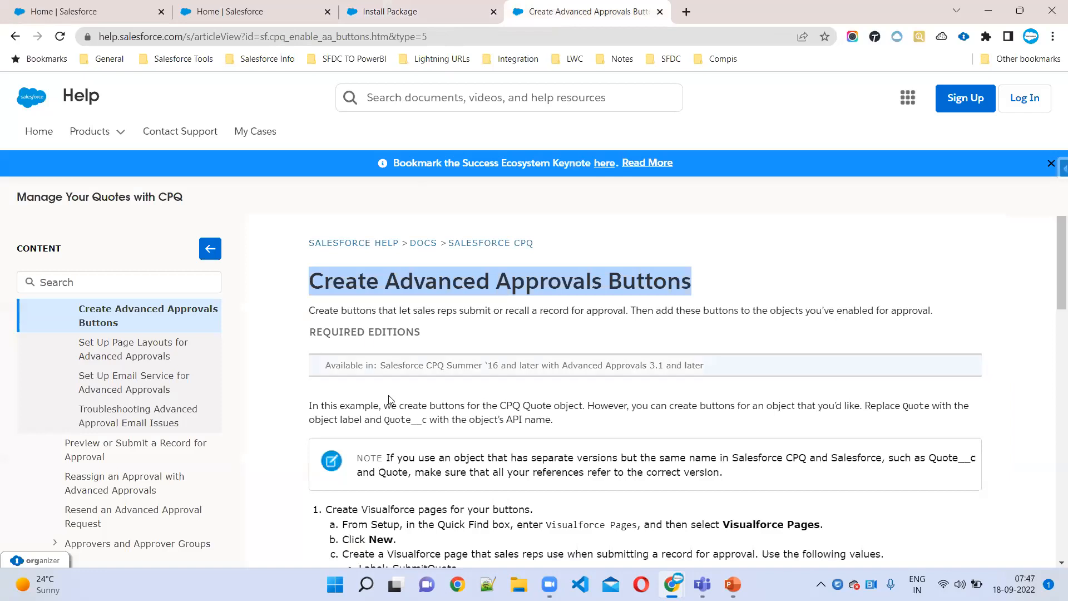
scroll(463, 383, down, 3)
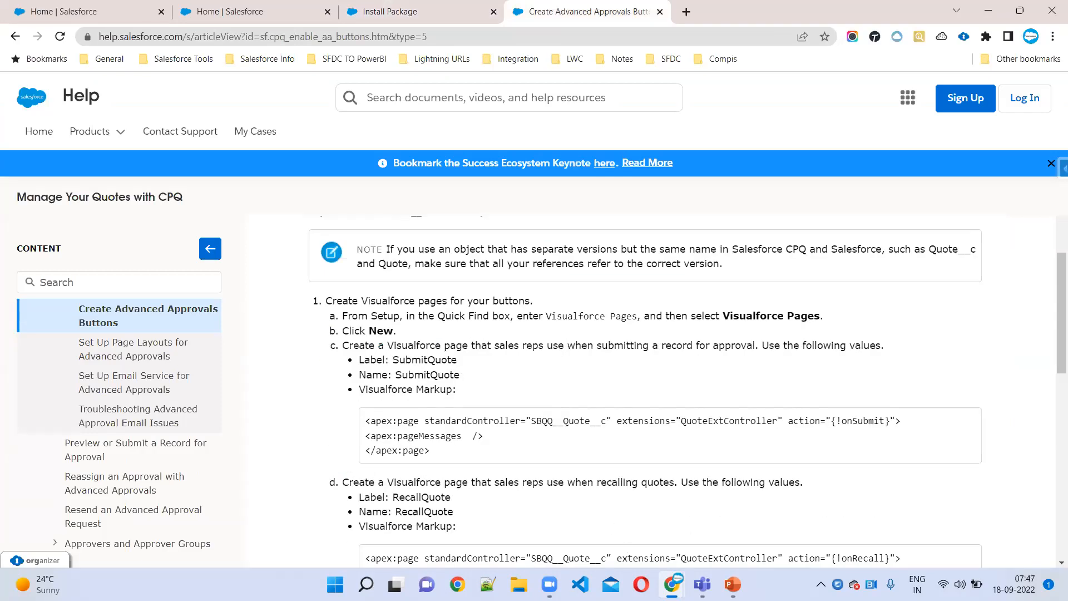
click(987, 11)
click(672, 584)
scroll(132, 361, up, 5)
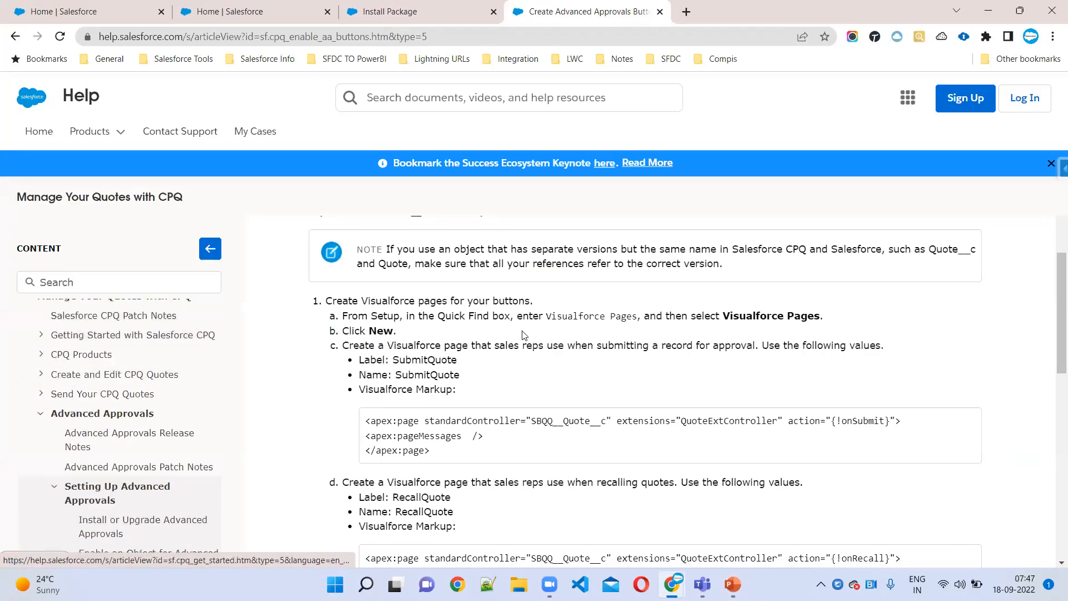
click(101, 440)
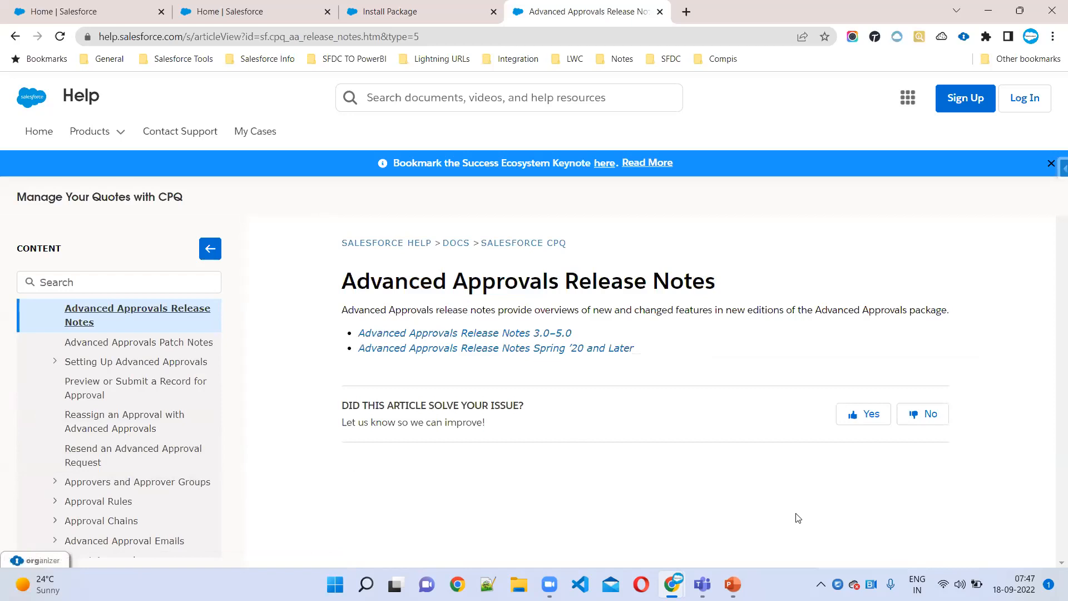
In PowerPoint, shift slide 2's text box slightly right and down, and select the line about creating a field on the Approval object
click(732, 584)
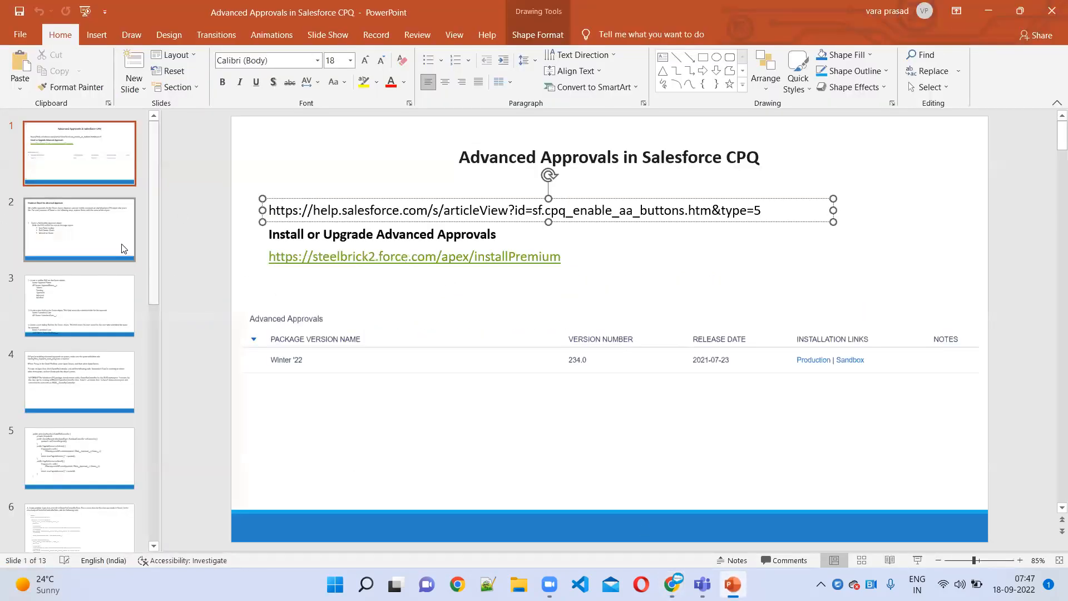
click(122, 249)
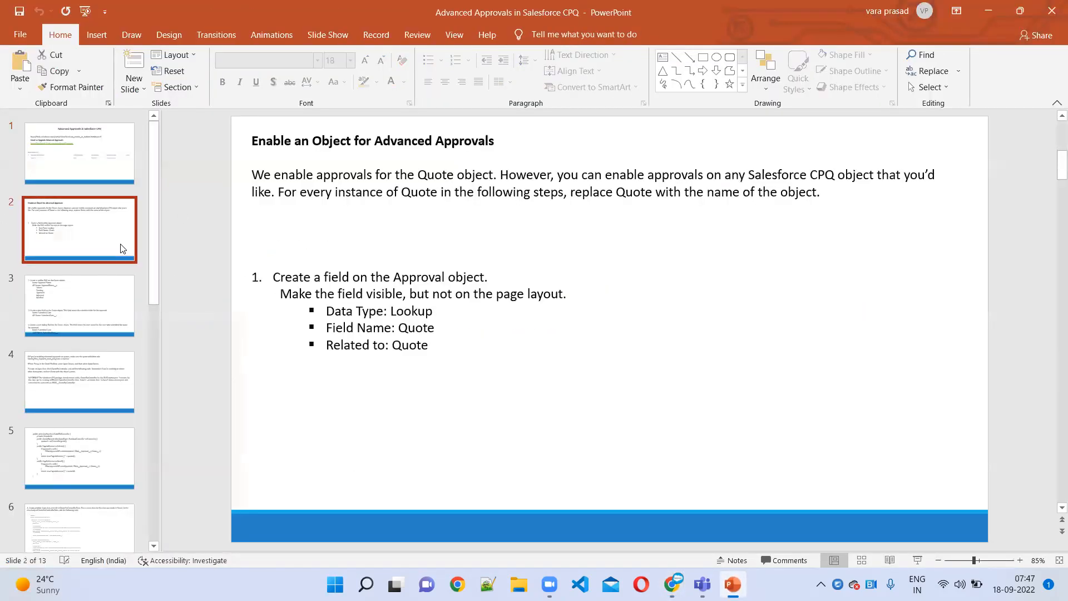
mouse_move(241, 143)
mouse_down()
mouse_move(300, 143)
mouse_move(270, 153)
mouse_up()
click(549, 255)
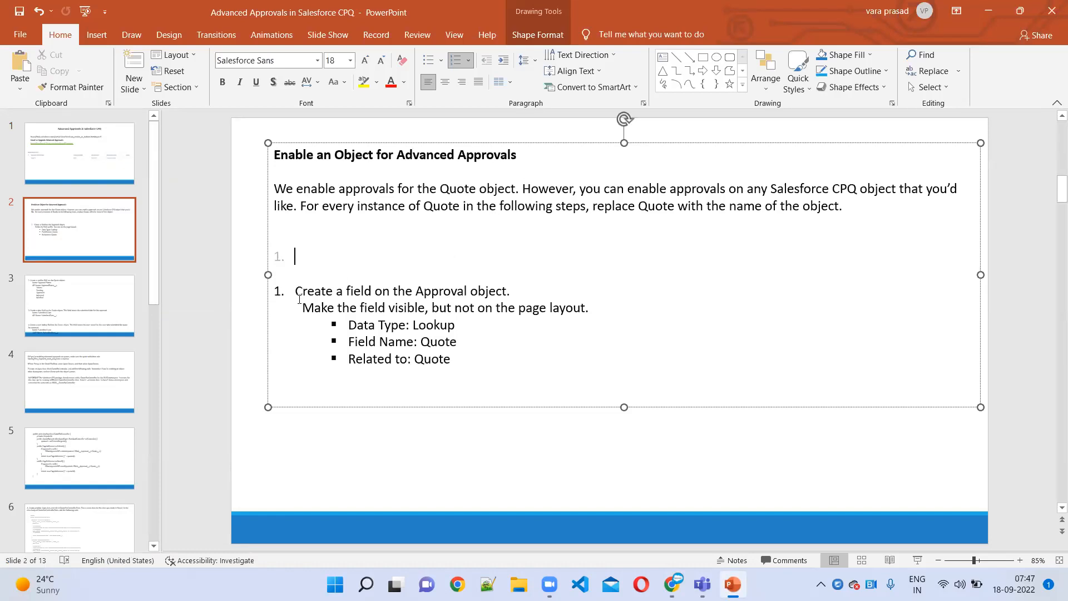
drag(295, 291, 522, 294)
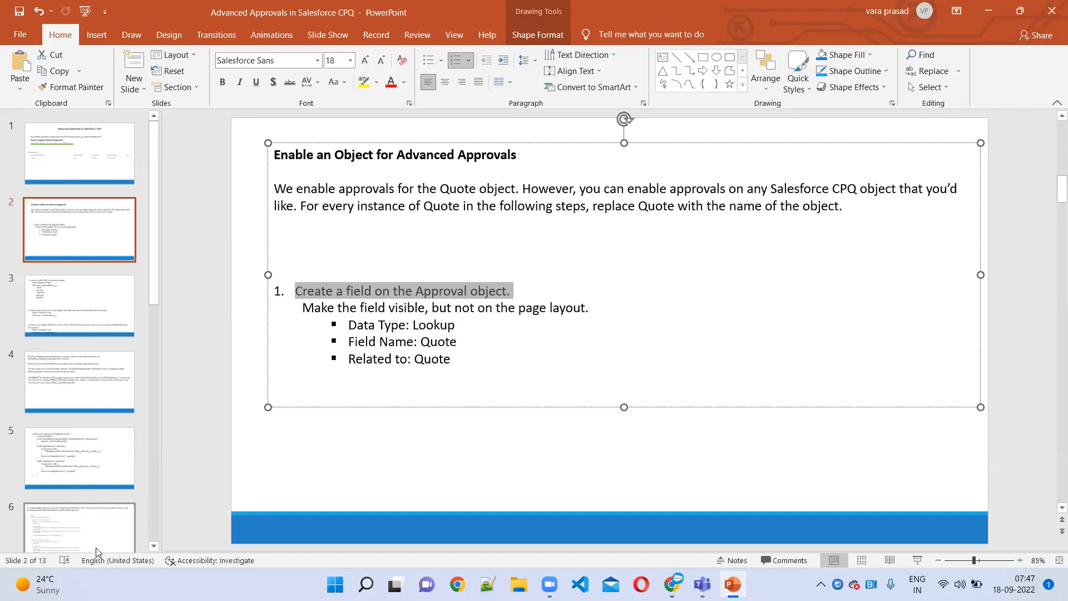
Review the setup slides from the Quote object fields to the Visualforce markup, go back to slide 2 and return to Chrome
click(76, 333)
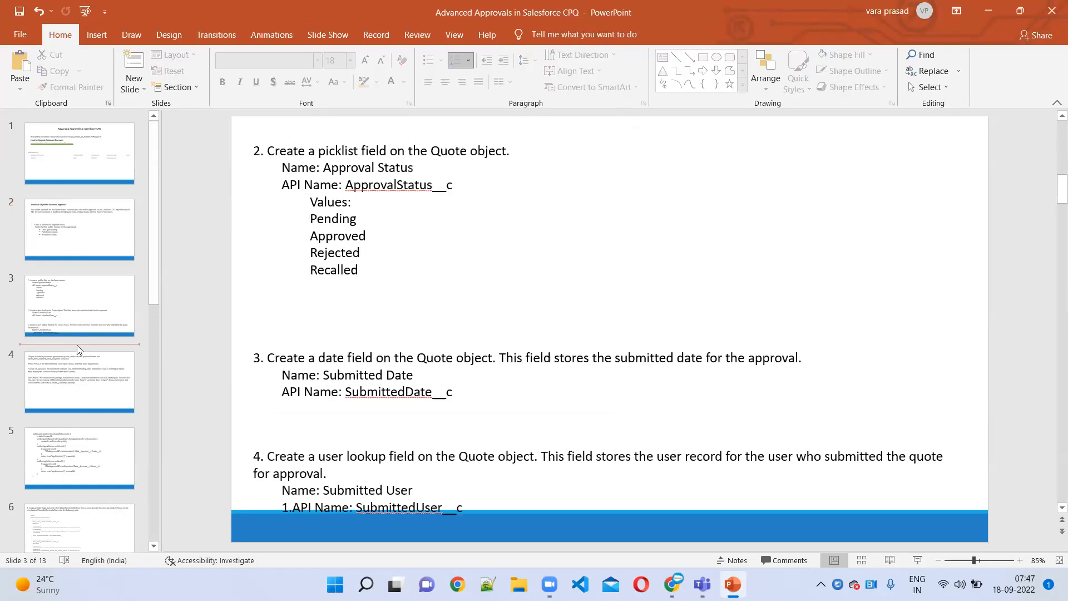
click(83, 381)
scroll(67, 360, down, 3)
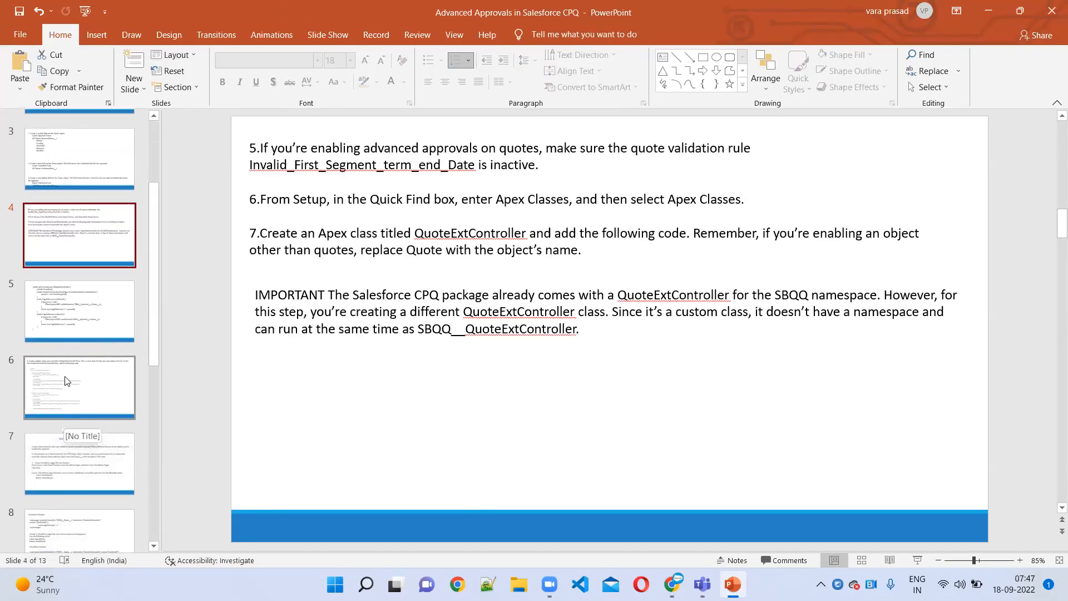
click(67, 381)
click(68, 317)
key(Down)
key(Down)
key(Down)
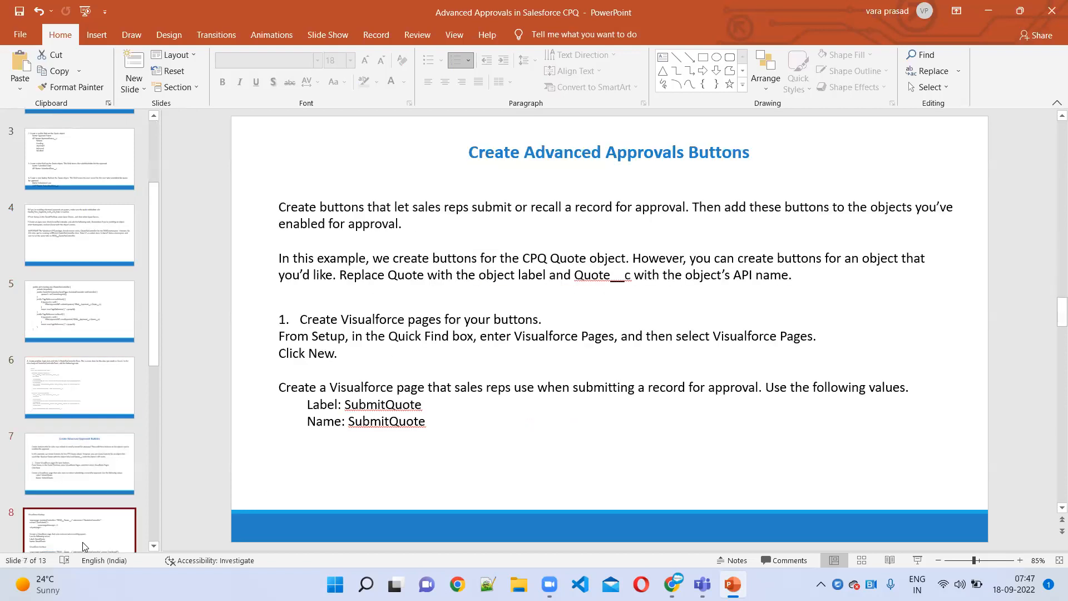
scroll(76, 279, up, 5)
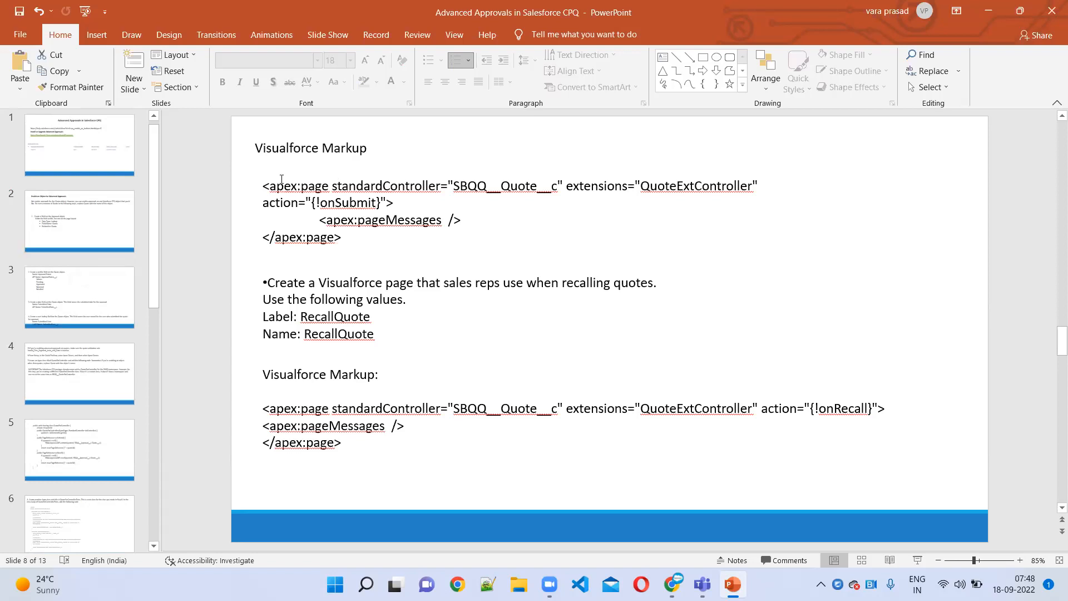
key(Home)
click(87, 230)
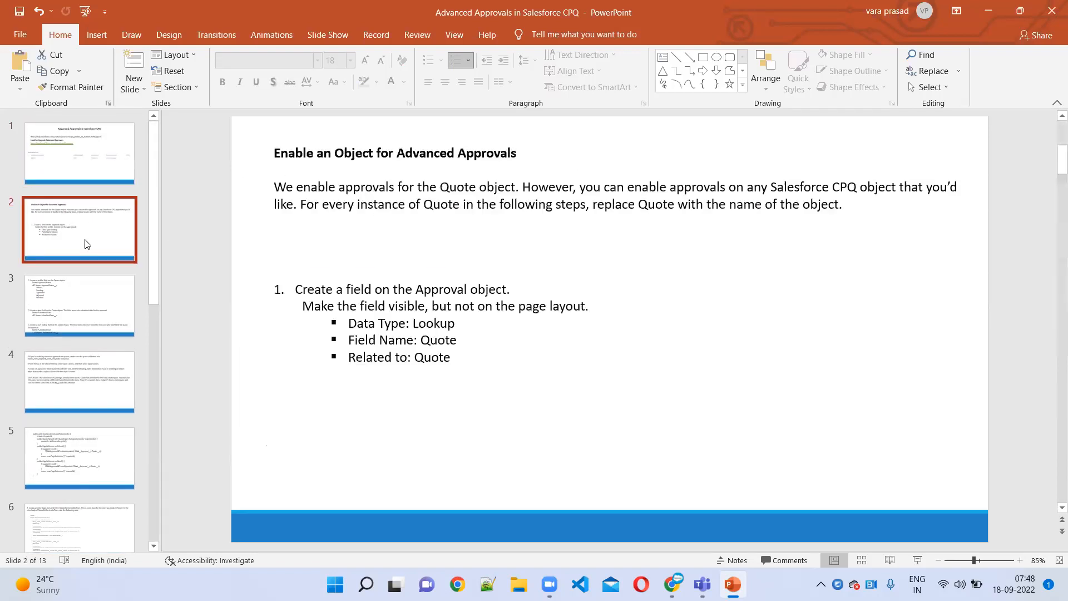
click(987, 11)
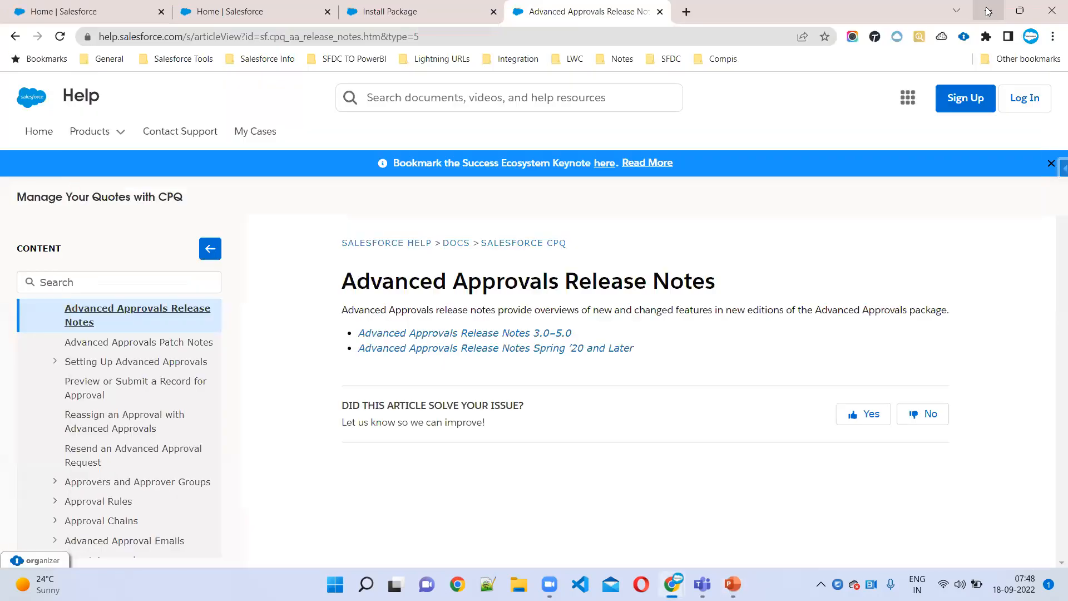
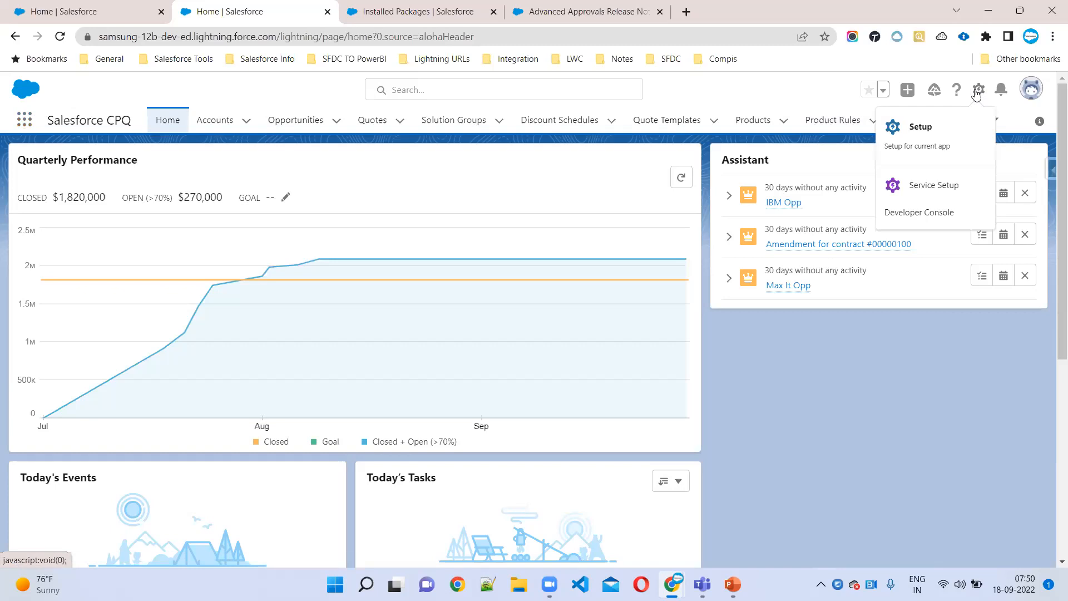
Check the Advanced Approvals entry on the Installed Packages setup page and return to the Advanced Approvals help article
click(407, 8)
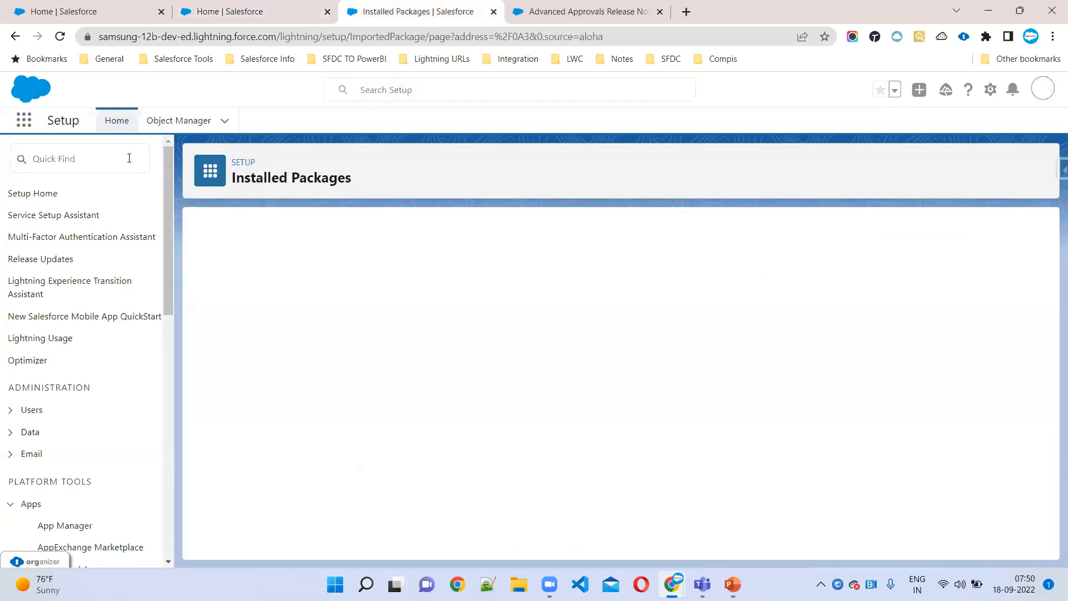
drag(402, 435, 357, 419)
click(497, 510)
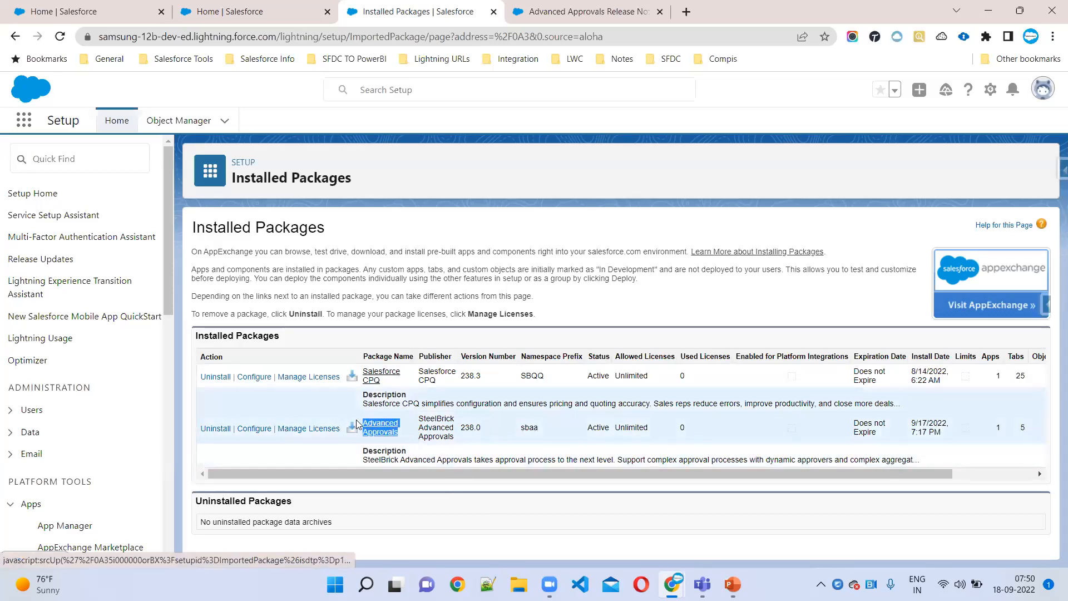
click(562, 13)
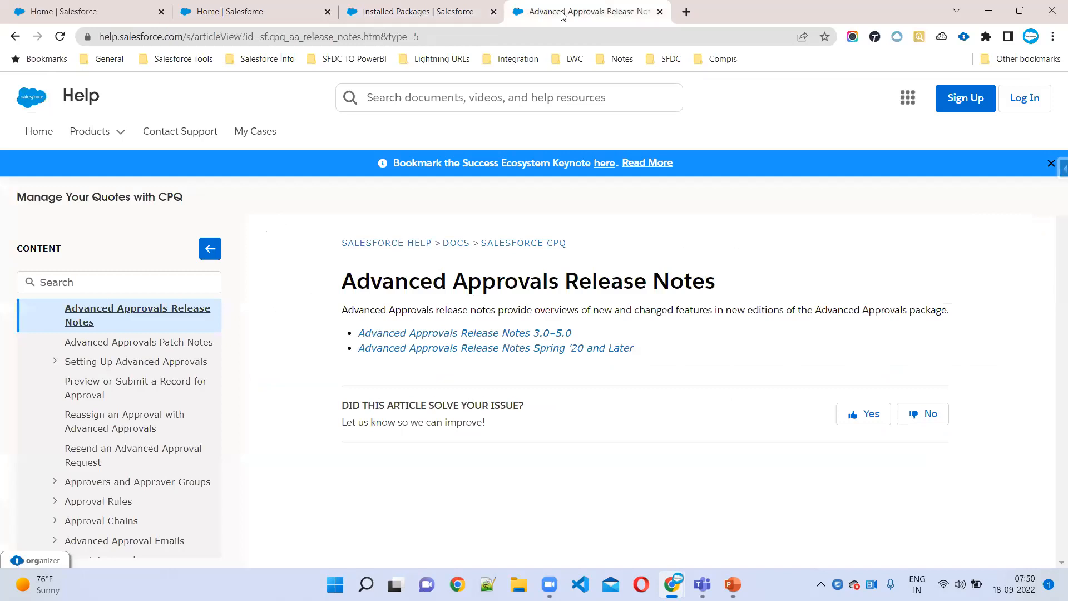
Switch to PowerPoint, view slide 2 on enabling an object for Advanced Approvals, and return to Chrome
click(732, 584)
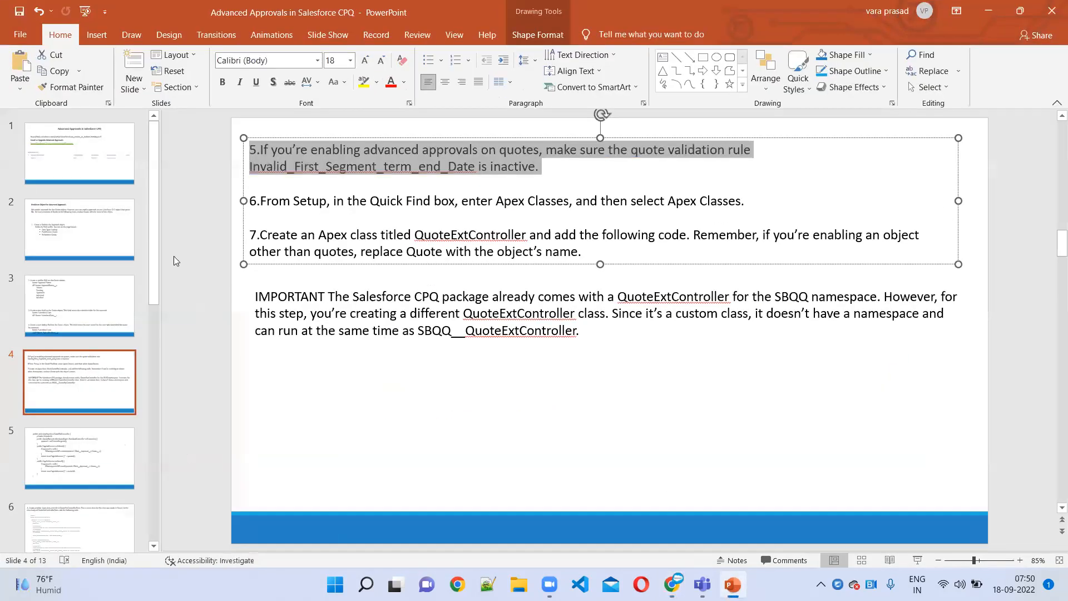
click(74, 234)
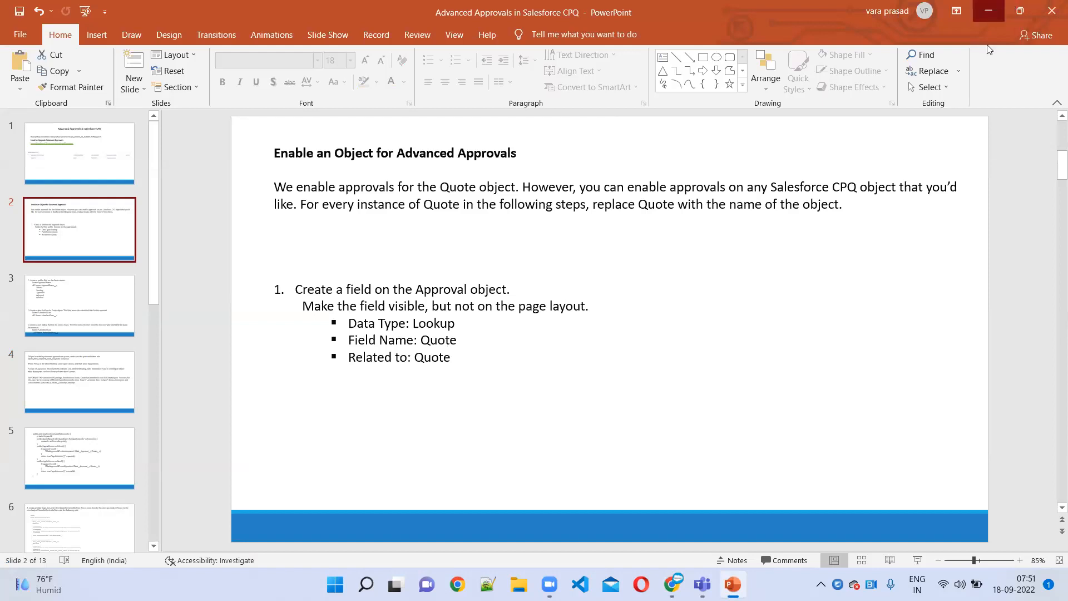
click(988, 10)
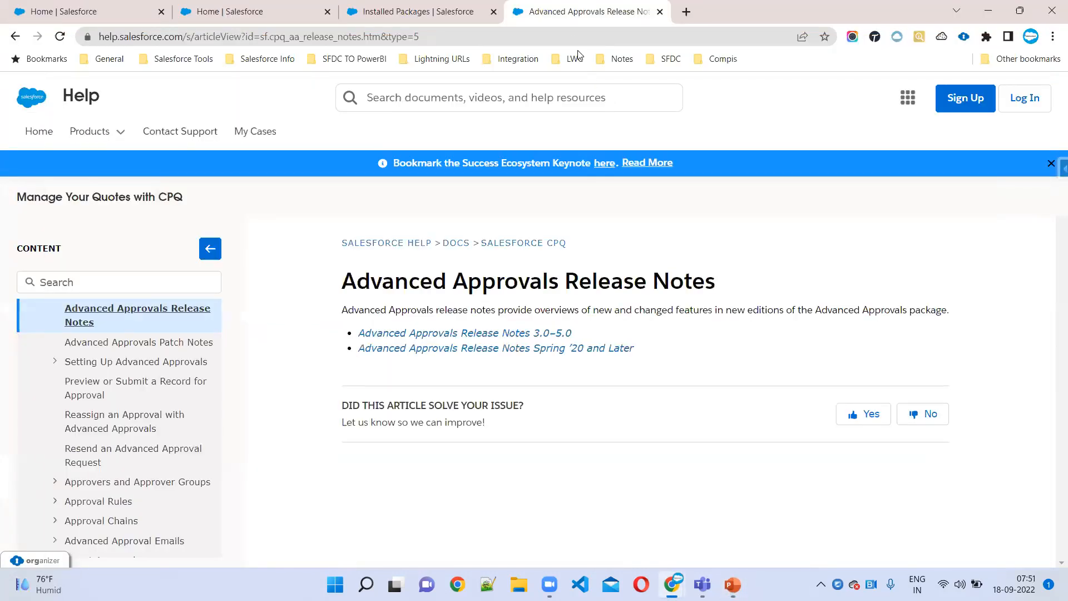
Expand Setting Up Advanced Approvals in the help contents, open the Enable an Object for Advanced Approvals article, and read its field creation steps
click(97, 391)
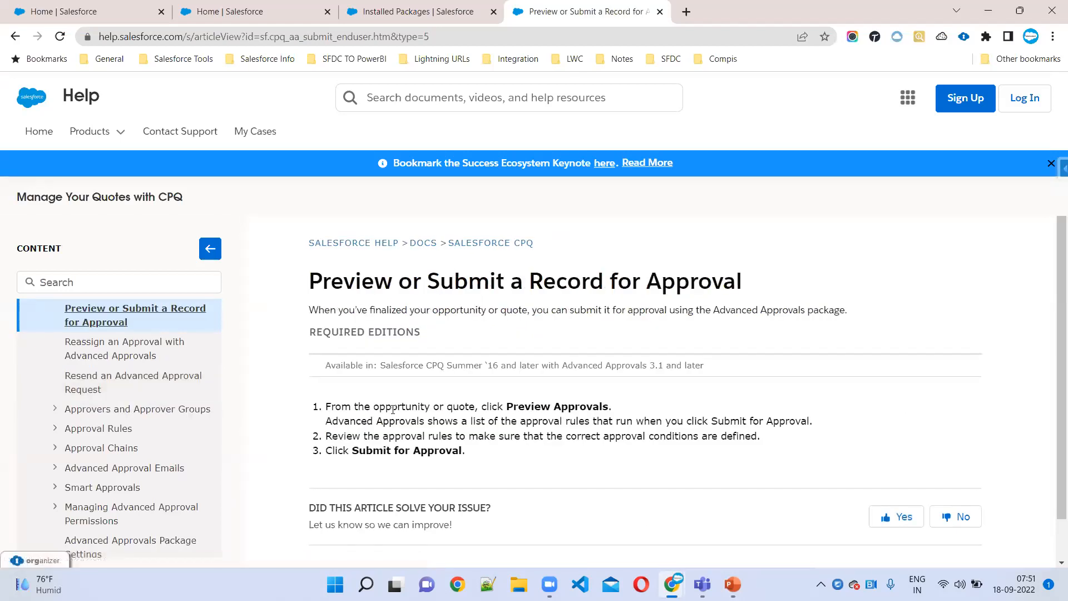
scroll(132, 397, up, 3)
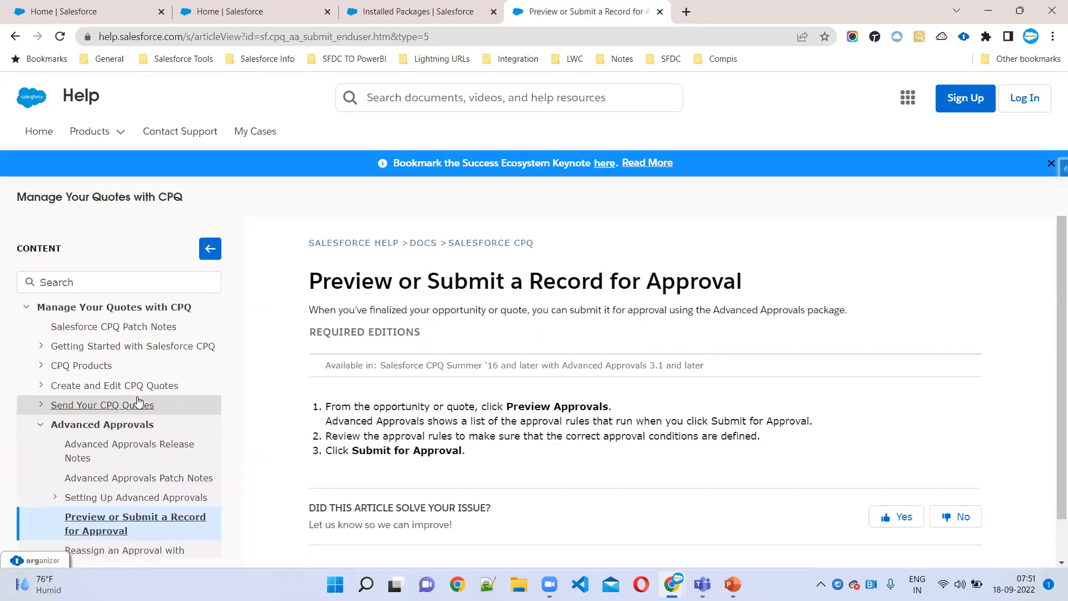
scroll(167, 434, down, 1)
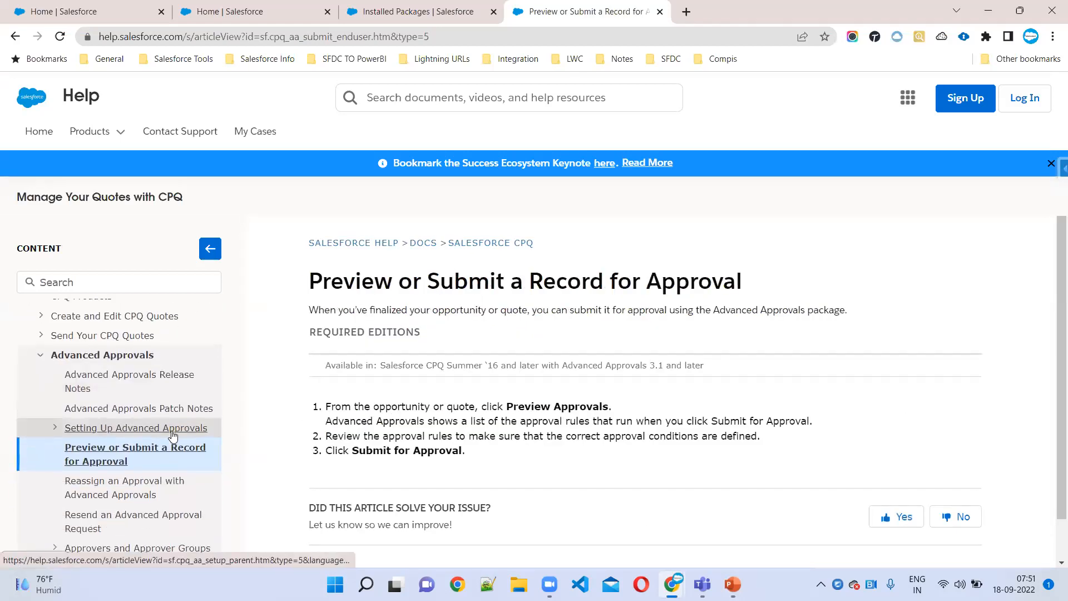
click(53, 427)
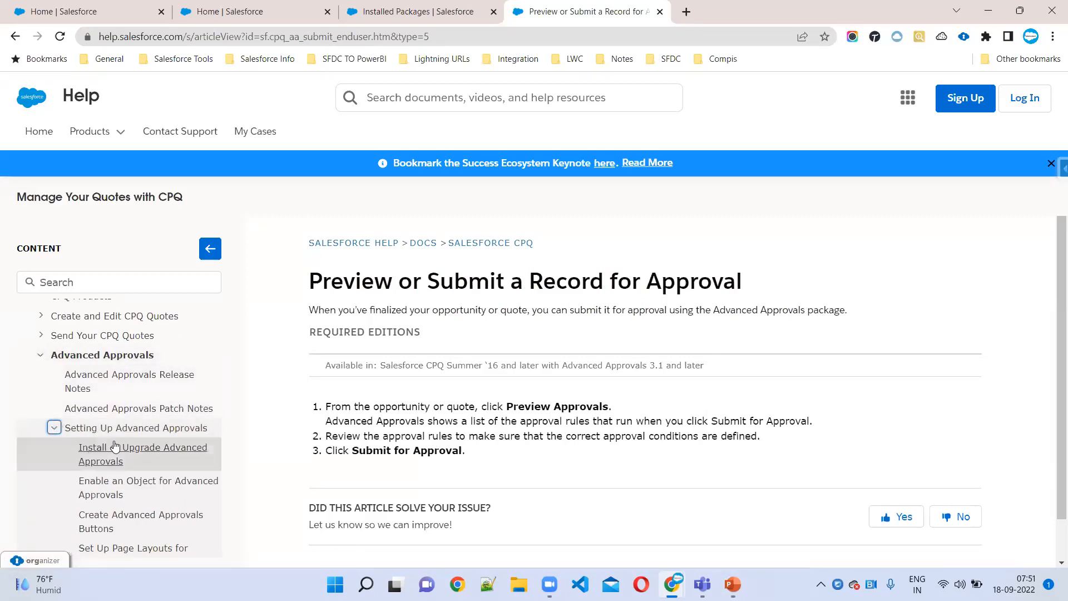
scroll(114, 373, down, 3)
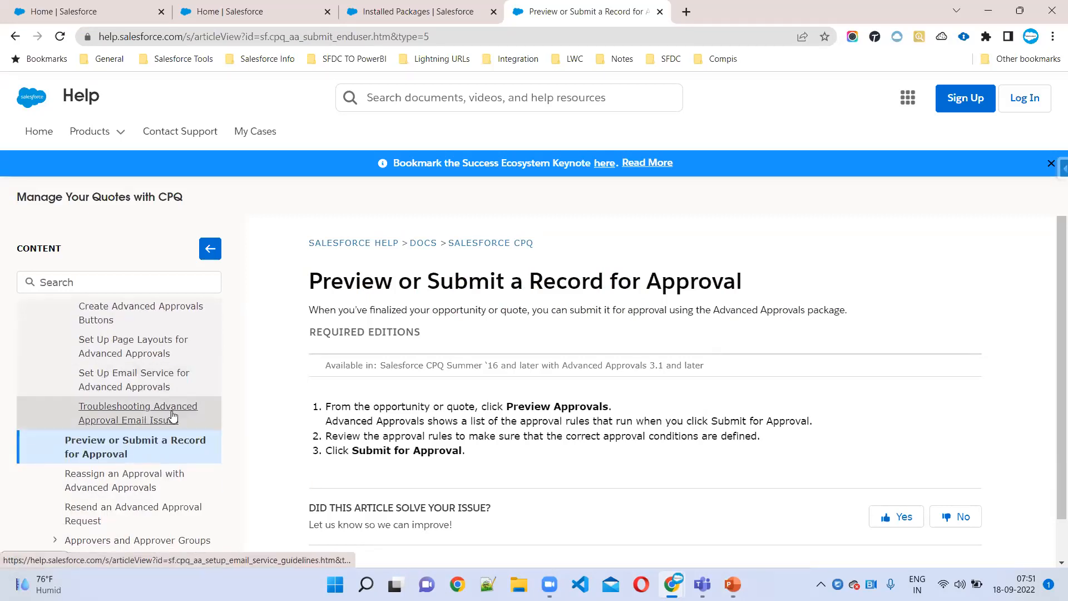
scroll(179, 423, up, 2)
click(148, 447)
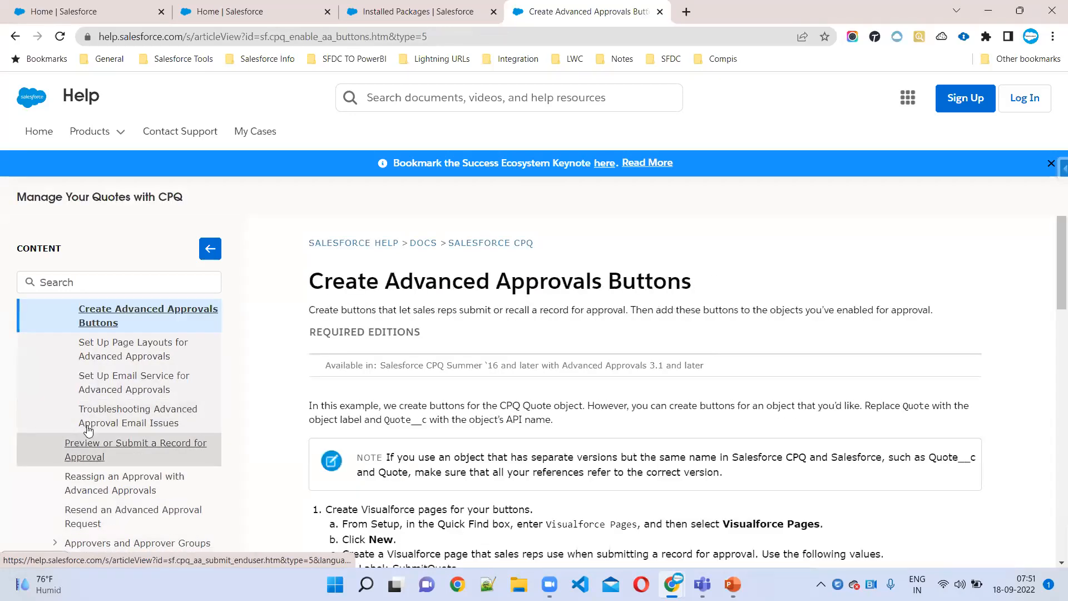
click(129, 360)
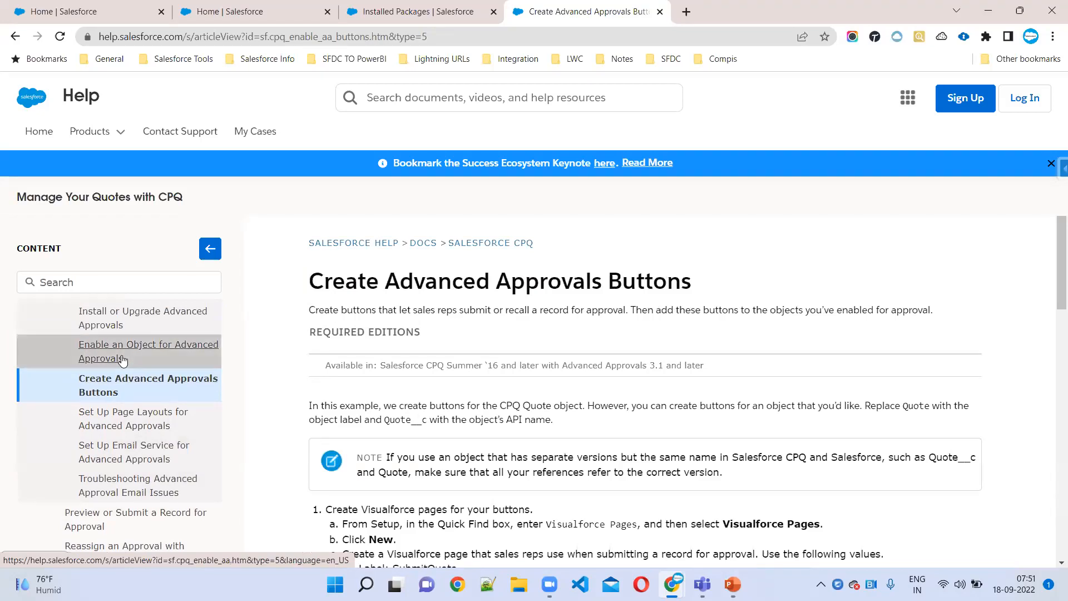
scroll(657, 334, down, 3)
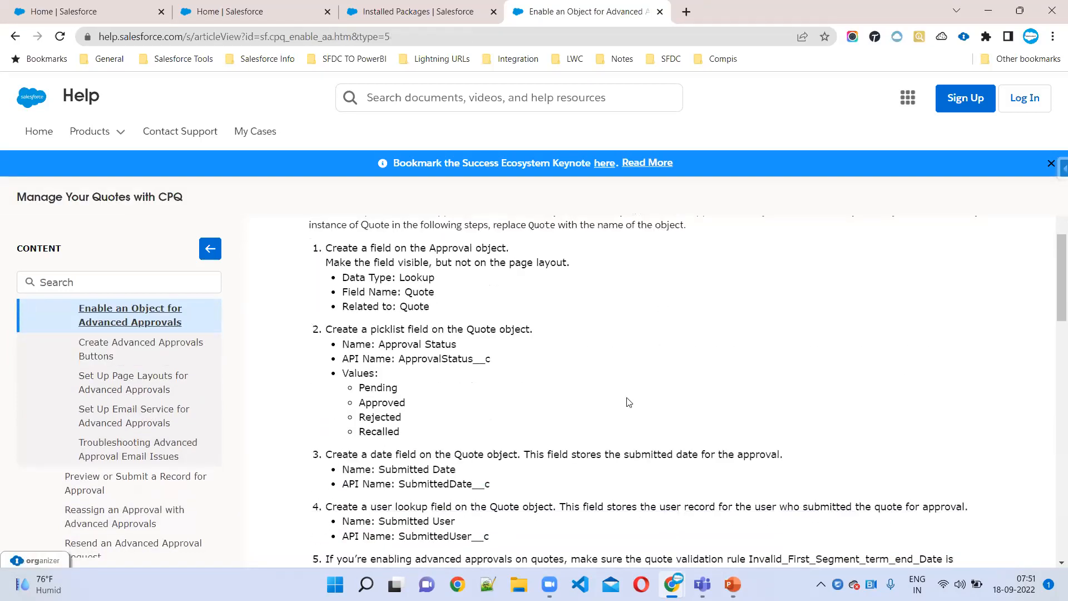
double_click(418, 292)
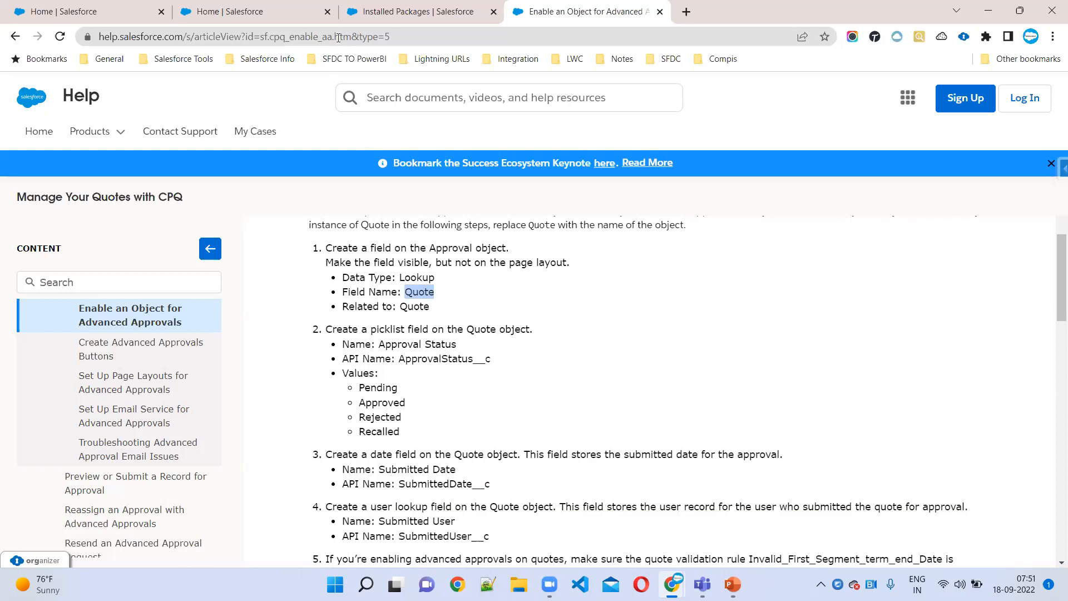
Open Setup for the Salesforce CPQ org in a new browser tab
click(277, 9)
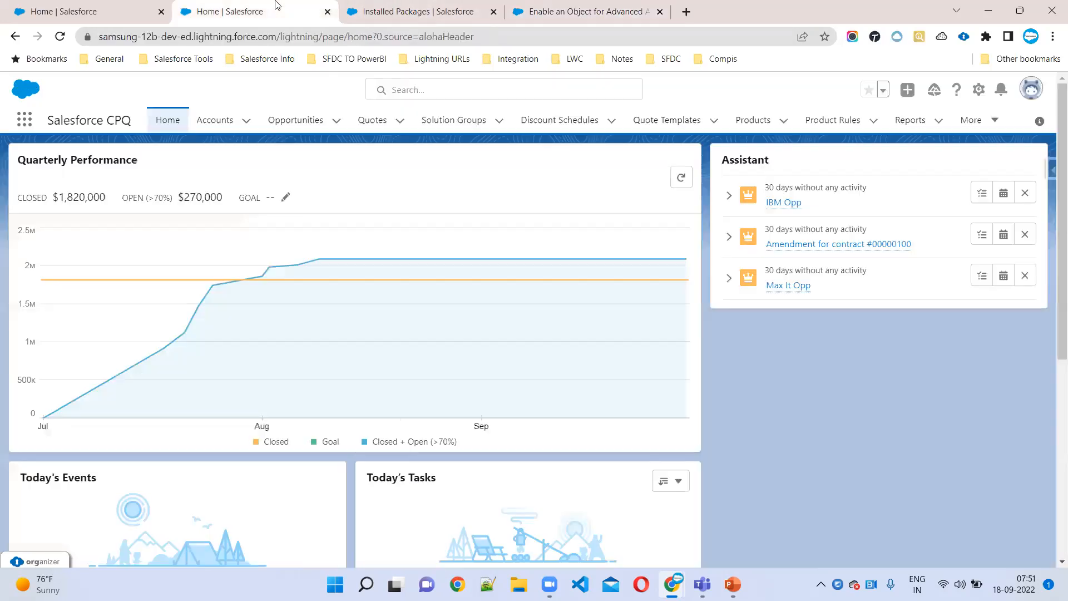
click(979, 87)
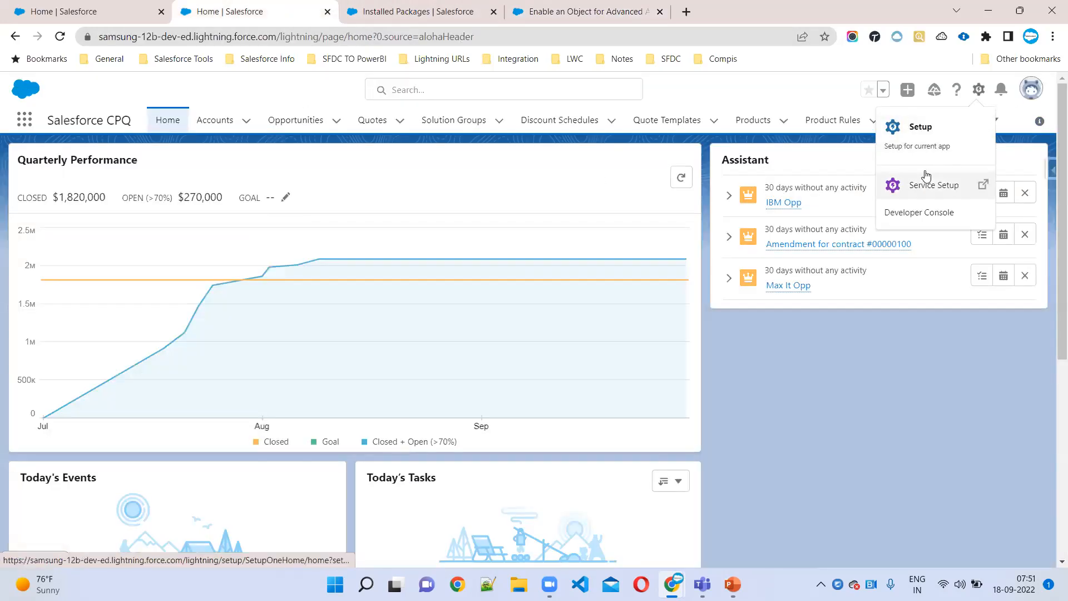
click(921, 133)
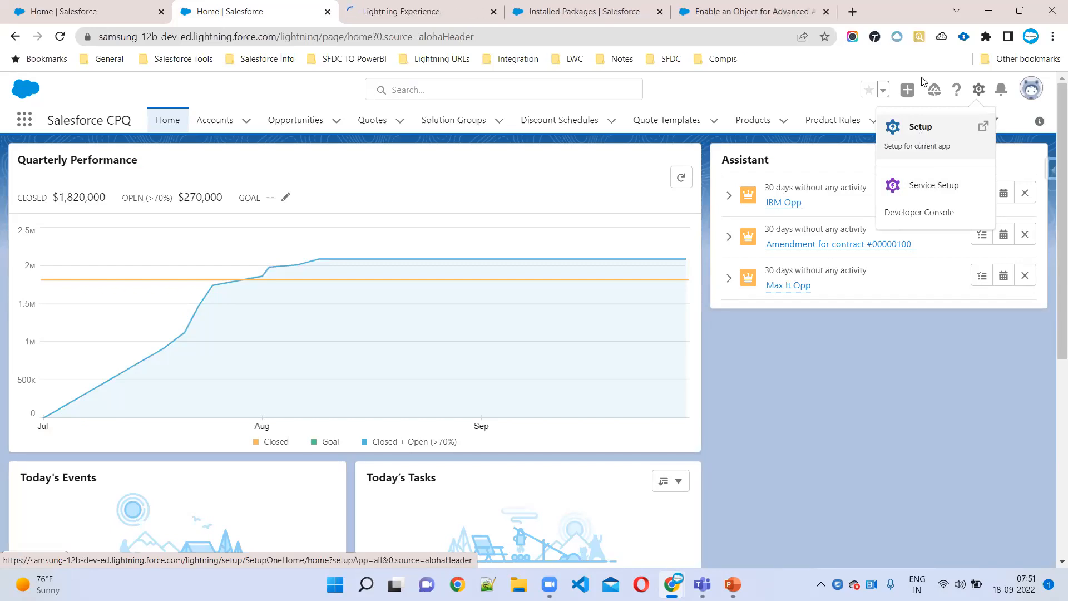
In the help article, highlight the Approval object and the related Quote object in the first field creation step
click(740, 11)
drag(410, 247, 509, 248)
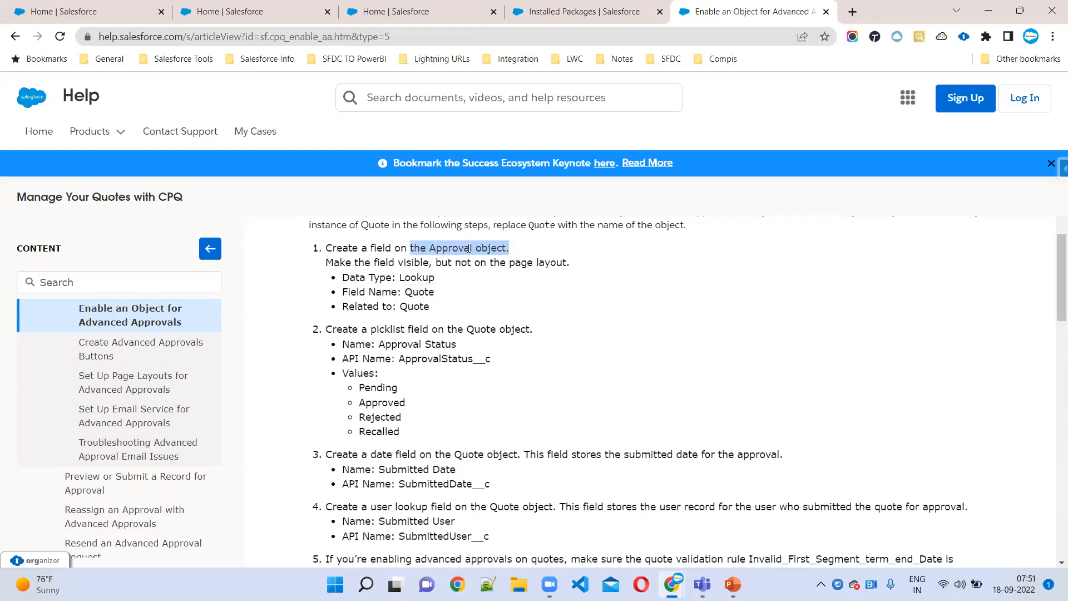
click(452, 269)
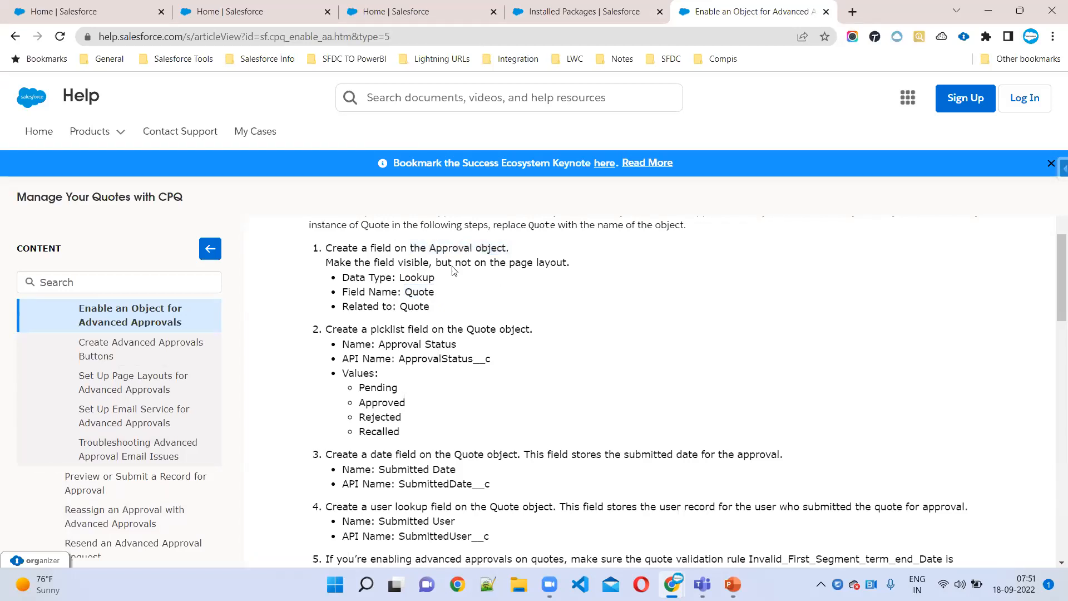
drag(429, 248, 505, 249)
double_click(419, 307)
Return to Setup, dismiss the walkthrough tips, and search the Object Manager for "Approv"
click(196, 8)
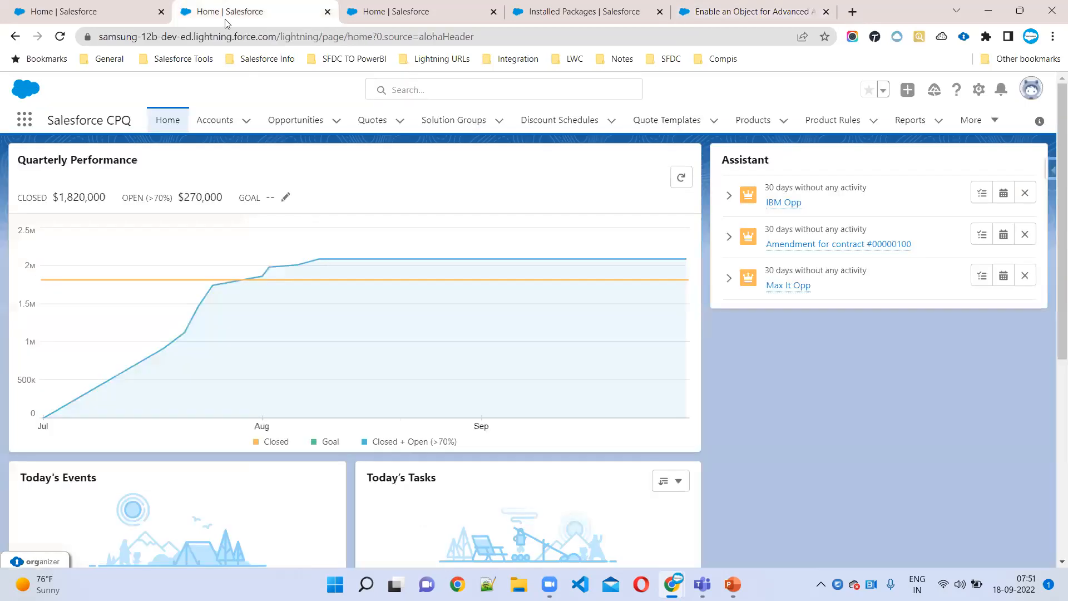
click(414, 12)
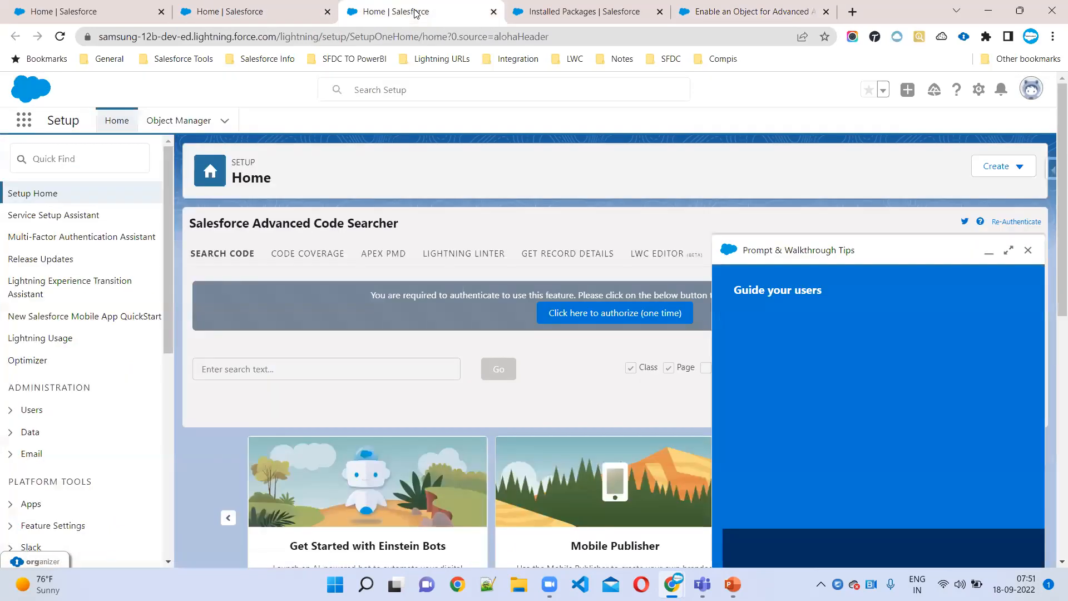
click(1027, 254)
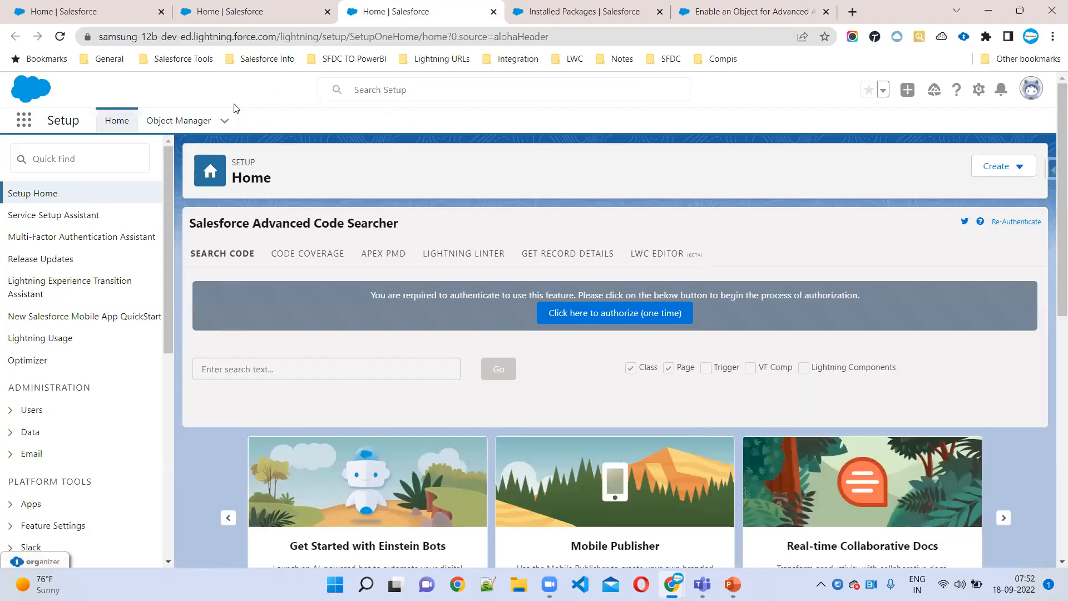
click(183, 121)
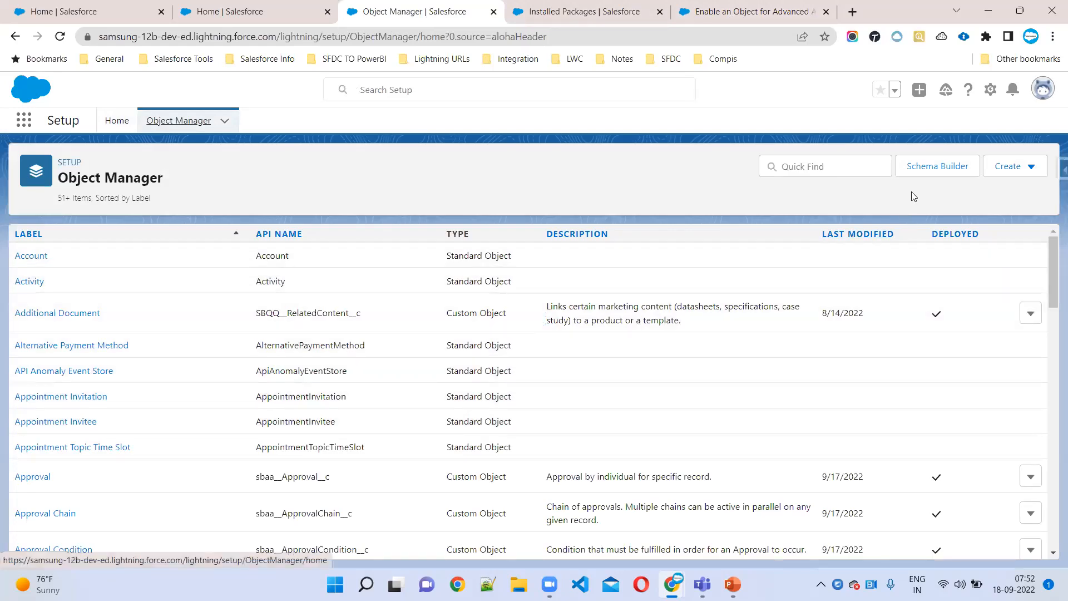
click(816, 173)
text(Approv)
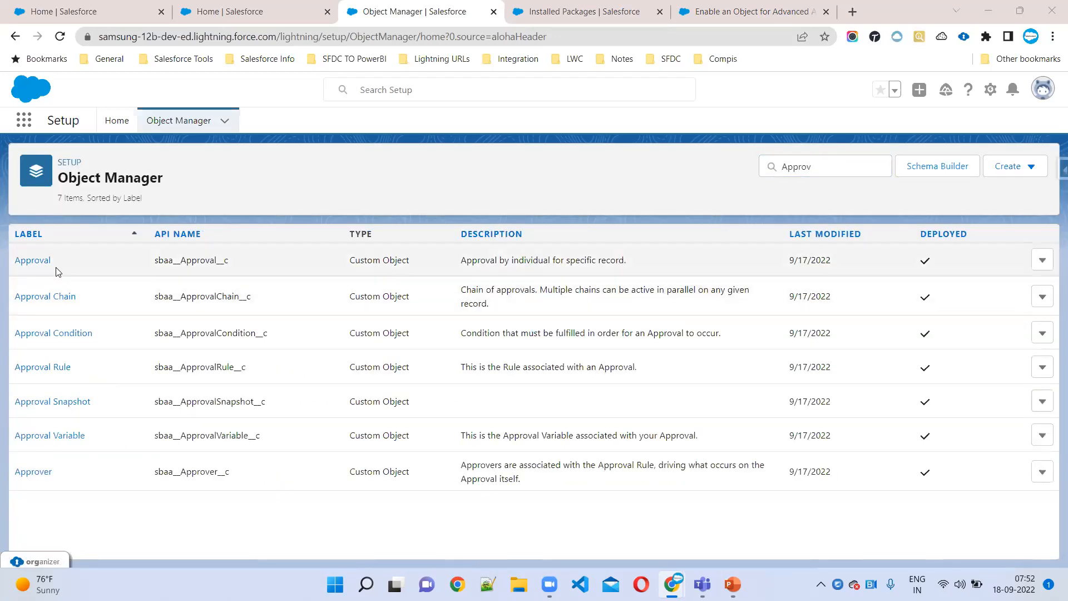
Highlight the sbaa namespace prefix in the Approval object's API name
drag(155, 260, 184, 261)
click(172, 259)
drag(172, 260, 136, 259)
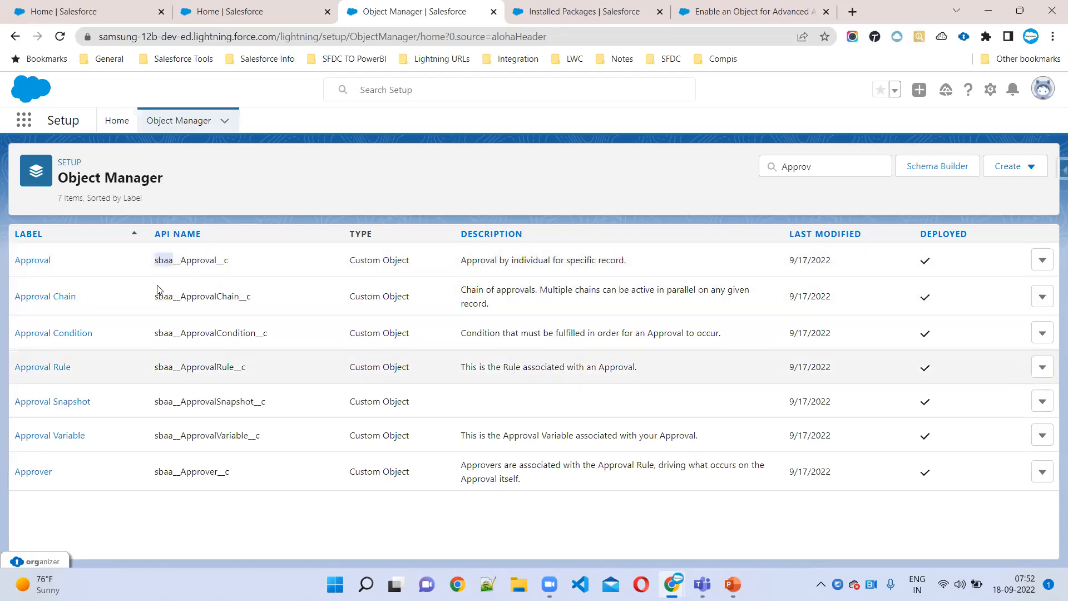
click(167, 260)
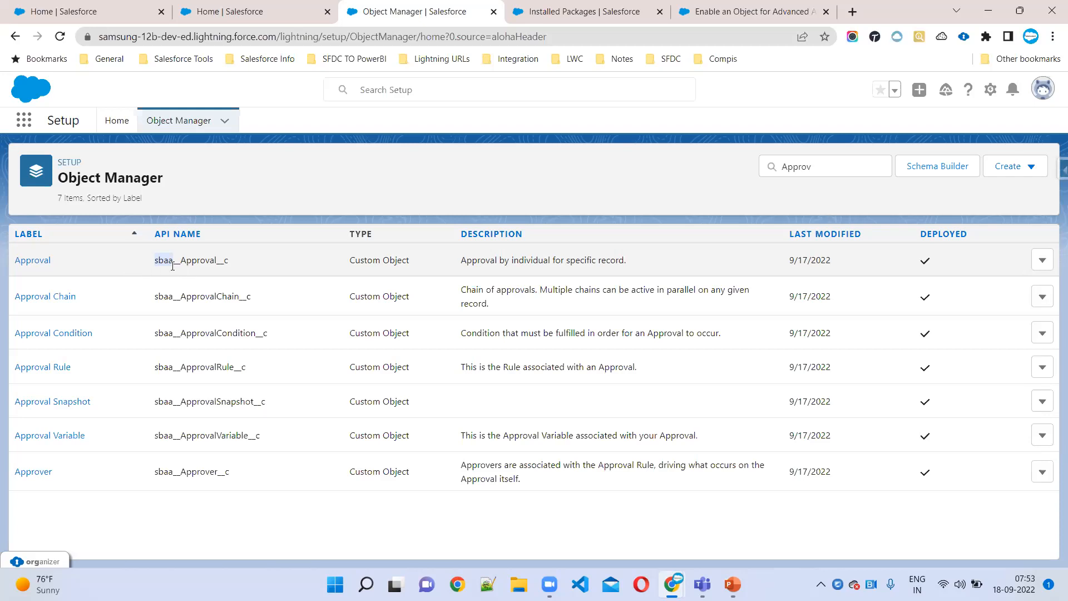
Open the Approval object and look through its Fields & Relationships list
click(31, 260)
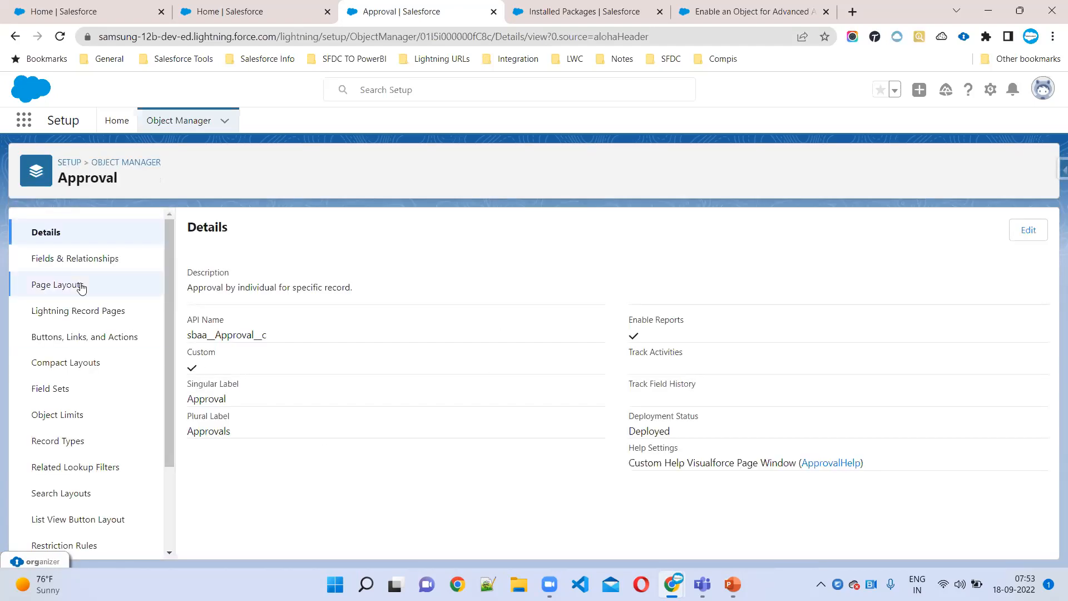
click(62, 265)
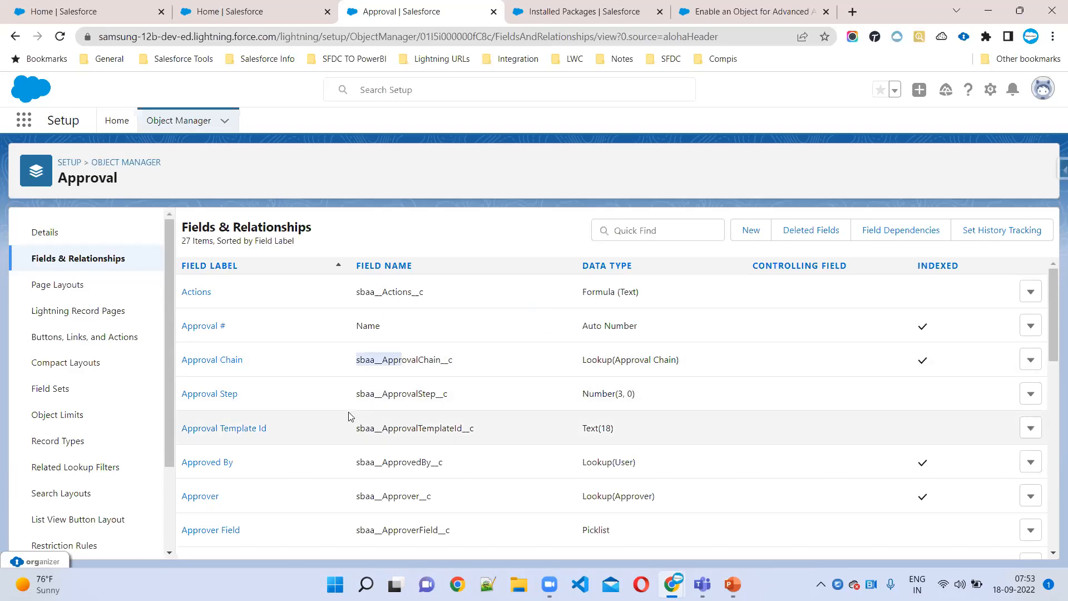
scroll(404, 490, down, 5)
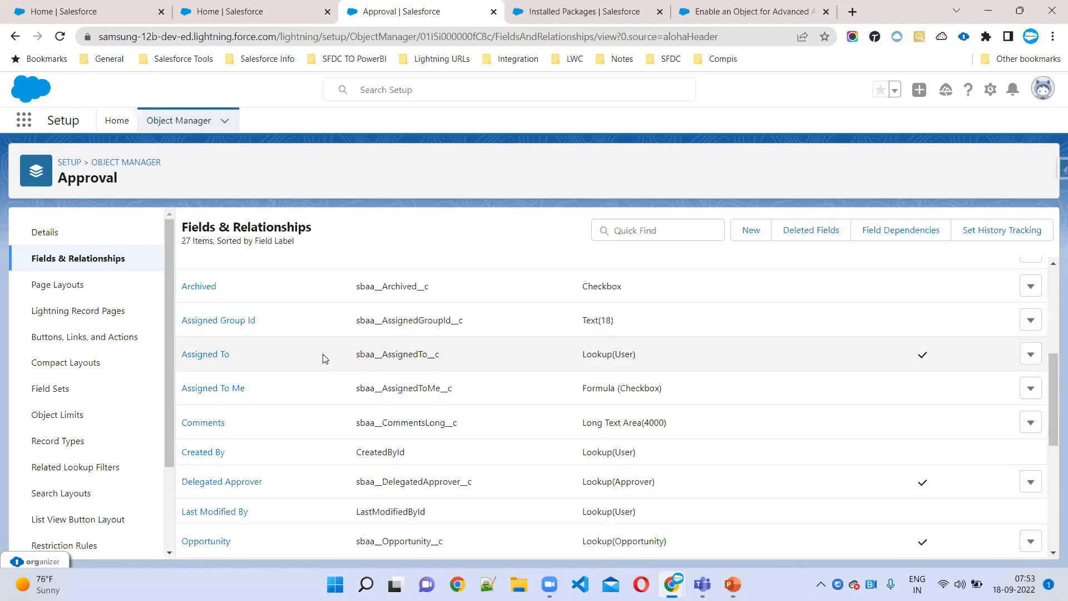
Go back to the Object Manager, search for "Approval", and open the Approval object
click(134, 167)
click(820, 167)
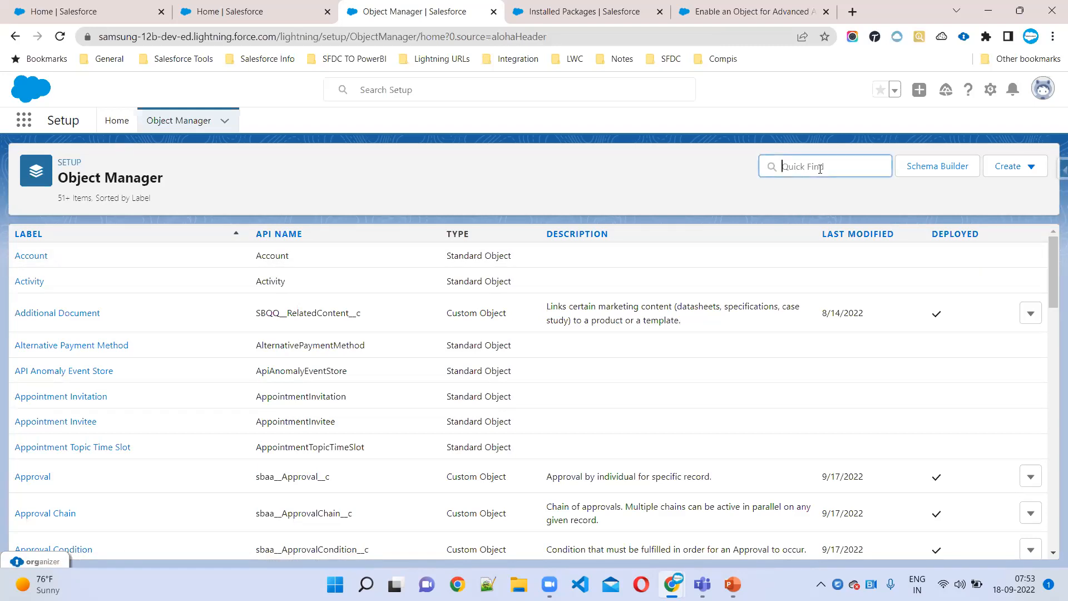
text(Approval)
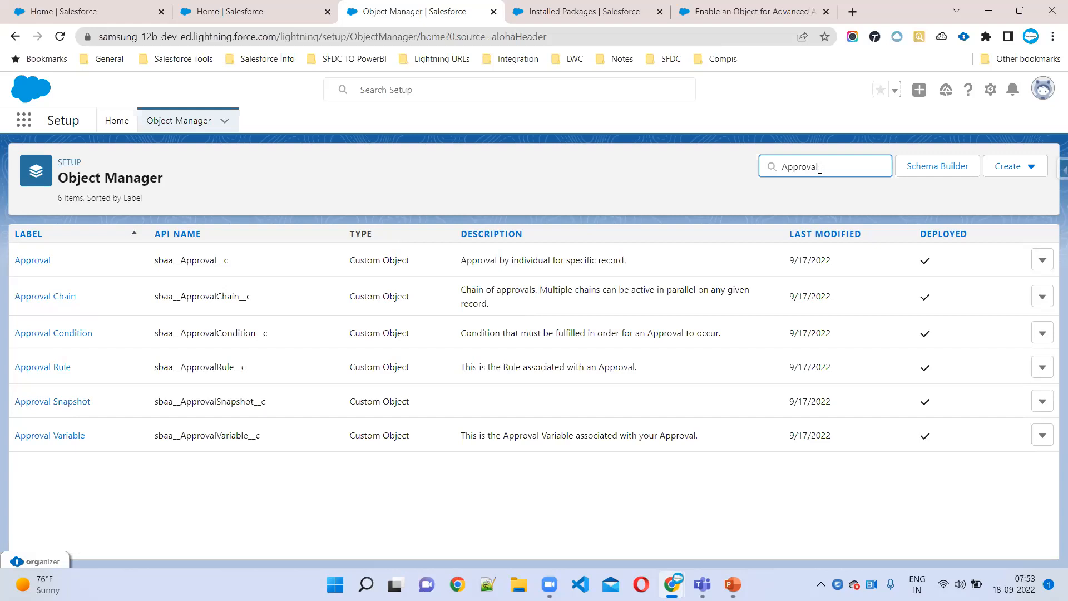
click(32, 260)
Recheck the instruction about creating a field on the Approval object in the help article and return to the object's setup page
click(777, 5)
drag(326, 248, 448, 248)
click(464, 12)
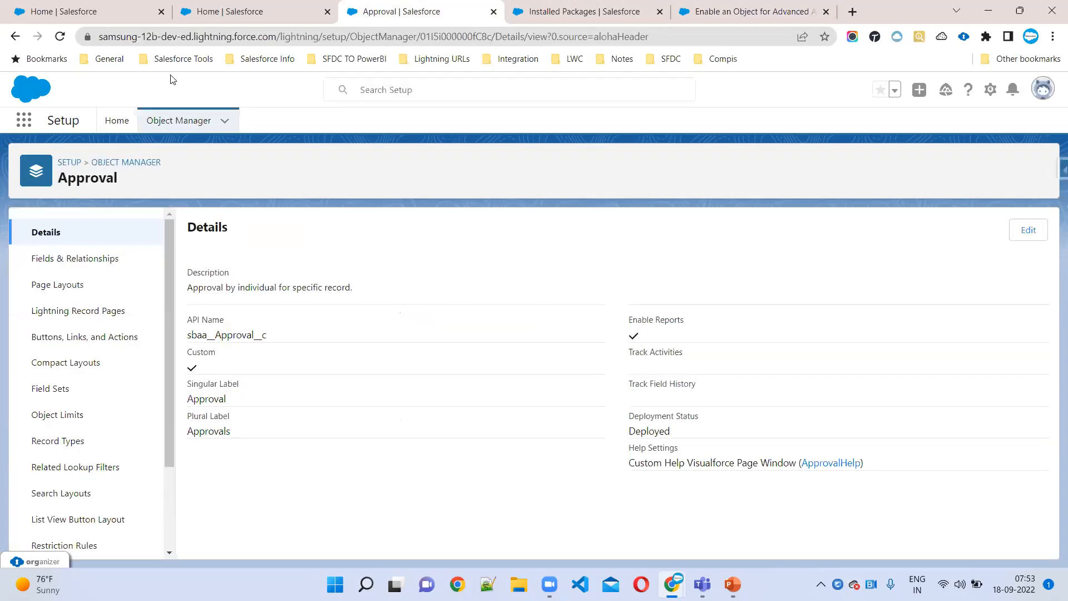
Start a new custom field on the Approval object with the Lookup Relationship data type and proceed to choosing the related object
click(99, 260)
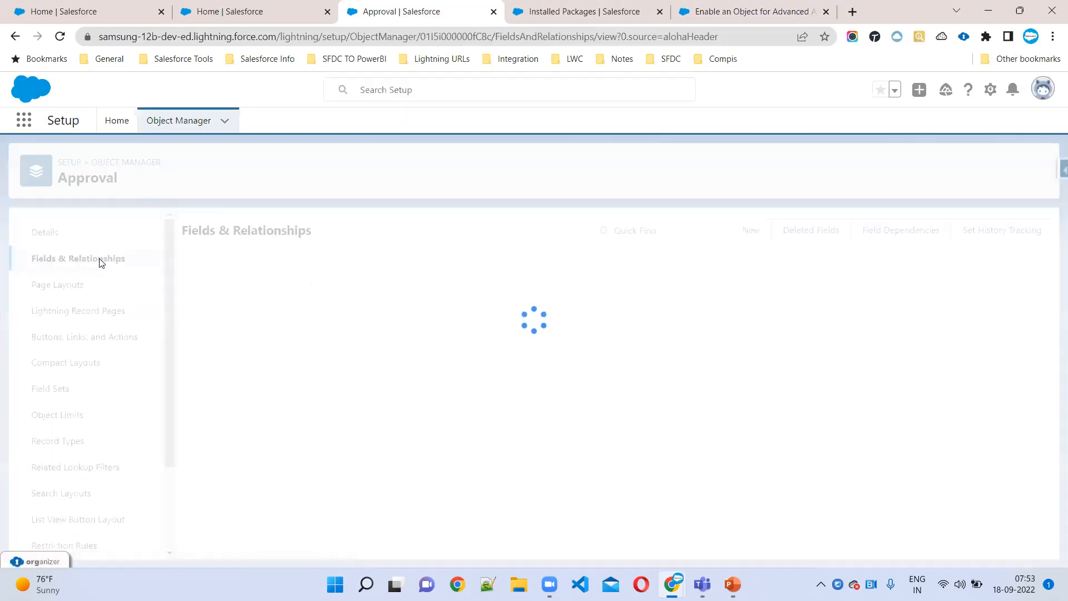
click(749, 231)
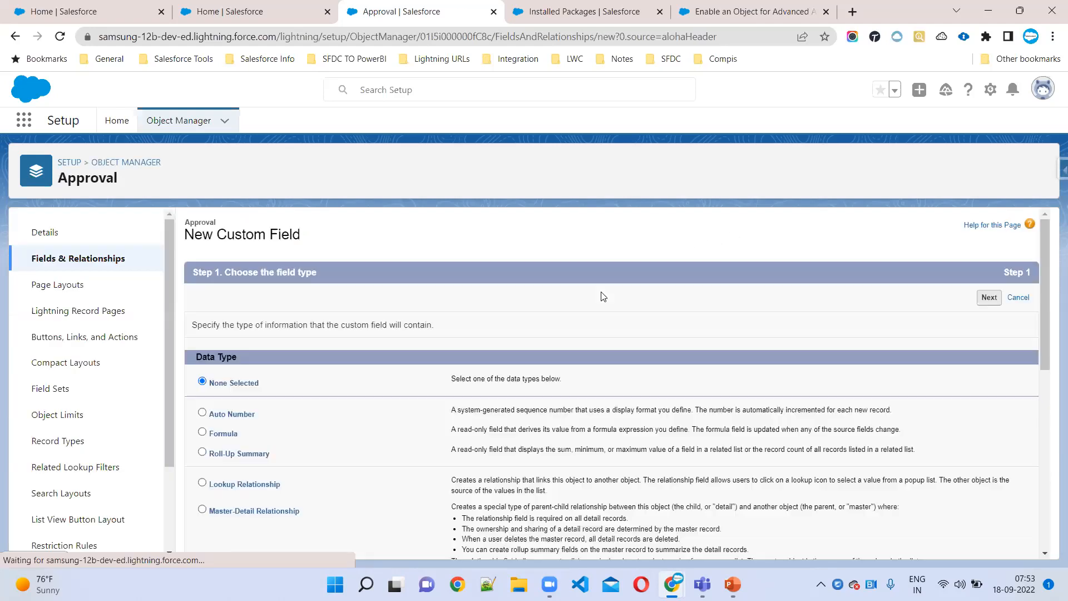
scroll(301, 419, down, 1)
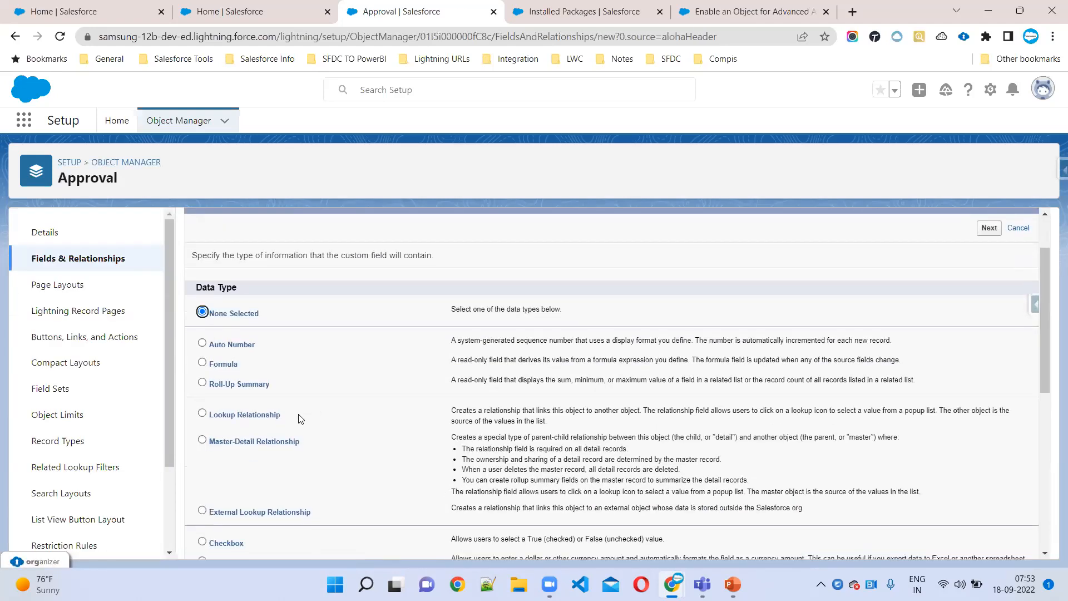
click(225, 414)
scroll(225, 414, up, 1)
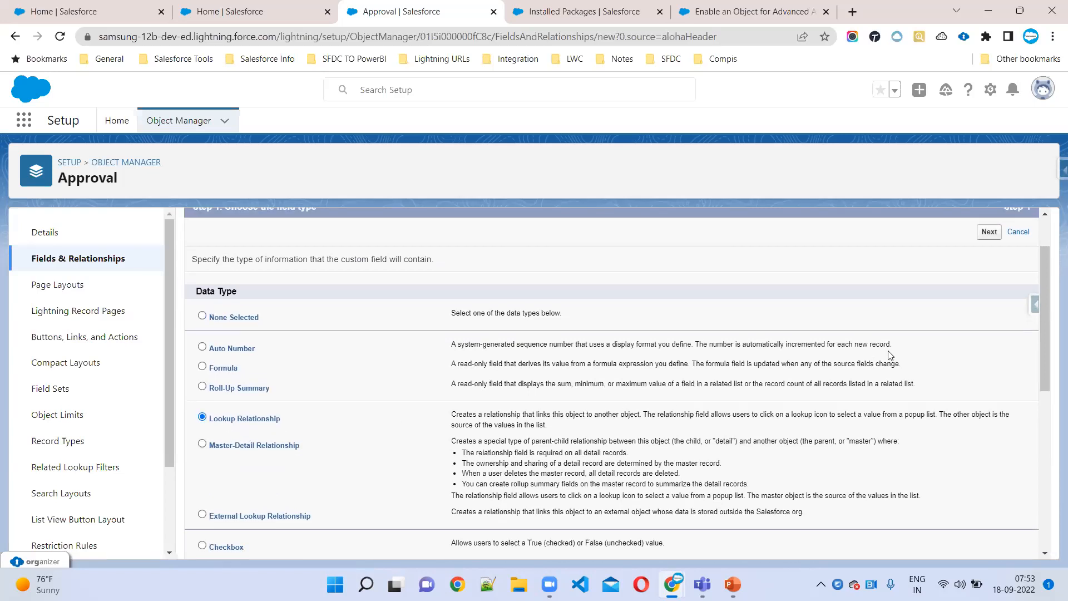
click(989, 298)
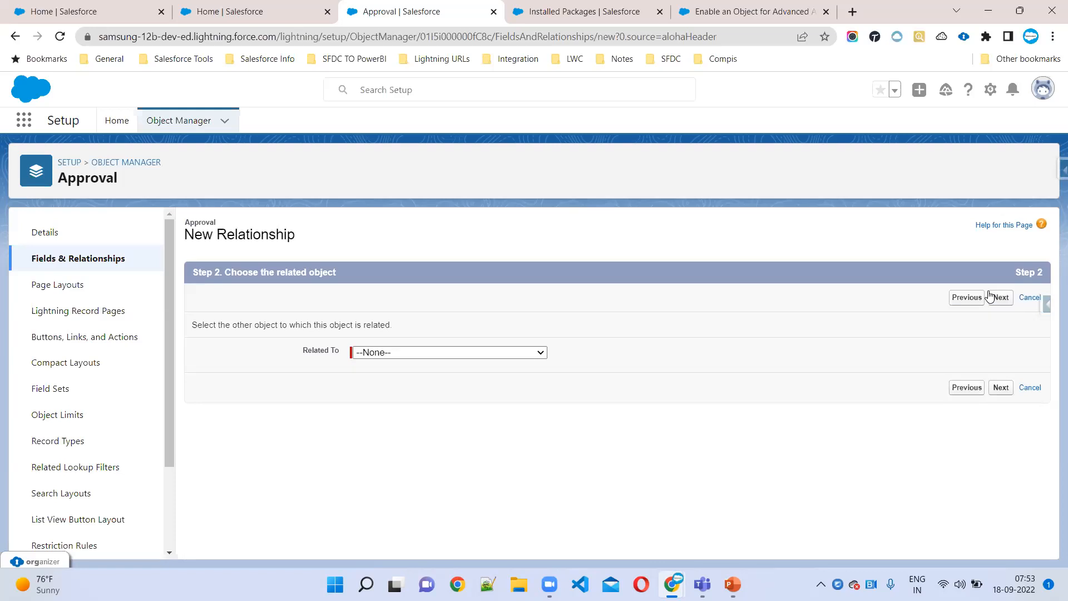
click(493, 353)
key(q)
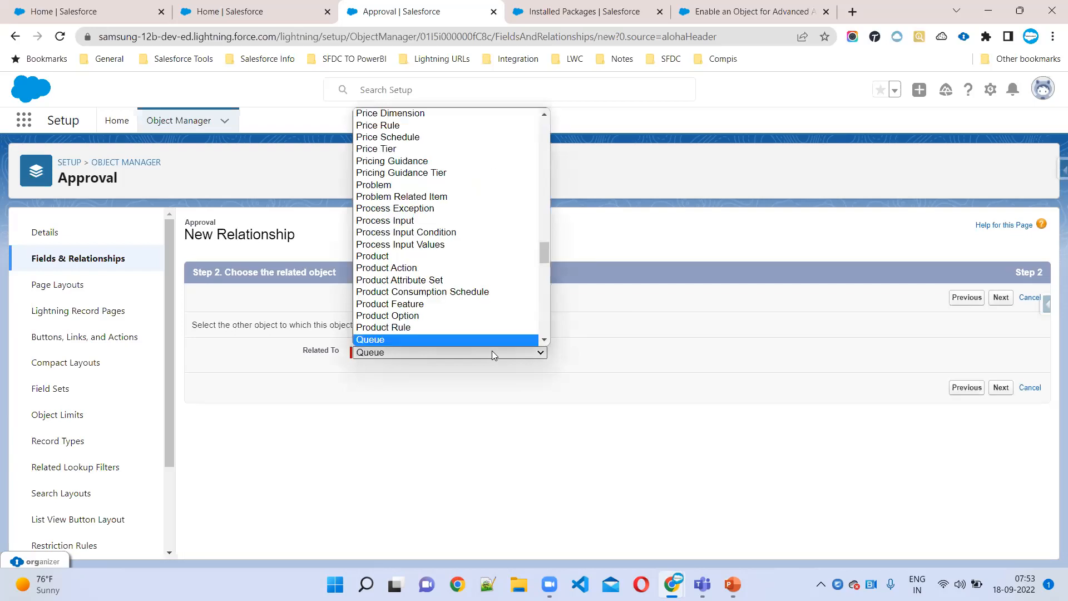
key(Return)
click(994, 389)
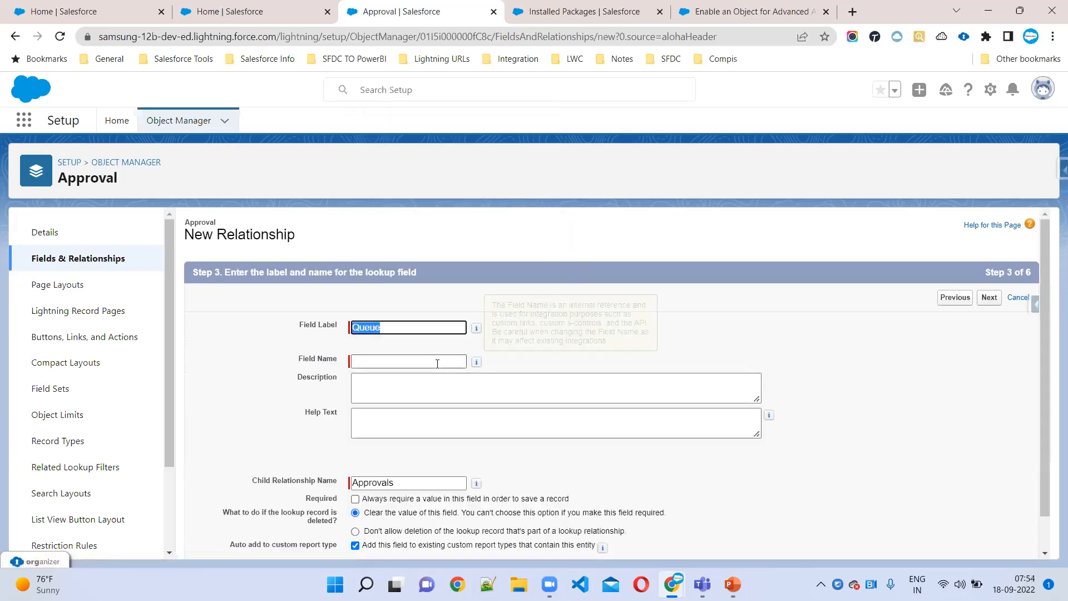
click(407, 354)
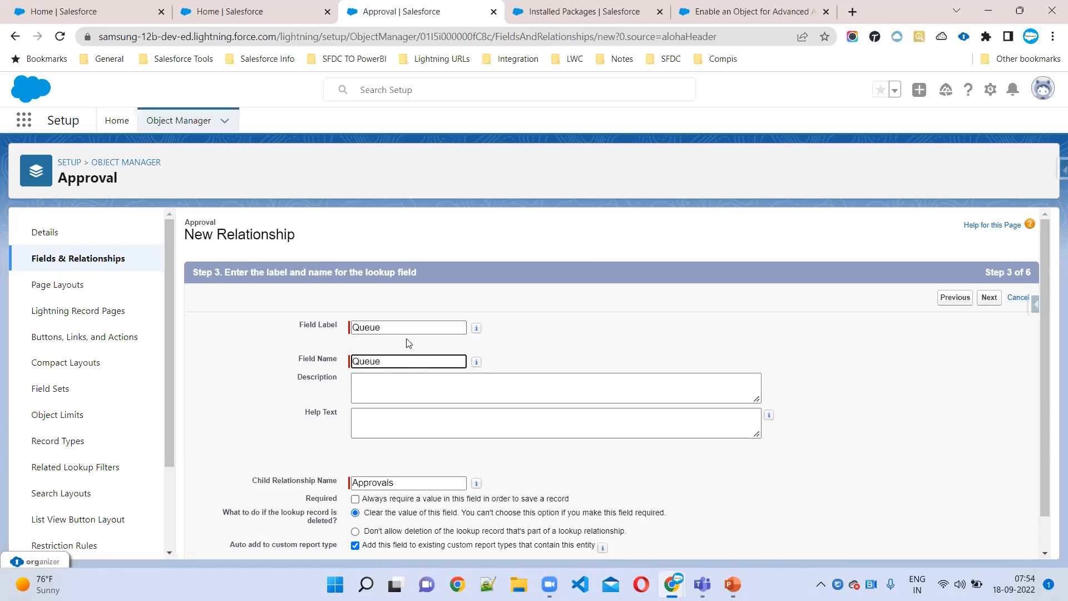
click(400, 326)
click(952, 303)
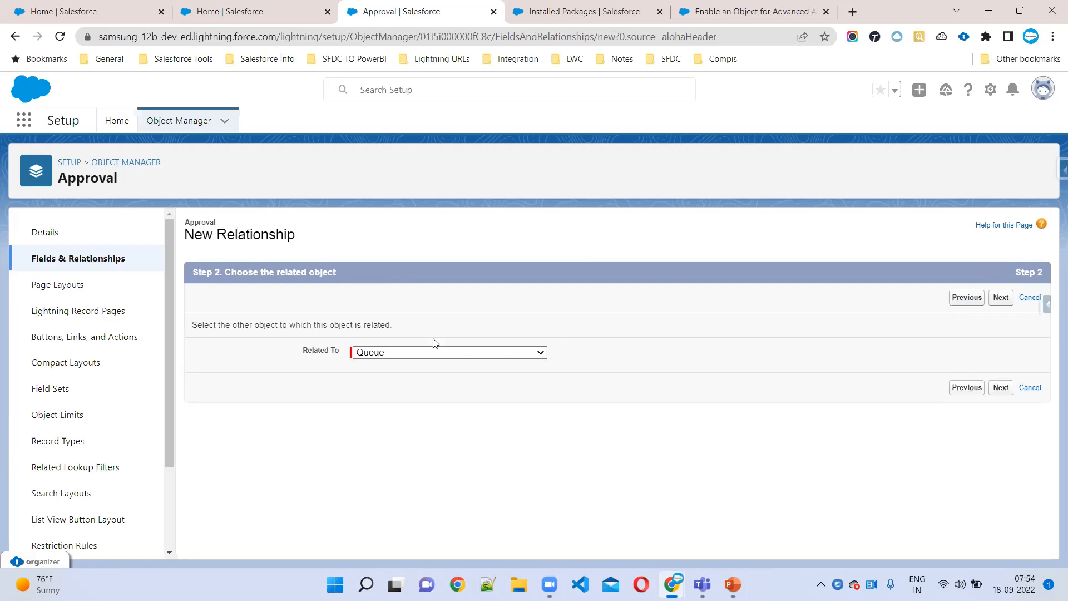
Set the related object of the lookup field to Quote and continue to the label and name settings
click(416, 352)
scroll(431, 309, down, 3)
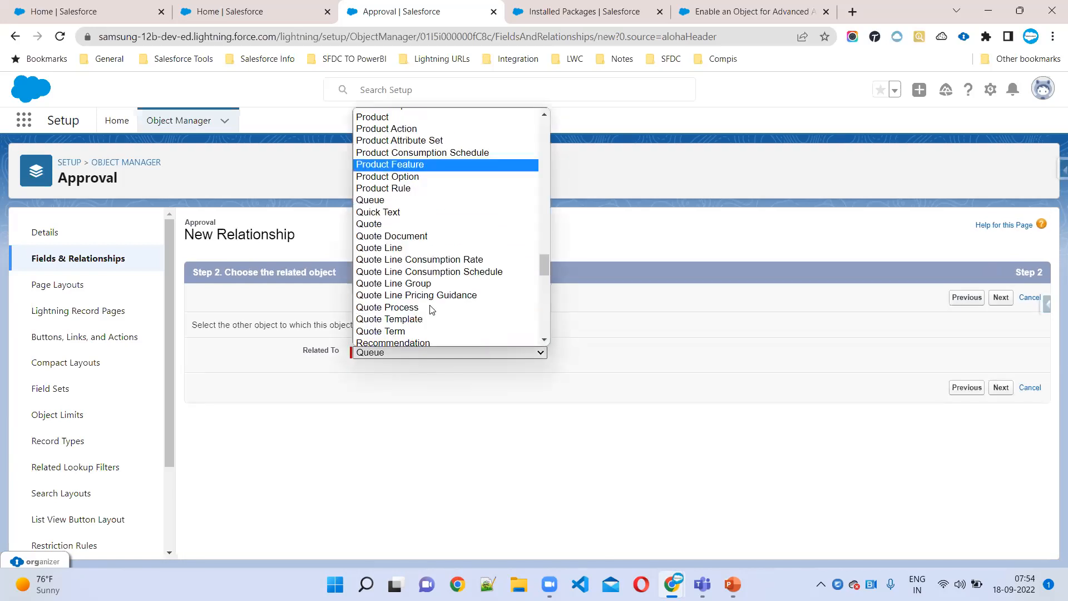
click(389, 221)
click(998, 387)
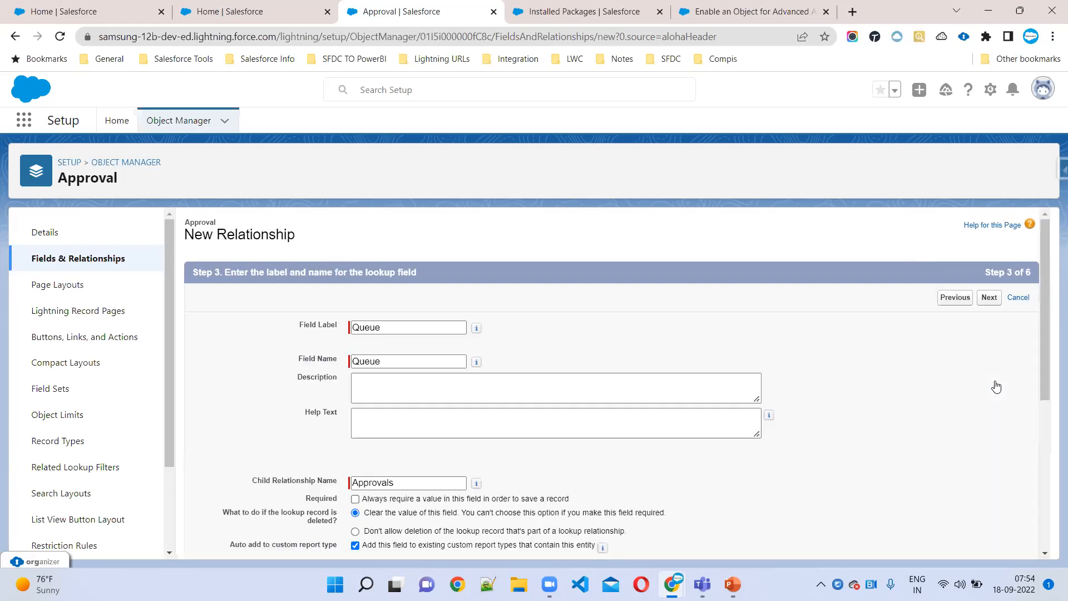
click(718, 12)
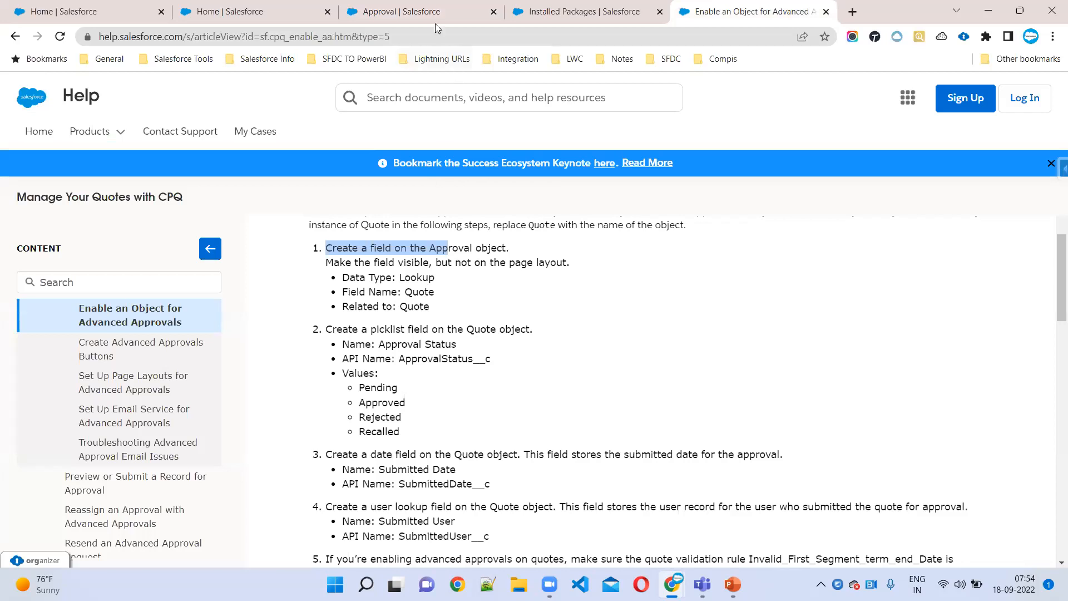
click(421, 12)
scroll(453, 447, down, 2)
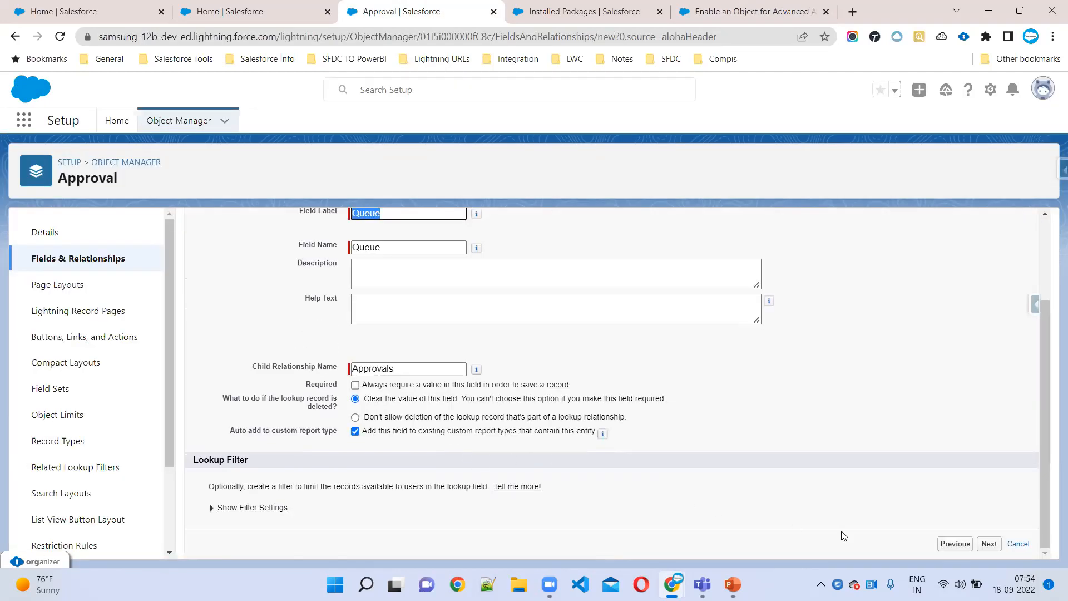
click(993, 545)
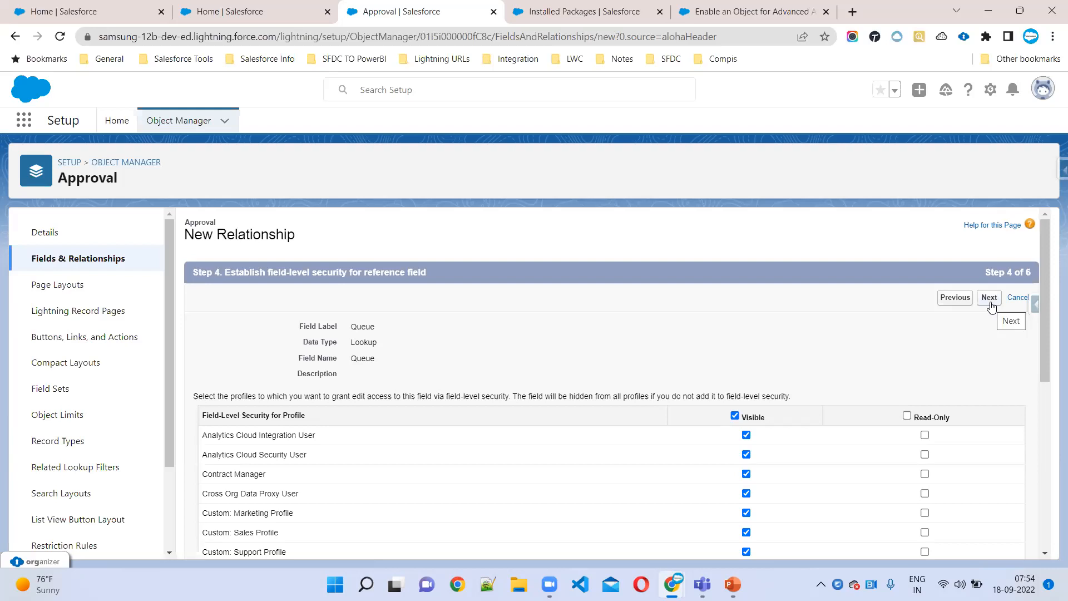
click(945, 302)
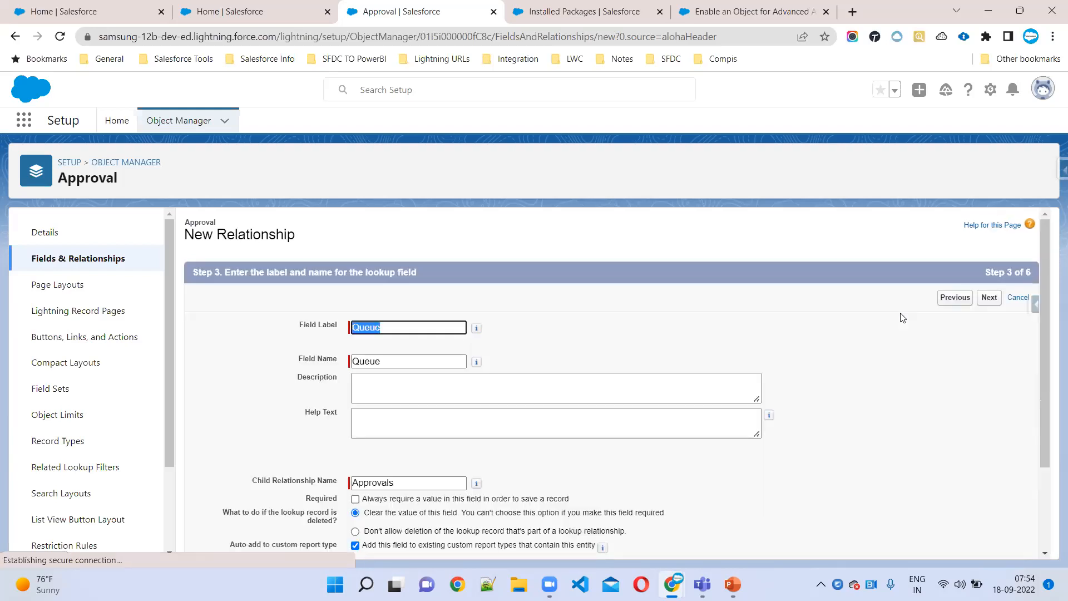
click(956, 301)
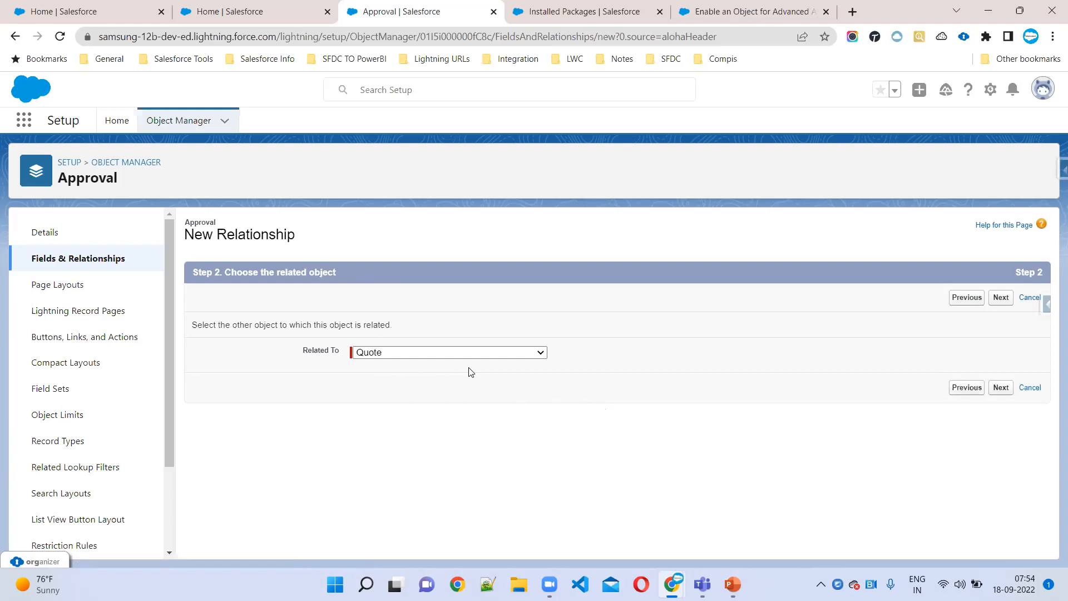
click(1000, 388)
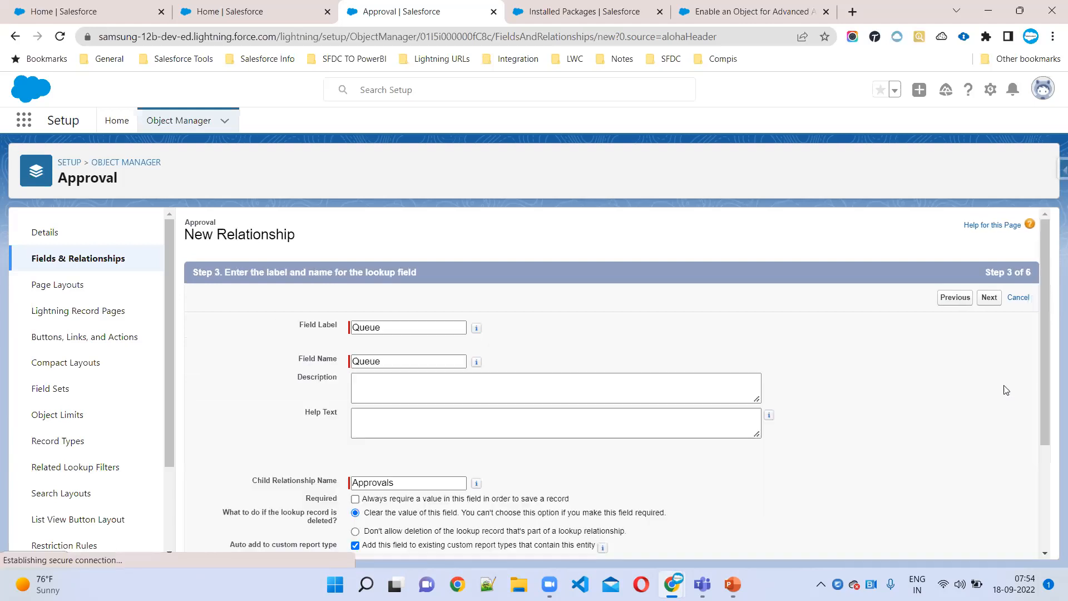
Copy the field name Quote from the help article and use it as the lookup field's label
click(390, 331)
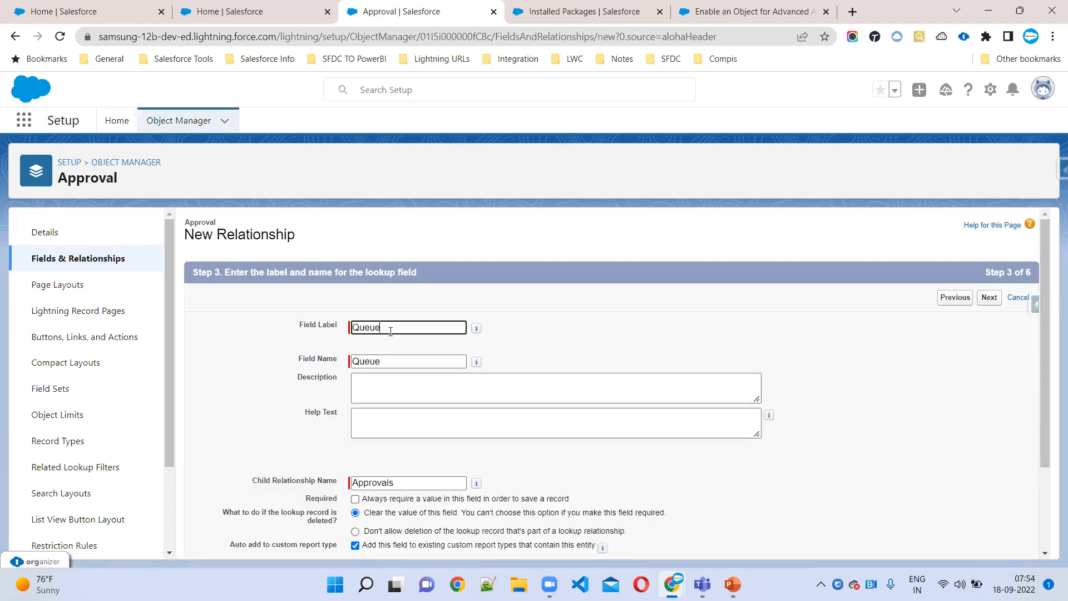
click(709, 11)
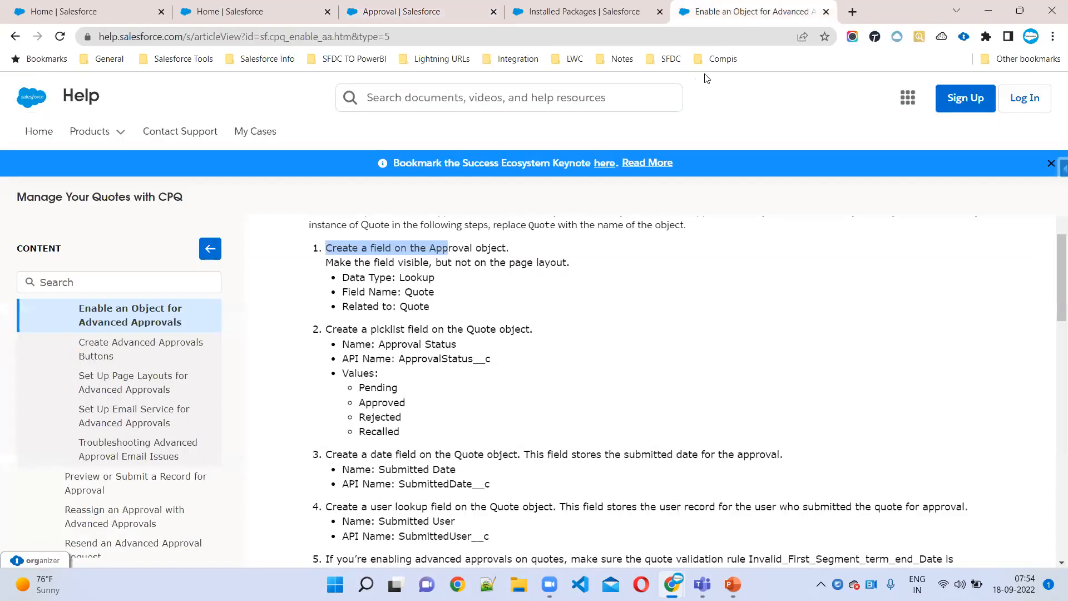
double_click(421, 291)
key(ctrl+c)
click(423, 12)
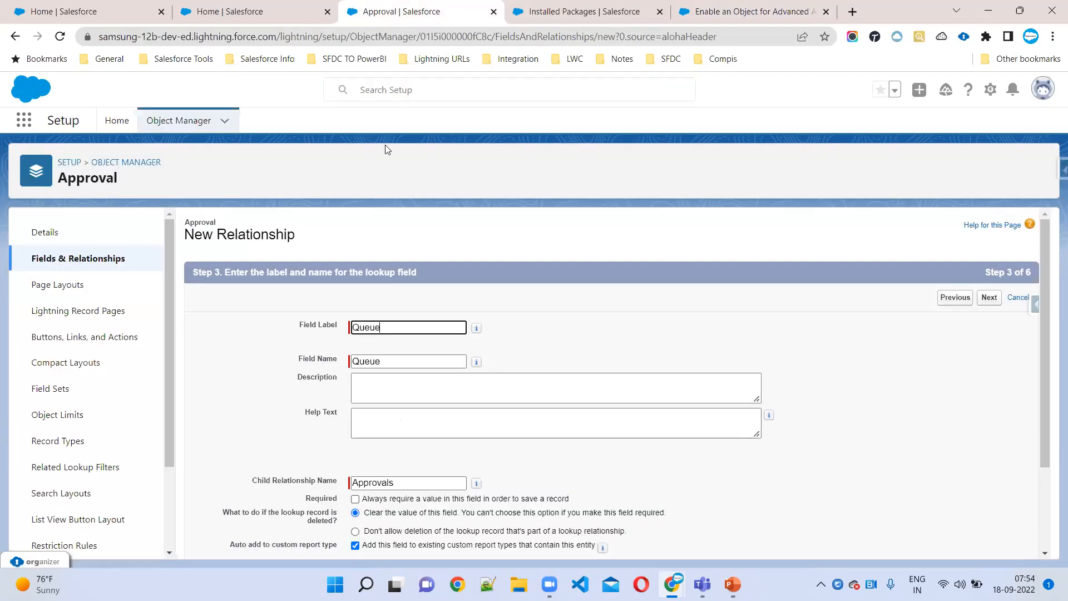
drag(377, 329, 255, 332)
key(ctrl+v)
Replace the lookup field's API name with Quote and proceed to the field-level security settings
key(Tab)
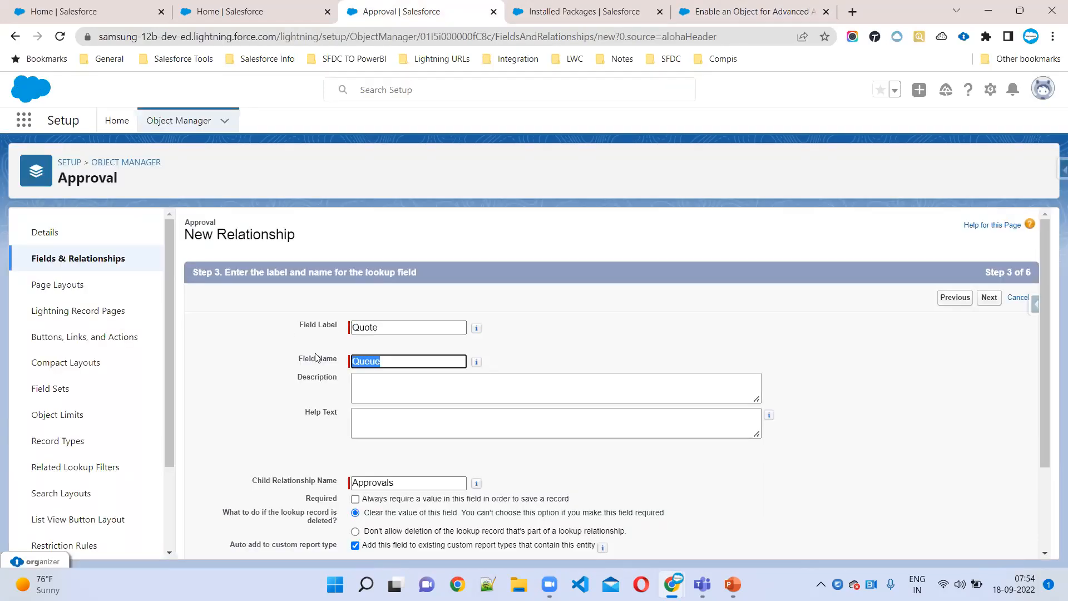
key(BackSpace)
click(414, 328)
click(410, 344)
scroll(771, 409, down, 1)
scroll(771, 412, down, 2)
scroll(890, 334, up, 3)
click(990, 296)
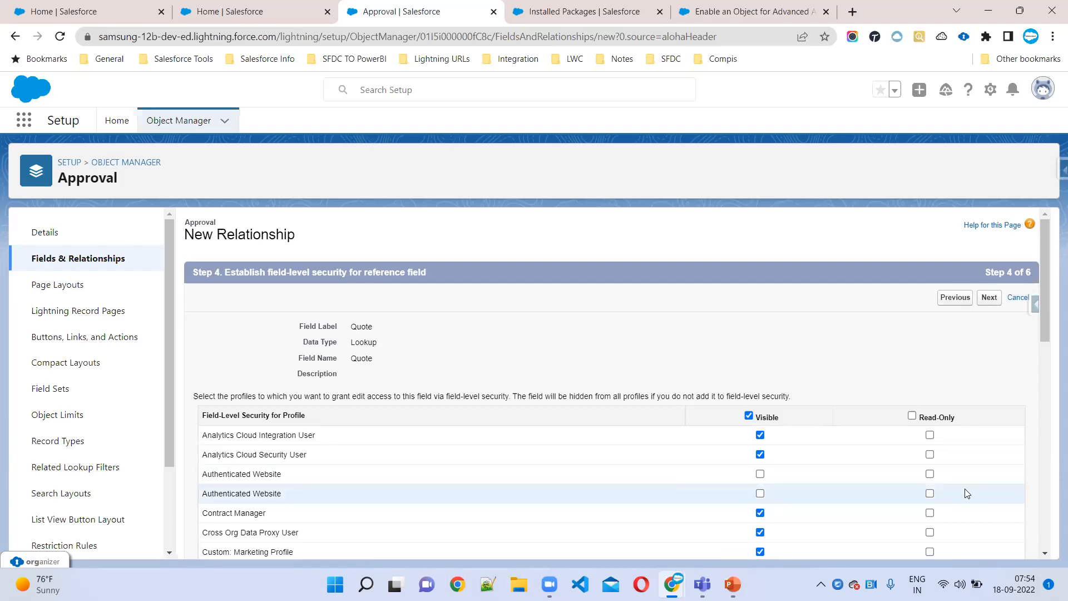
Make the Quote field visible to all profiles and continue to the page layout assignment
click(749, 416)
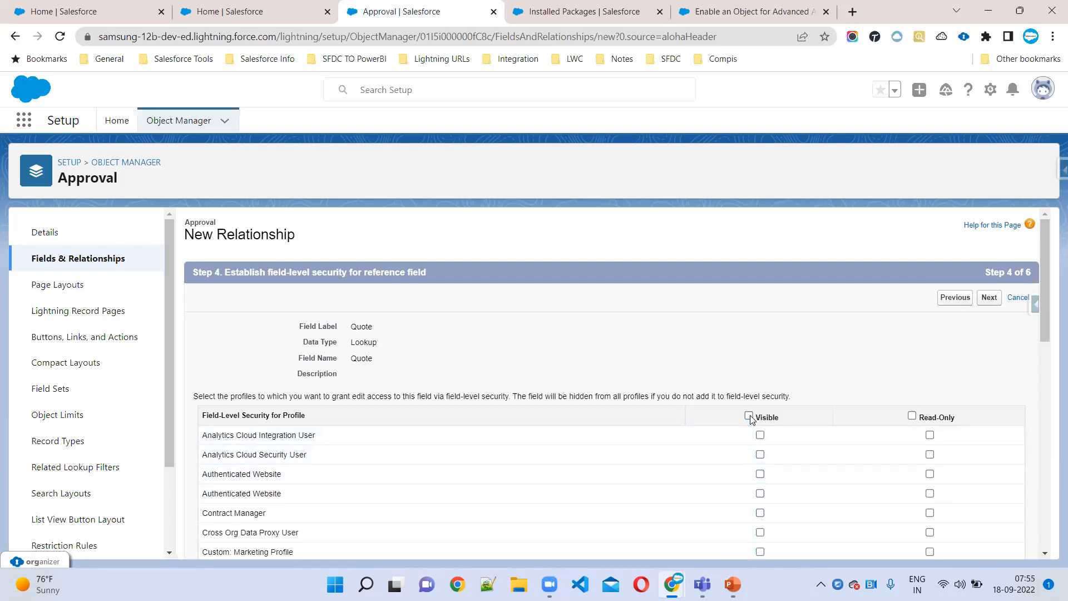
click(748, 416)
click(991, 298)
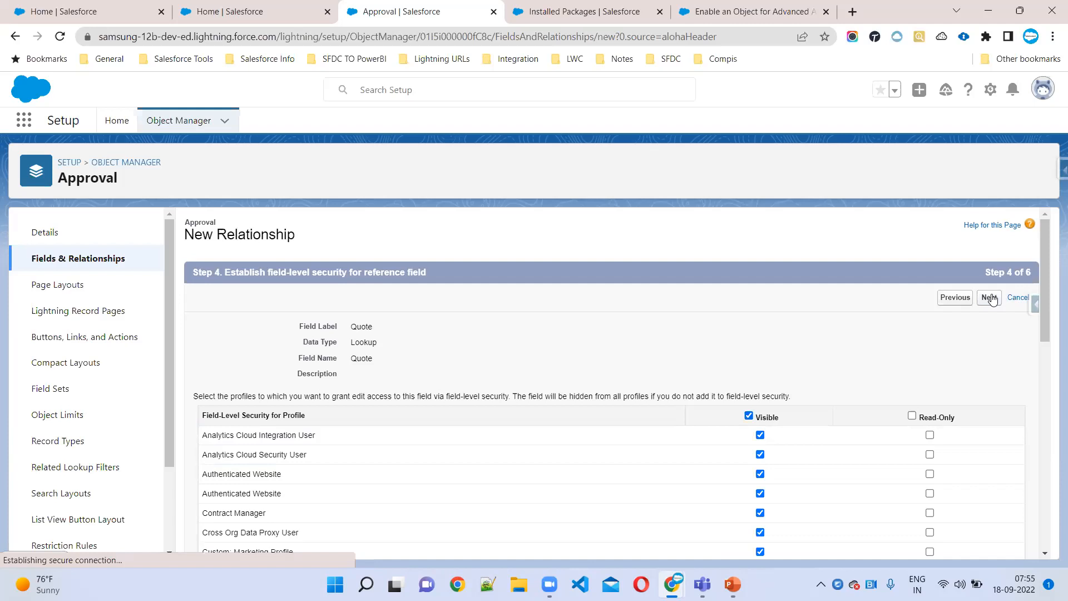
Following the help article, leave the field off the Approval Layout and its related list off the Quote Layout, and save the field
drag(256, 448, 398, 450)
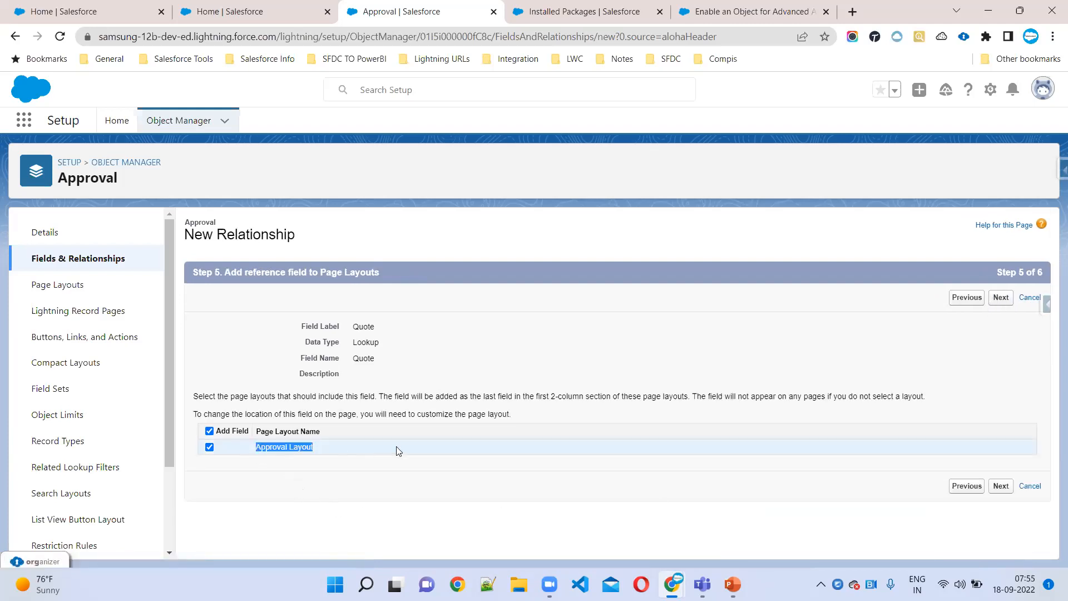
click(723, 11)
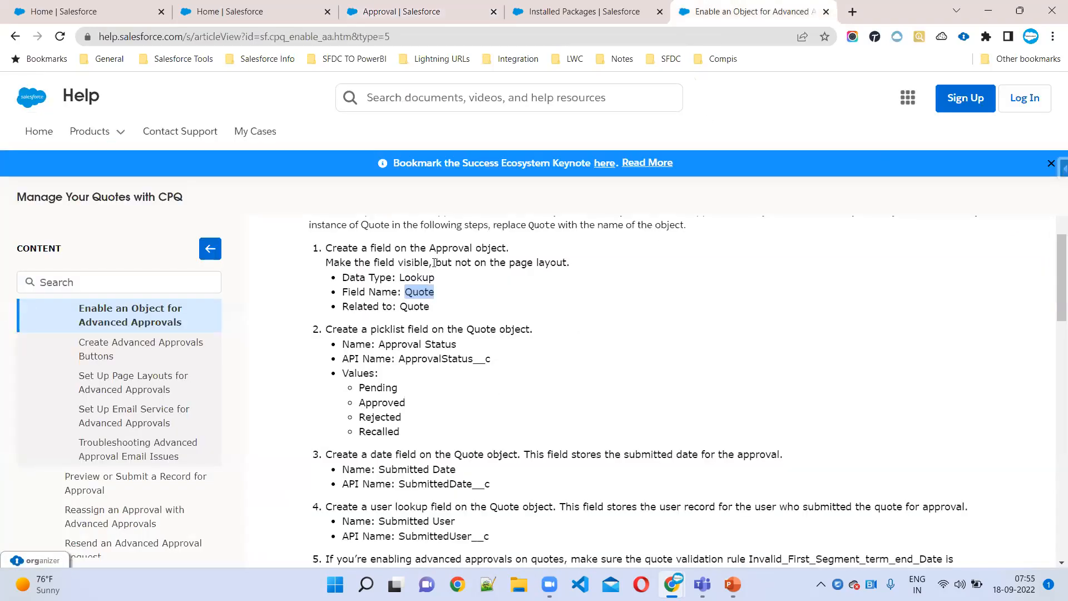
drag(326, 262, 632, 277)
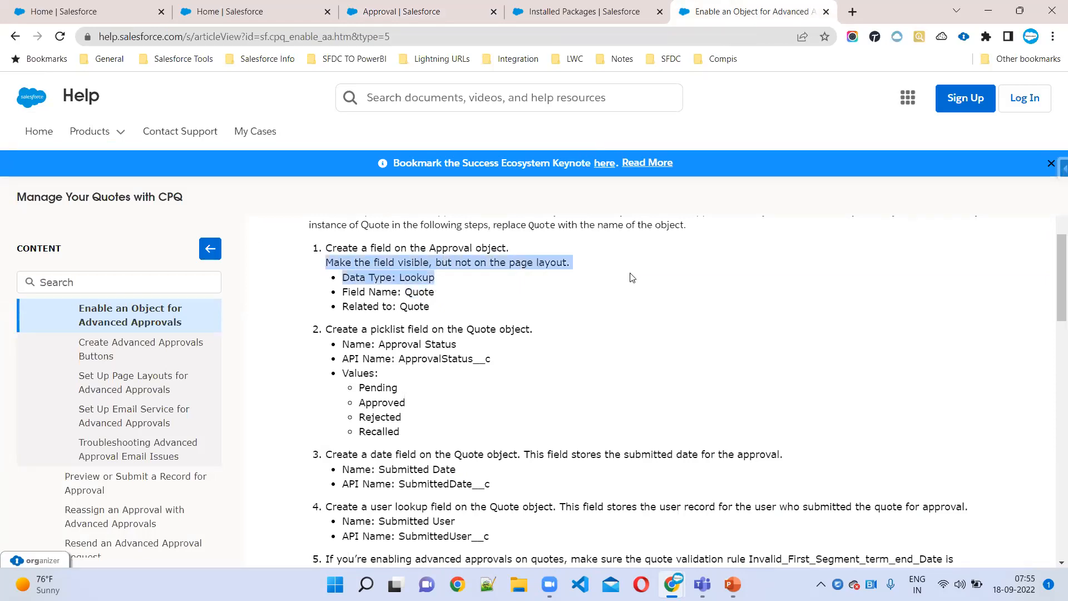
click(470, 11)
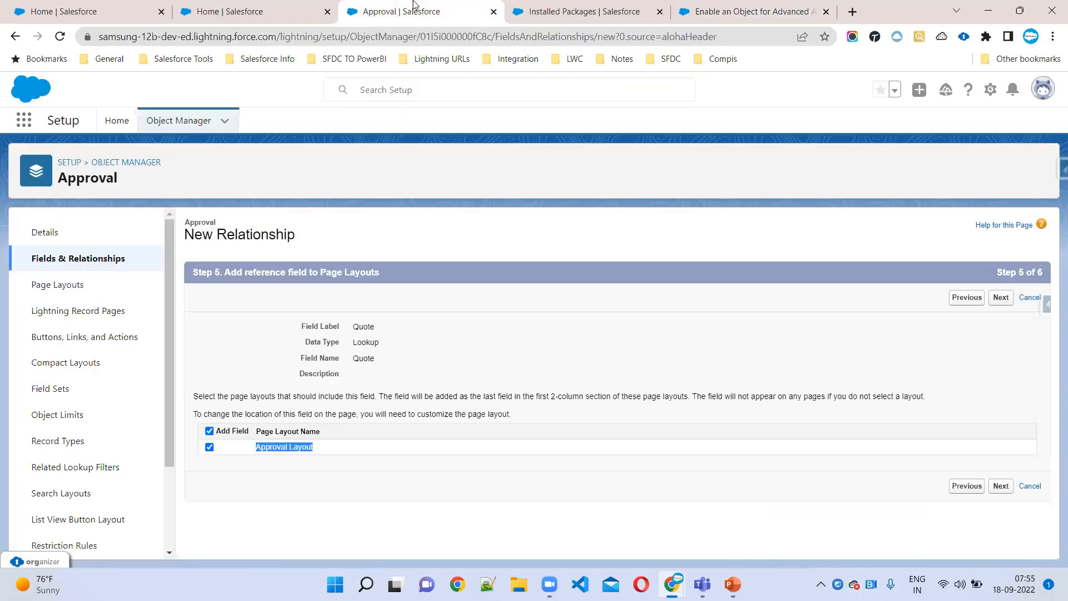
click(209, 446)
click(1000, 486)
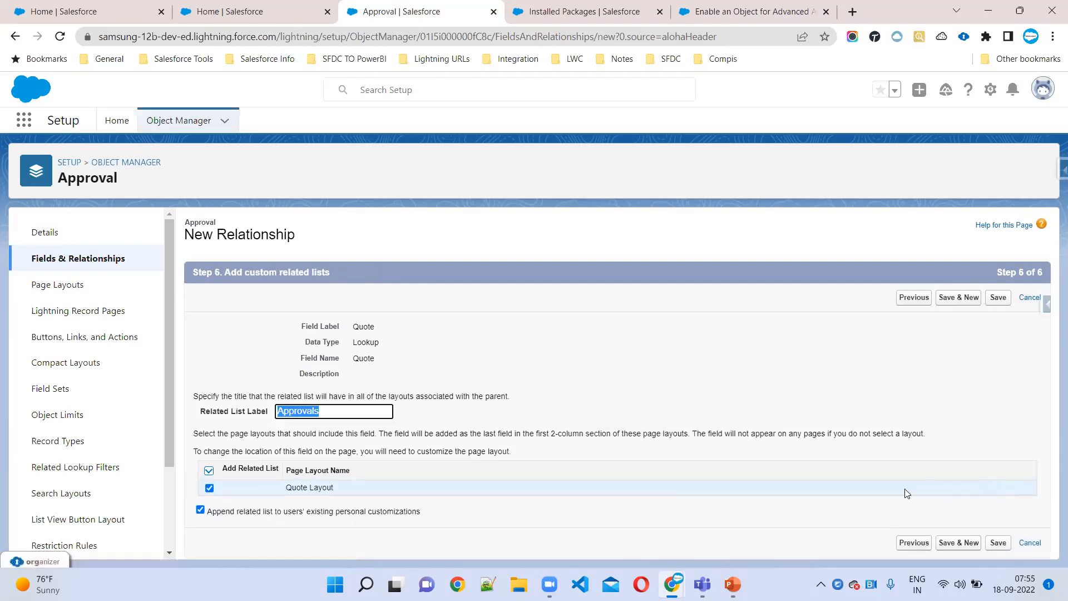
click(209, 487)
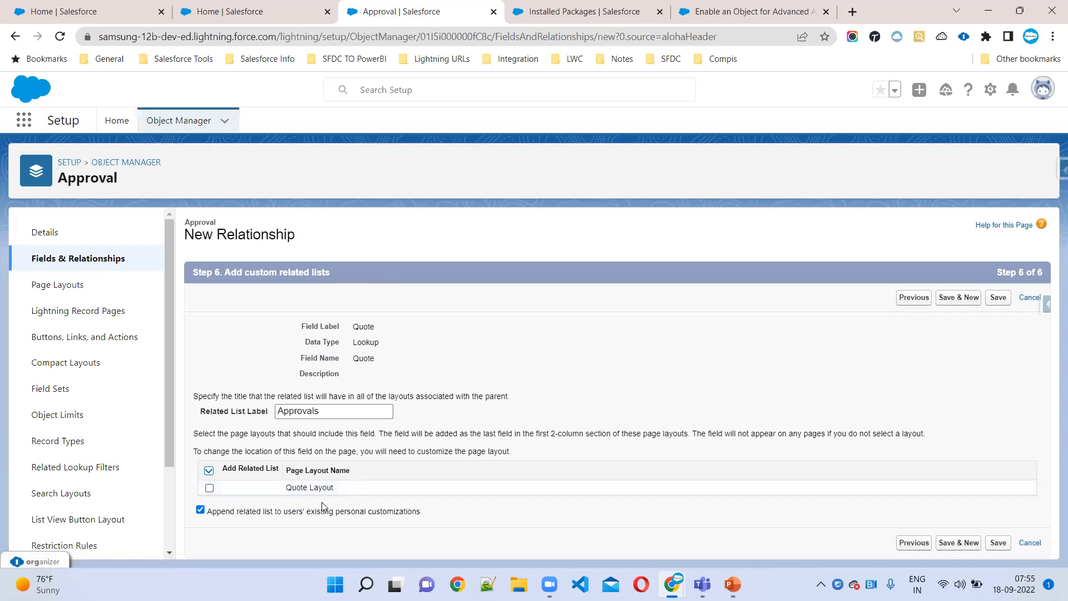
click(1005, 546)
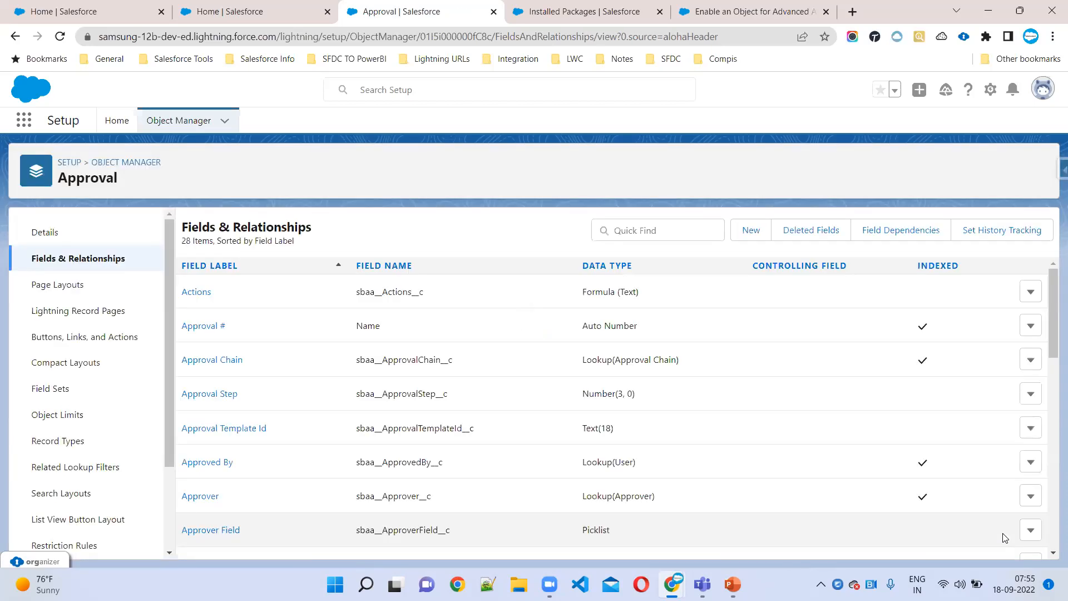
Check the picklist field instruction in the help article, highlight the name Approval Status, and return to the setup page
click(747, 11)
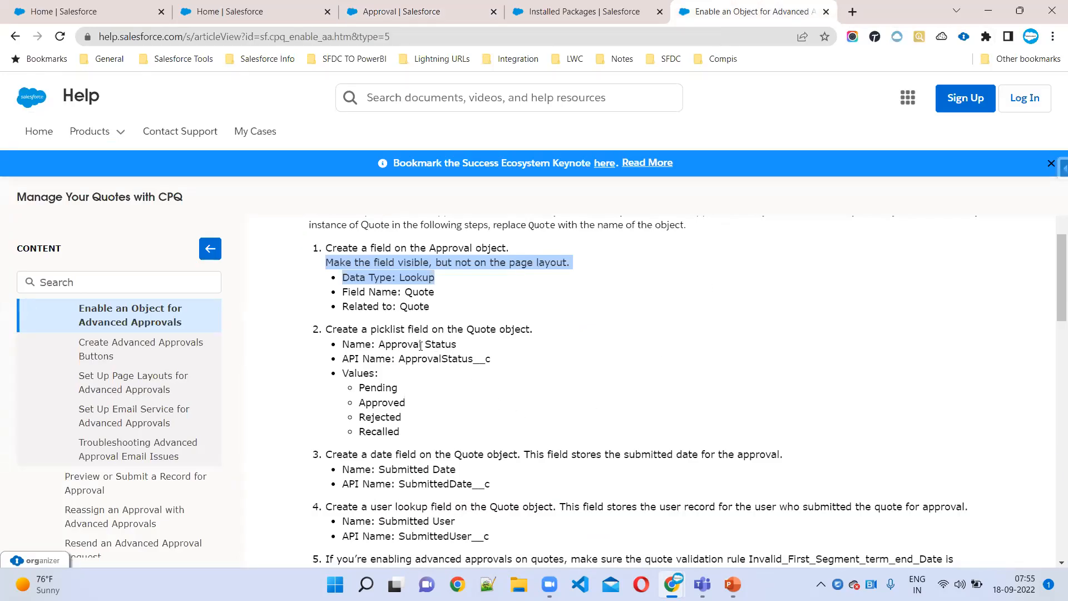
drag(380, 345, 459, 352)
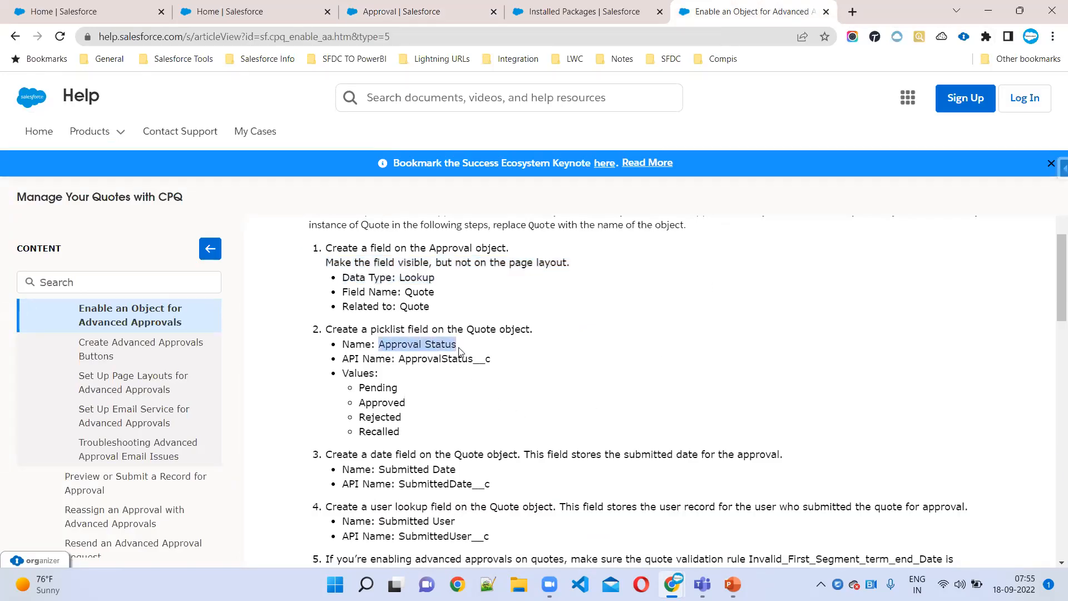
click(422, 11)
Search the Object Manager for "Quote" and open the Quote object's Fields & Relationships list
click(144, 164)
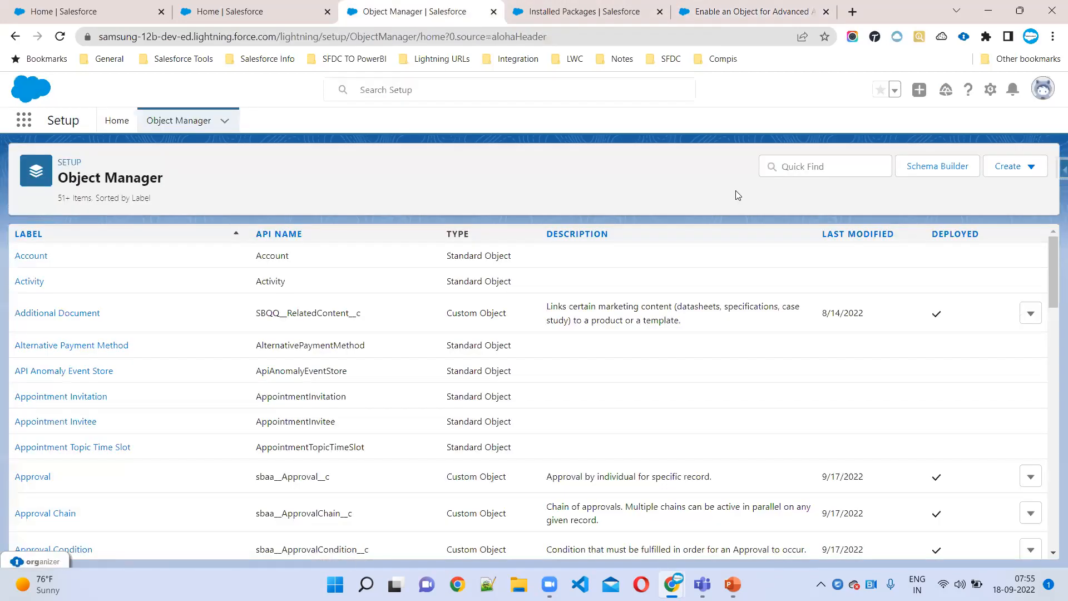
click(813, 168)
text(Quote)
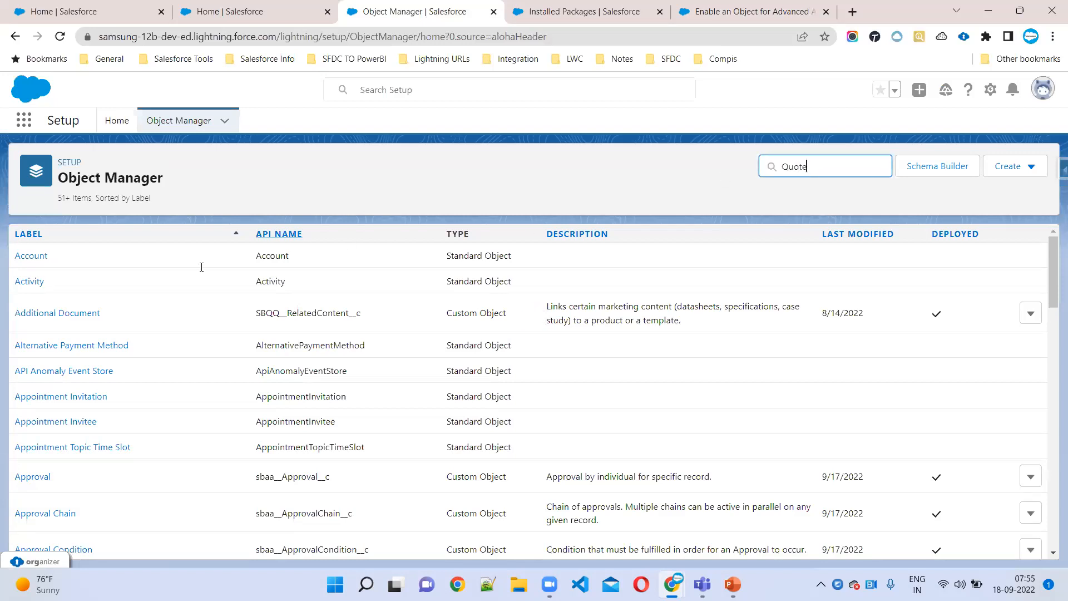
click(28, 268)
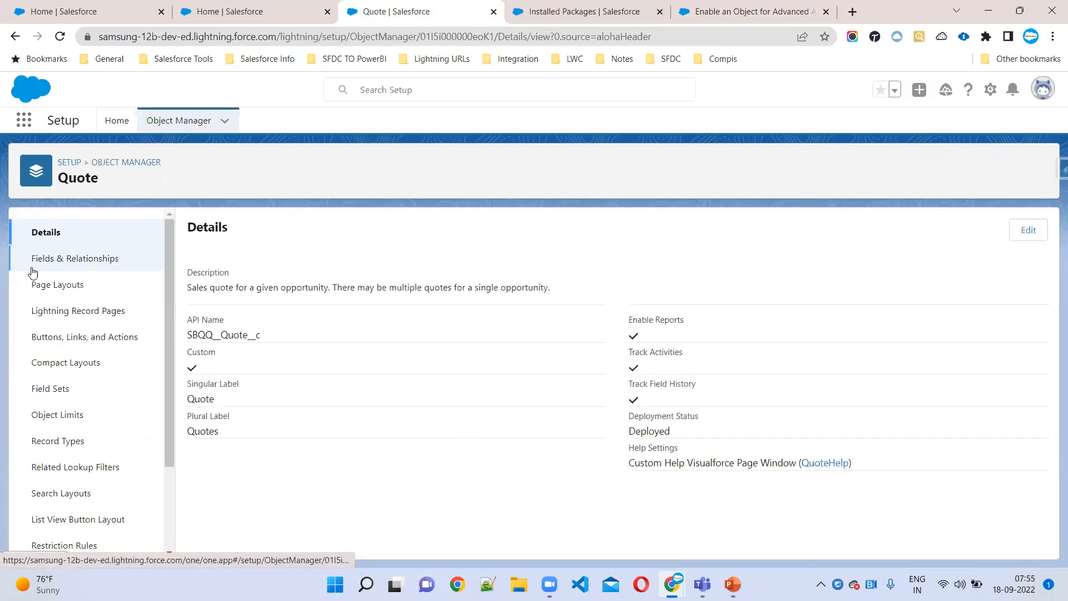
click(78, 259)
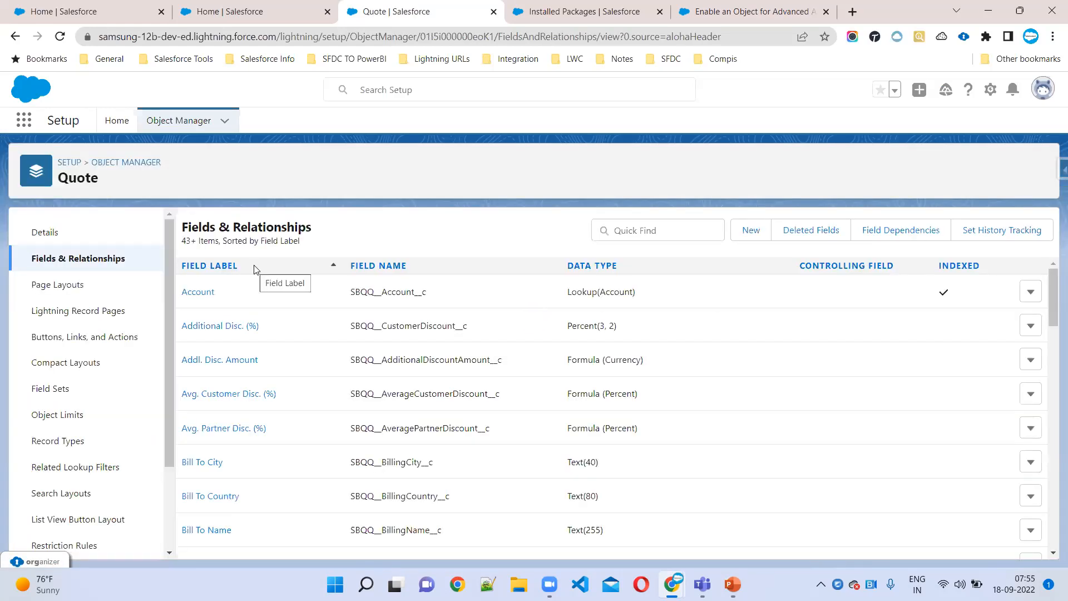
Start a new custom field on the Quote object, choose the Picklist data type, and continue to the field details
click(756, 234)
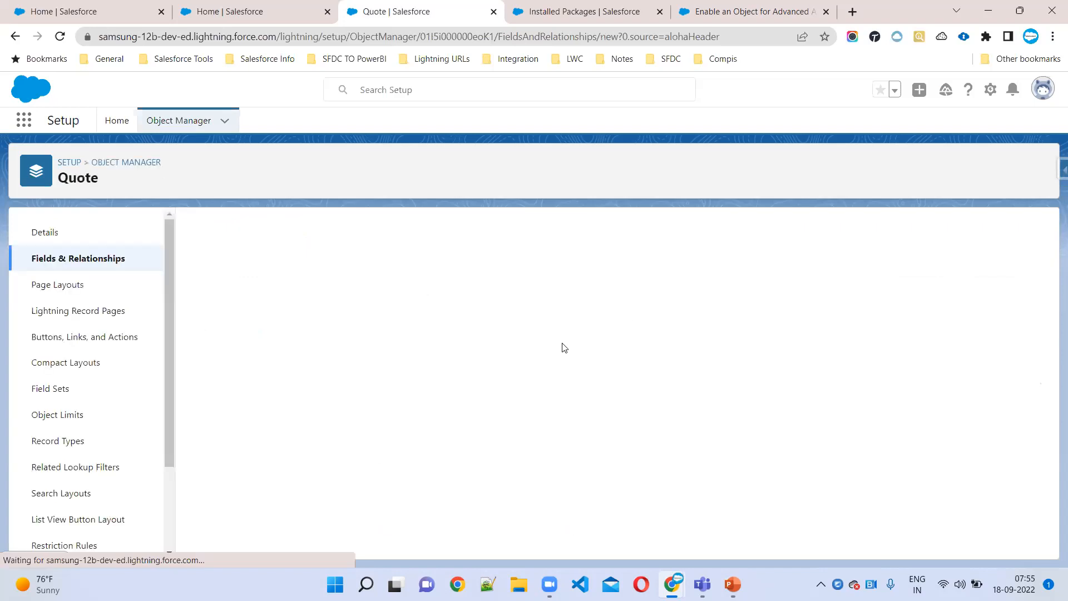
scroll(286, 442, down, 5)
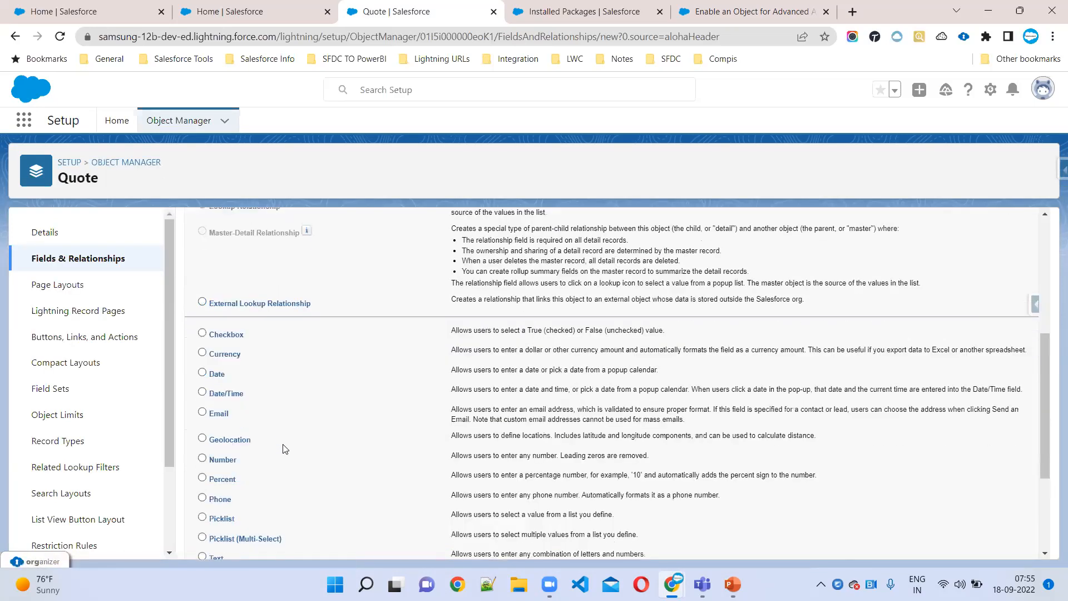
scroll(267, 443, down, 1)
click(223, 446)
scroll(650, 401, up, 1)
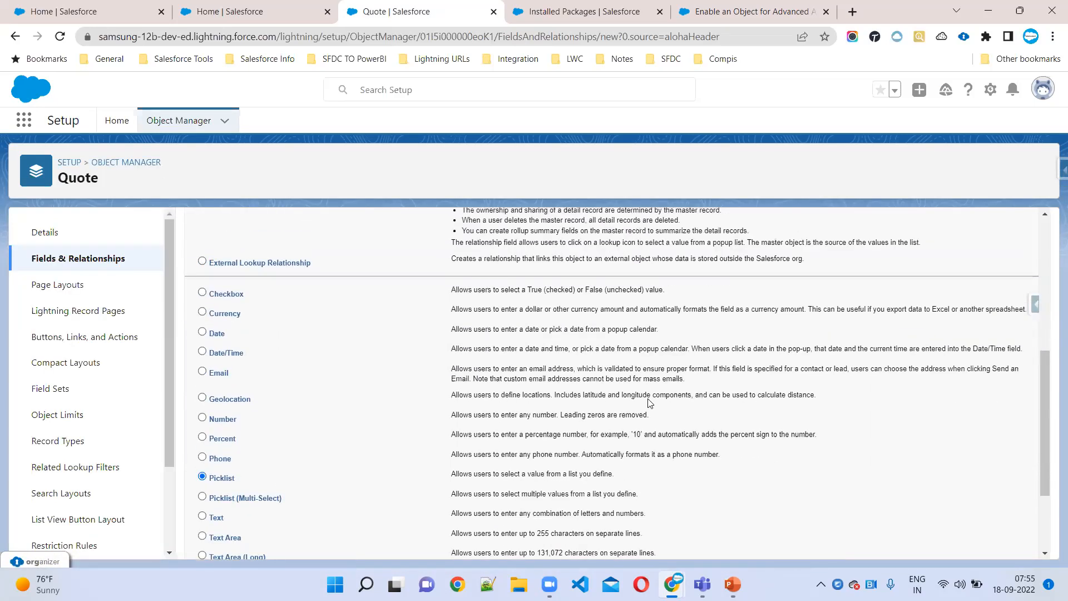
scroll(649, 402, up, 5)
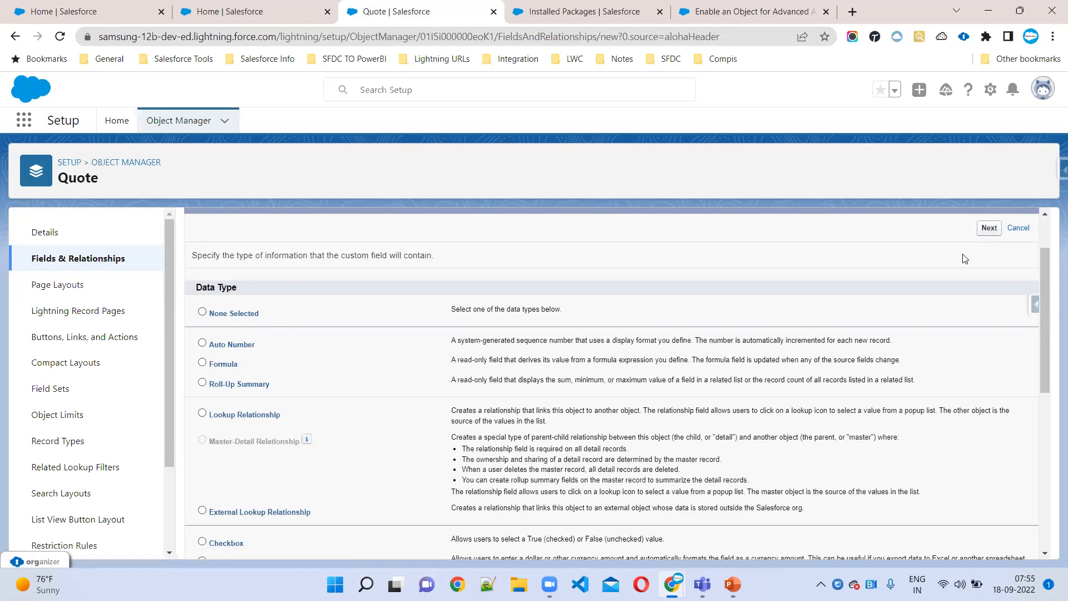
click(989, 227)
Enter Approval Status as the field label of the new picklist
click(356, 328)
right_click(367, 328)
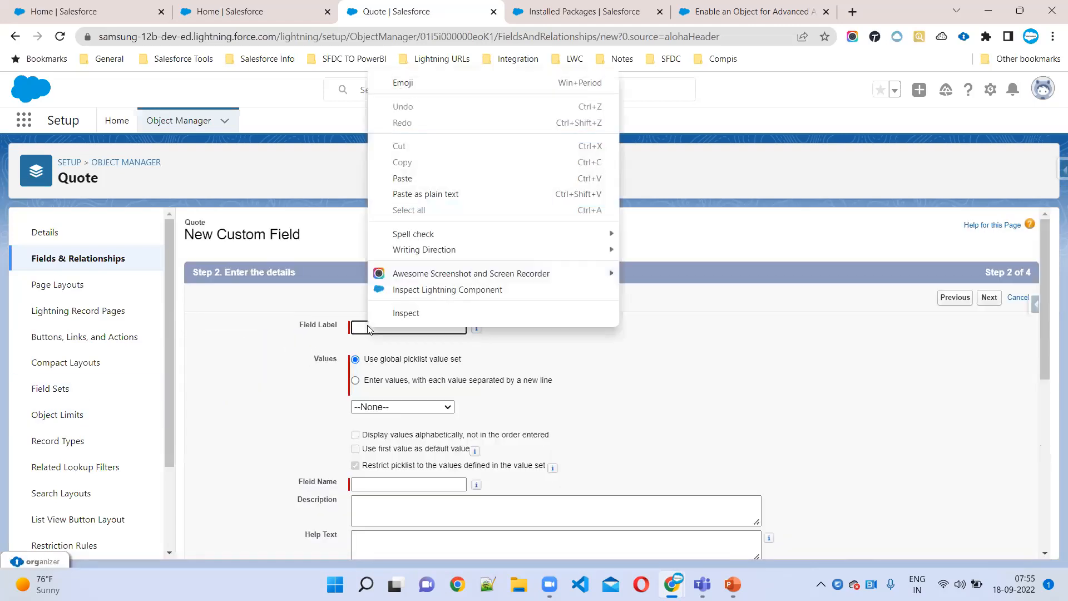
click(418, 178)
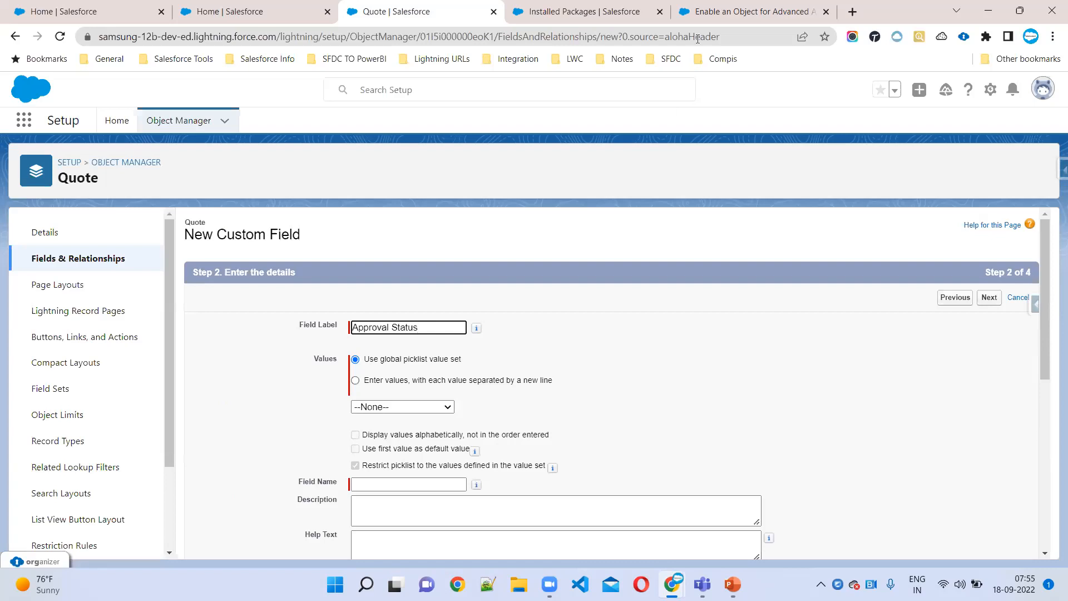
Compare the name and API name given in the help article for the picklist with the field name in the form
click(723, 11)
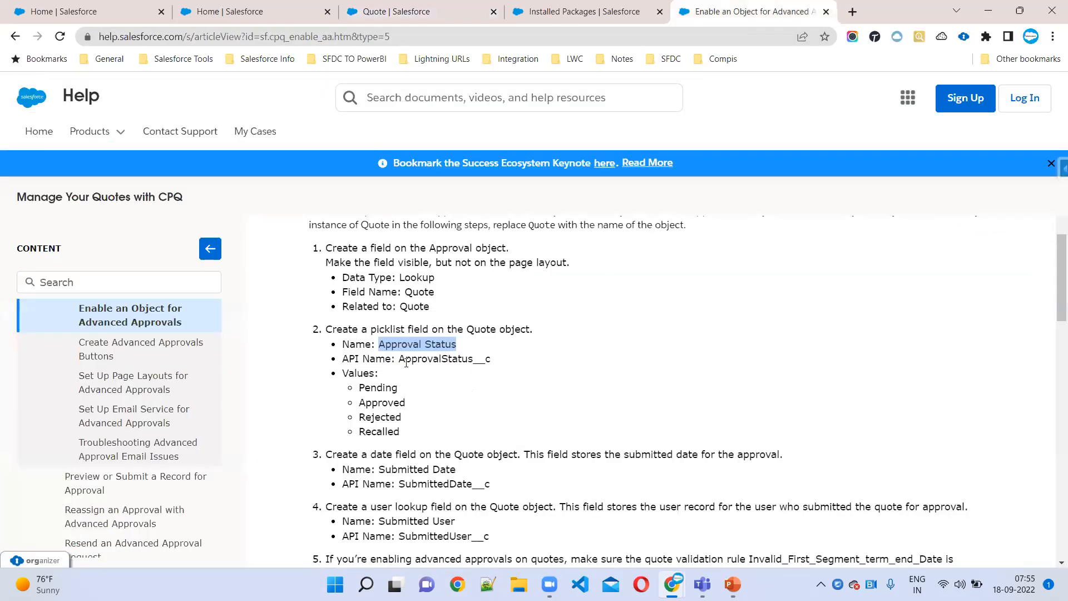
click(523, 358)
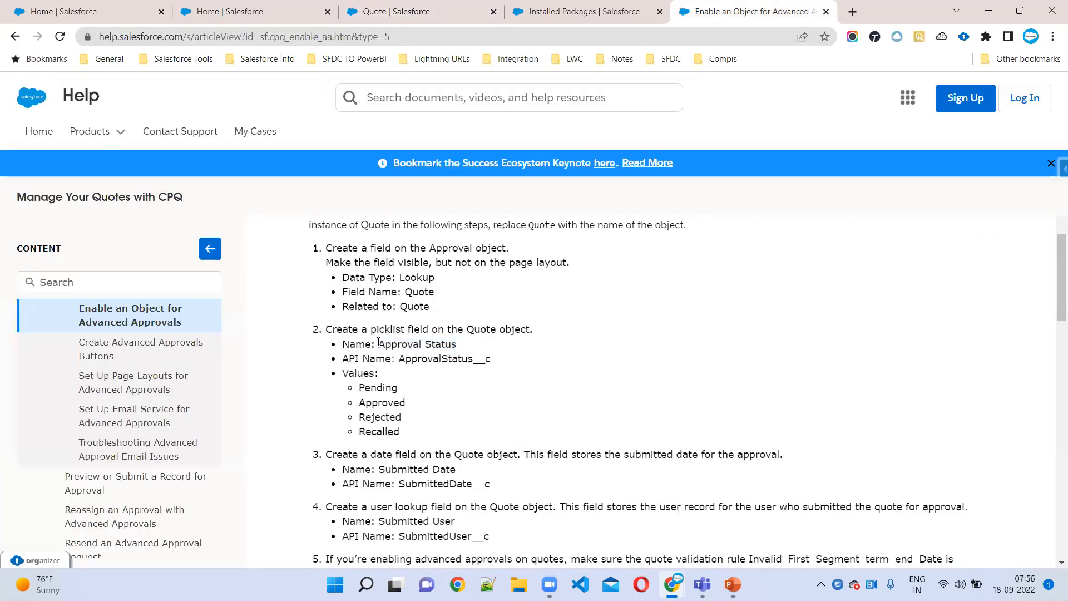
drag(378, 343, 467, 343)
drag(400, 358, 523, 363)
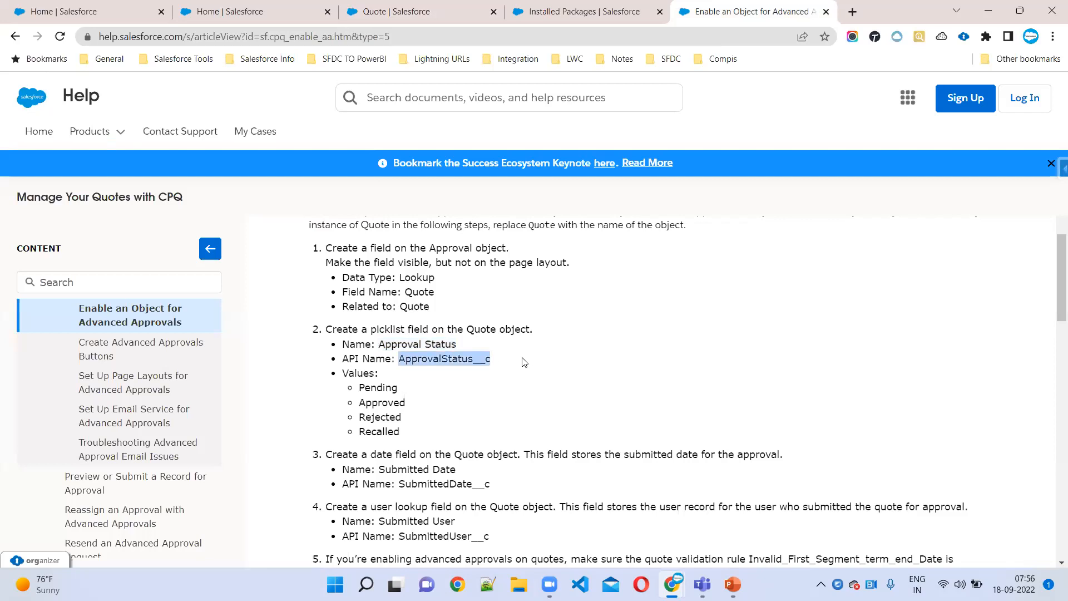
key(alt+Tab)
click(373, 16)
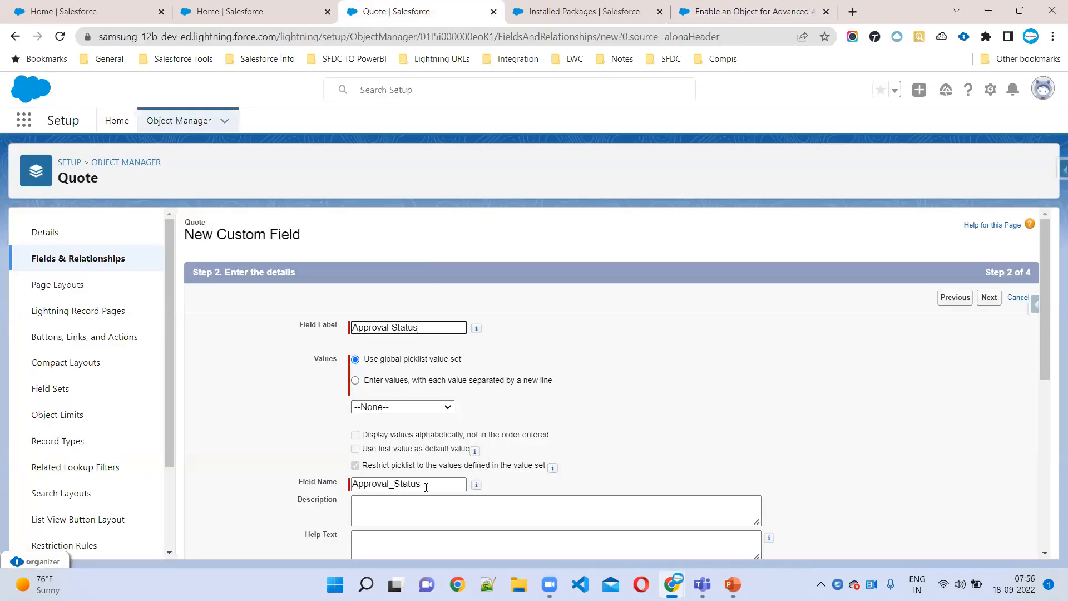
drag(389, 485, 391, 485)
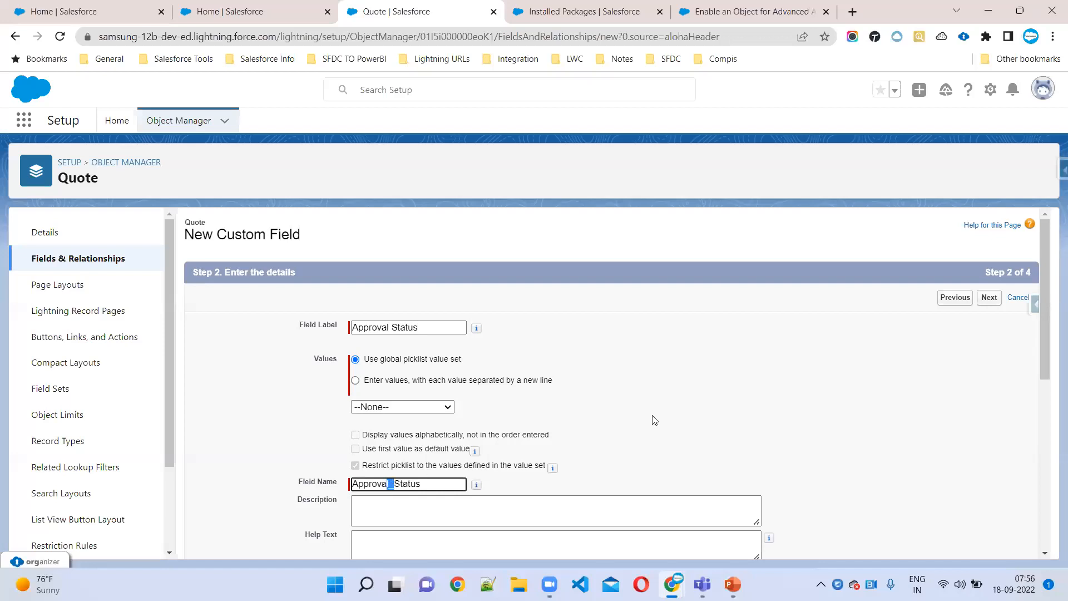
Copy the API name without its __c suffix from the help article's picklist instruction and return to the Quote field form
click(750, 8)
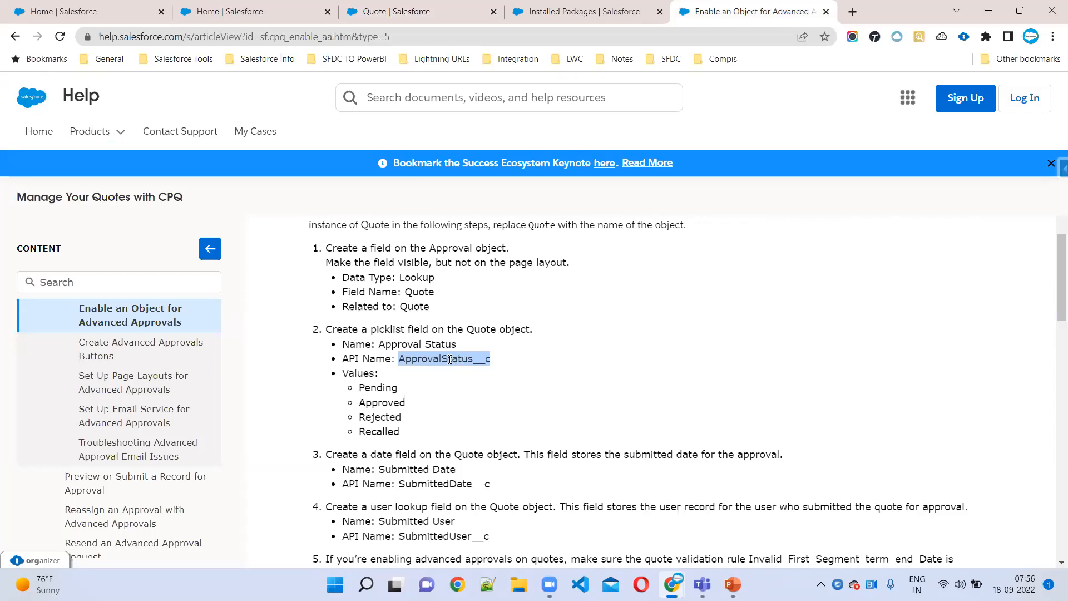
click(469, 359)
drag(471, 359, 398, 362)
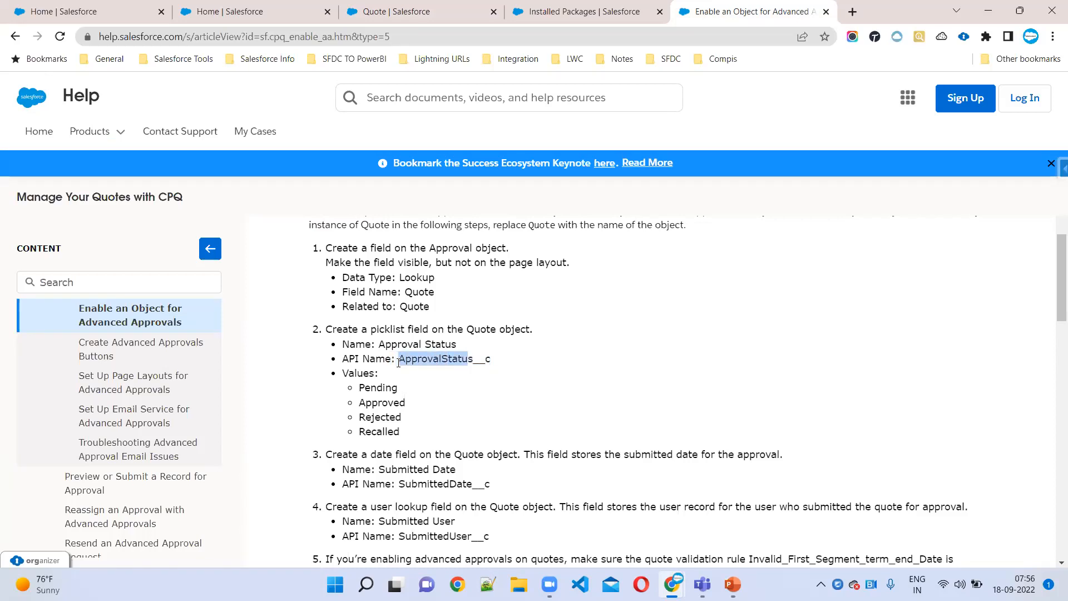
right_click(427, 357)
click(448, 370)
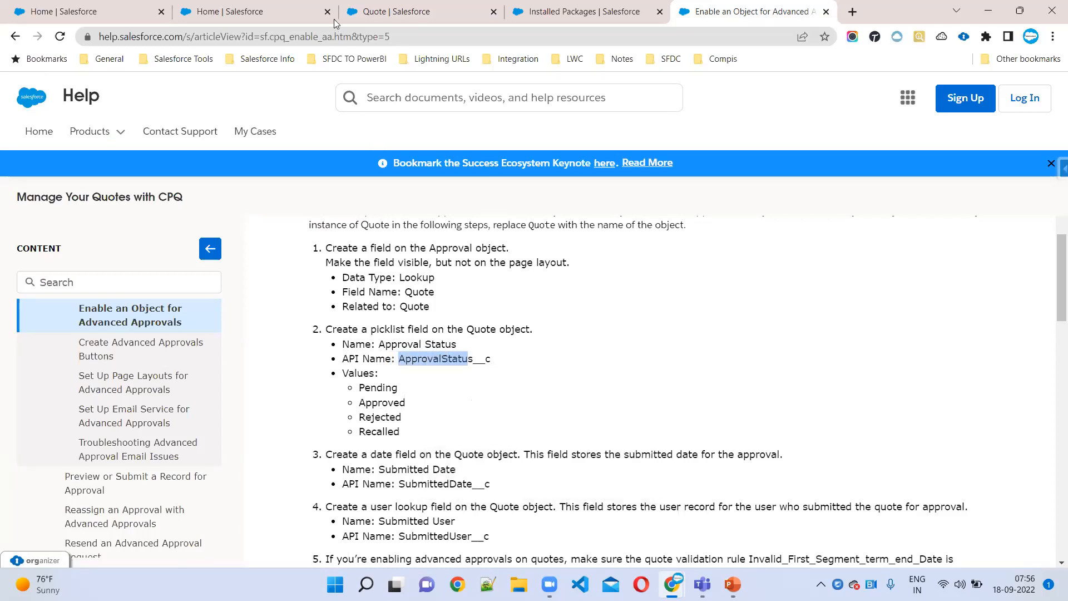
click(247, 6)
click(391, 12)
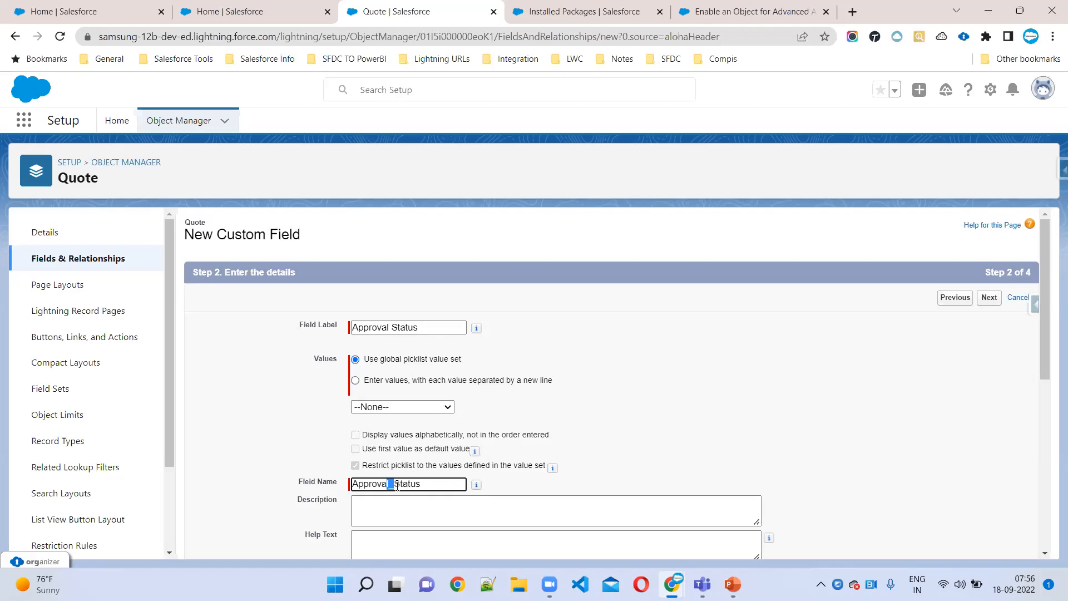
Replace the picklist's field name with ApprovalStatus, as given in the help article
click(734, 8)
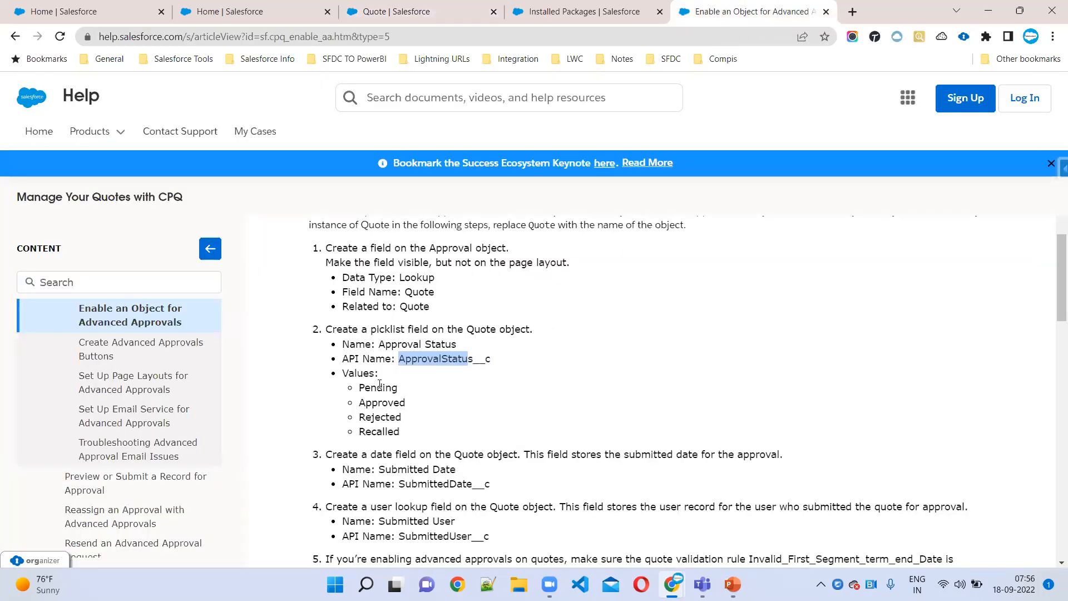
click(389, 11)
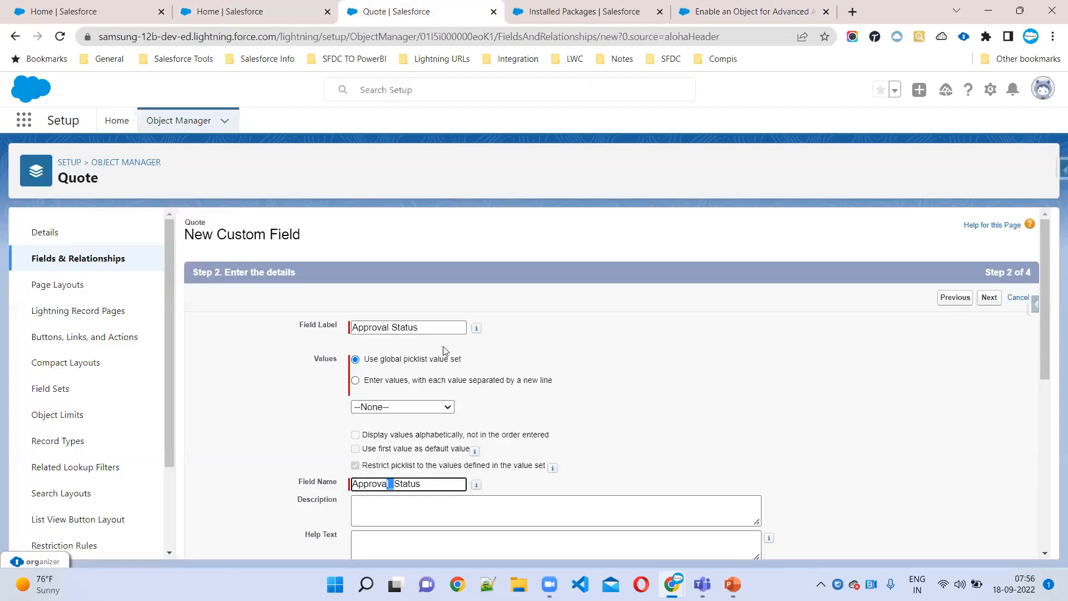
drag(421, 486, 267, 484)
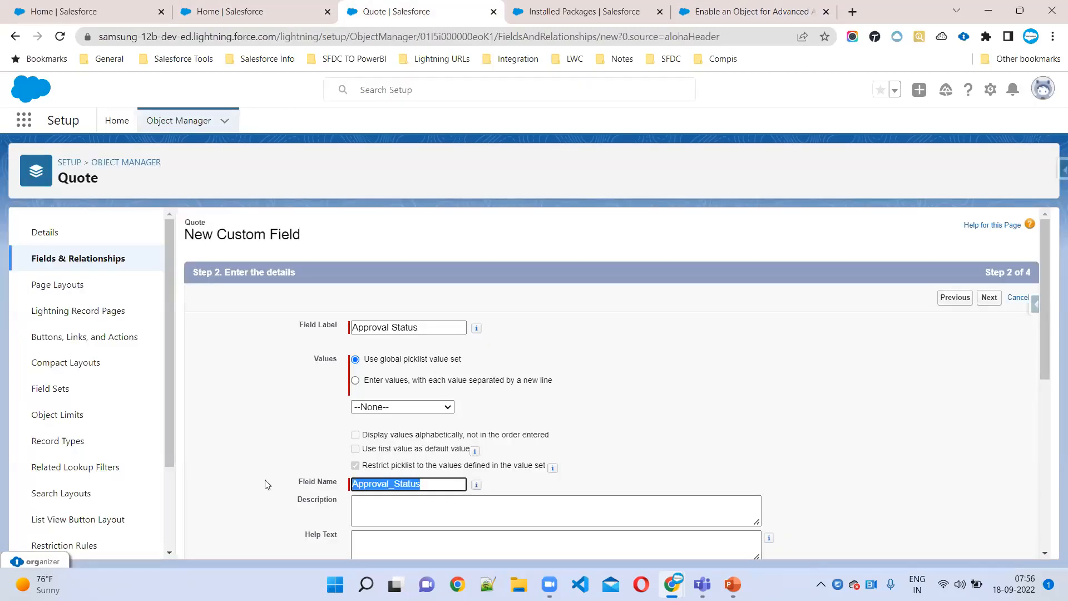
key(ctrl+v)
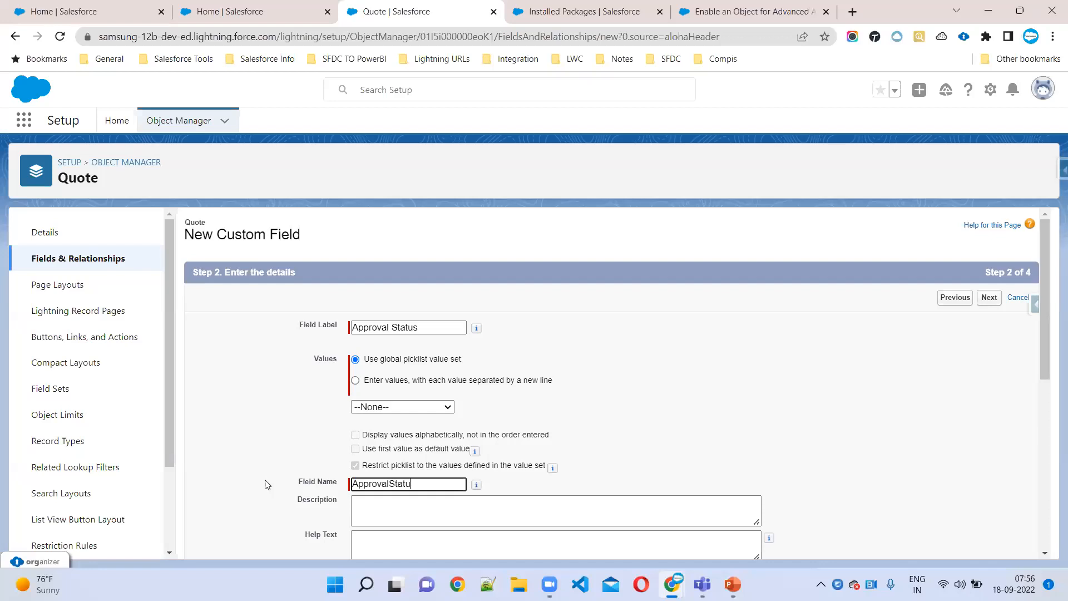
Check the entered field label and field name against the API name in the help article
click(726, 12)
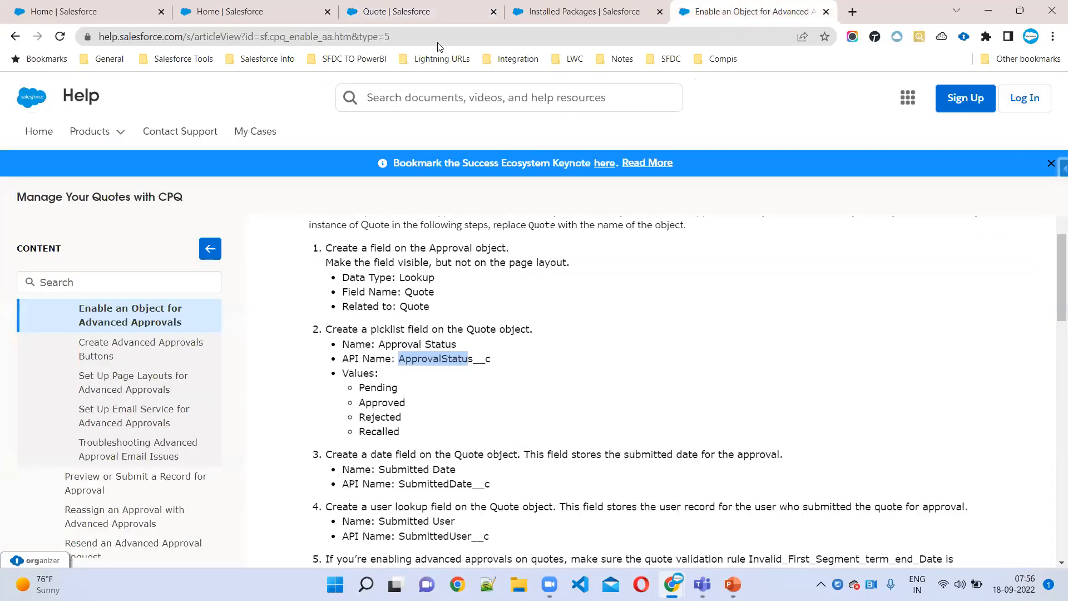
click(425, 13)
click(432, 330)
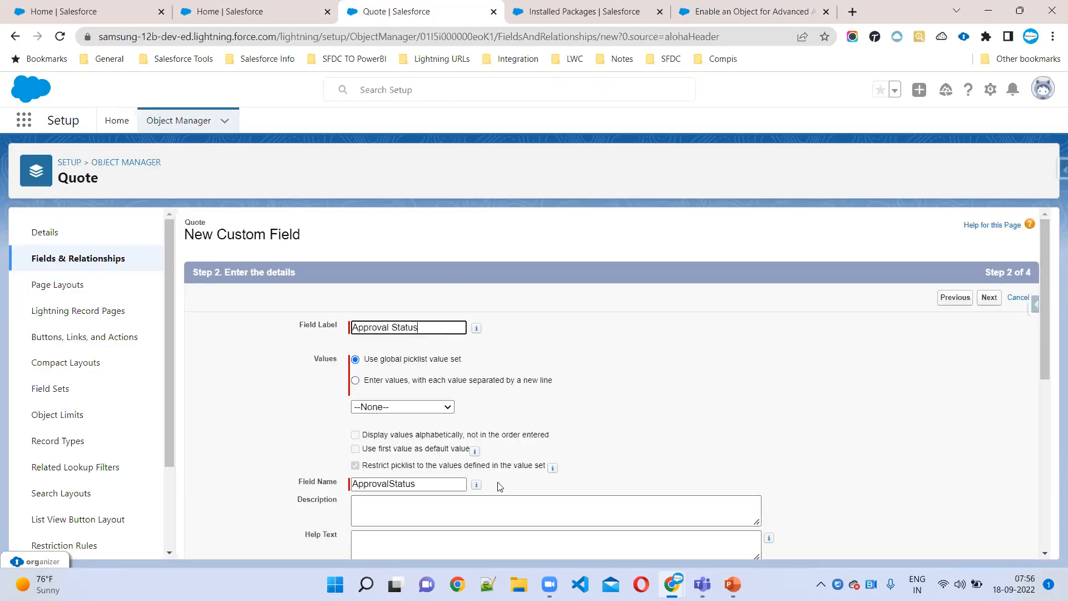
drag(445, 484, 304, 489)
click(745, 11)
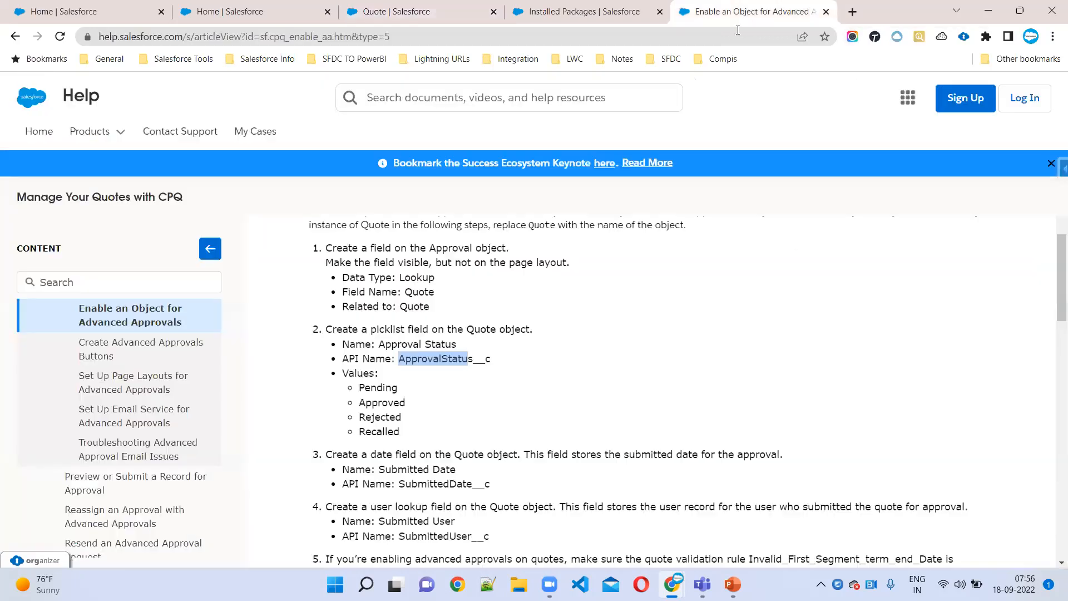
triple_click(423, 359)
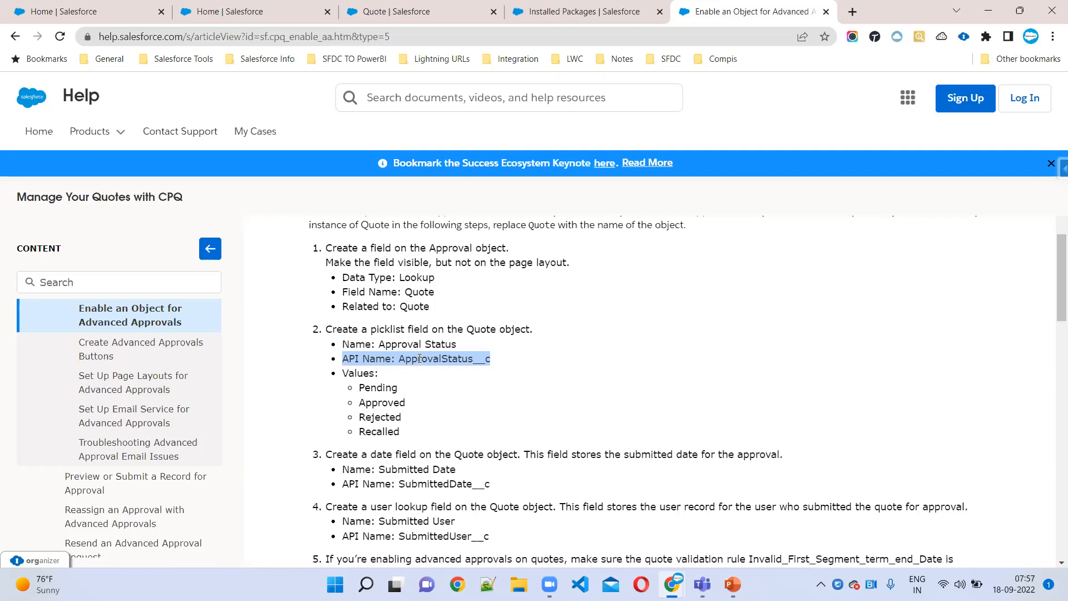
Copy the four picklist values from the help article and return to the Quote field form
click(466, 406)
drag(359, 388, 411, 433)
key(ctrl+c)
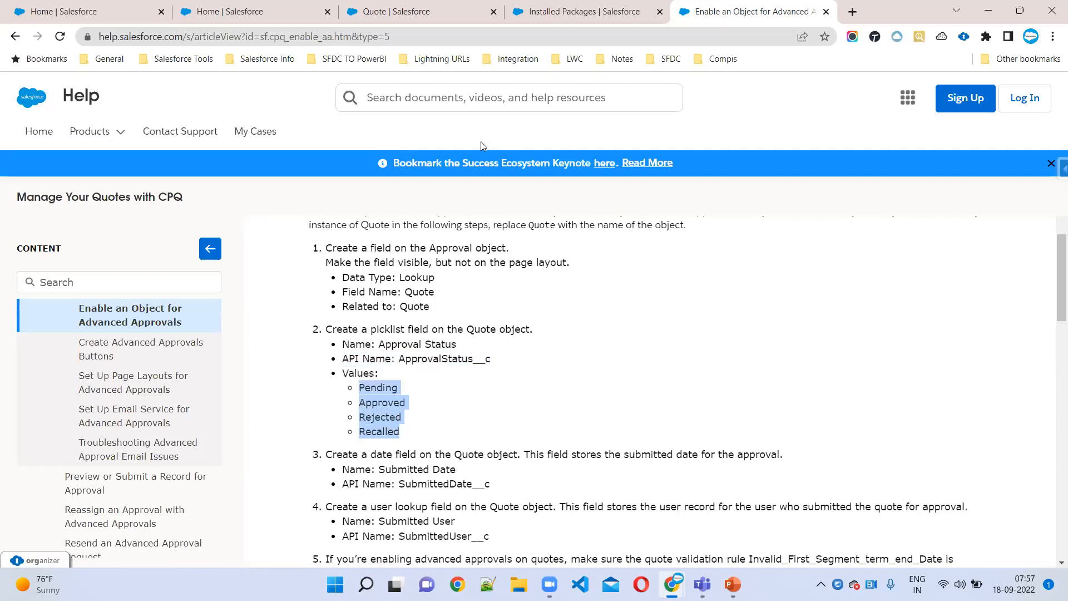
click(408, 8)
Define the picklist with its own values instead of a global value set, entering Pending, Approved, Rejected and Recalled
scroll(452, 450, down, 3)
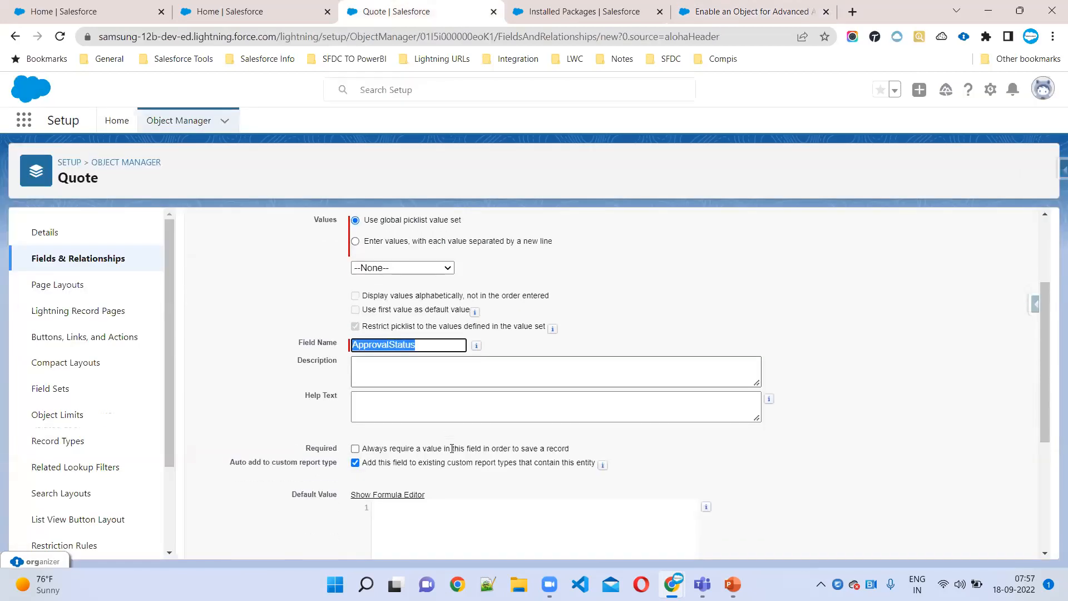
scroll(451, 448, up, 3)
click(355, 380)
click(527, 420)
key(ctrl+v)
scroll(578, 425, down, 1)
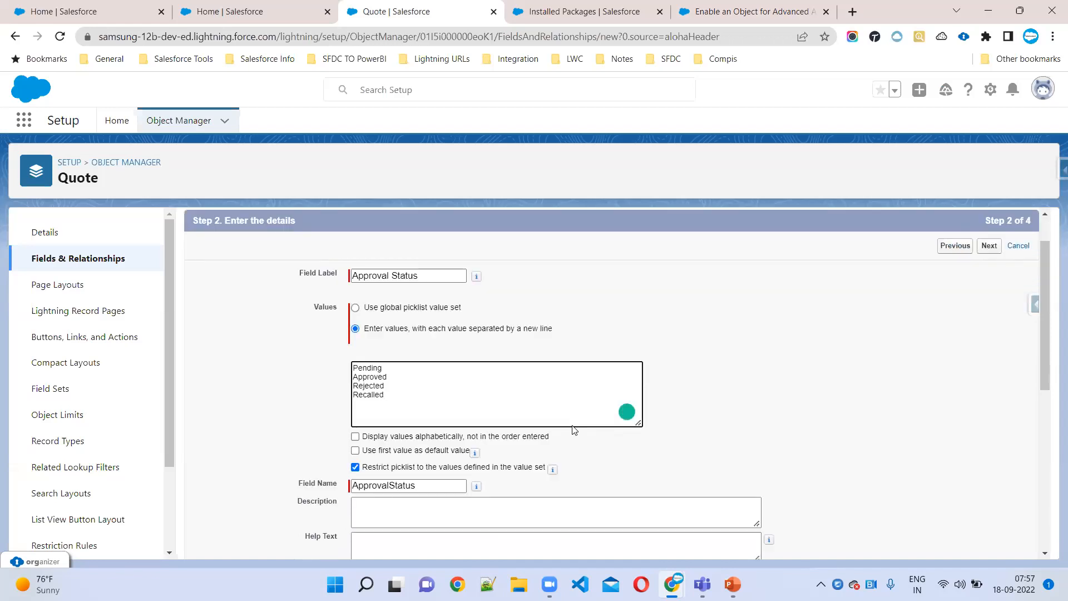
scroll(993, 262, down, 3)
scroll(967, 302, up, 4)
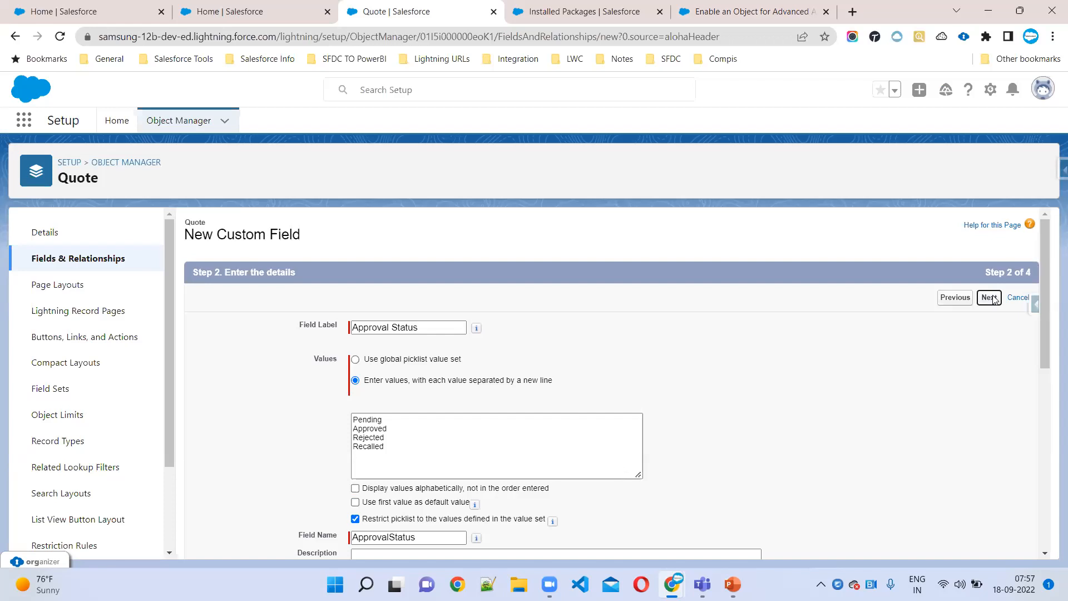
Make the Approval Status field visible to all profiles, keep it on the Quote Layout, and save it
click(990, 297)
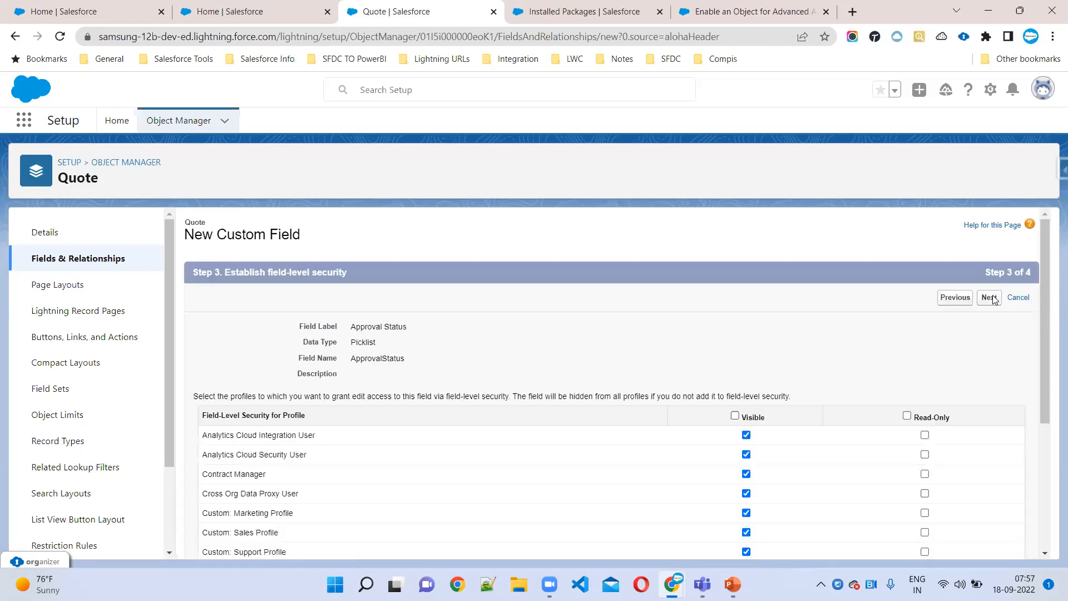
click(735, 415)
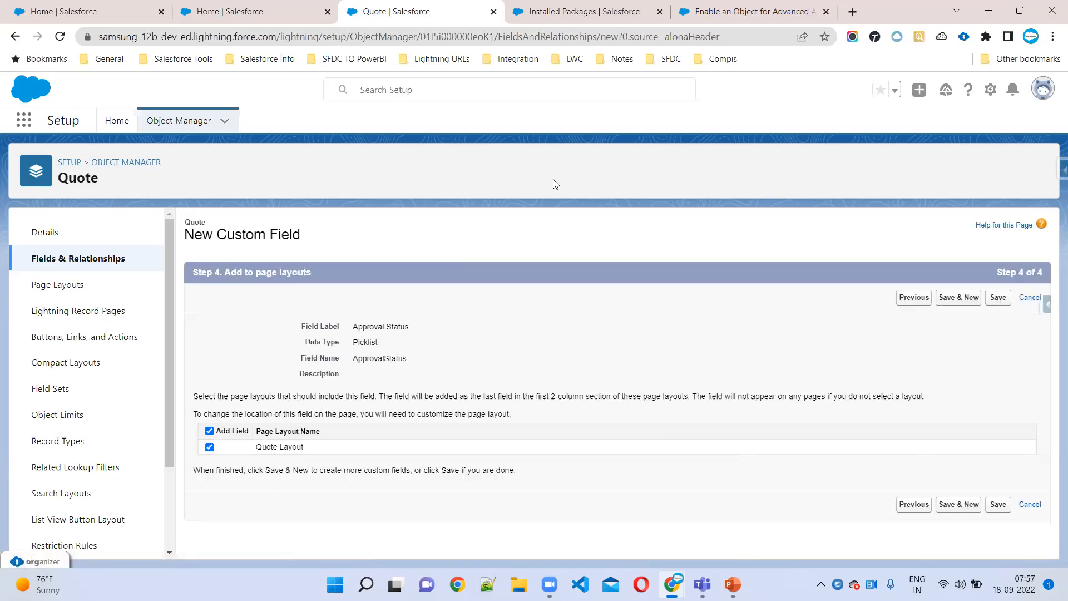
click(994, 509)
Copy the name Submitted Date from the help article's date field instruction and return to the Quote object's setup page
click(739, 11)
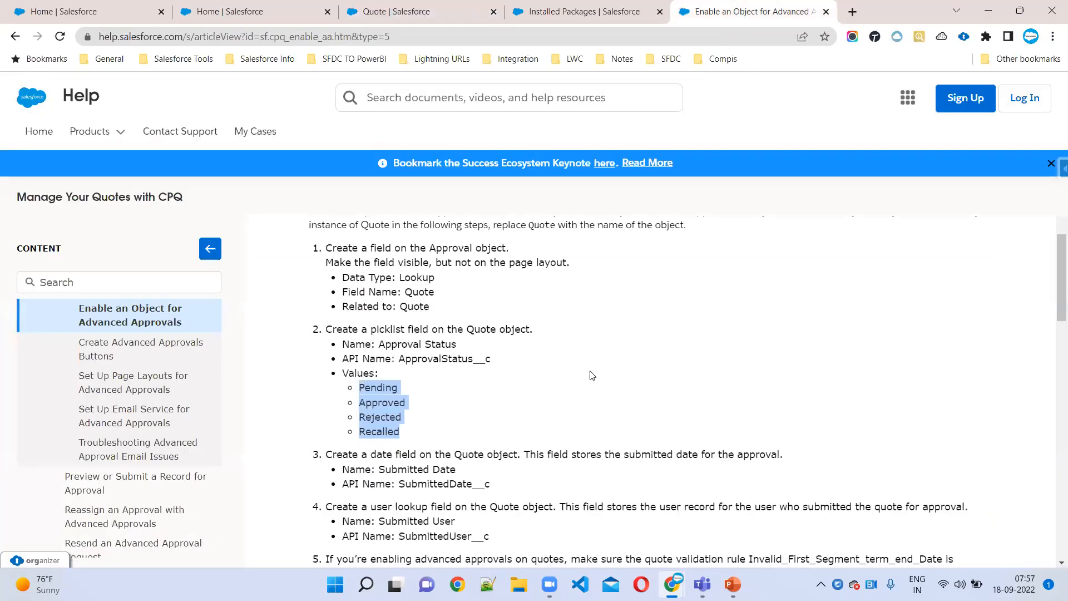
scroll(591, 375, down, 3)
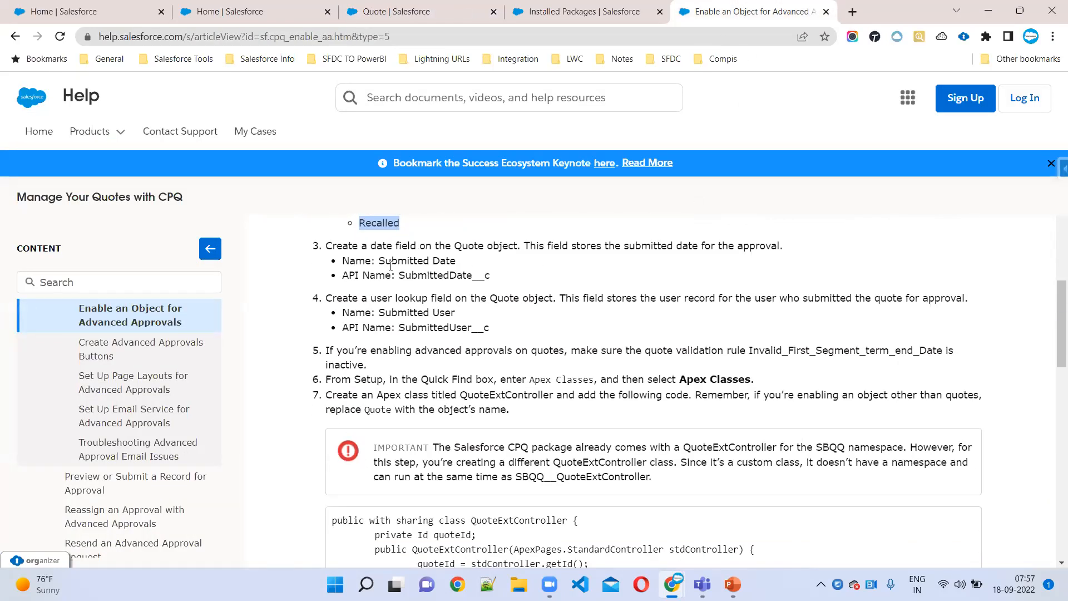
drag(379, 261, 459, 264)
key(ctrl+c)
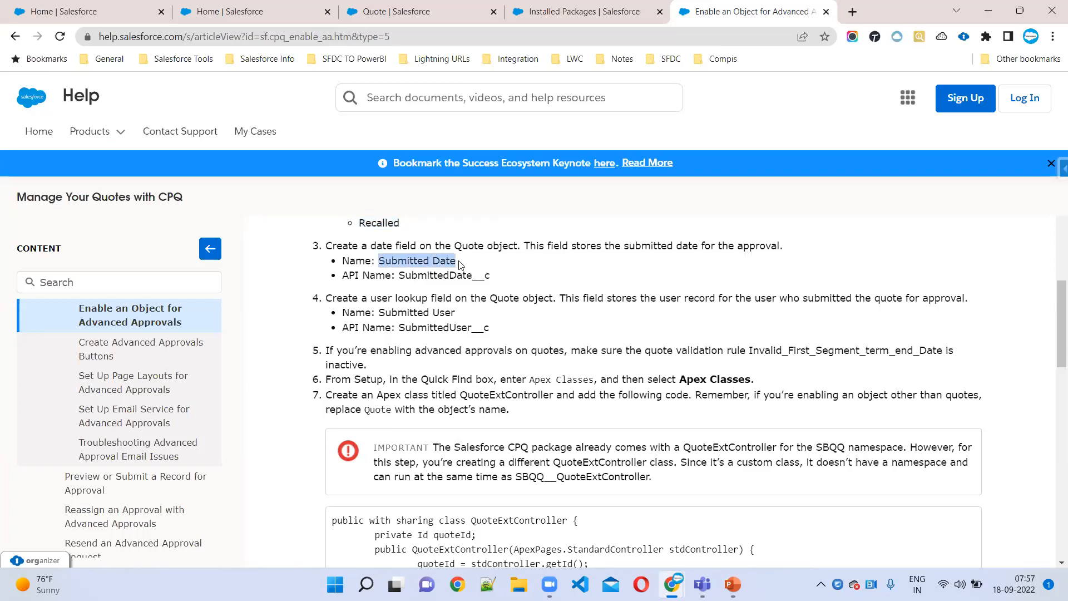
click(414, 9)
Start a new custom field of type Date on the Quote object and label it Submitted Date
click(749, 230)
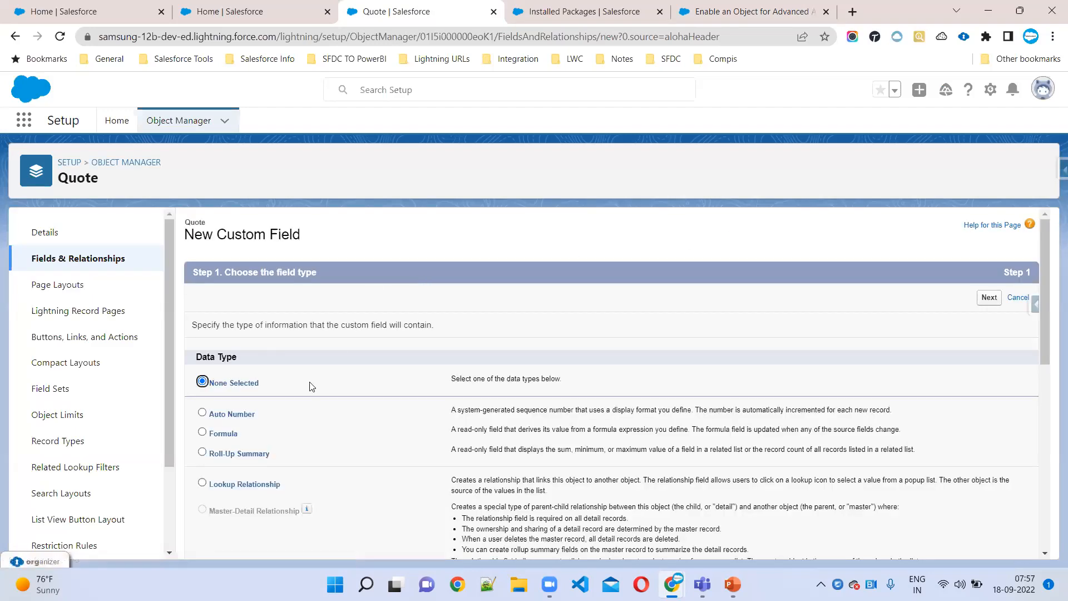
scroll(245, 445, down, 5)
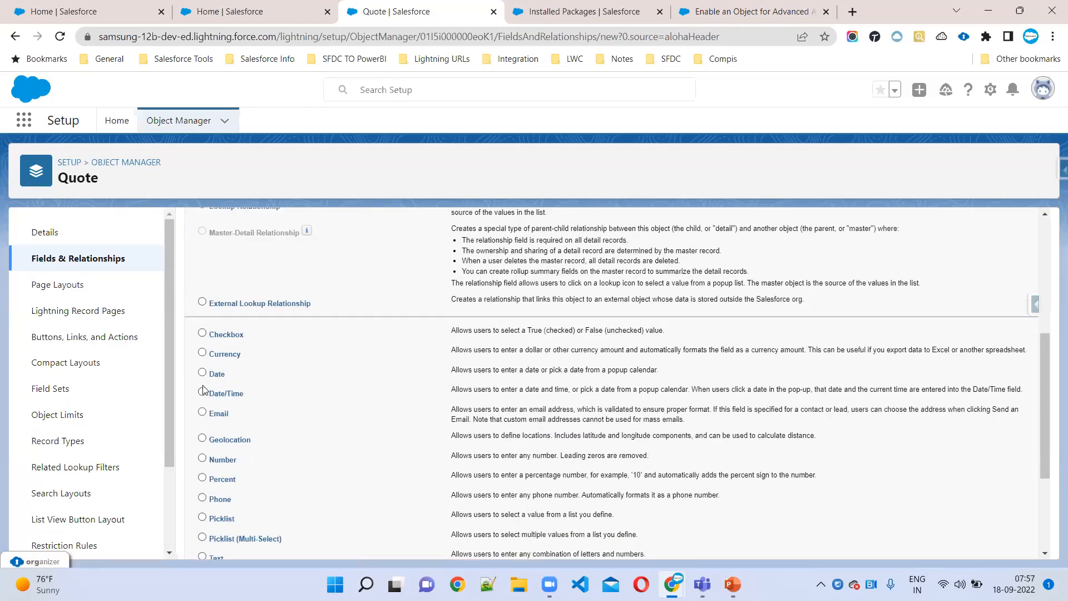
scroll(203, 374, up, 5)
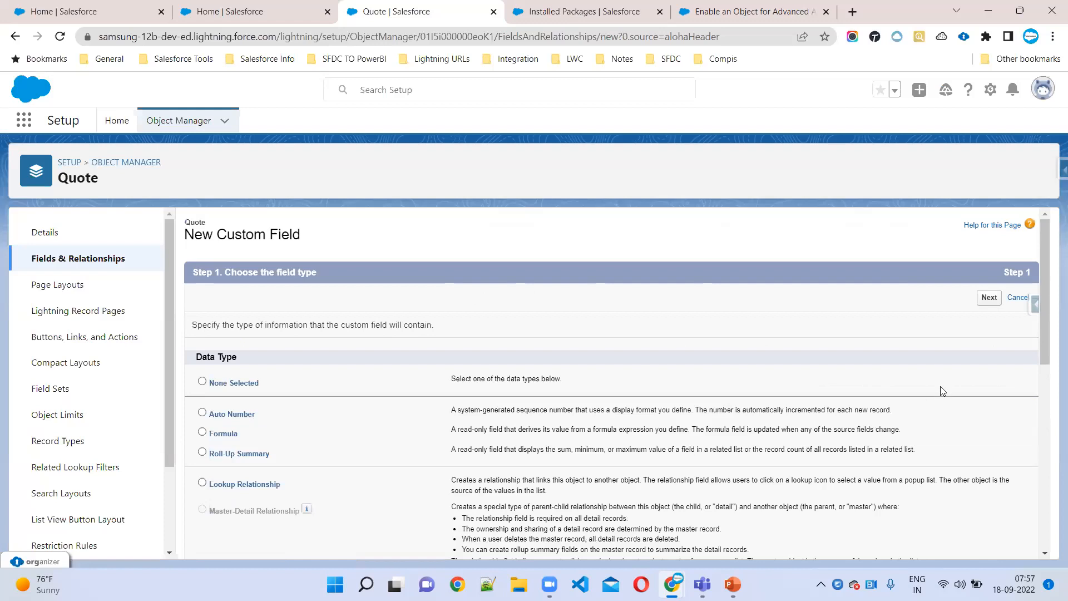
click(991, 300)
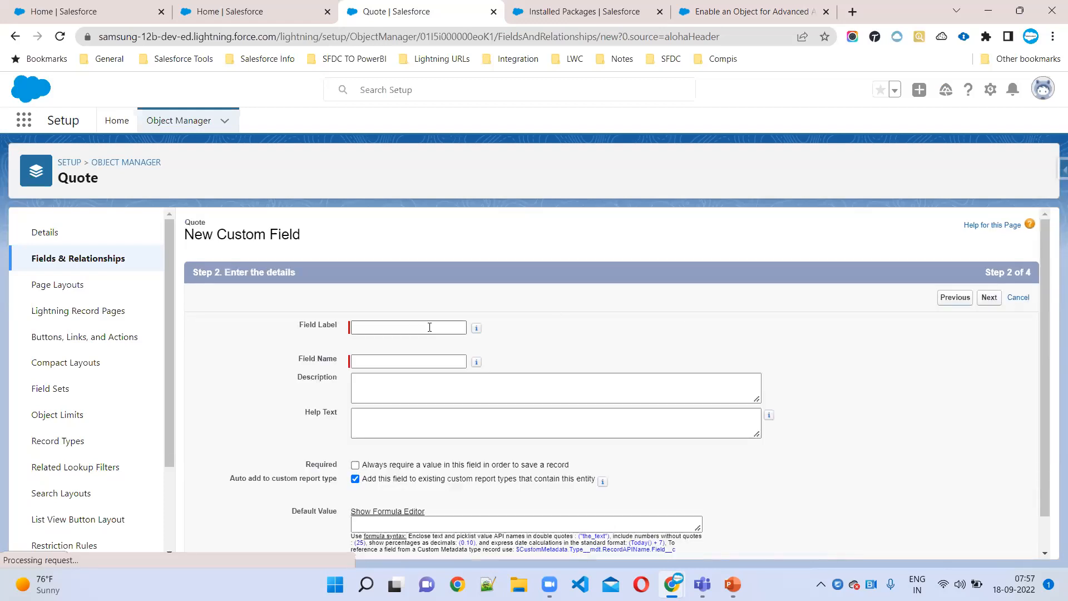
key(ctrl+v)
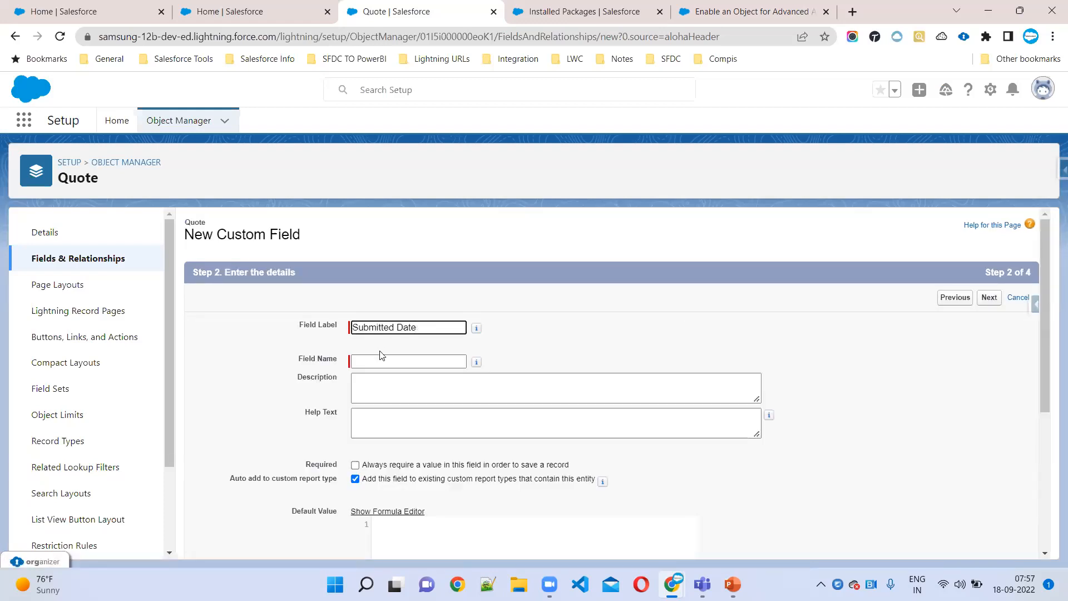
click(380, 354)
scroll(667, 405, down, 5)
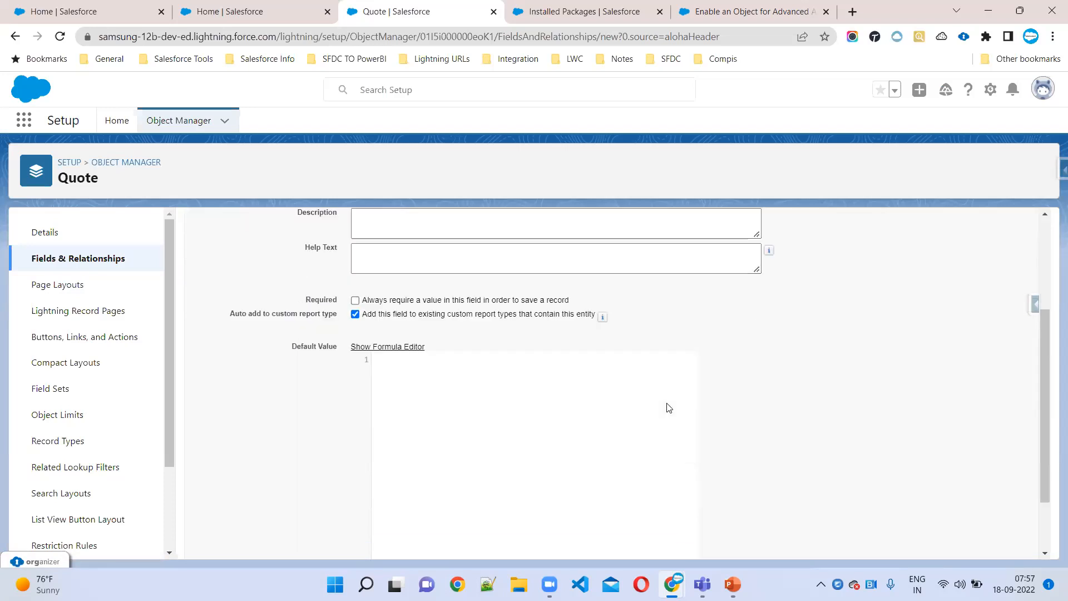
scroll(1048, 477, up, 5)
click(995, 298)
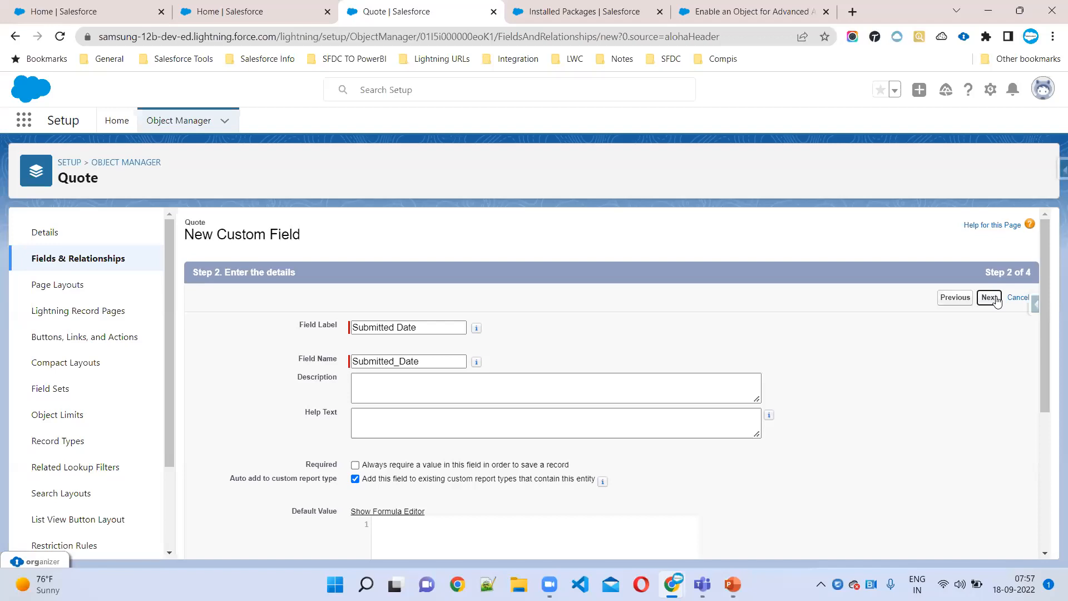
Make the Submitted Date field visible to all profiles, keep it on the Quote Layout, and save it
click(735, 416)
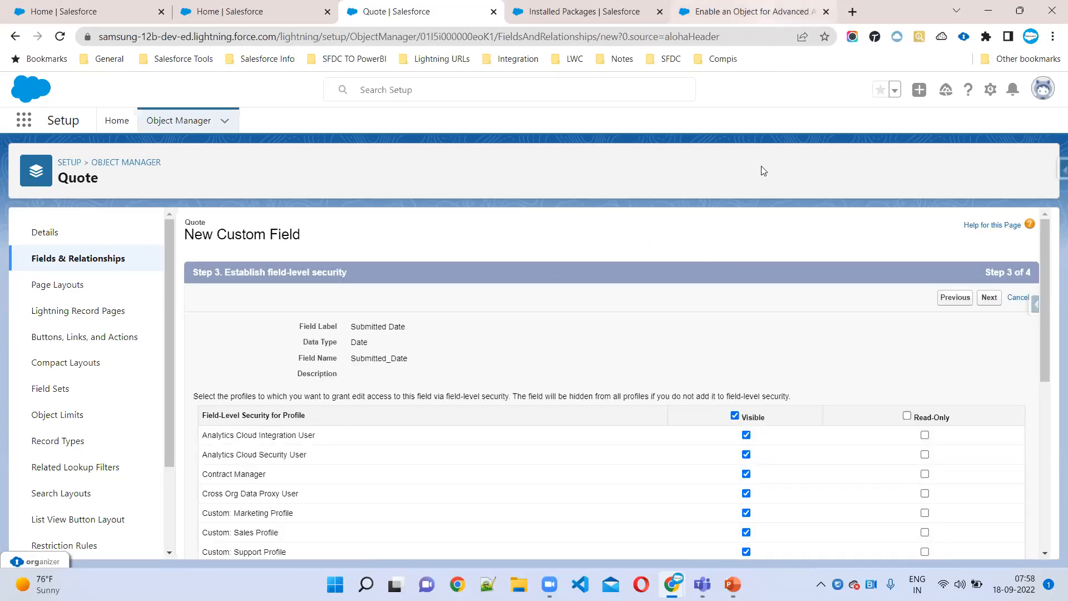
click(989, 299)
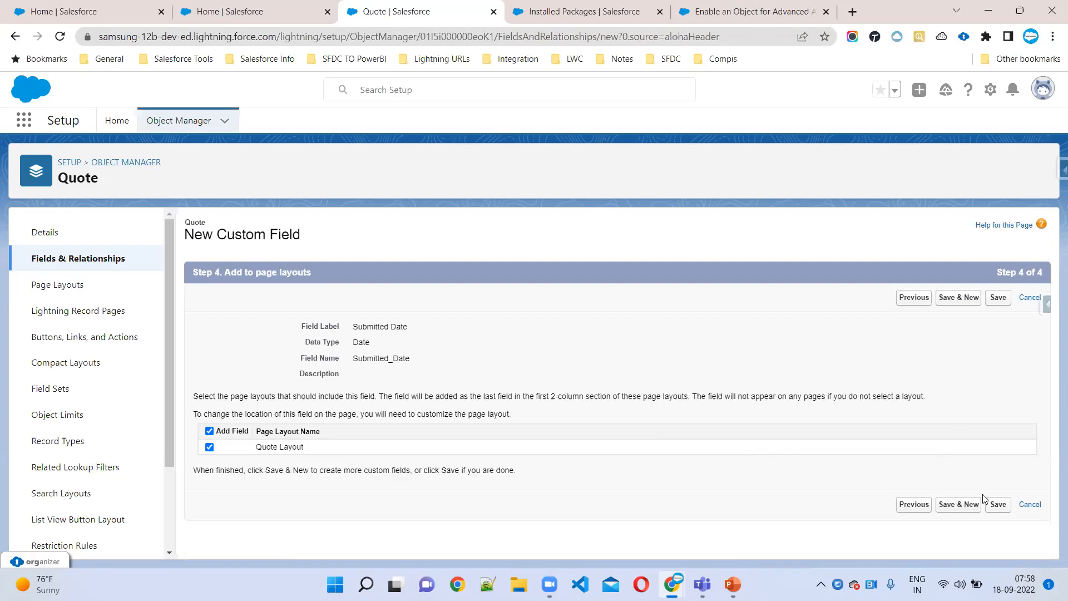
click(995, 507)
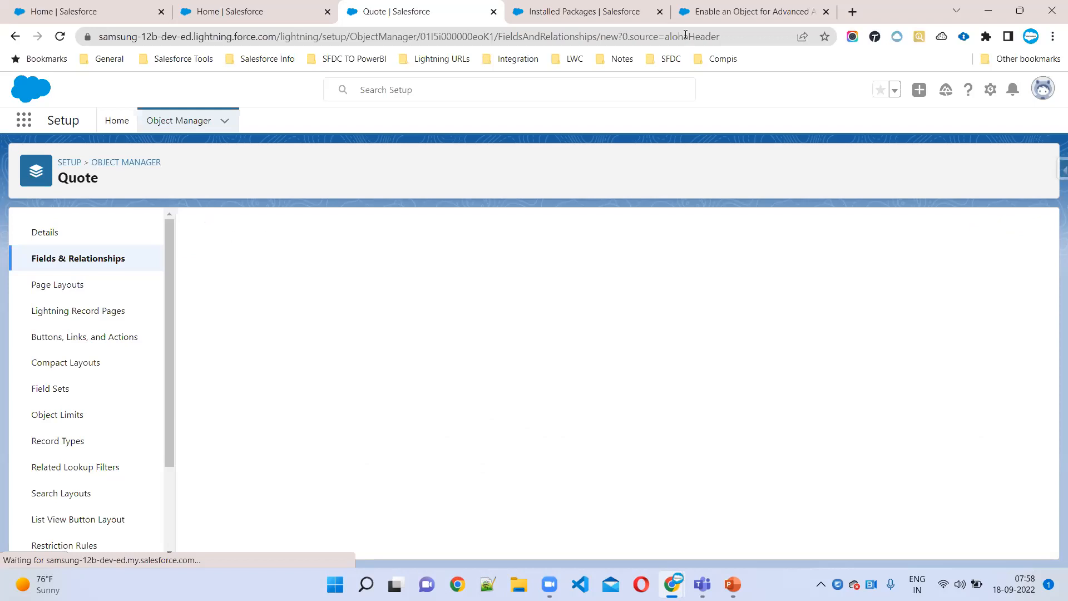
Copy the API name SubmittedDate from the help article, without its __c suffix, and open the Quote object's Submitted Date field for editing
click(709, 12)
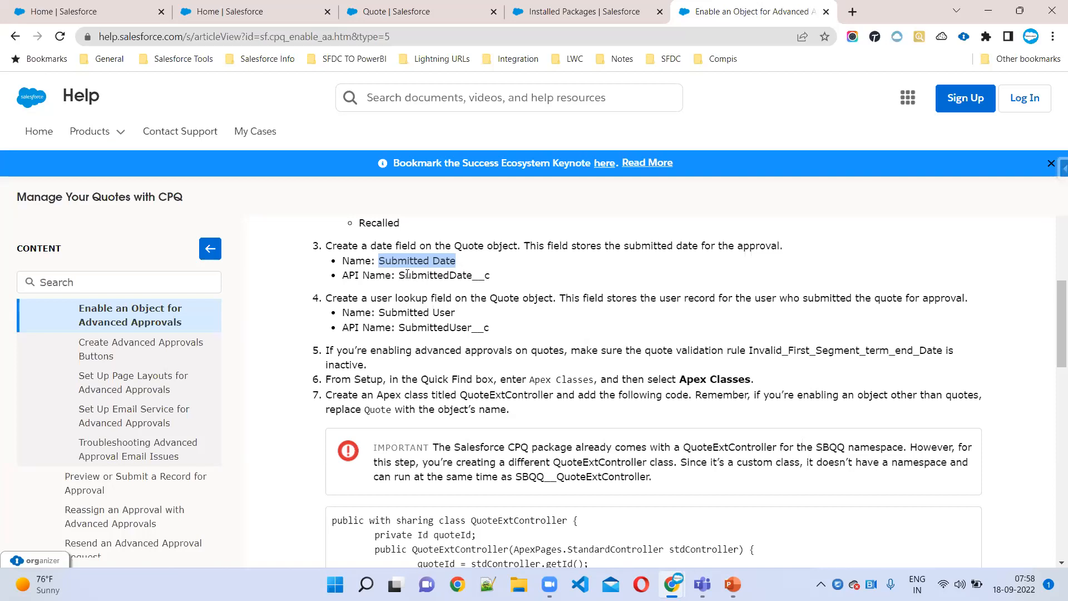
drag(398, 275, 473, 273)
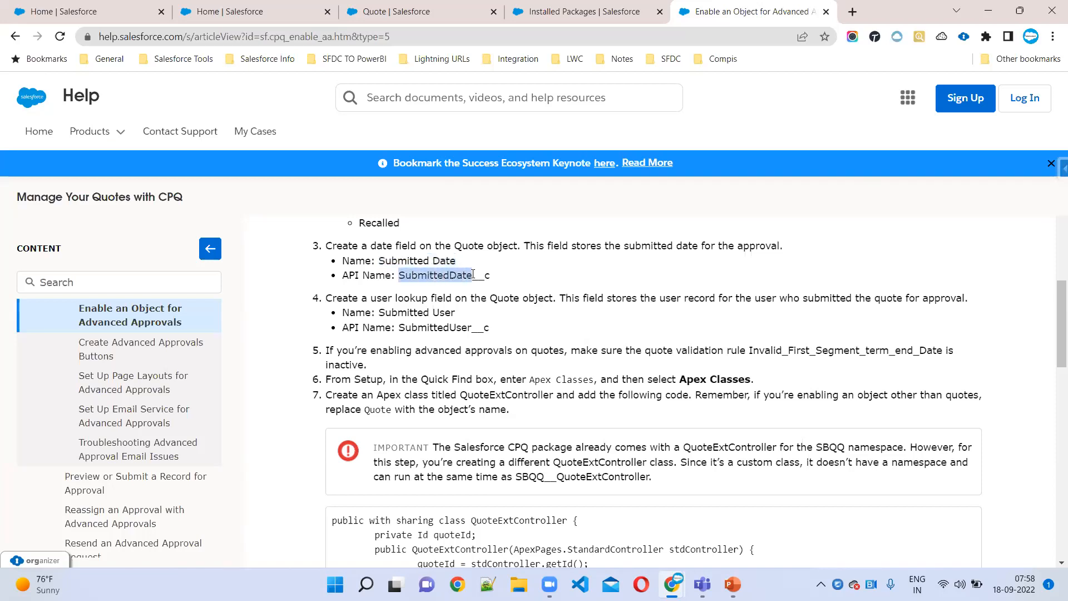
click(387, 12)
click(663, 230)
text(subm)
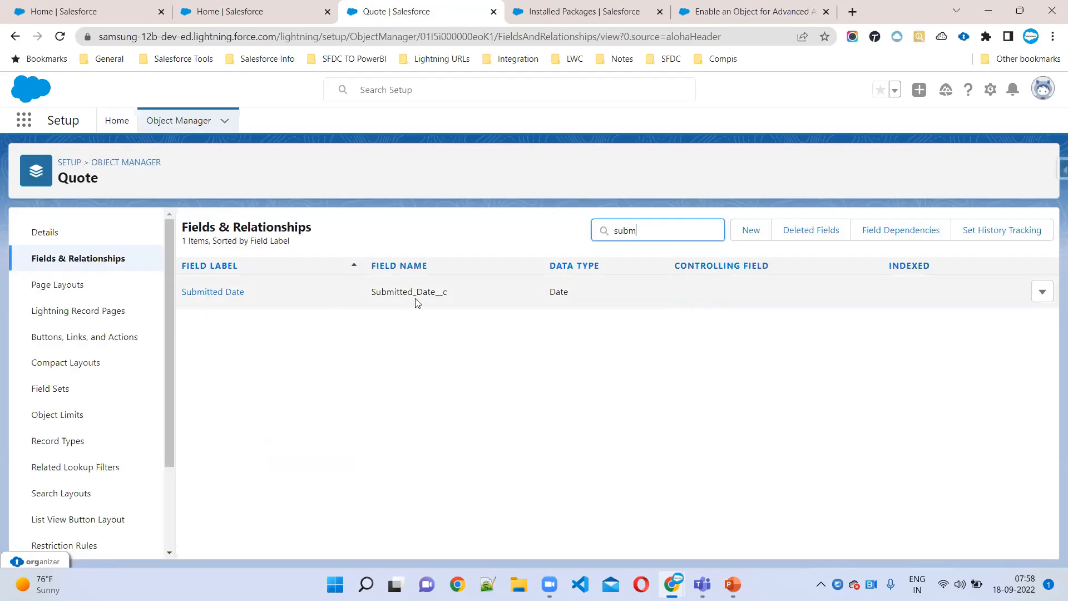
click(1042, 292)
click(1015, 321)
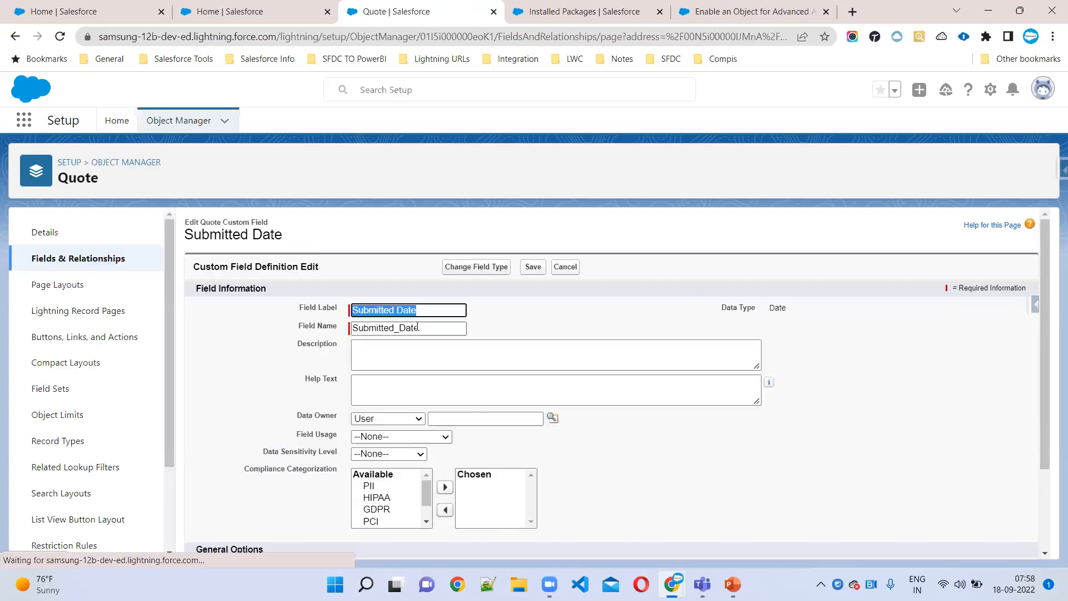
Change the Submitted Date field's name to SubmittedDate, accept the name change warning, and save the field
drag(425, 327, 250, 329)
text(SubmittedDate)
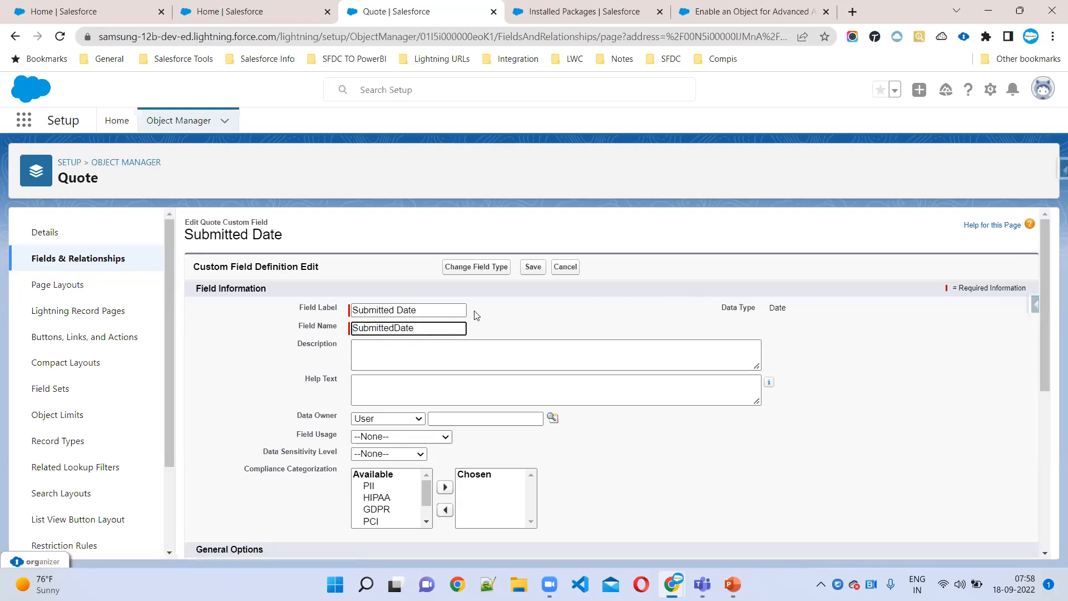
click(533, 268)
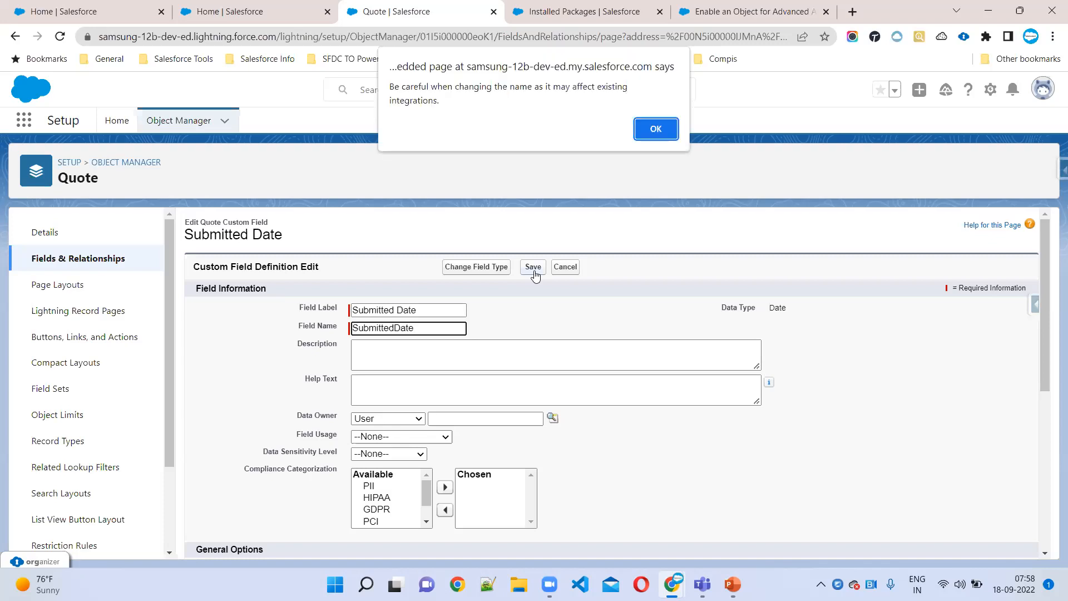
click(640, 139)
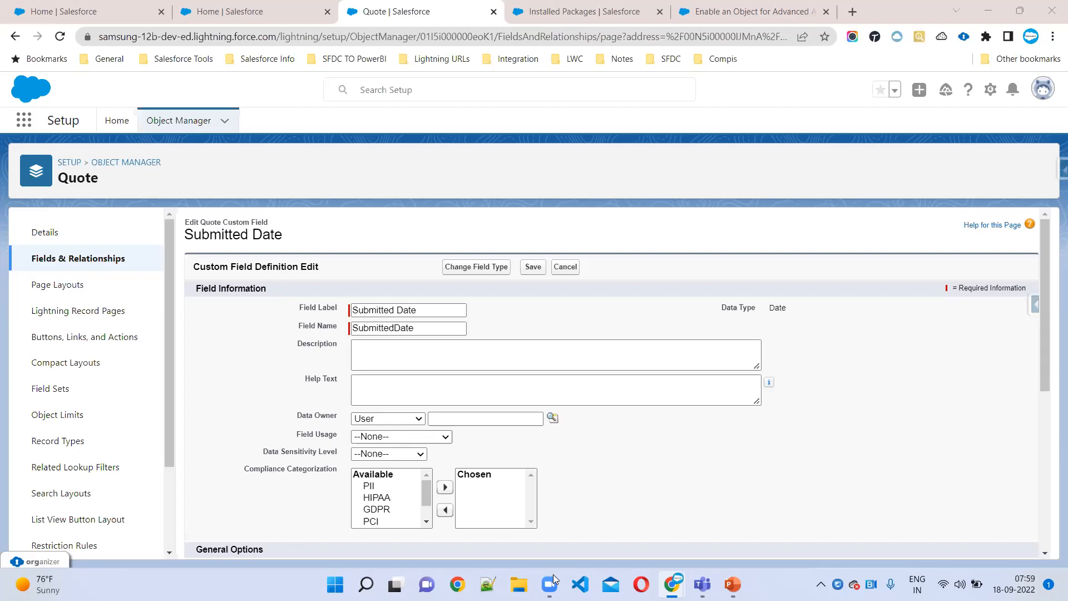
scroll(517, 311, down, 1)
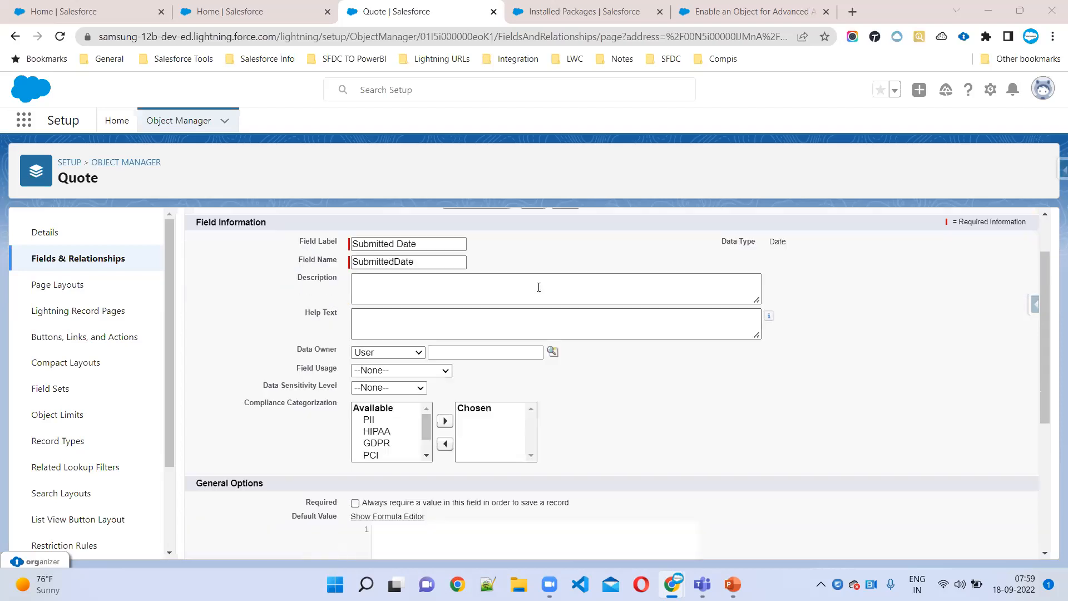
scroll(544, 279, up, 1)
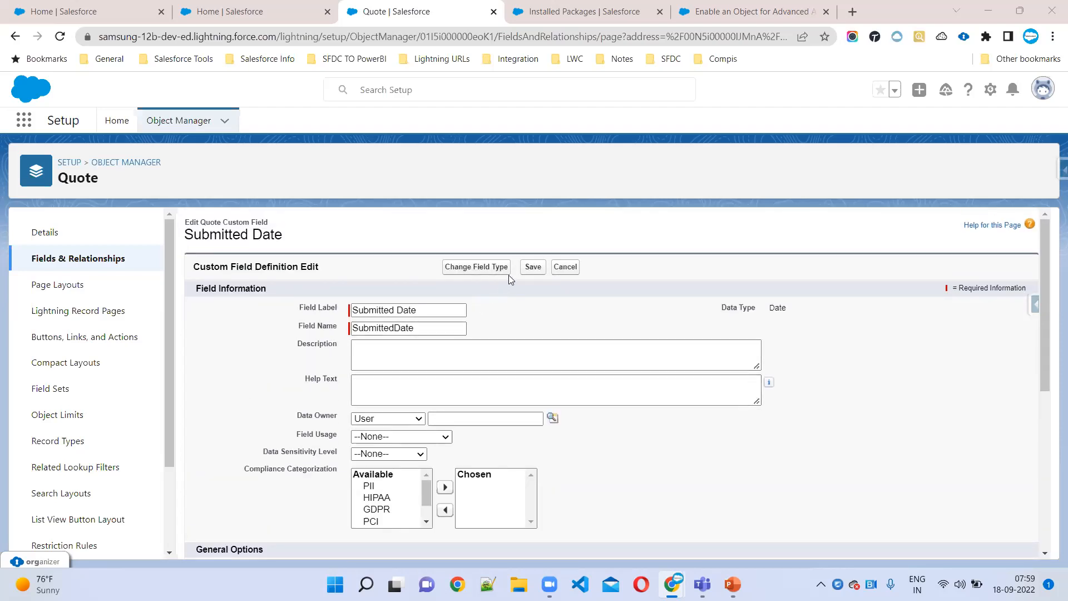
click(534, 268)
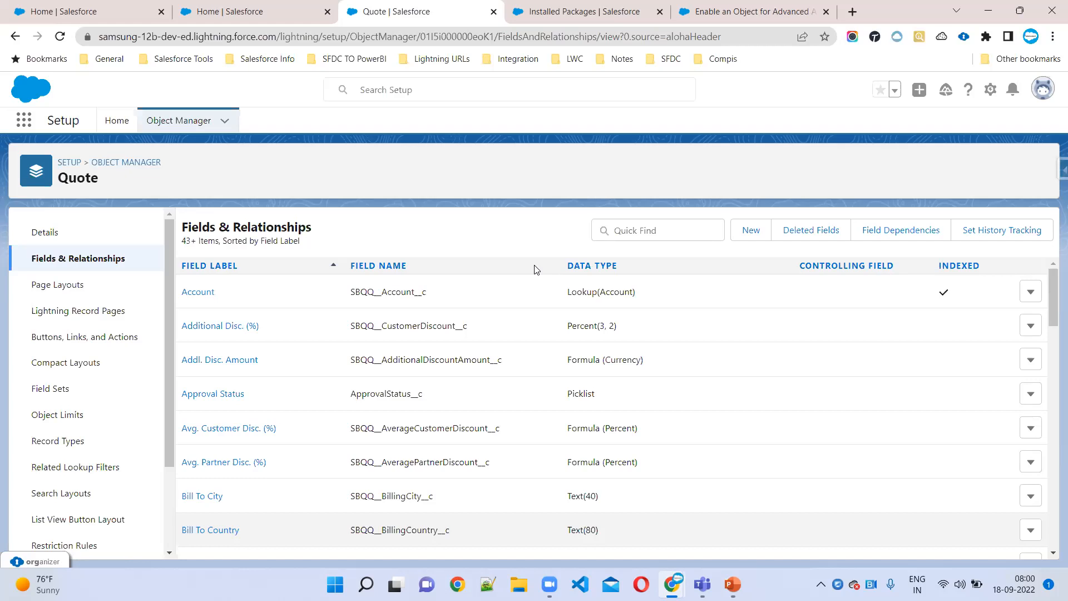
Search the Quote fields for "sub" and check the API name of the Submitted Date field
click(658, 231)
text(sub)
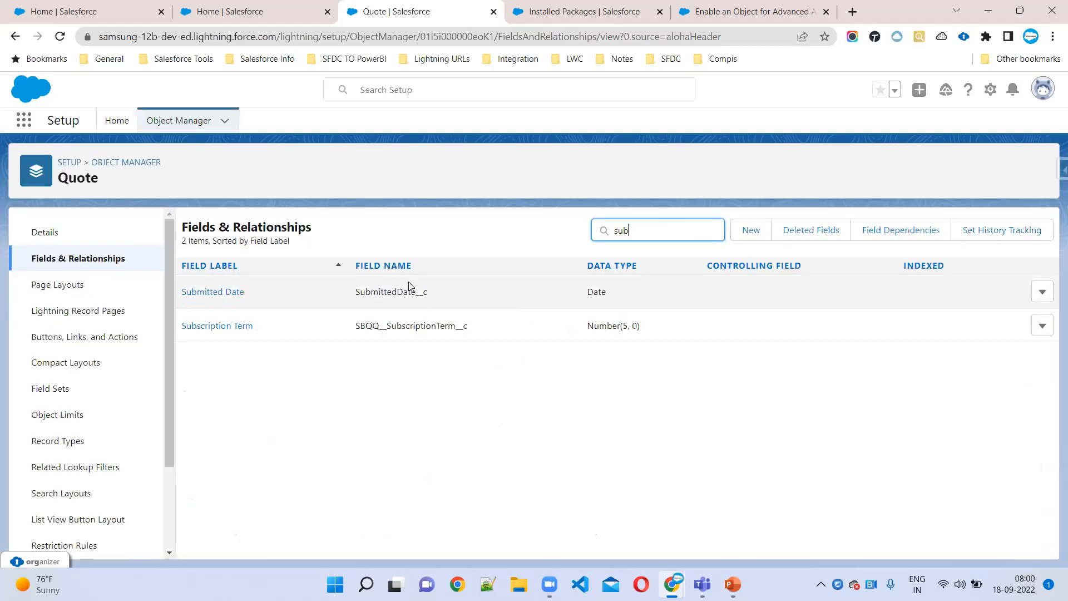
drag(436, 291, 332, 301)
Copy the name Submitted User from the help article's user lookup field instruction and return to the Quote object's fields
click(726, 13)
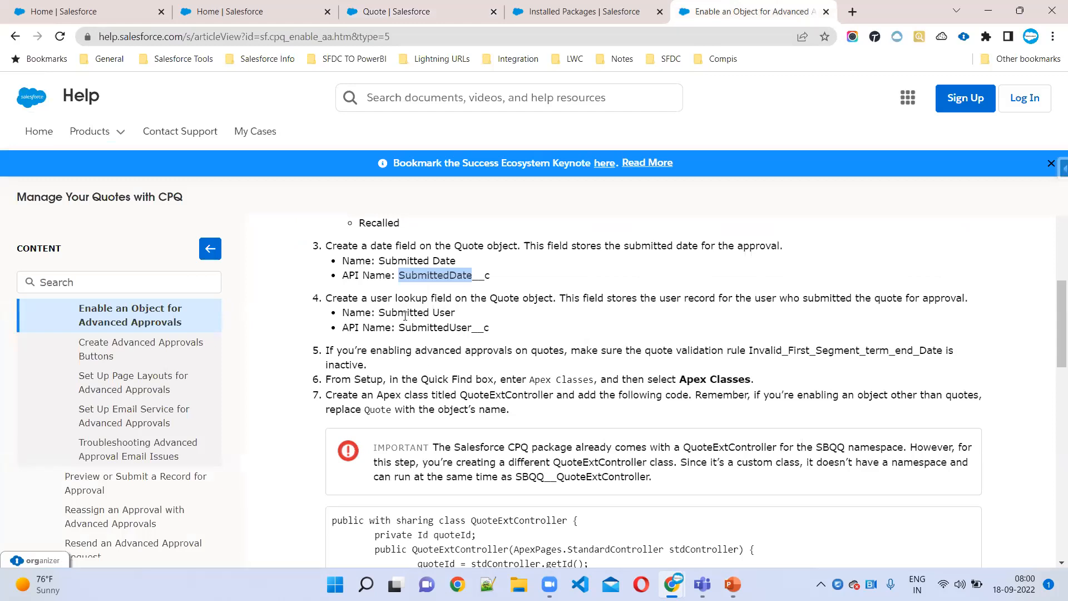
drag(379, 312, 454, 313)
key(ctrl+c)
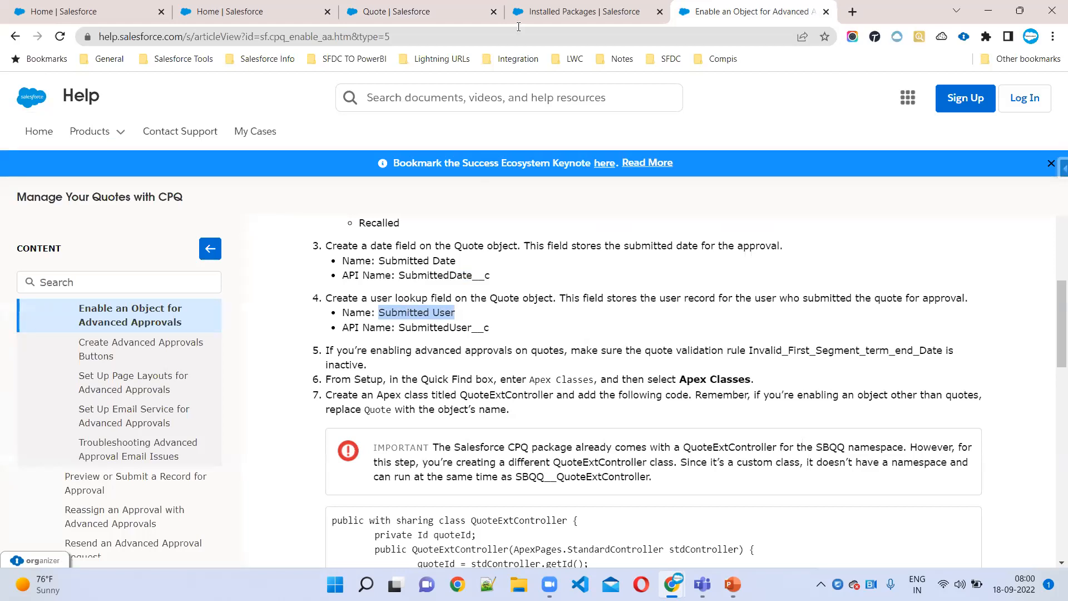
click(431, 8)
Start a new Lookup Relationship field on the Quote object and relate it to the User object
click(750, 230)
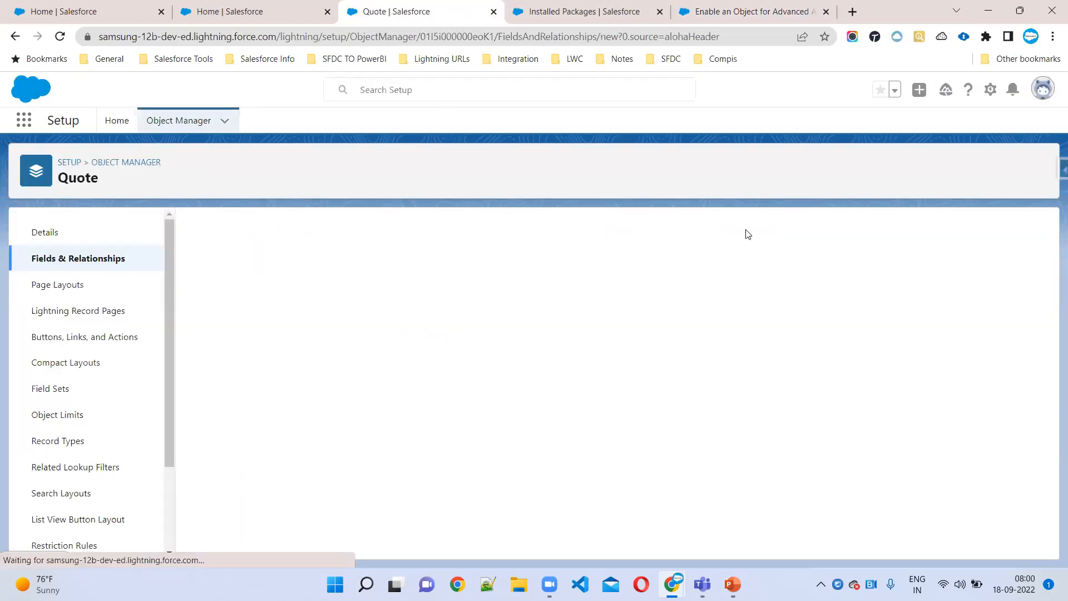
scroll(245, 486, down, 3)
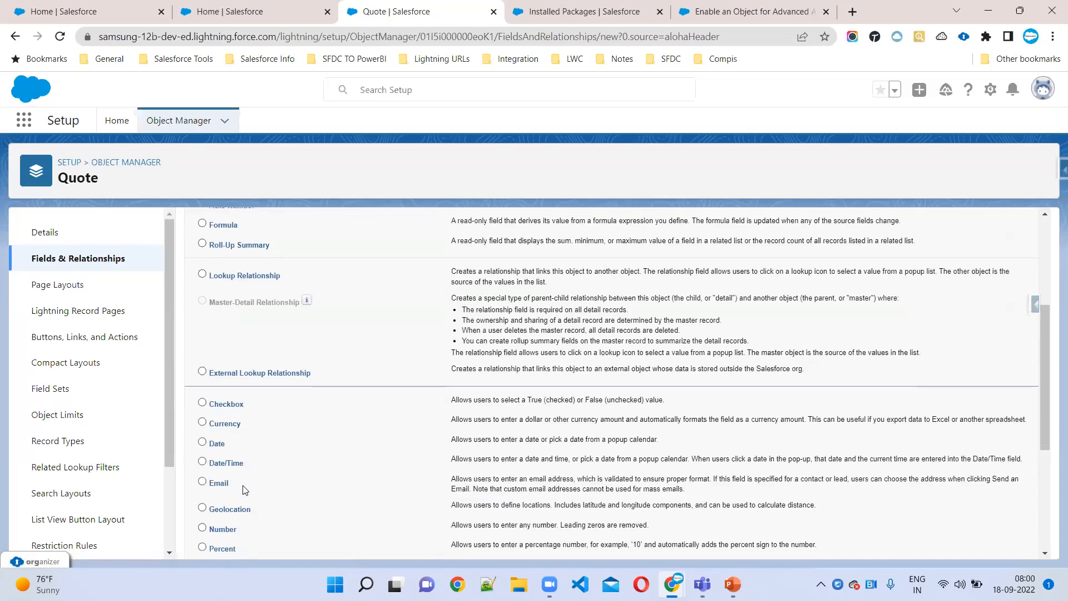
click(237, 278)
scroll(237, 280, up, 4)
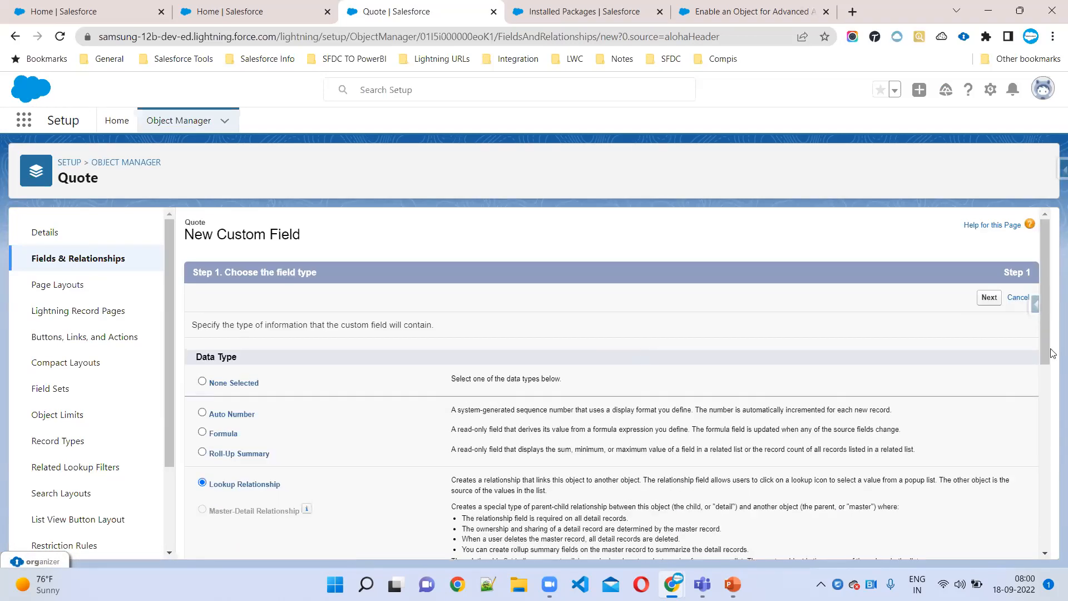
click(1000, 299)
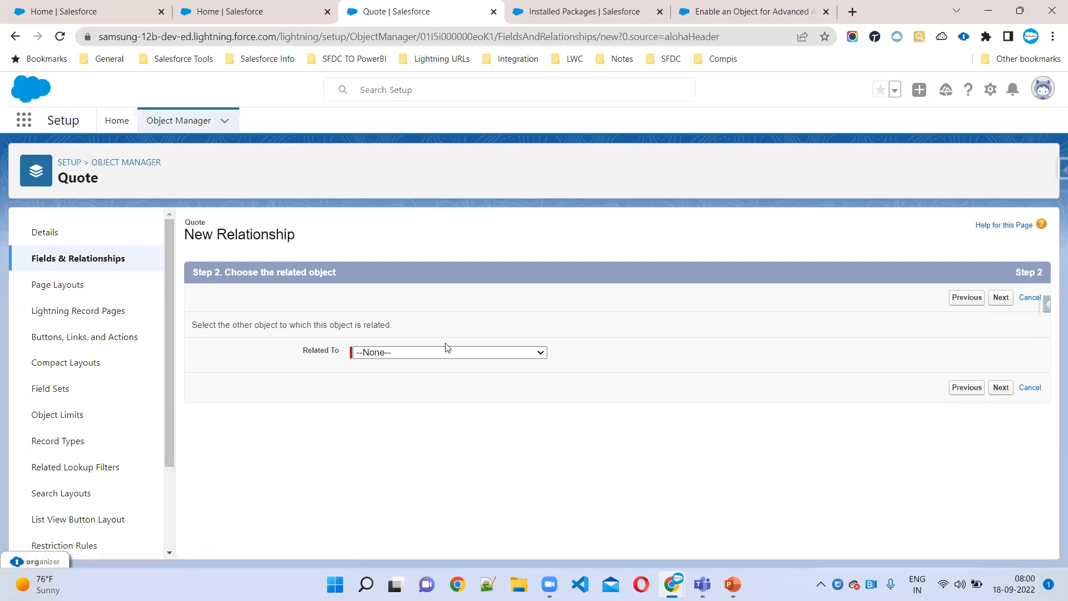
click(437, 355)
text(user)
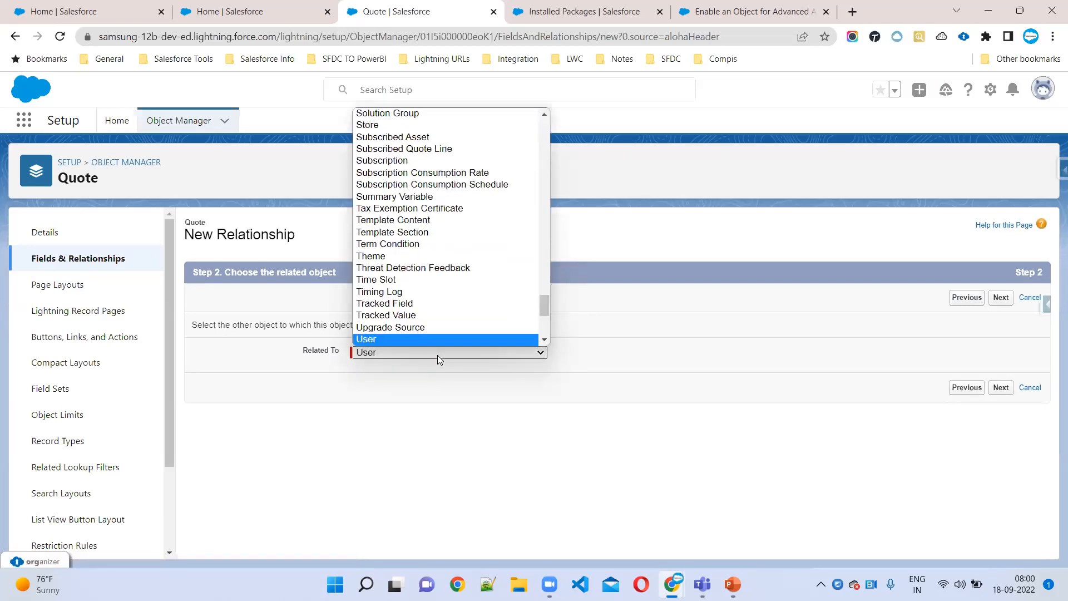
key(Return)
click(1001, 388)
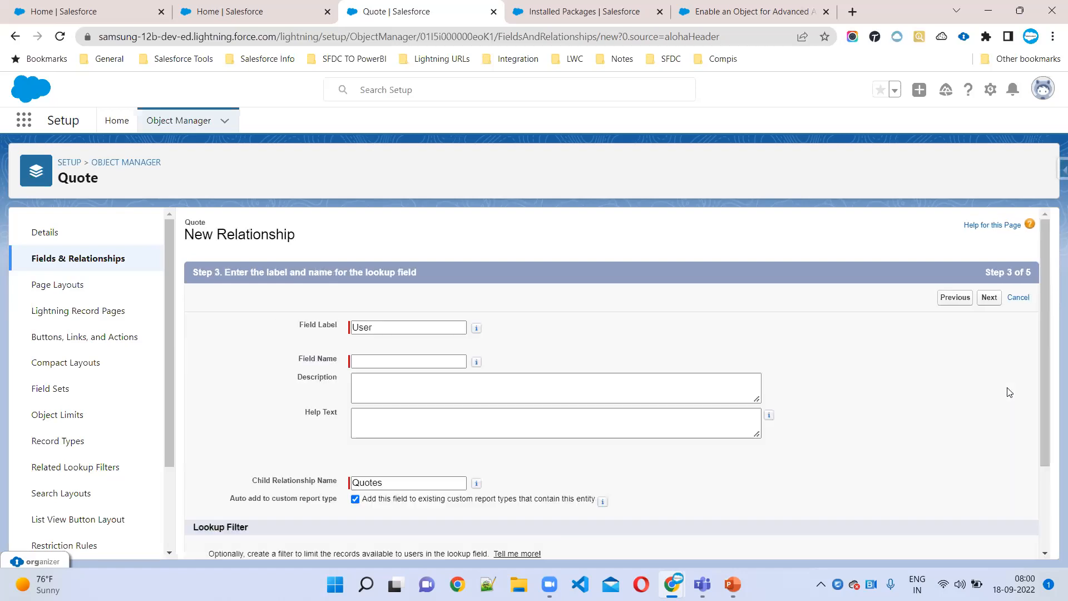
Label the lookup field Submitted User and set its field name to SubmittedUser, copied from the help article
drag(384, 326, 279, 327)
key(ctrl+v)
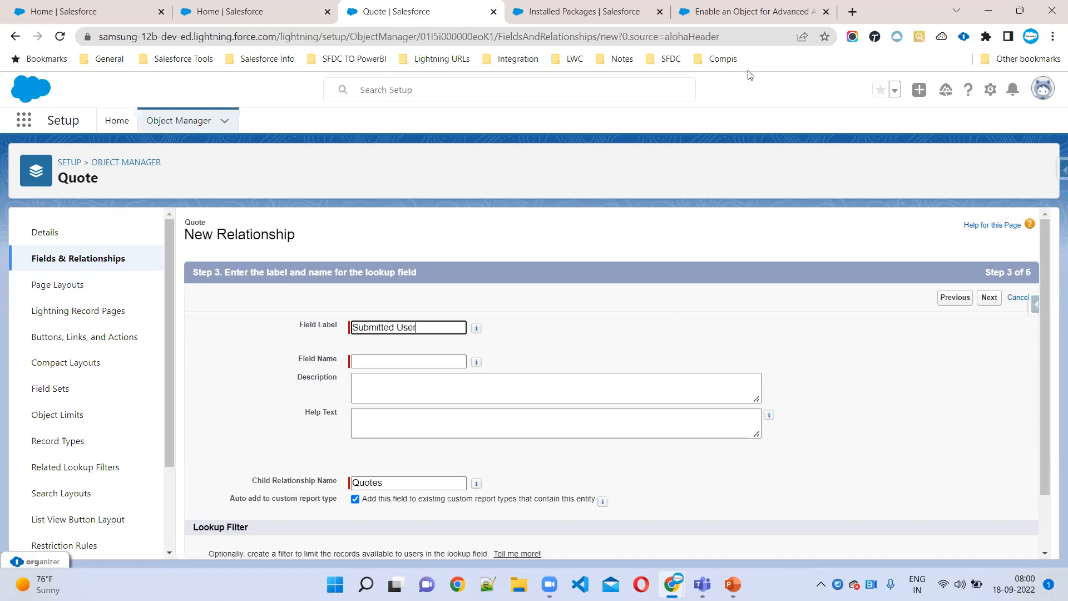
click(743, 10)
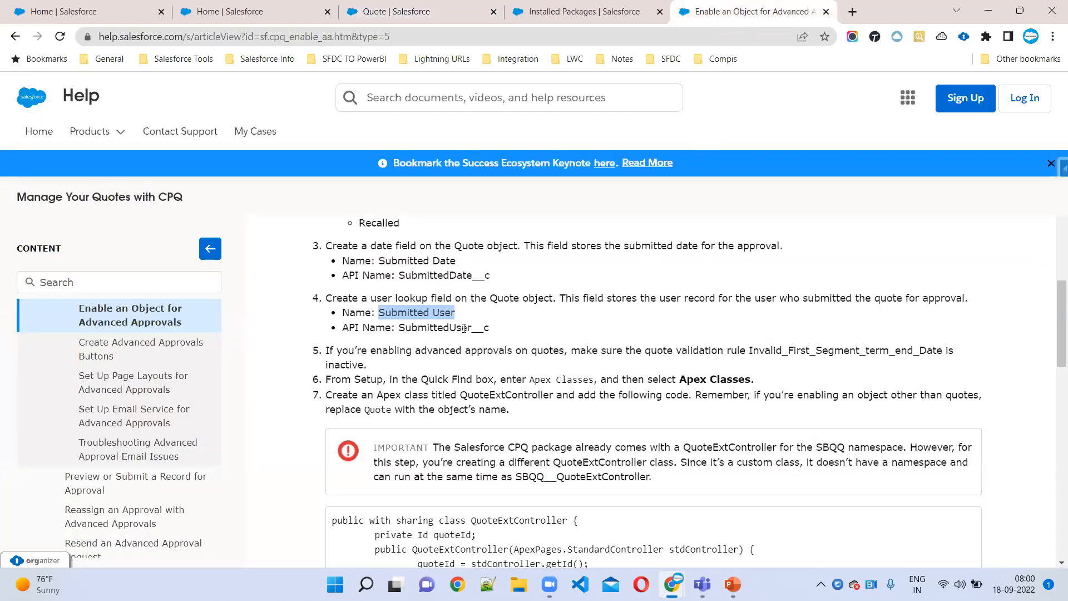
drag(471, 327, 401, 327)
key(ctrl+c)
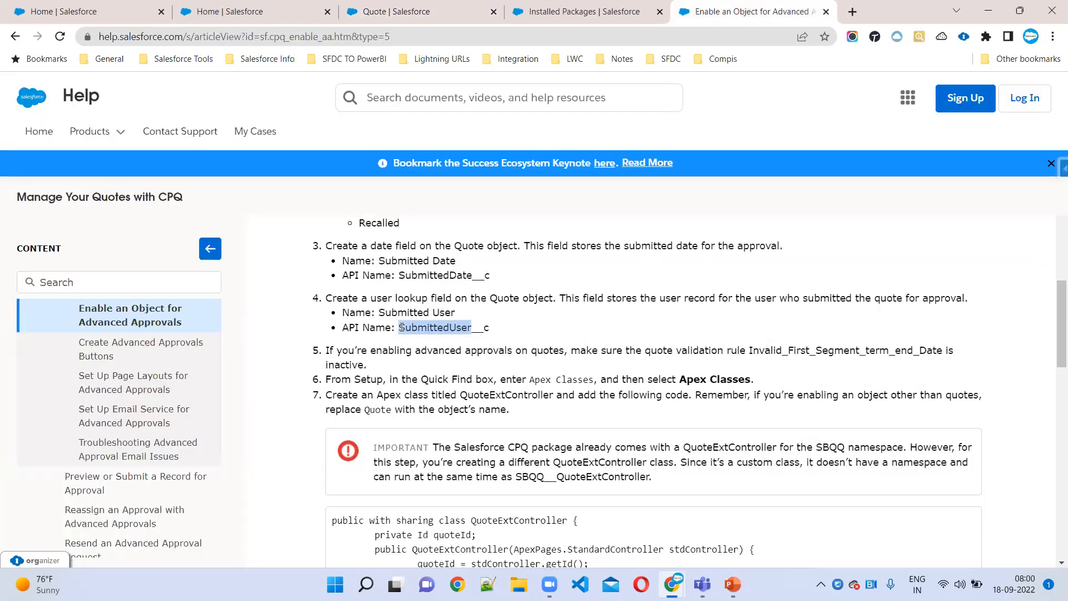
click(398, 15)
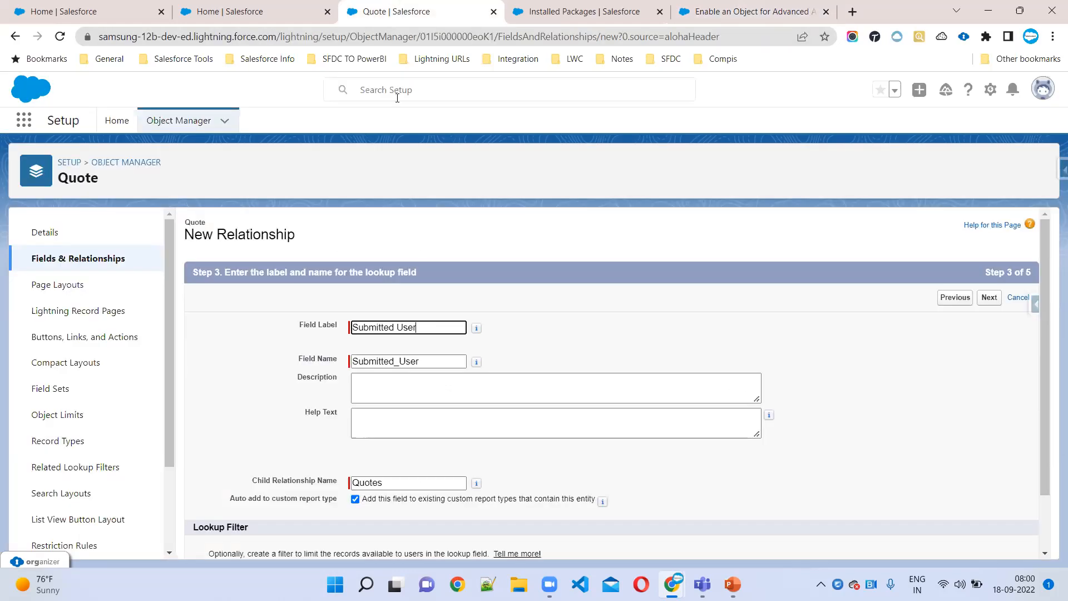
double_click(409, 361)
key(ctrl+v)
click(691, 362)
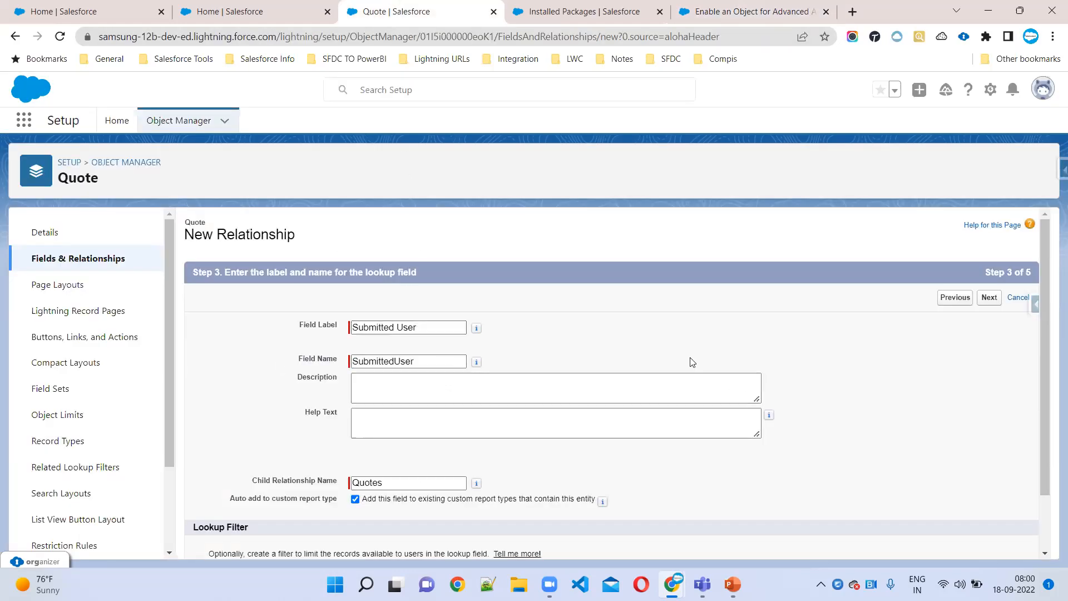
scroll(689, 370, down, 1)
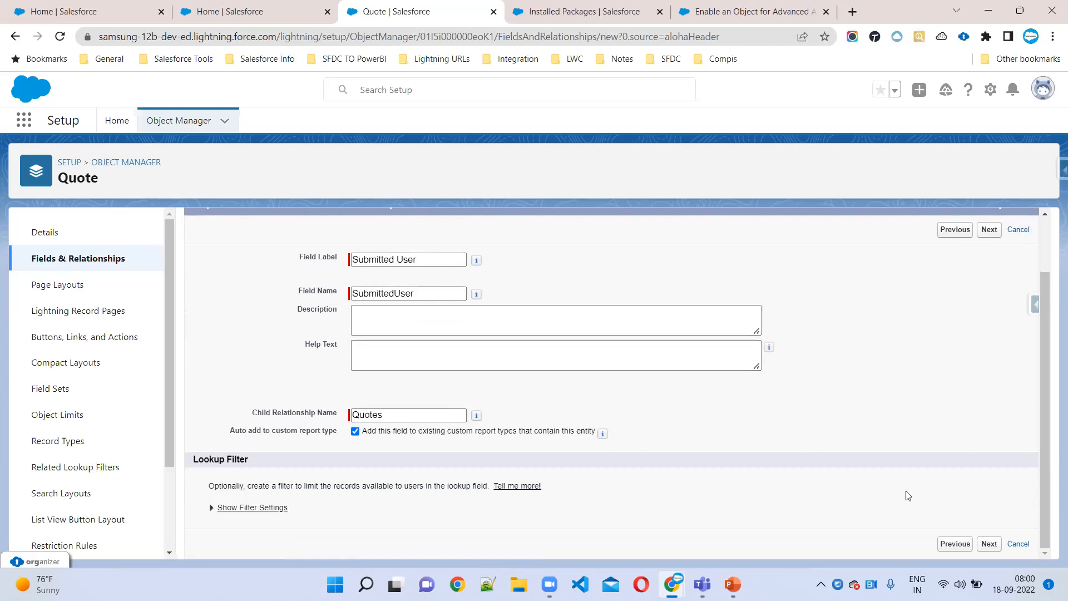
Save the Submitted User lookup field, keeping it visible to the profiles and added to the Quote Layout
click(985, 548)
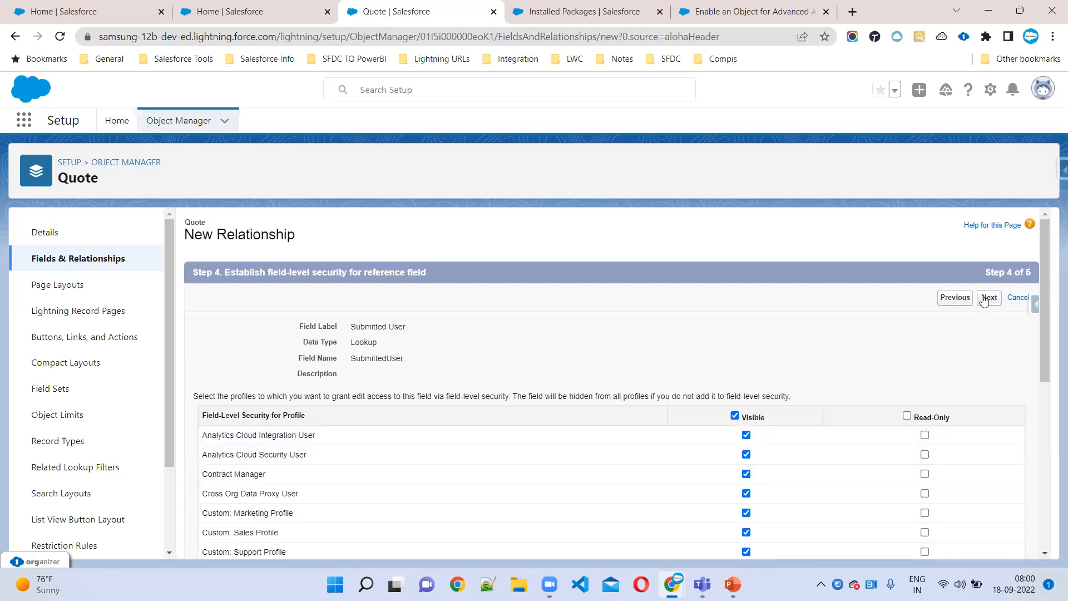
click(984, 298)
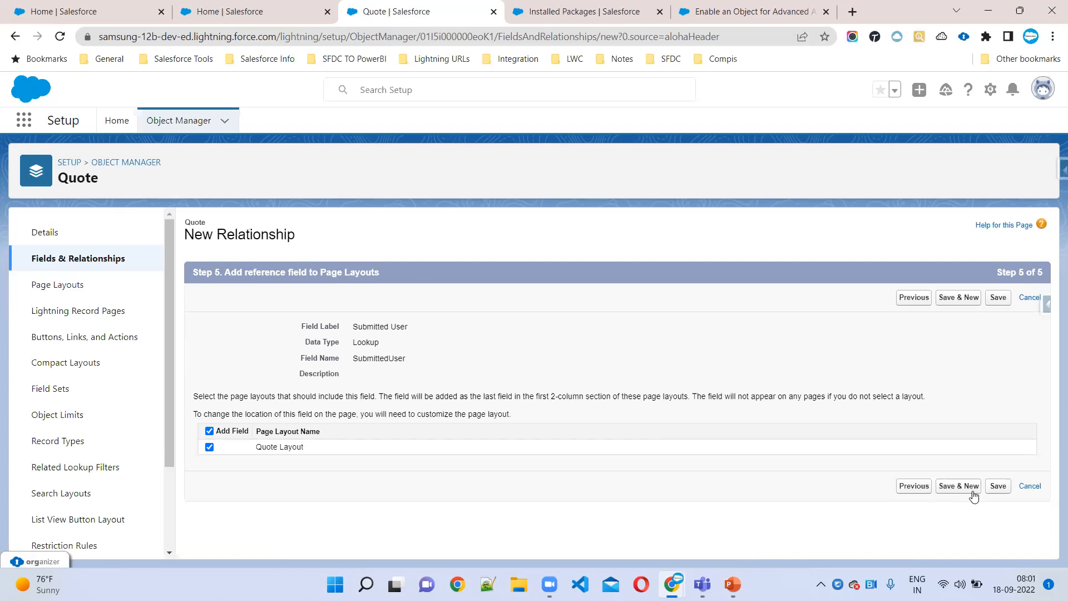
click(997, 486)
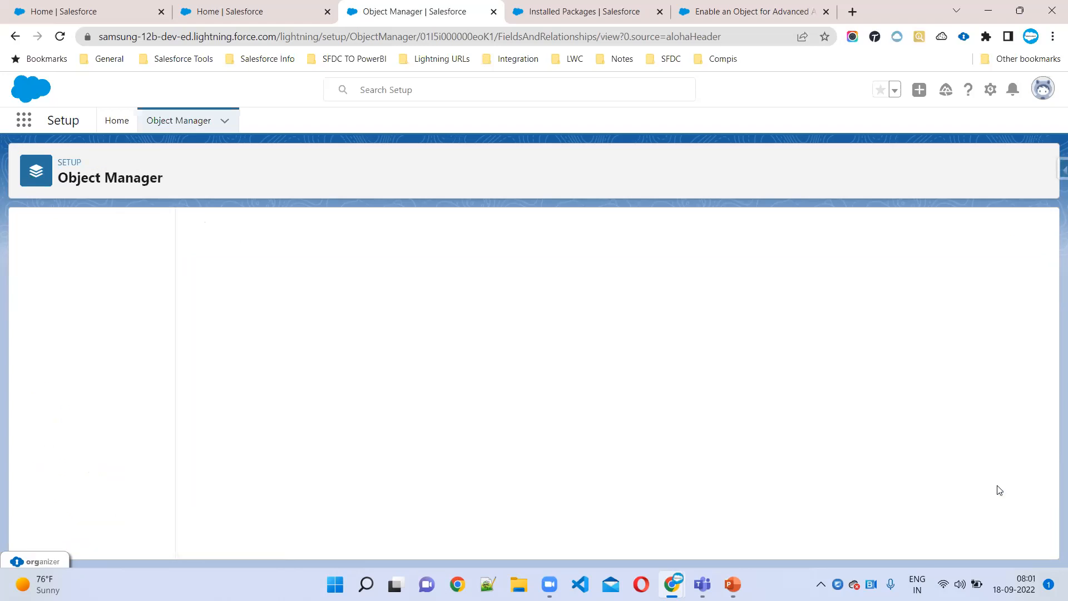
Check the Quote object's validation rules for the active state of Invalid_First_Segment_Term_End_Date, as required by the help article
click(735, 10)
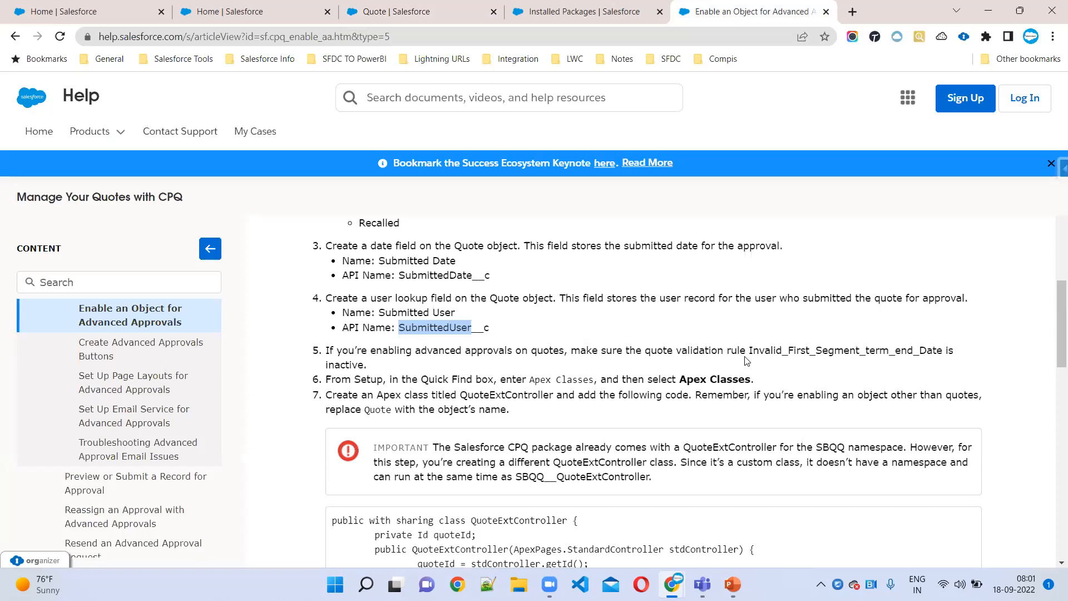
drag(751, 350, 935, 360)
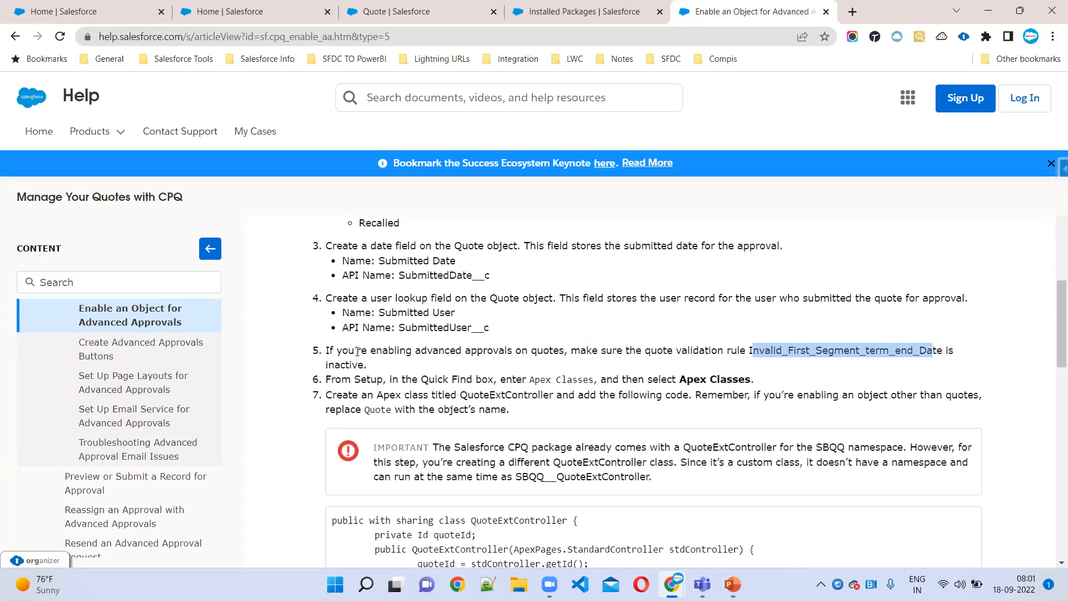
click(412, 11)
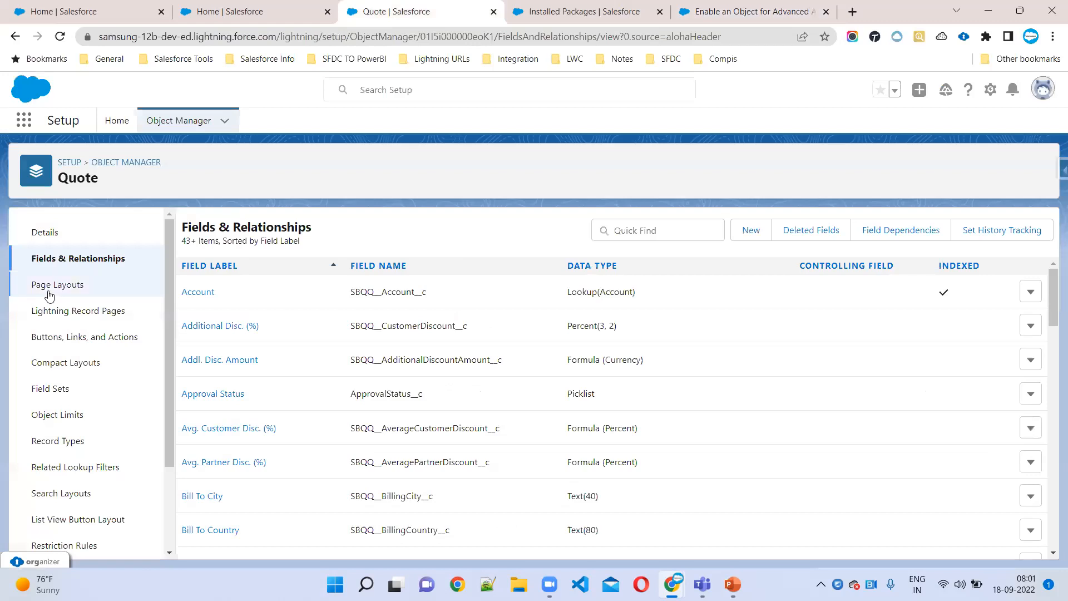
scroll(89, 433, down, 2)
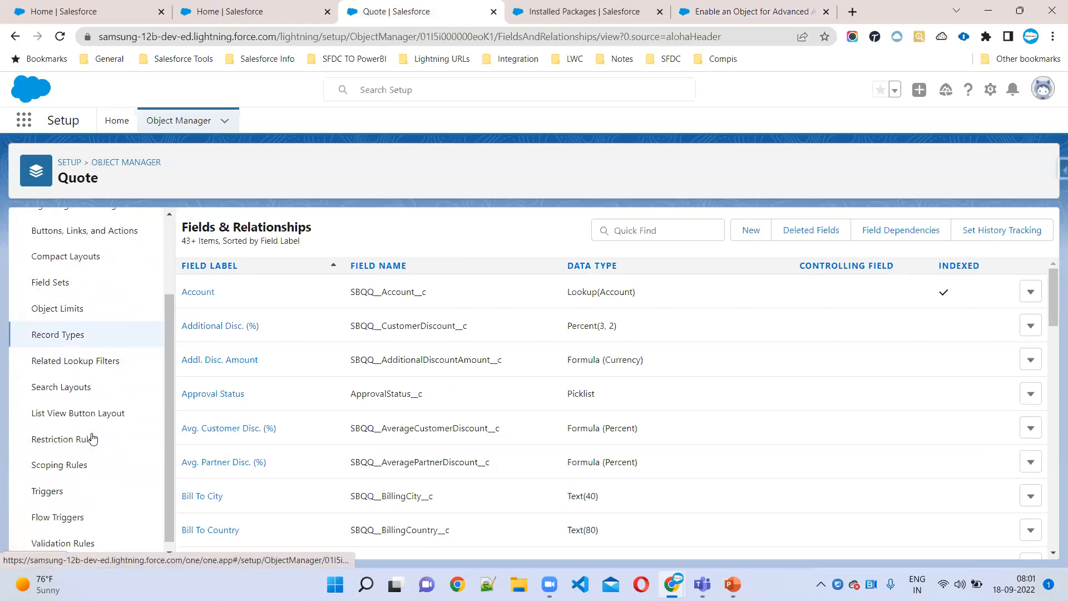
click(78, 536)
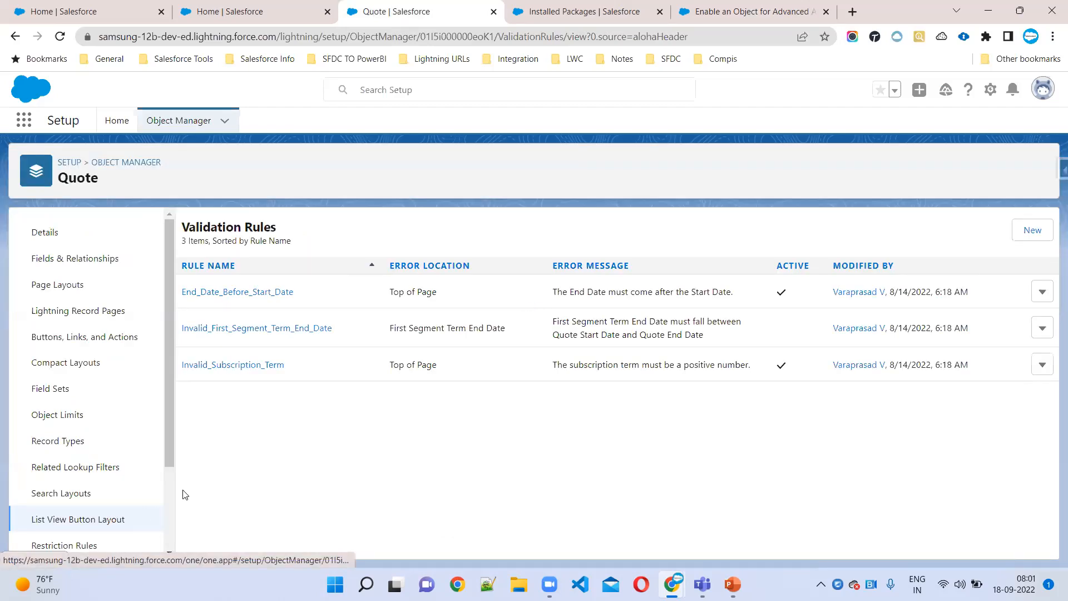
drag(345, 334, 181, 328)
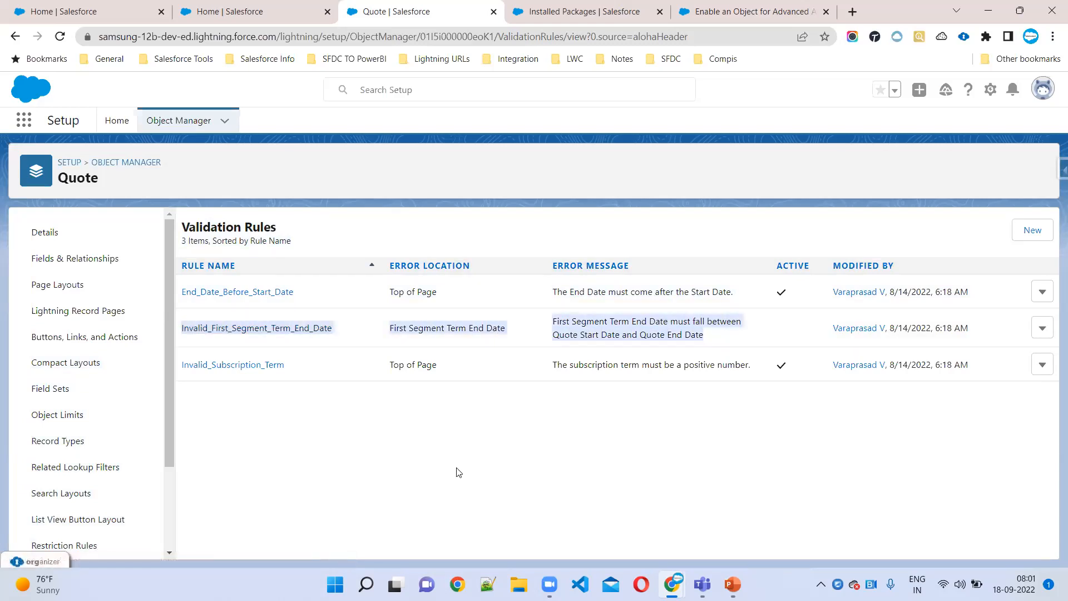
Read the help article's instructions for creating the QuoteExtController Apex class
click(740, 8)
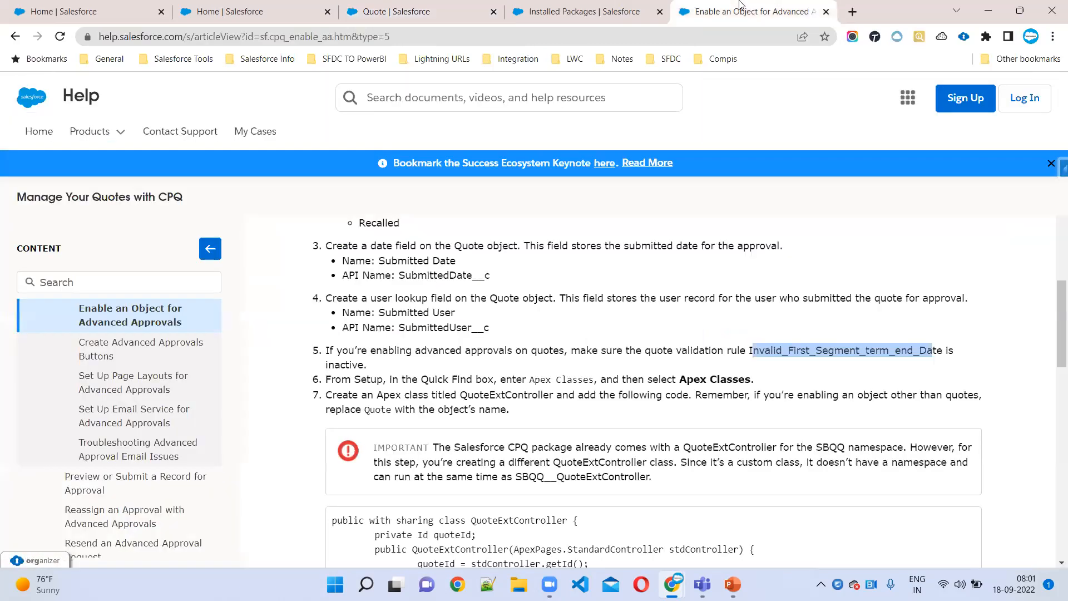
click(503, 377)
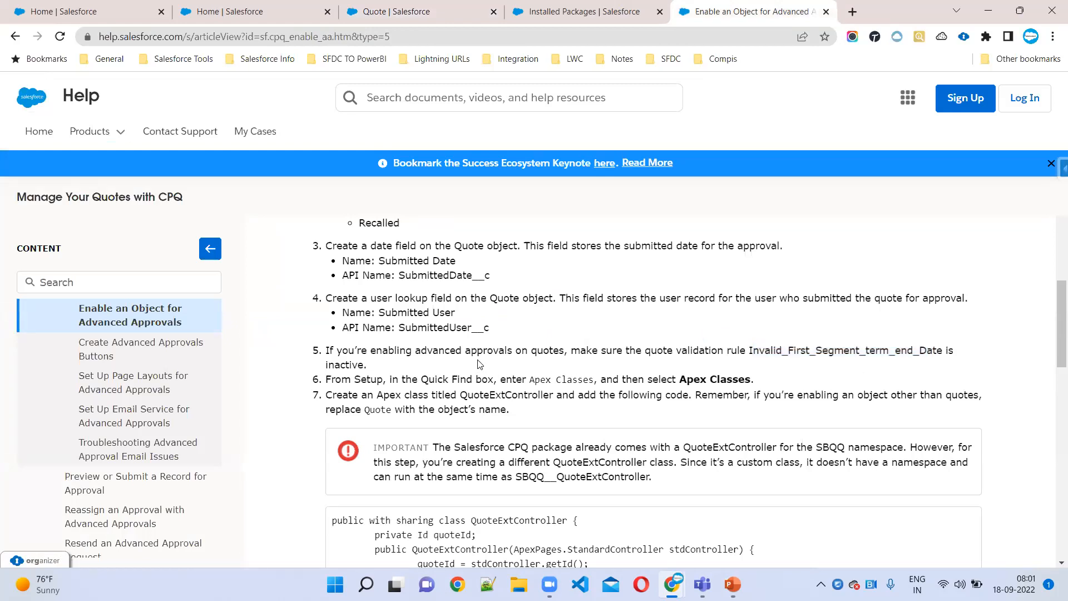
scroll(479, 384, down, 3)
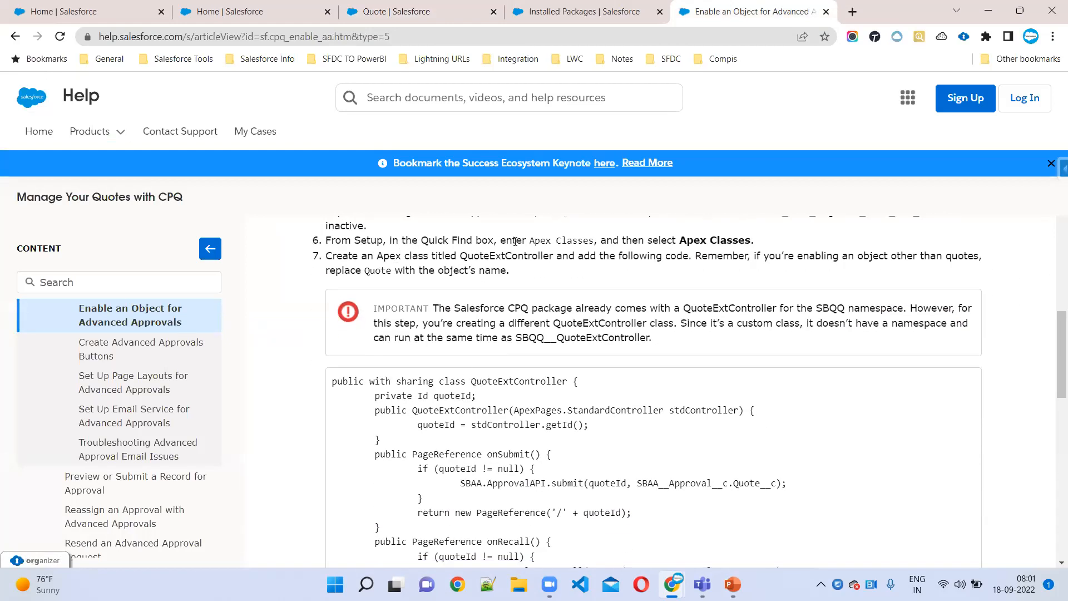
drag(671, 240, 757, 245)
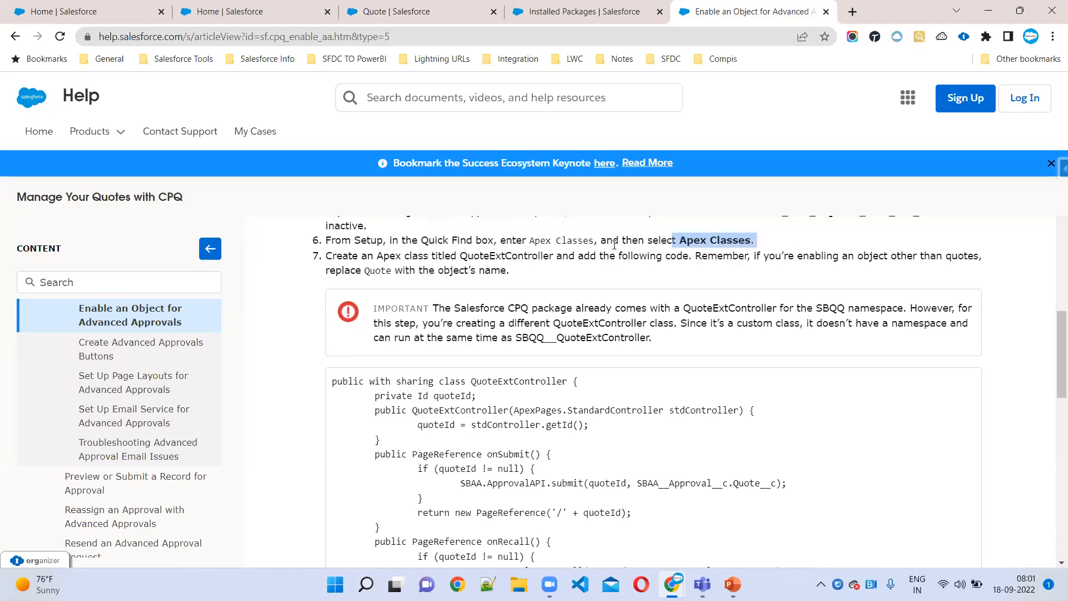
drag(360, 254, 535, 275)
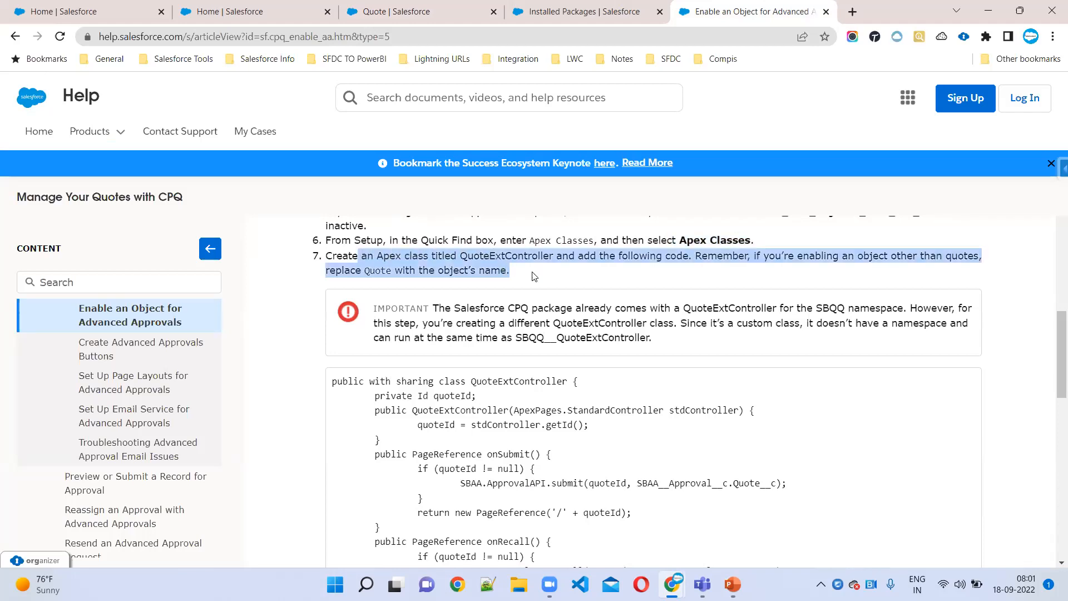
double_click(504, 257)
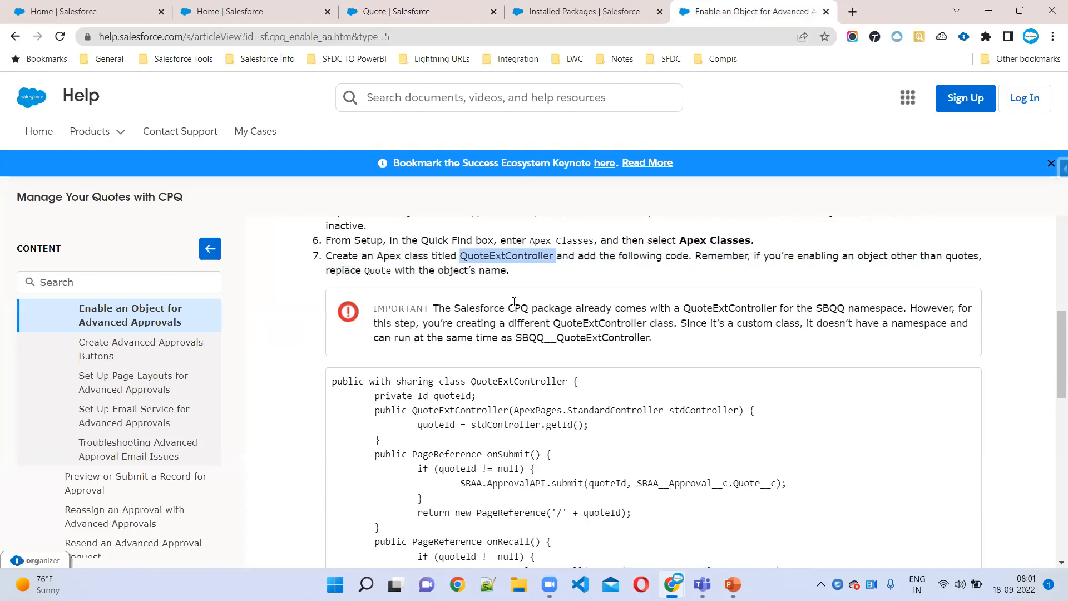
click(503, 255)
double_click(503, 255)
click(549, 257)
double_click(549, 256)
Open the Developer Console, reload its address in a separate browser tab and place that tab before the help article
click(408, 5)
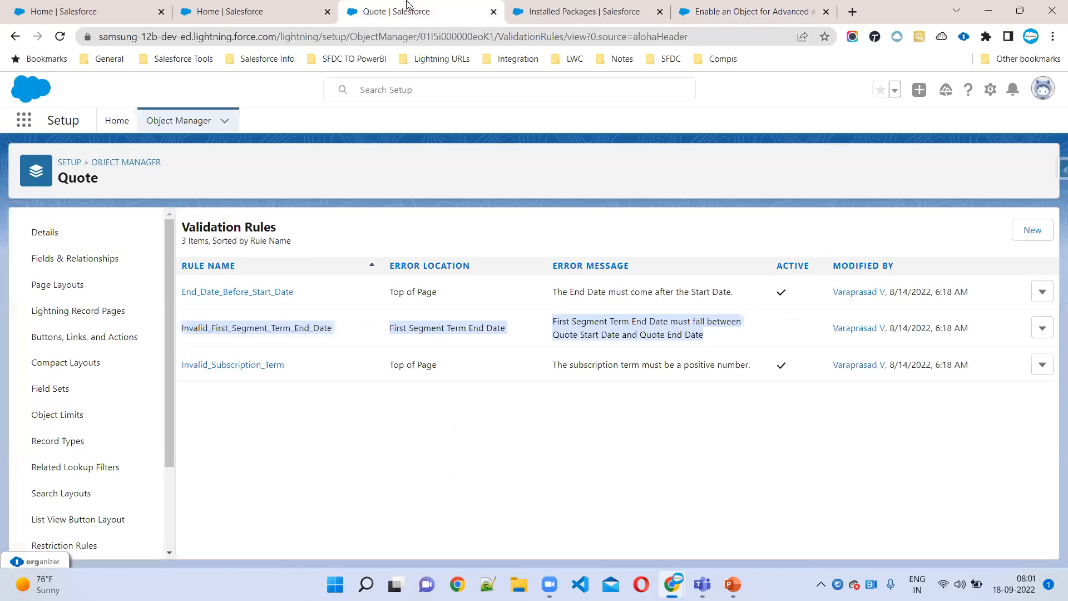
click(584, 11)
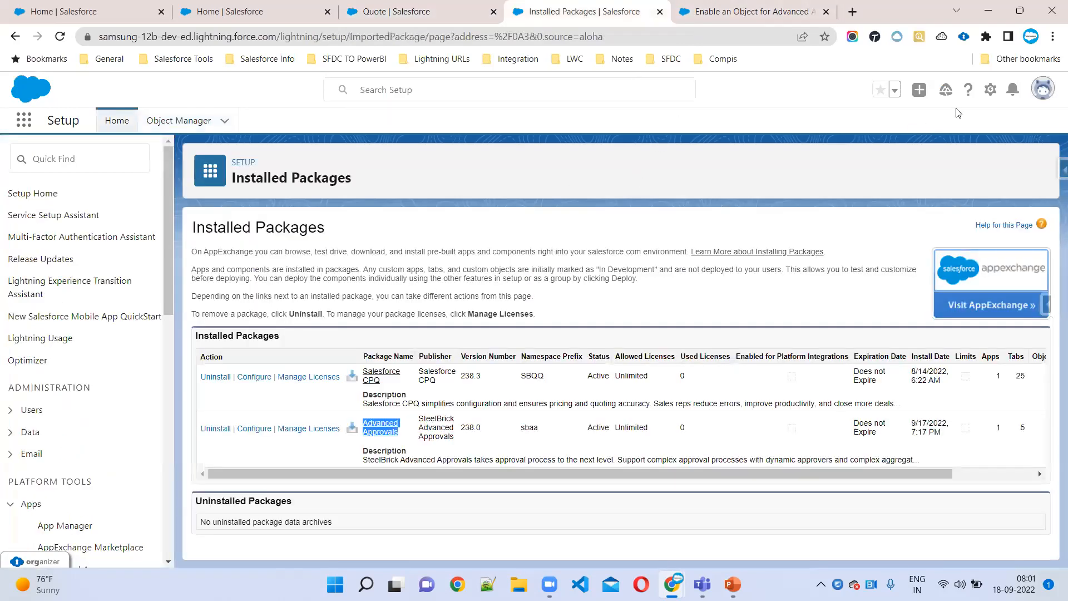
click(990, 89)
click(939, 195)
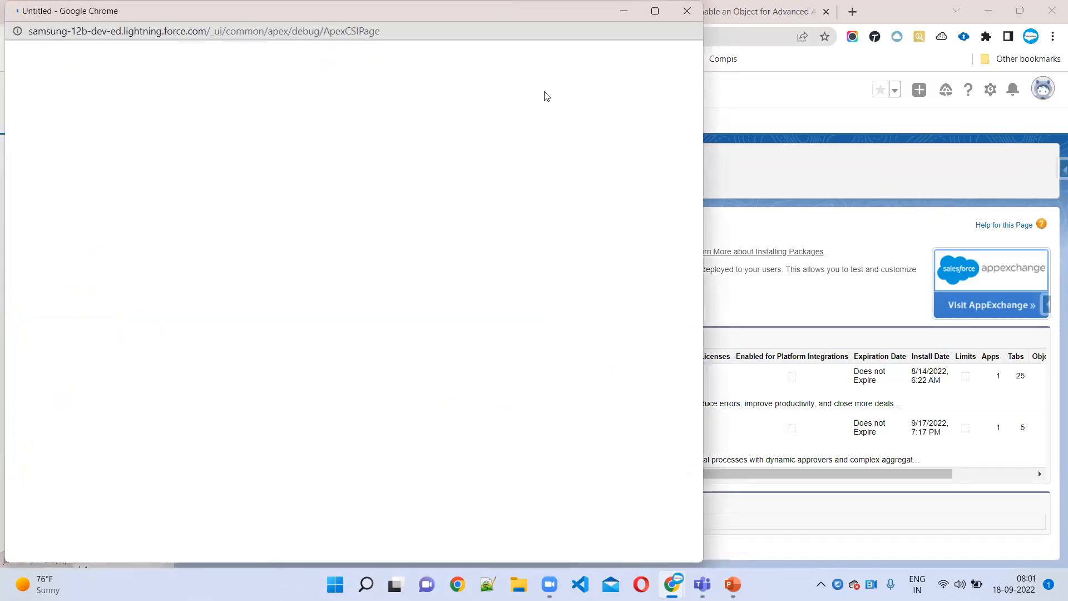
click(445, 35)
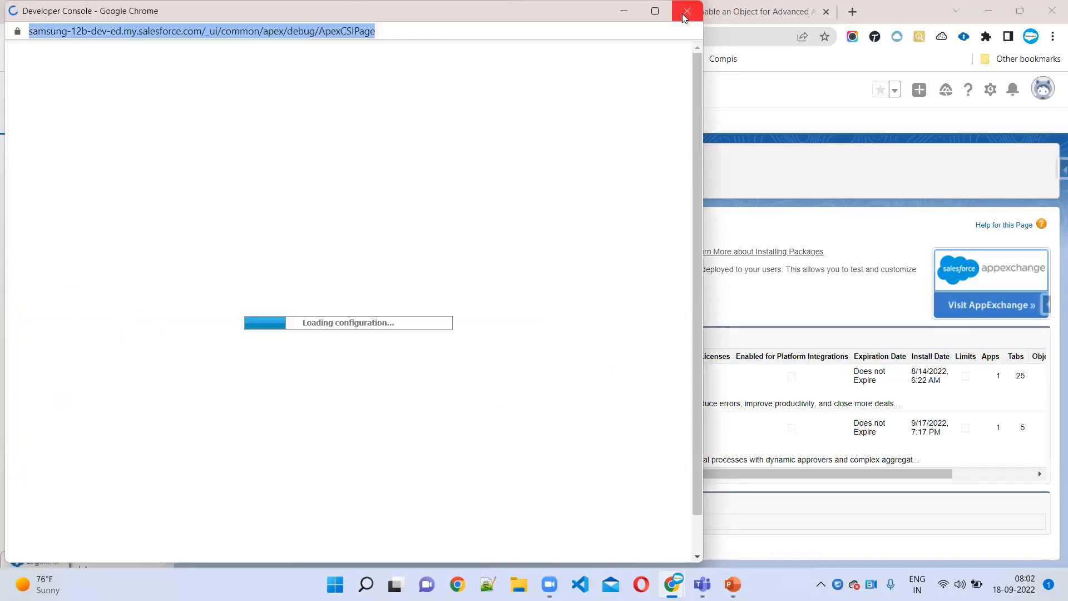
click(516, 19)
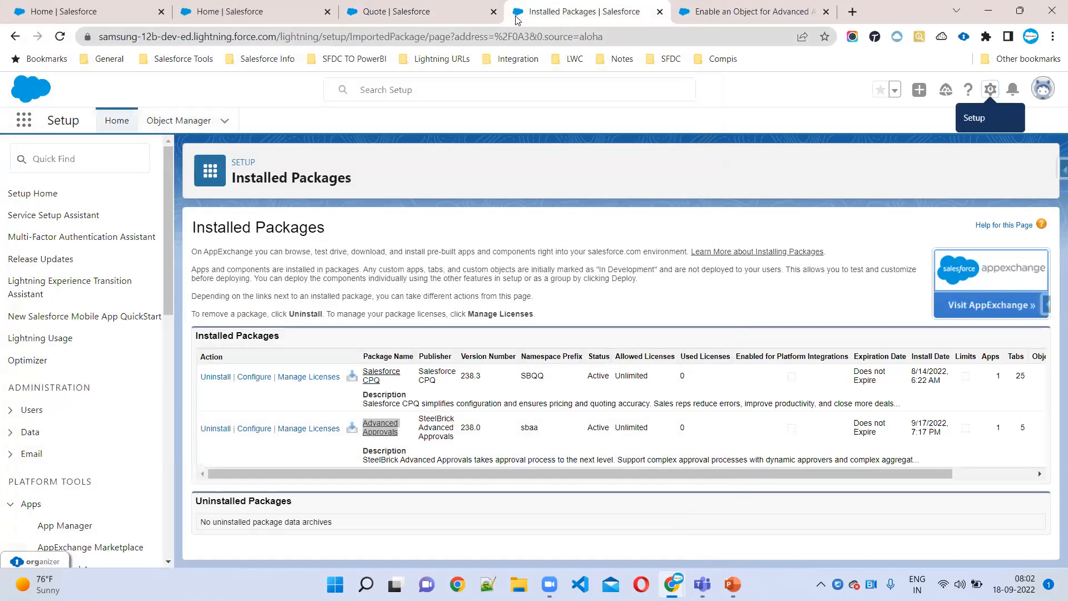
click(852, 12)
text(https://samsung-12b-dev-ed.my.salesforce.com/_ui/common/apex/debug/ApexCSIPage)
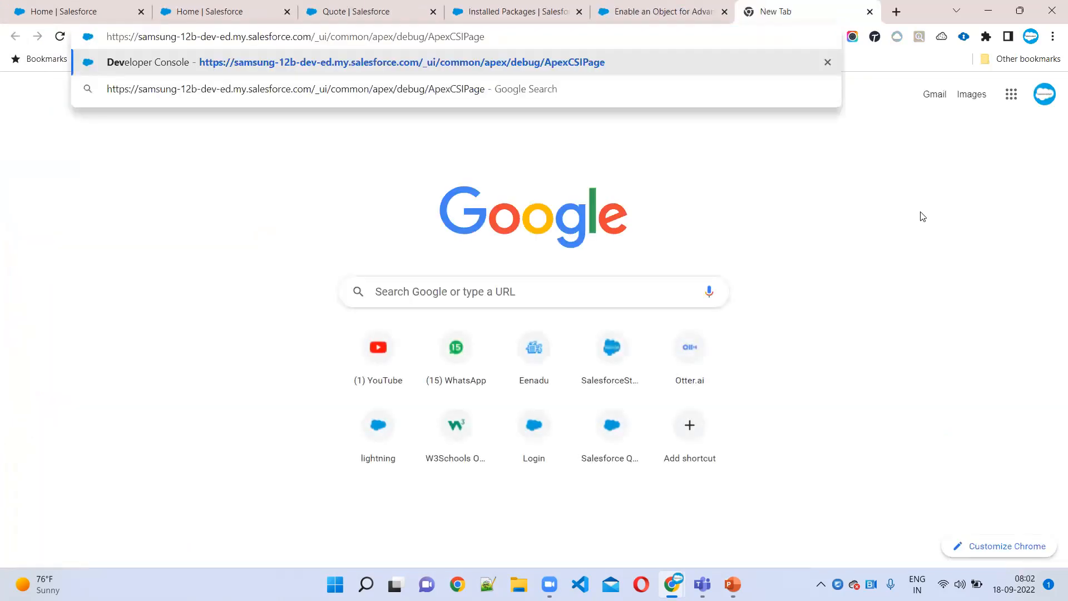
key(Return)
drag(681, 9, 789, 5)
click(647, 6)
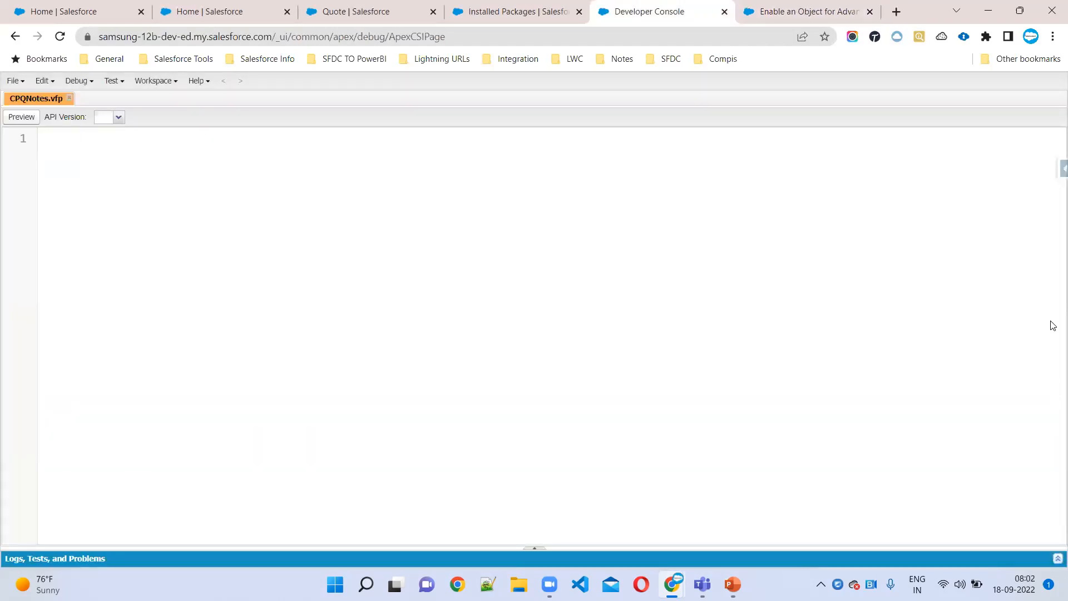
Copy the class name QuoteExtController from the help article's sample code and return to the Developer Console
click(807, 8)
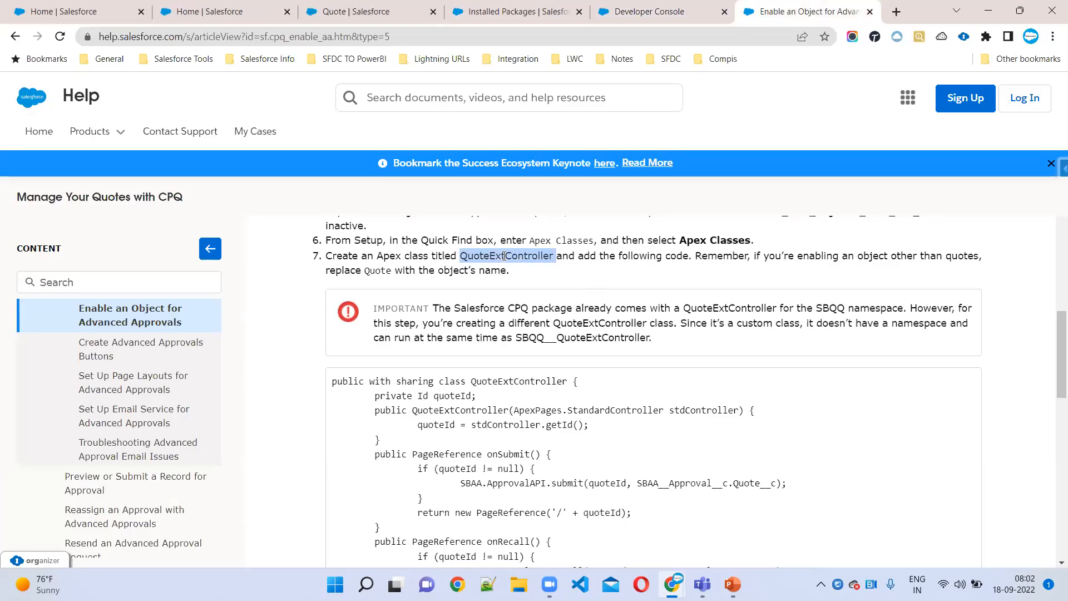
double_click(505, 380)
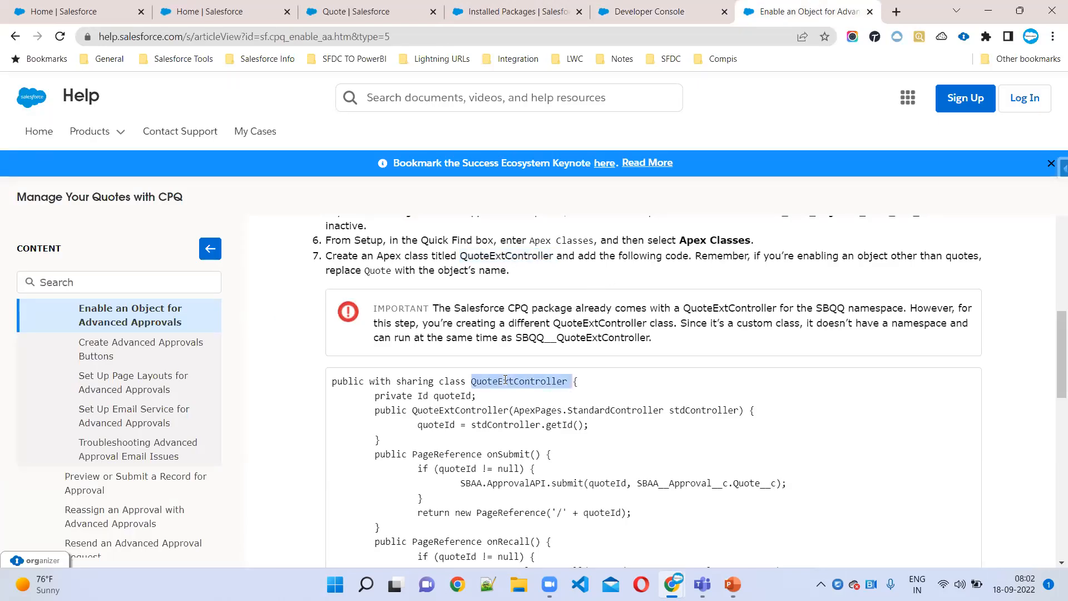
click(639, 148)
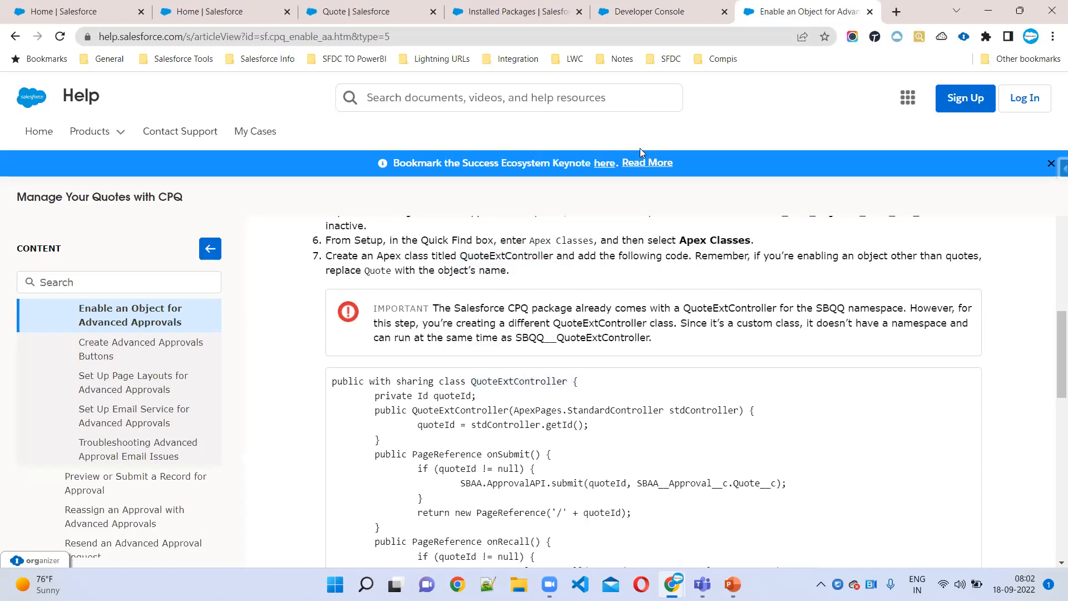
double_click(519, 381)
key(ctrl+c)
click(641, 11)
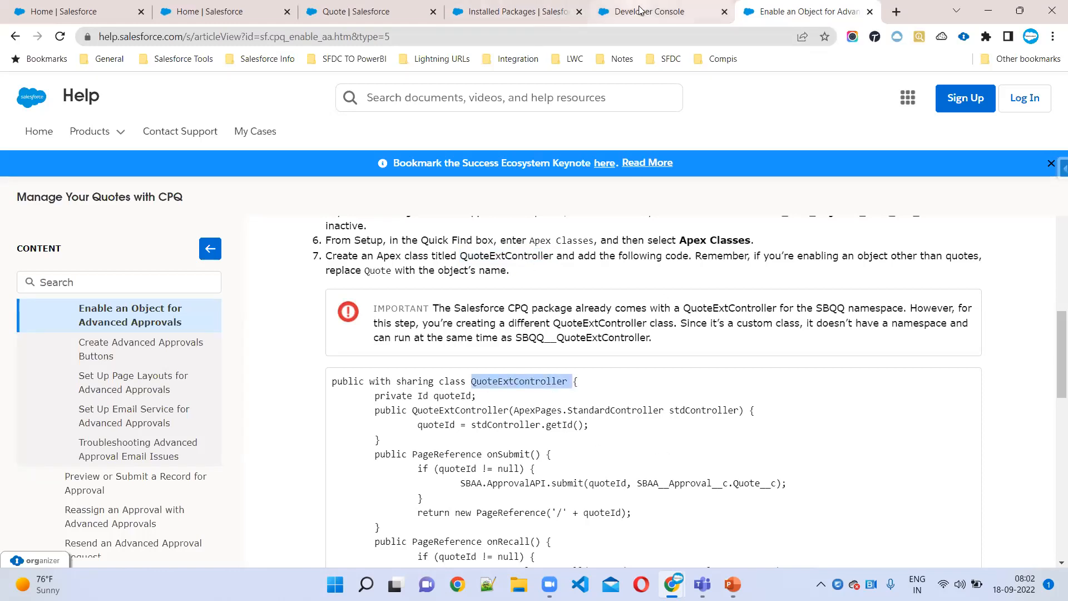
Create a new Apex class named QuoteExtController in the Developer Console
click(8, 83)
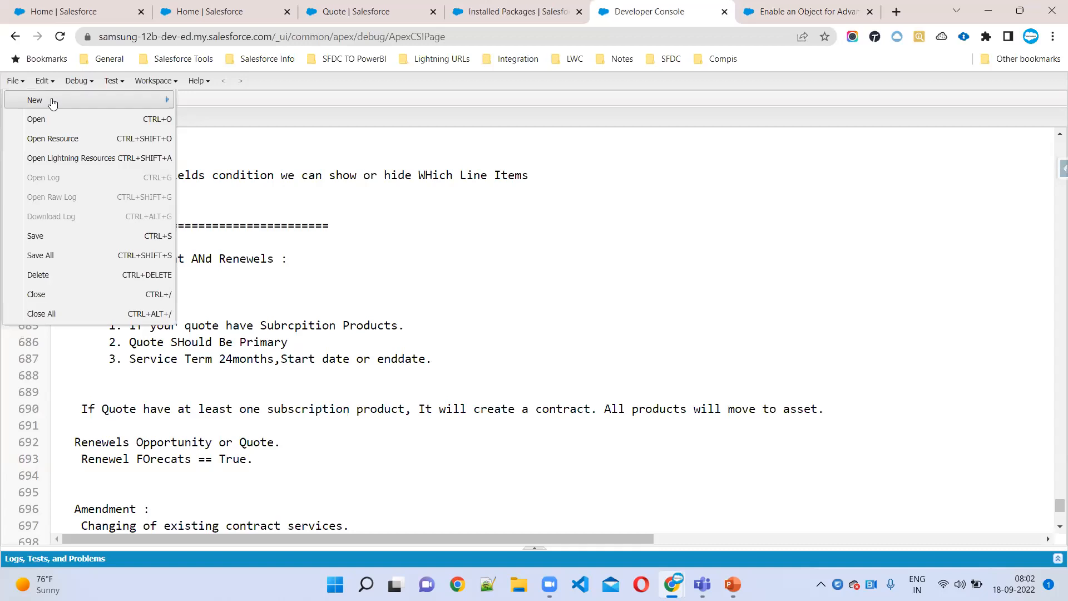
mouse_move(49, 101)
click(216, 105)
key(ctrl+v)
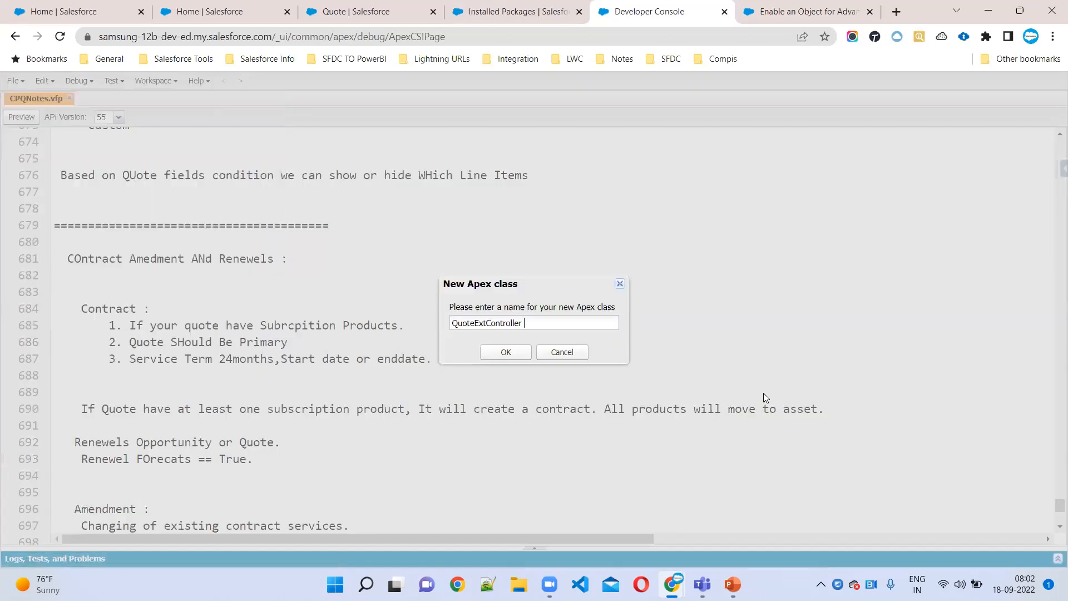
click(507, 354)
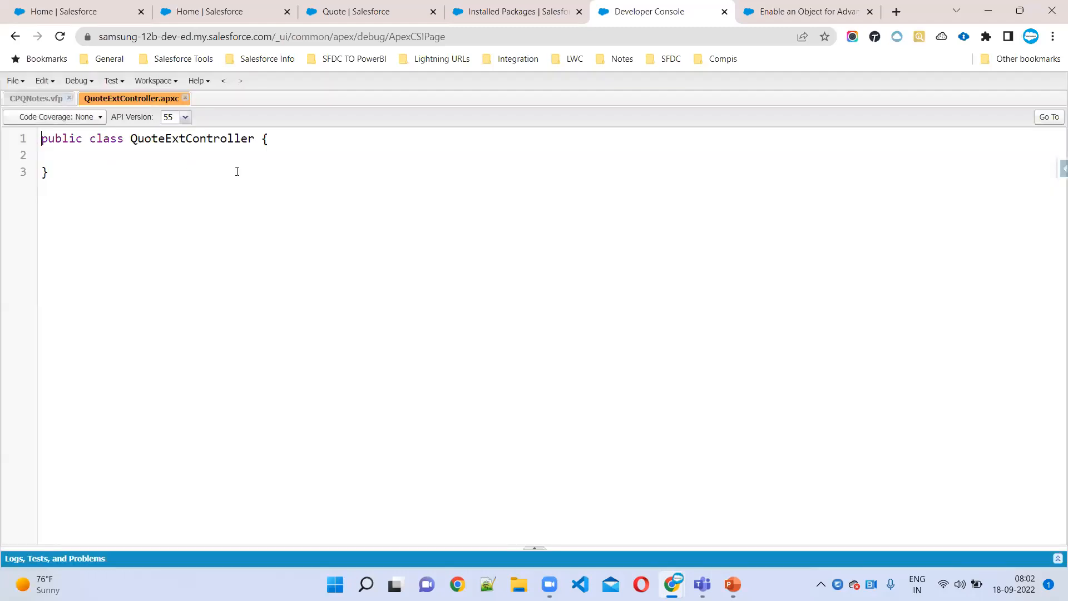
Replace the entire QuoteExtController class with the controller code copied from the help article and save it
click(766, 16)
scroll(414, 388, down, 2)
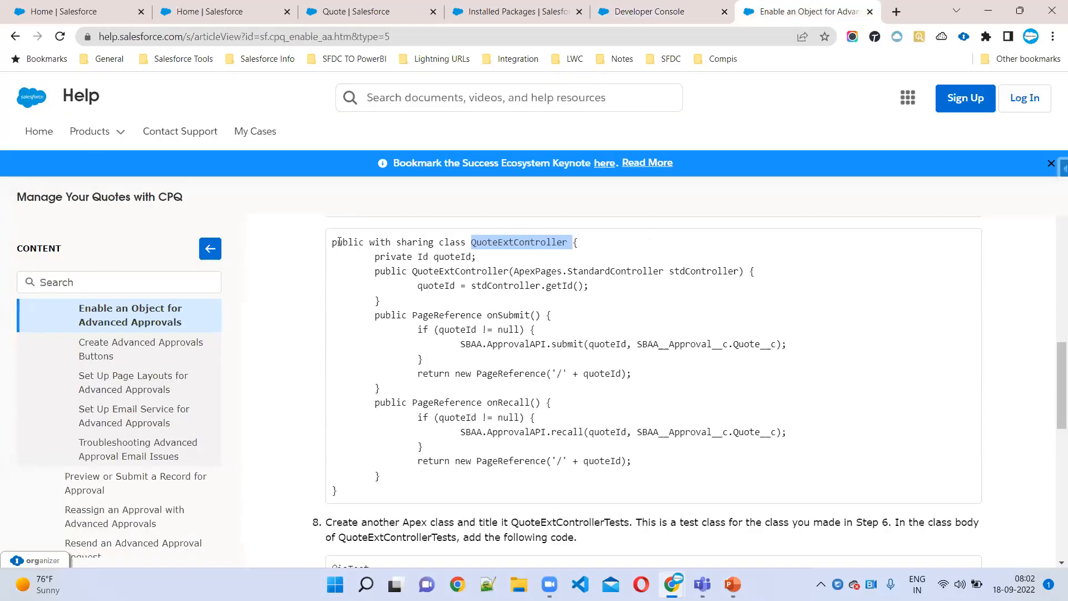
drag(332, 242, 372, 499)
key(ctrl+c)
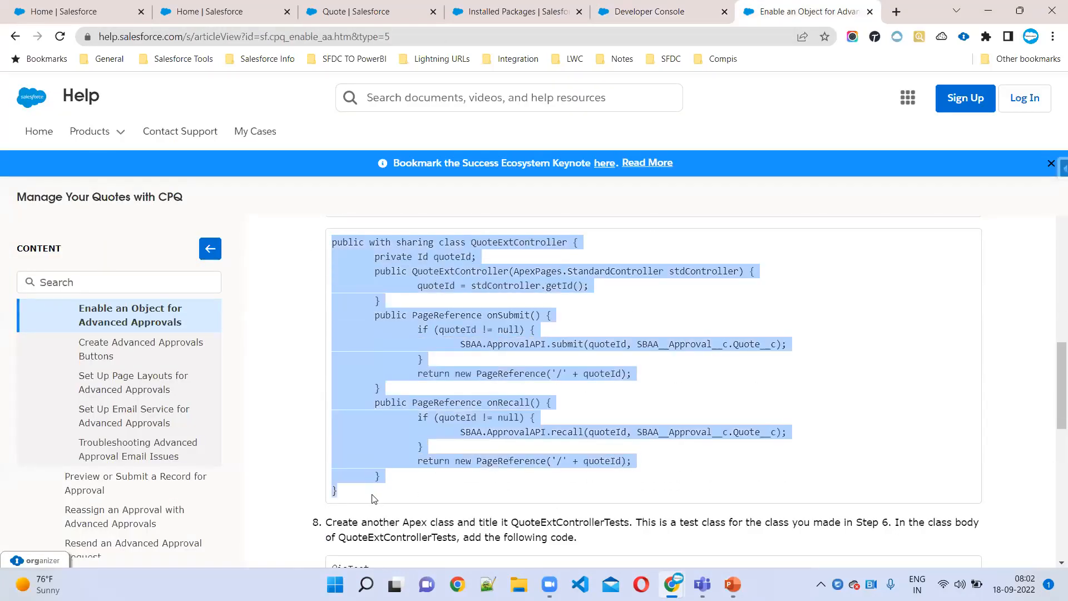
click(645, 9)
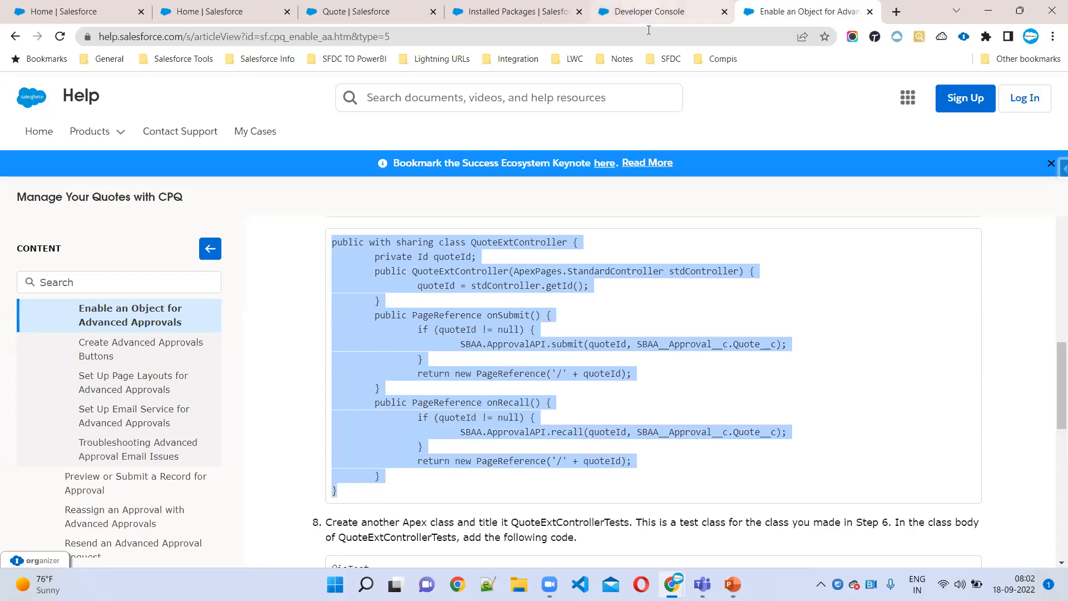
click(58, 165)
key(ctrl+a)
key(ctrl+v)
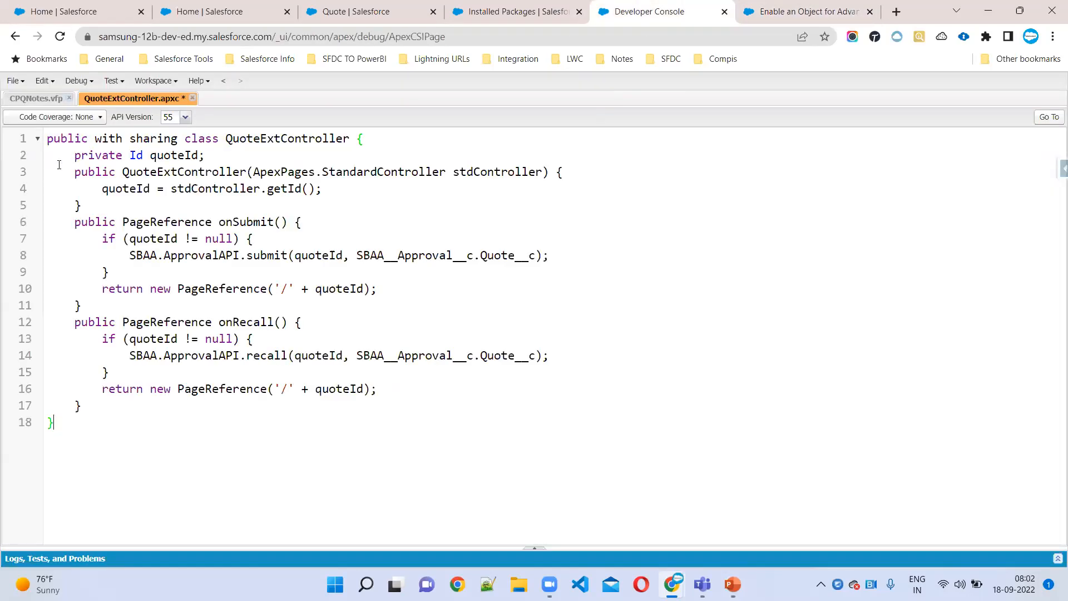
key(ctrl+s)
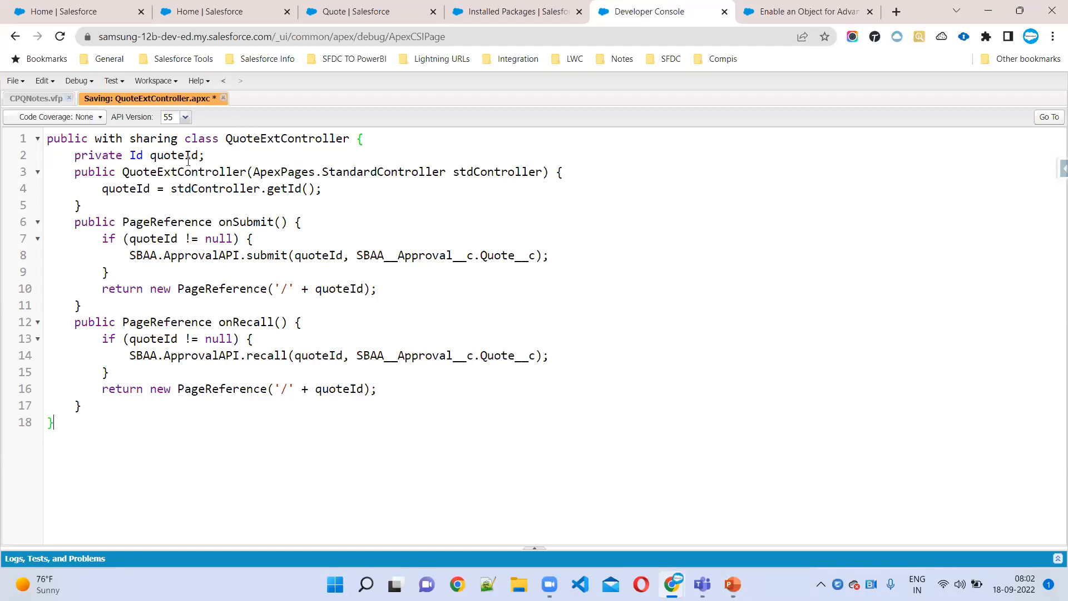
double_click(154, 238)
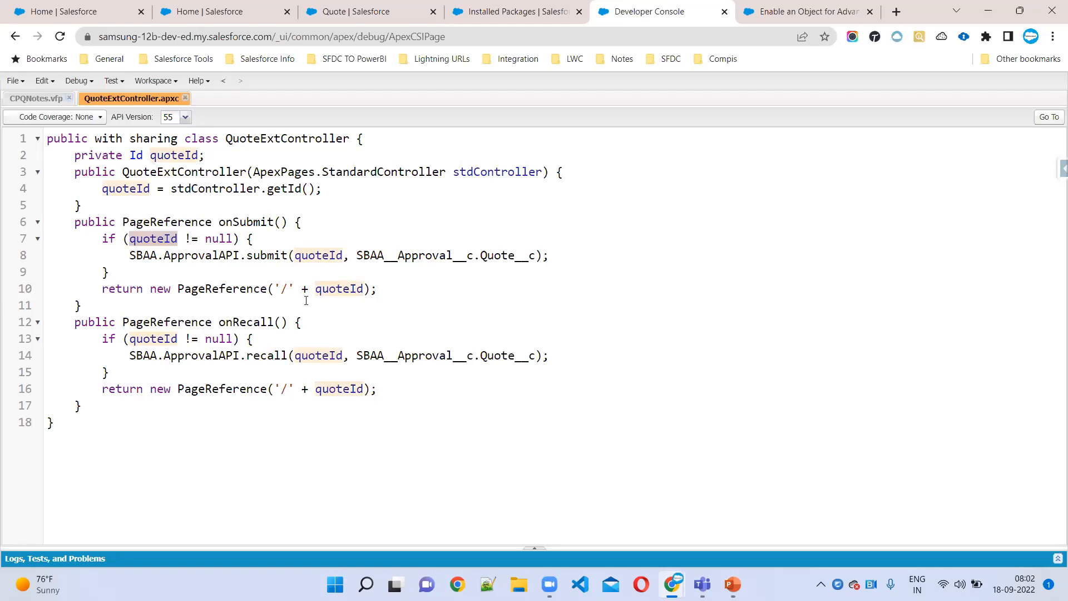
Examine the onSubmit and onRecall methods and the class name in the QuoteExtController code
double_click(240, 221)
drag(75, 223, 376, 288)
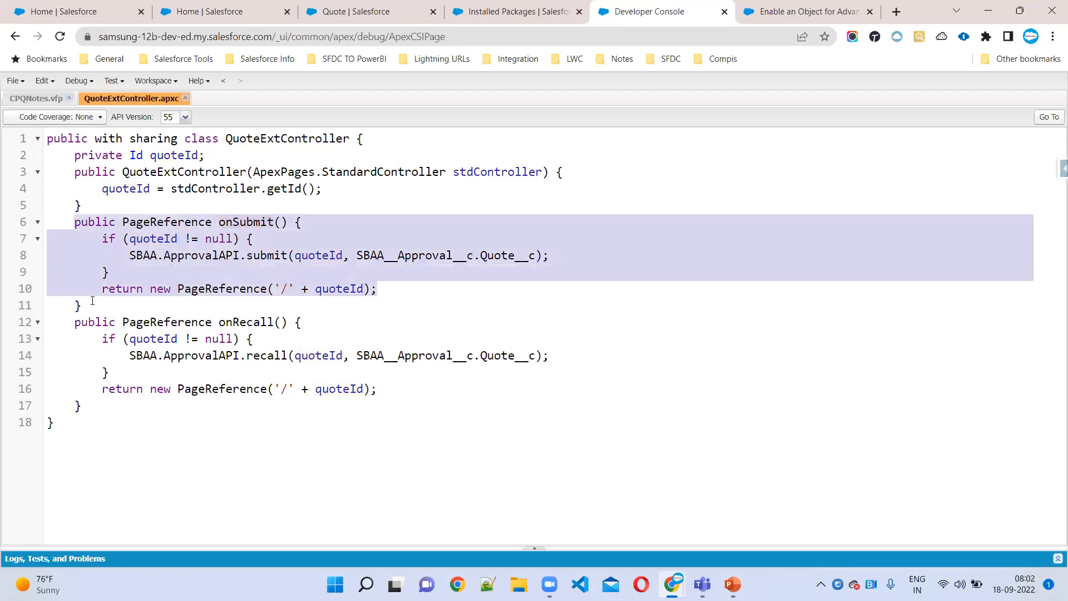
click(258, 222)
double_click(258, 222)
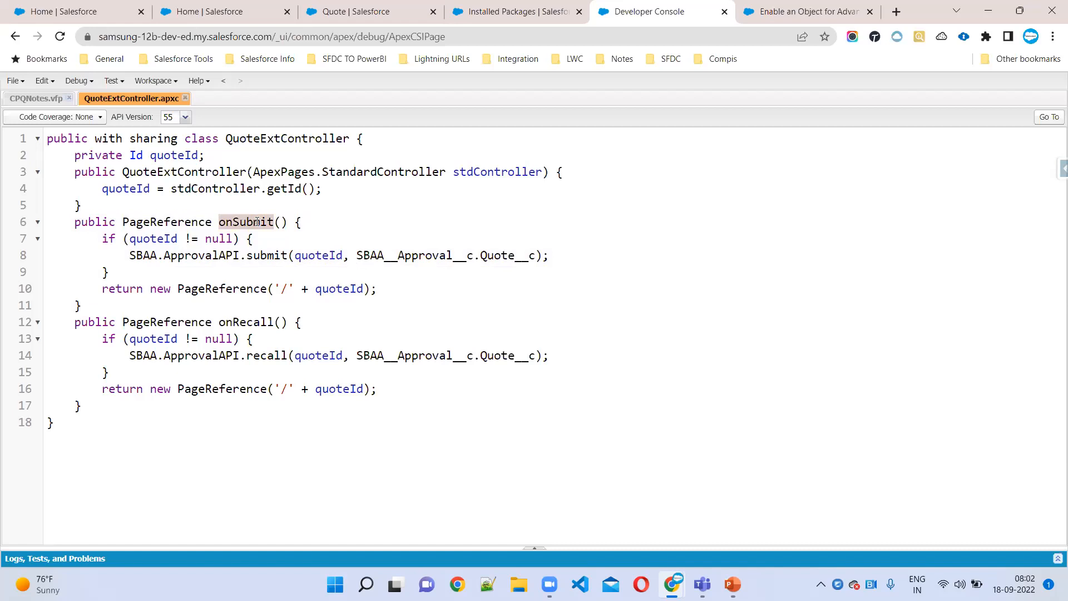
double_click(238, 324)
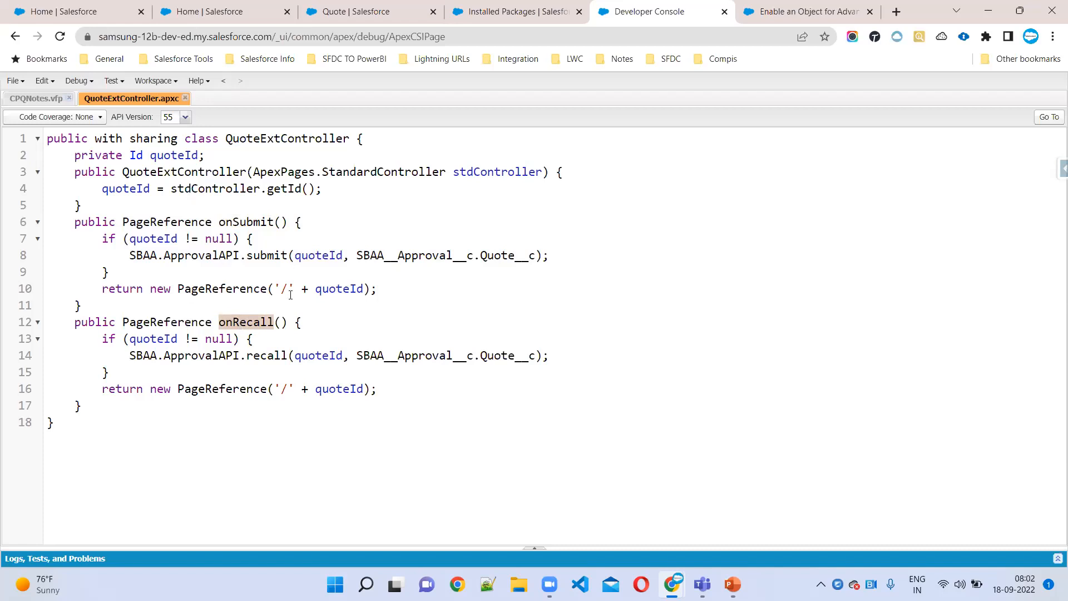
double_click(300, 138)
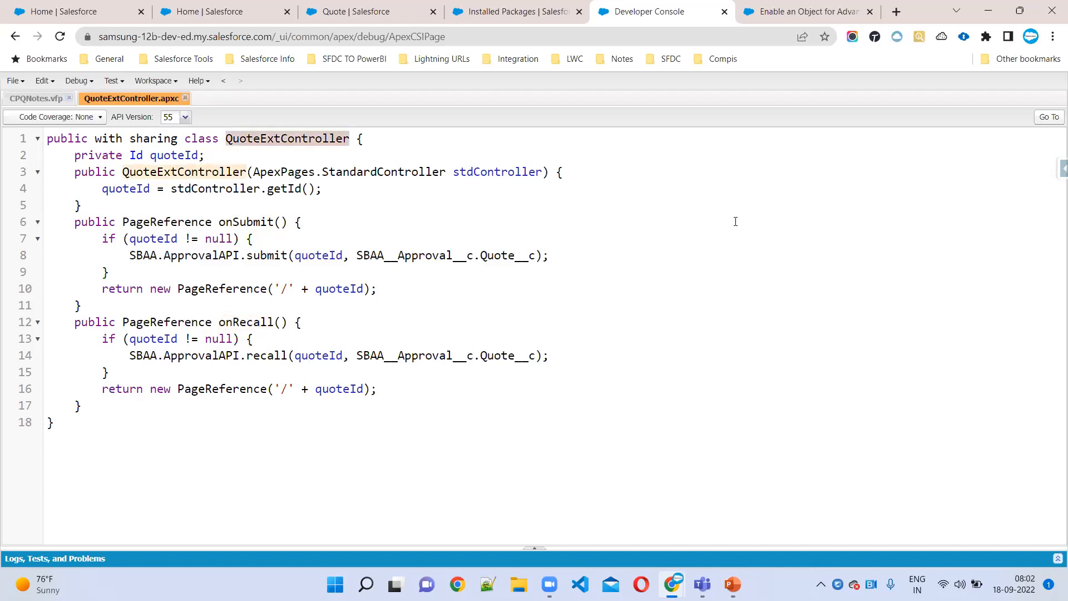
Copy the class name QuoteExtControllerTests from the sample code under step 8 of the help article
click(790, 6)
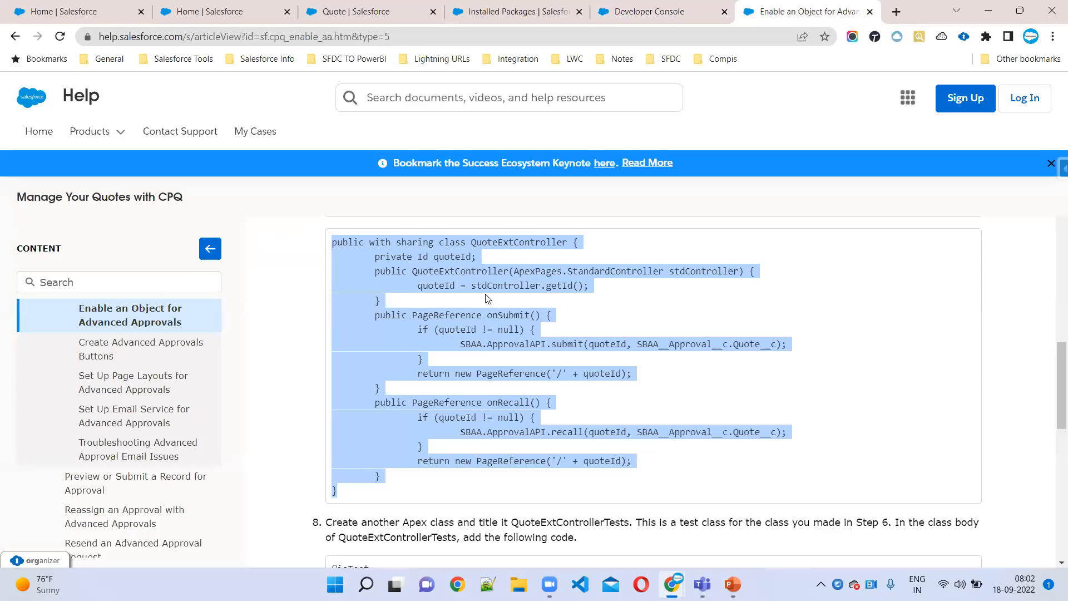
double_click(500, 242)
scroll(523, 329, down, 3)
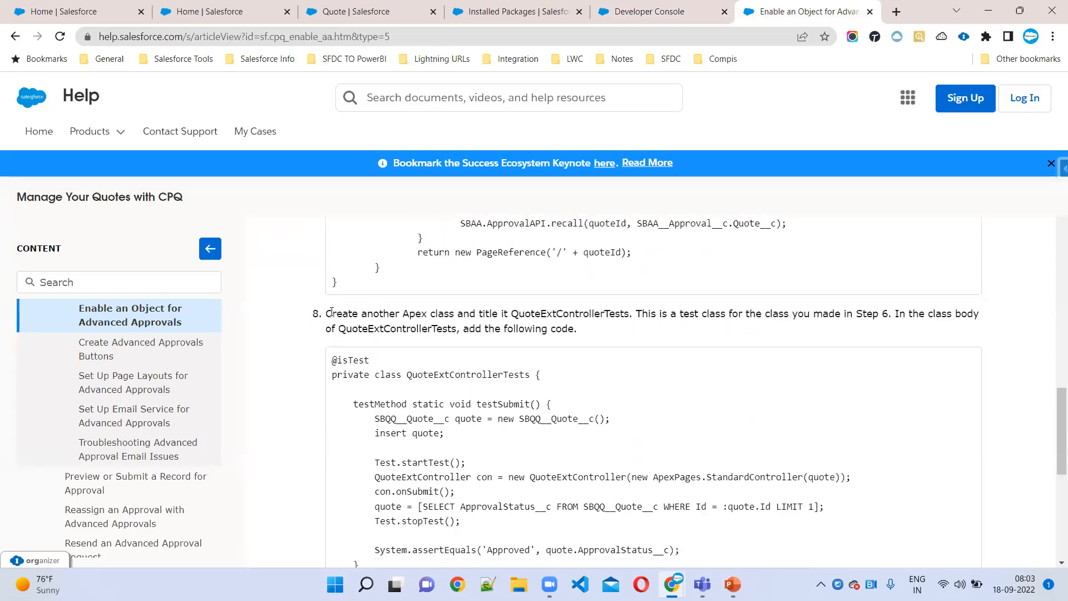
drag(331, 312, 622, 331)
scroll(514, 310, up, 3)
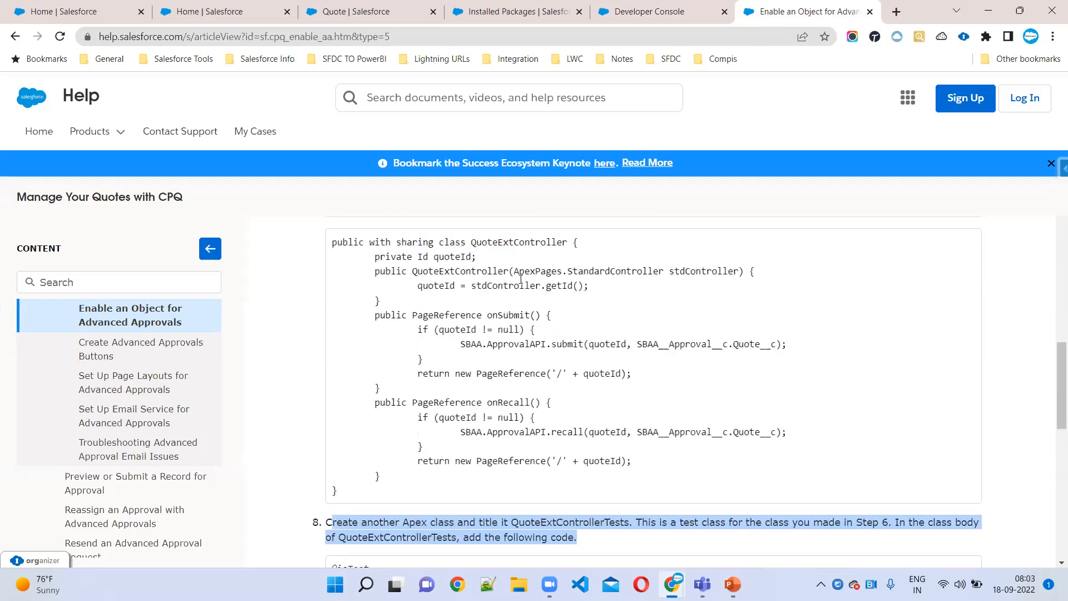
scroll(521, 279, down, 3)
double_click(470, 374)
key(ctrl+c)
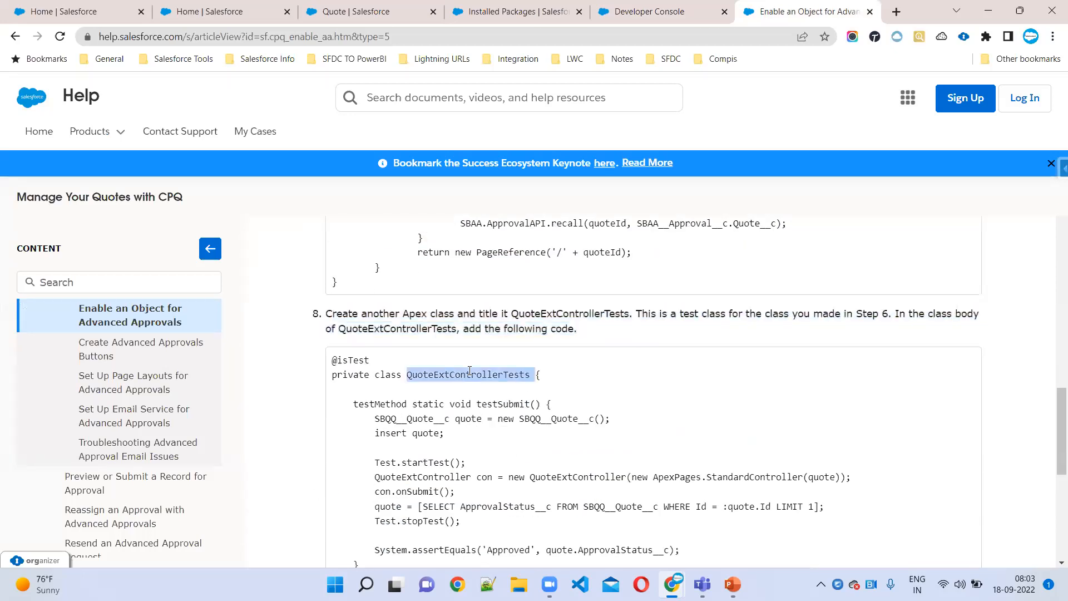
Create a new Apex class named QuoteExtControllerTests in the Developer Console
click(648, 12)
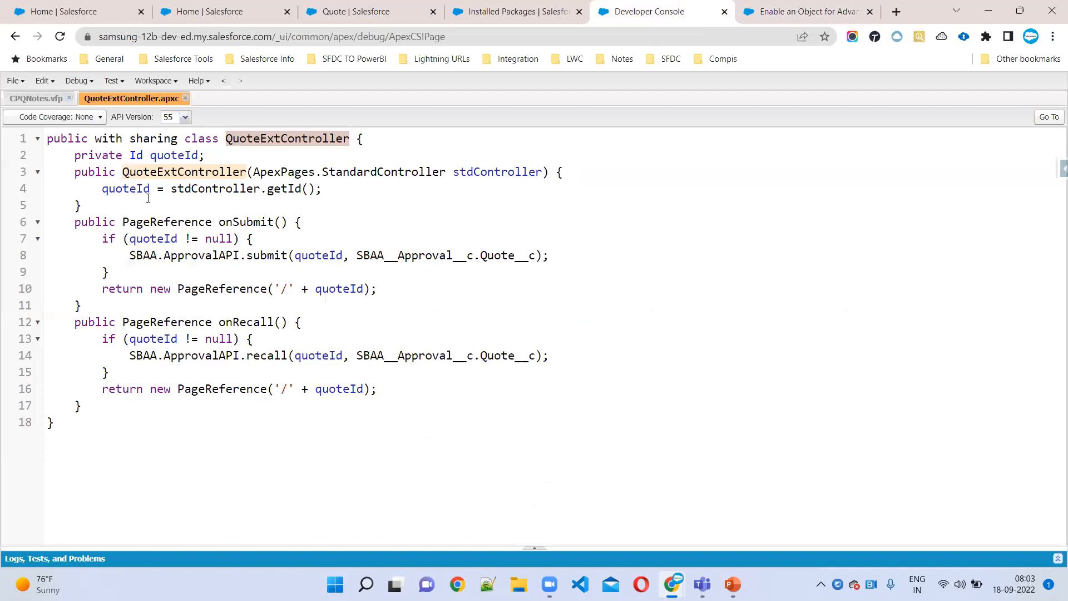
click(13, 81)
mouse_move(34, 95)
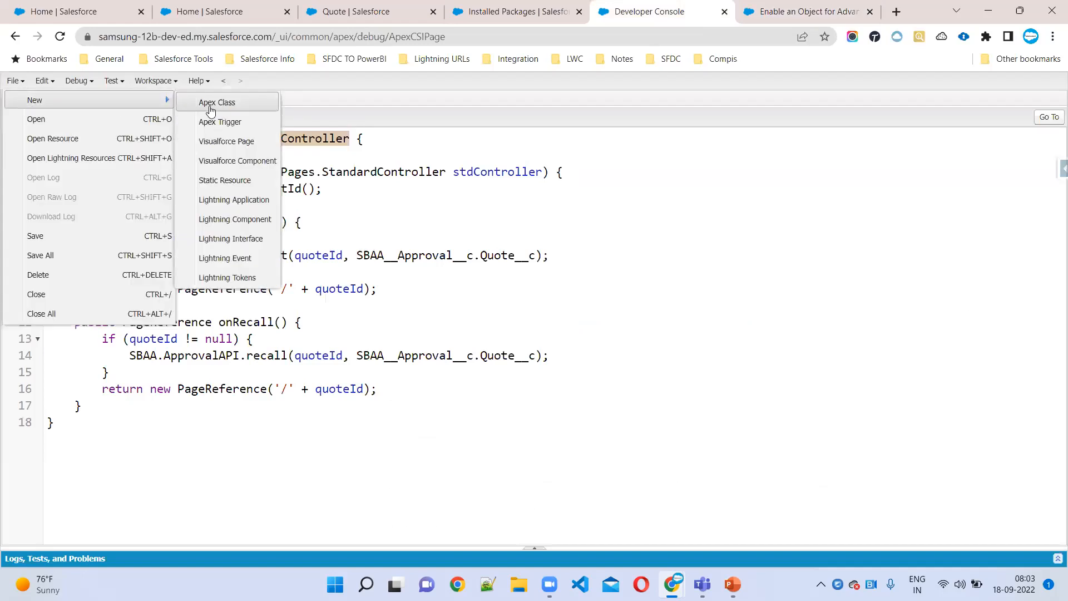
click(217, 102)
key(ctrl+v)
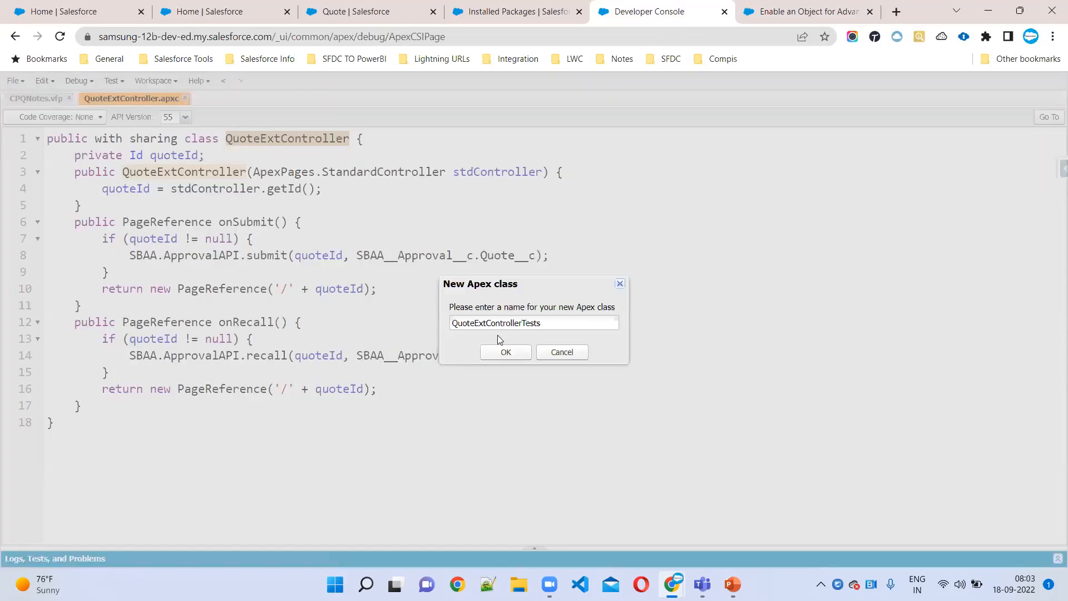
key(BackSpace)
click(508, 352)
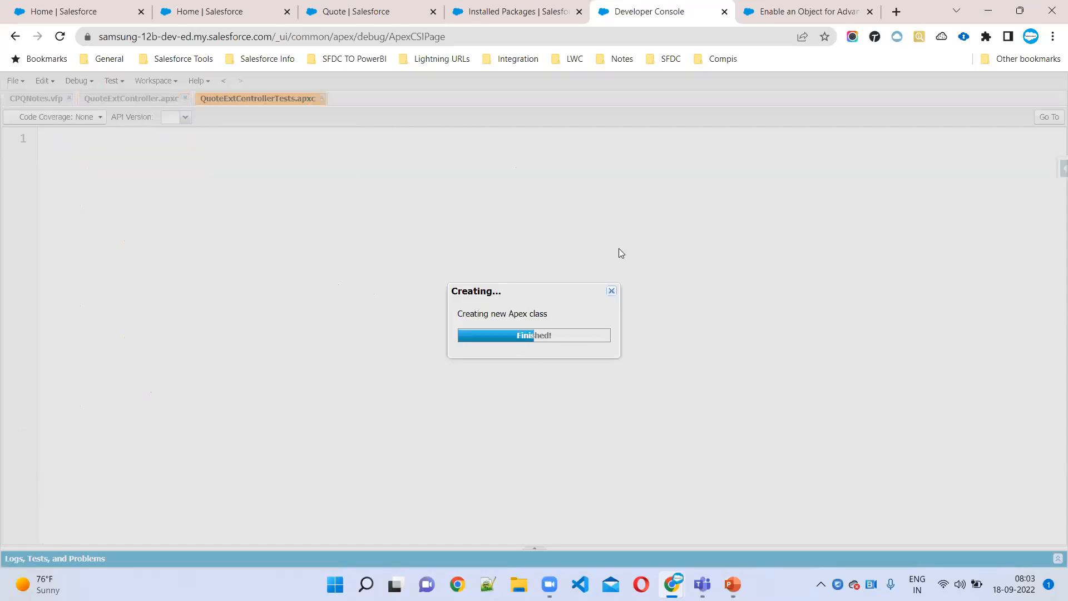
Replace the entire QuoteExtControllerTests class with the test code copied from the help article and save it
key(ctrl+Tab)
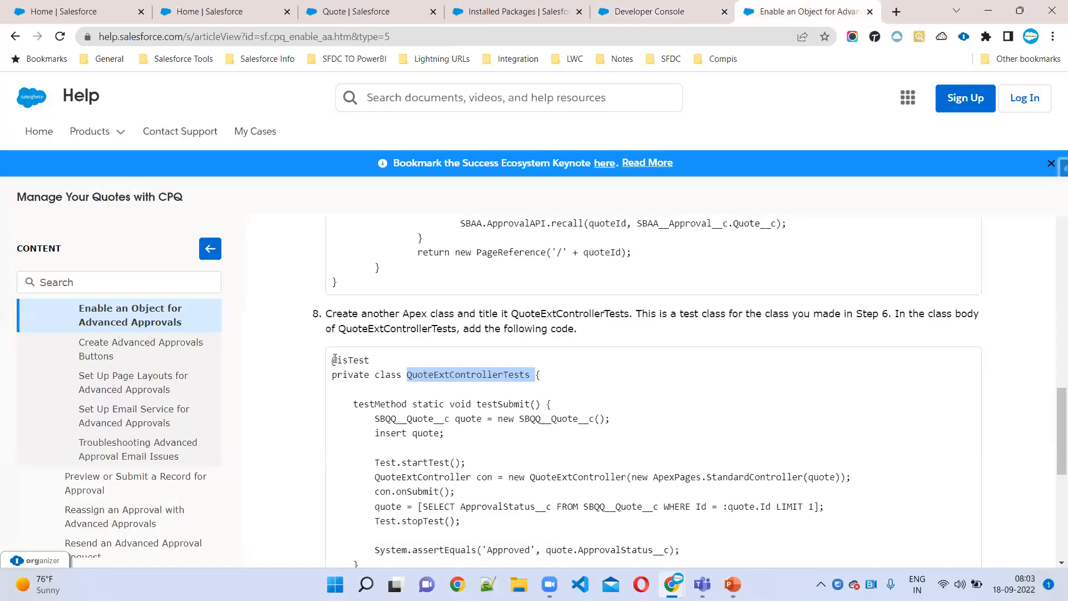
drag(334, 359, 445, 509)
key(ctrl+c)
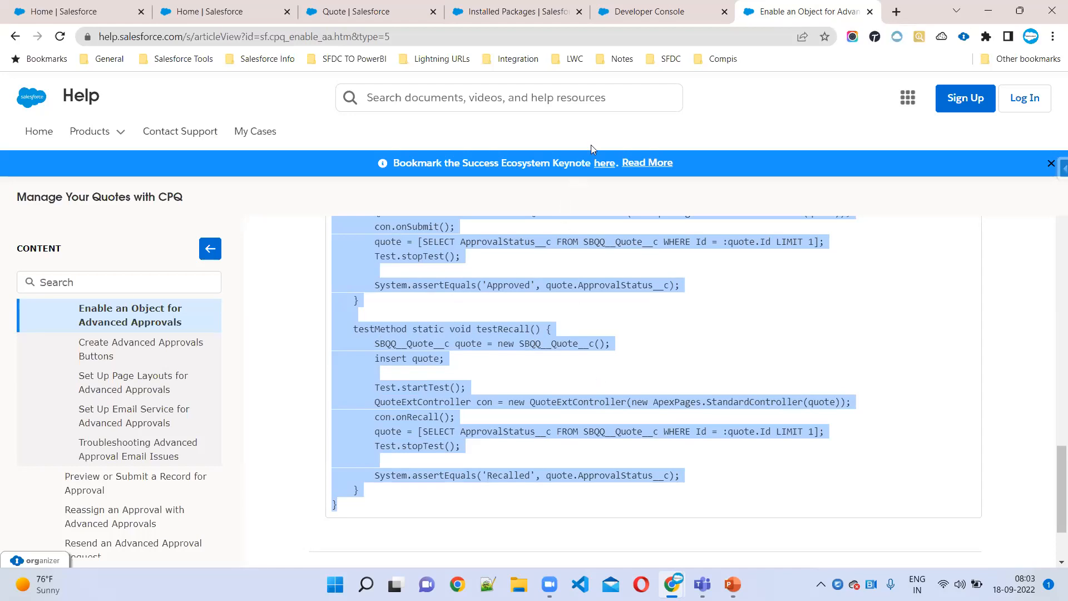
click(642, 6)
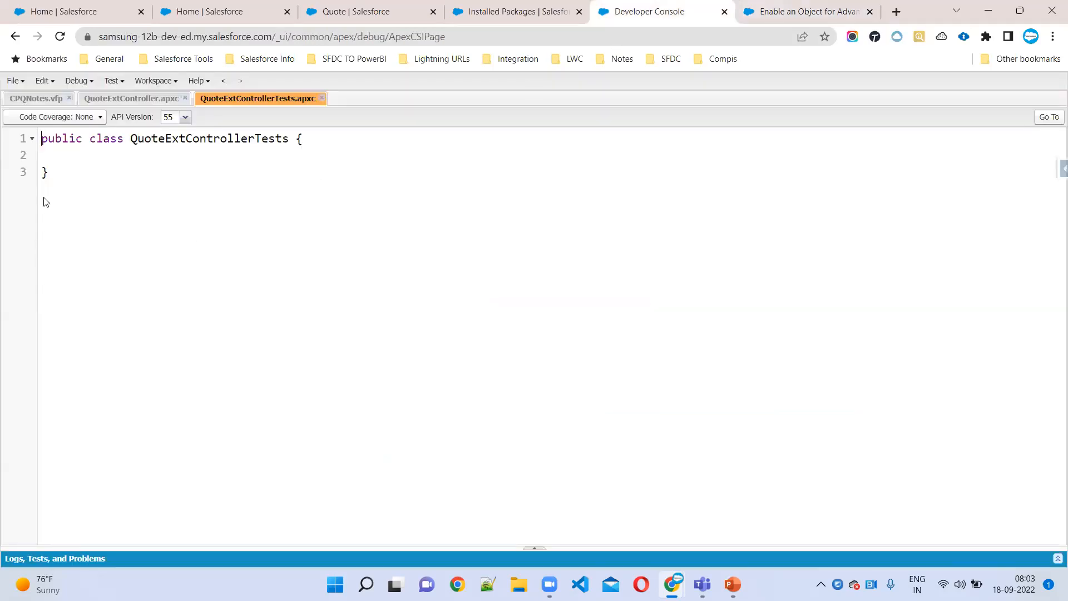
key(ctrl+a)
key(ctrl+v)
key(ctrl+s)
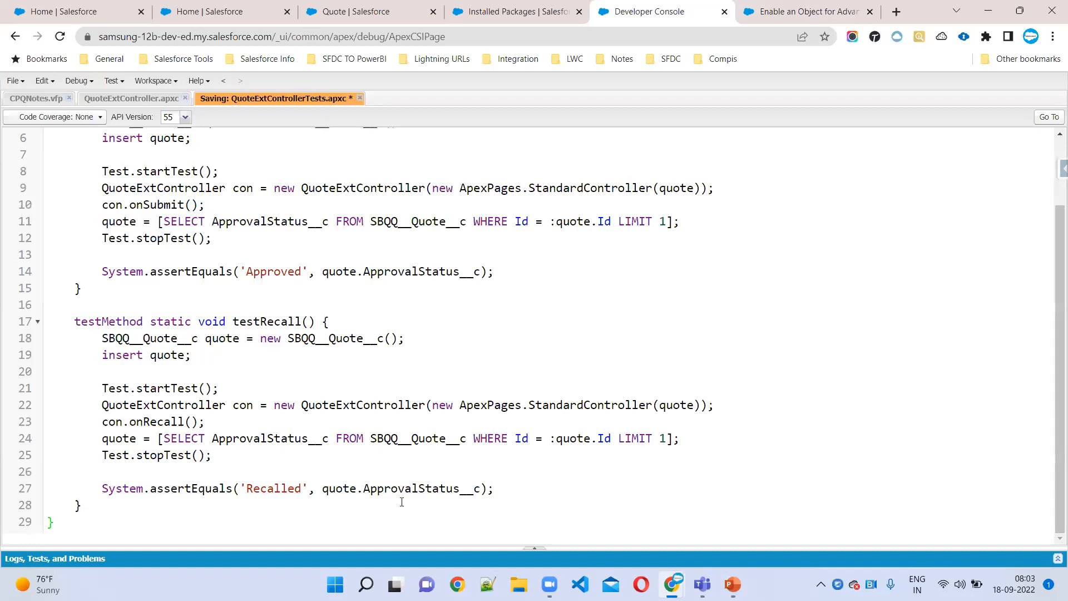
scroll(138, 295, up, 3)
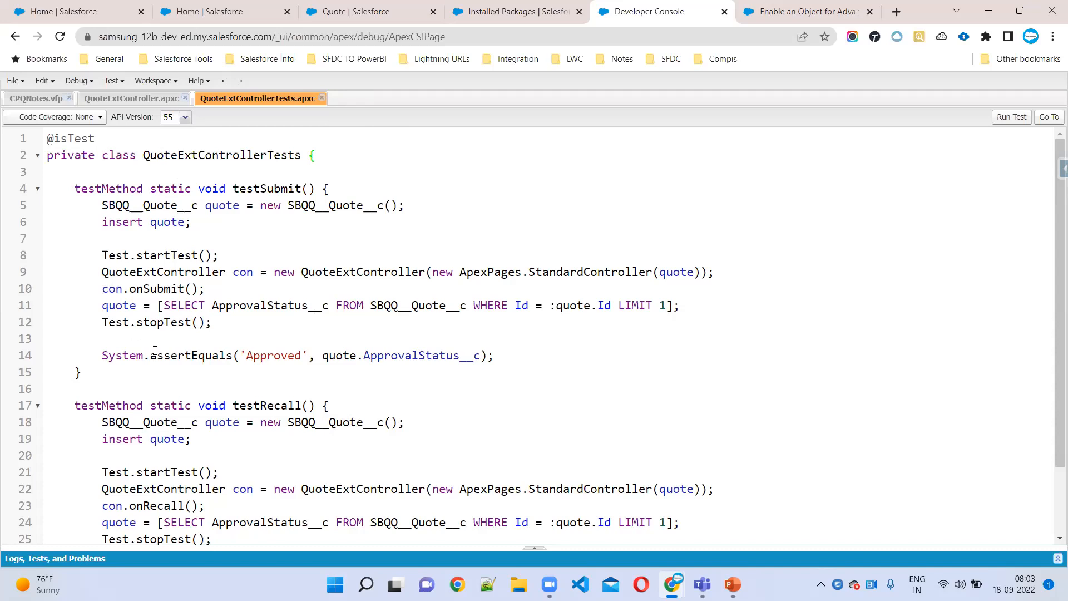
Review the help article's Apex class instructions in steps 6 and 7, the important note and the remaining sample code
click(807, 11)
scroll(410, 385, down, 1)
scroll(383, 451, up, 8)
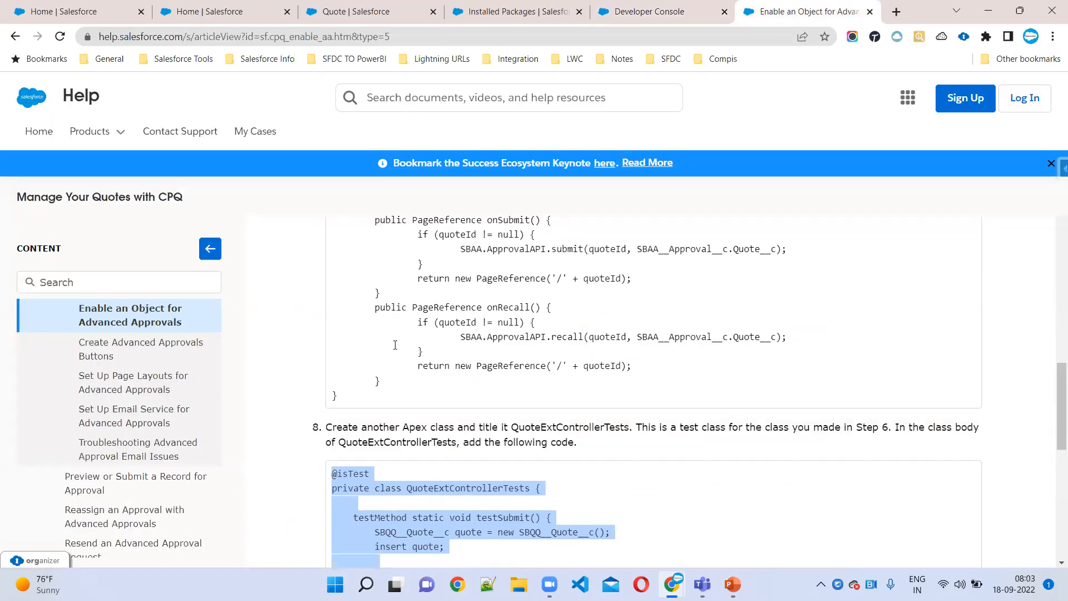
scroll(455, 367, up, 5)
drag(335, 279, 777, 321)
click(358, 309)
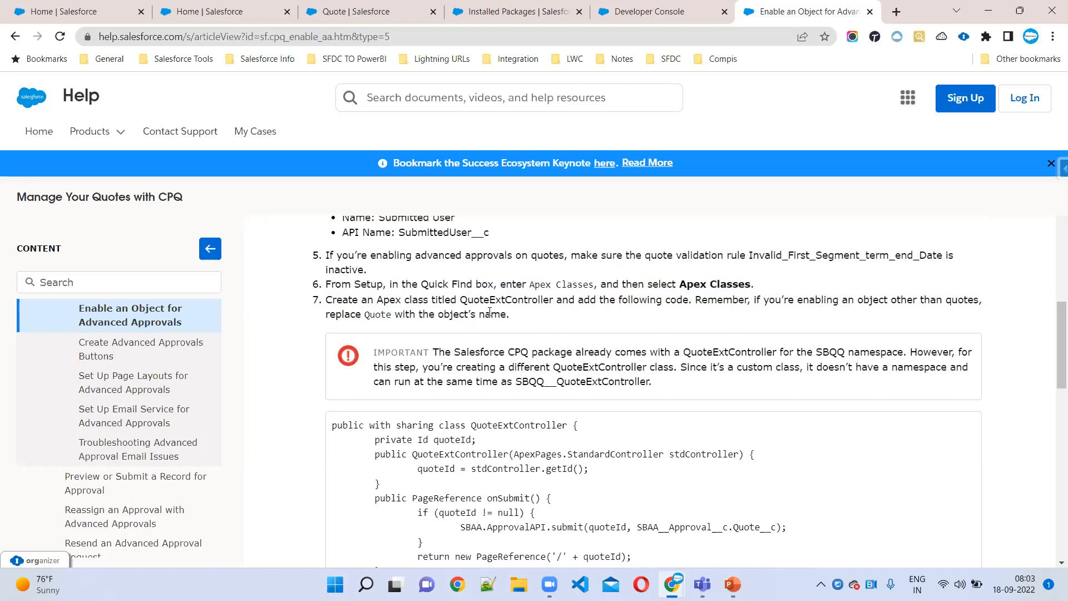
drag(533, 315, 328, 285)
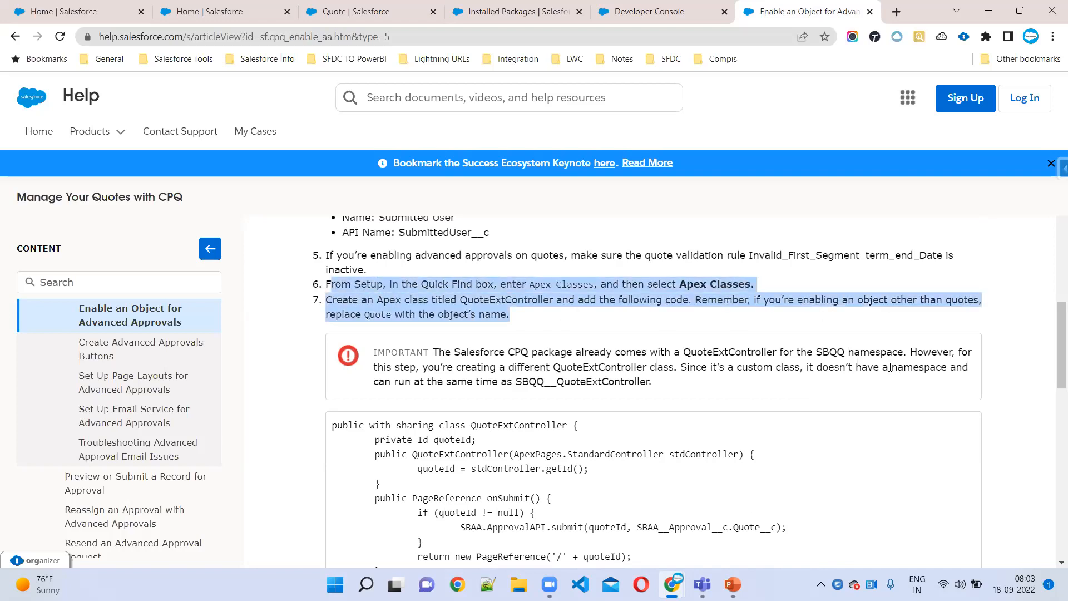
click(555, 375)
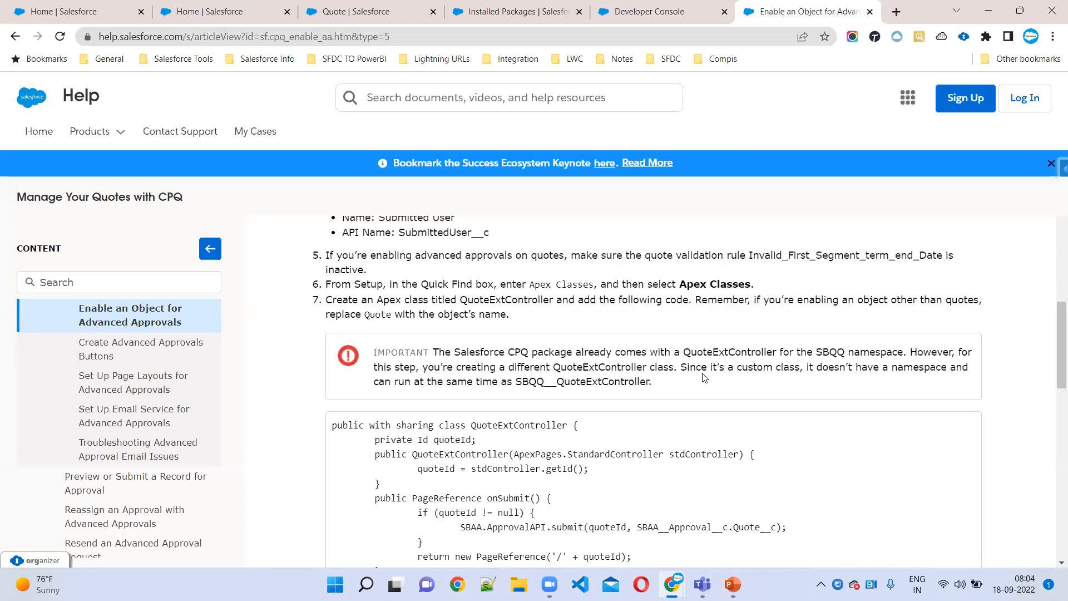
scroll(279, 474, down, 15)
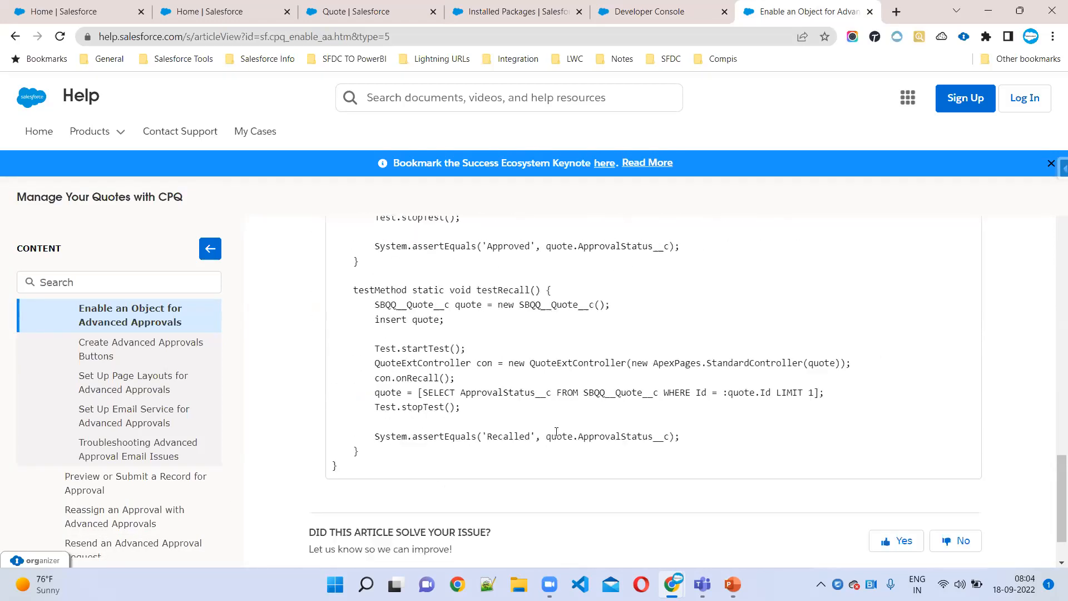
scroll(682, 510, up, 2)
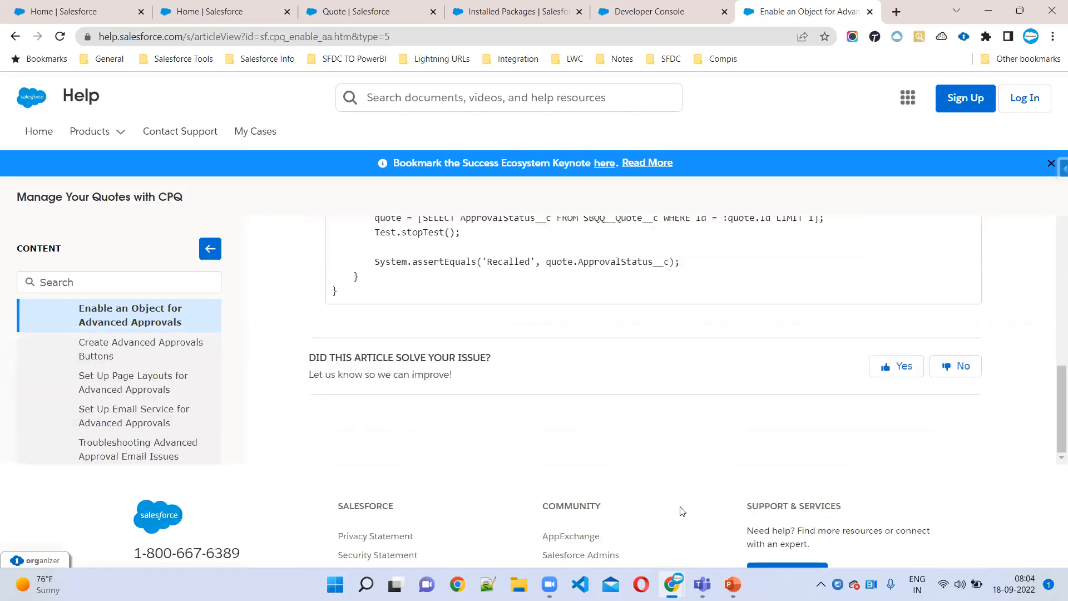
Switch to the Advanced Approvals presentation in PowerPoint and show slide 3 with the Quote field definitions
click(732, 584)
click(80, 306)
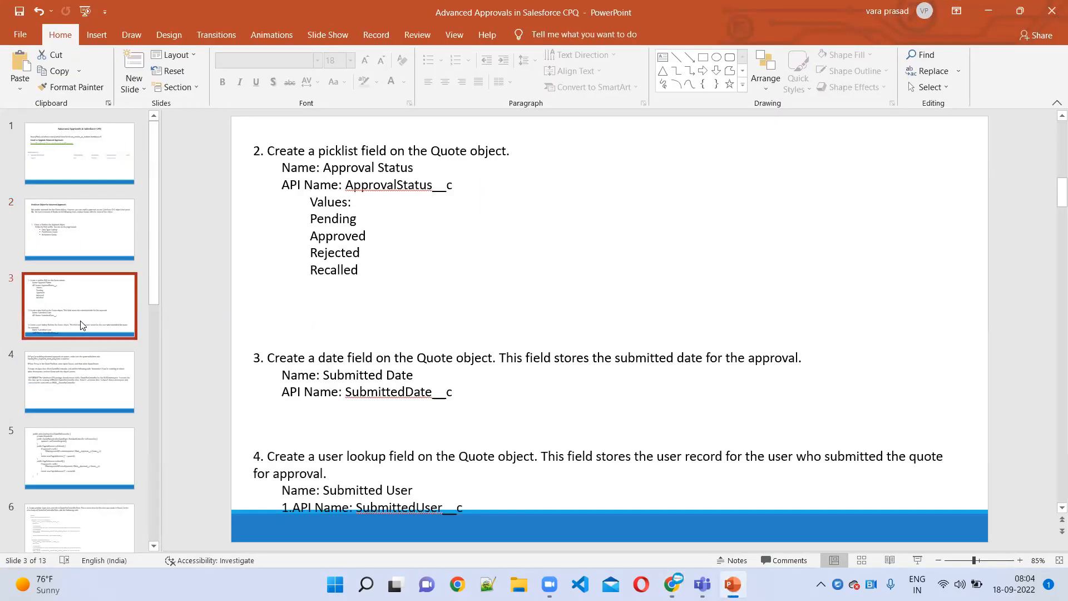
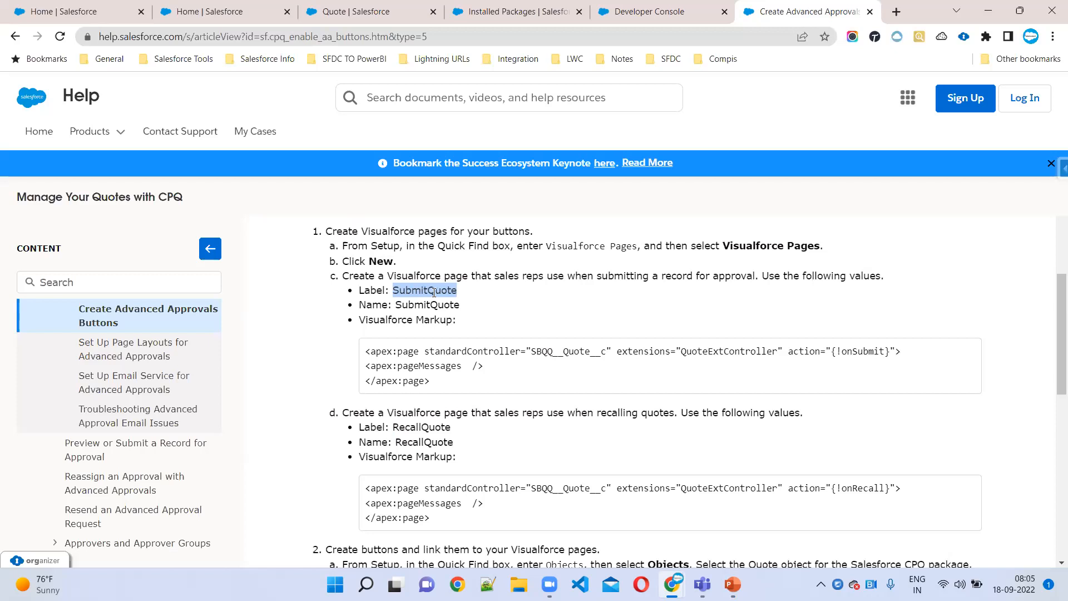
Replace the SubmitQuote page's markup with the onSubmit Visualforce markup copied from the help article and save it
click(858, 349)
double_click(857, 349)
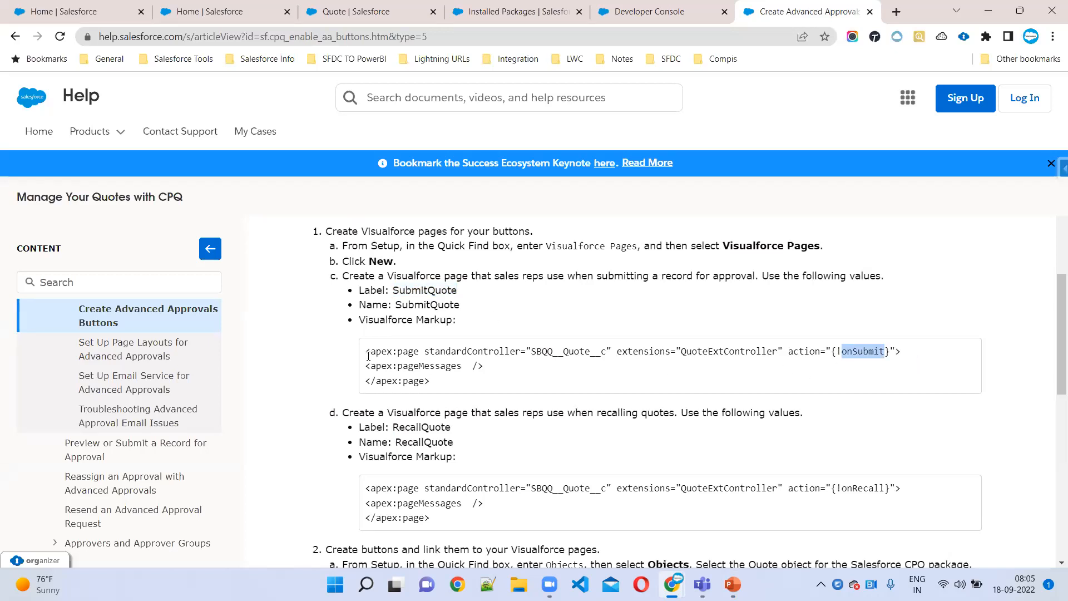
drag(365, 352, 453, 383)
key(ctrl+c)
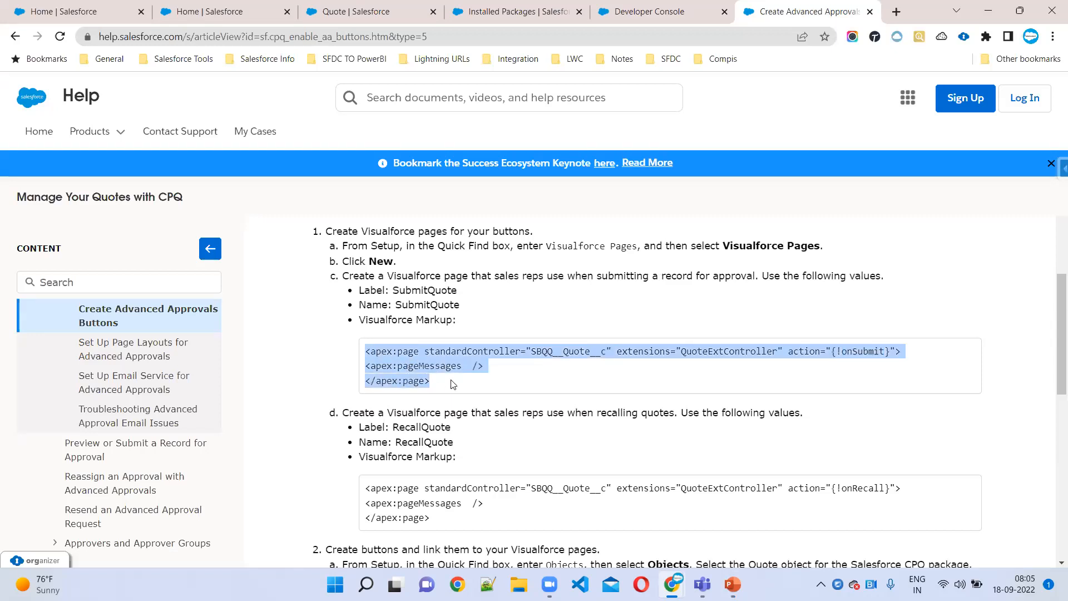
click(648, 11)
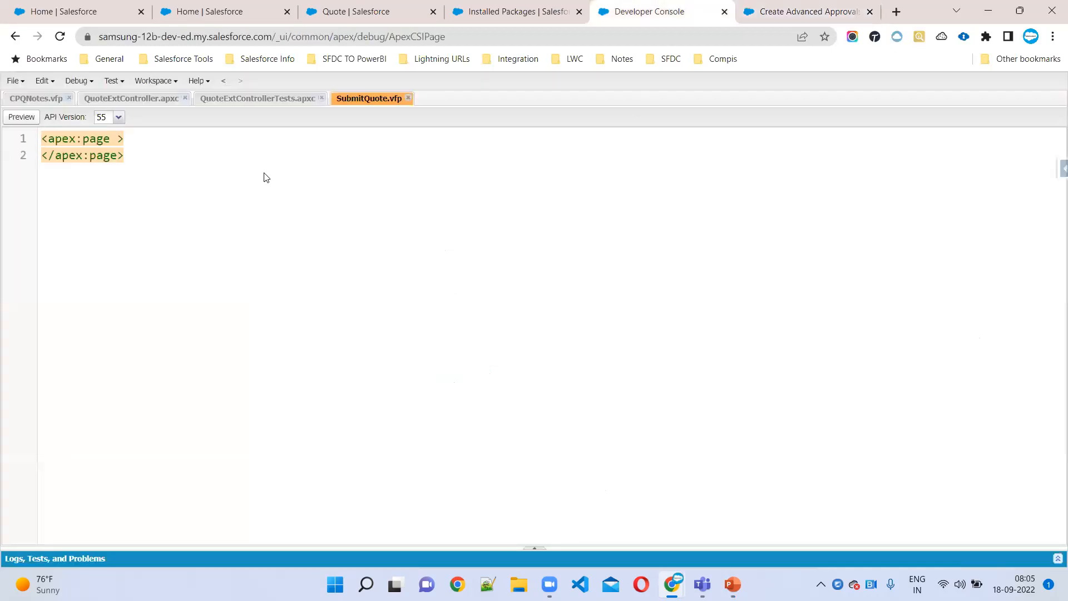
drag(141, 156, 2, 138)
key(ctrl+v)
key(ctrl+s)
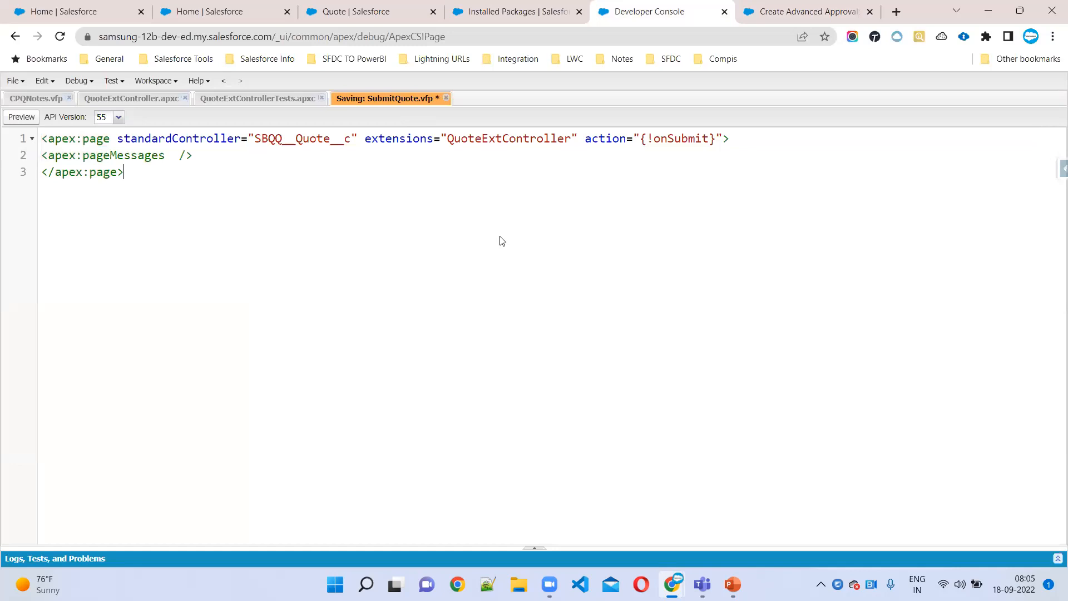
Examine the action attribute, the onSubmit call and the apex:pageMessages tag in the SubmitQuote page
double_click(601, 139)
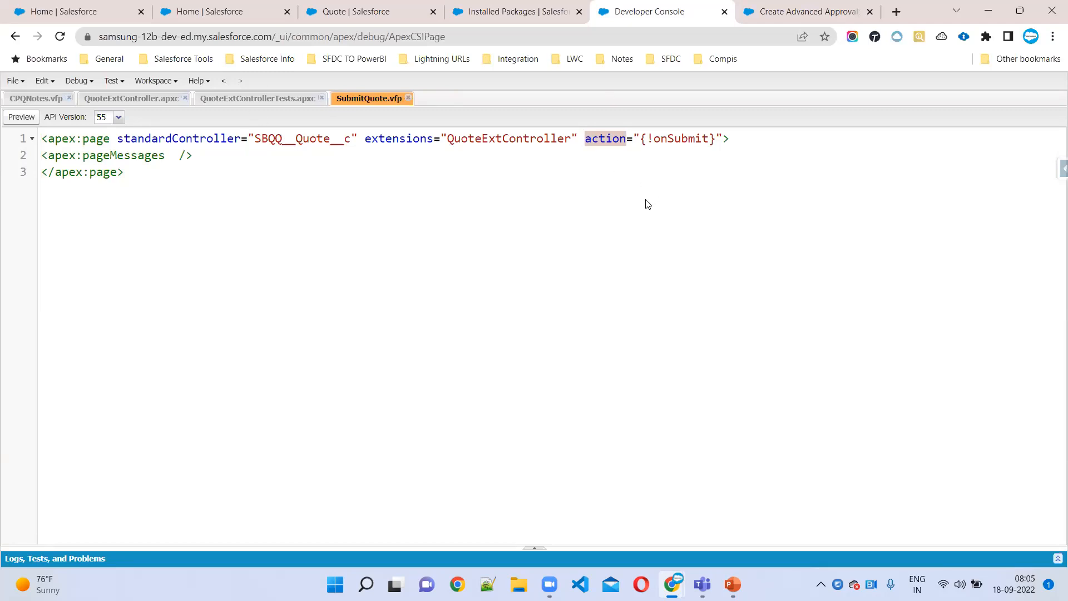
drag(43, 138, 145, 196)
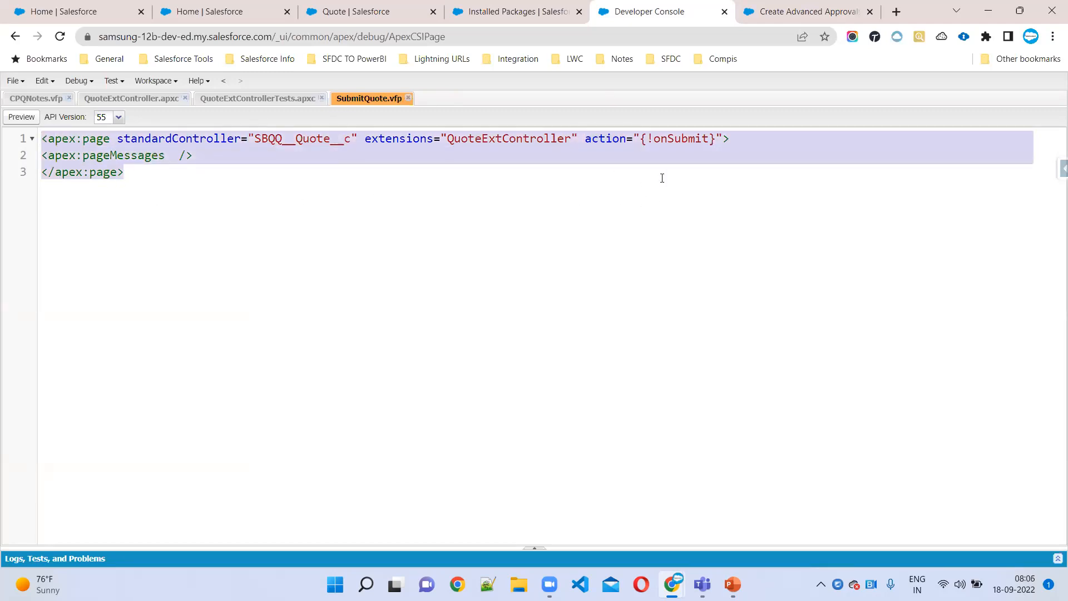
double_click(670, 139)
drag(197, 156, 17, 159)
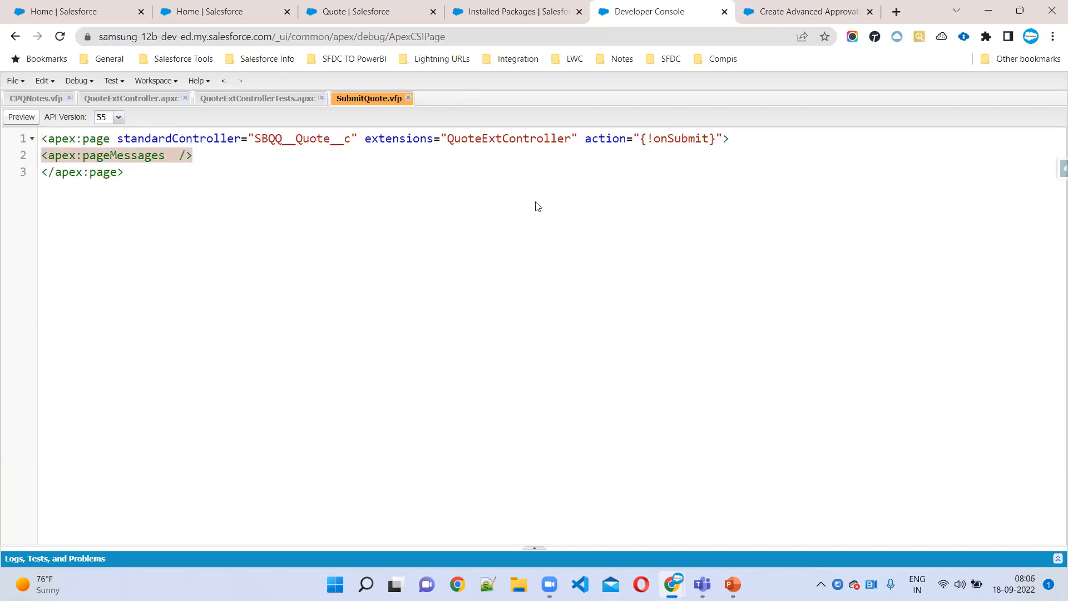
Copy the label RecallQuote from the help article's instructions for the recall Visualforce page
click(790, 14)
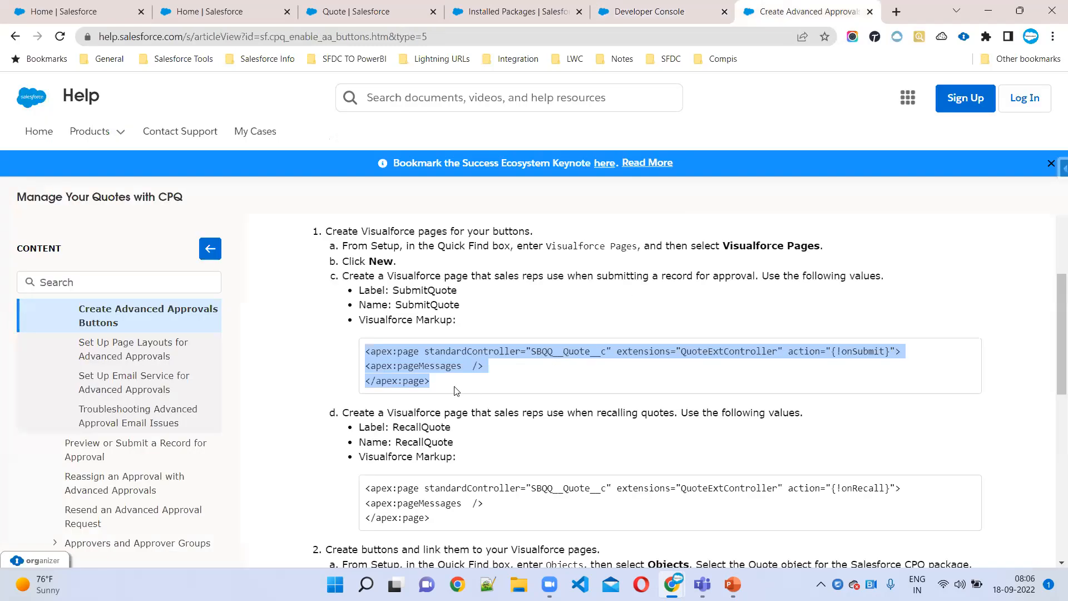
scroll(456, 391, down, 3)
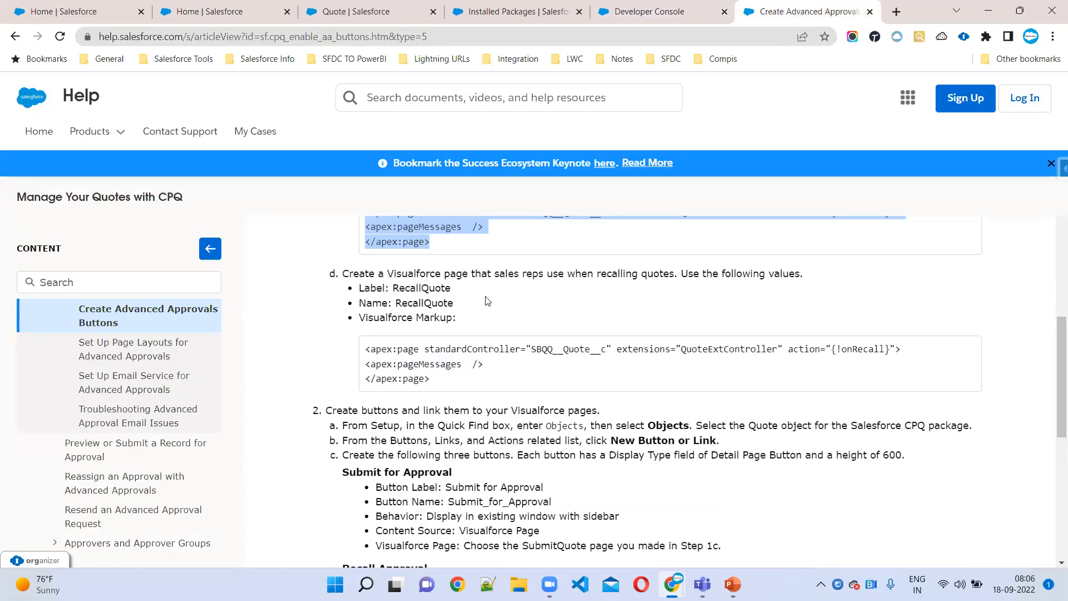
double_click(409, 289)
key(ctrl+c)
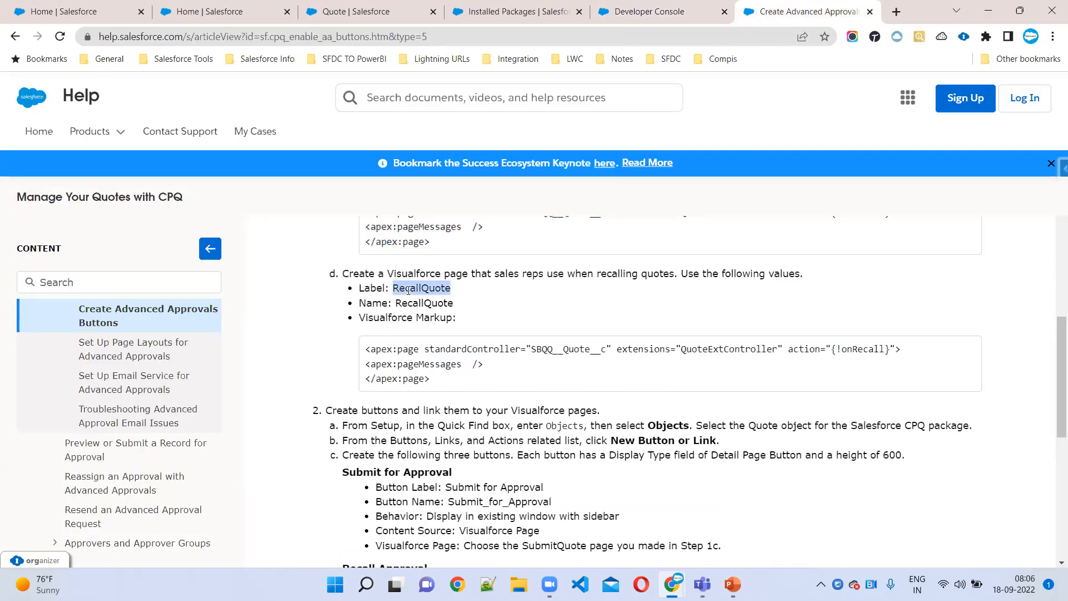
Create a new Visualforce page named RecallQuote in the Developer Console
click(631, 12)
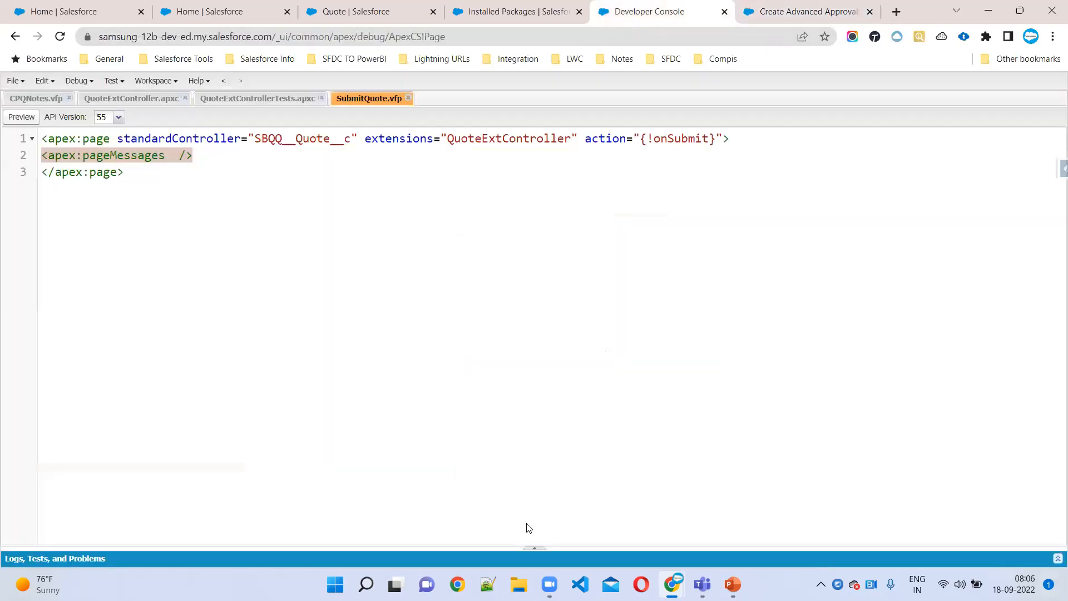
click(22, 82)
mouse_move(119, 100)
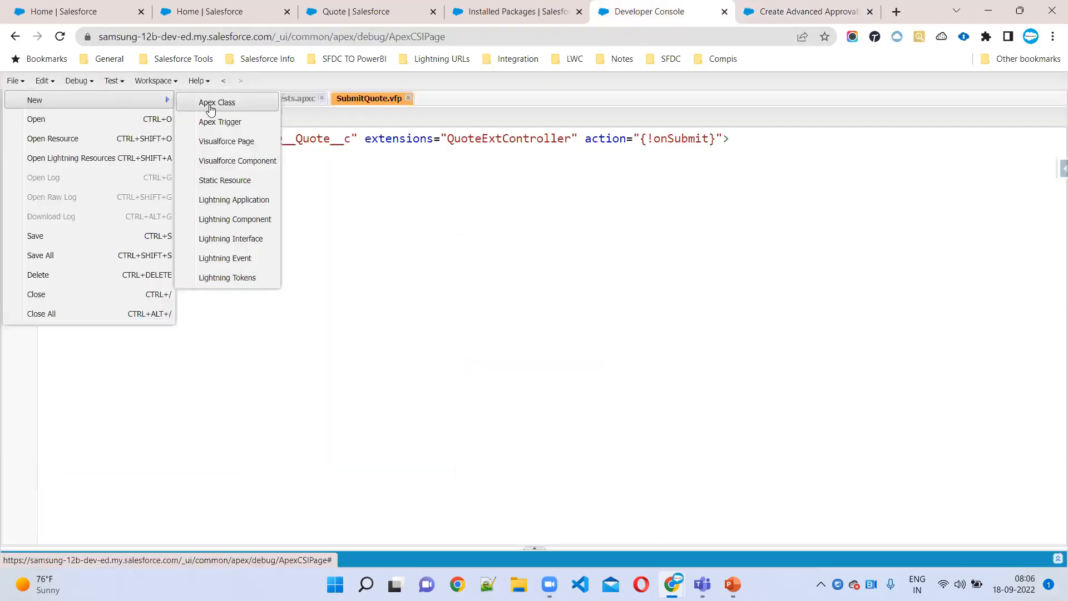
click(215, 141)
key(ctrl+v)
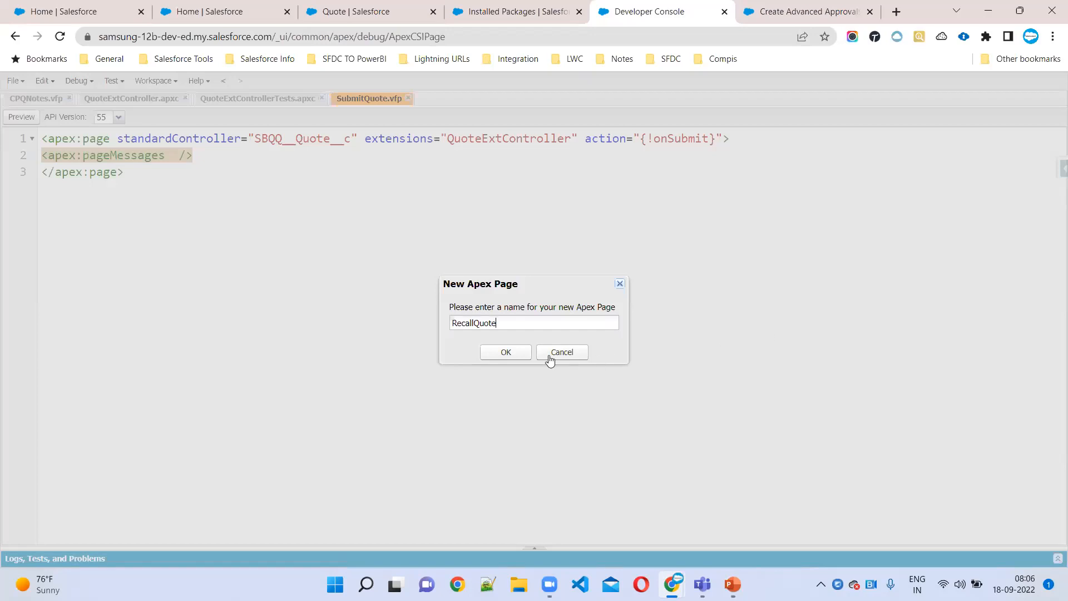
click(506, 352)
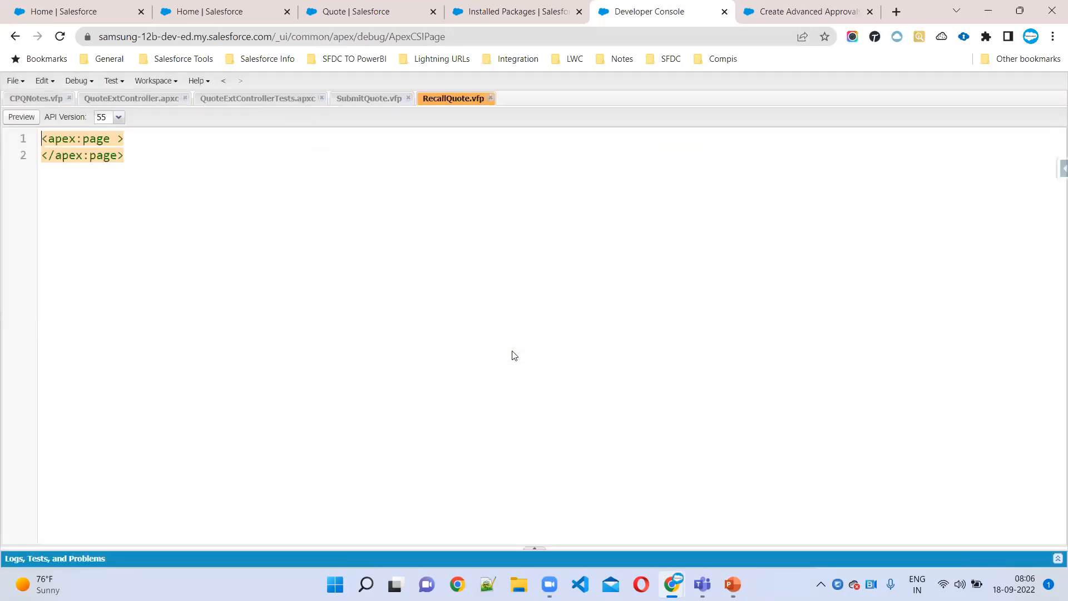
Copy the full onRecall Visualforce markup for the RecallQuote page from the help article
click(789, 8)
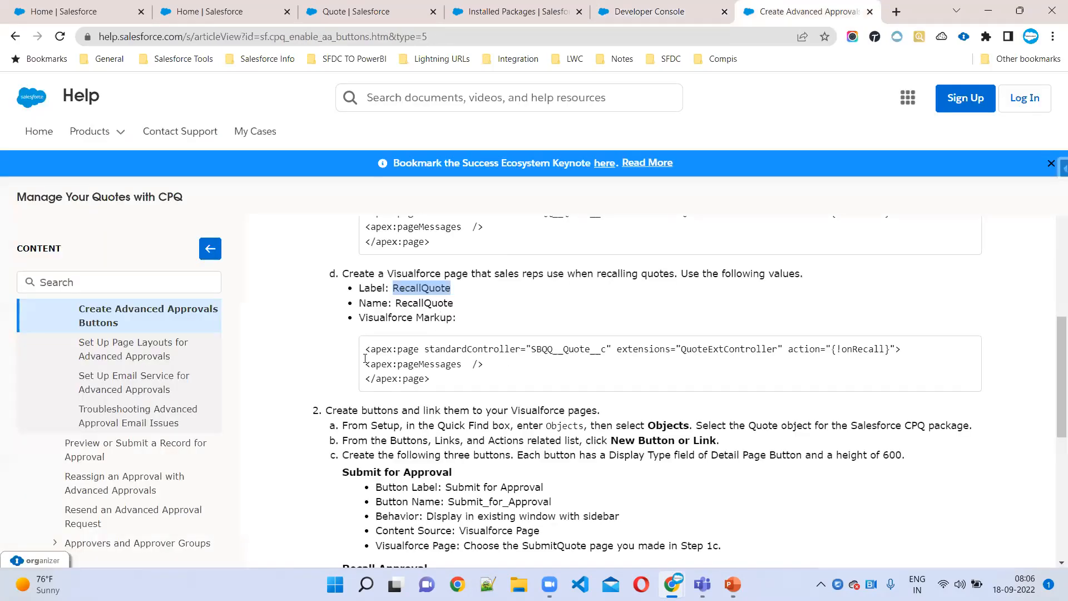
double_click(466, 350)
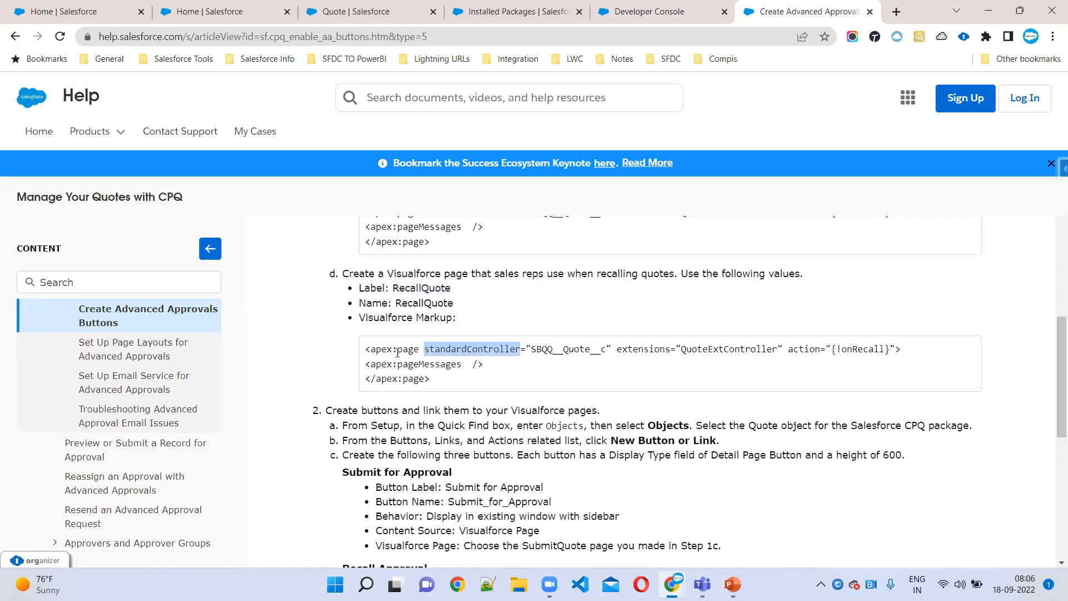
drag(366, 349, 453, 389)
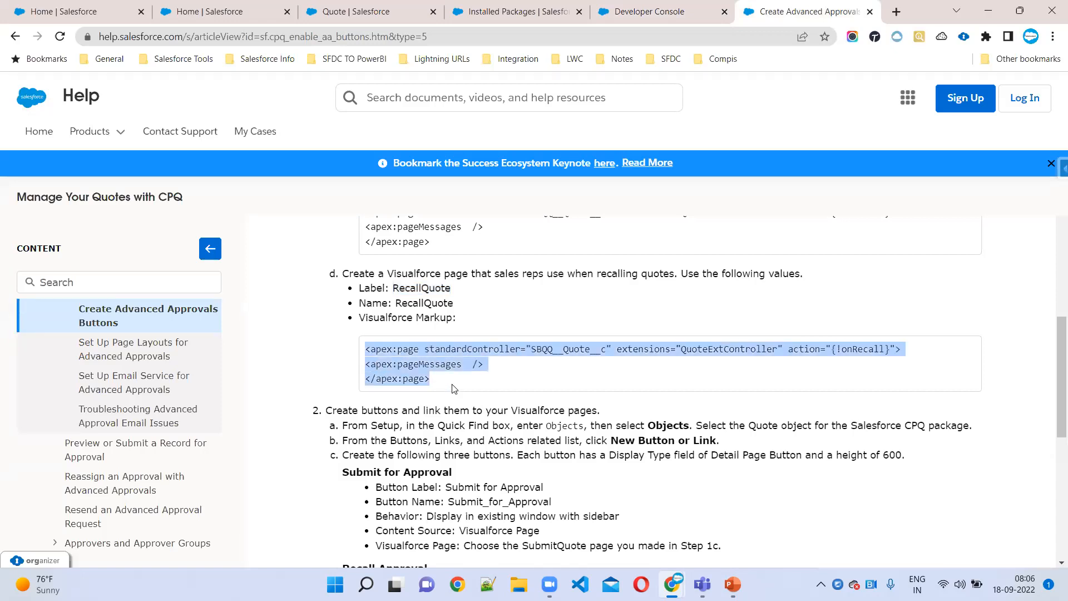
key(ctrl+plus)
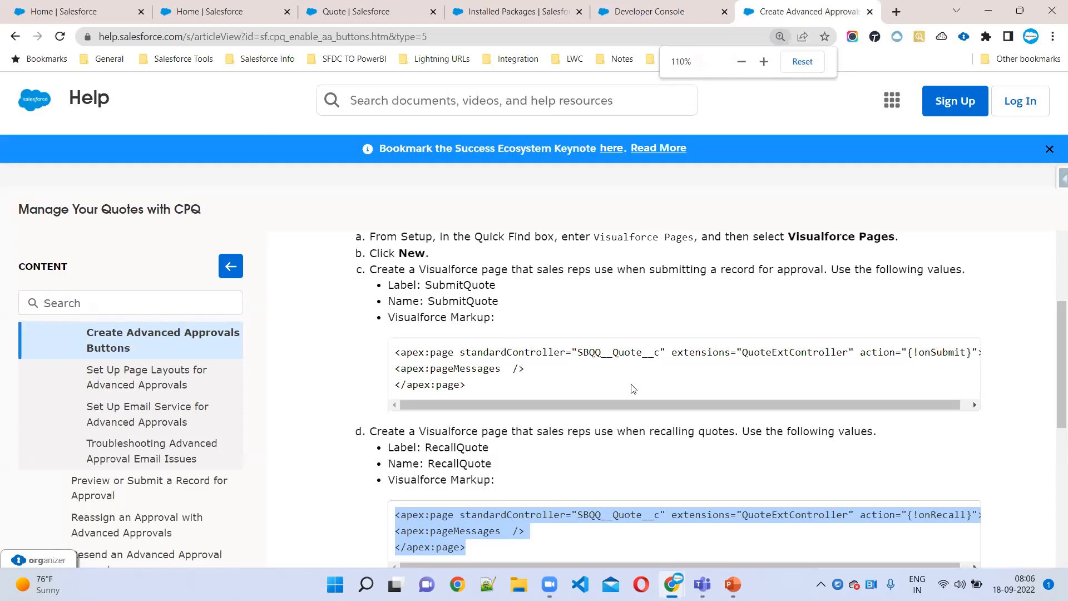
click(780, 39)
click(803, 61)
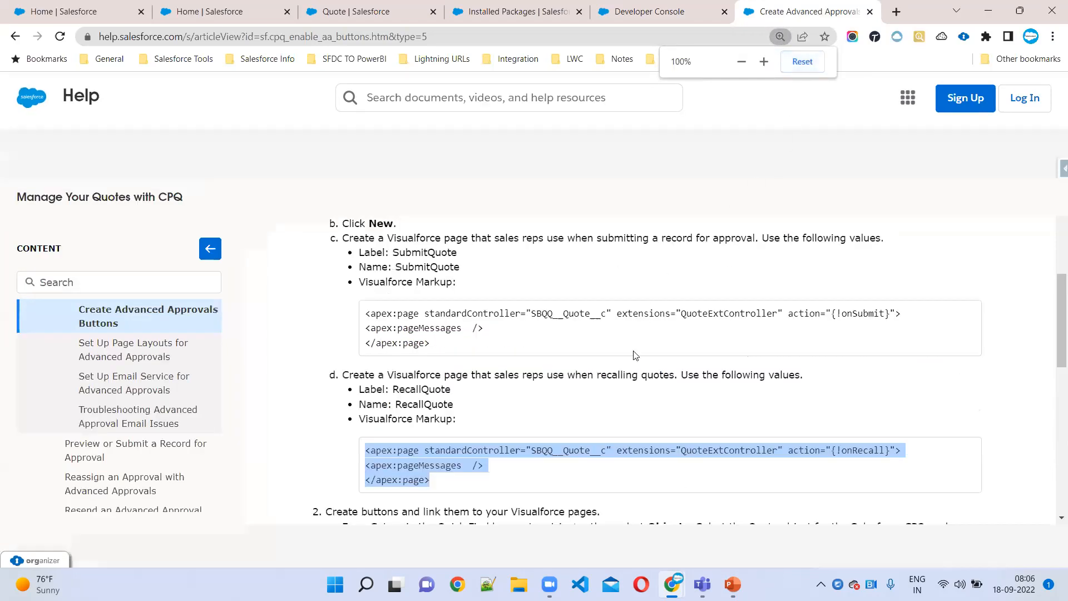
drag(440, 490, 363, 455)
key(ctrl+c)
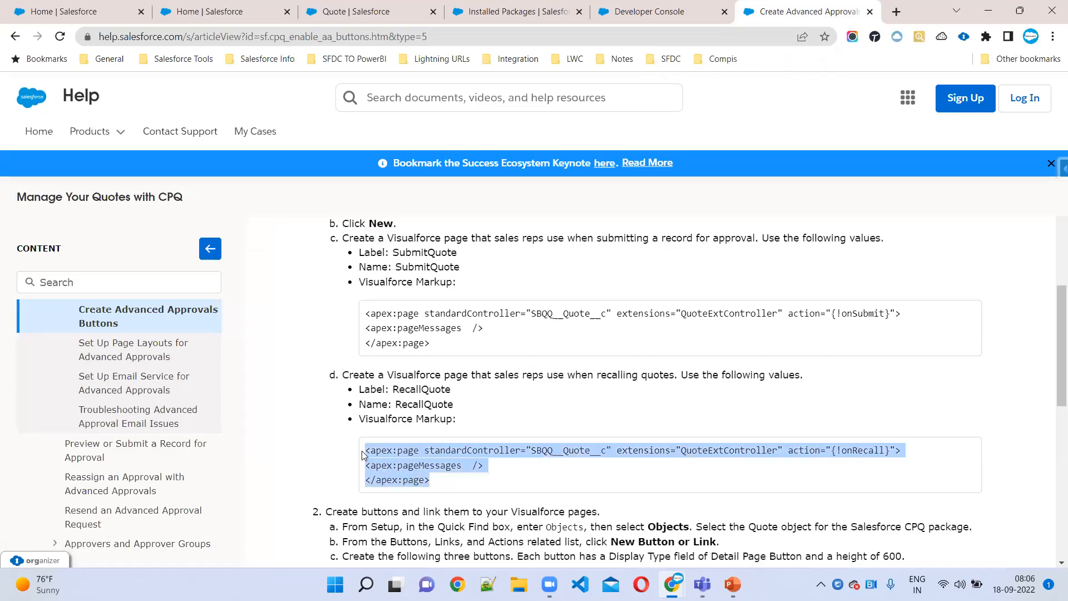
Replace the RecallQuote page's default markup in the Developer Console with the copied onRecall markup and save it
click(648, 11)
click(201, 163)
key(ctrl+a)
key(ctrl+v)
key(ctrl+s)
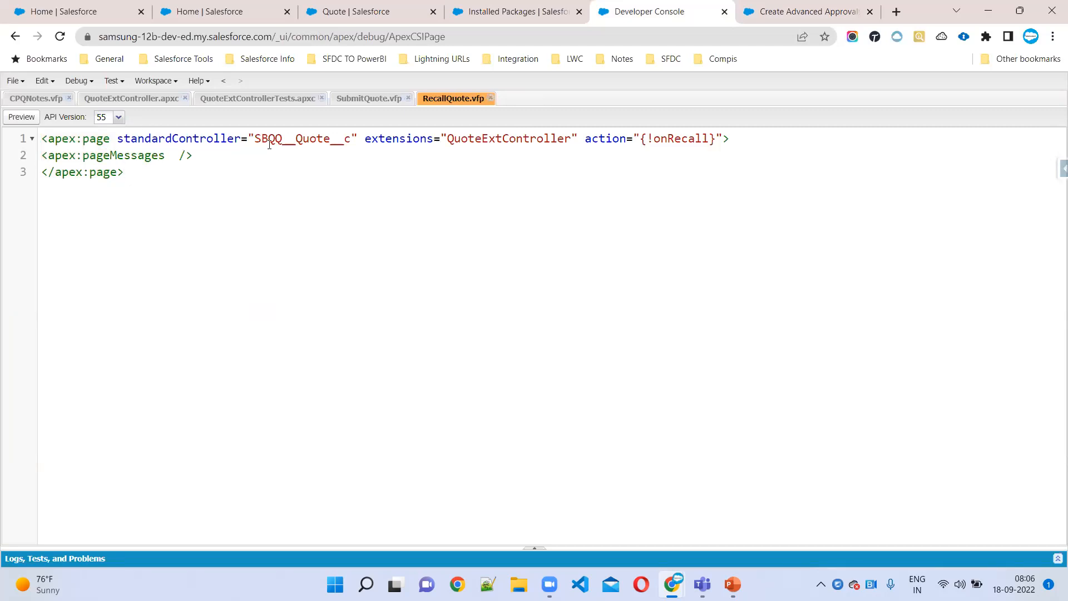
Examine the RecallQuote page's markup, especially the SBQQ__Quote__c standard controller
double_click(293, 141)
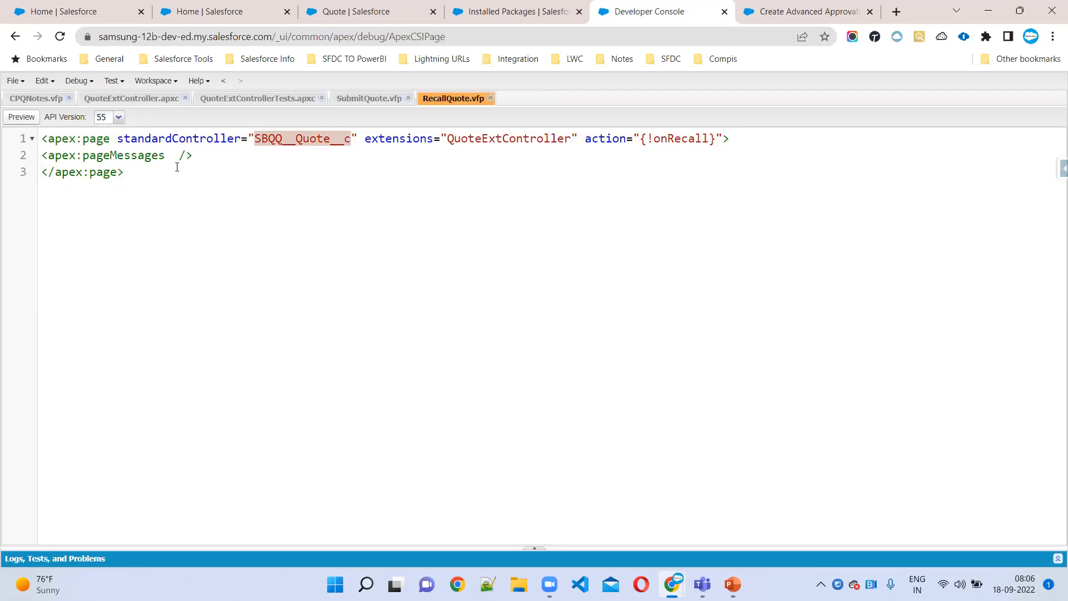
drag(137, 171, 70, 147)
key(ctrl+a)
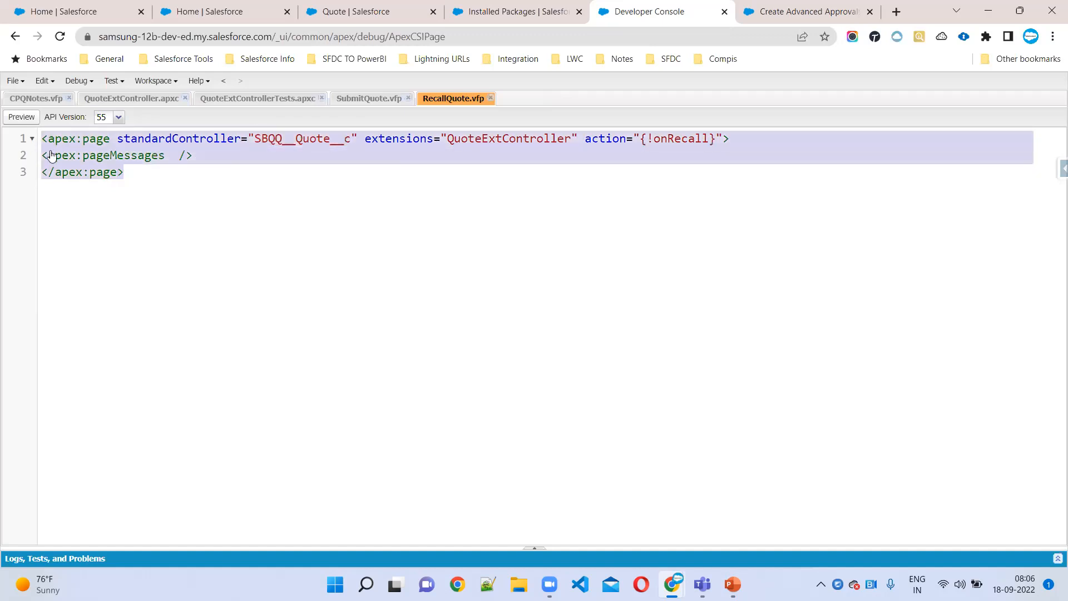
click(290, 136)
double_click(289, 136)
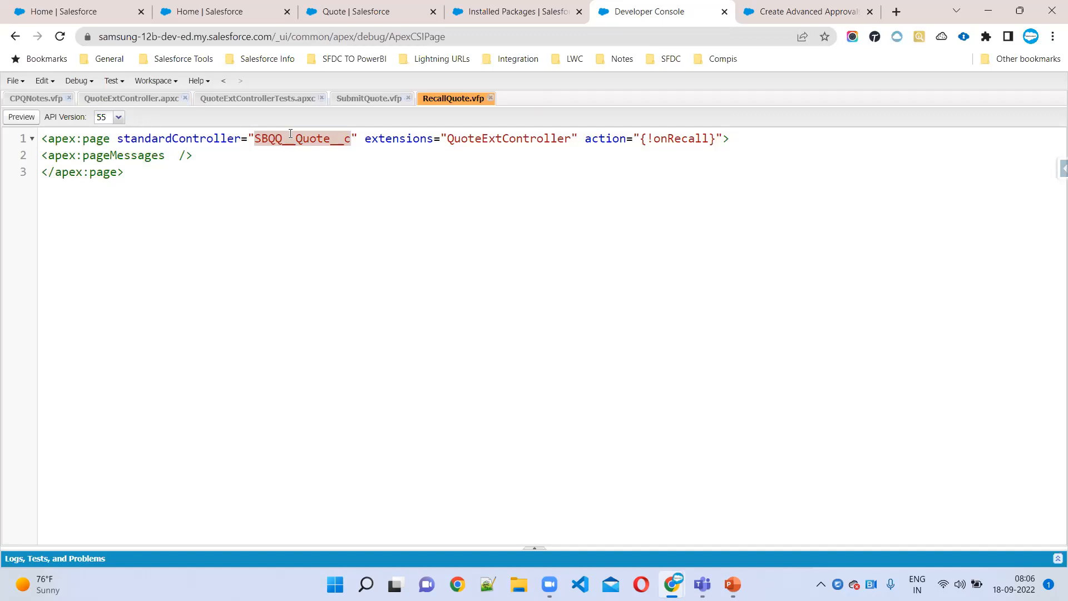
double_click(296, 130)
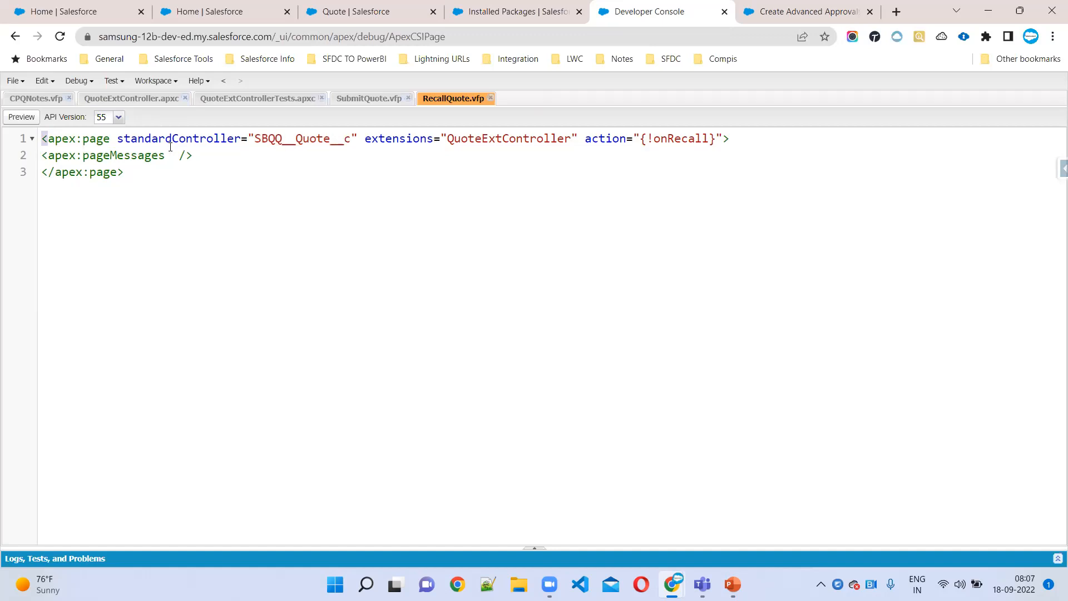
Compare the SubmitQuote and RecallQuote markup in the help article, including the SBQQ__Quote__c standard controller
click(760, 14)
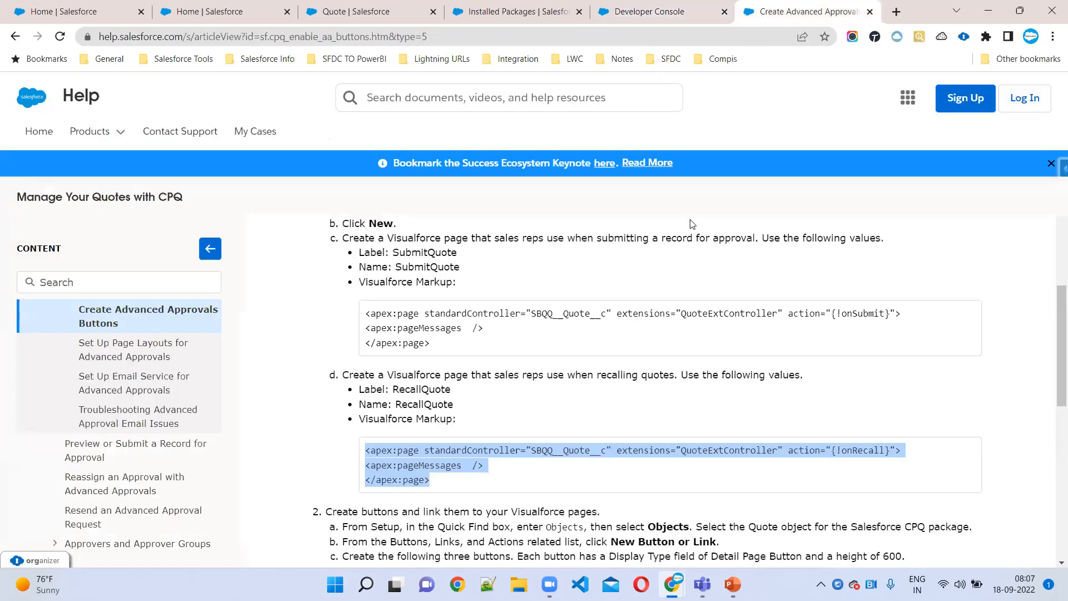
scroll(574, 342, down, 3)
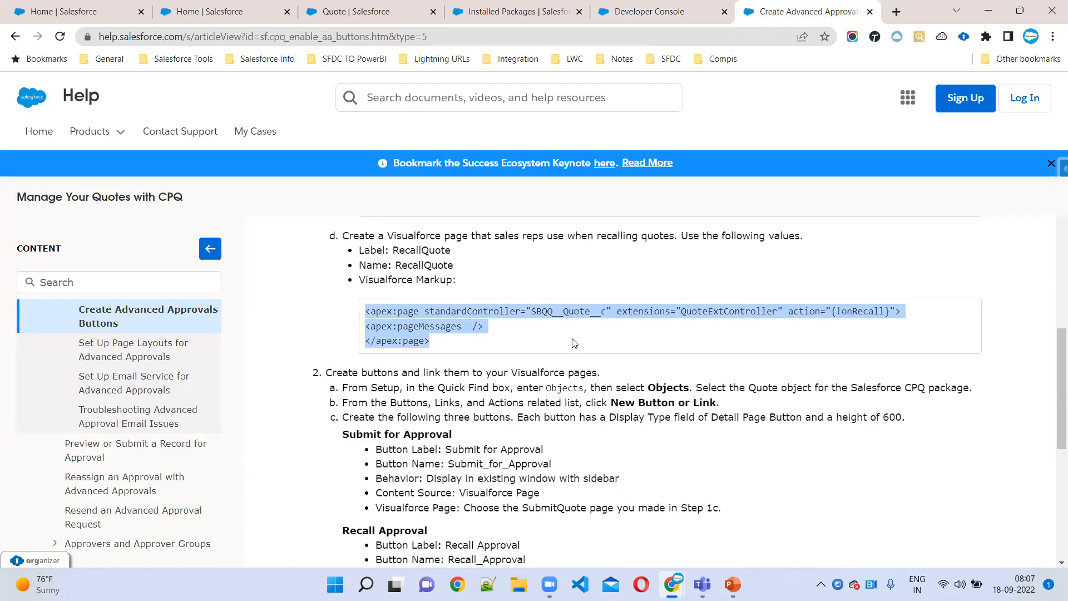
click(475, 342)
scroll(474, 342, up, 3)
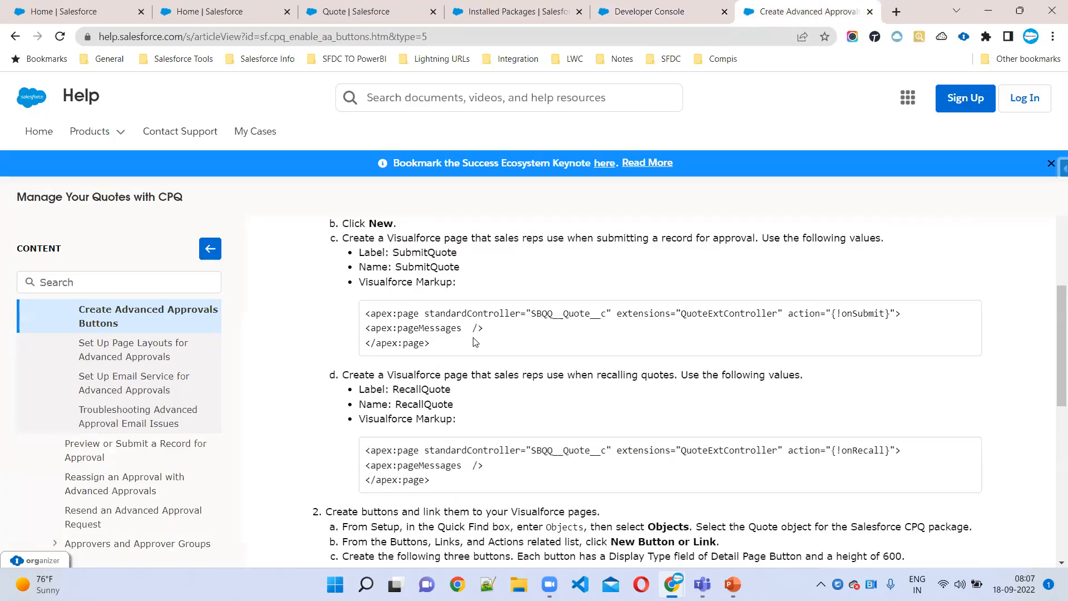
drag(381, 316, 434, 481)
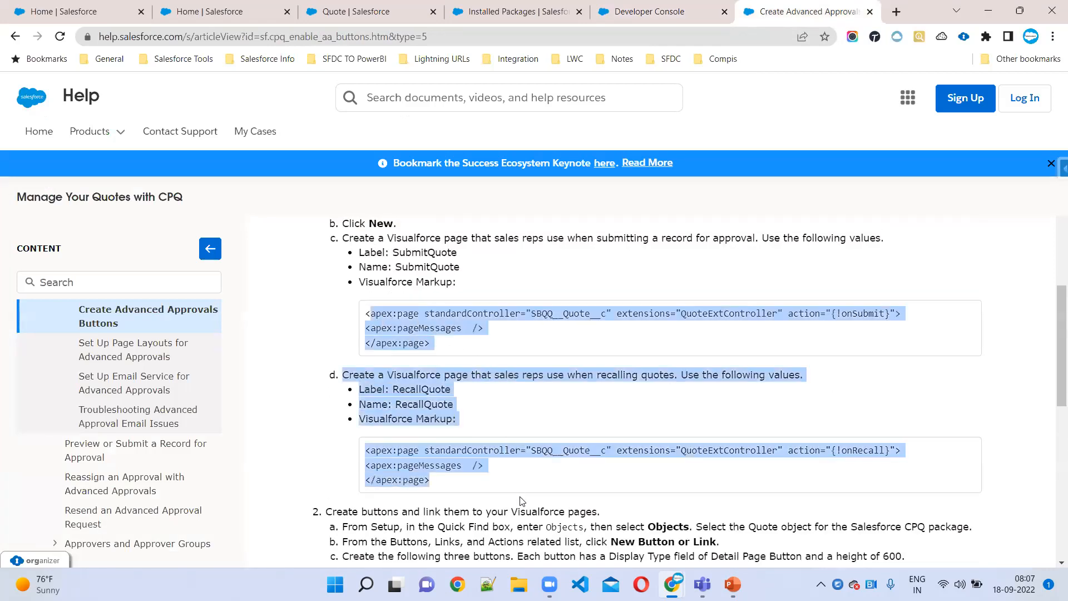
click(562, 309)
double_click(557, 313)
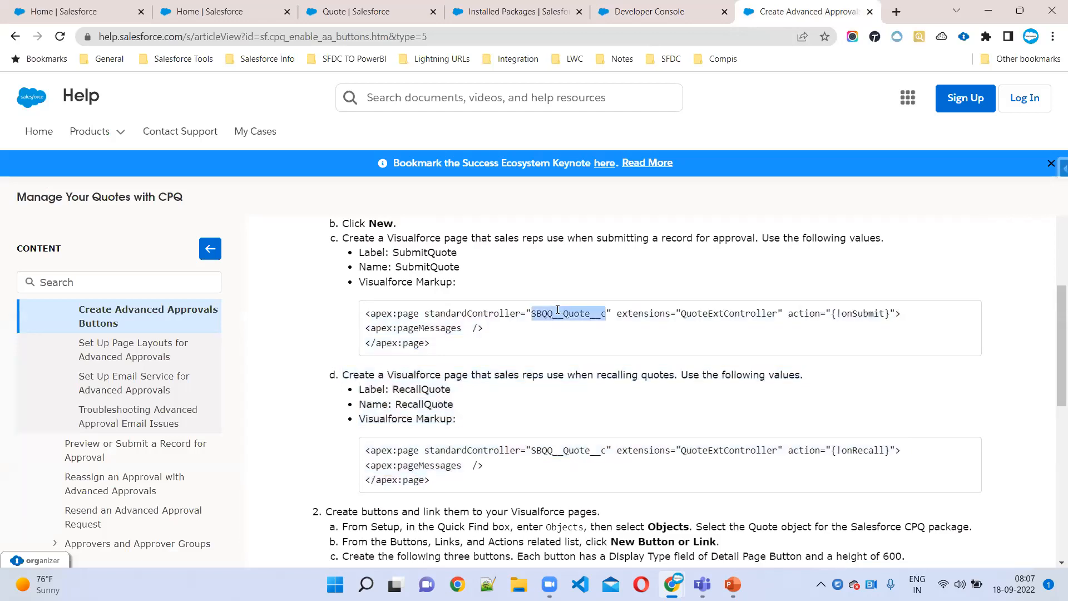
Read the help article's instructions for creating Quote buttons and linking them to the Visualforce pages
scroll(476, 398, down, 2)
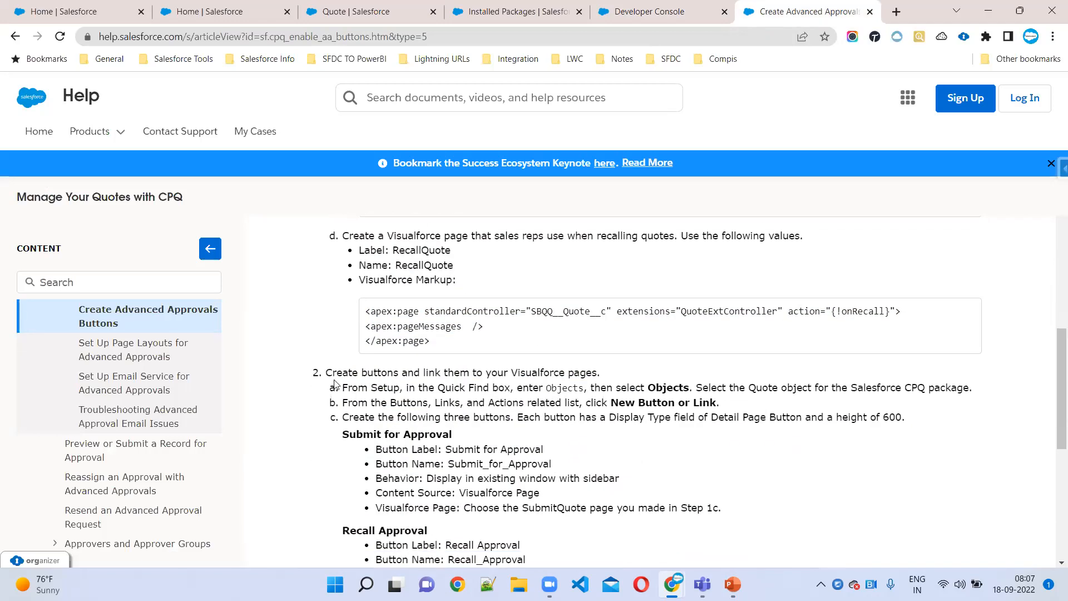
drag(327, 371, 517, 372)
click(517, 372)
double_click(665, 386)
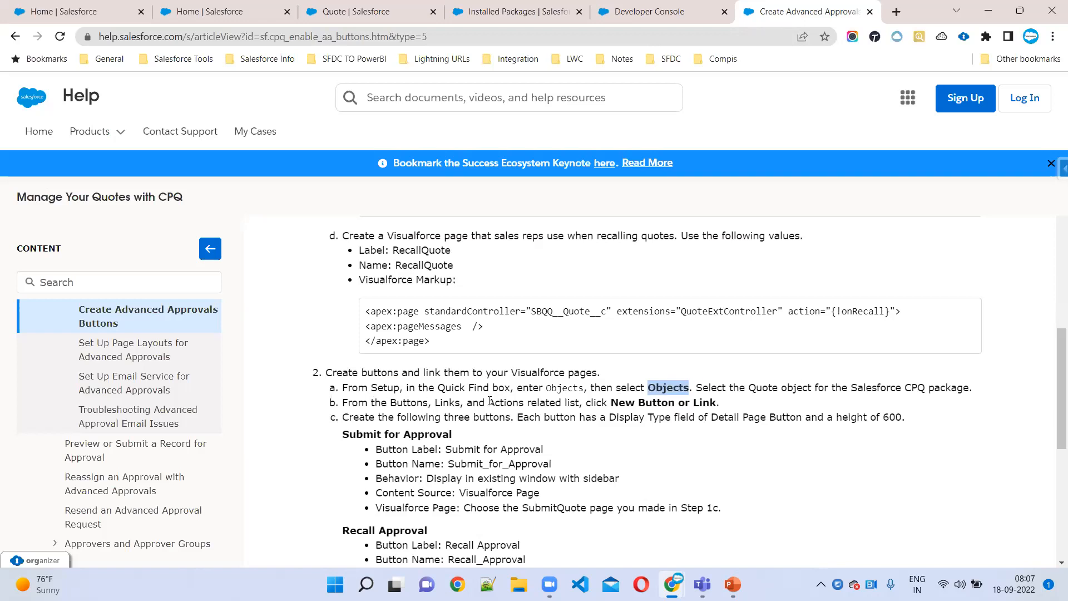
click(559, 402)
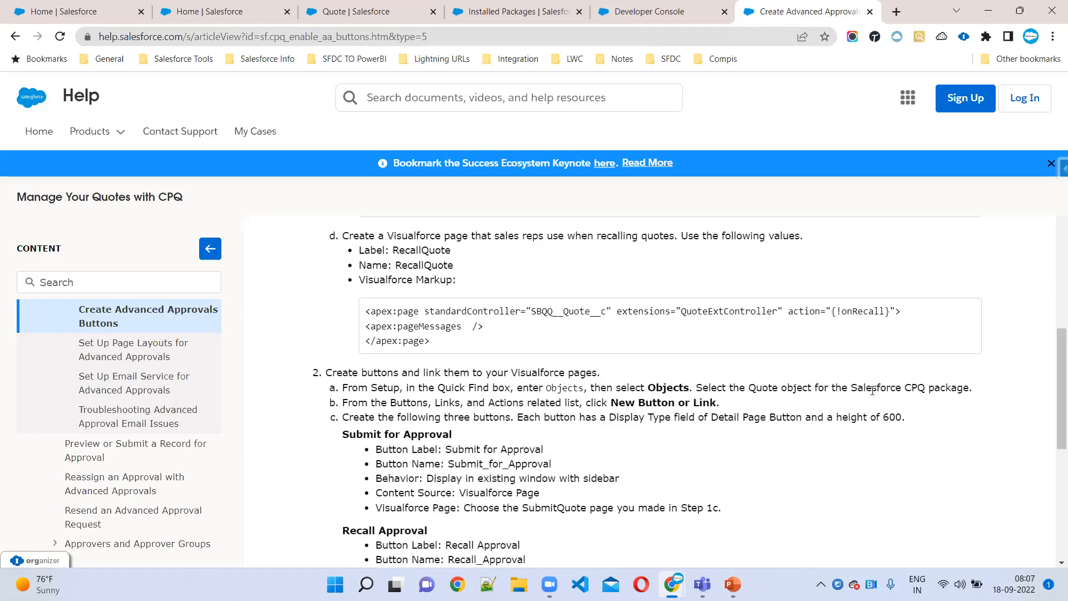
drag(612, 403, 764, 417)
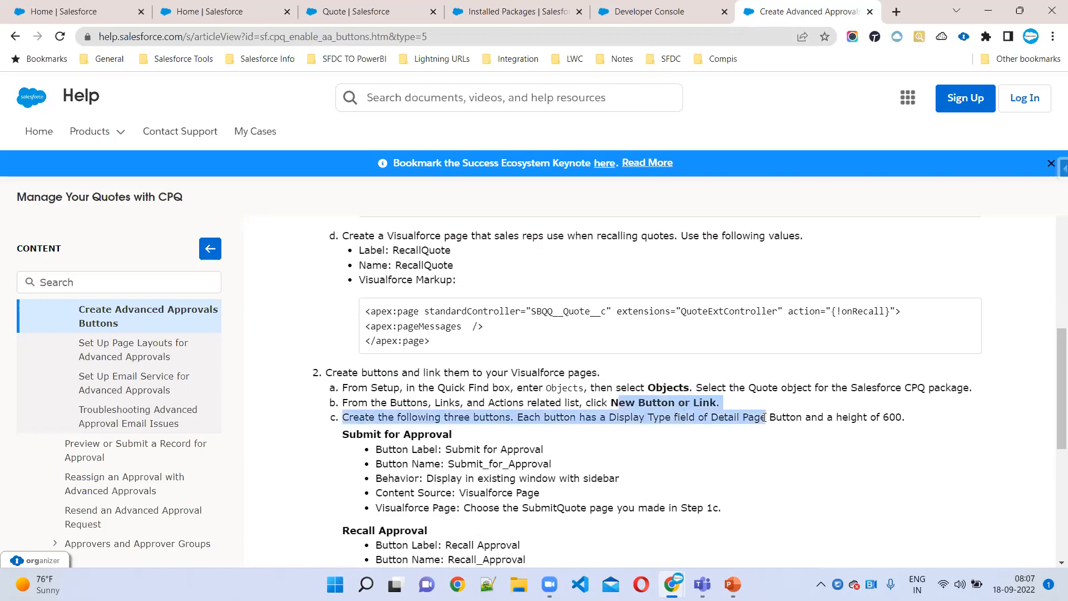
Try to open the Quote object's Buttons, Links, and Actions in Object Manager, retrying and reloading the page
click(333, 10)
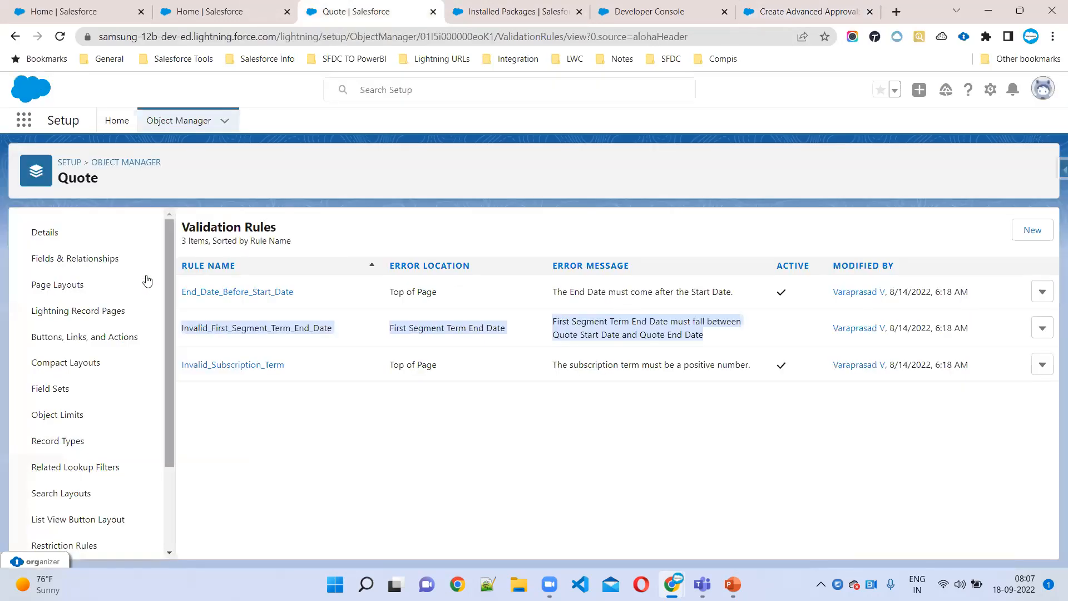
click(83, 338)
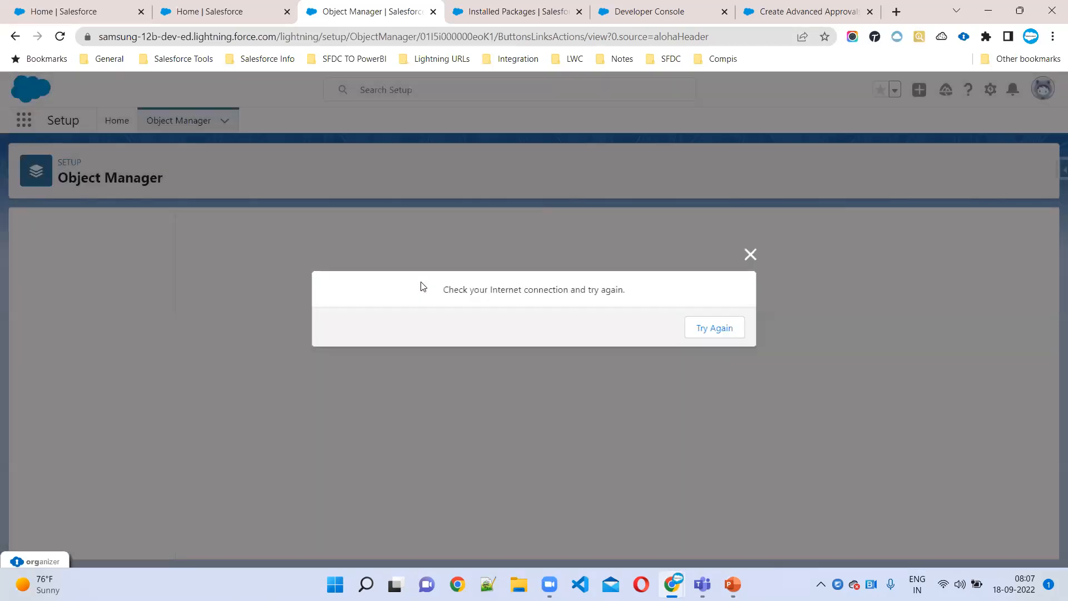
click(712, 331)
click(58, 36)
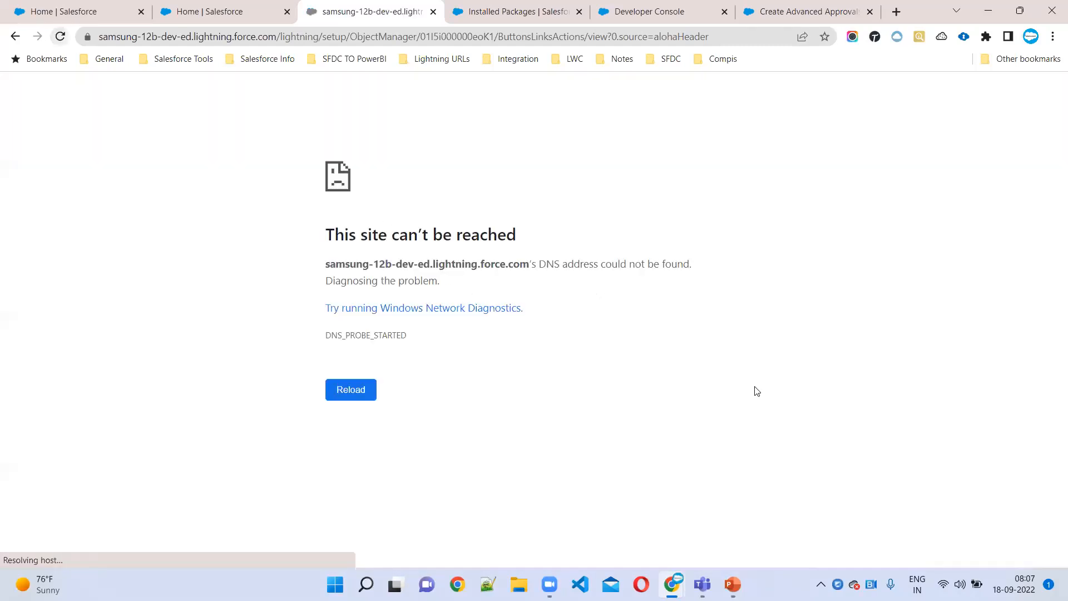
click(61, 38)
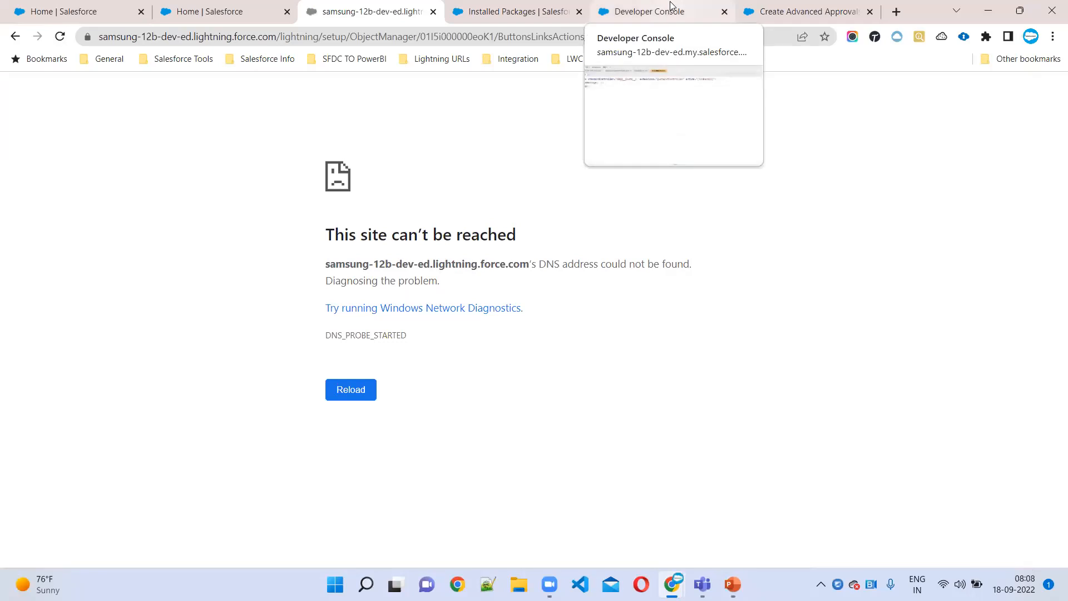
click(60, 37)
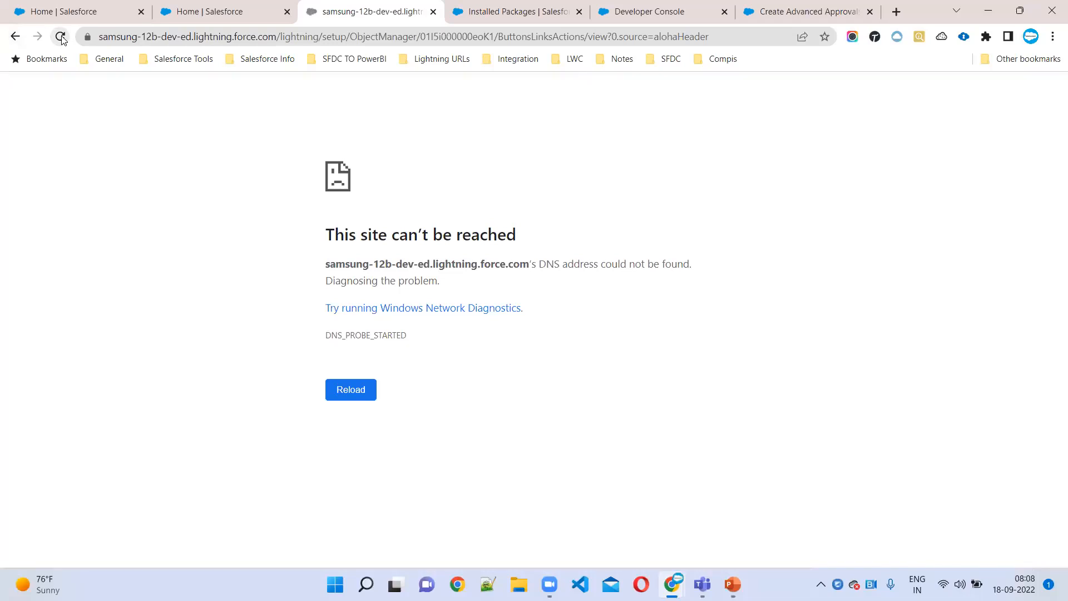
Open the Quote object's setup in a new browser tab from the Quotes list, closing the unreachable Object Manager tab
click(195, 9)
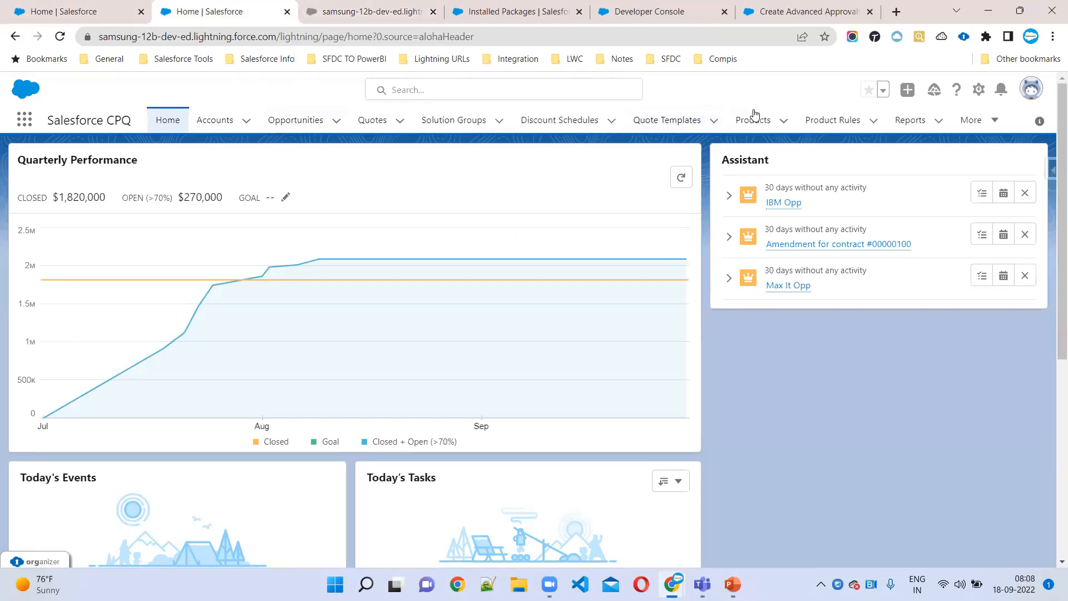
click(367, 120)
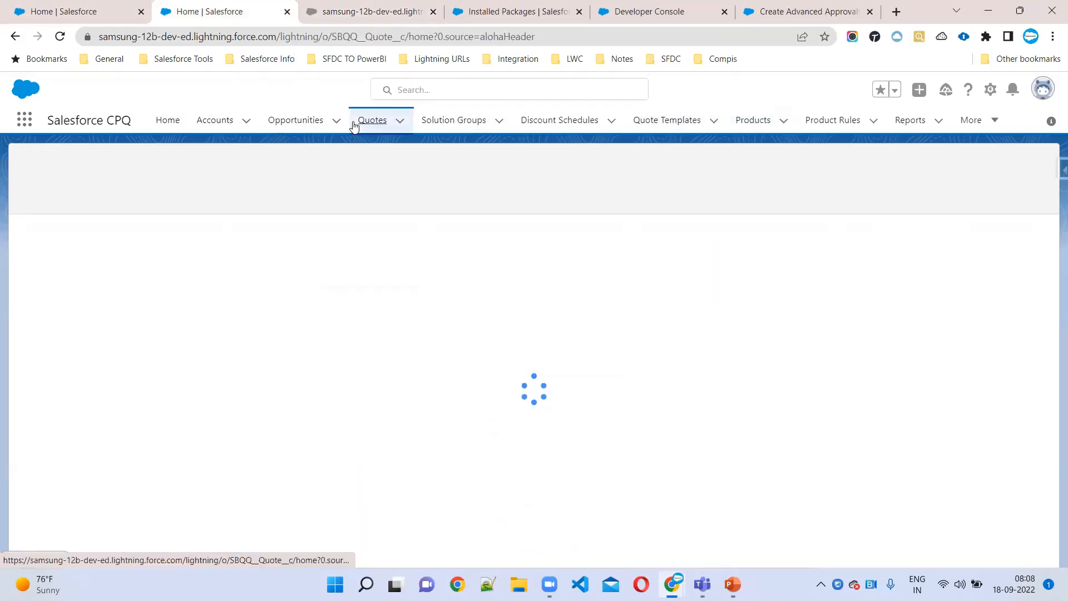
click(426, 11)
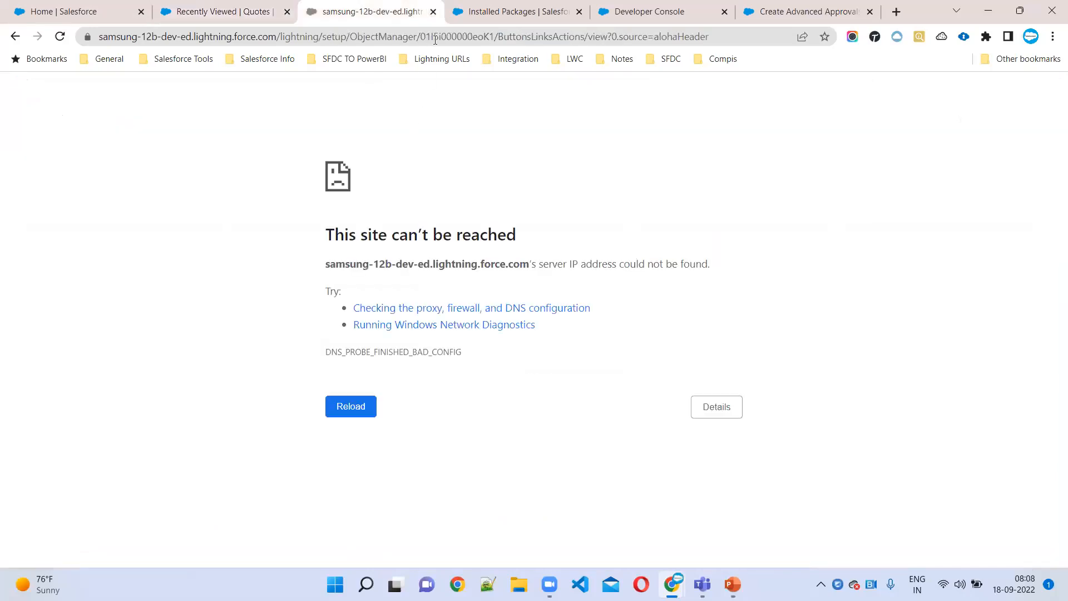
click(433, 12)
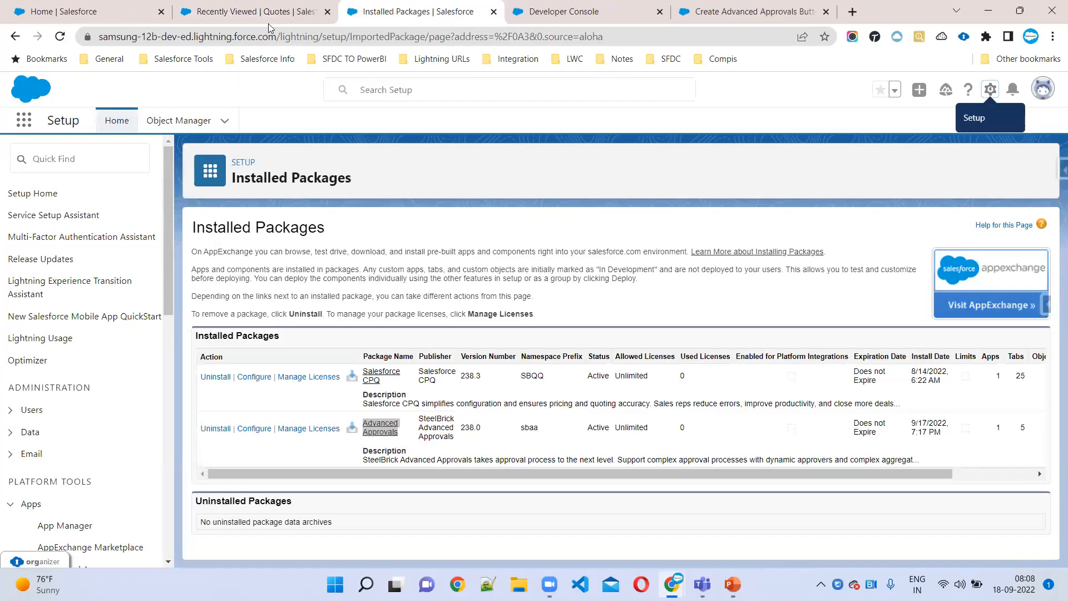
key(ctrl+shift+Tab)
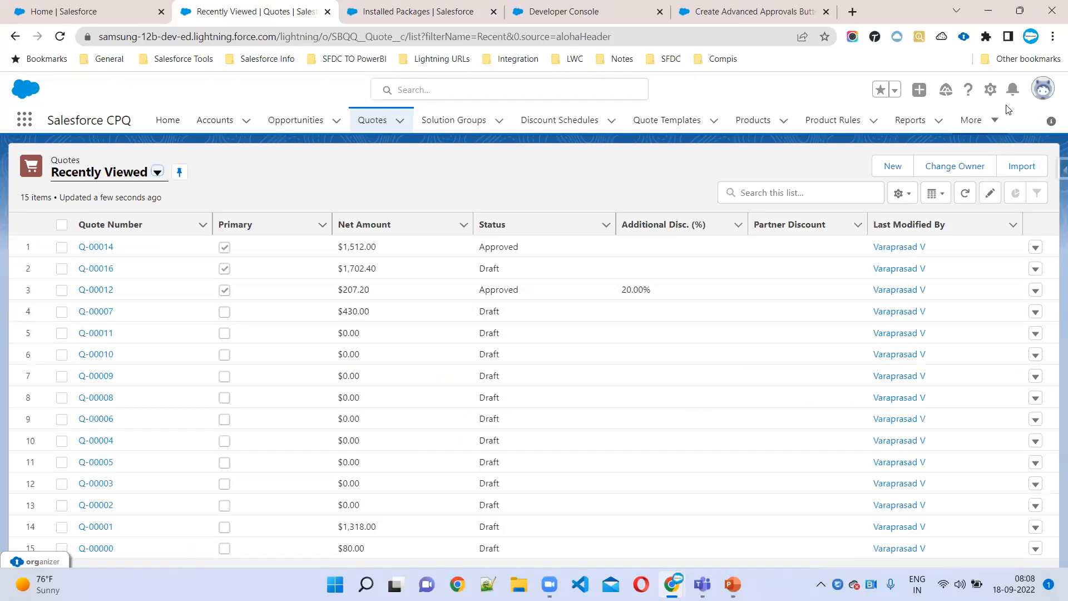
click(990, 90)
middle_click(915, 248)
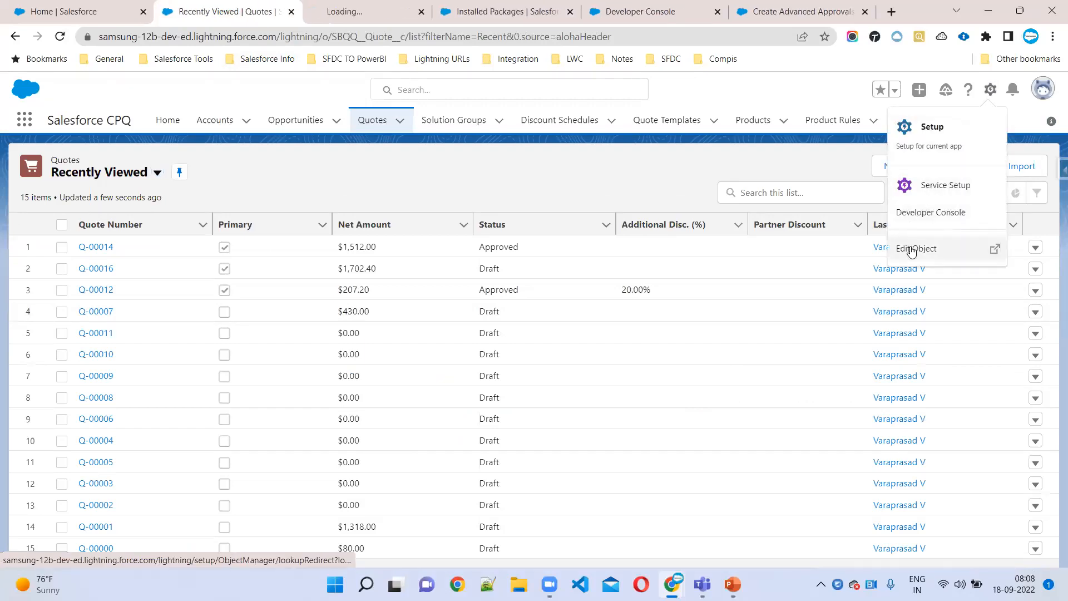
Start a new custom button or link from the Quote object's Buttons, Links, and Actions list
click(326, 12)
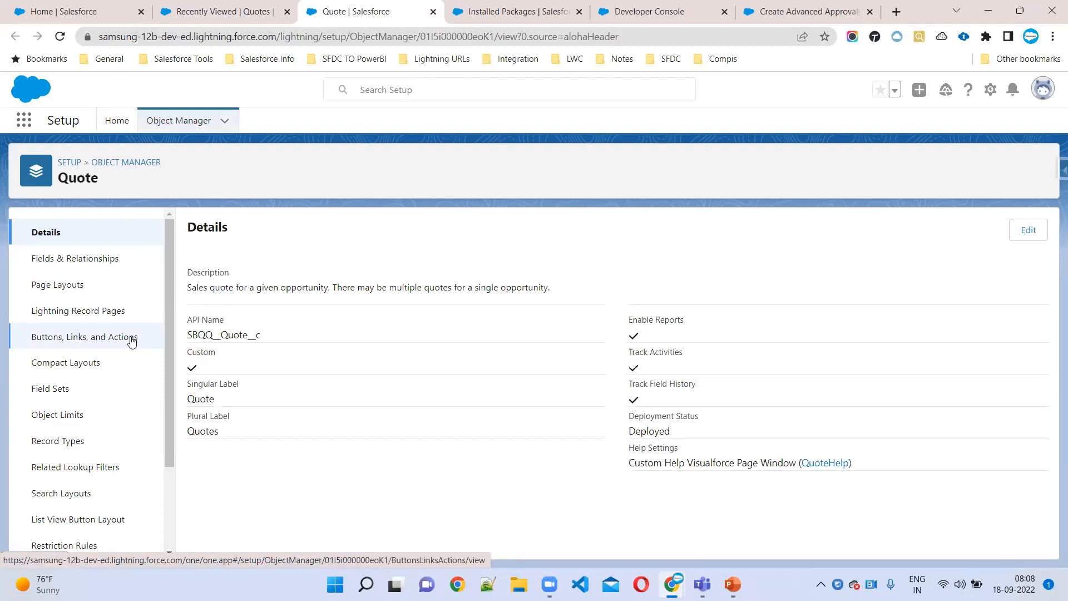
click(108, 335)
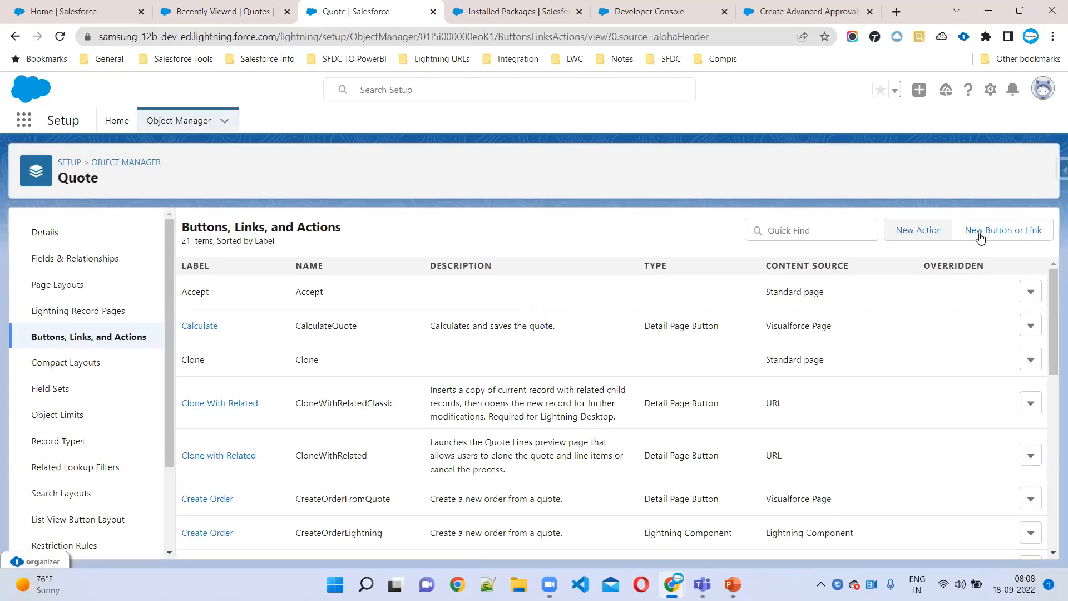
click(778, 11)
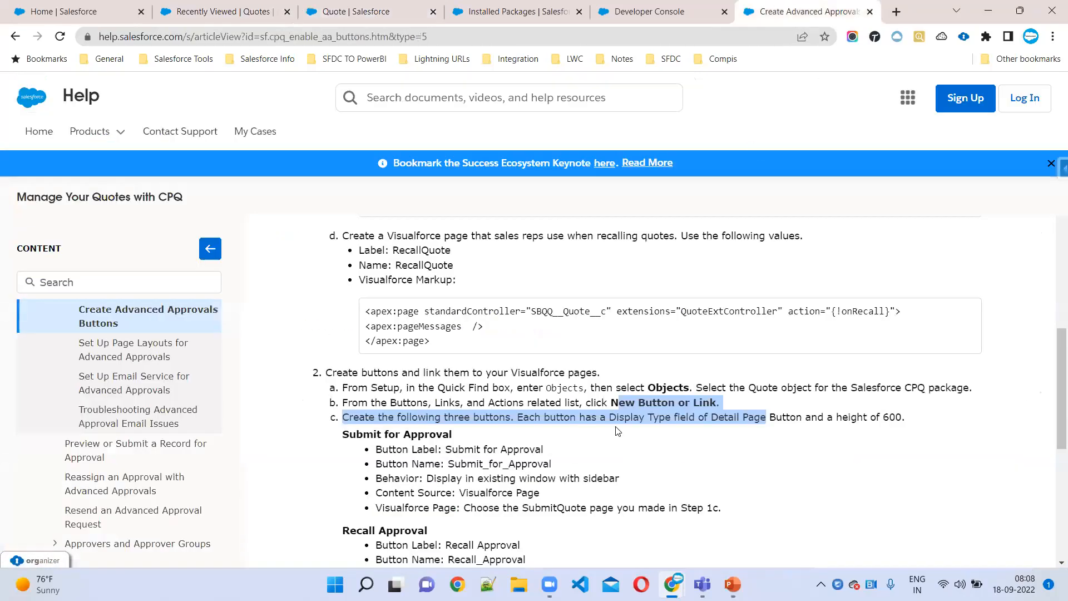
click(200, 13)
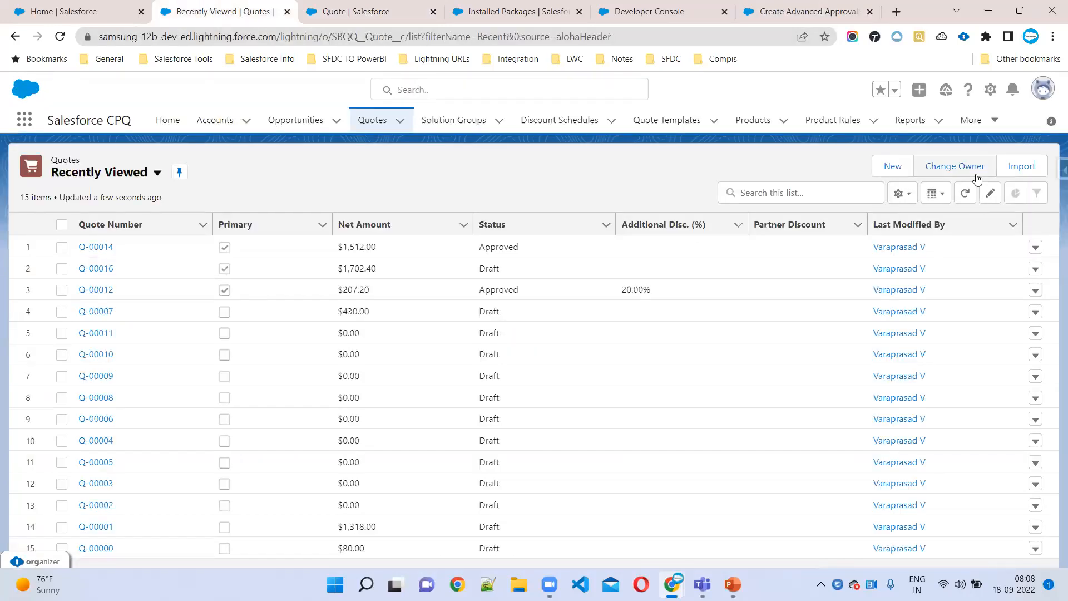
click(357, 10)
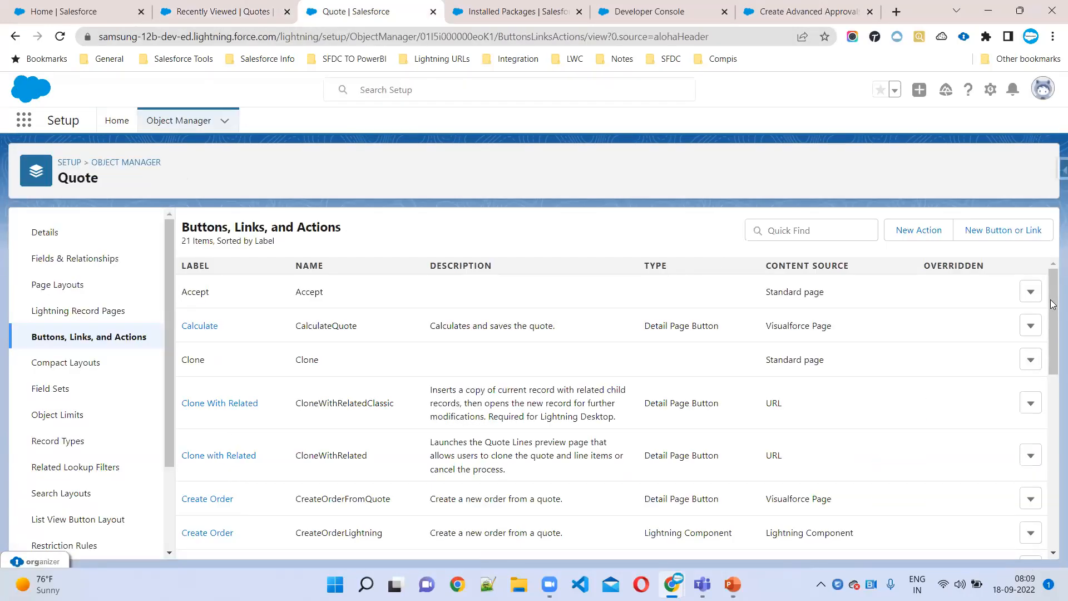
click(975, 240)
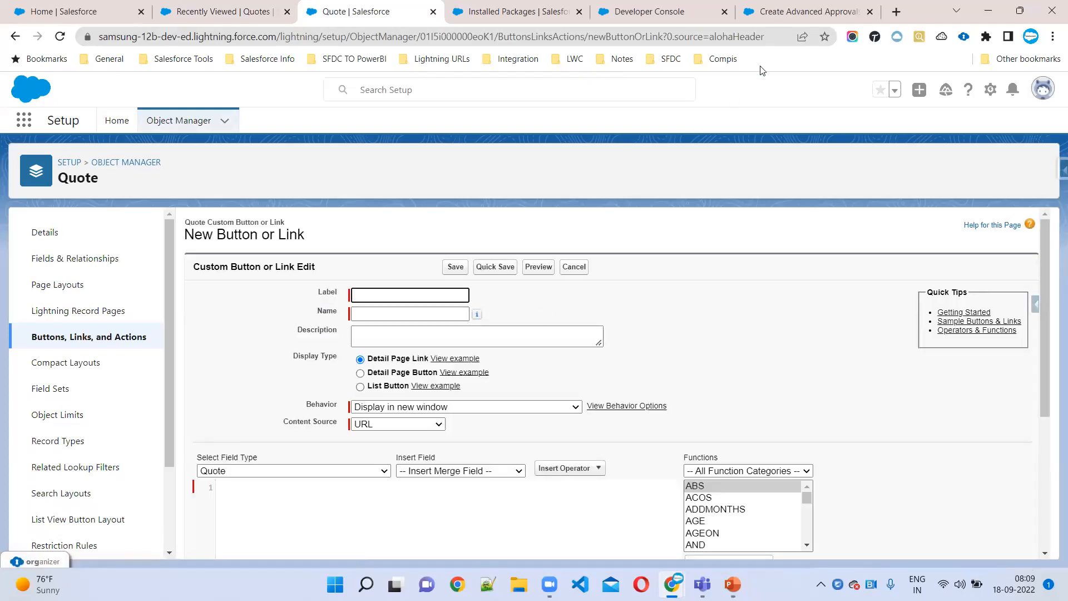
Copy the label "Submit for Approval" from the help article into the new Quote button's label
click(770, 12)
click(510, 451)
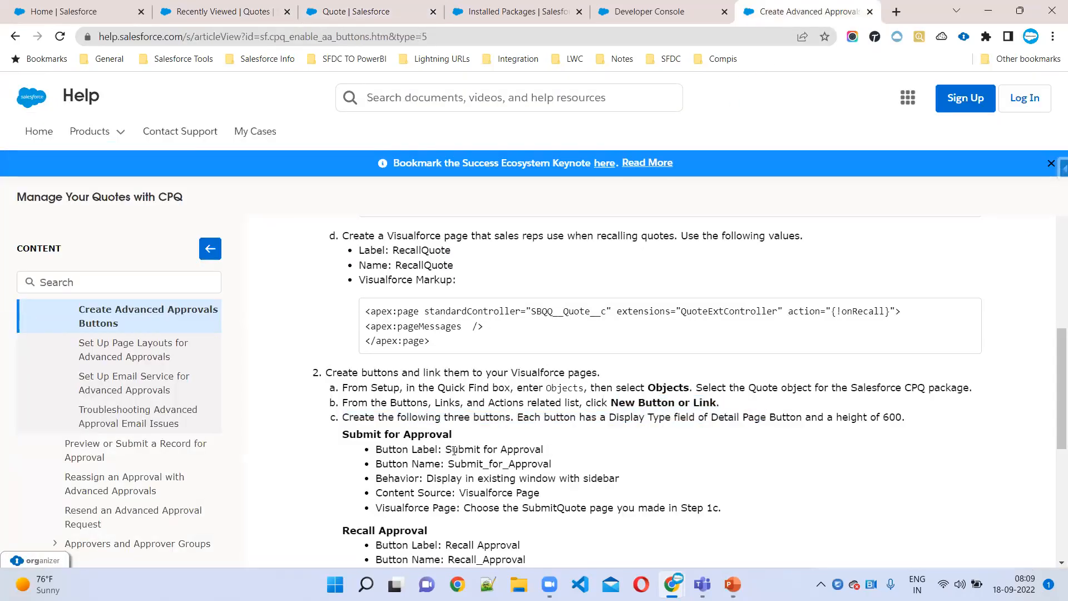
drag(446, 449, 543, 449)
key(ctrl+c)
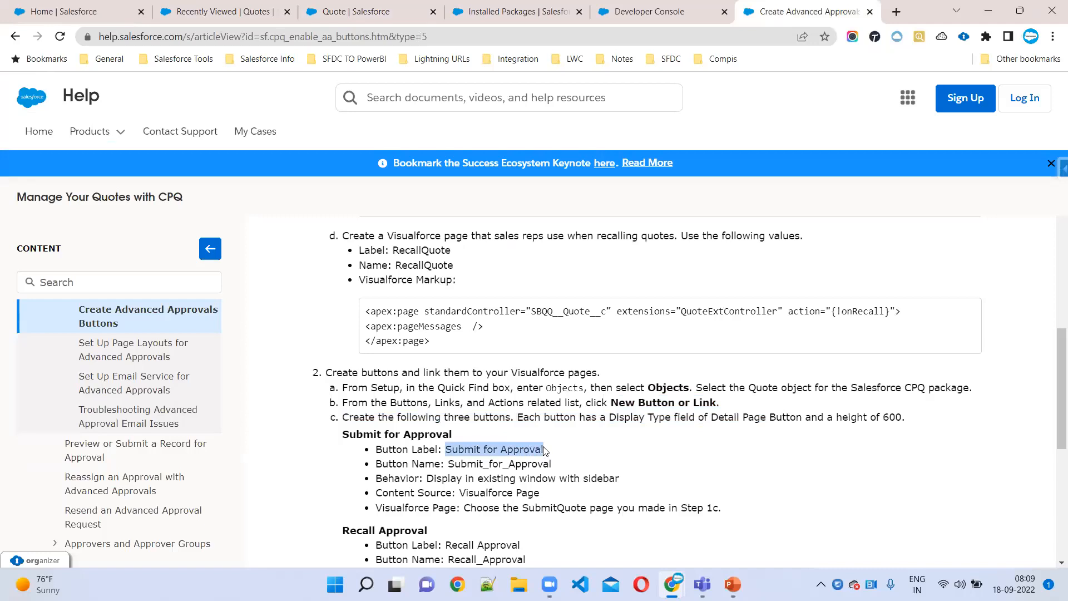
click(380, 11)
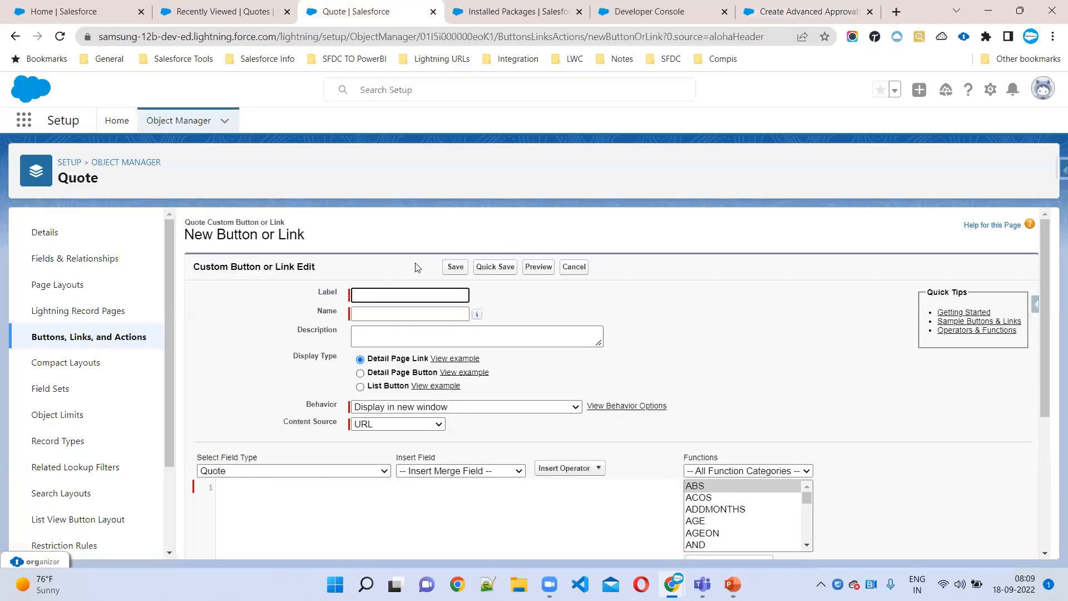
click(386, 294)
key(ctrl+v)
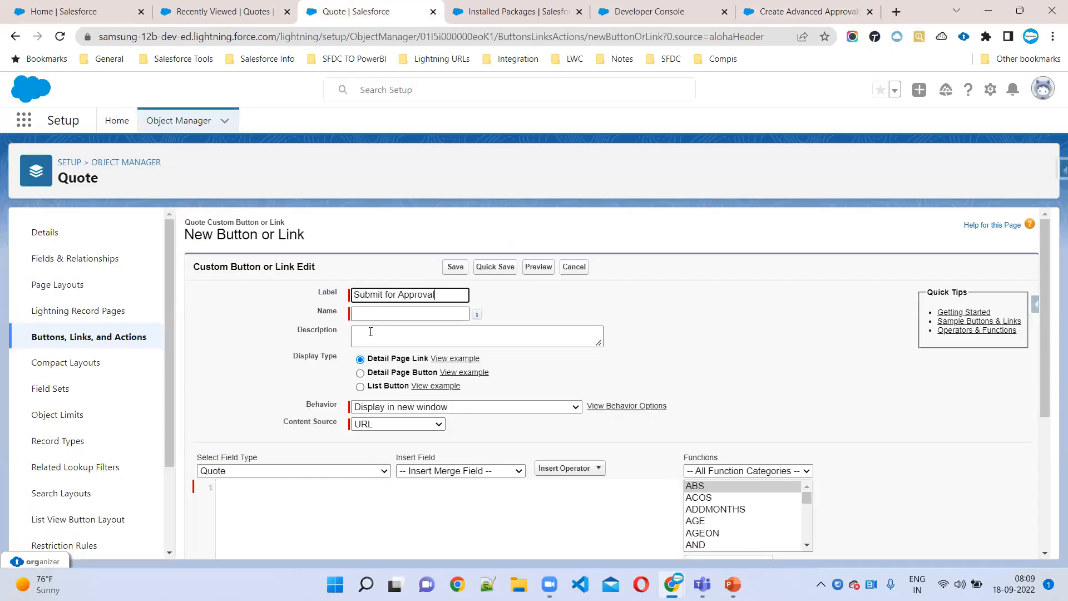
Check the Submit for Approval button's name, behavior and display type in the help article against the new button's settings
click(827, 4)
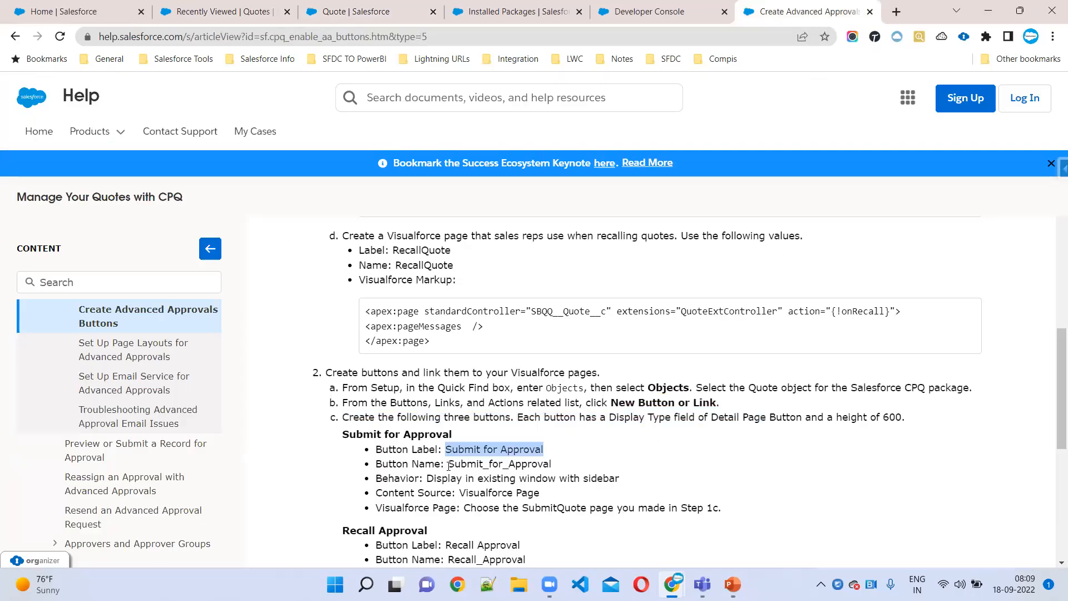
click(379, 11)
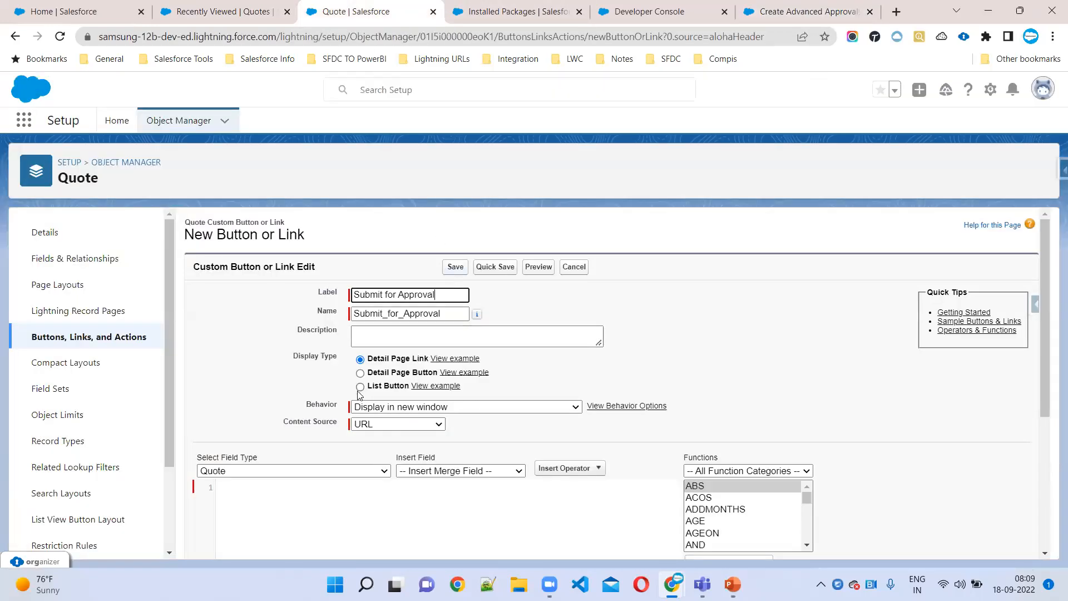
click(770, 8)
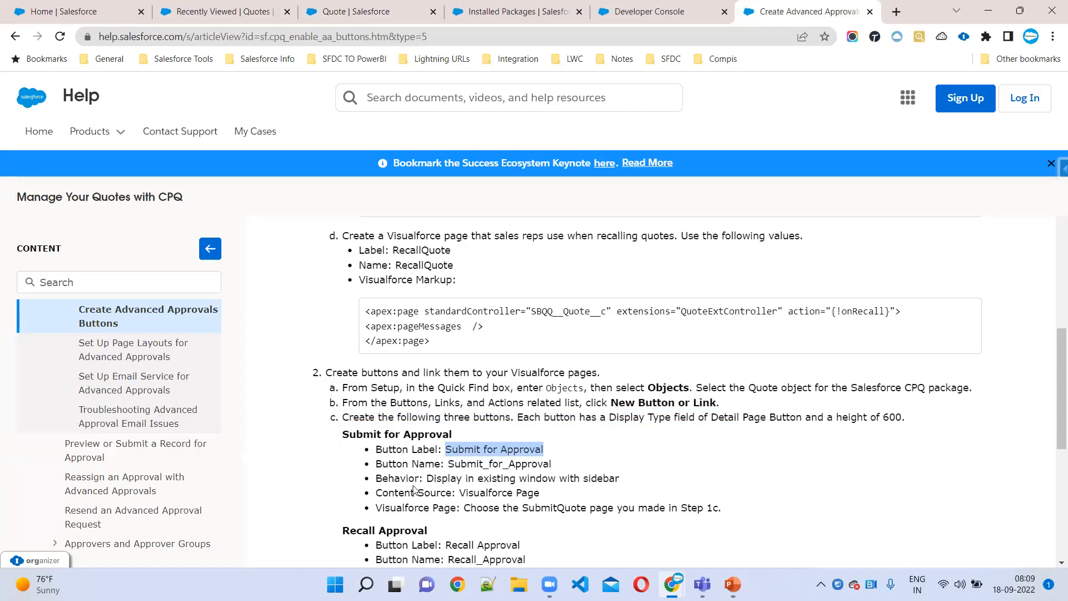
drag(372, 479, 602, 483)
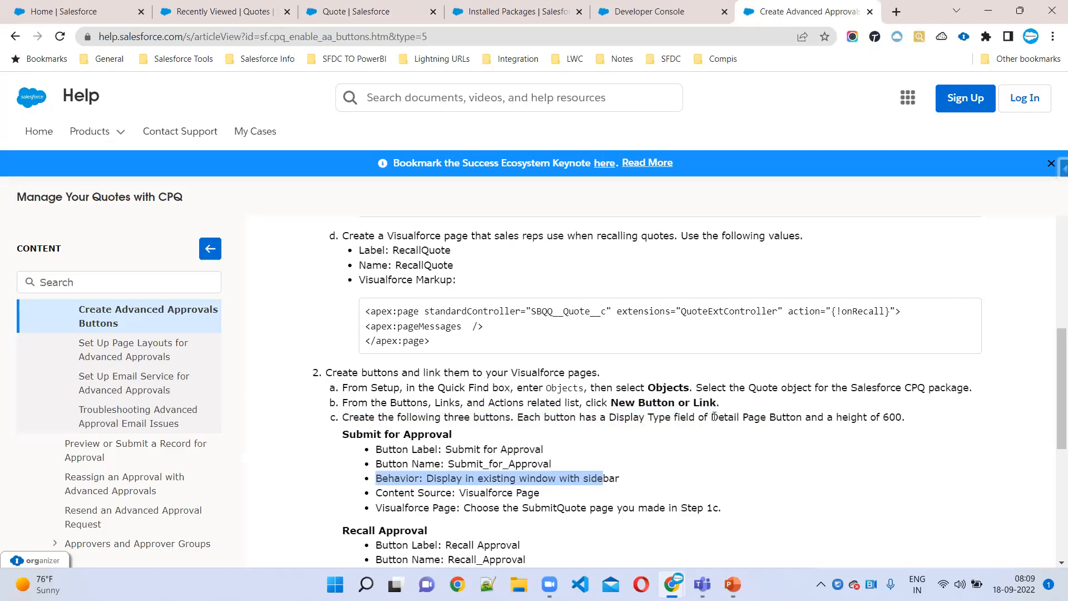
Check the required display type in the help article and set the new Quote button's display type to Detail Page Button
drag(714, 417, 342, 416)
click(357, 10)
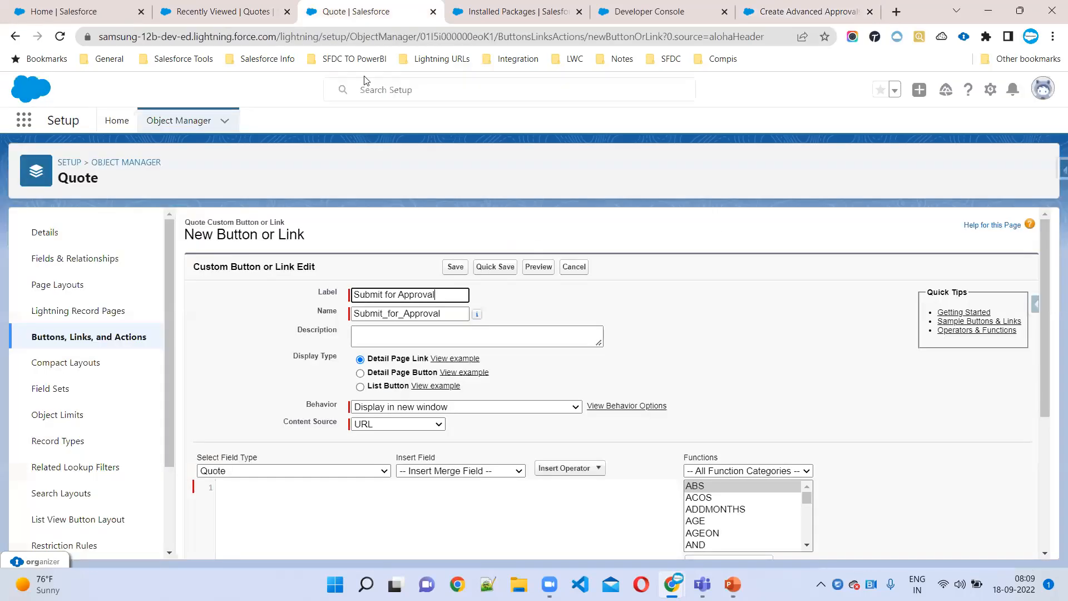
click(360, 373)
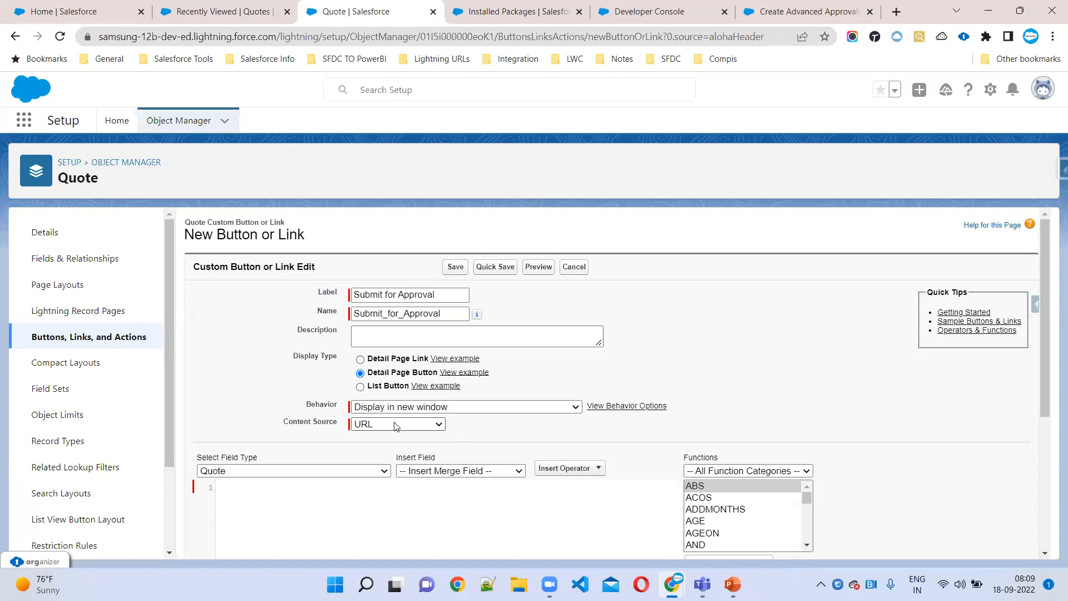
Look up the specified behavior in the help article and set the button's behavior to Display in existing window with sidebar
click(798, 12)
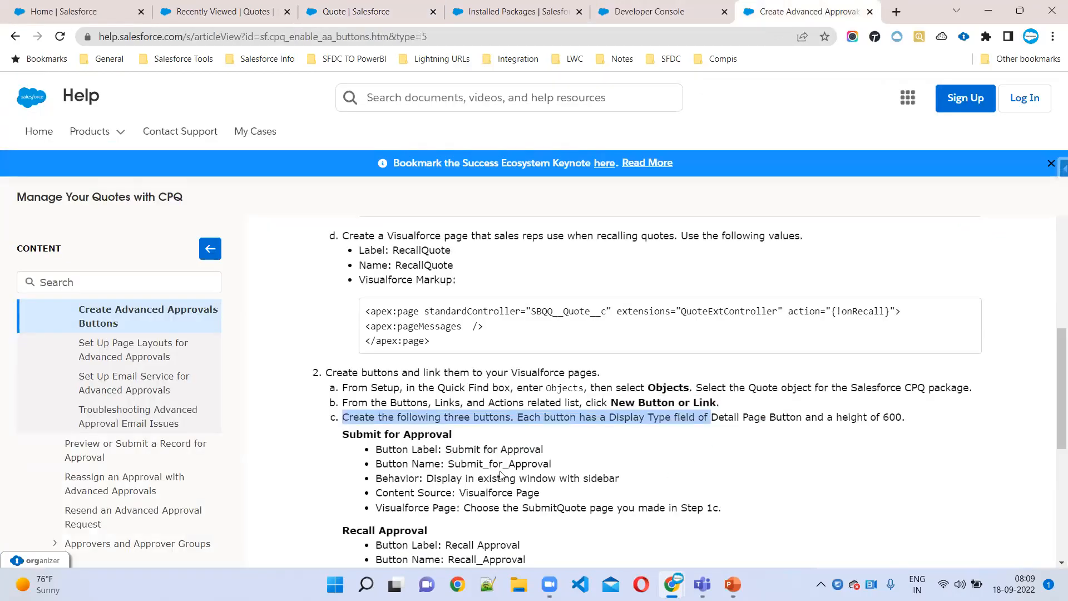
drag(430, 479, 670, 479)
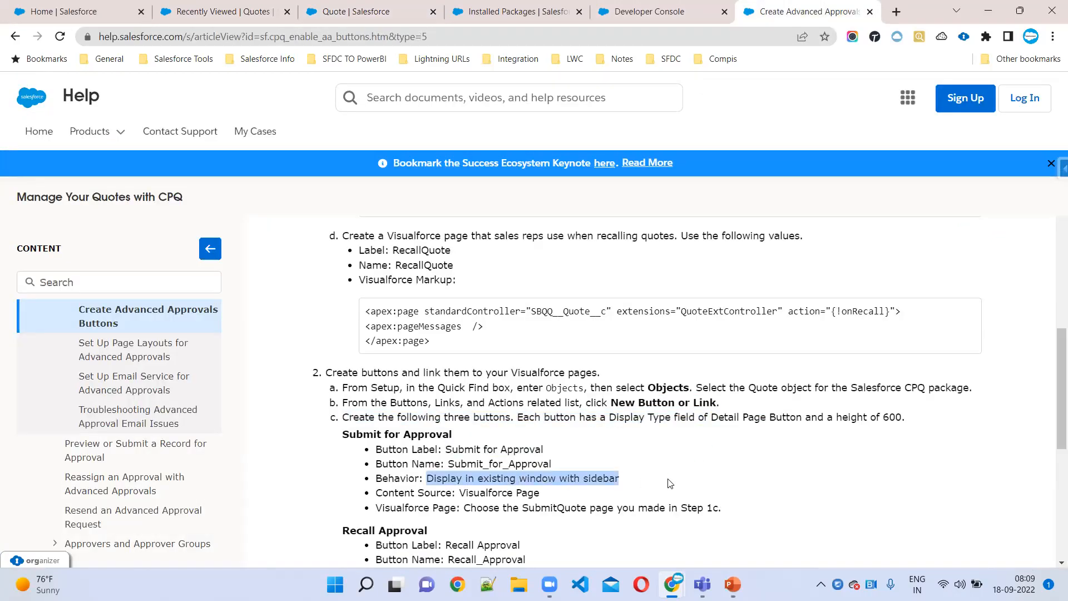
click(393, 5)
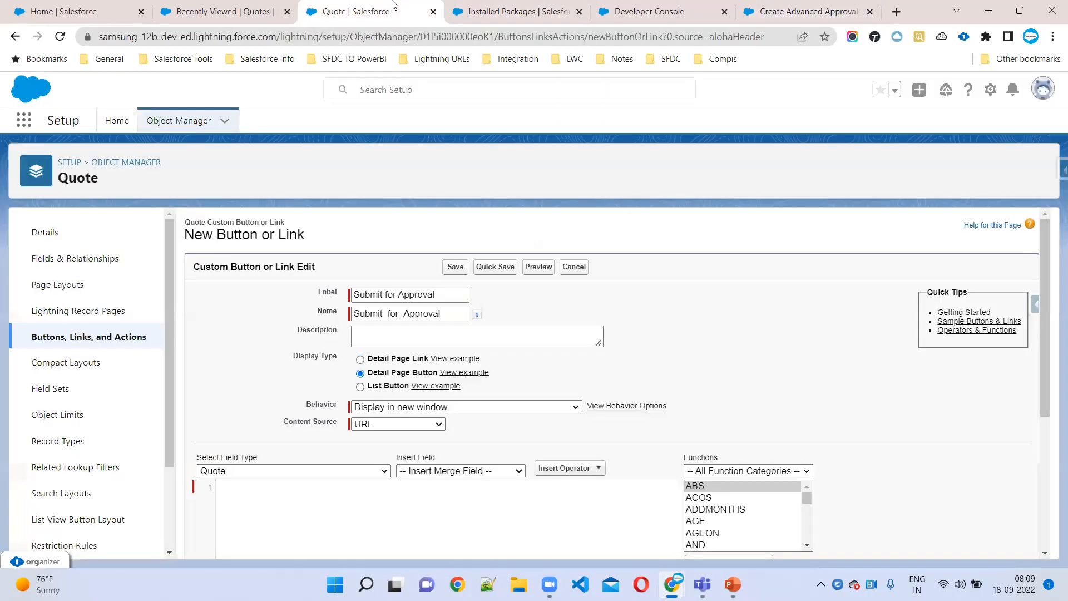
click(428, 407)
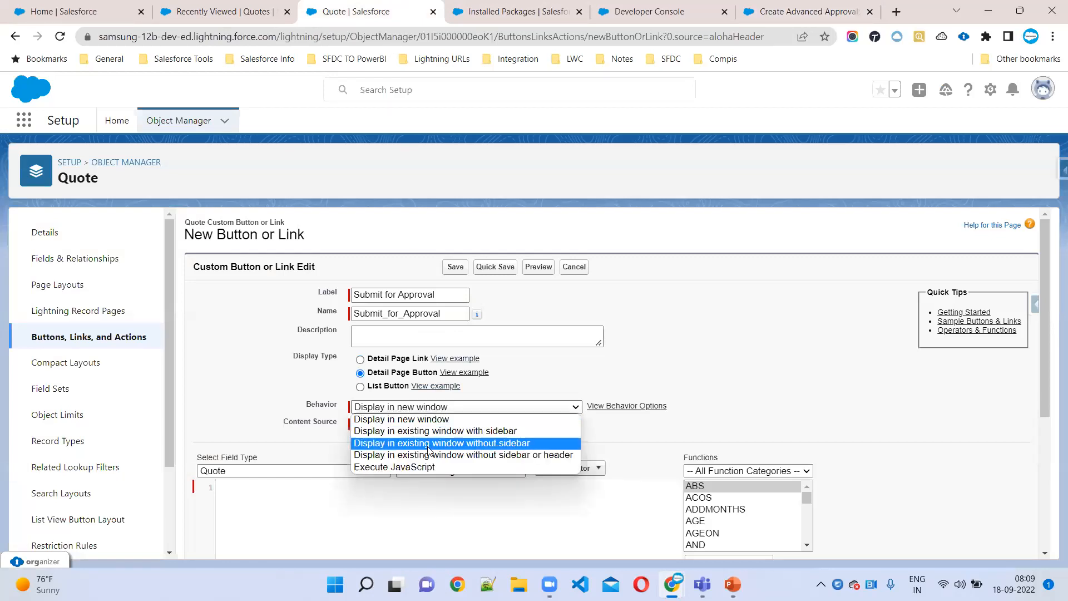
click(478, 431)
Set the Submit for Approval button's content source to Visualforce Page, as the help article specifies
click(806, 4)
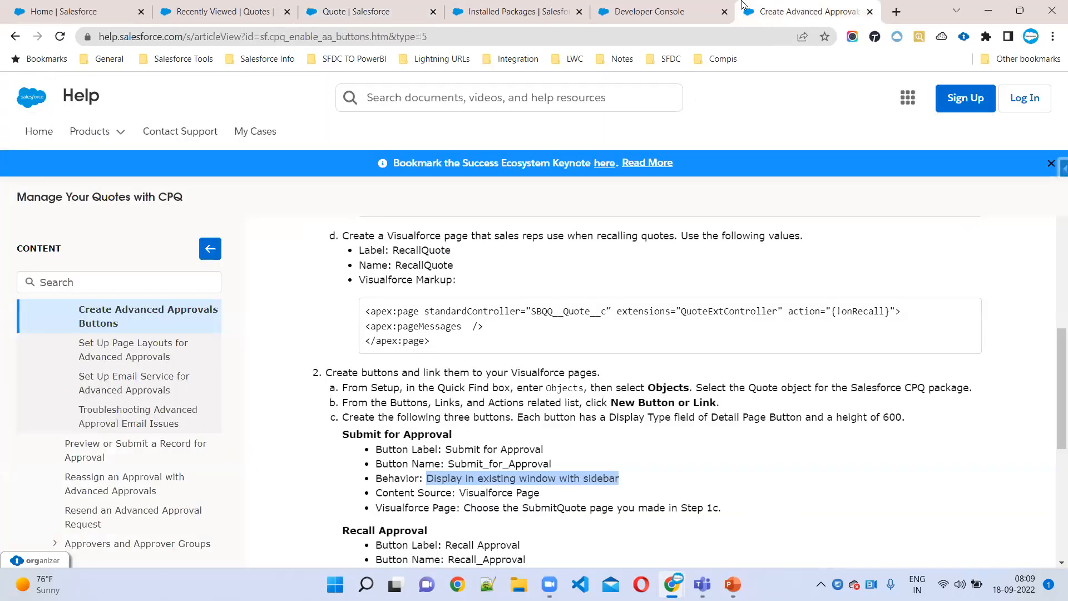
click(356, 11)
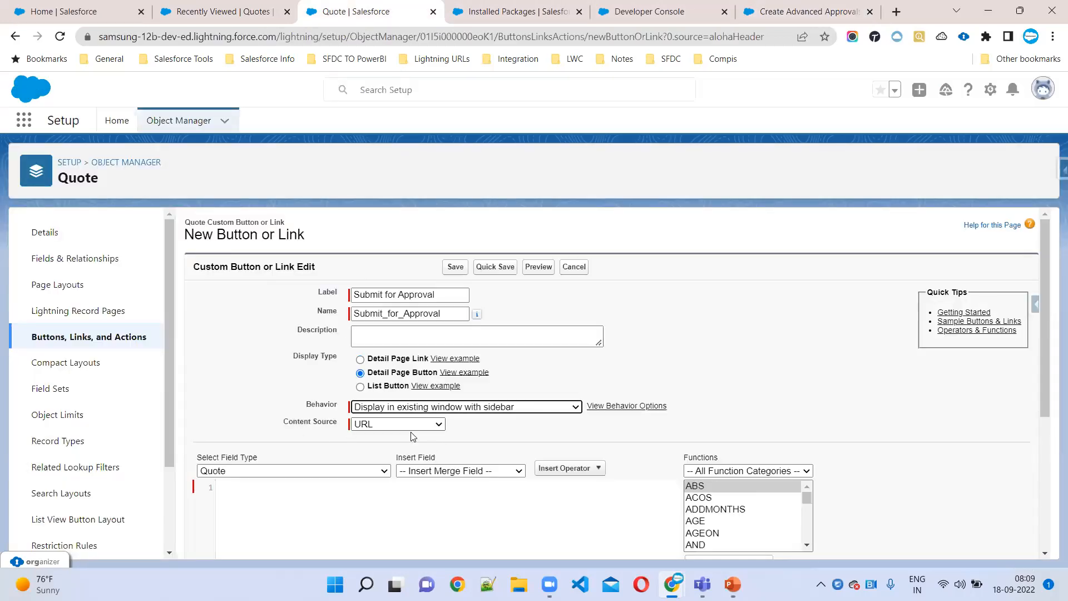
drag(436, 295, 271, 295)
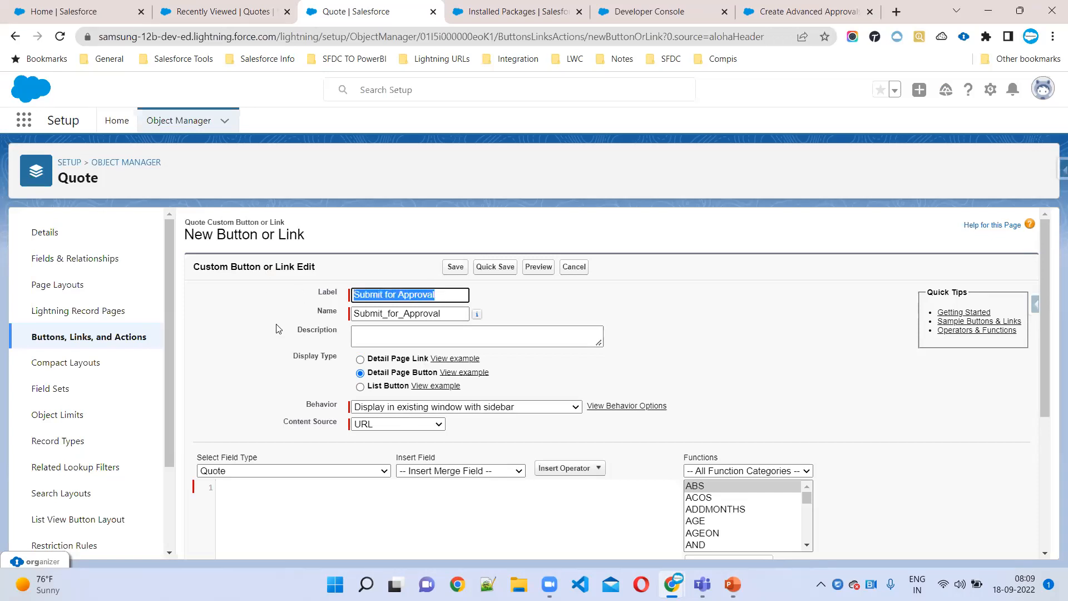
click(408, 424)
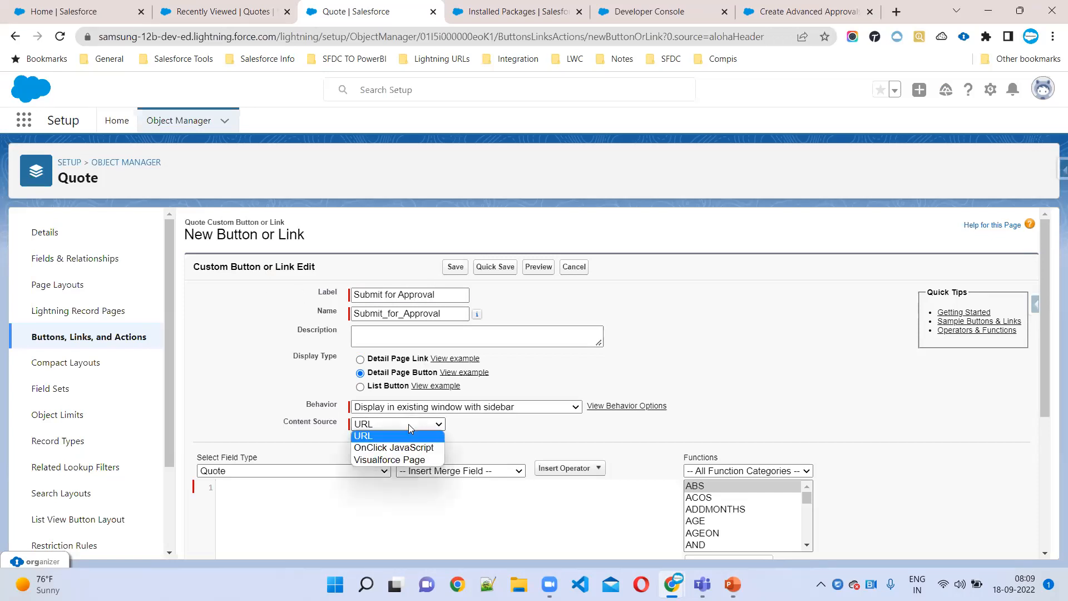
click(397, 462)
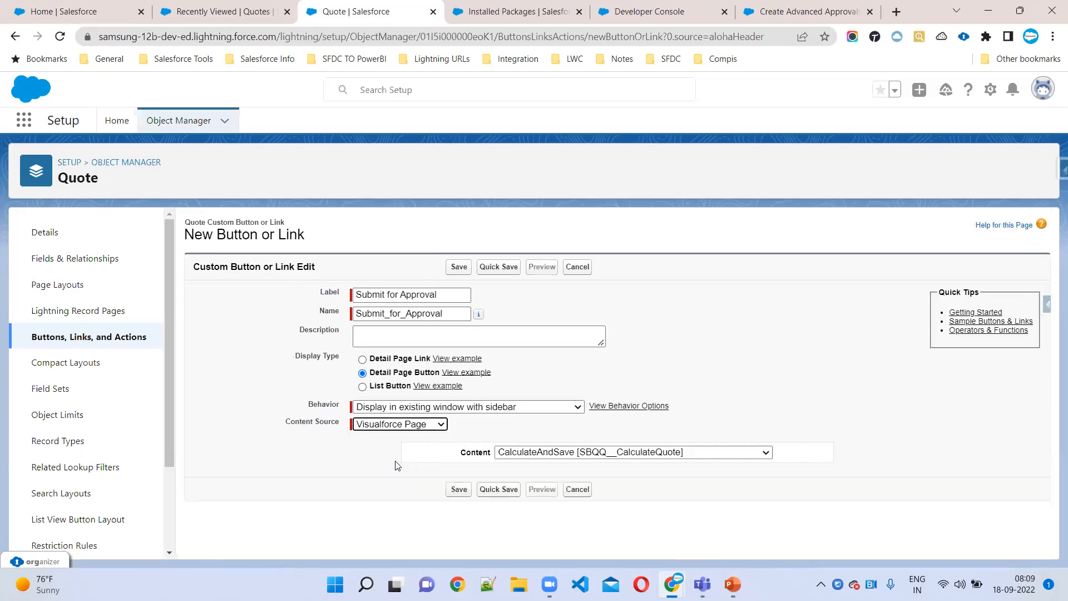
Find the required Visualforce page in the help article and choose SubmitQuote as the button's content
click(718, 452)
click(843, 371)
click(764, 22)
scroll(492, 401, down, 2)
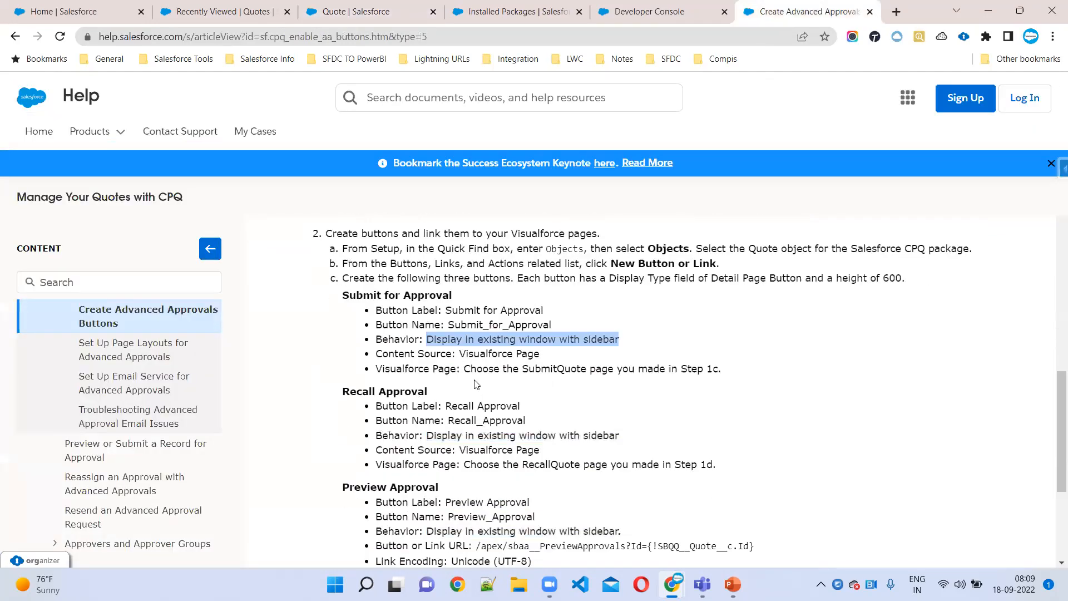
double_click(553, 368)
click(345, 11)
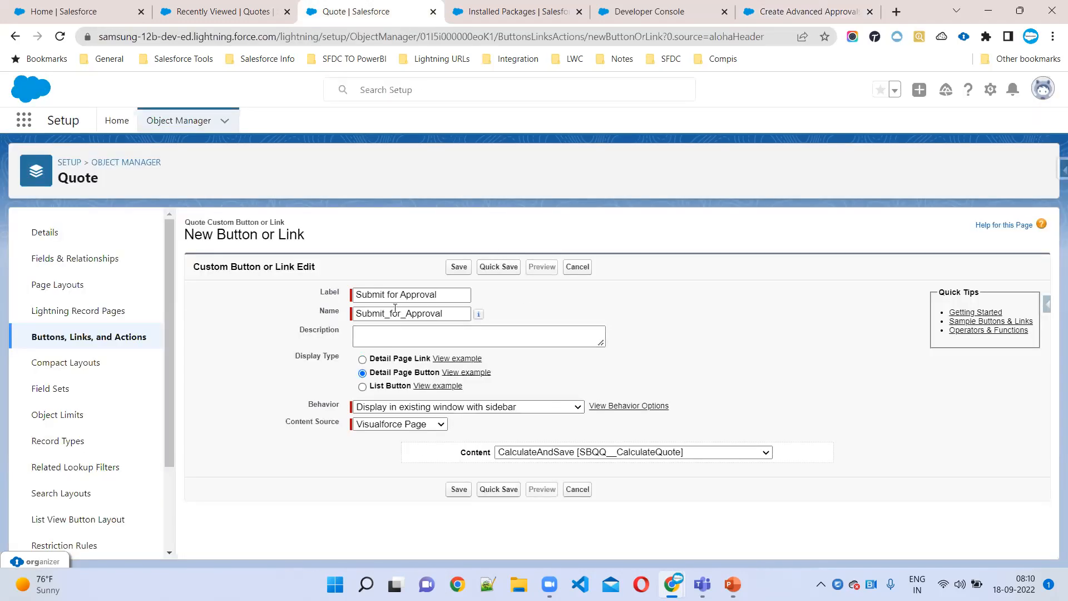
click(706, 457)
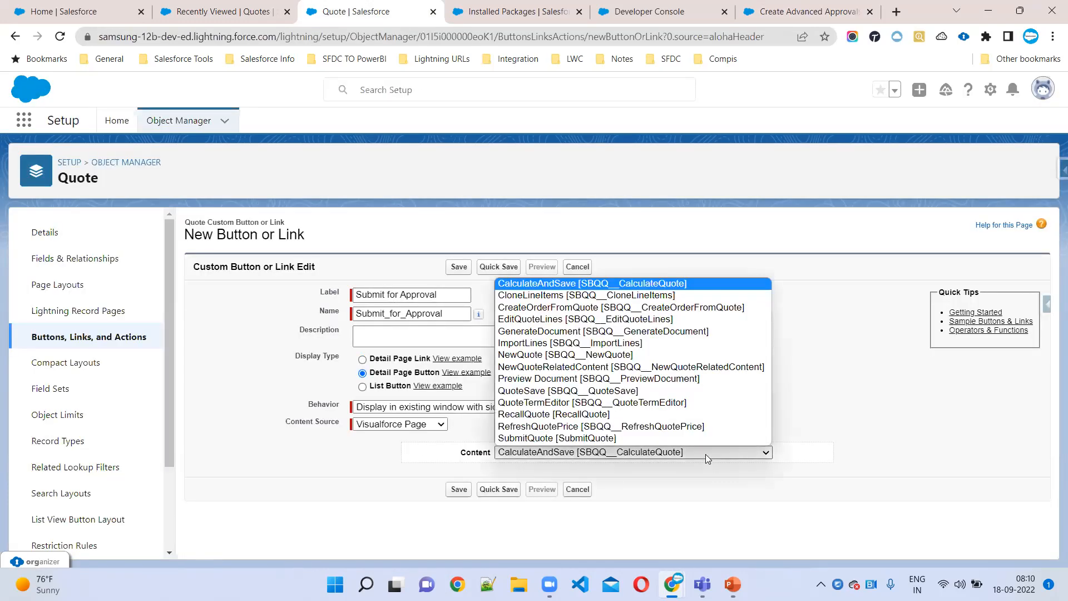
click(576, 439)
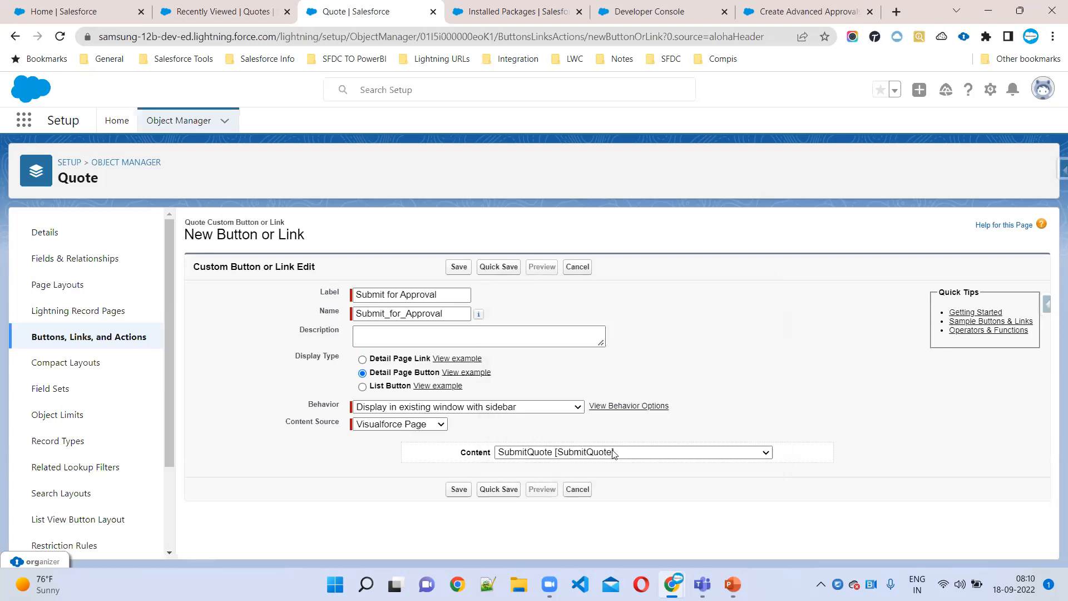
Recheck the content choice against the help article, save the Submit for Approval button and acknowledge the page layout notice
click(633, 452)
click(632, 452)
click(785, 7)
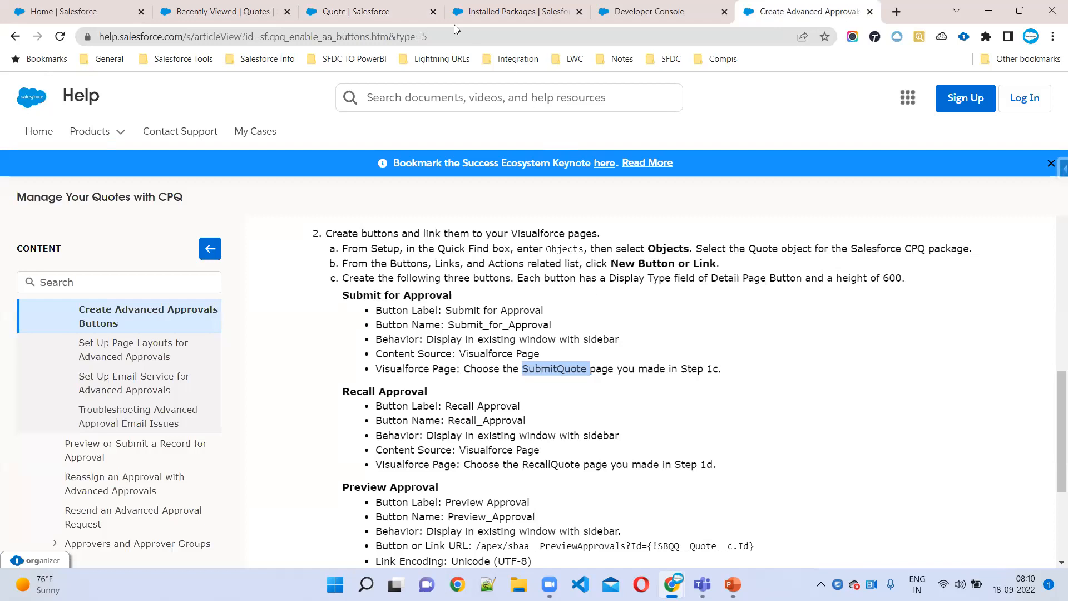
click(340, 7)
click(638, 452)
click(636, 449)
click(636, 450)
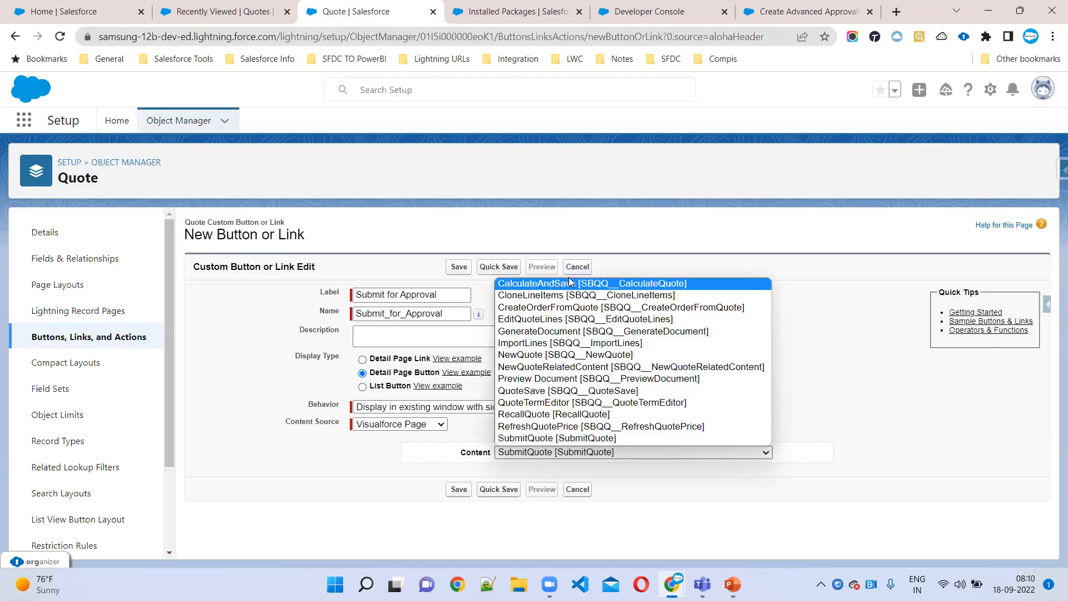
click(596, 456)
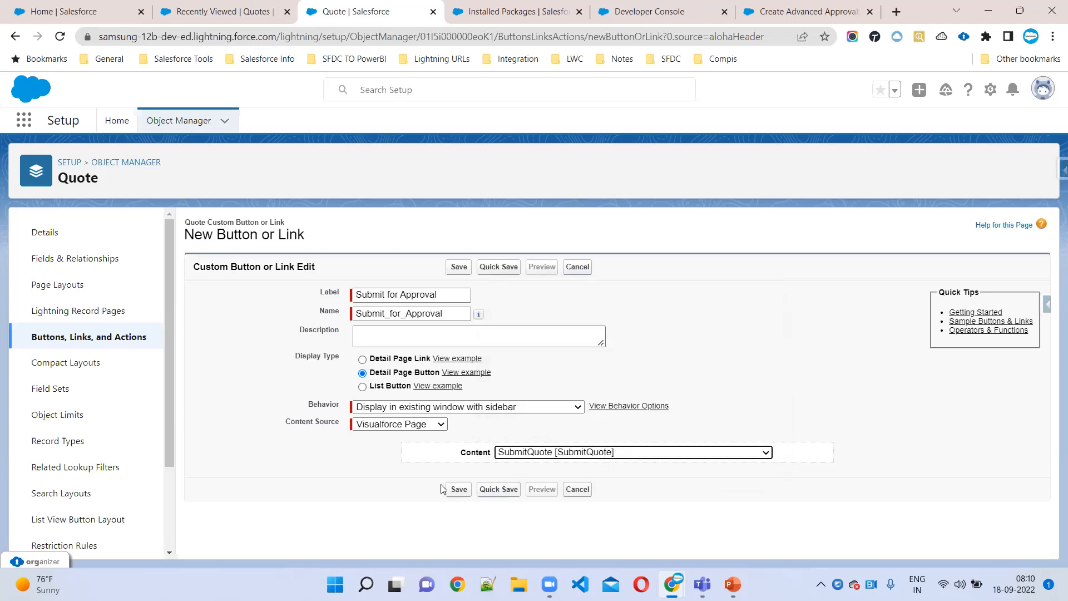
click(458, 490)
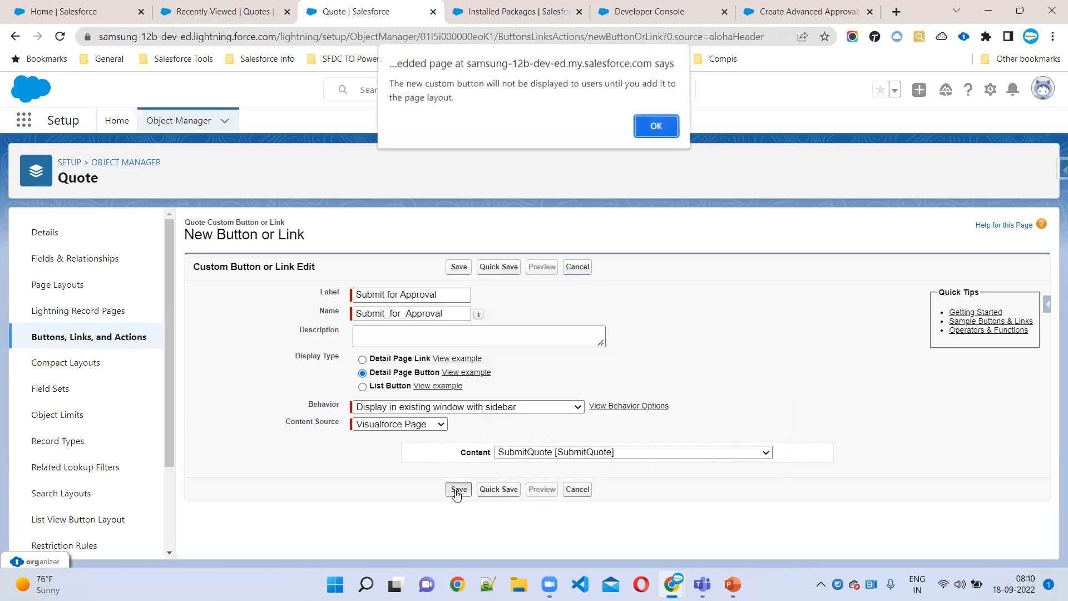
click(650, 127)
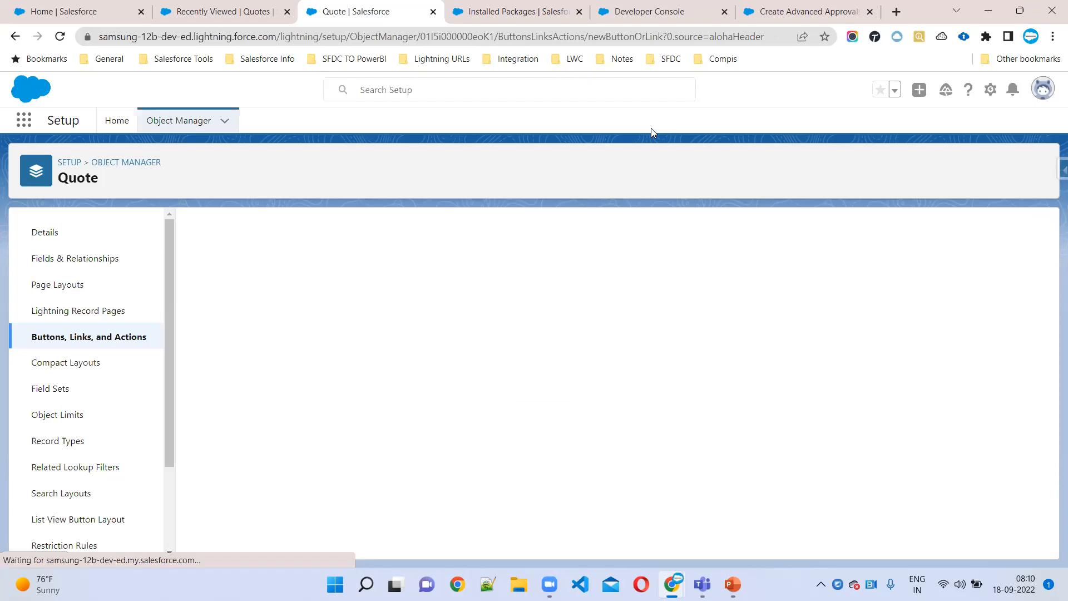
Start another custom button on the Quote object with the label Recall Approval from the help article and the name Recall_Approval
click(818, 8)
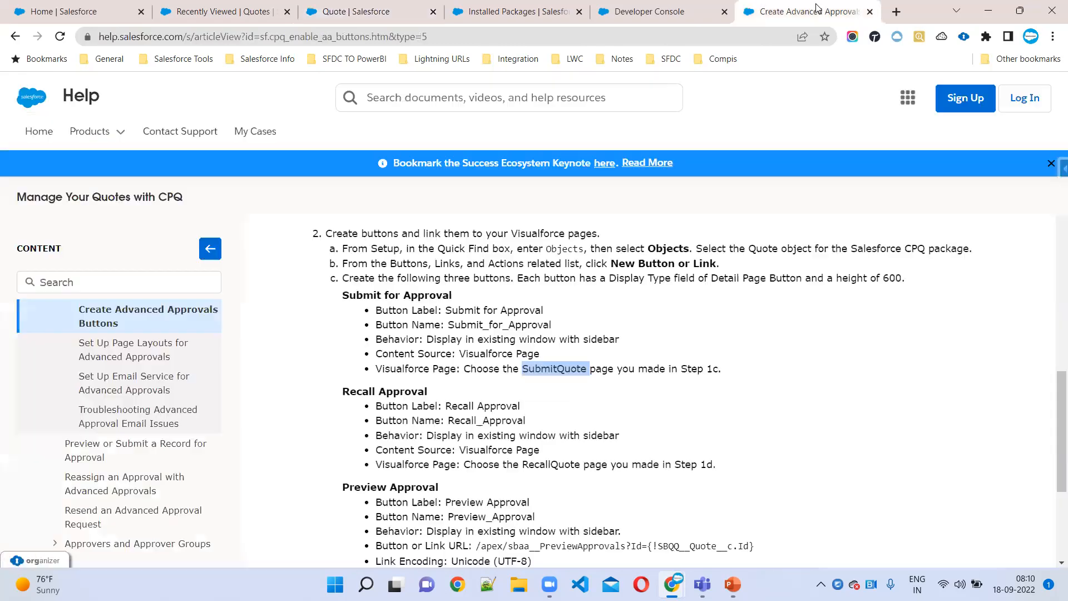
drag(447, 406, 519, 407)
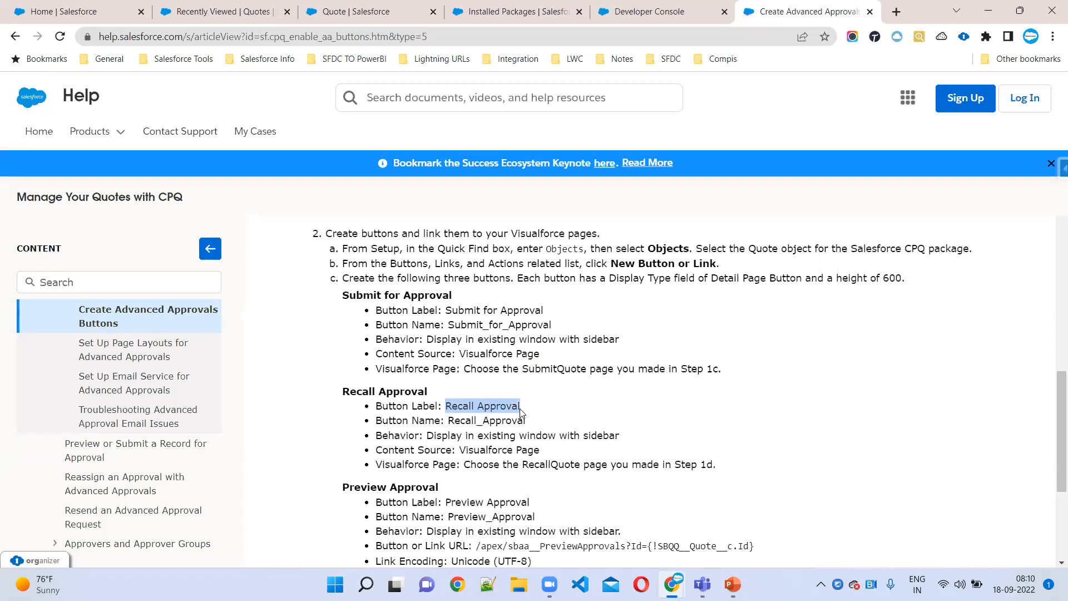
click(288, 11)
click(354, 9)
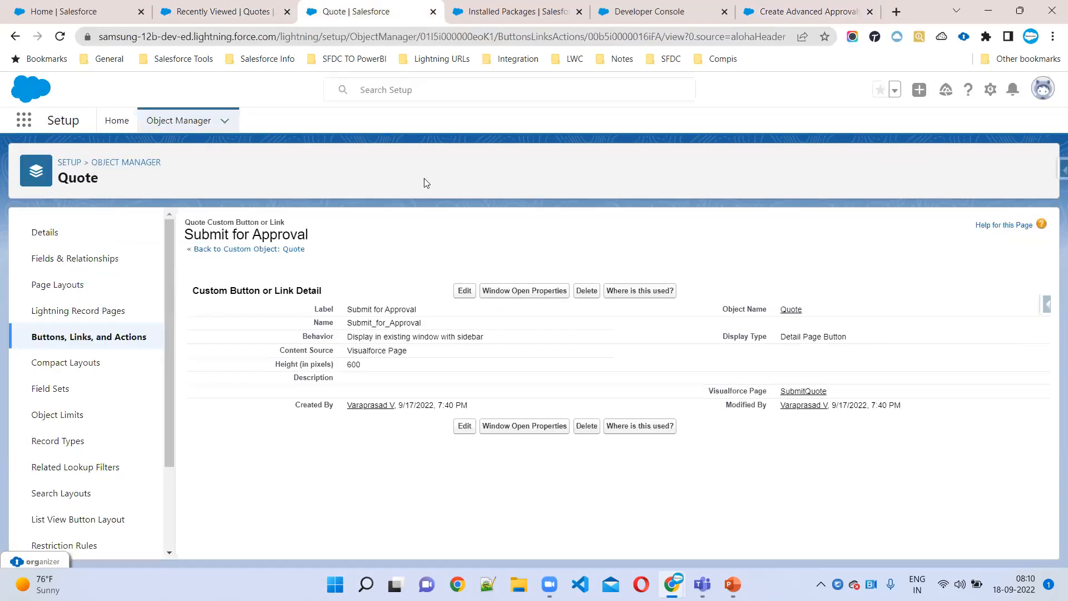
click(137, 337)
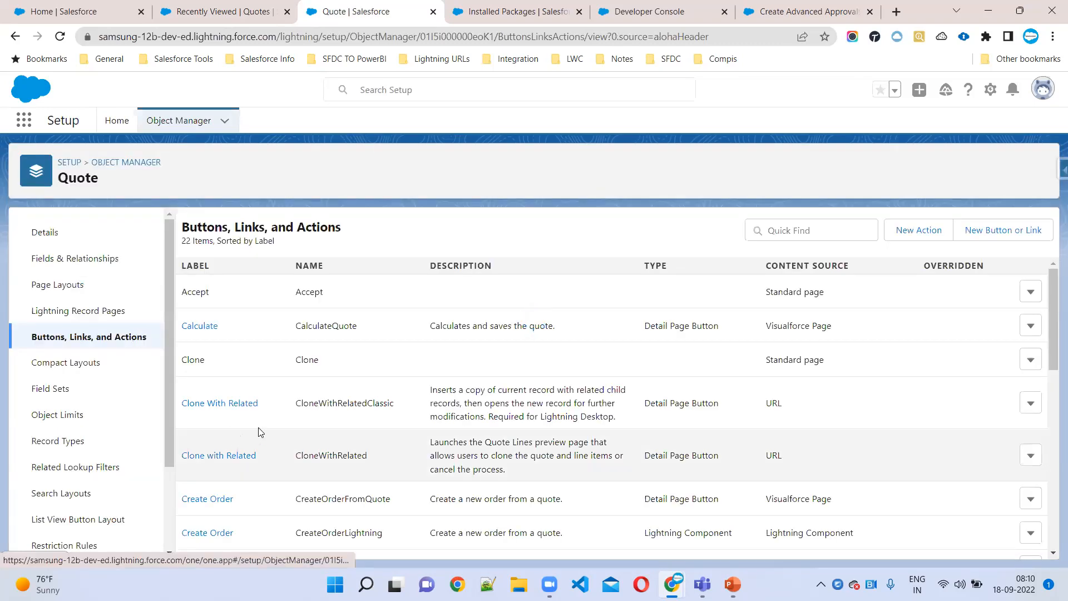
click(1019, 232)
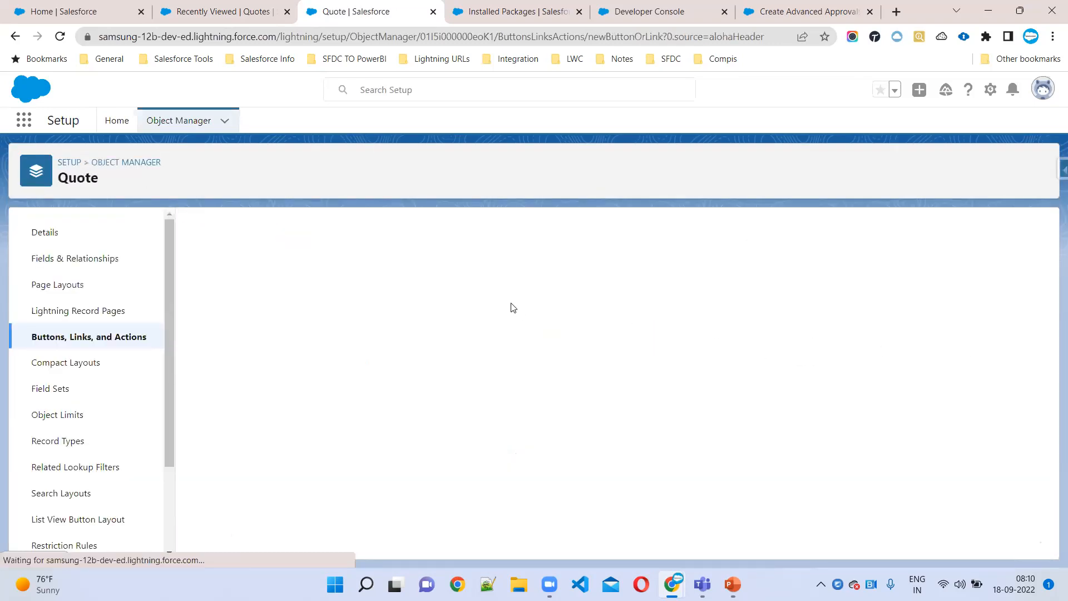
text(Recall Approval)
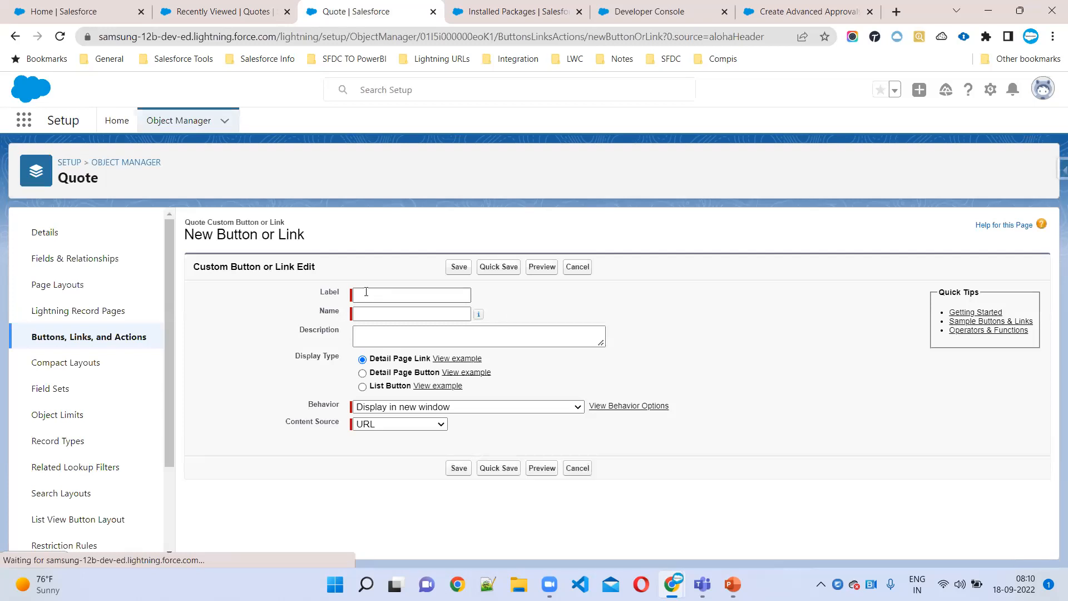
click(382, 313)
Set the Recall Approval button's display type to Detail Page Button and its behavior to Display in existing window with sidebar
click(391, 373)
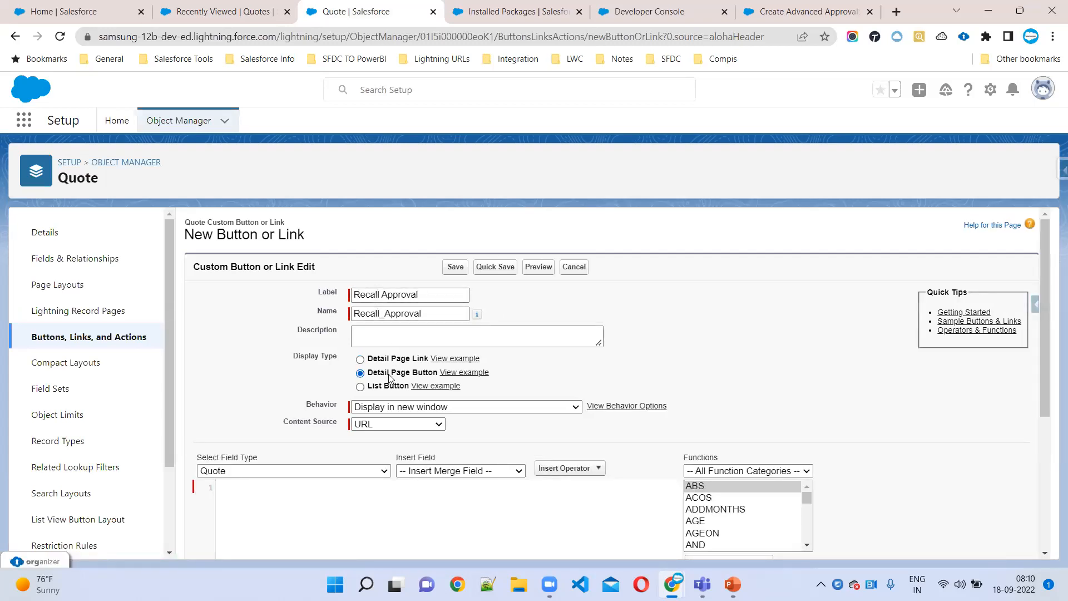
click(385, 407)
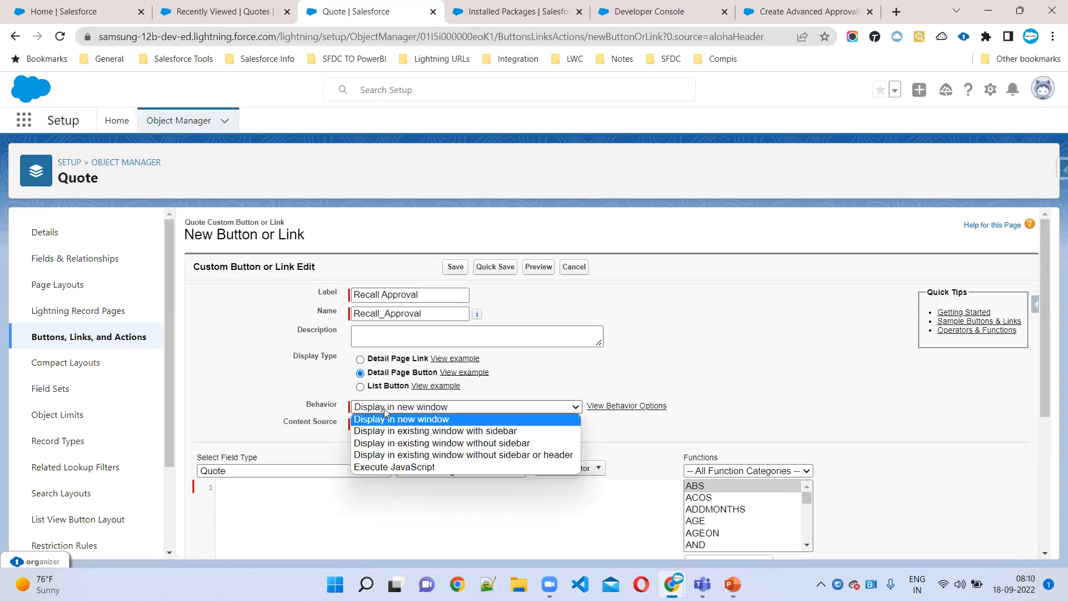
click(450, 431)
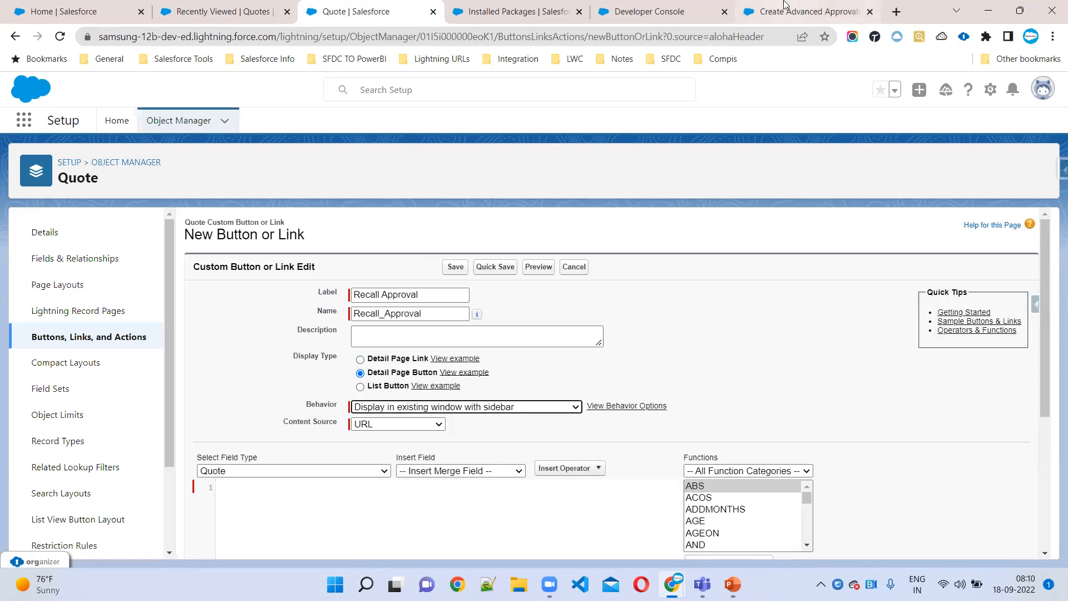
Check the help article for the content source and Visualforce page required by the Recall Approval button, returning to the button form
click(806, 11)
scroll(593, 342, down, 2)
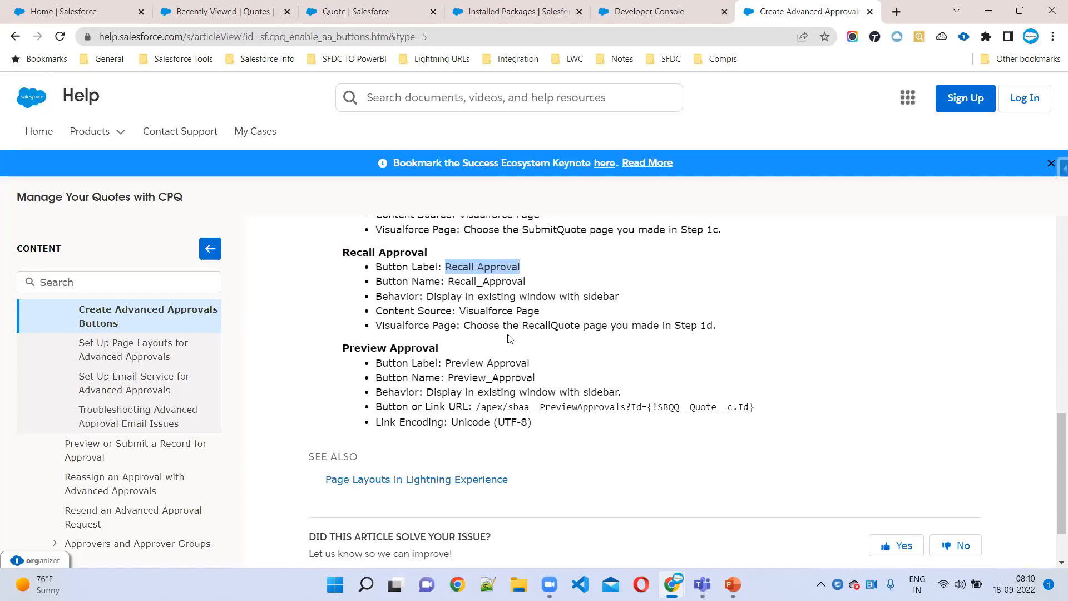
drag(519, 325, 601, 327)
click(535, 327)
double_click(535, 327)
click(354, 10)
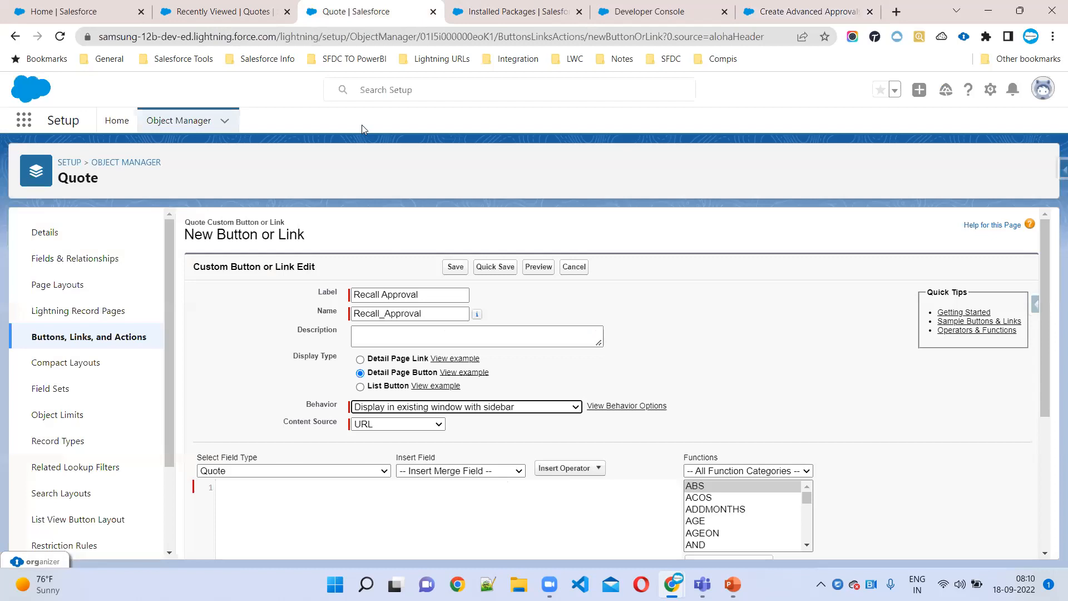
click(648, 11)
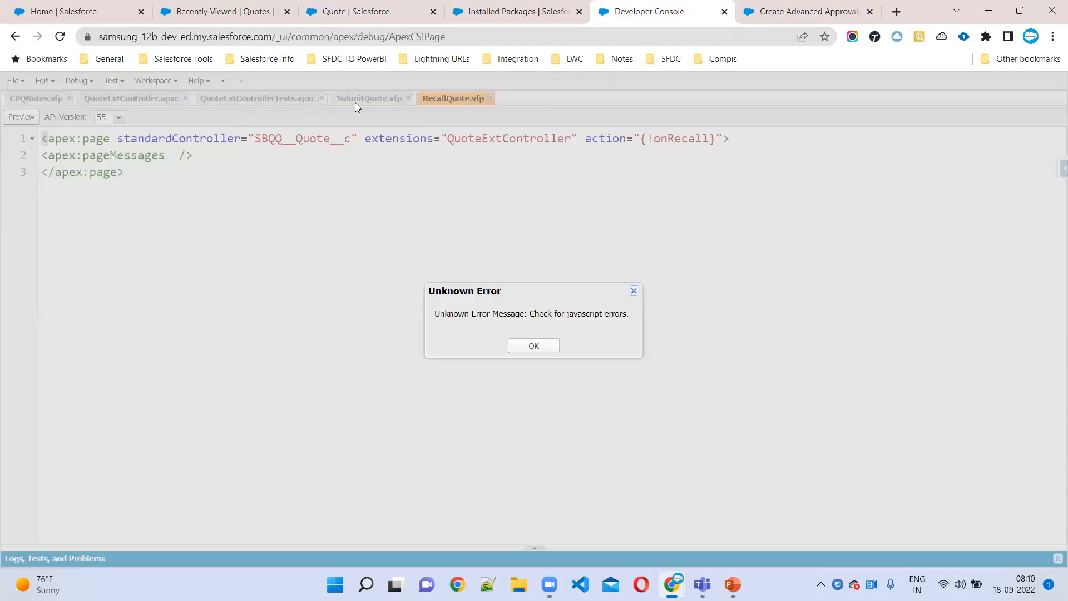
click(517, 11)
click(356, 11)
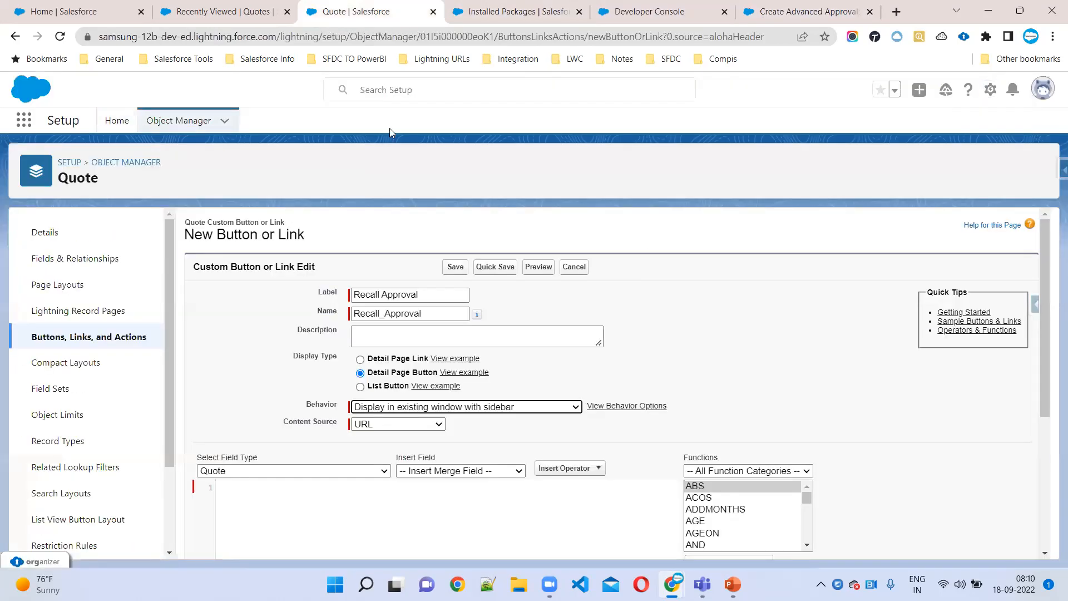
Set the Recall Approval button's content source to Visualforce Page with the RecallQuote page, then save it and acknowledge the page layout notice
click(405, 423)
click(404, 434)
click(404, 460)
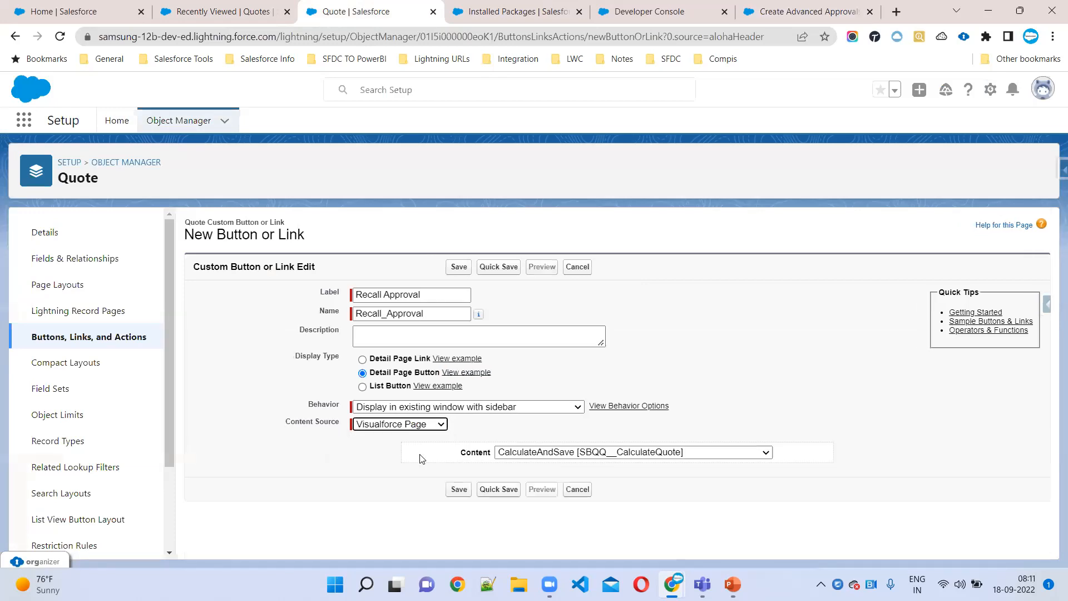
click(579, 453)
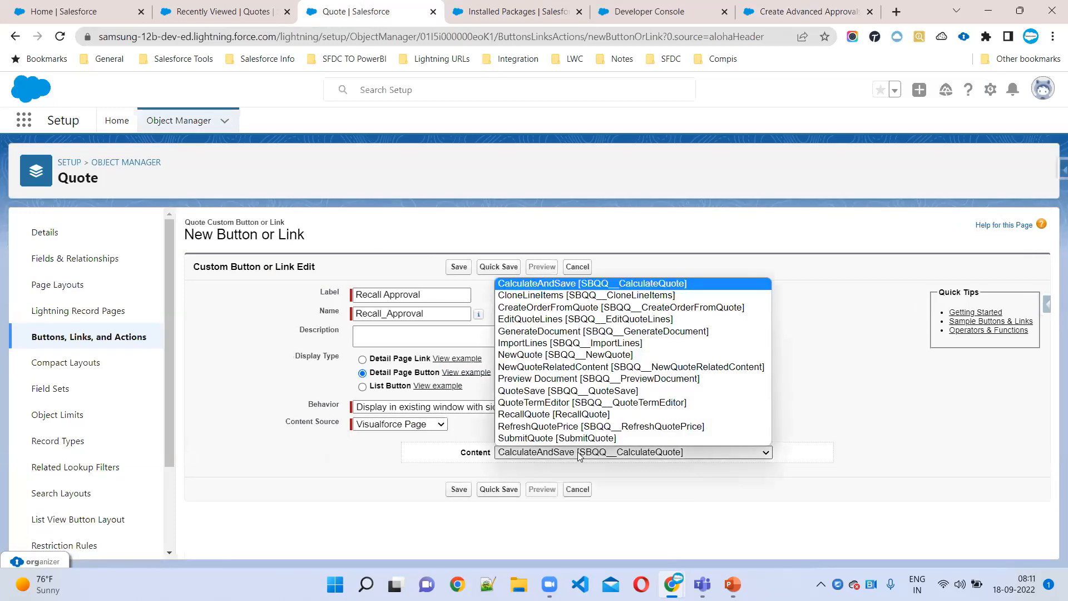
click(548, 414)
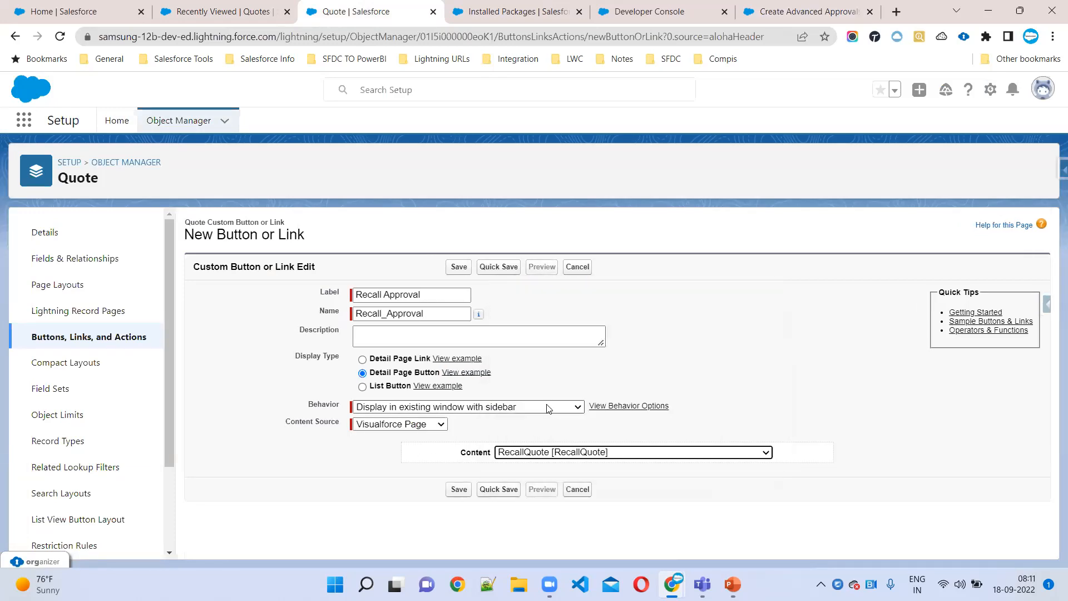
click(459, 489)
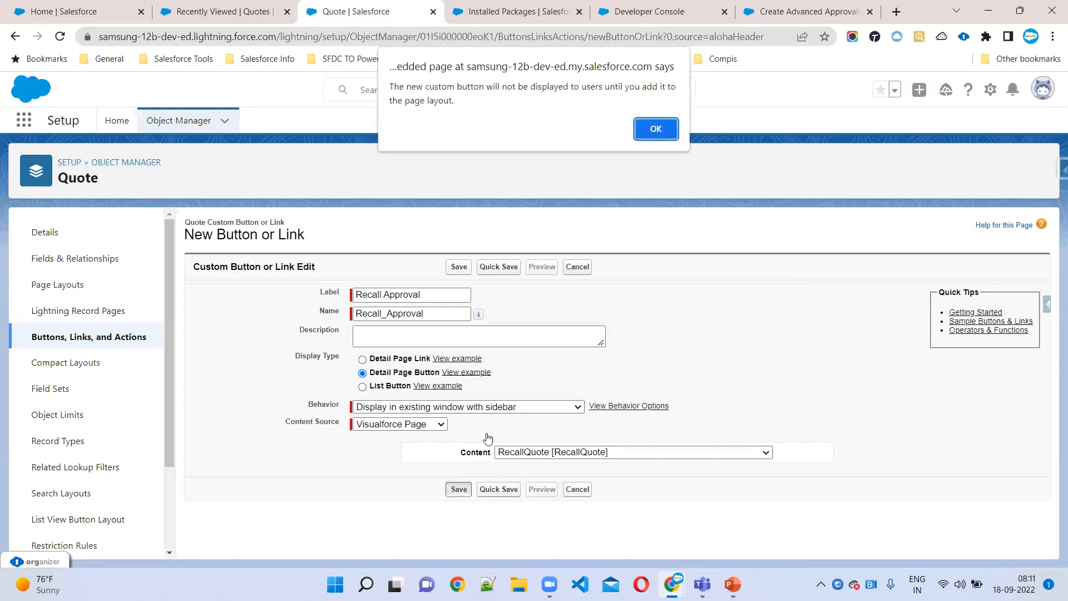
click(654, 129)
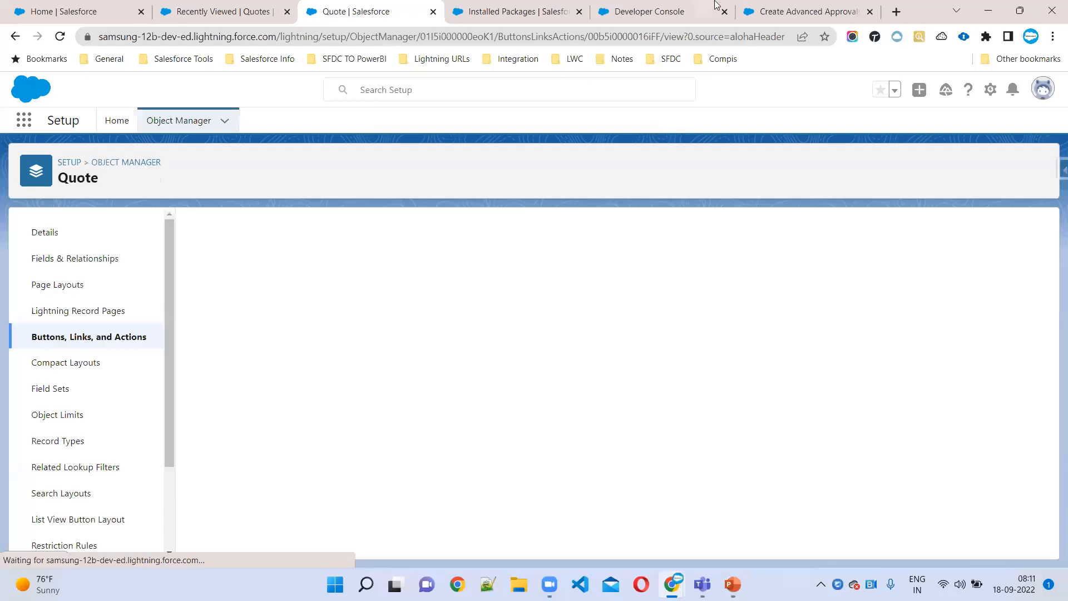
Start another custom button on the Quote object with the label Preview Approval from the help article and the name Preview_Approval
click(774, 11)
drag(332, 353, 529, 365)
key(ctrl+c)
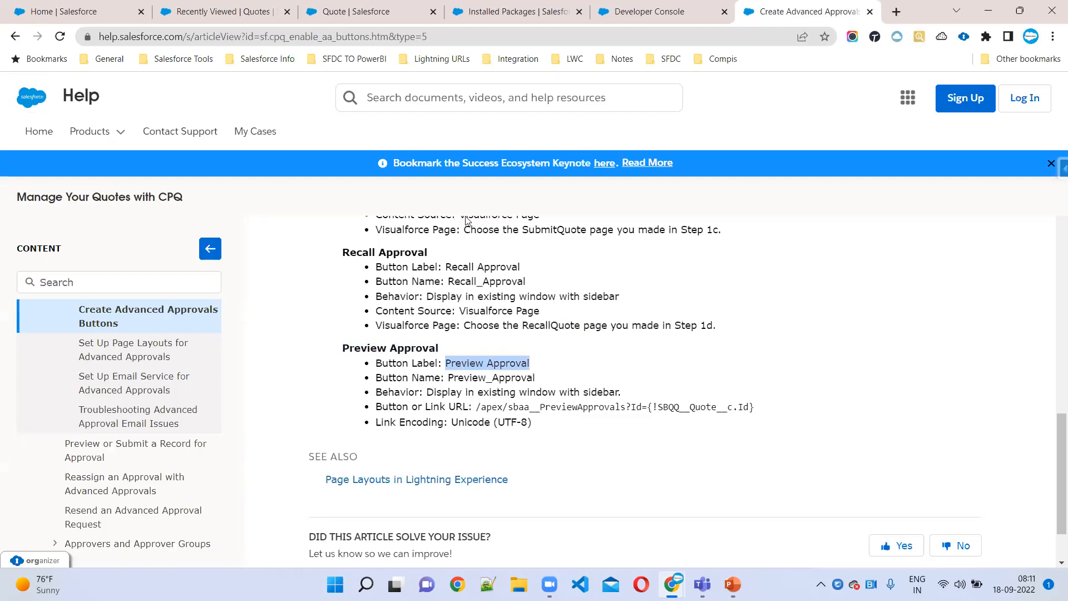
click(365, 4)
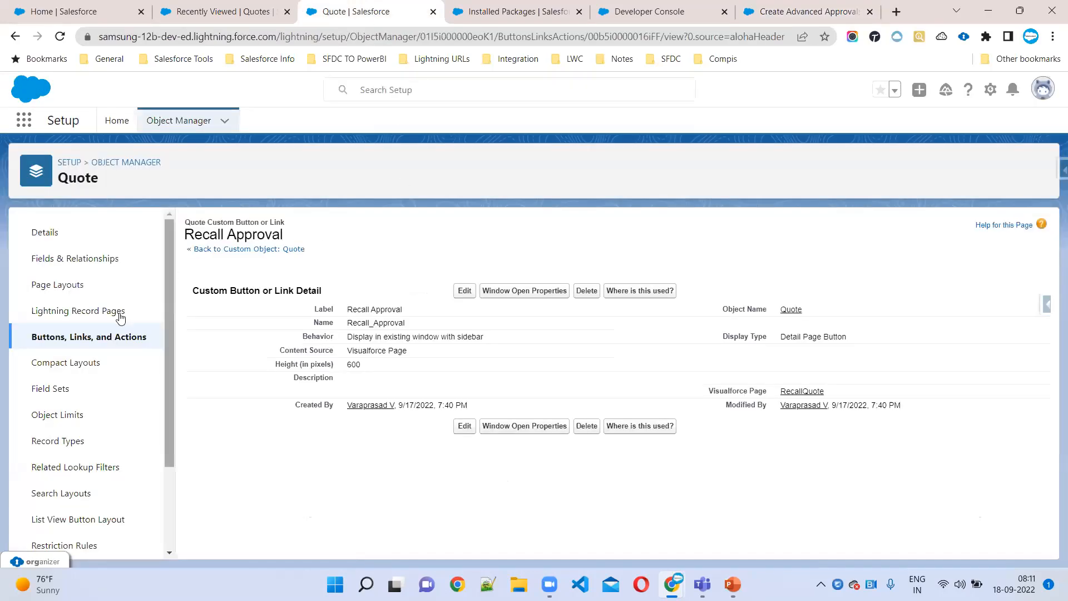
click(105, 337)
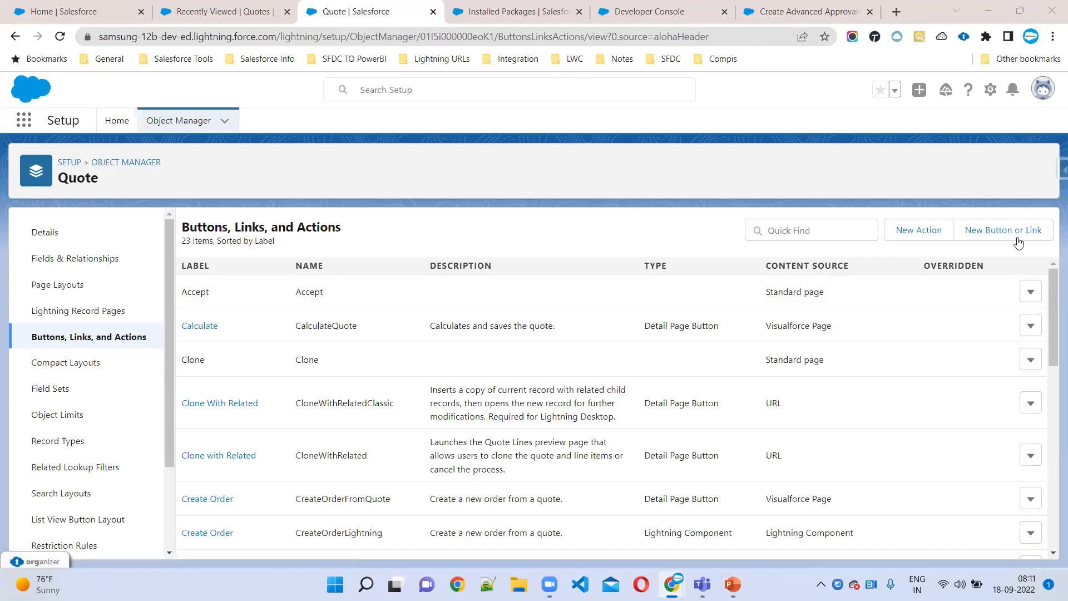
click(976, 233)
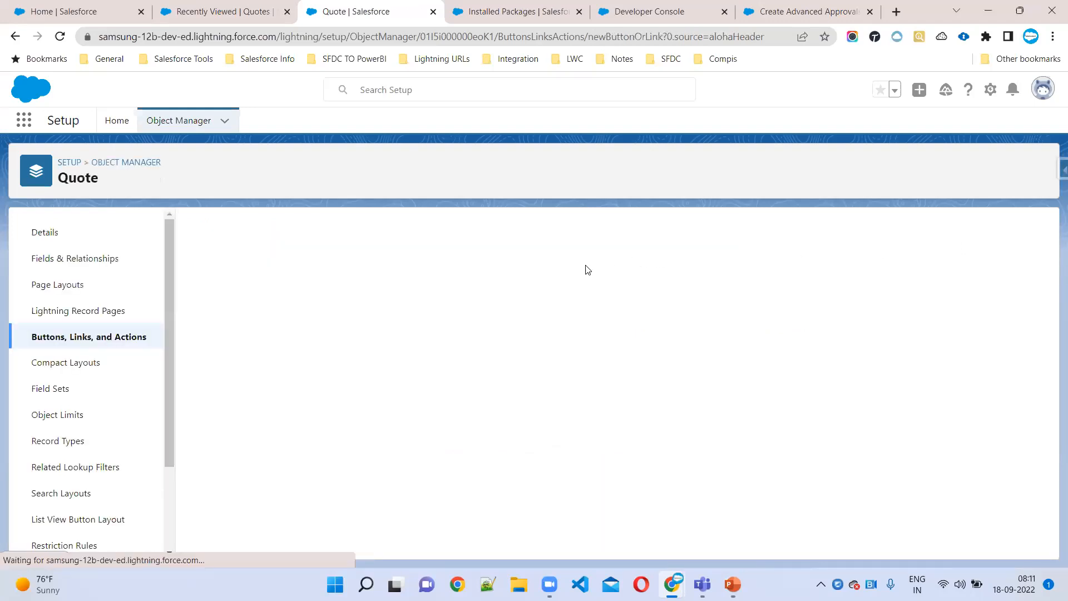
key(ctrl+v)
click(426, 315)
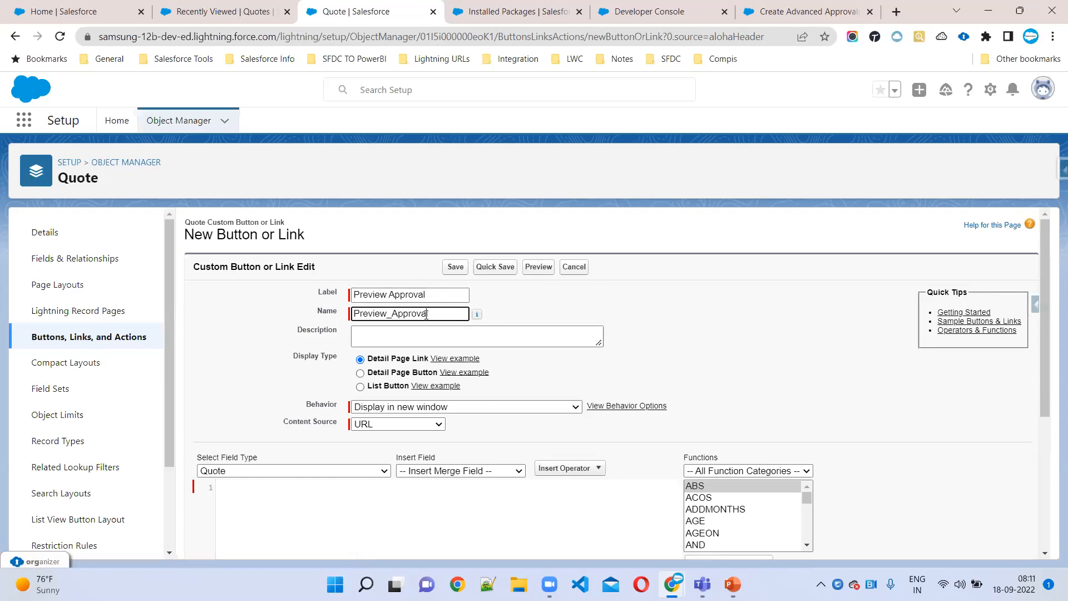
Copy the Preview Approval link from the help article into the button's URL content: /apex/sbaa__PreviewApprovals?Id={!SBQQ__Quote__c.Id}
click(740, 13)
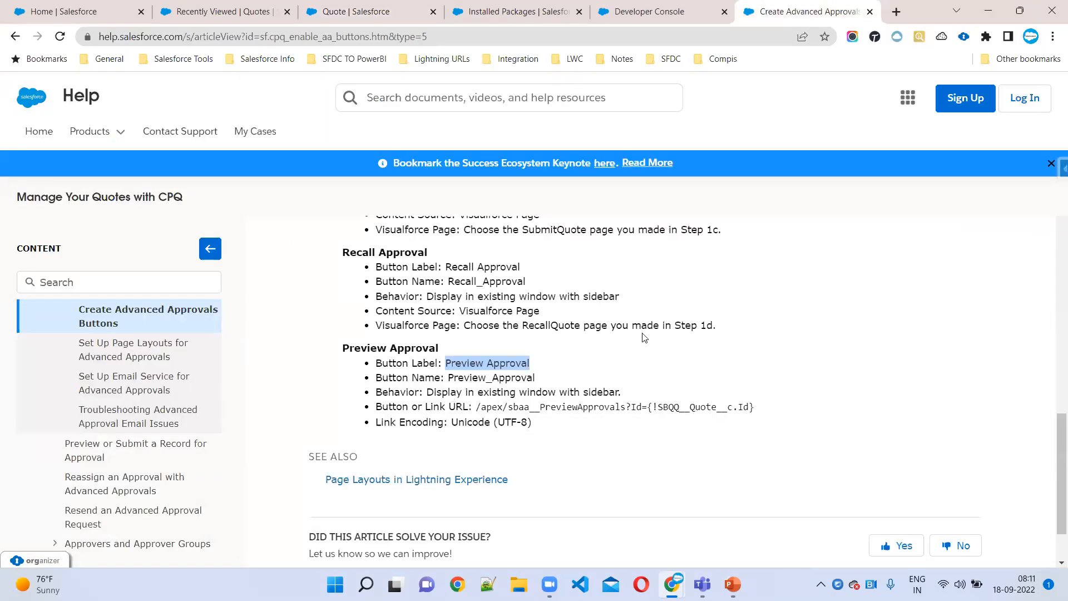
drag(479, 407, 764, 415)
key(ctrl+c)
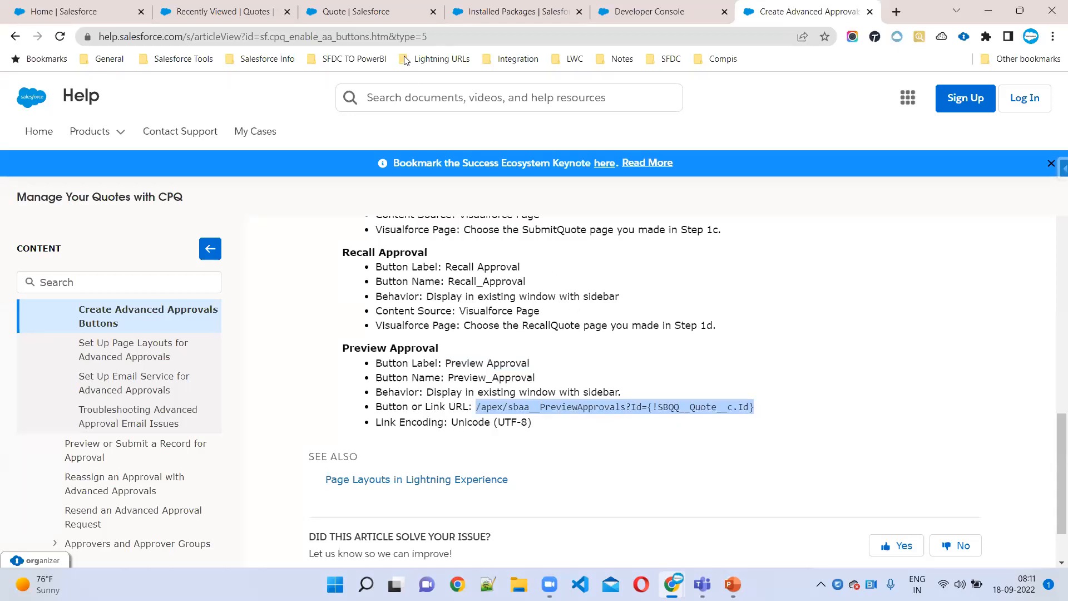
click(384, 11)
click(265, 502)
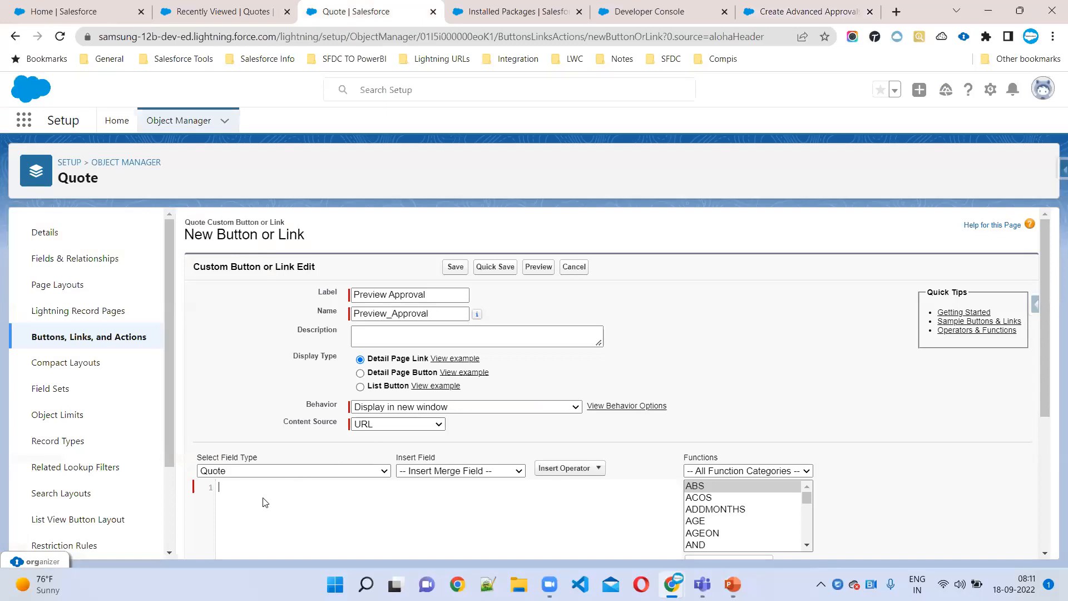
key(ctrl+v)
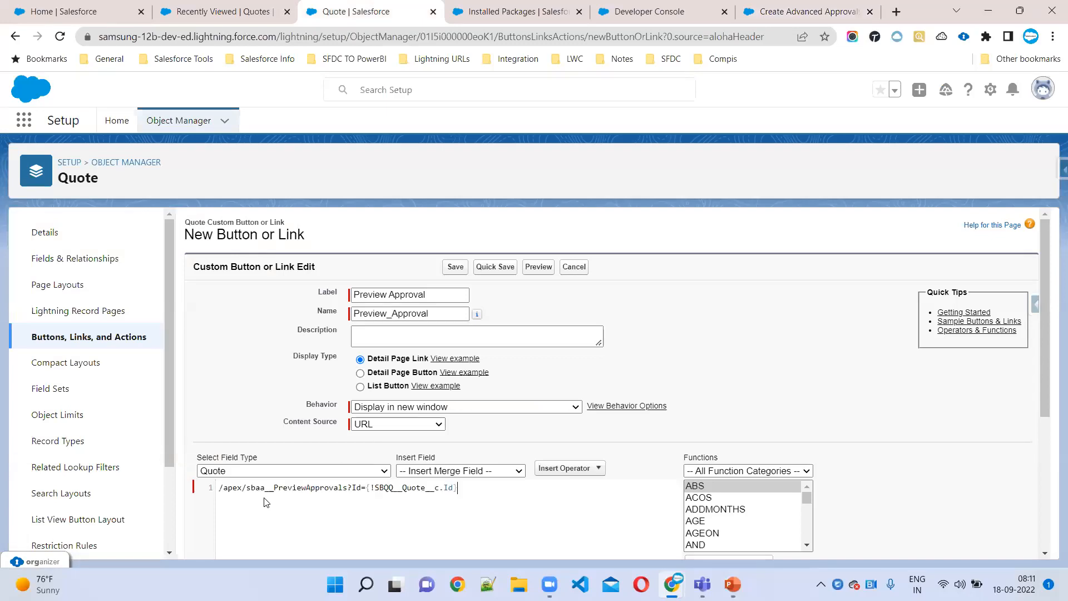
Set the Preview Approval button's behavior to Display in existing window with sidebar and save the button after reviewing its URL
click(449, 412)
click(442, 432)
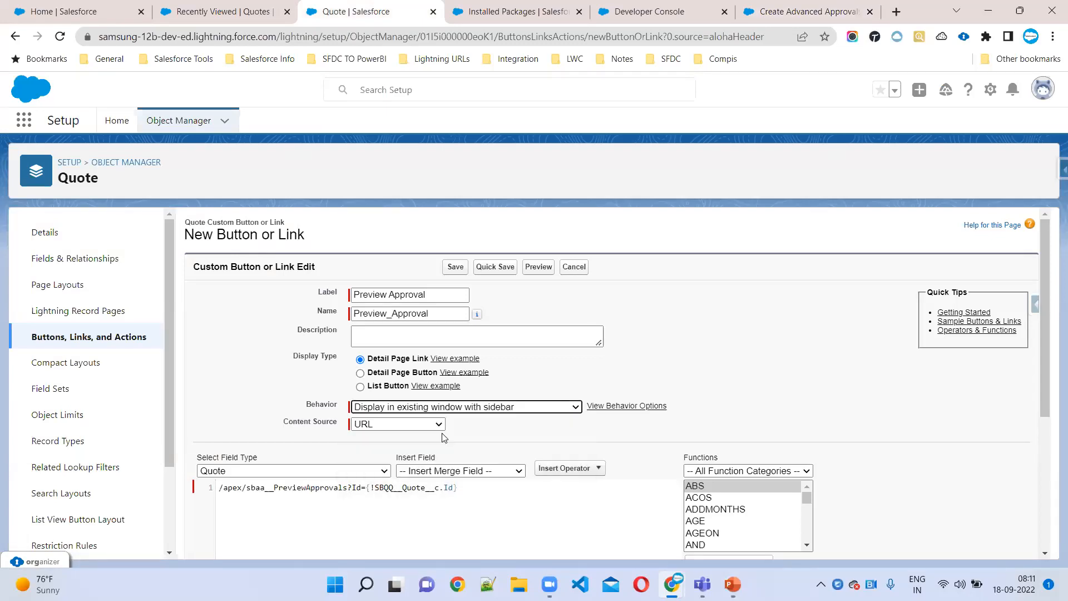
drag(219, 488, 495, 489)
double_click(325, 490)
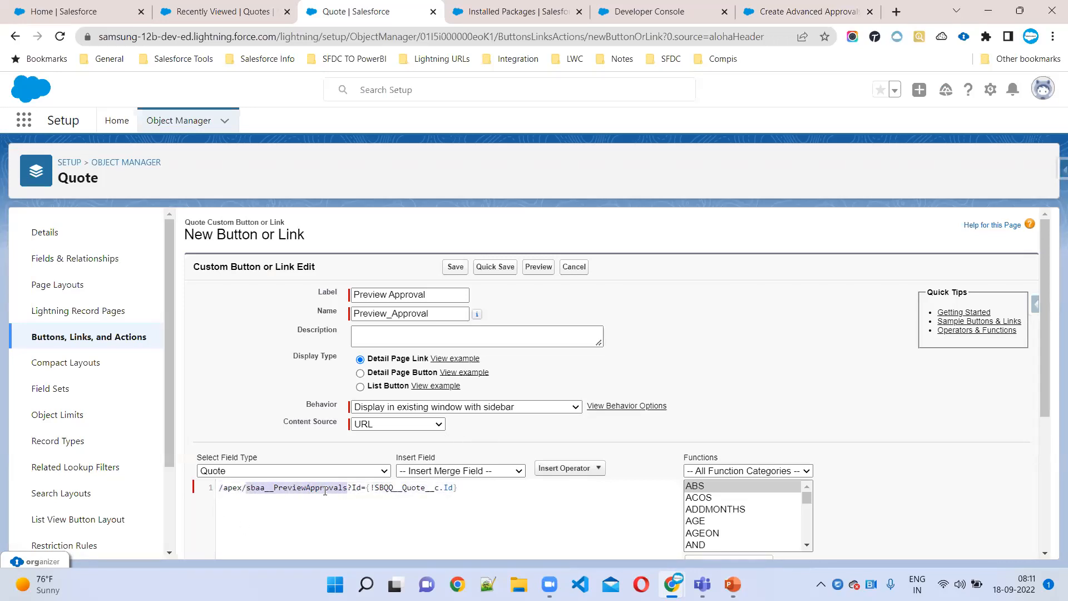
double_click(397, 488)
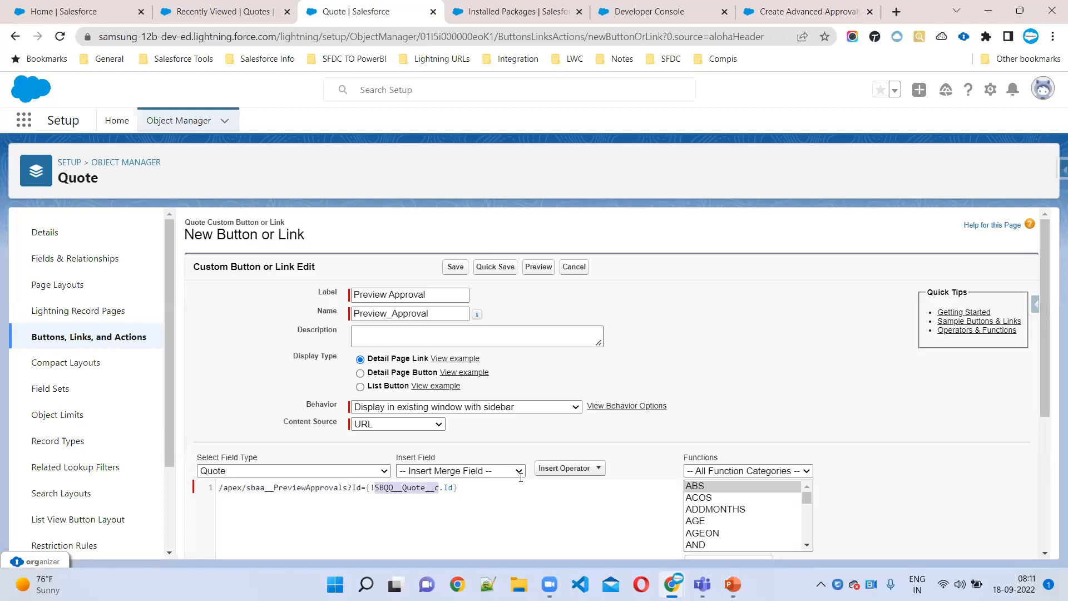
scroll(733, 389, down, 4)
click(235, 478)
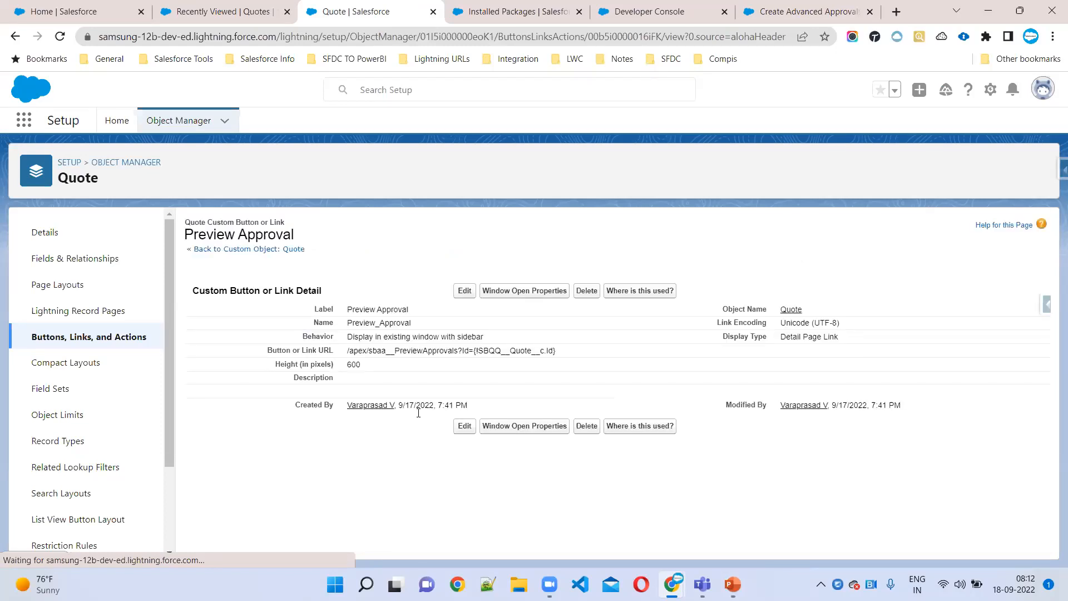
Open the help topic Set Up Page Layouts for Advanced Approvals and switch to the PowerPoint presentation
click(806, 12)
click(146, 360)
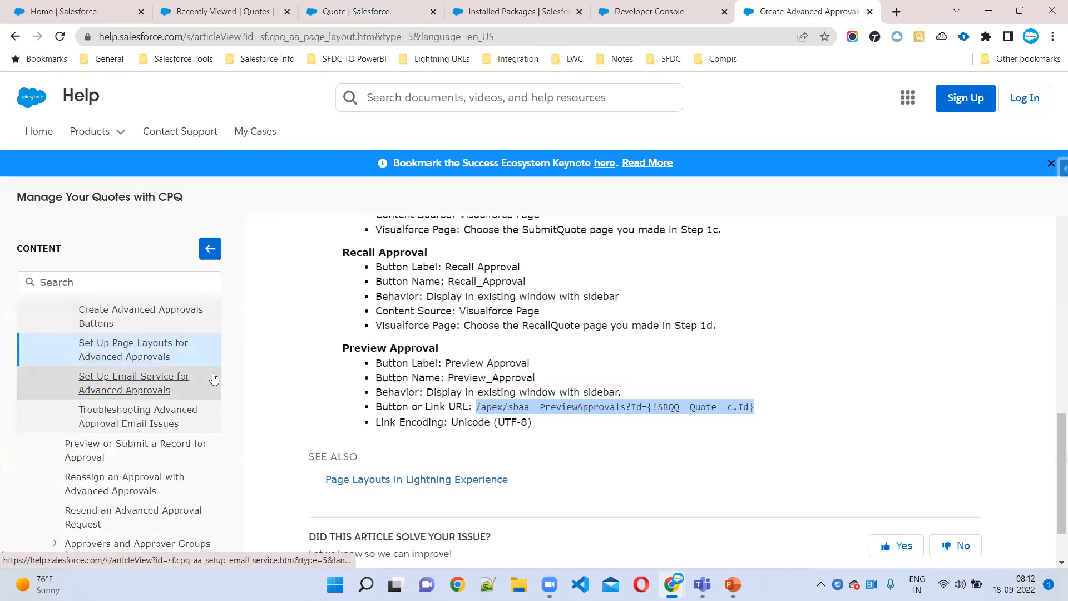
key(alt+Tab)
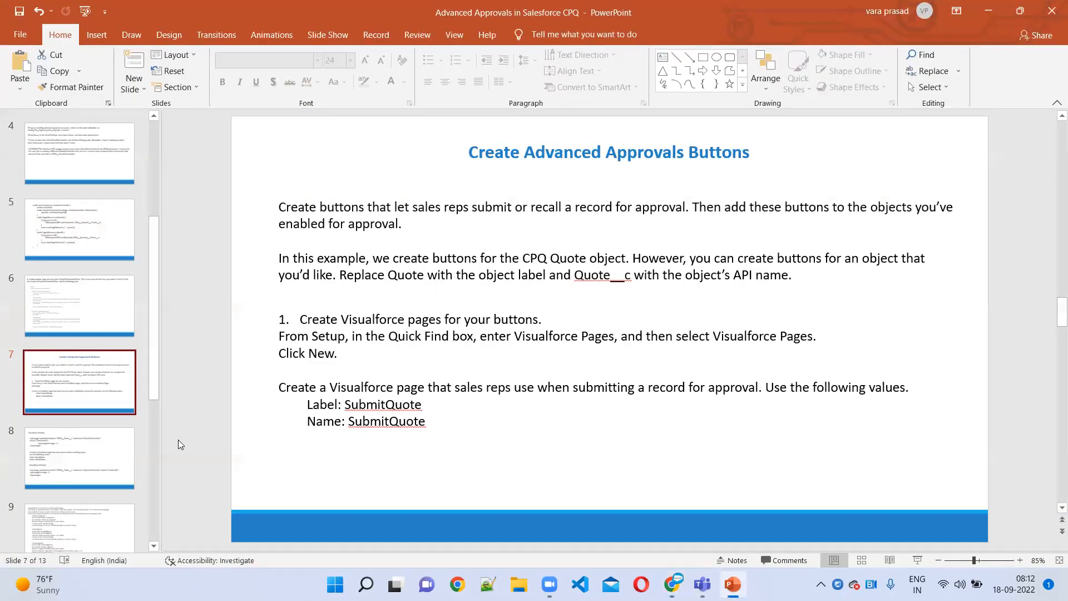
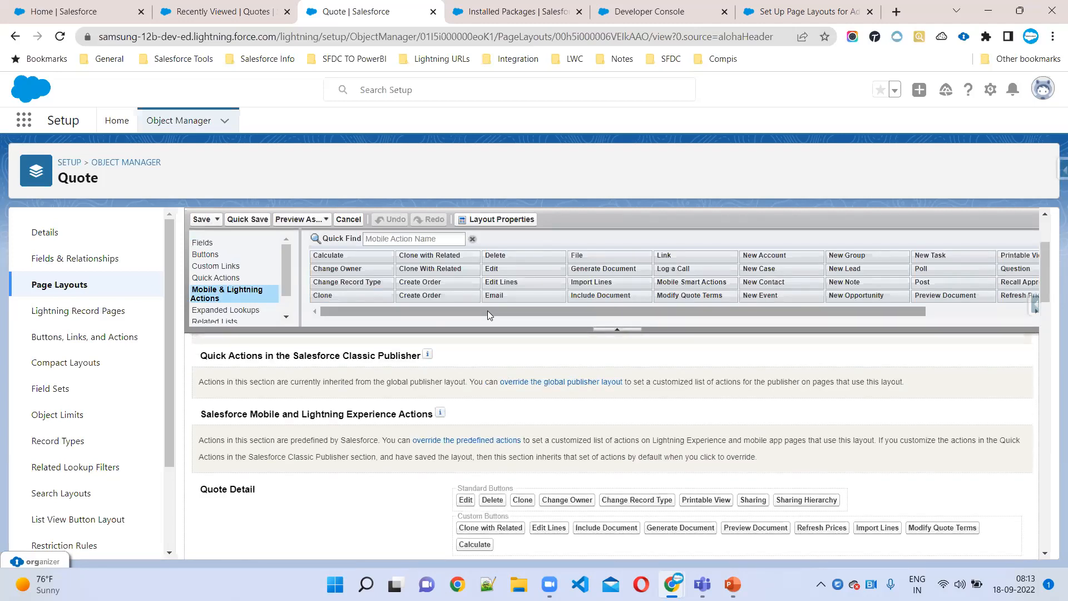
Override the predefined Salesforce Mobile and Lightning Experience actions on the Quote page layout and add the custom Submit for Approval button there
click(436, 235)
text(s)
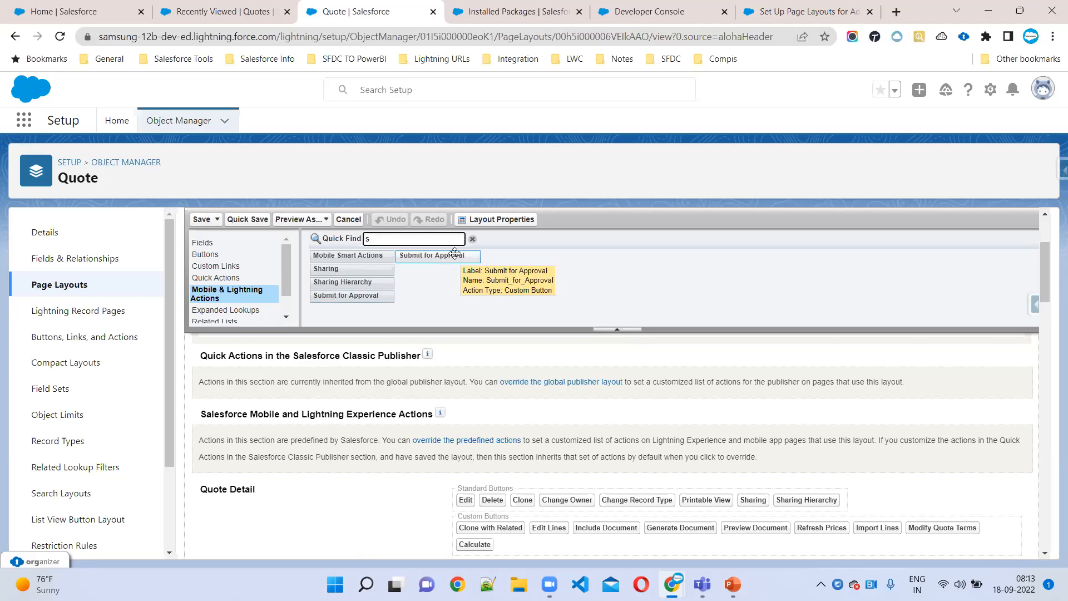
scroll(455, 253, down, 3)
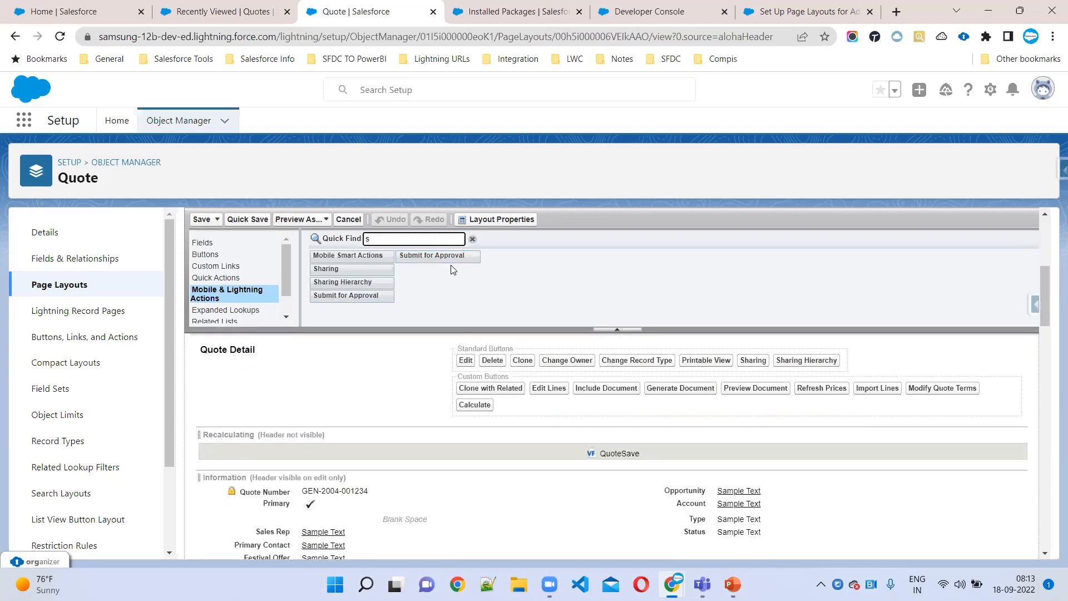
drag(456, 257, 424, 250)
scroll(476, 408, up, 3)
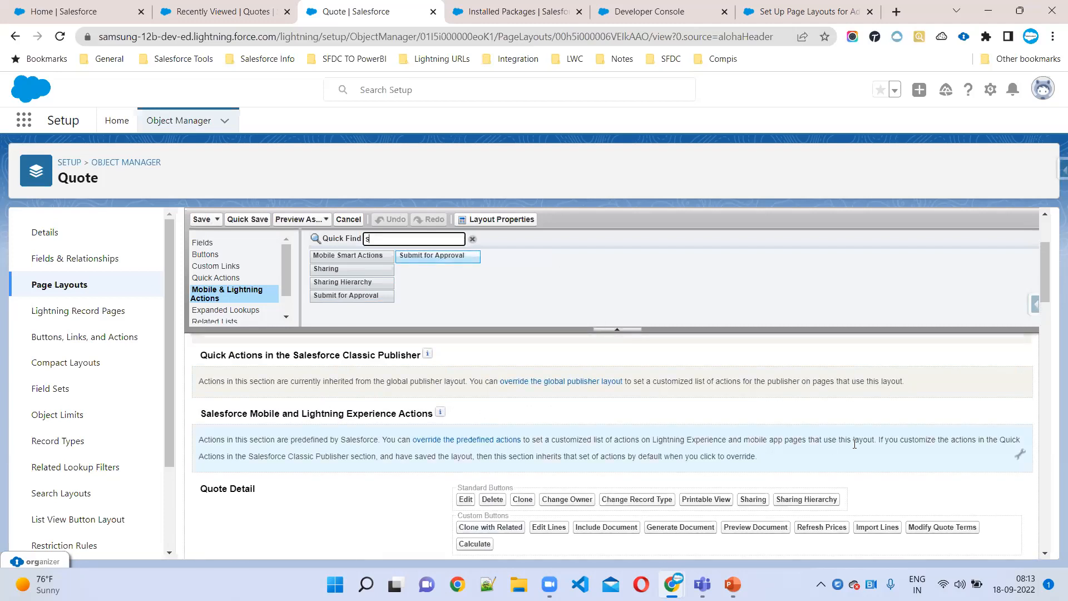
click(1020, 455)
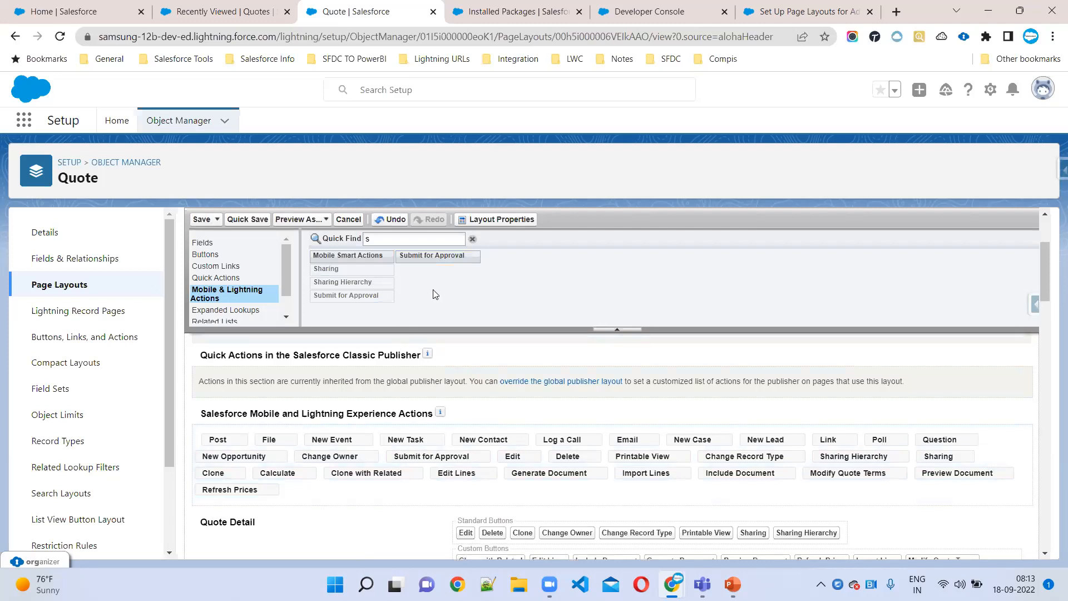
drag(462, 255, 339, 434)
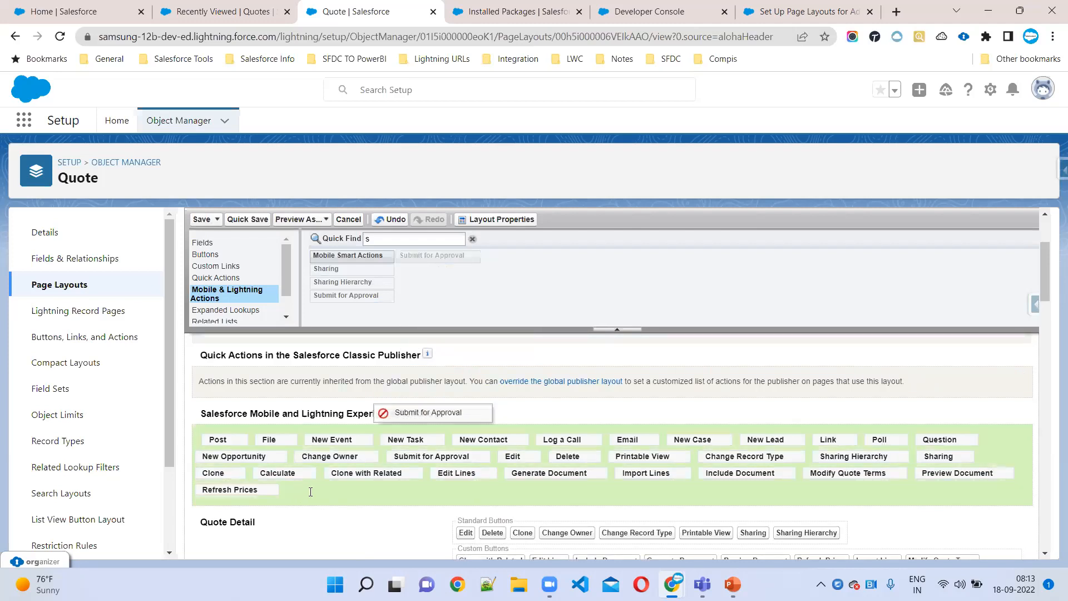
drag(326, 491, 325, 489)
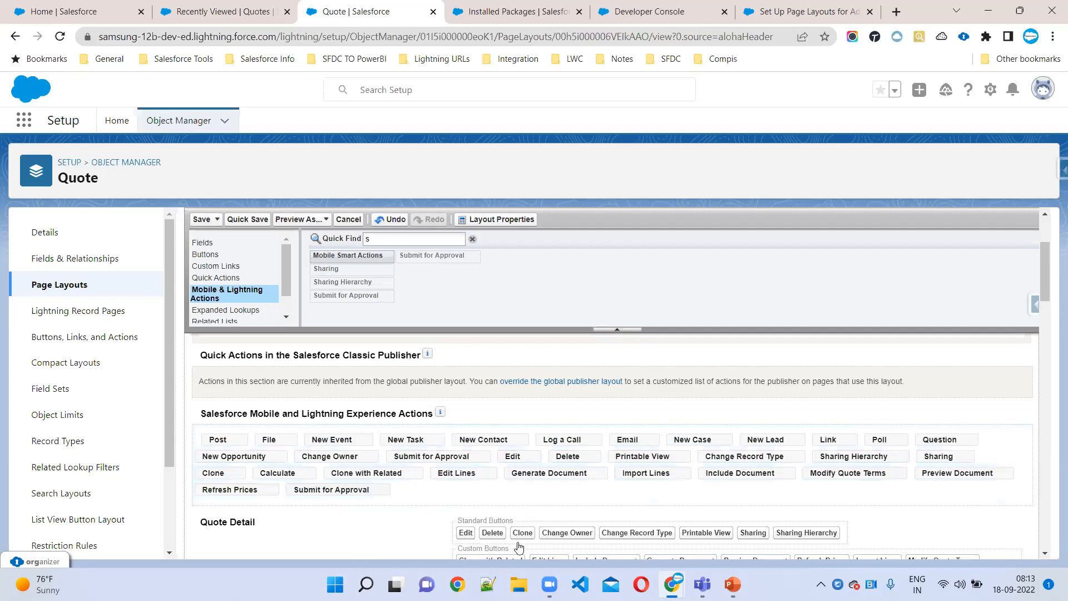
Find the Recall Approval action and add it after Submit for Approval in the Mobile and Lightning Experience actions
scroll(507, 445, down, 3)
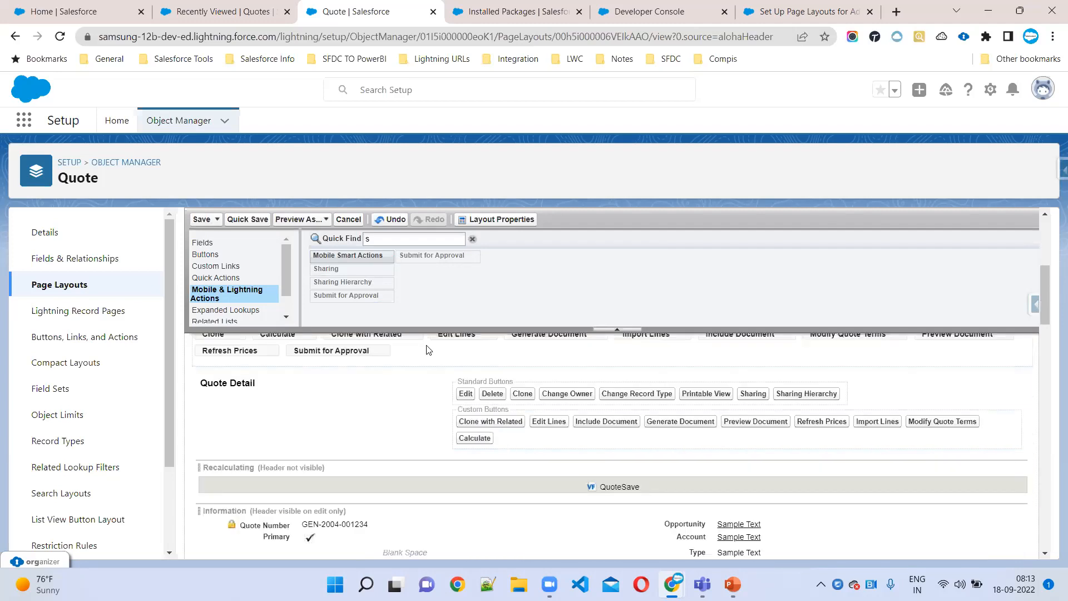
click(395, 239)
text(re)
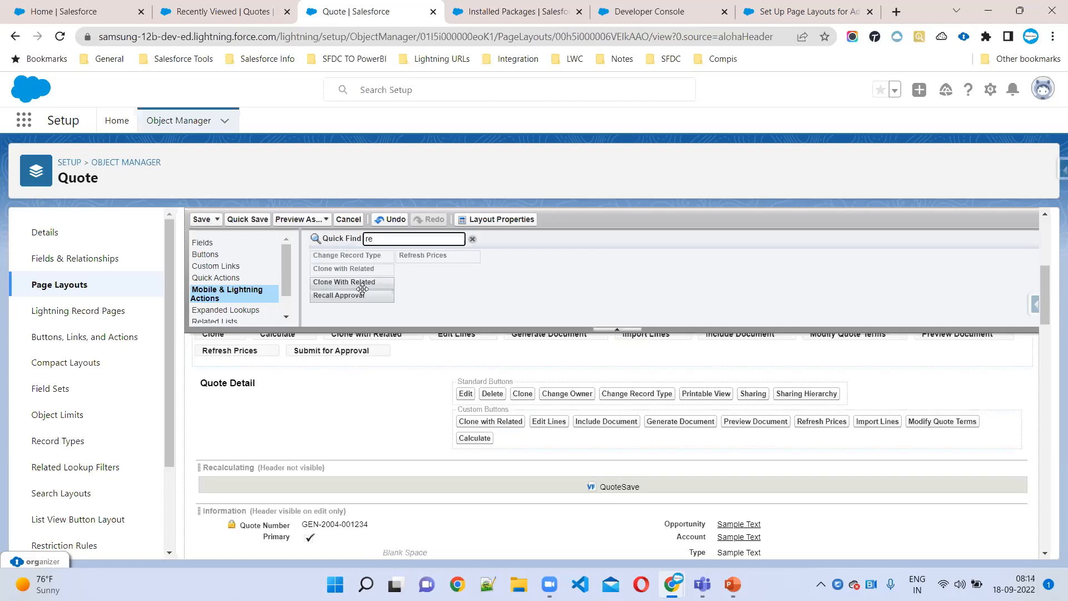
drag(362, 294, 433, 395)
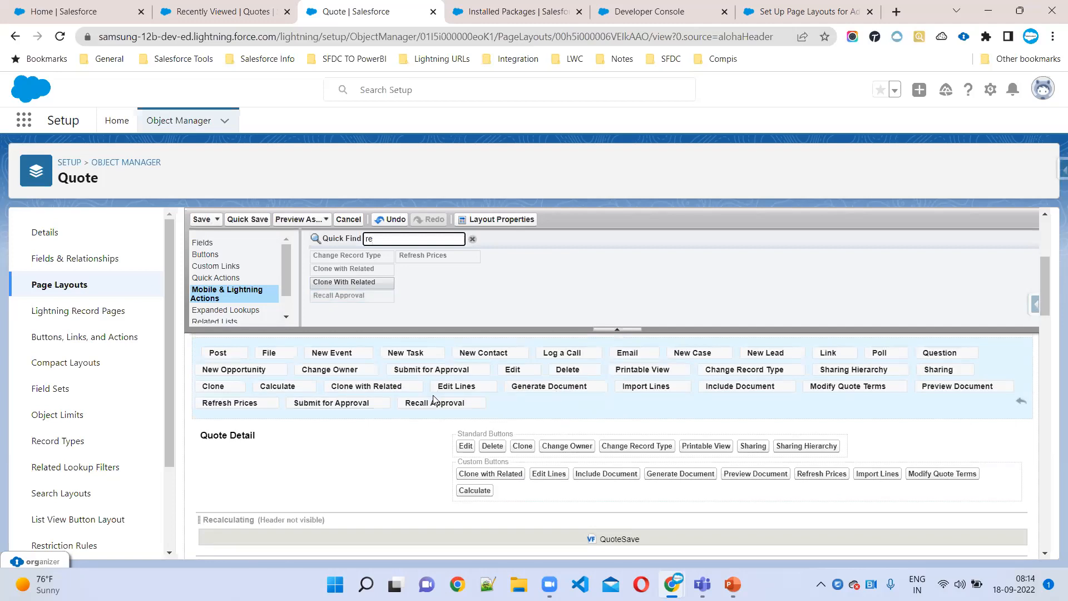
Search the layout's Mobile & Lightning Actions for "Pre" to locate Preview Approval, then switch to the Recently Viewed quotes list
click(330, 242)
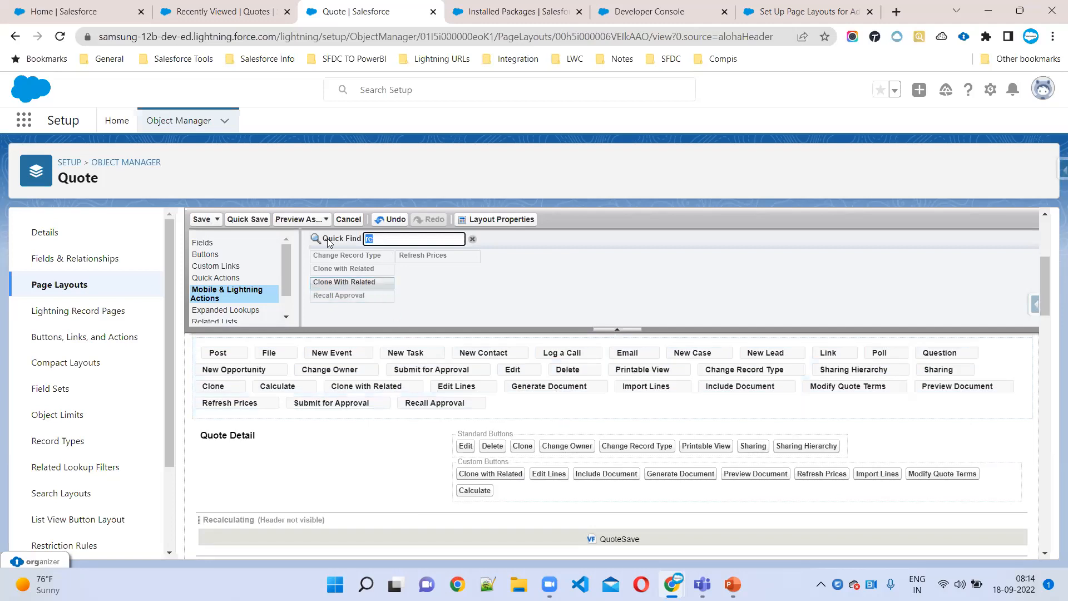
text(pre)
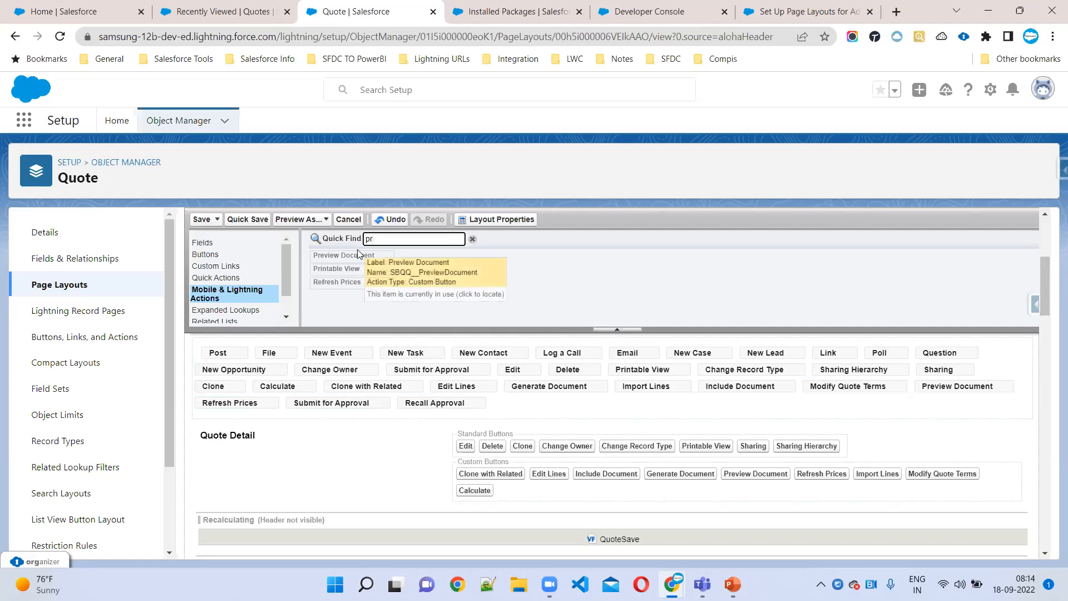
key(BackSpace)
key(BackSpace)
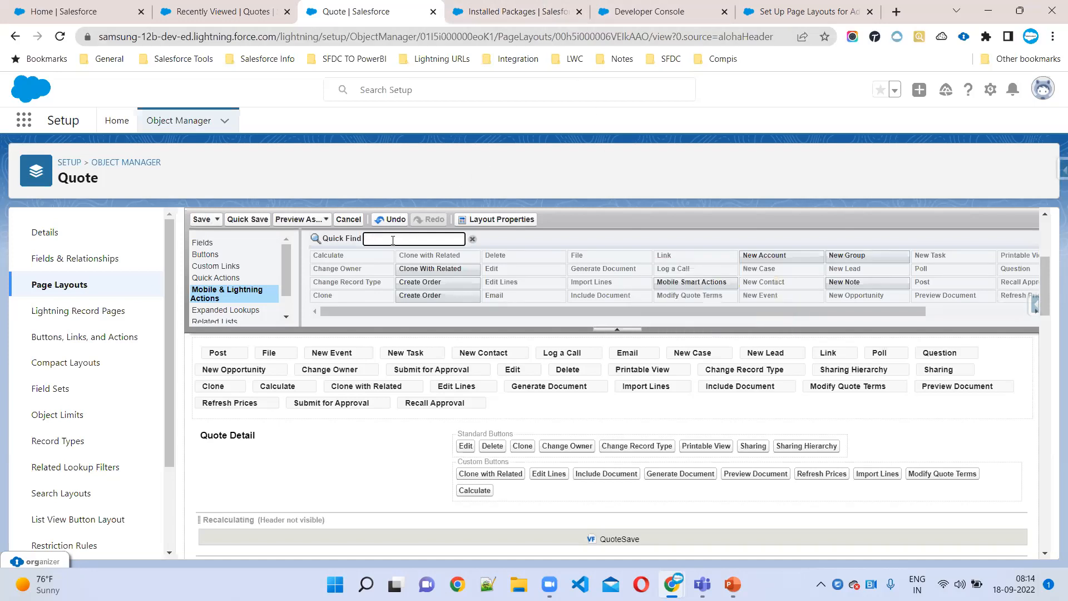
text(Pre)
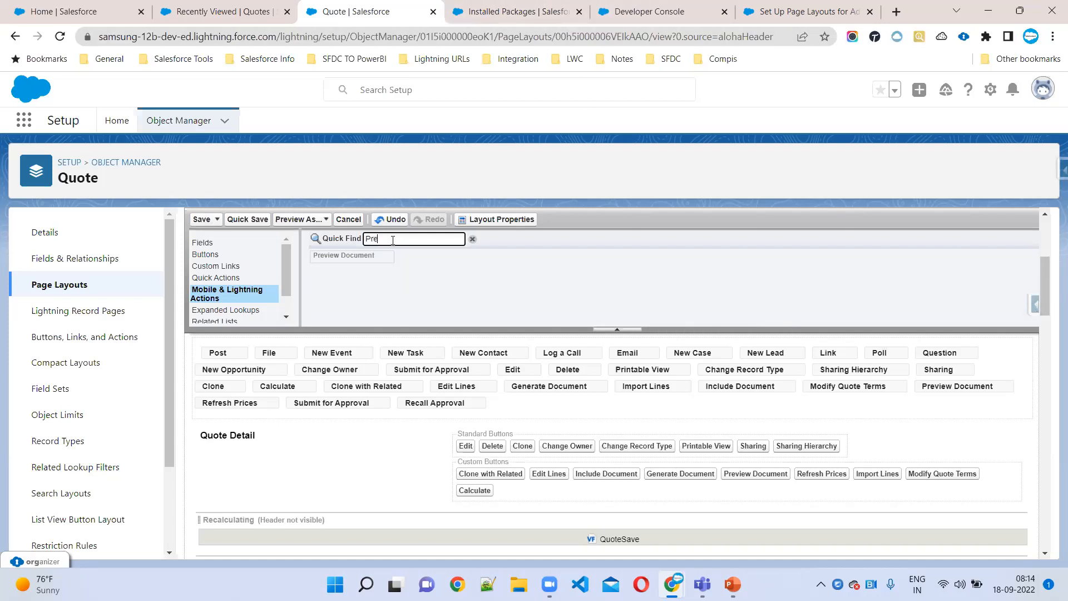
click(218, 12)
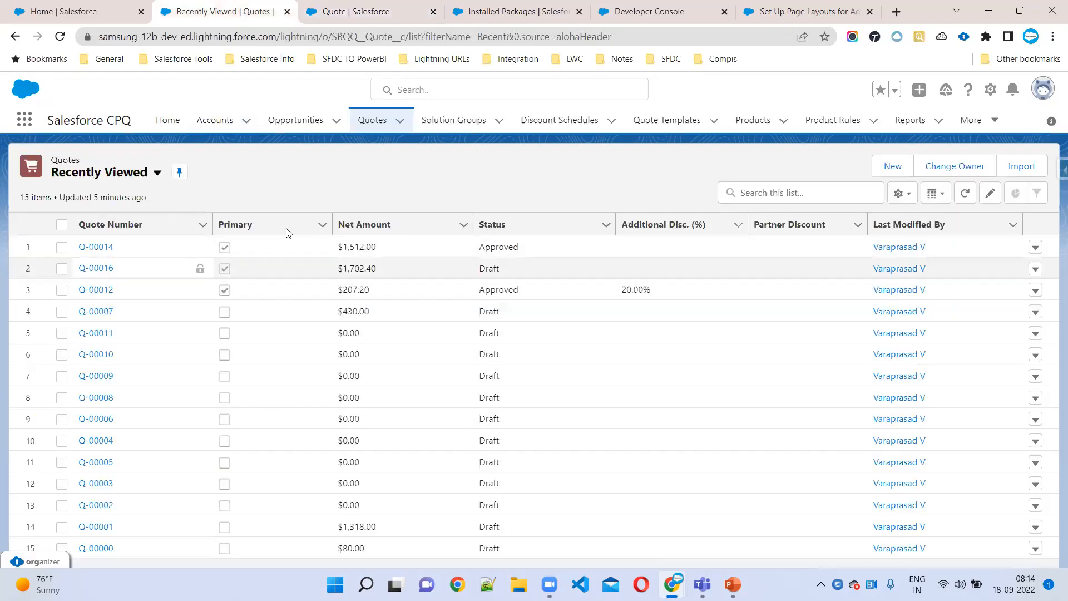
Open the Quote object's setup in a new tab and find the Preview Approval button settings in the help topic Create Advanced Approvals Buttons
click(991, 90)
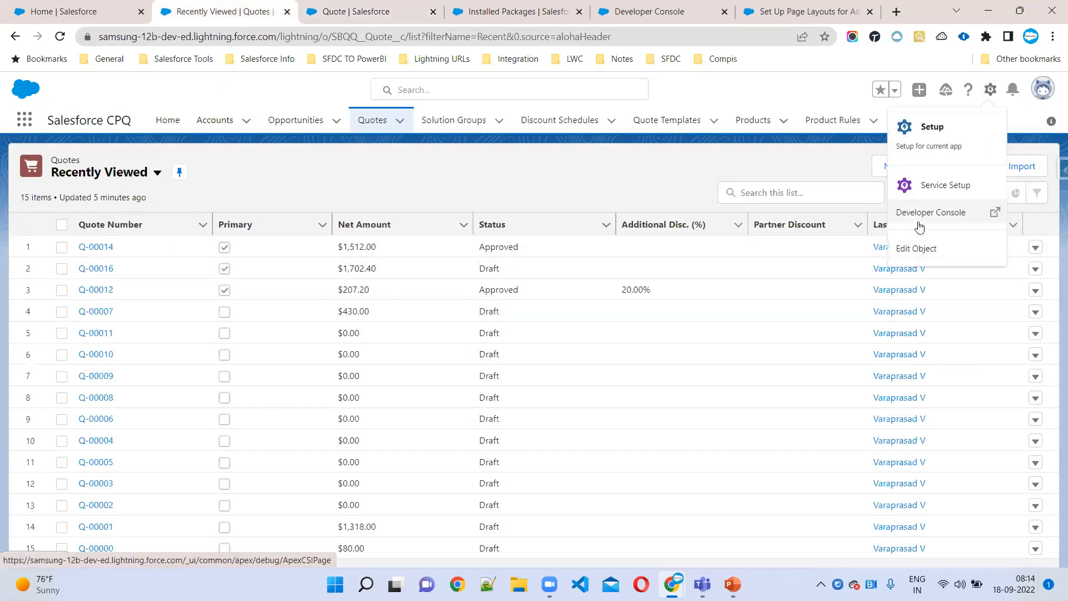
click(915, 249)
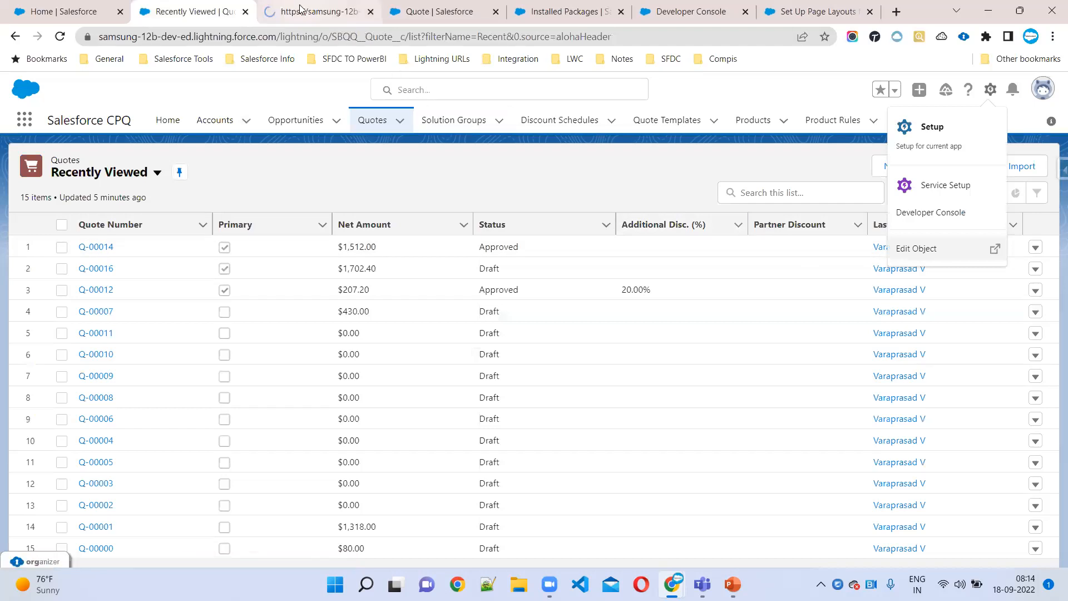
click(822, 13)
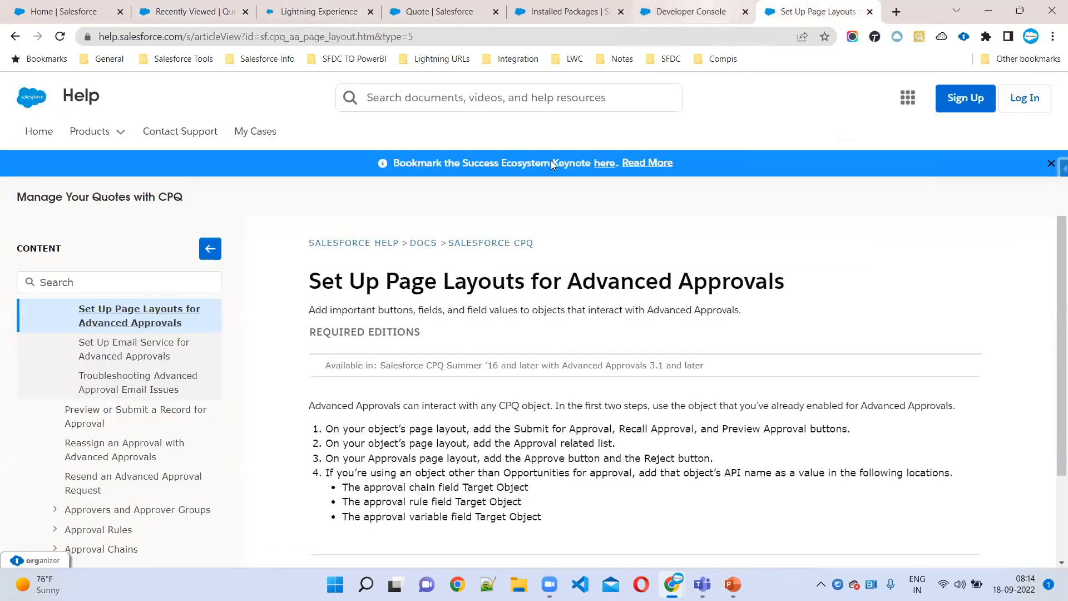
scroll(153, 359, up, 1)
click(153, 359)
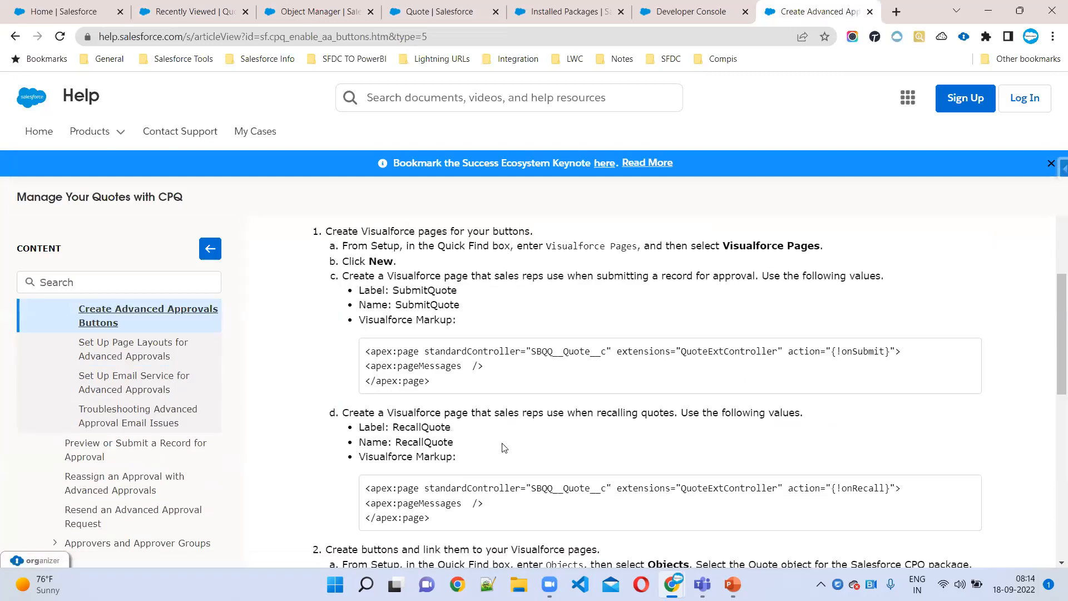
scroll(500, 443, down, 10)
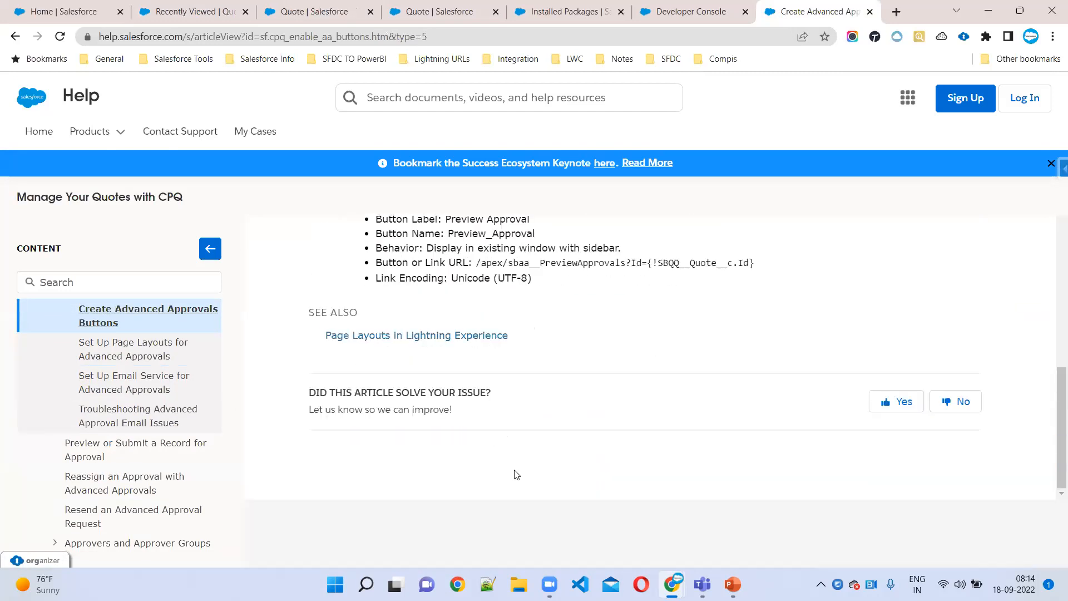
Copy part of the Preview Approval label from the help topic and search the Quote layout's Mobile & Lightning Actions for "Preview"
drag(449, 217, 481, 221)
key(ctrl+c)
click(311, 12)
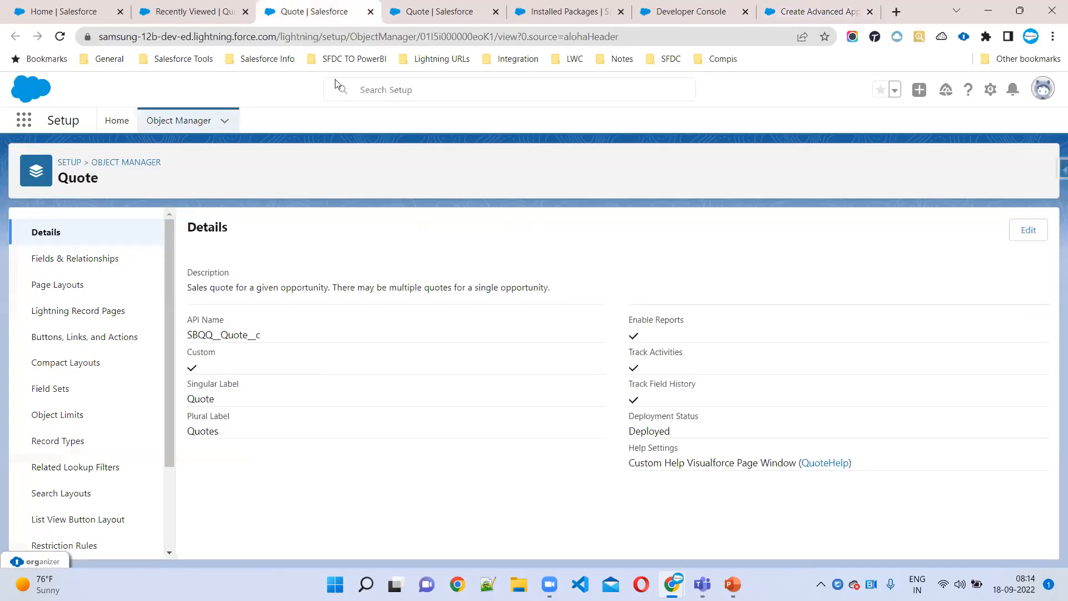
click(421, 13)
double_click(378, 238)
key(ctrl+v)
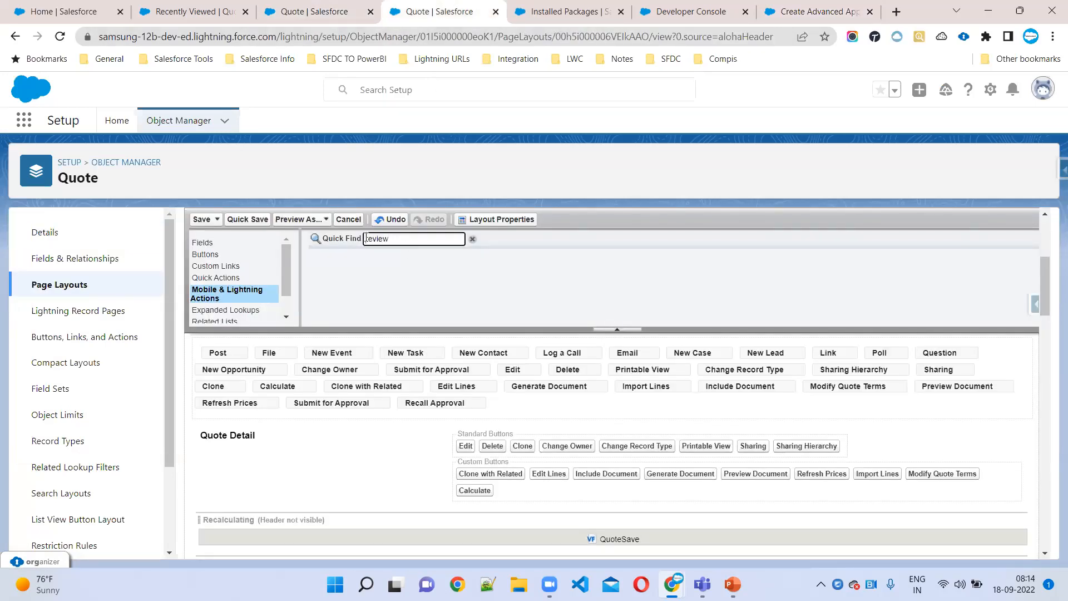
text(P)
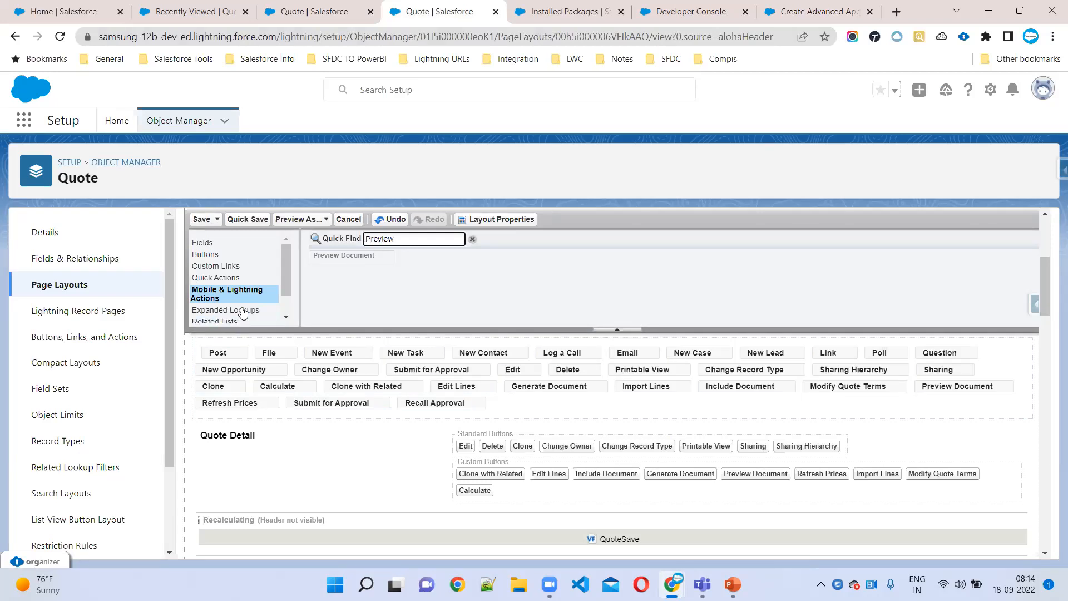
Locate Preview Approval among the Quote object's Buttons, Links, and Actions and check its type and content source
click(317, 11)
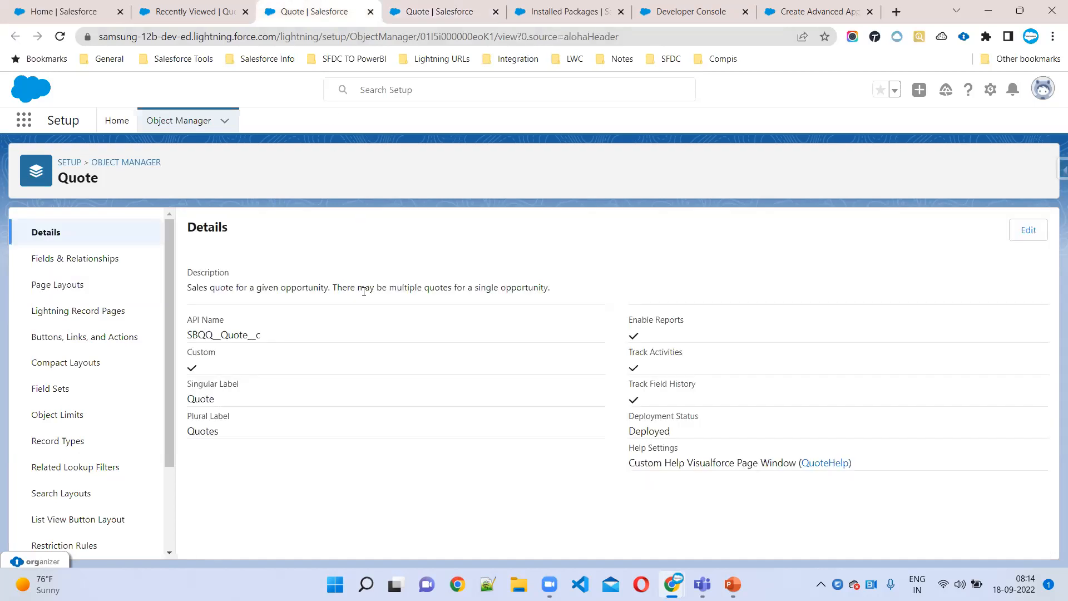
click(443, 14)
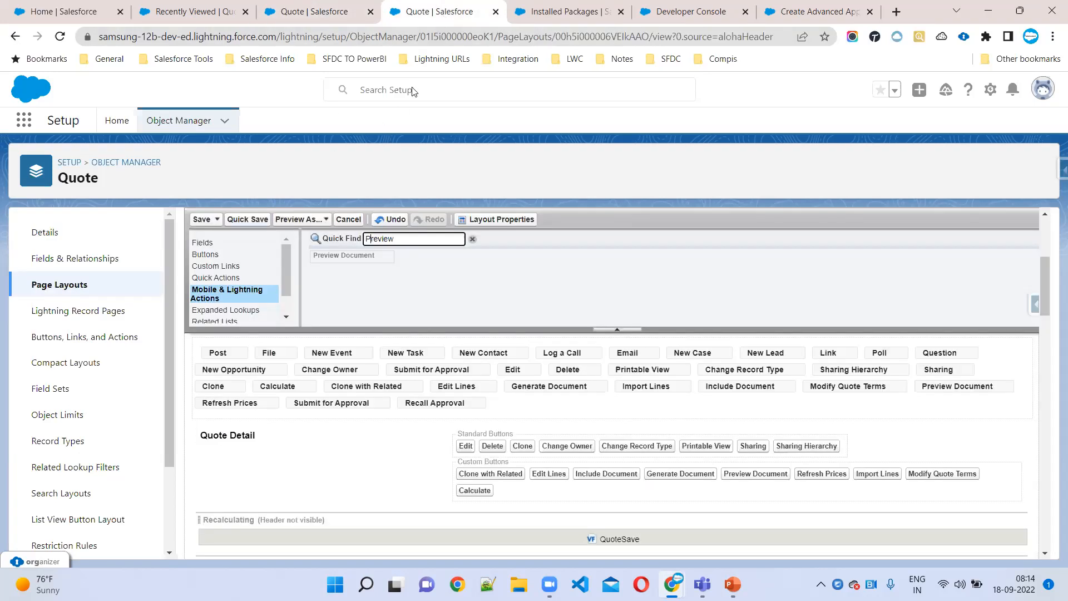
click(329, 8)
click(74, 337)
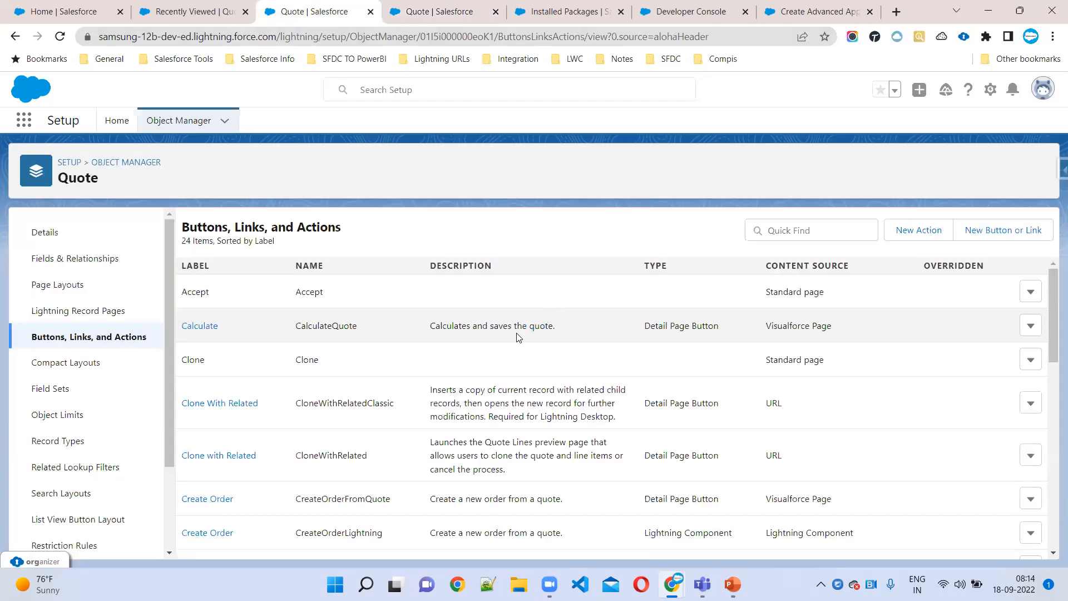
scroll(614, 346, down, 8)
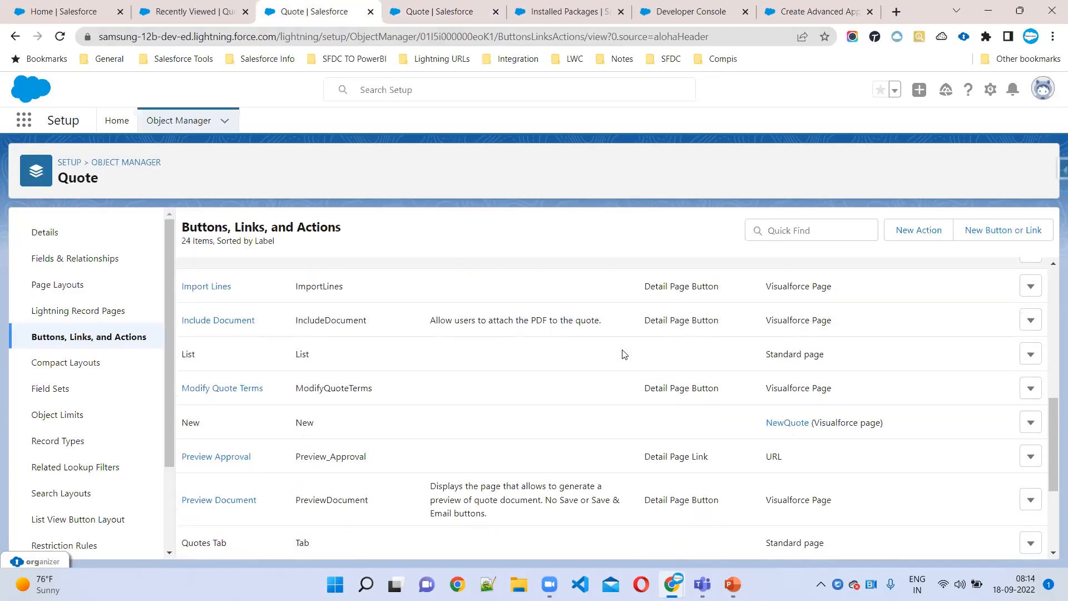
drag(634, 463, 813, 465)
Edit the Preview Approval custom link, set its display type to Detail Page Button, and save it
click(1030, 456)
click(988, 488)
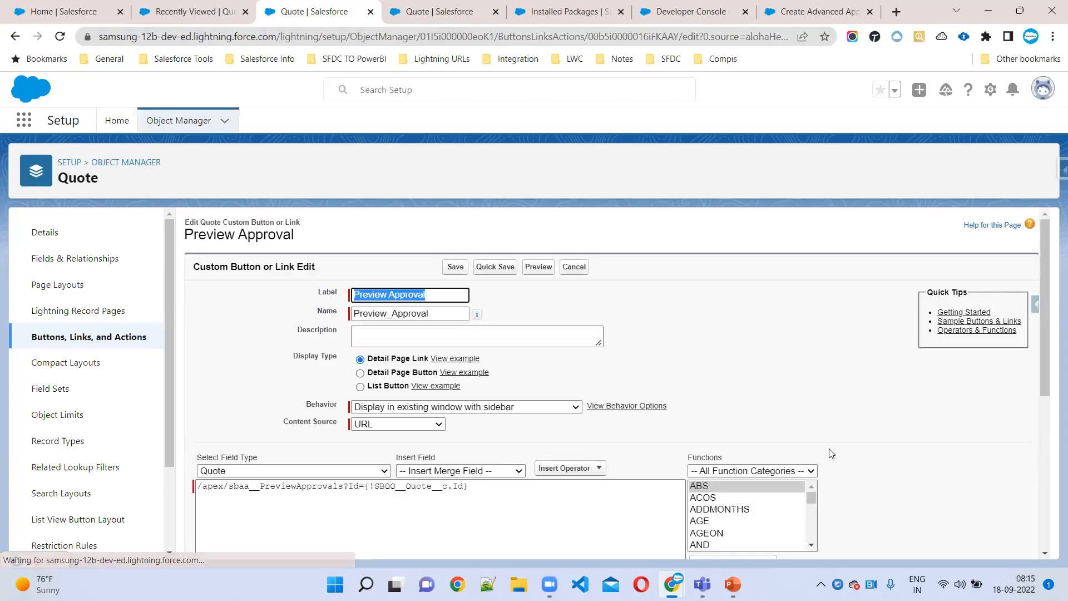
click(393, 373)
drag(381, 362, 744, 366)
click(716, 367)
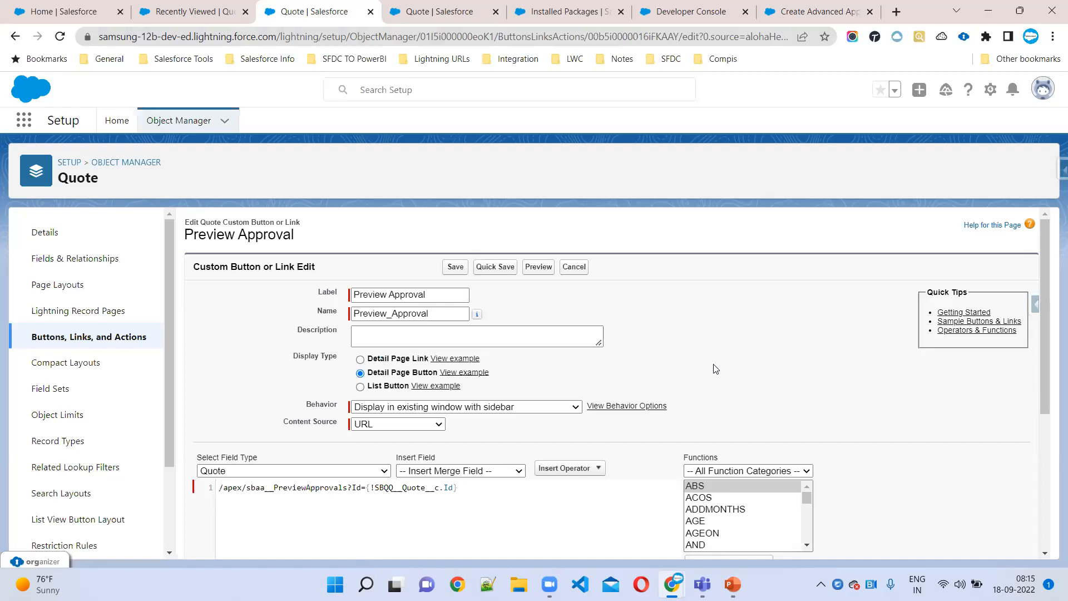
click(458, 268)
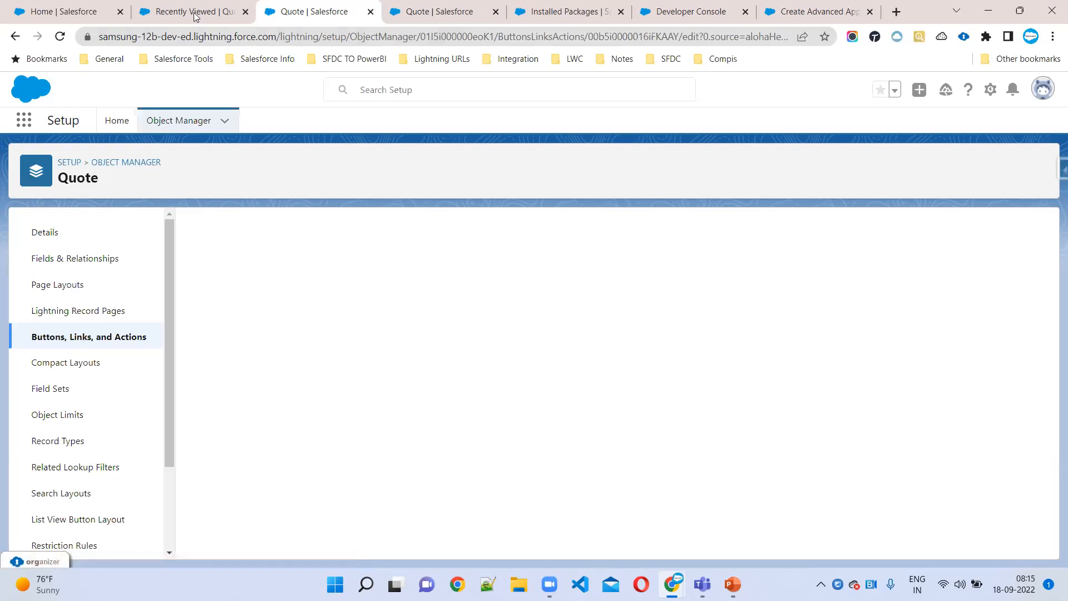
Save the open Quote page layout and reopen Quote Layout for editing to refresh its available actions
click(547, 12)
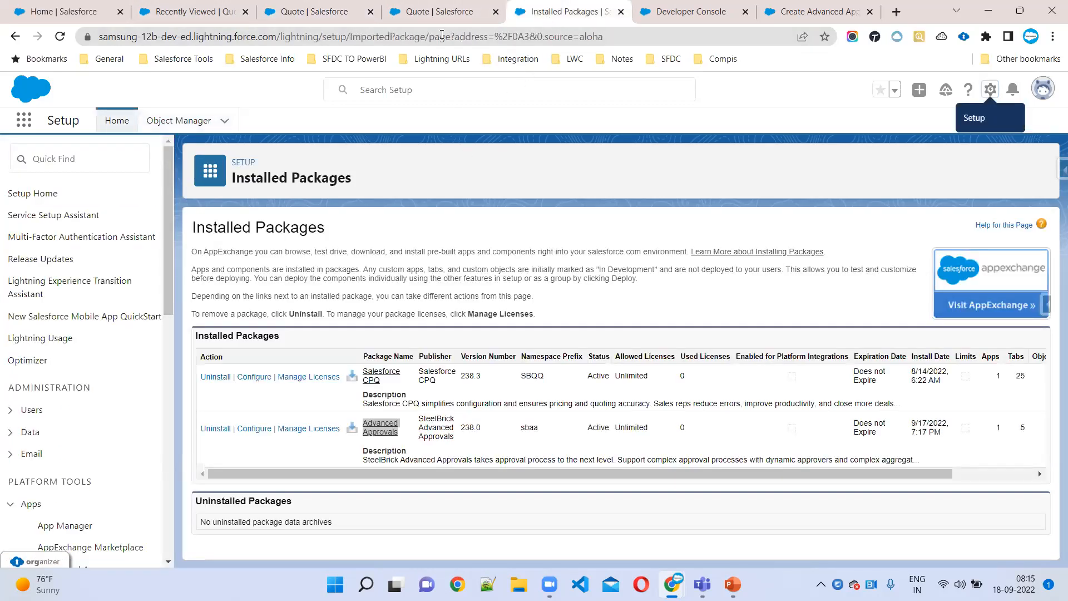
click(442, 12)
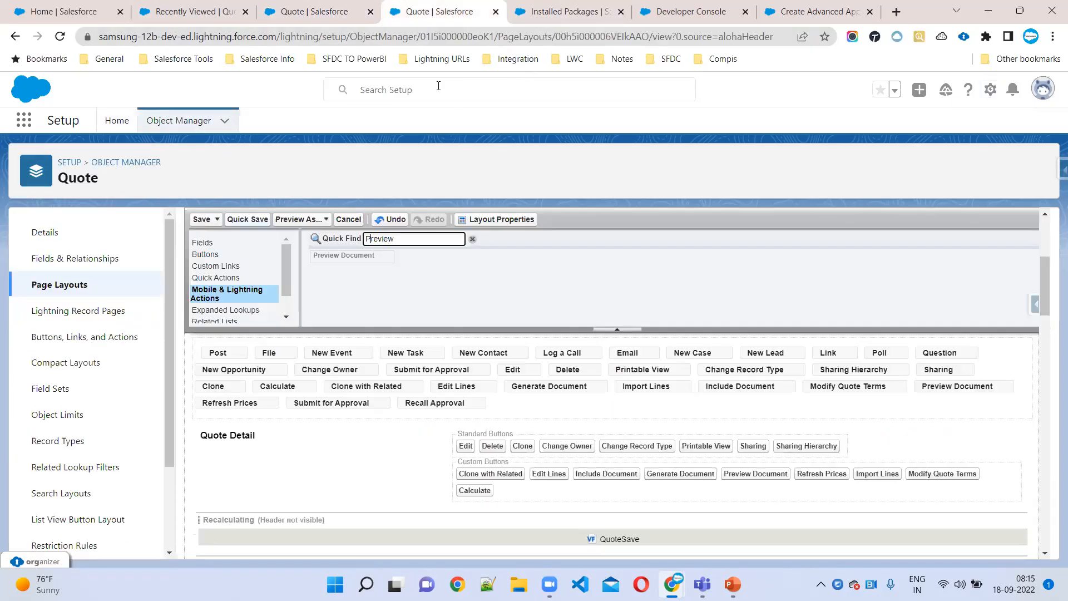
click(200, 220)
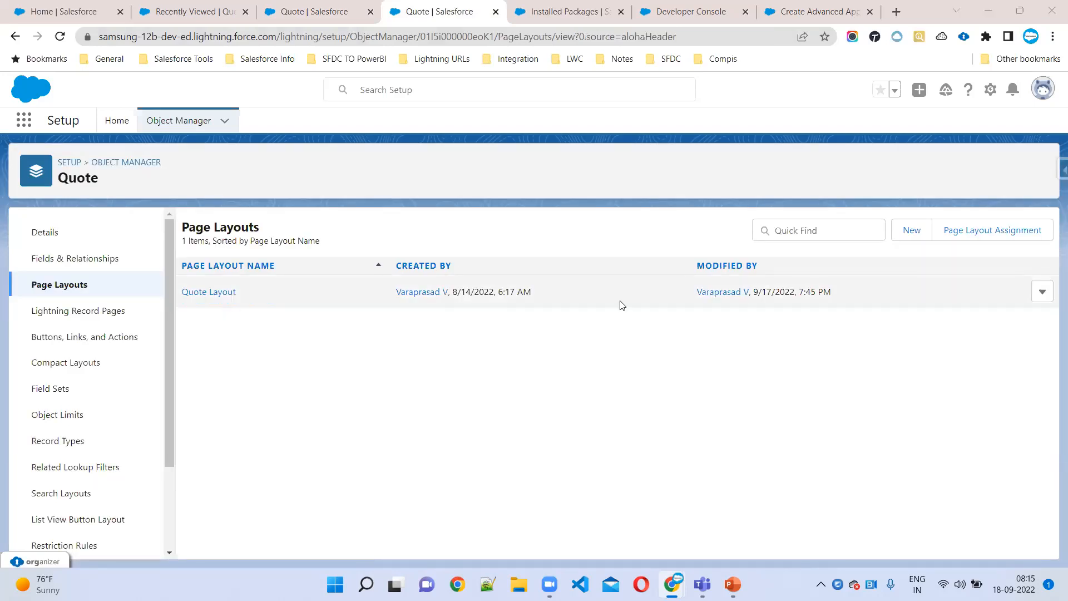
click(1042, 291)
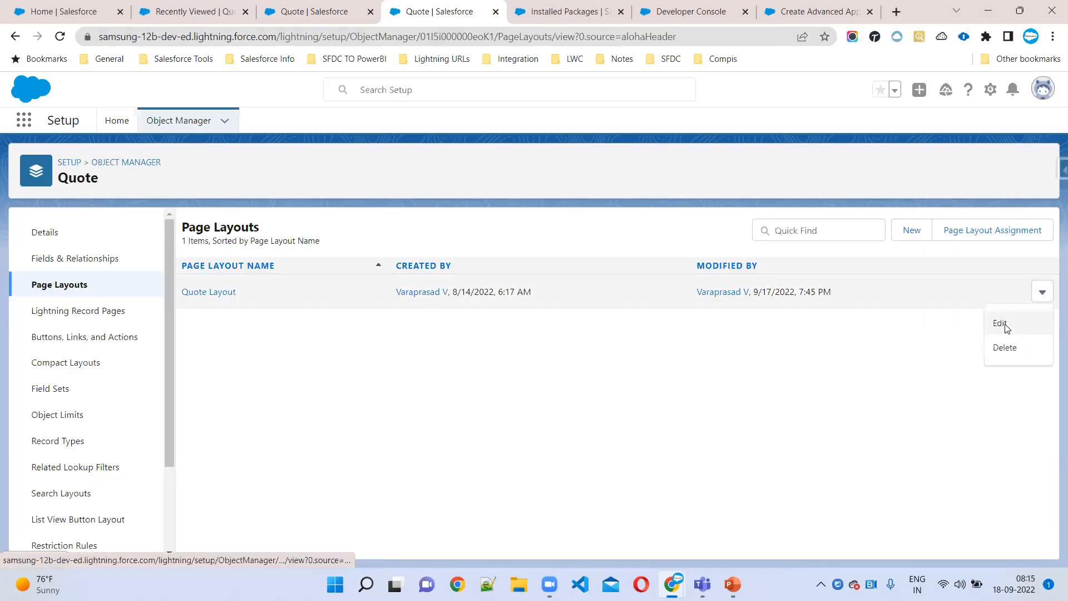
click(1000, 323)
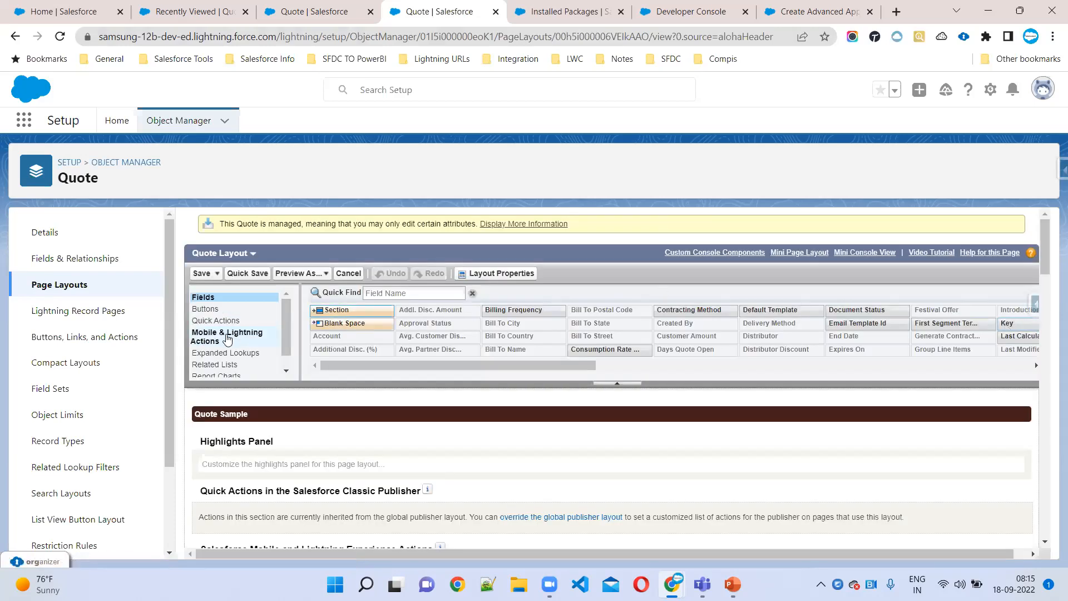
Search Mobile & Lightning Actions for "Pre", add Preview Approval after Recall Approval in the layout's actions, and save the layout
click(227, 338)
click(393, 294)
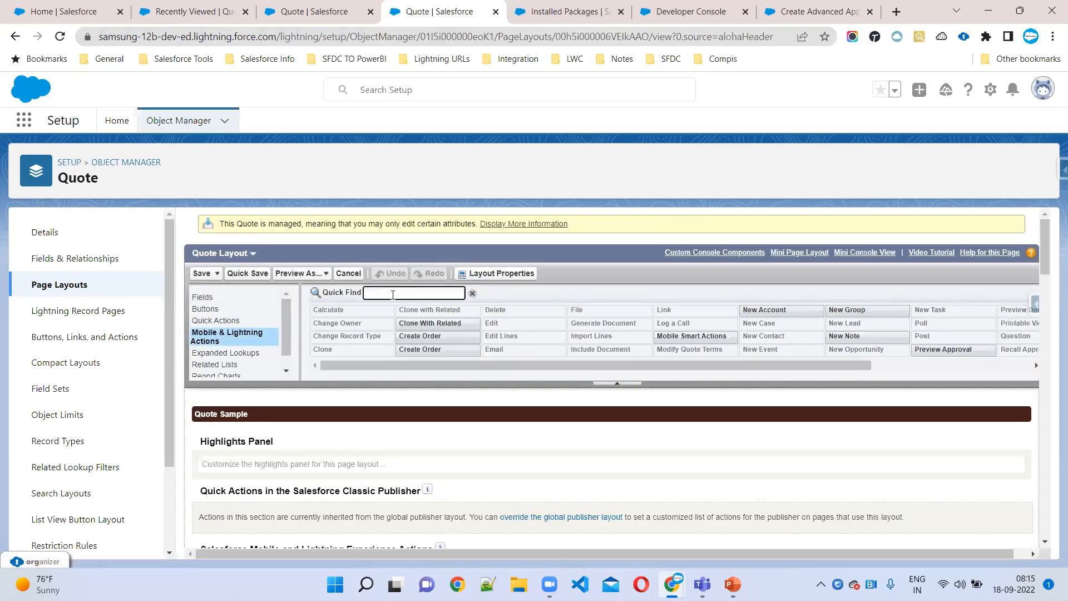
text(Pre)
scroll(441, 396, down, 5)
scroll(441, 396, up, 2)
drag(368, 263, 495, 409)
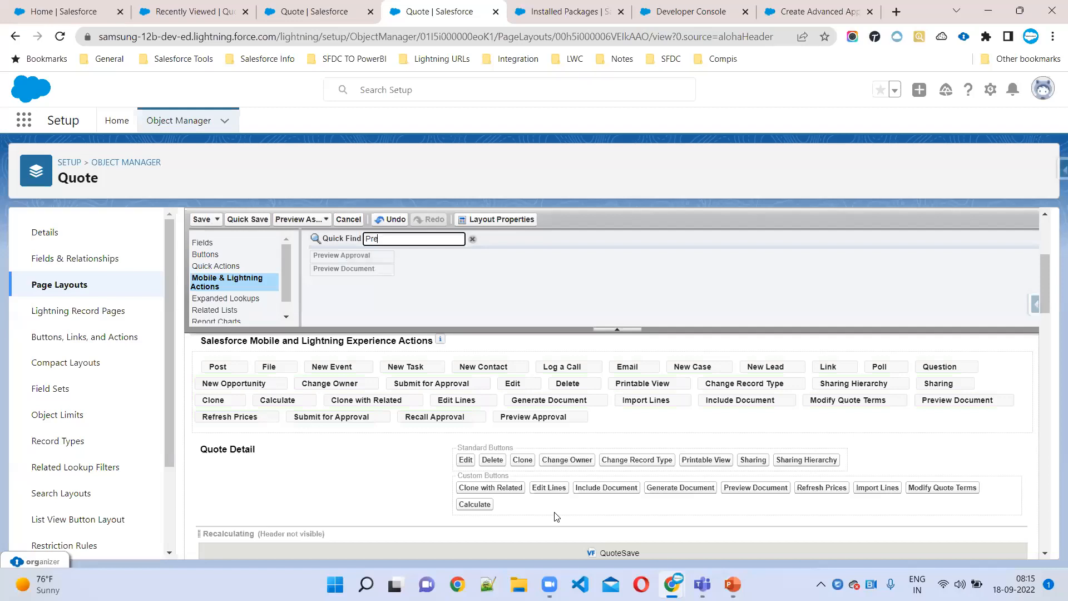
click(527, 509)
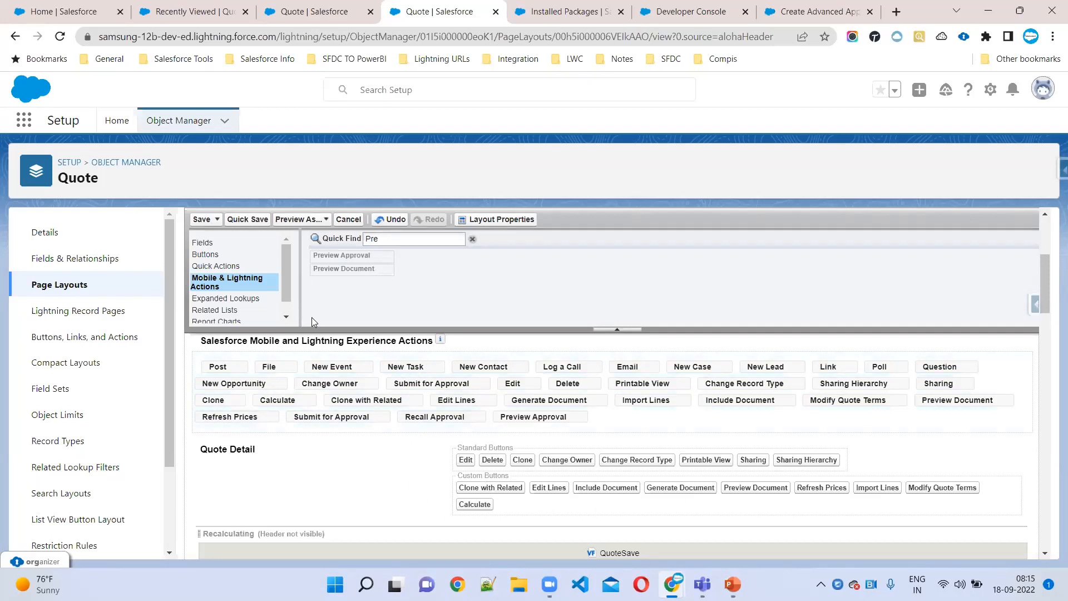
click(202, 219)
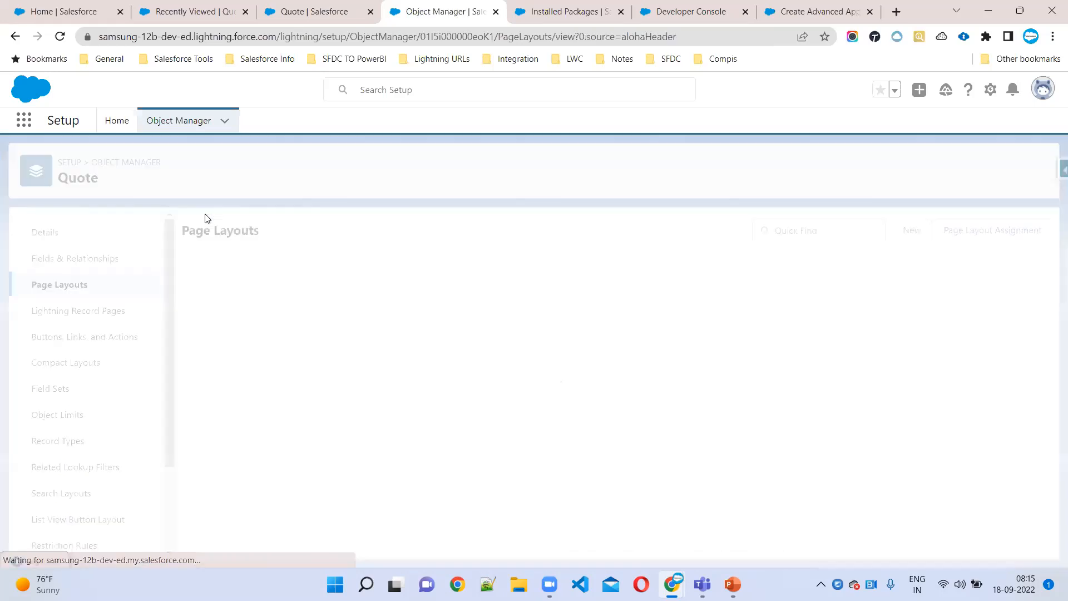
Reopen Quote Layout for editing and add the Approvals related list between Quote Line Groups and Quote Documents
click(322, 11)
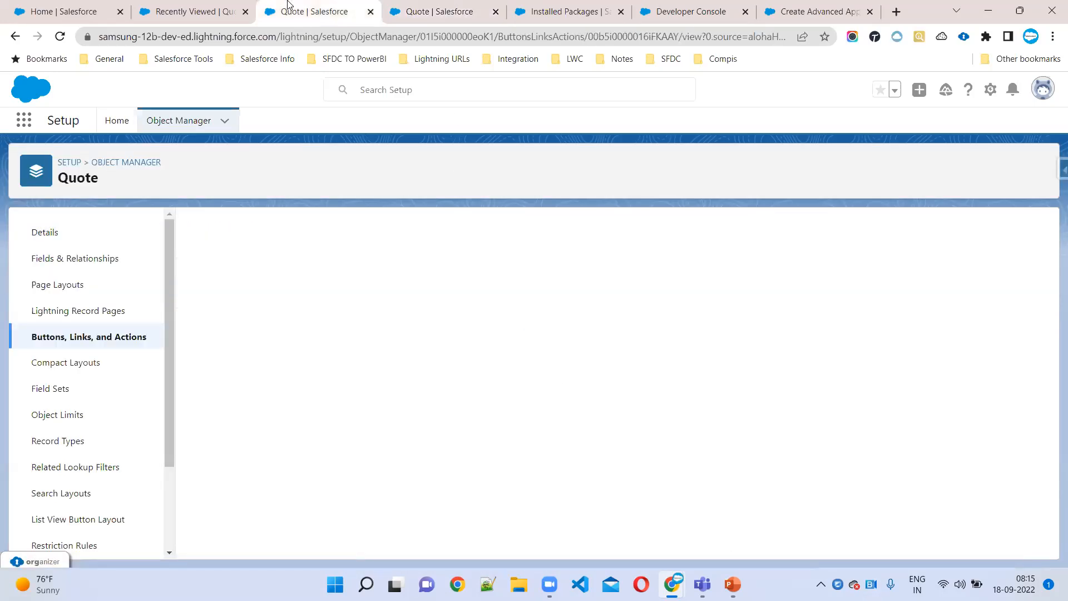
click(394, 5)
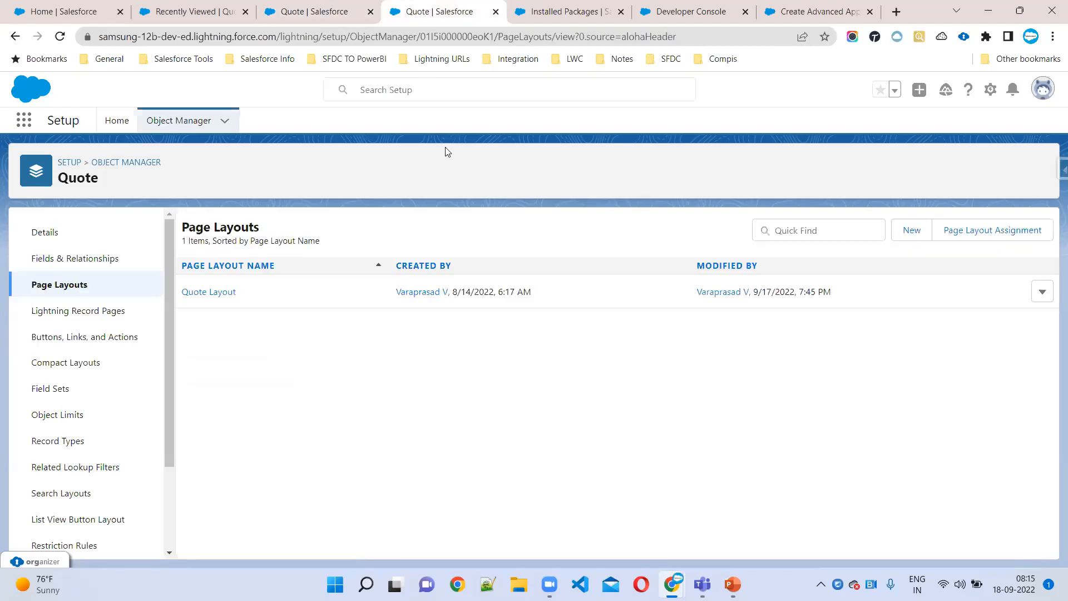
click(1042, 300)
click(1008, 323)
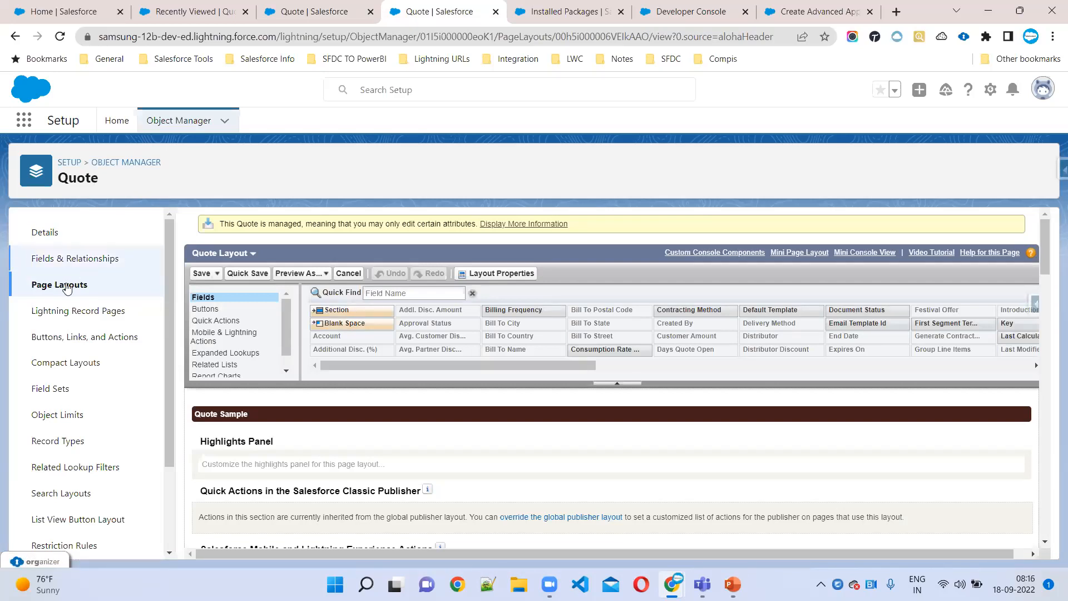
scroll(247, 349, down, 1)
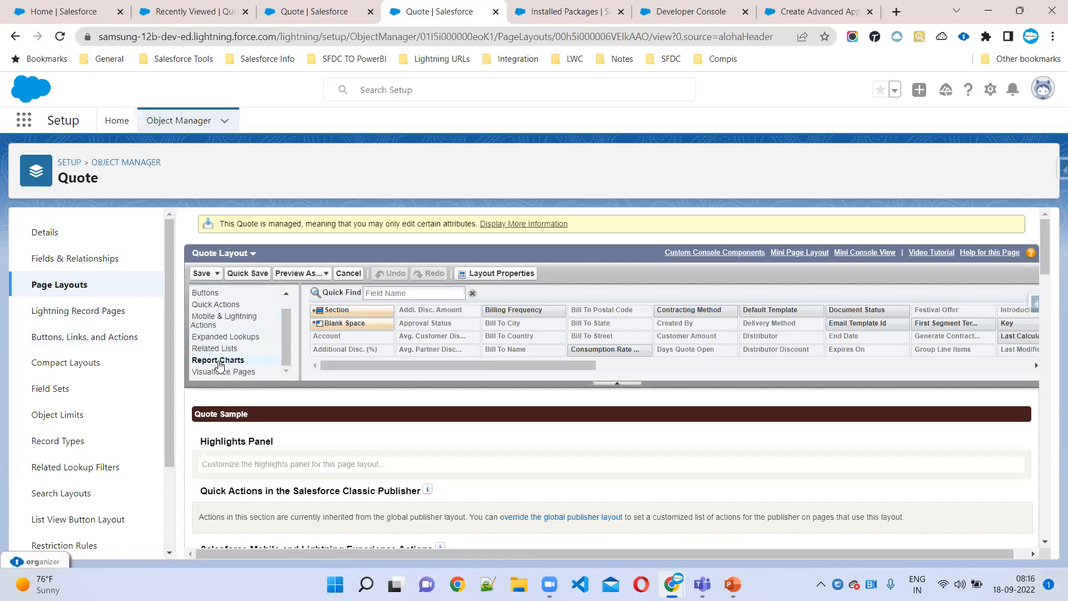
scroll(287, 355, down, 10)
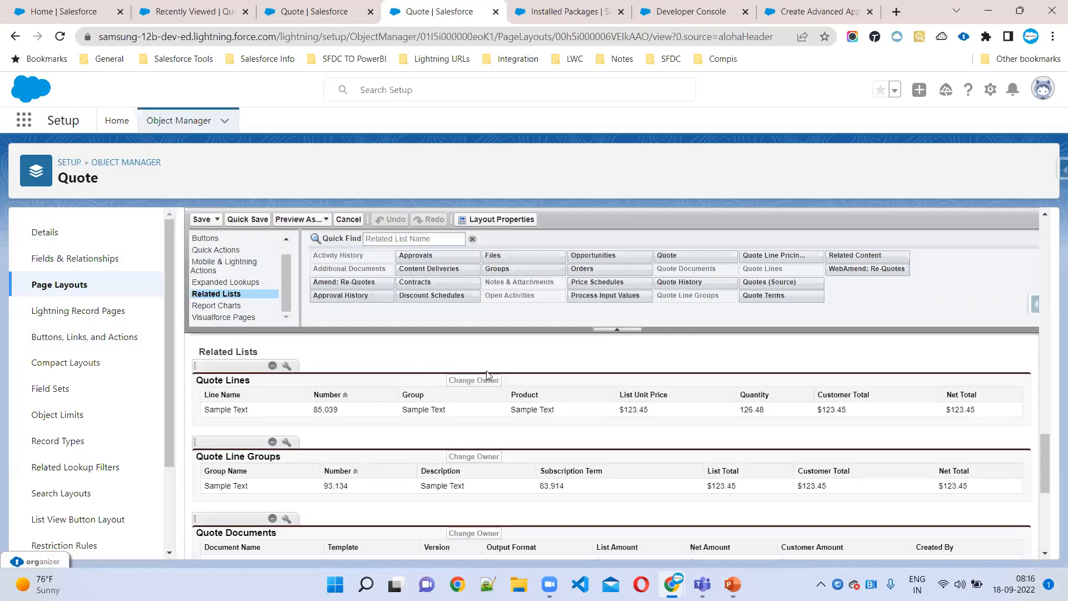
scroll(486, 370, down, 1)
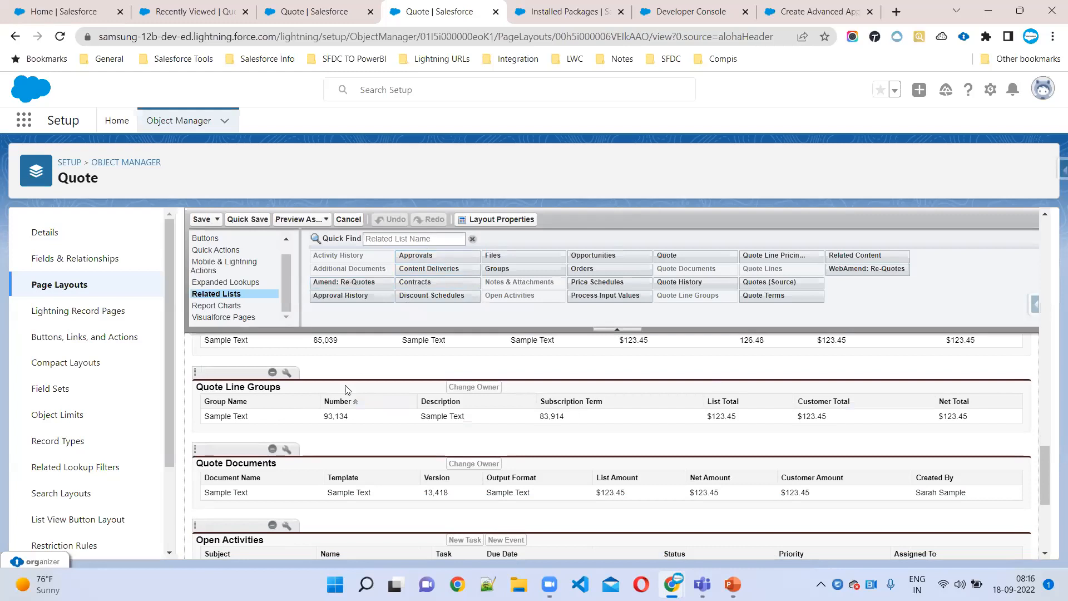
drag(442, 256, 216, 415)
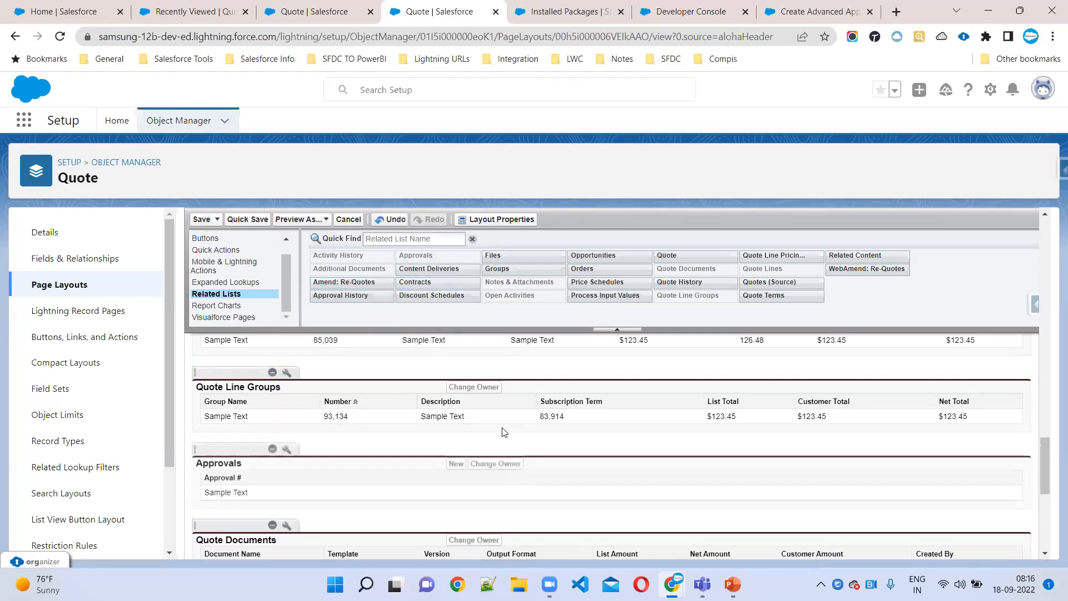
Open the help topic Set Up Page Layouts for Advanced Approvals and review its remaining setup steps
click(790, 11)
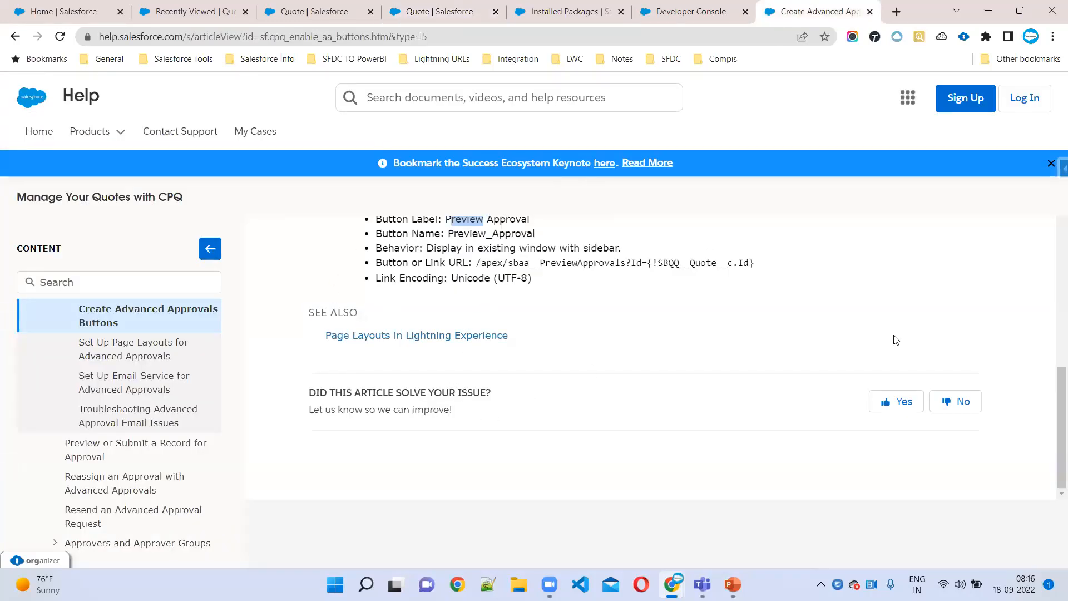
click(132, 348)
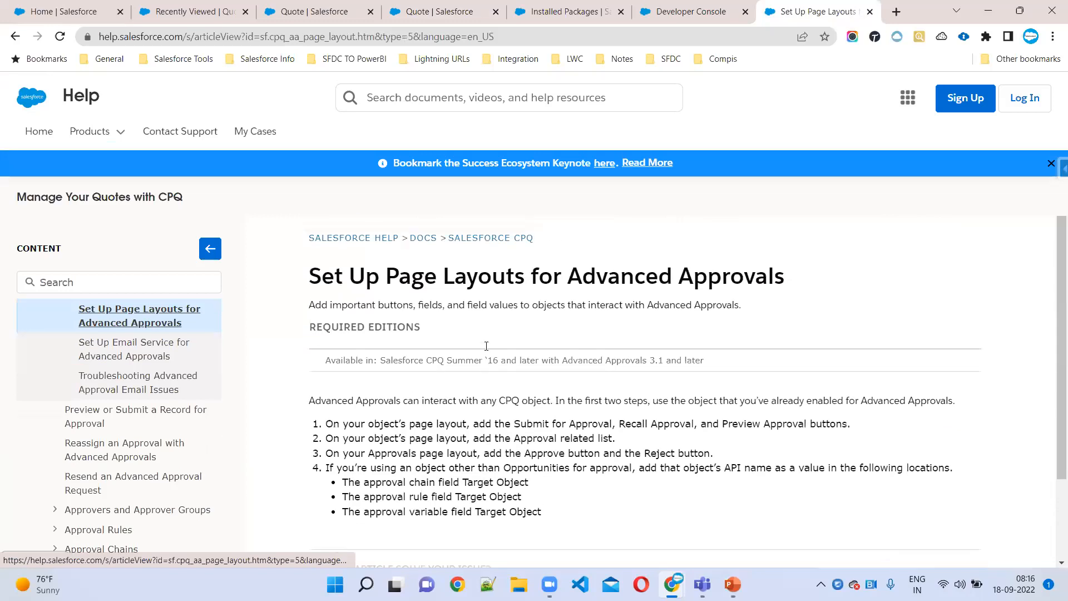
scroll(662, 412, down, 5)
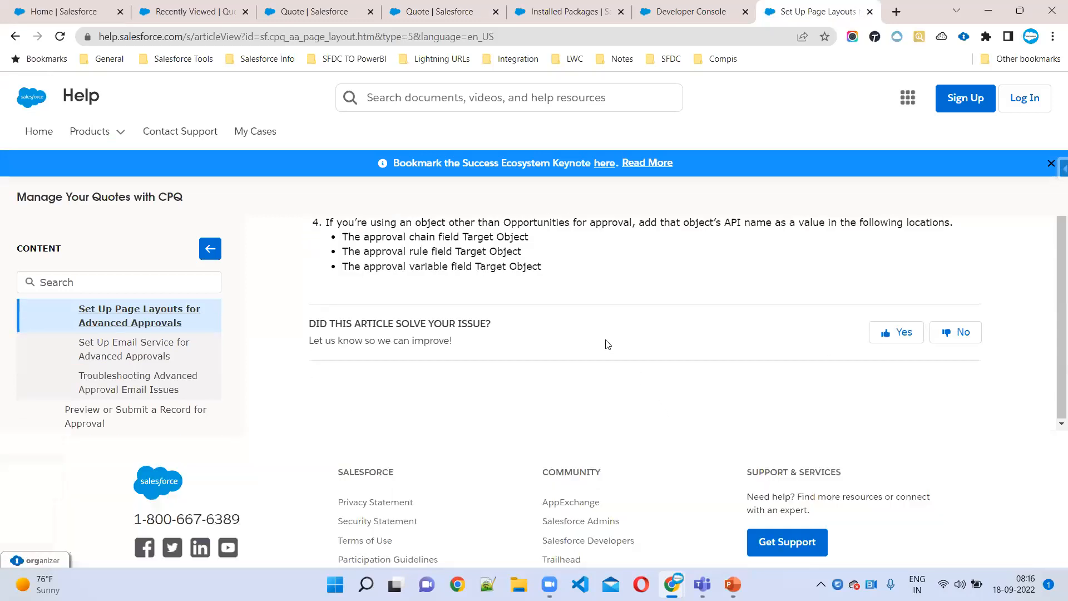
scroll(461, 305, up, 5)
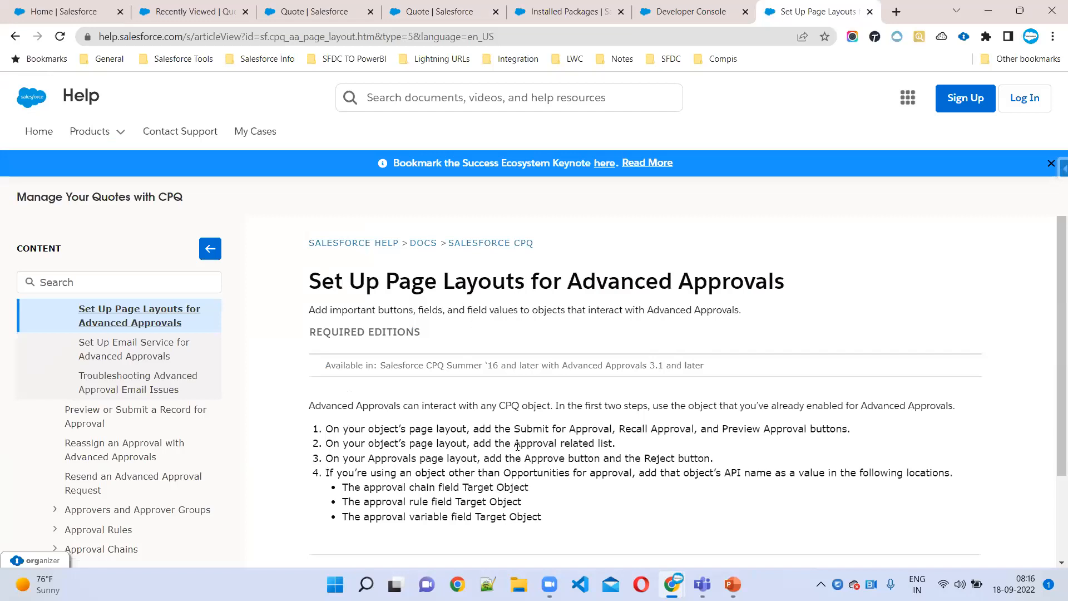
Return to the Quote layout and add Approver and Comments to the Approvals related list's columns
drag(491, 443, 649, 447)
drag(363, 457, 587, 468)
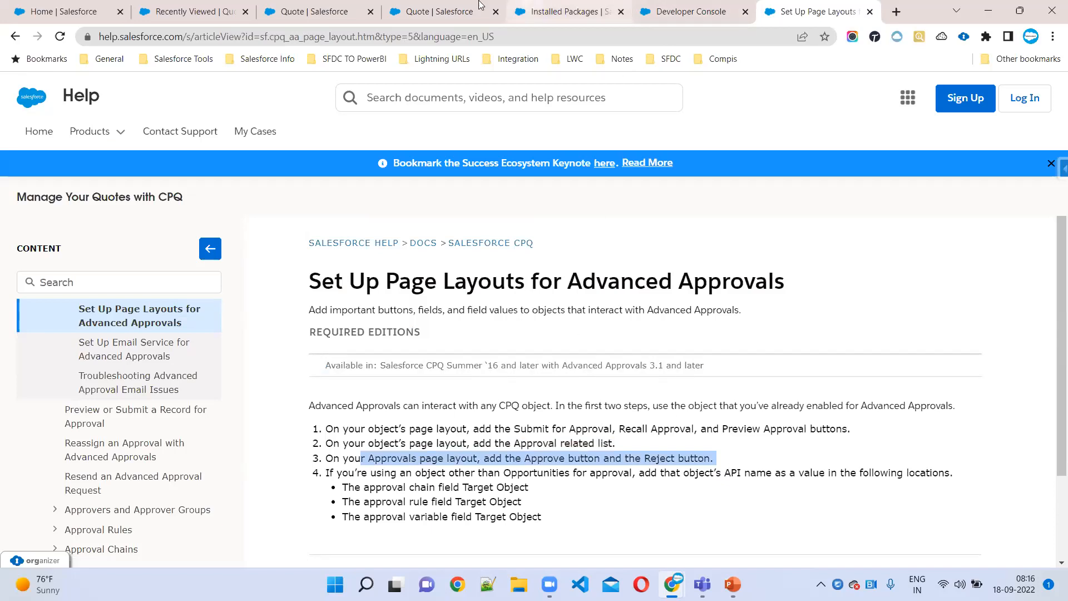
click(442, 13)
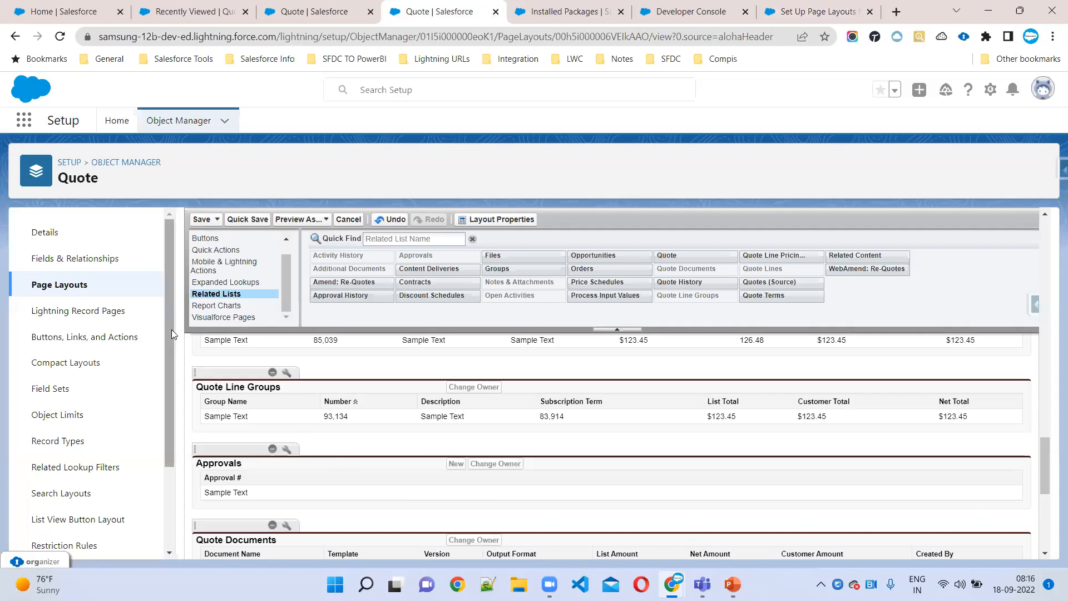
click(286, 449)
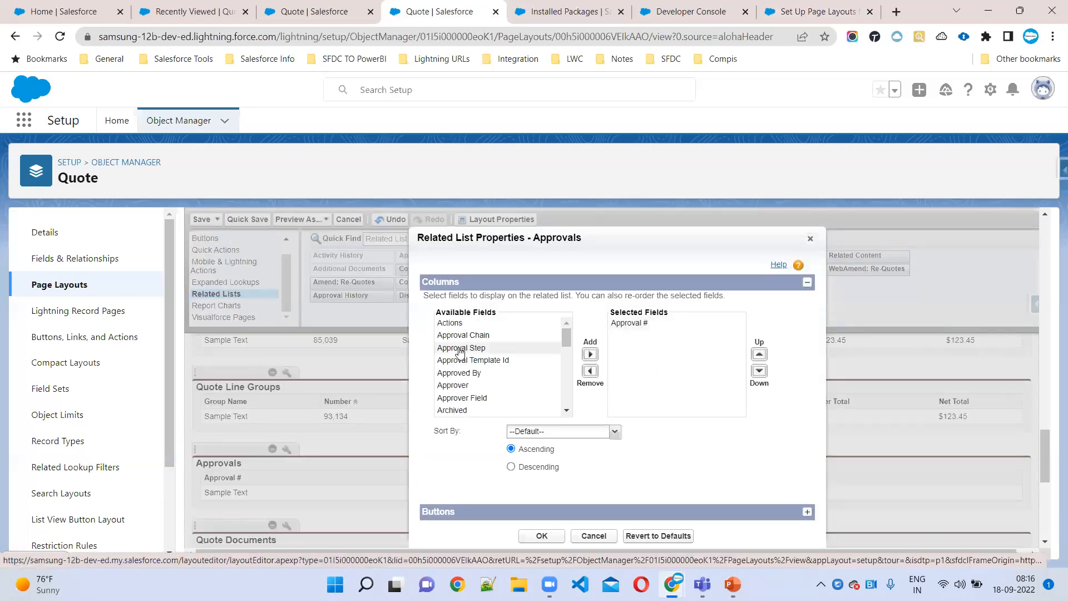
click(454, 385)
click(591, 353)
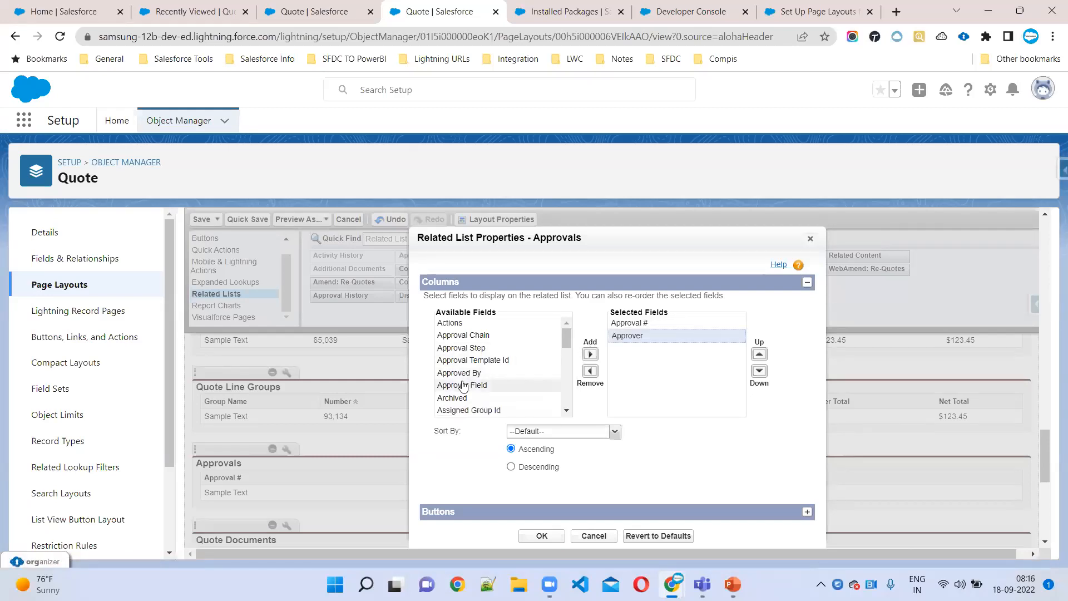
scroll(493, 391, down, 2)
scroll(492, 391, down, 2)
scroll(493, 392, up, 2)
click(456, 379)
click(590, 354)
Add Status and Rule as further columns of the Approvals related list
scroll(508, 375, down, 5)
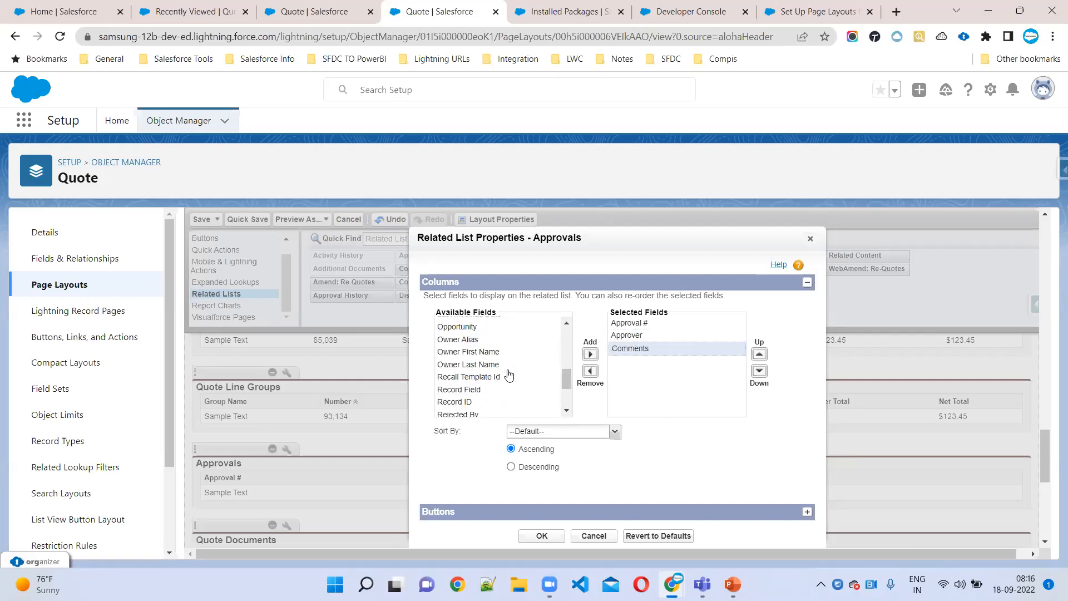
scroll(489, 388, down, 3)
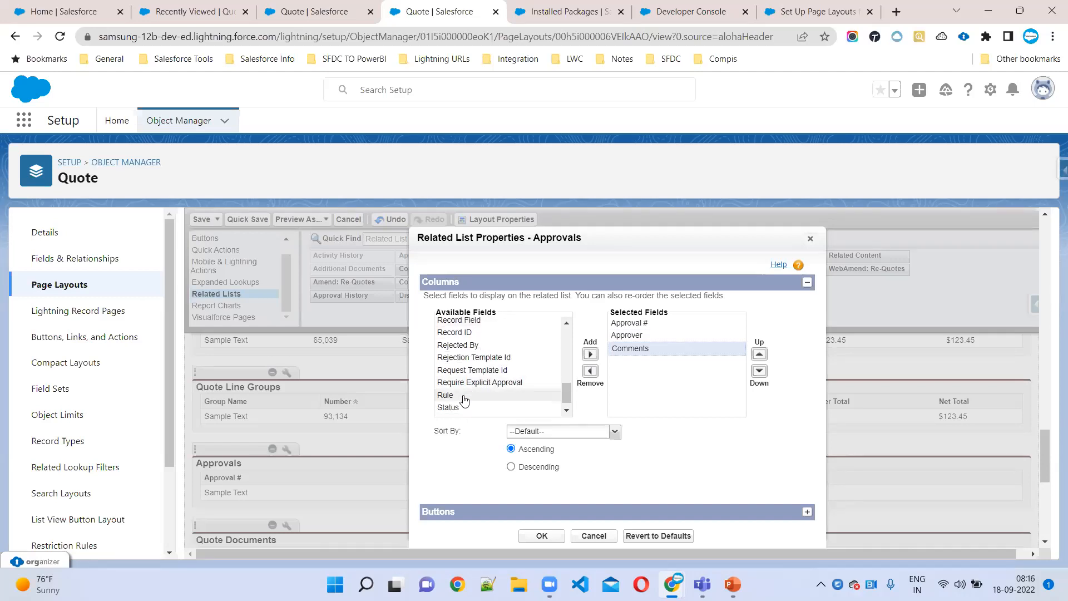
click(501, 407)
click(589, 355)
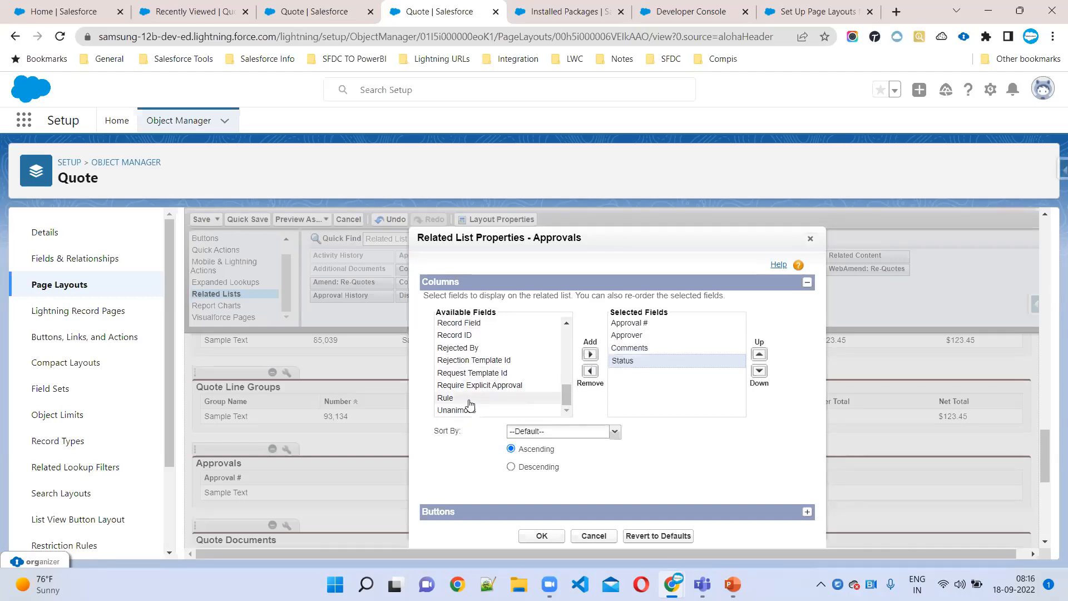
click(590, 354)
scroll(467, 400, up, 1)
scroll(468, 399, up, 10)
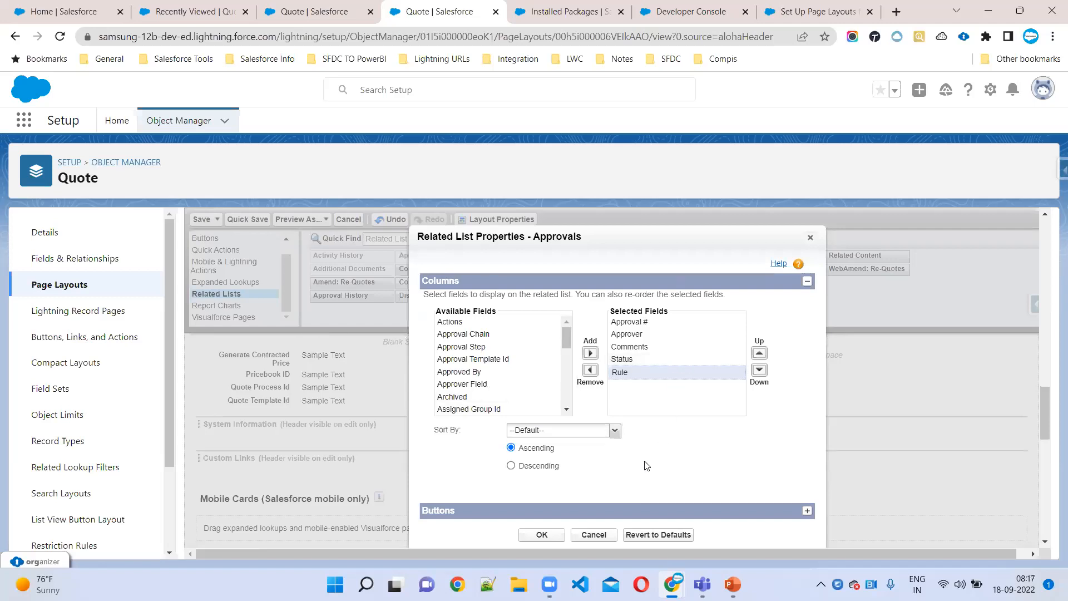
scroll(606, 478, down, 3)
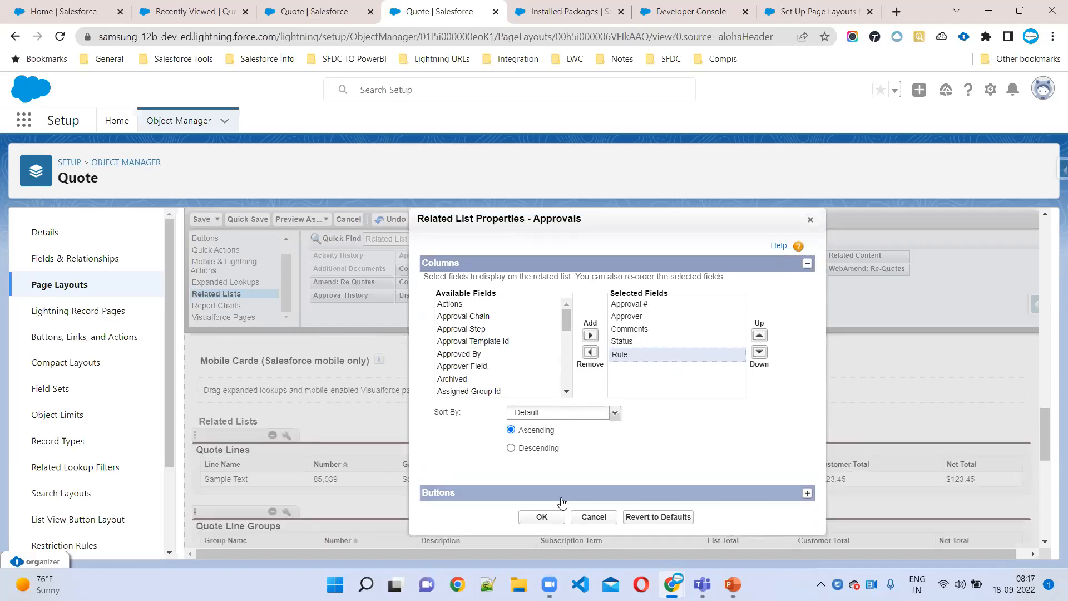
Check the Approvals related list's standard buttons, apply its properties, and save the Quote layout, overwriting users' related list customizations
click(807, 492)
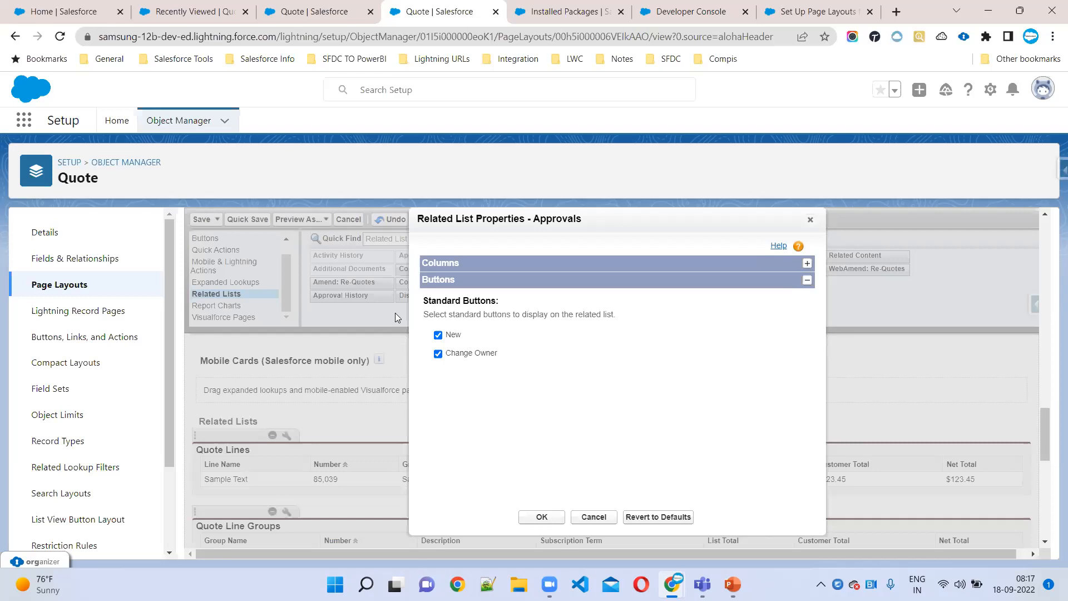
click(535, 519)
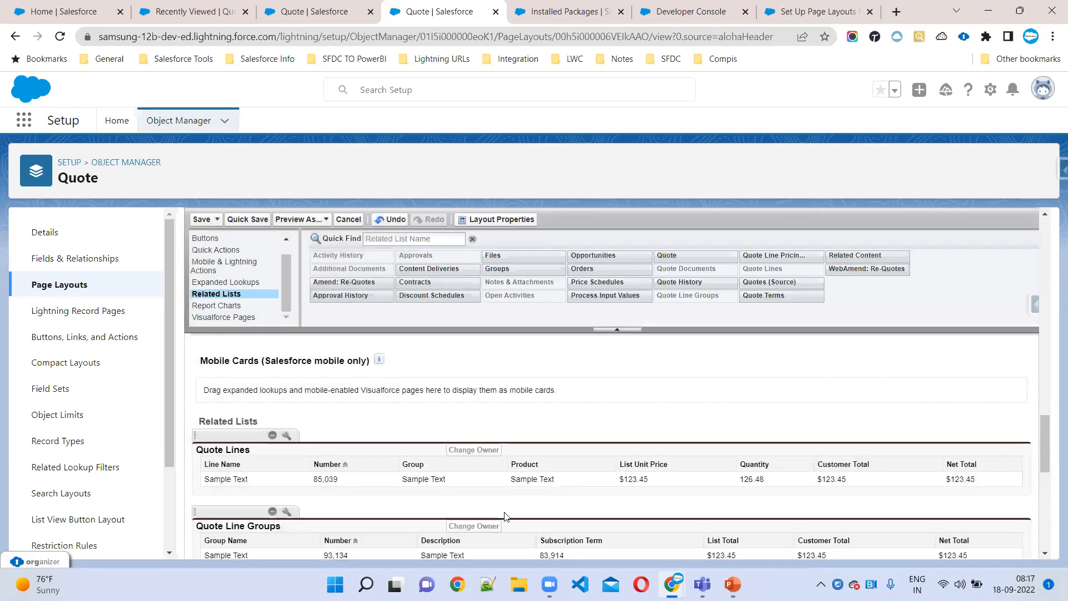
click(198, 223)
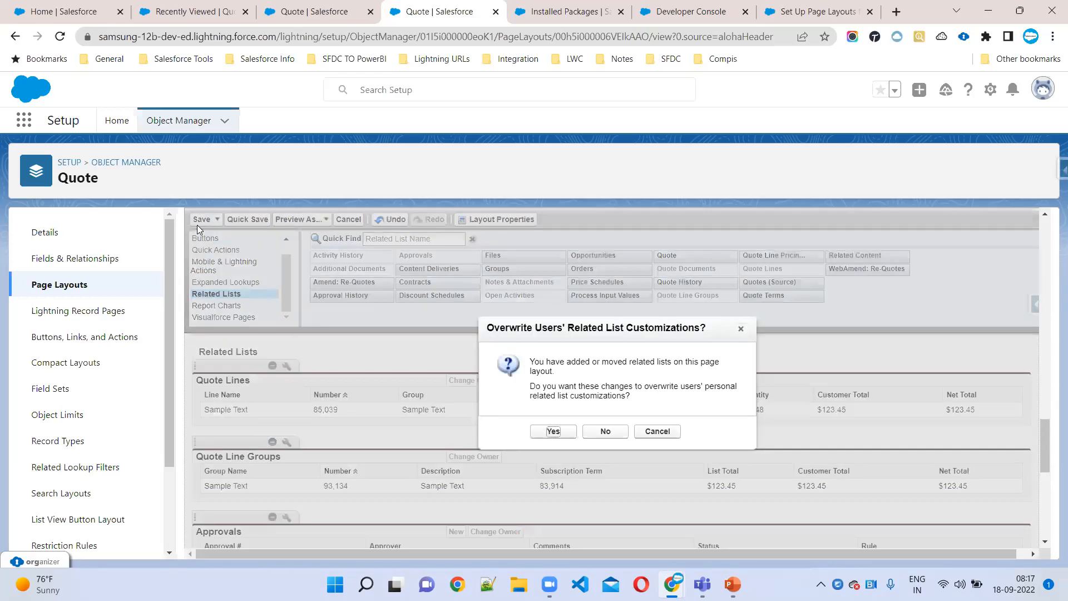
click(554, 430)
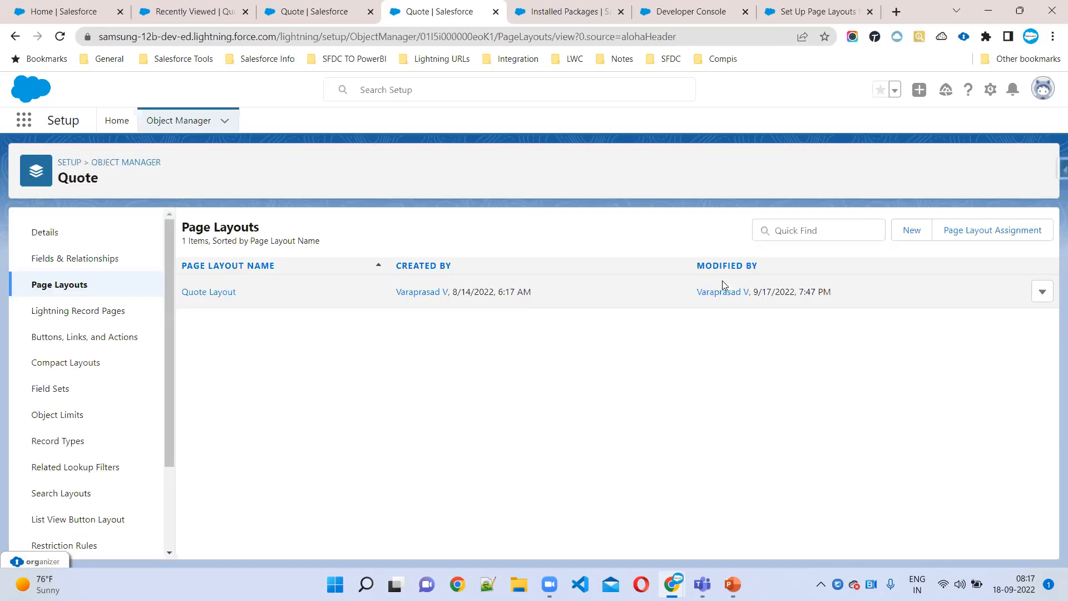
Search Object Manager for "Appro", go to the Approval object's page layouts, and open Approval Layout for editing
click(134, 164)
click(848, 164)
text(Appro)
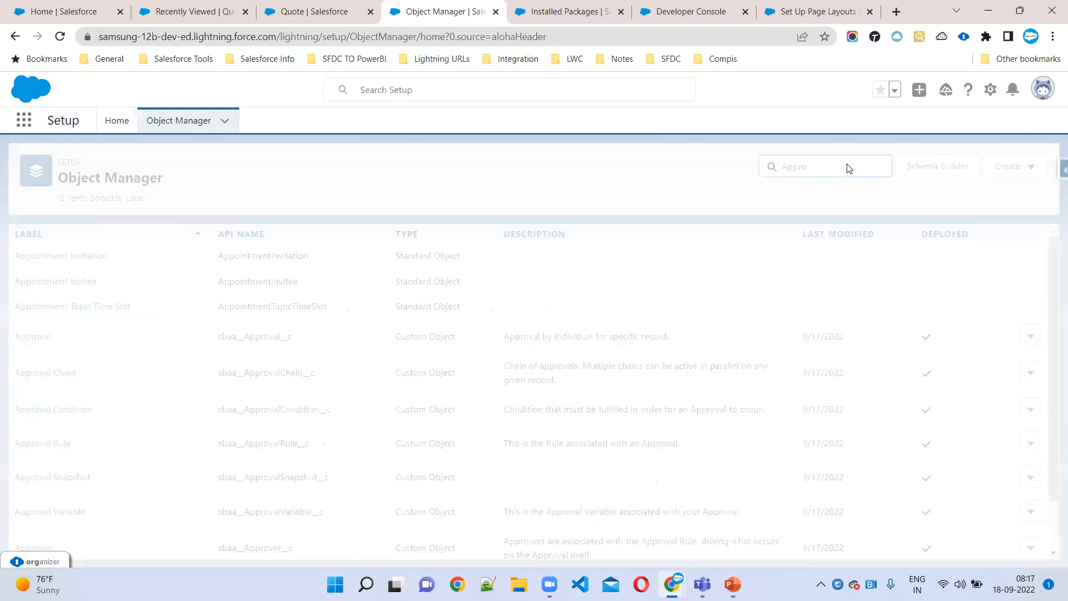
click(35, 260)
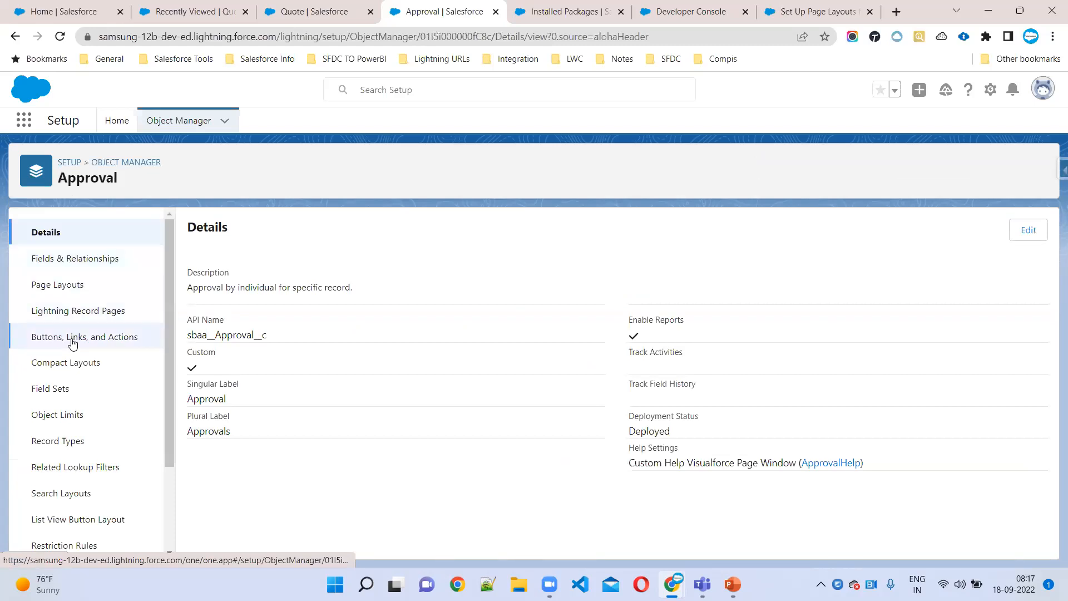
click(59, 285)
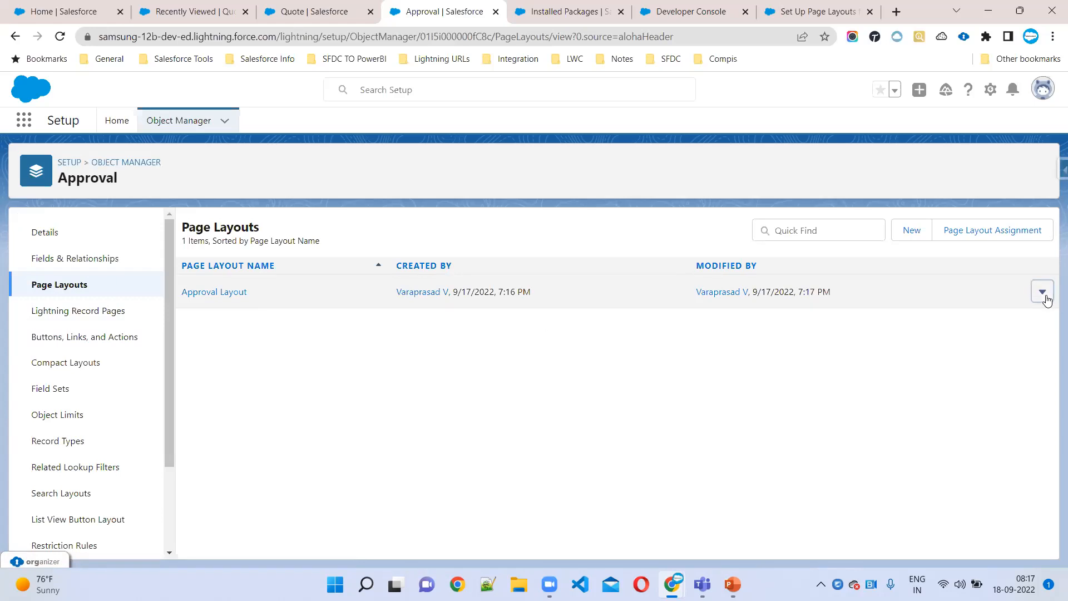
click(1042, 292)
click(1013, 324)
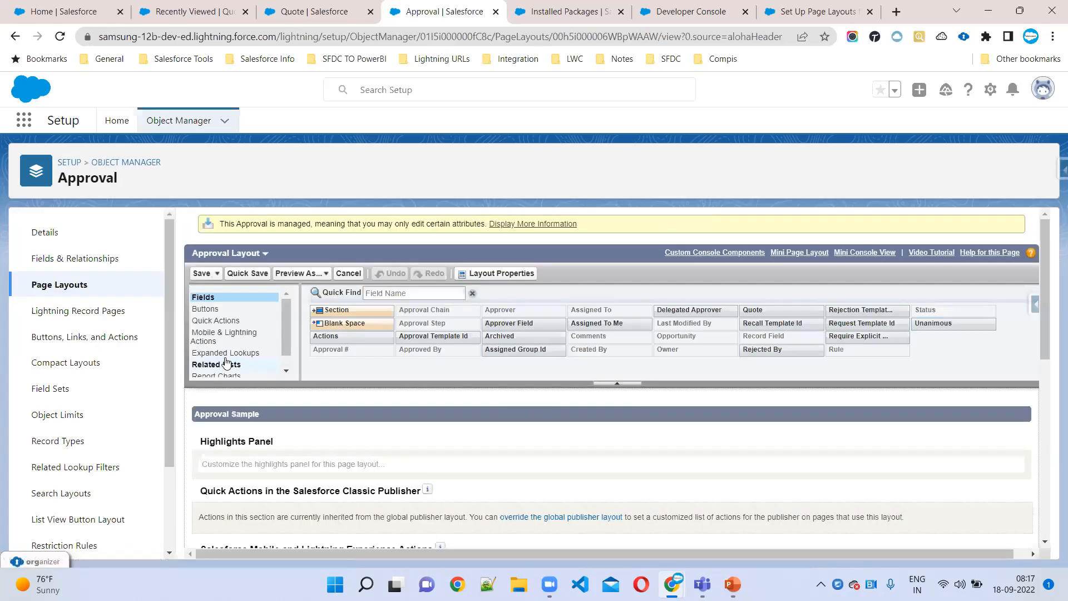
Examine the Mobile & Lightning actions on Approval Layout for the Approve and Reject buttons
click(222, 336)
scroll(608, 367, down, 1)
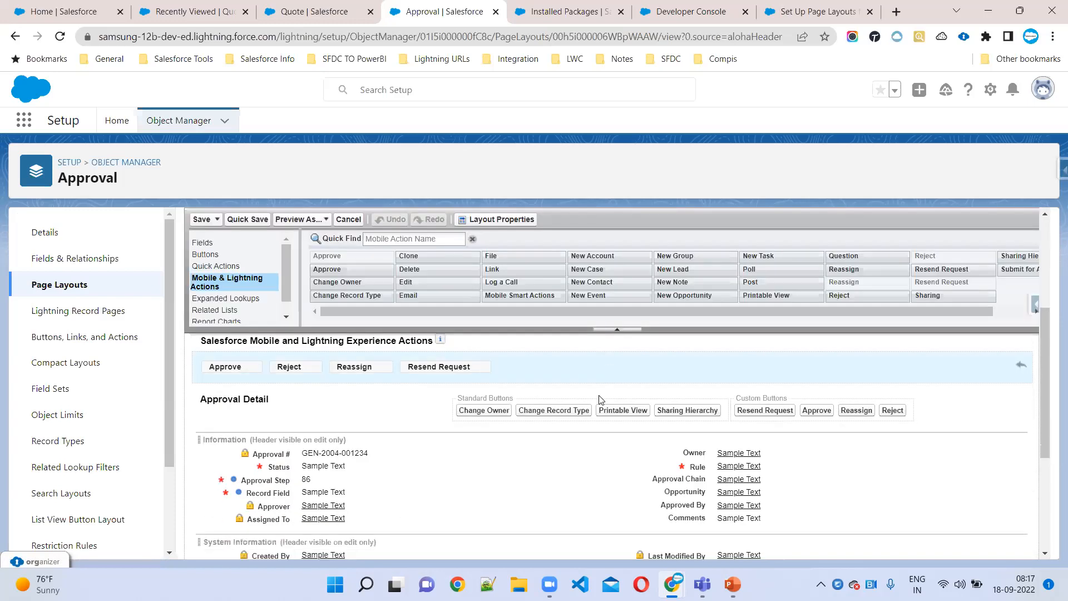
scroll(601, 400, up, 1)
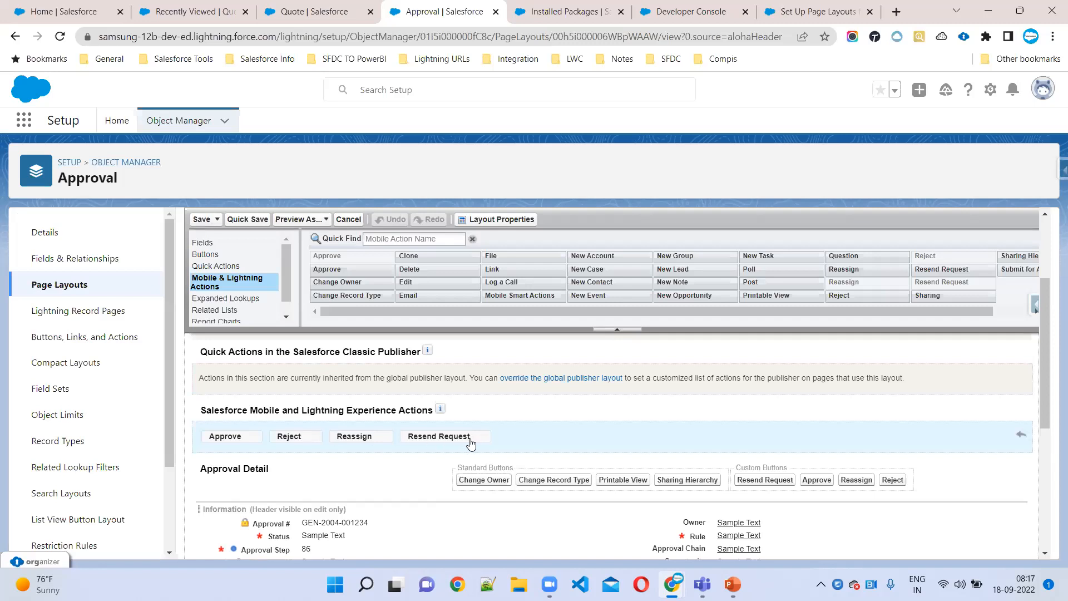
Review steps 3 and 4 of the Set Up Page Layouts for Advanced Approvals help topic, and save Approval Layout
click(816, 12)
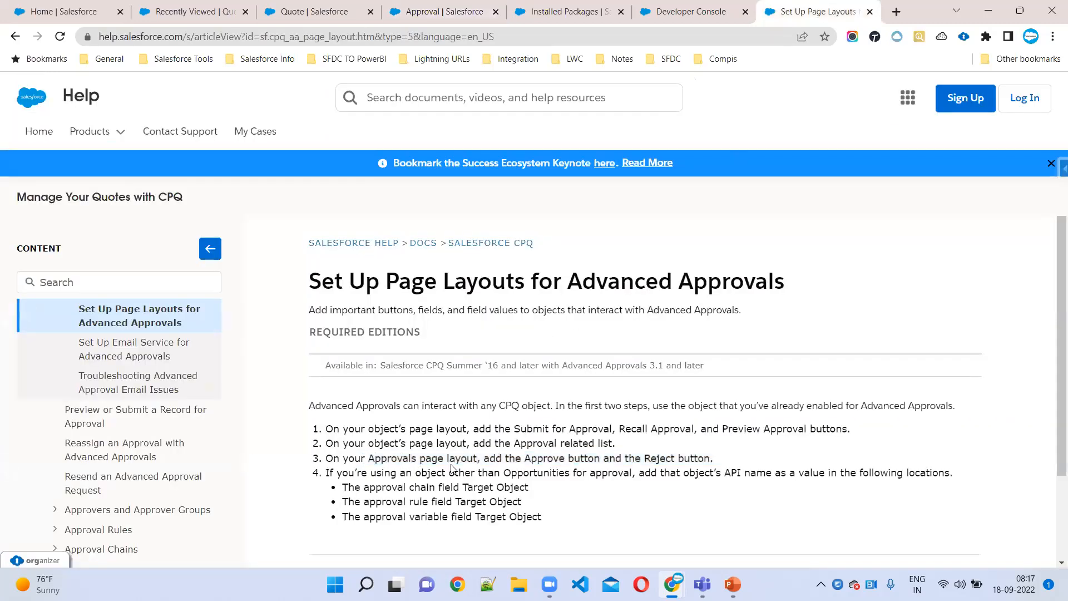
drag(715, 458, 328, 454)
scroll(466, 470, down, 1)
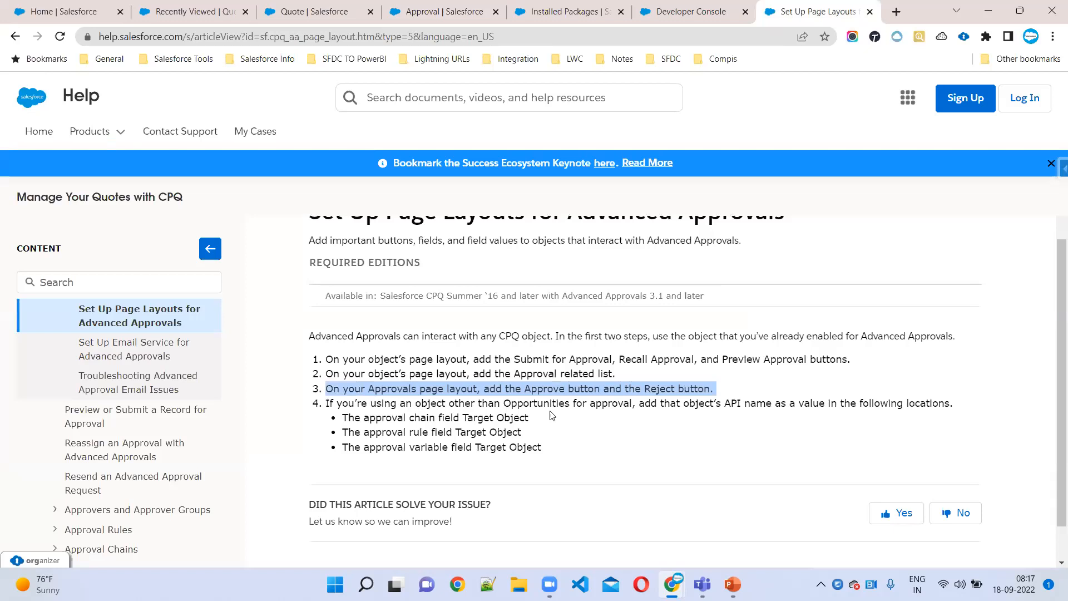
drag(608, 403, 891, 438)
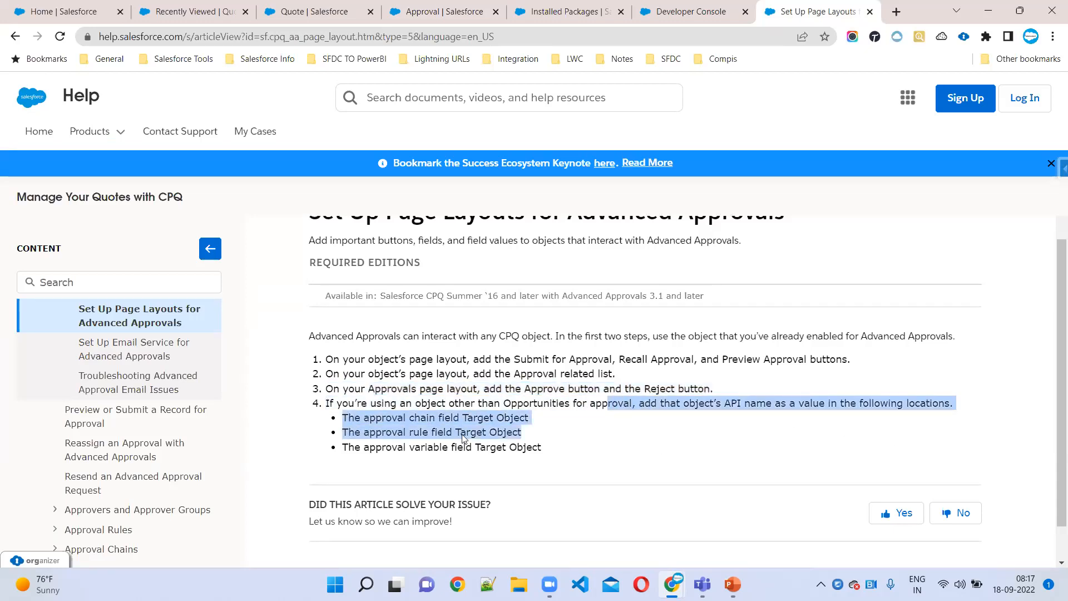
click(595, 456)
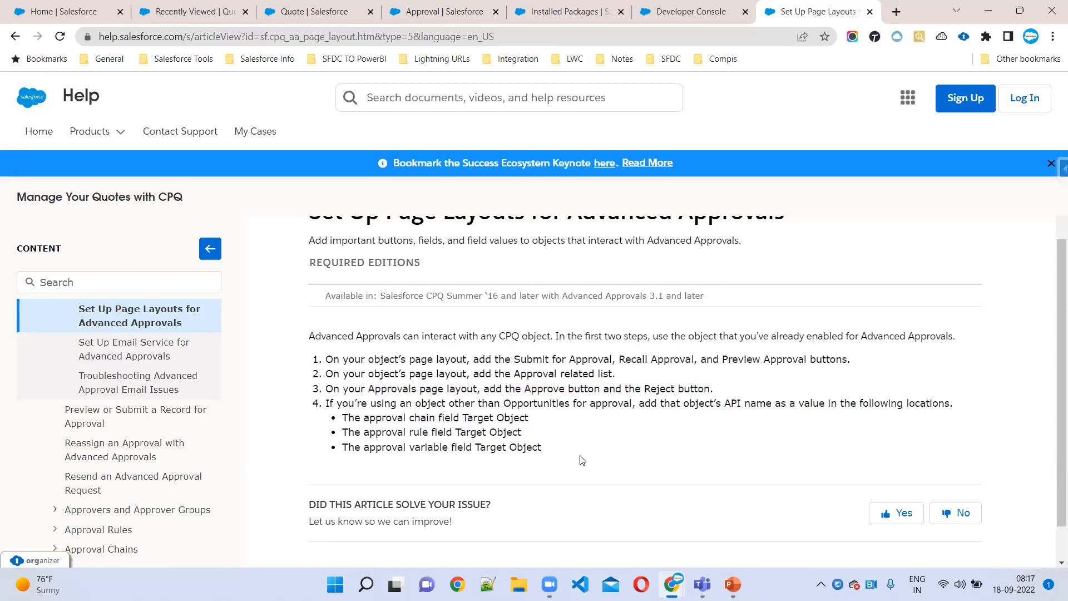
scroll(581, 459, down, 2)
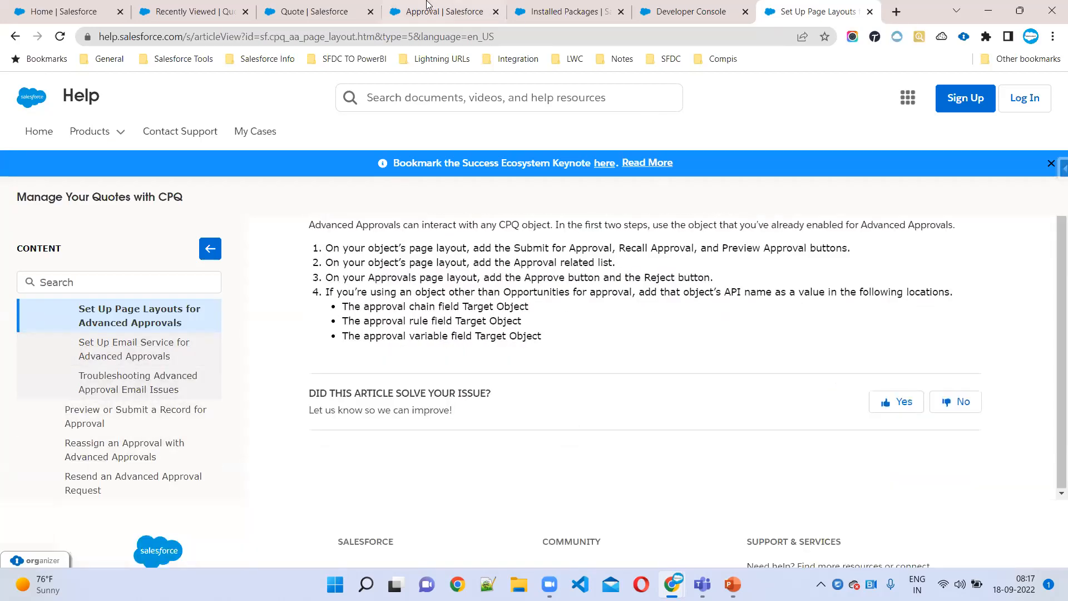
click(428, 4)
click(201, 219)
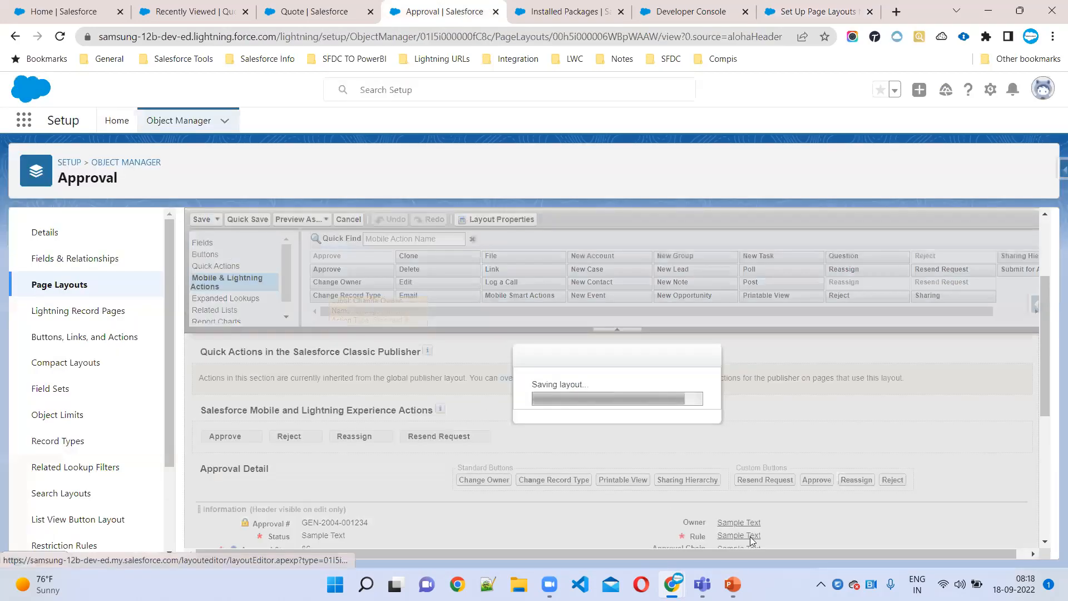
Switch to the Advanced Approvals presentation in PowerPoint, return to slide 1, and nudge the help article URL slightly closer to the title
click(733, 584)
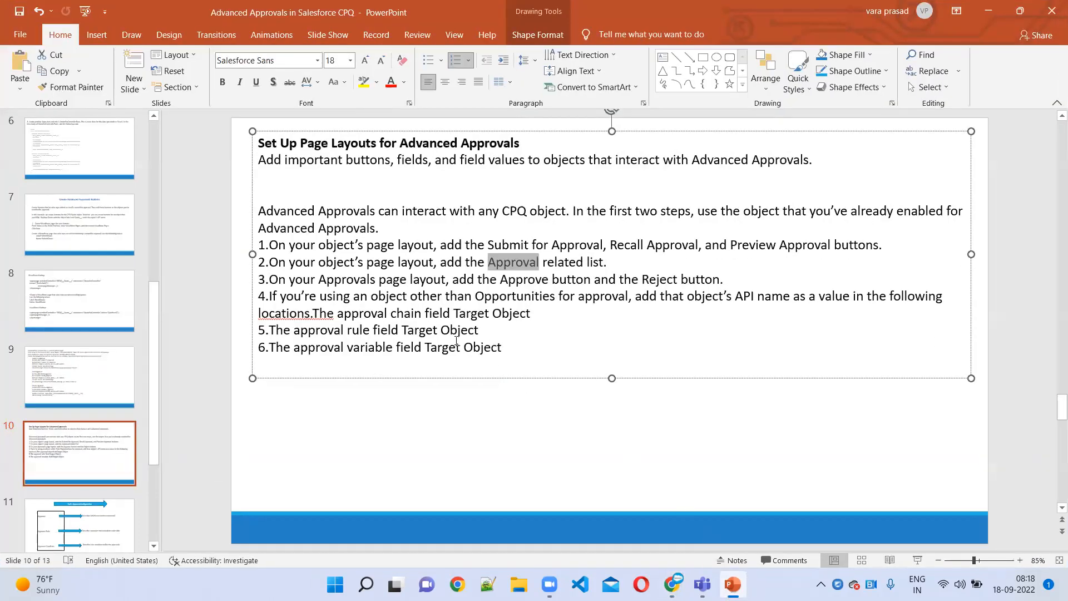
click(128, 531)
click(95, 379)
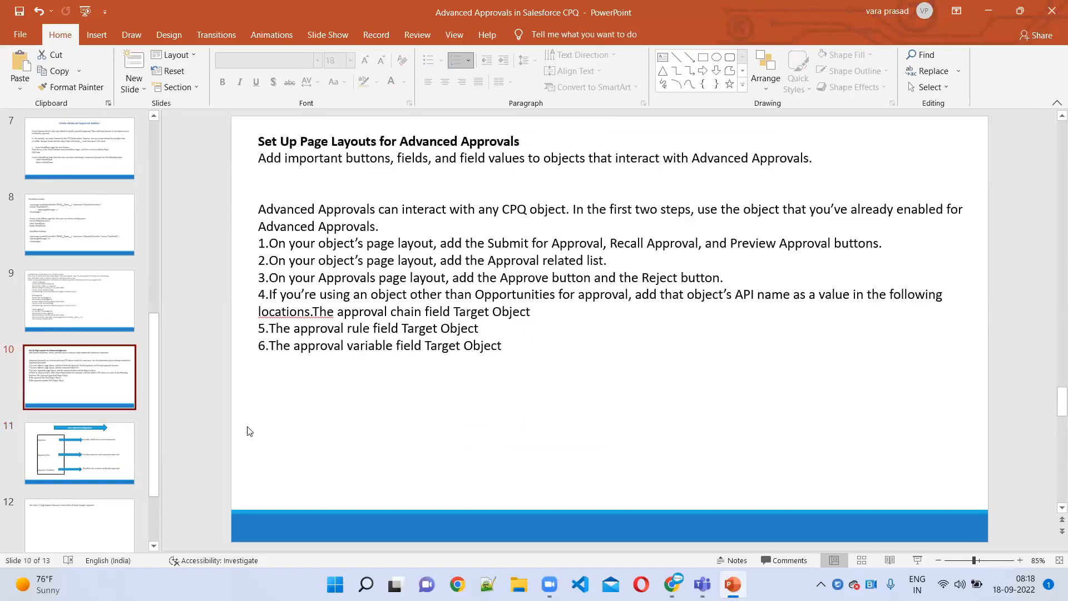
scroll(262, 433, up, 9)
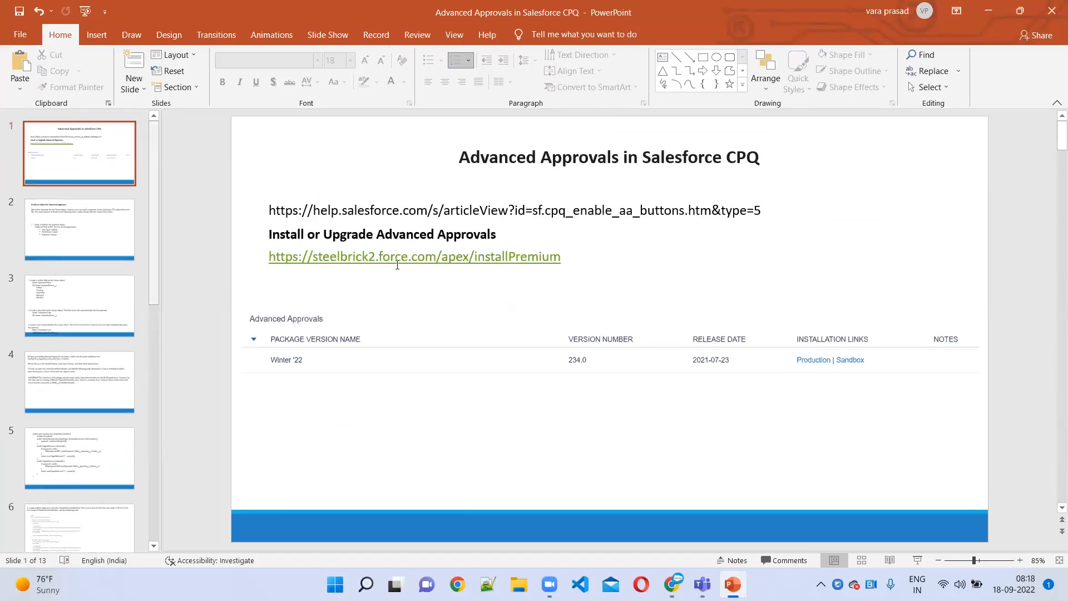
click(774, 207)
mouse_move(774, 207)
mouse_down()
mouse_move(763, 217)
mouse_move(793, 203)
mouse_move(782, 200)
mouse_up()
click(488, 160)
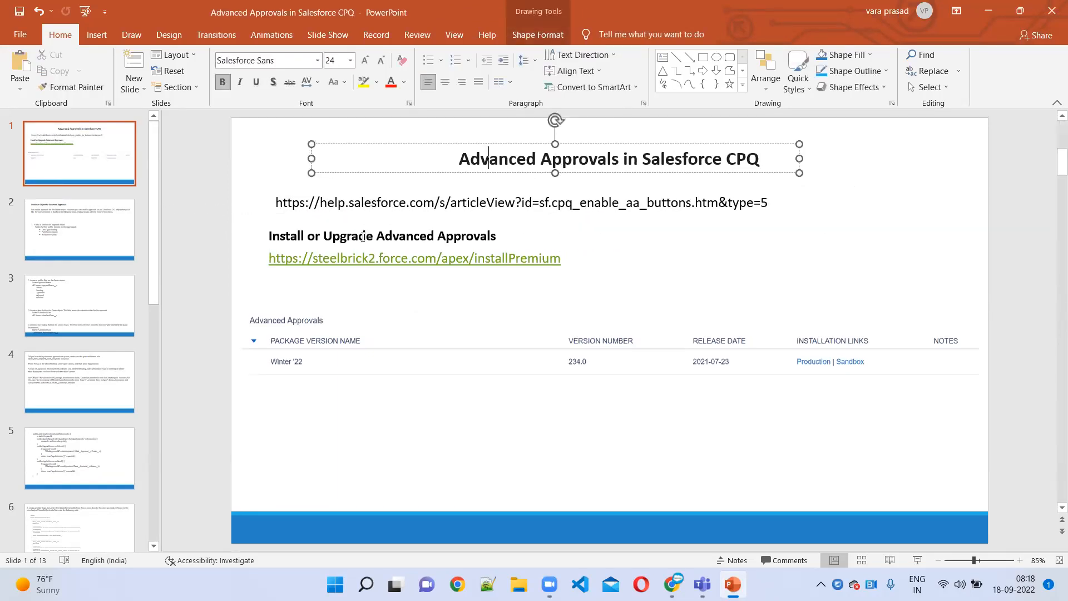
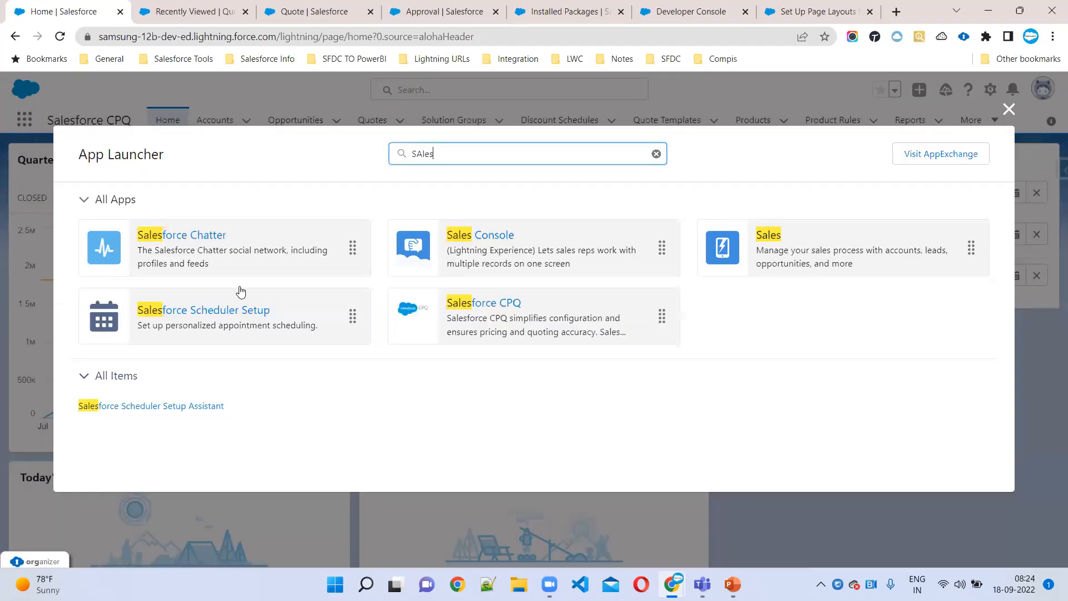
Clear the App Launcher search in Salesforce and examine the full list of available apps and items
drag(470, 153, 356, 159)
key(BackSpace)
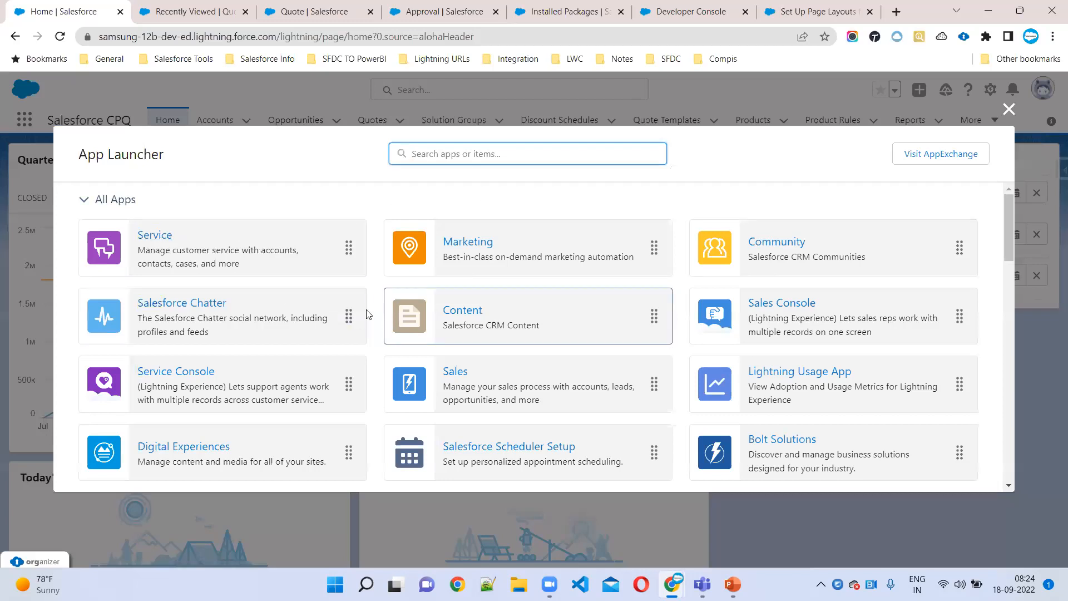
click(110, 202)
click(110, 201)
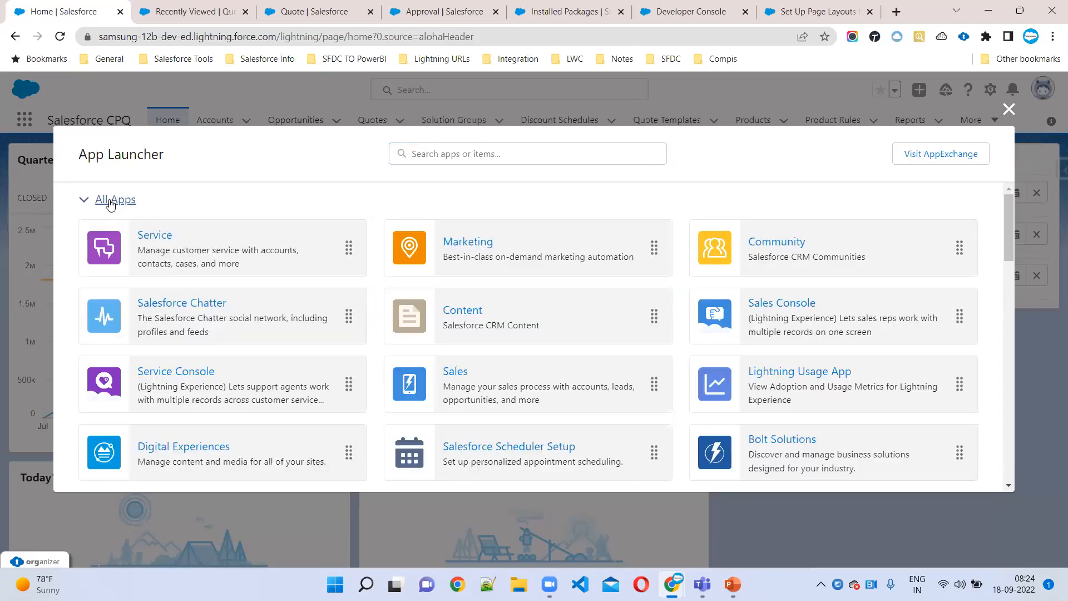
scroll(729, 393, down, 1)
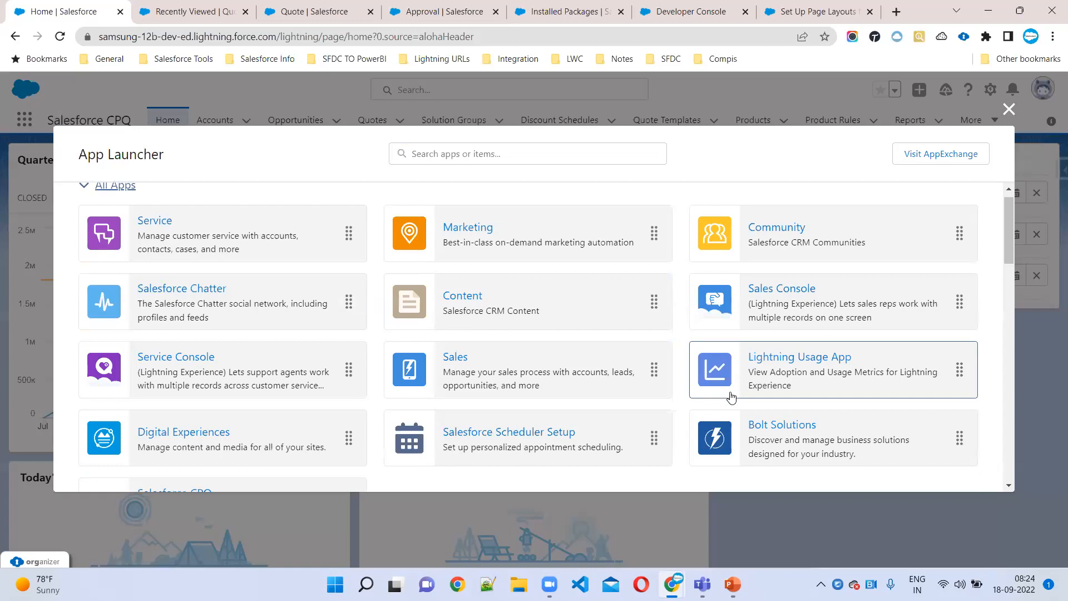
scroll(317, 384, down, 10)
scroll(310, 385, up, 8)
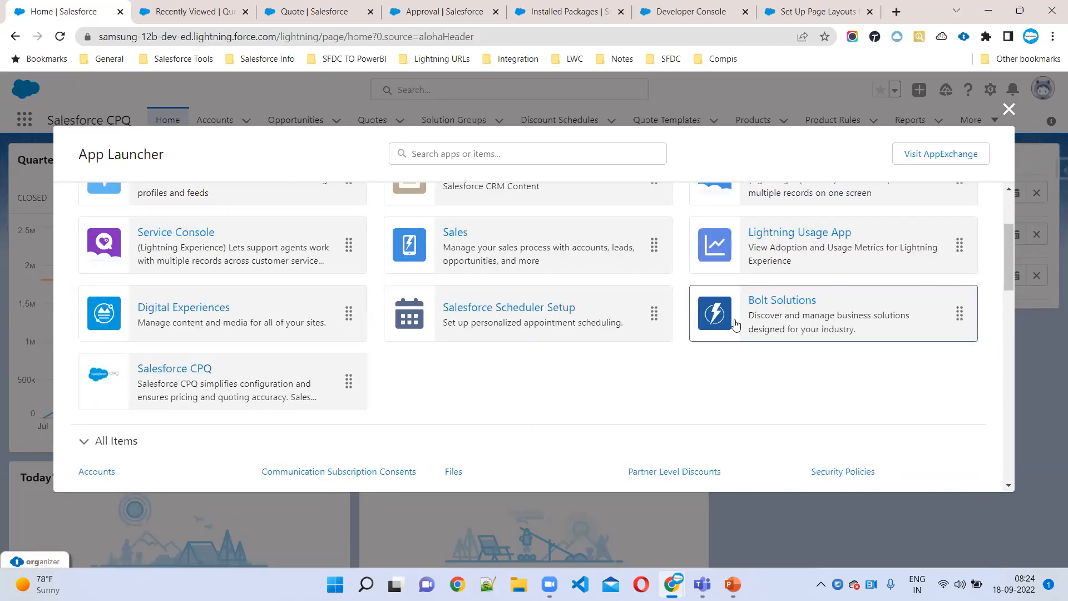
scroll(723, 334, up, 3)
scroll(735, 325, up, 1)
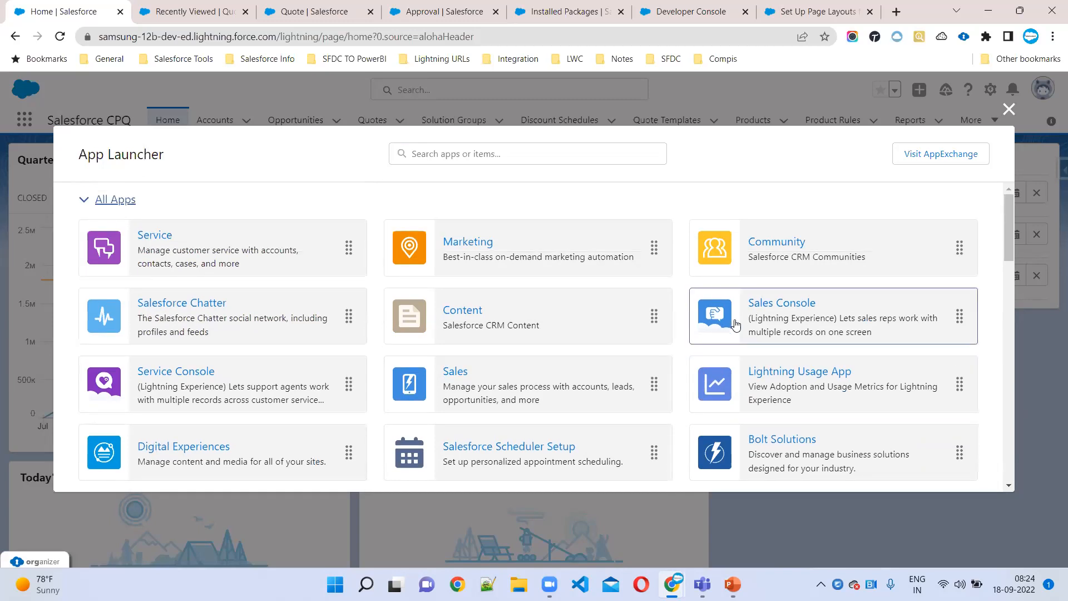
Look through the App Launcher's apps and items, reload the home page, and search the App Launcher for Adv
scroll(735, 325, down, 3)
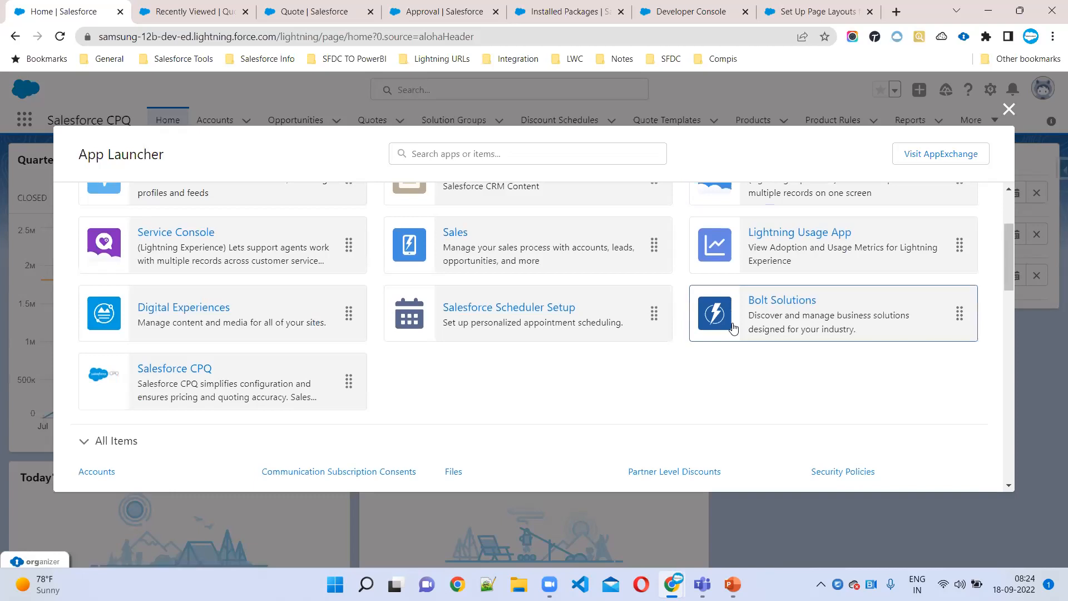
scroll(340, 215, up, 3)
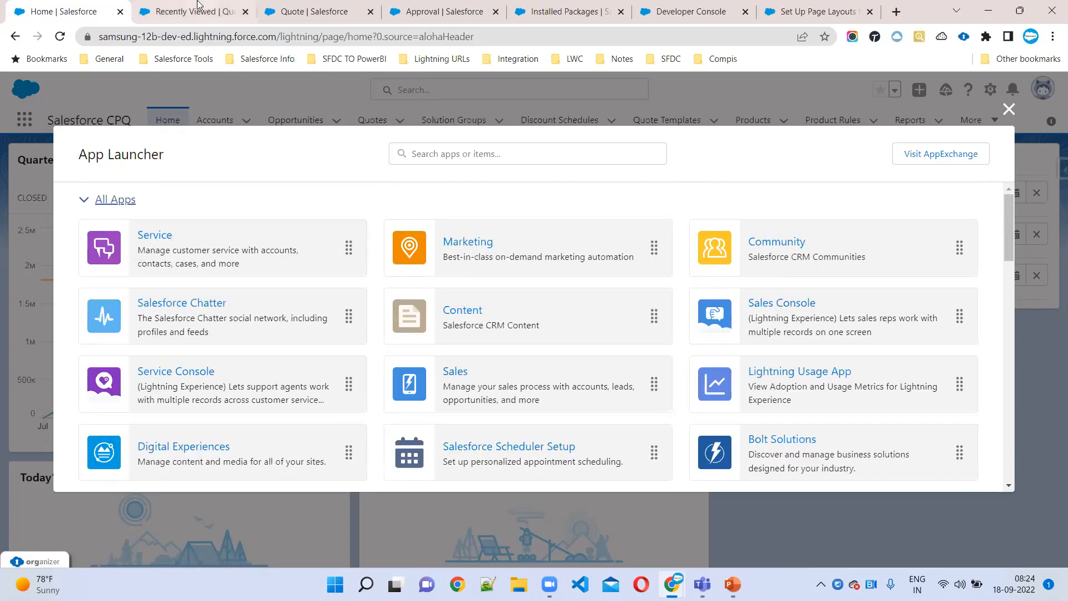
click(59, 36)
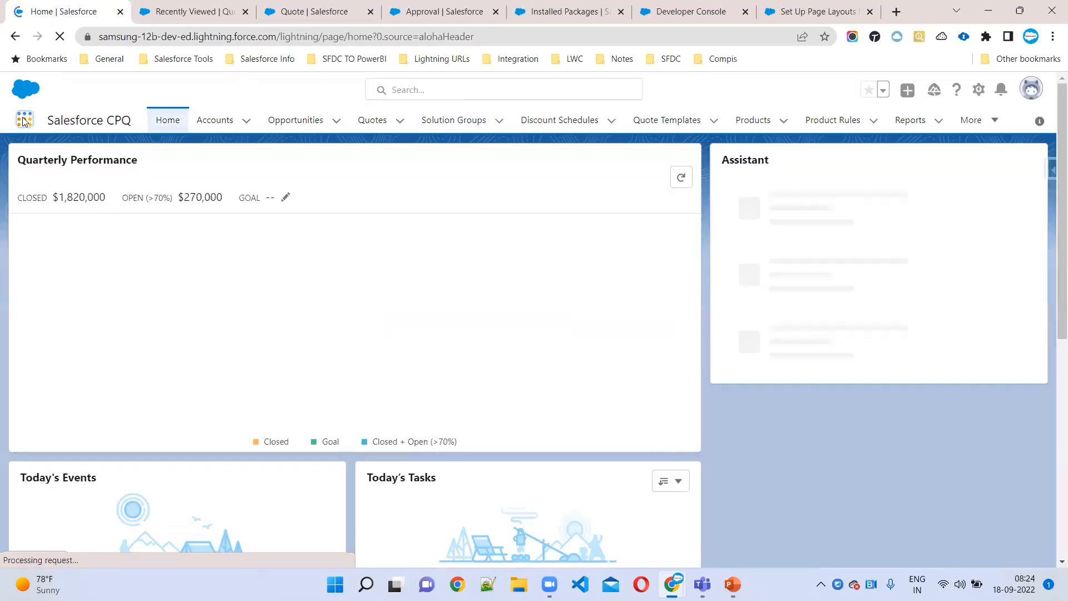
click(24, 120)
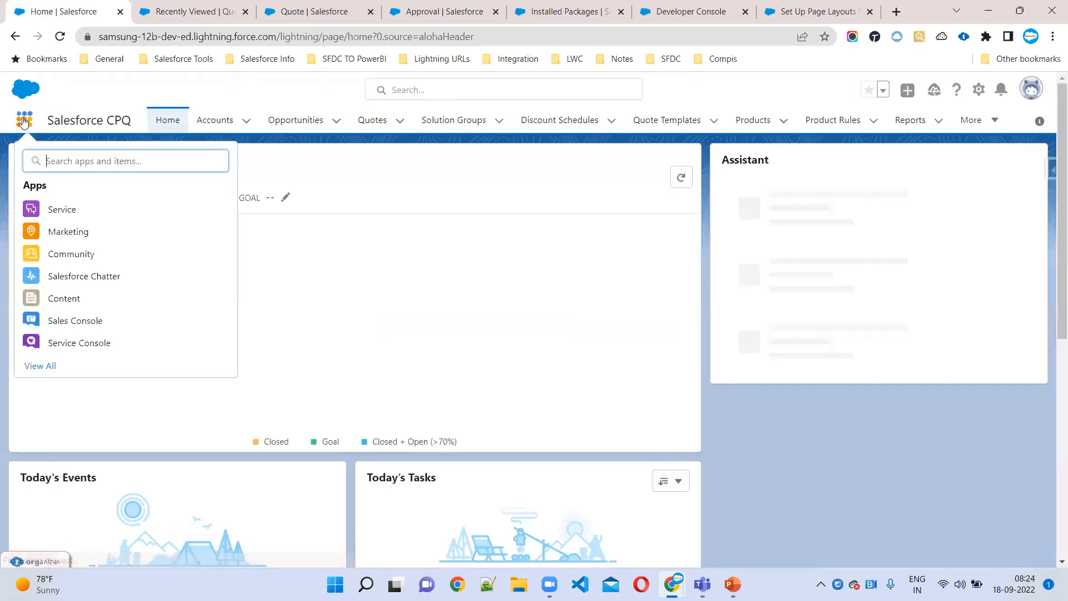
text(Ad)
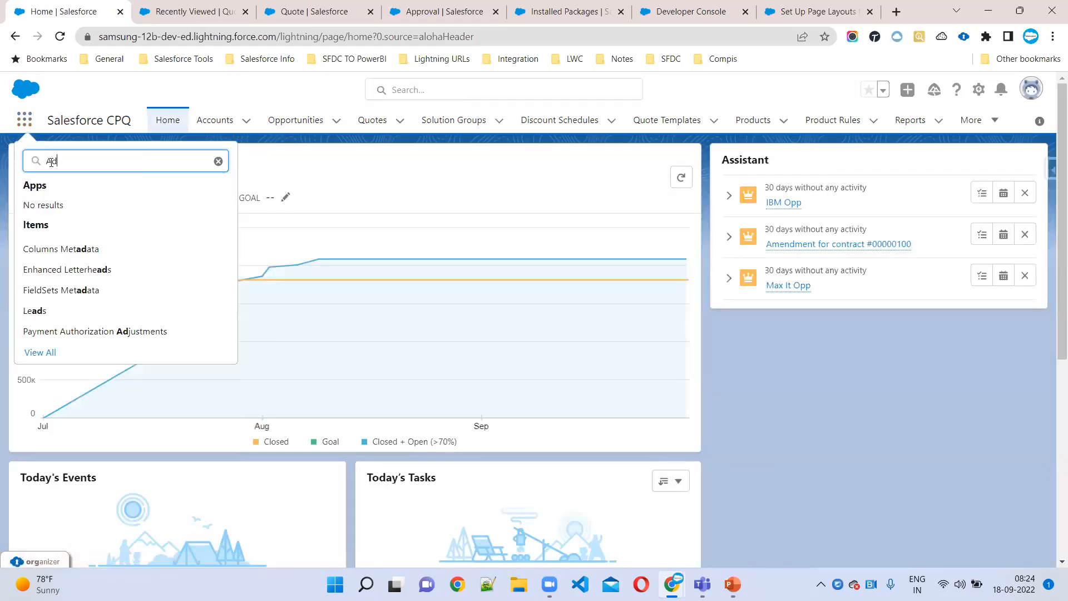
text(v)
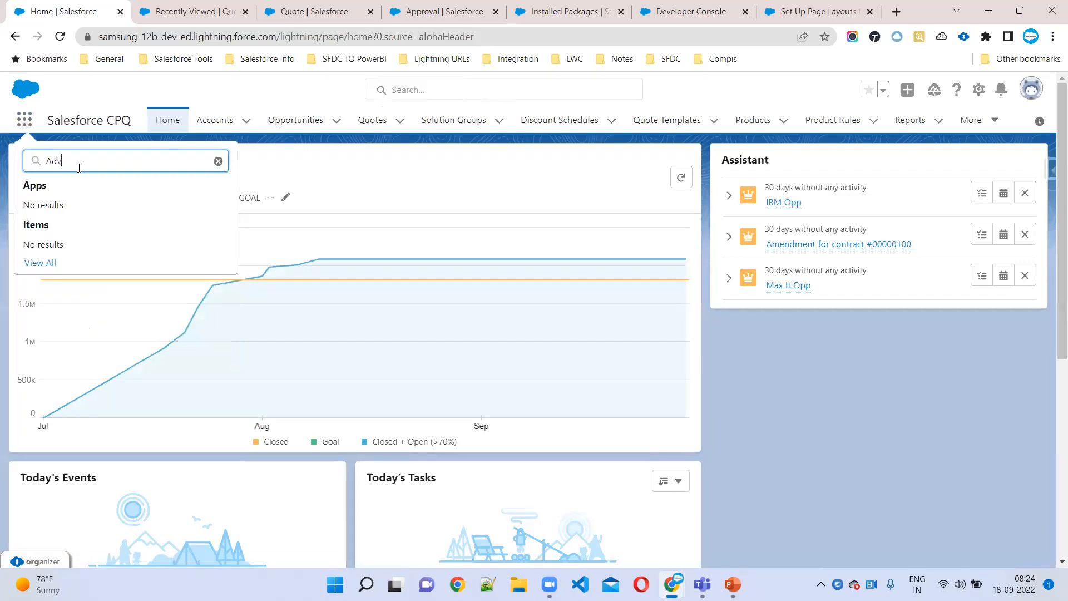
click(218, 161)
click(24, 119)
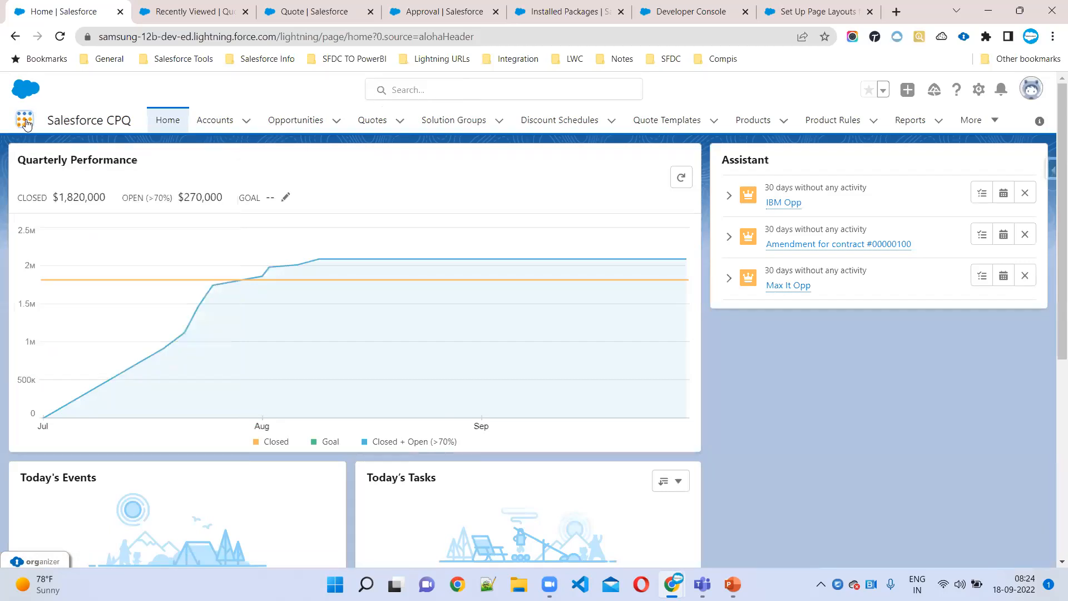
Search the App Launcher for Approv and open the Approvers list
click(24, 119)
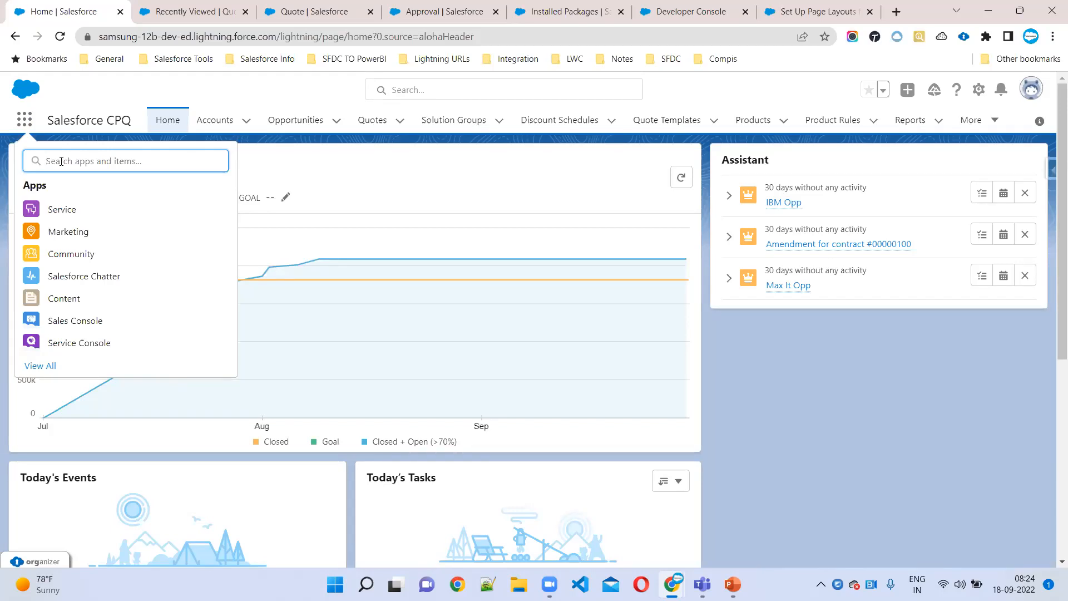
text(App)
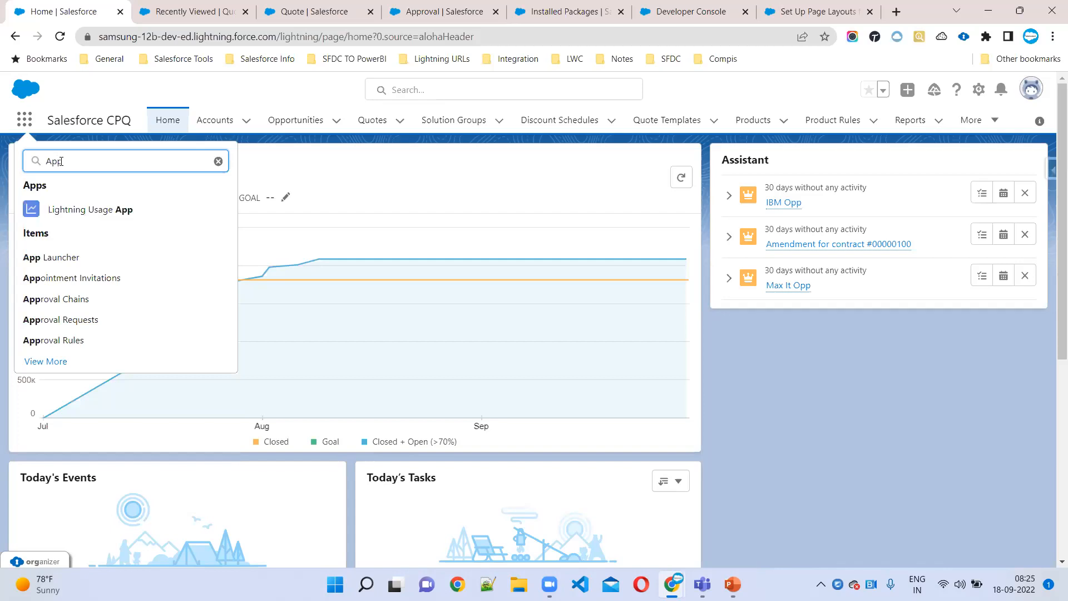
text(rov)
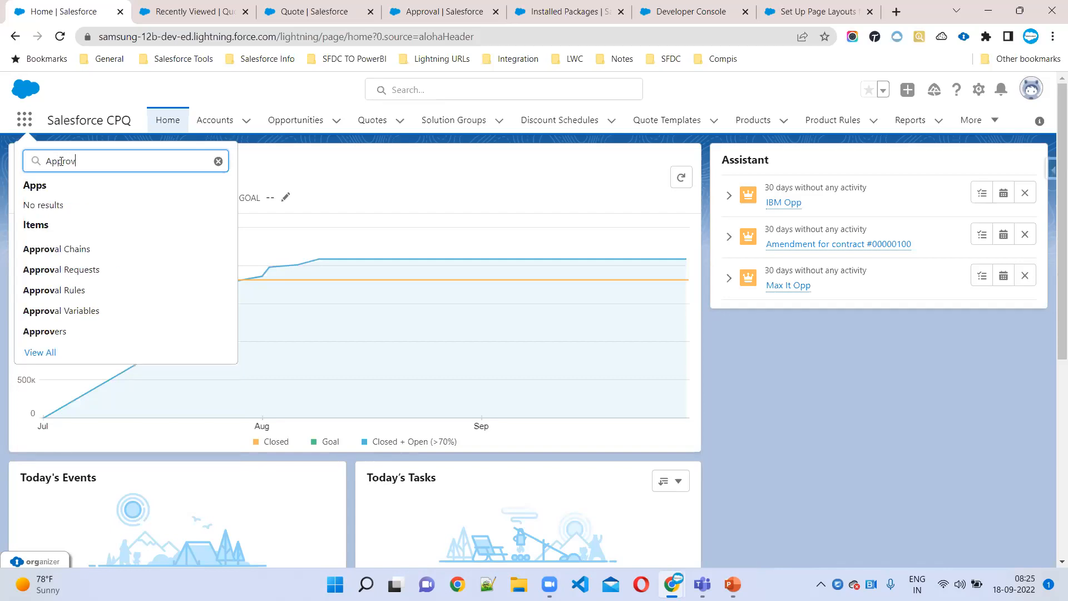
click(47, 336)
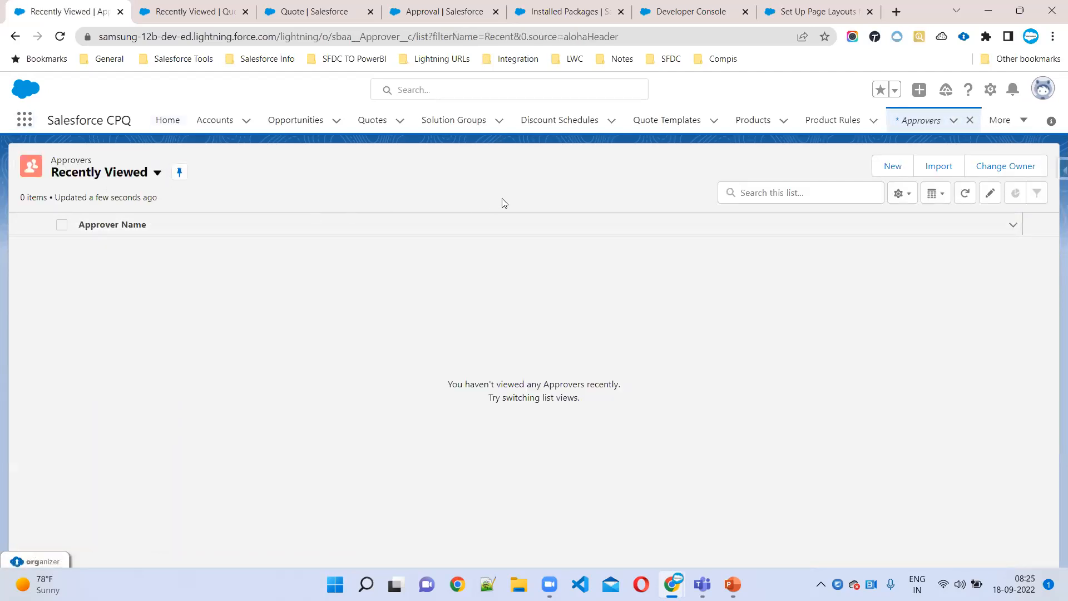
Start a new approver record named Manager Approval and assign the recently used person as its User
click(878, 163)
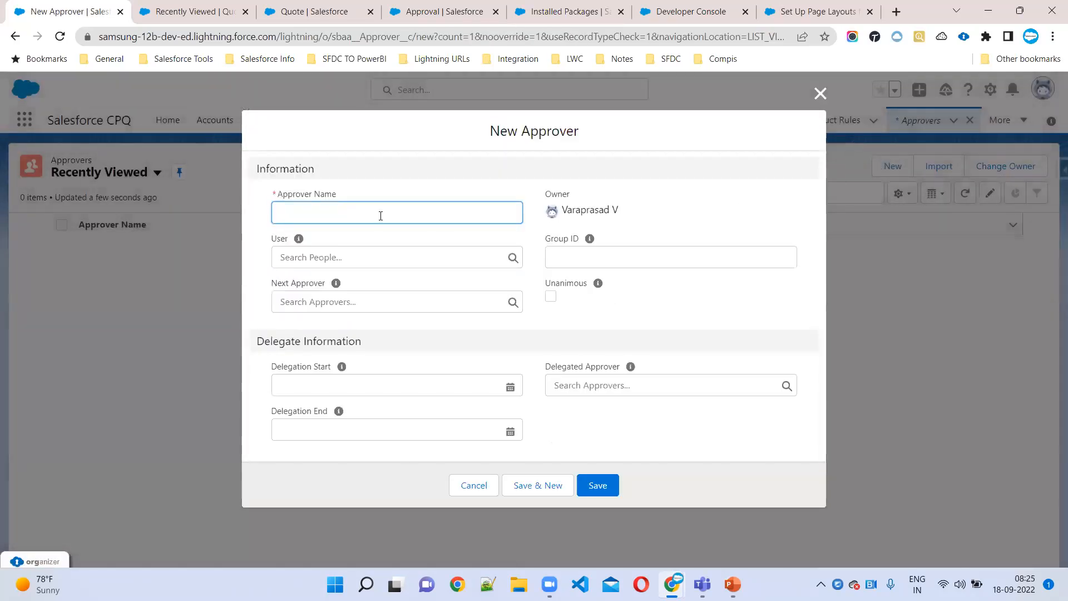
text(Manager Approval)
click(377, 263)
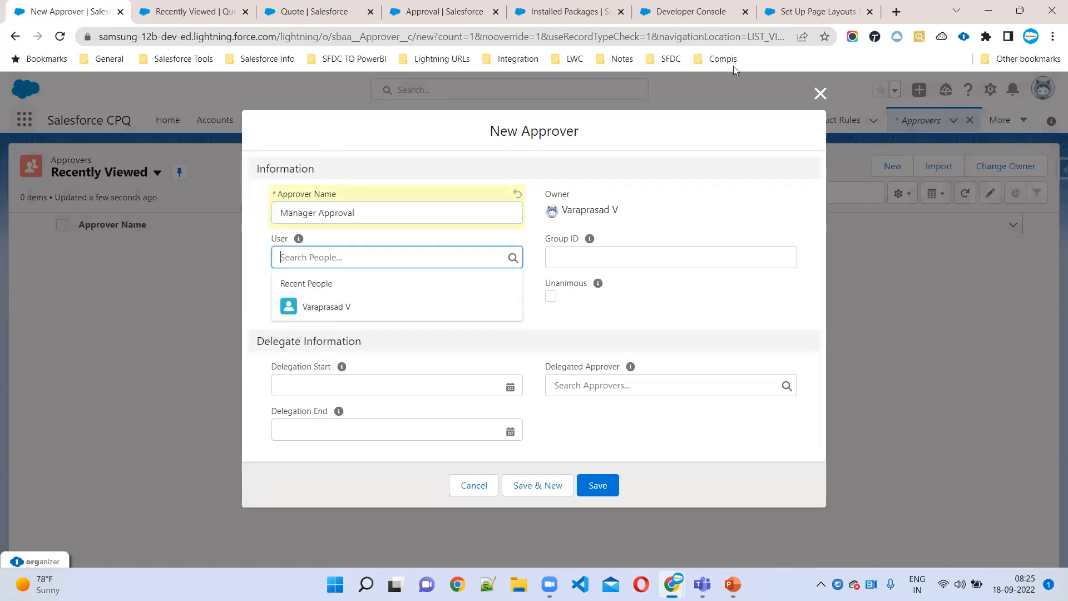
click(316, 309)
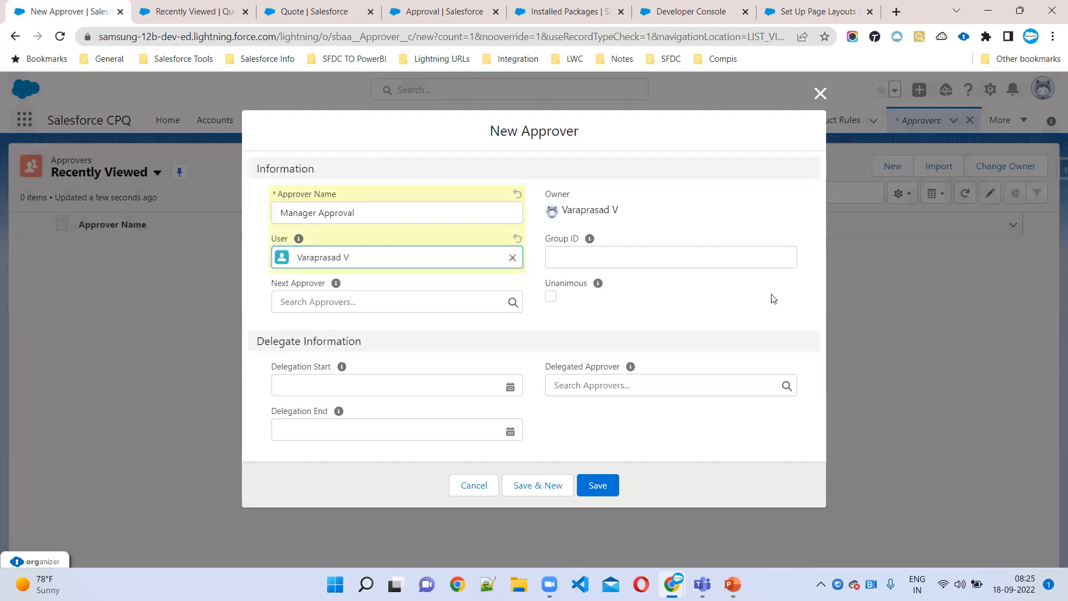
Try the Unanimous option on the new approver, clear it again, and inspect the Group ID and Next Approver fields
click(582, 258)
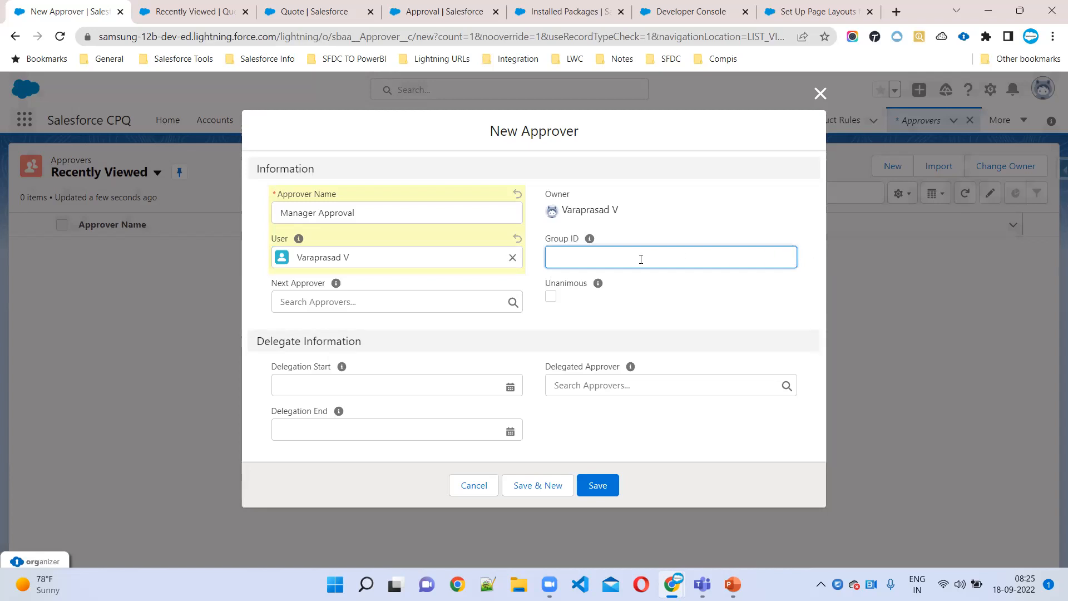
click(550, 296)
click(556, 257)
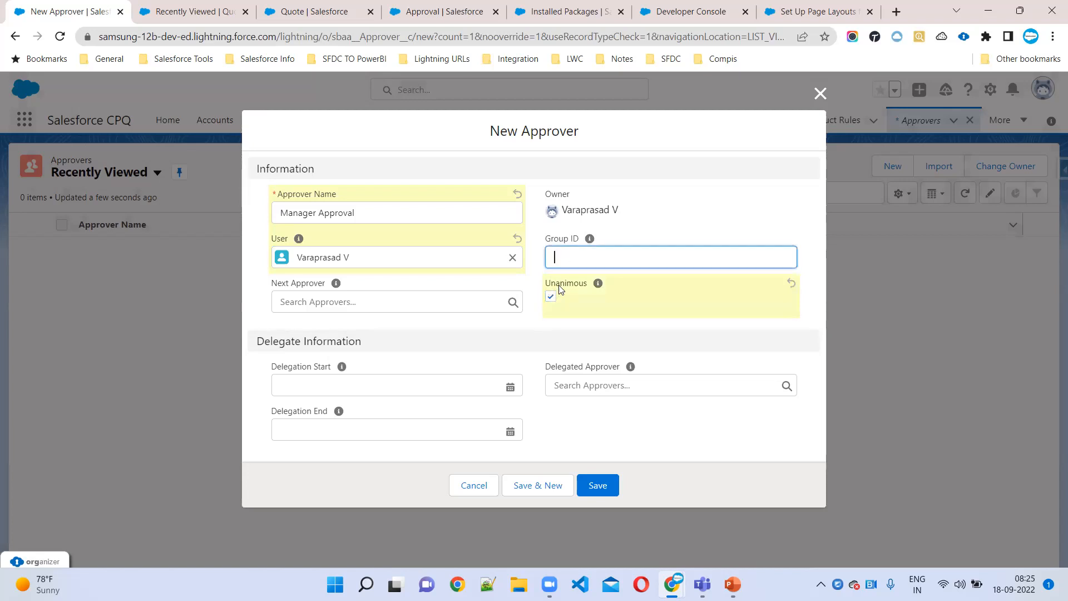
mouse_move(603, 286)
click(550, 296)
click(573, 255)
click(317, 302)
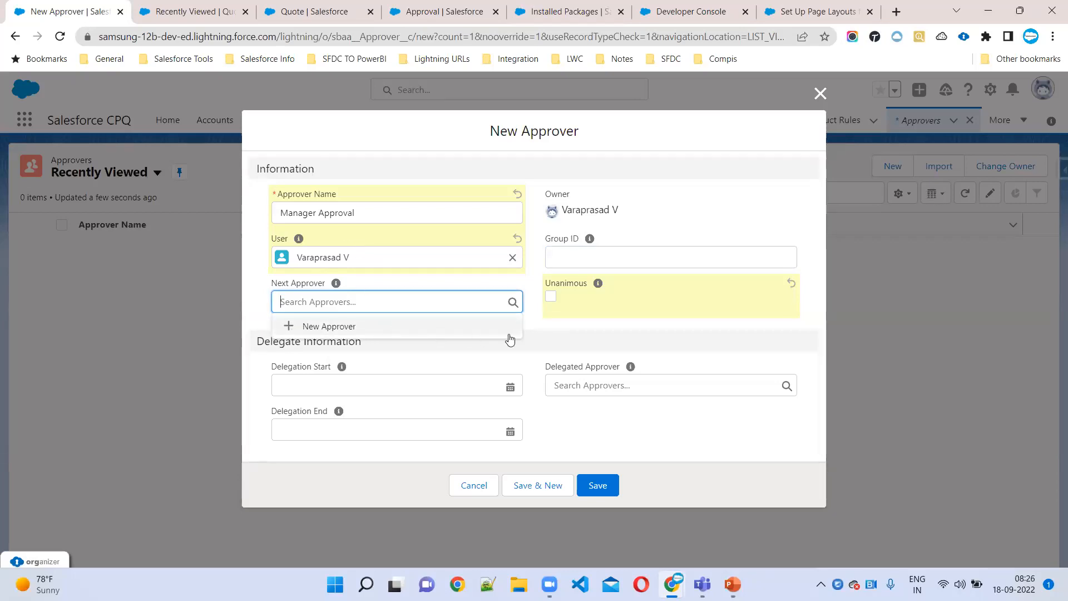
click(565, 342)
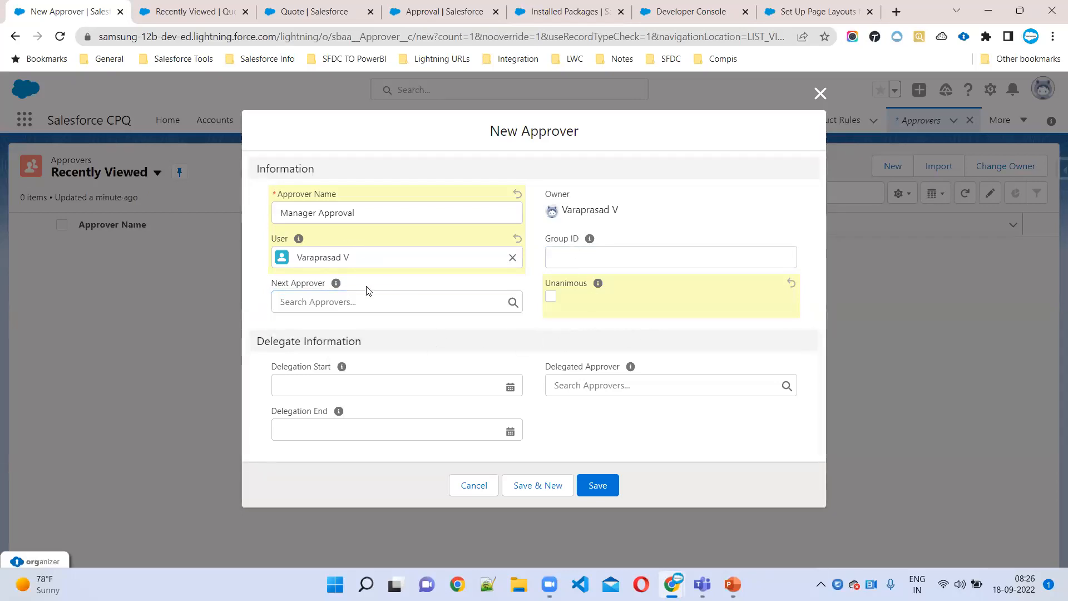
drag(356, 213, 216, 221)
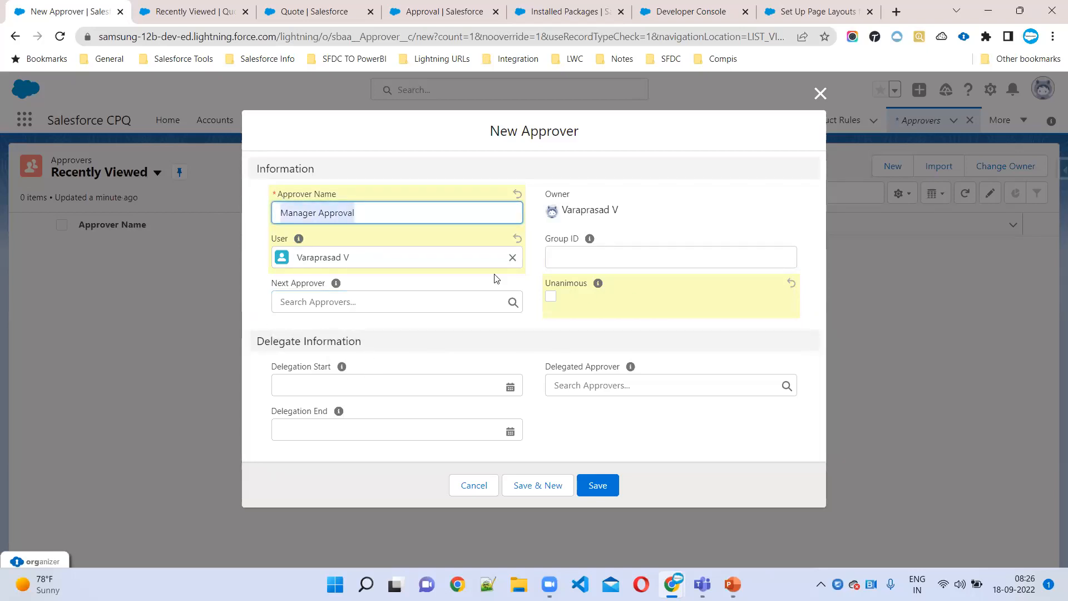
Inspect Delegated Approver, try a delegation period from 9/28/2022 to 10/5/2022, and clear both dates again
click(589, 384)
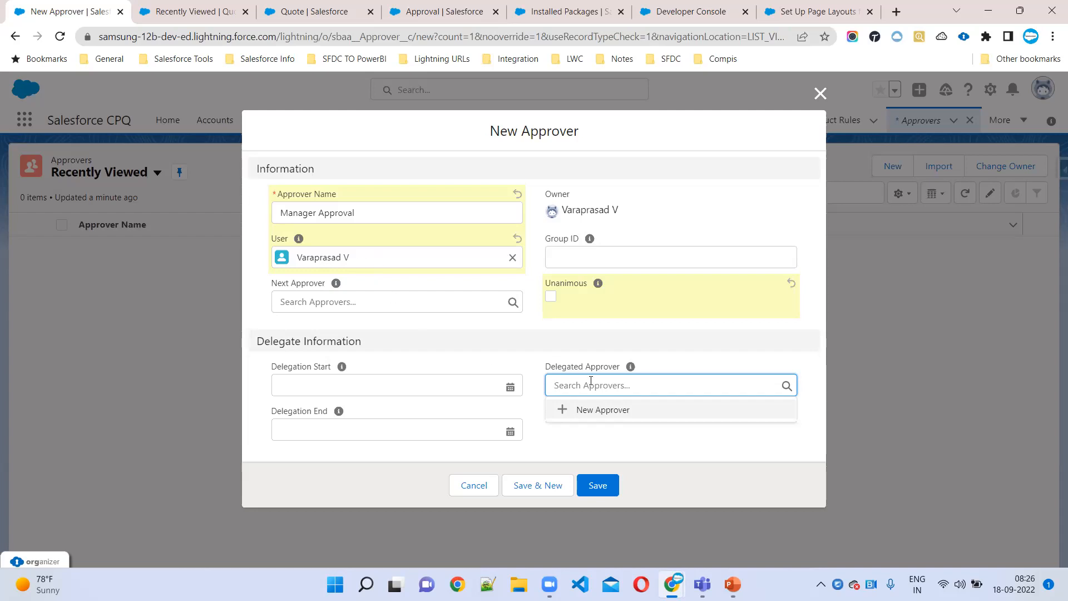
click(305, 386)
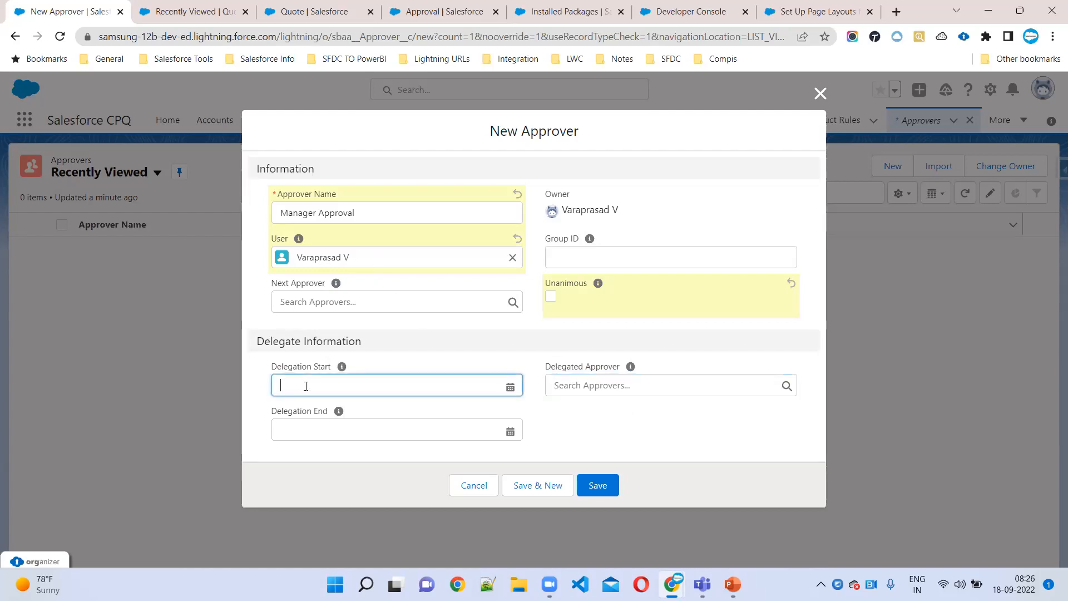
click(426, 309)
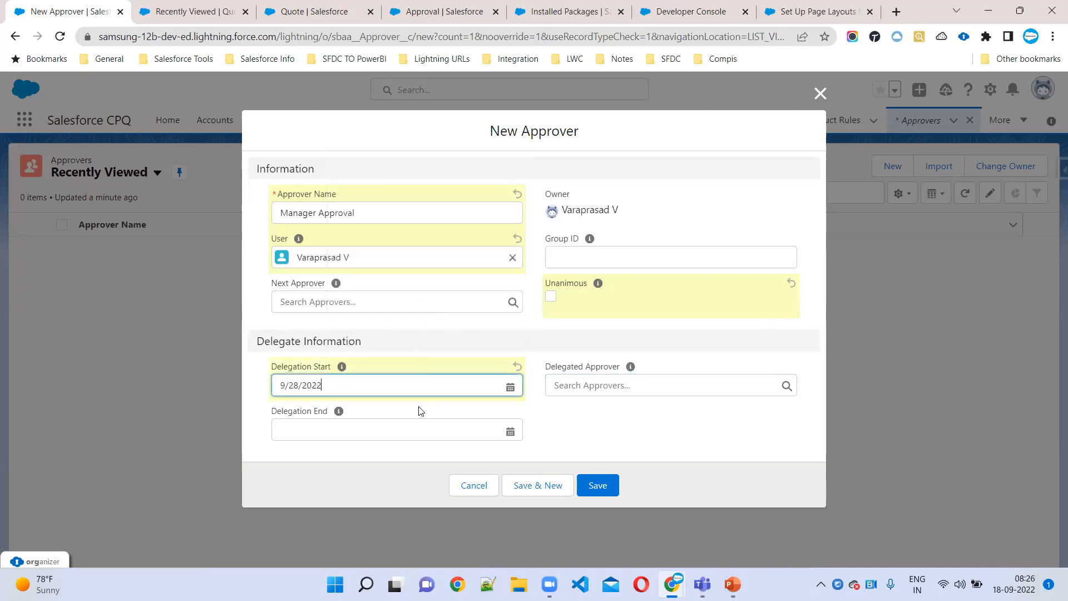
click(510, 431)
click(425, 381)
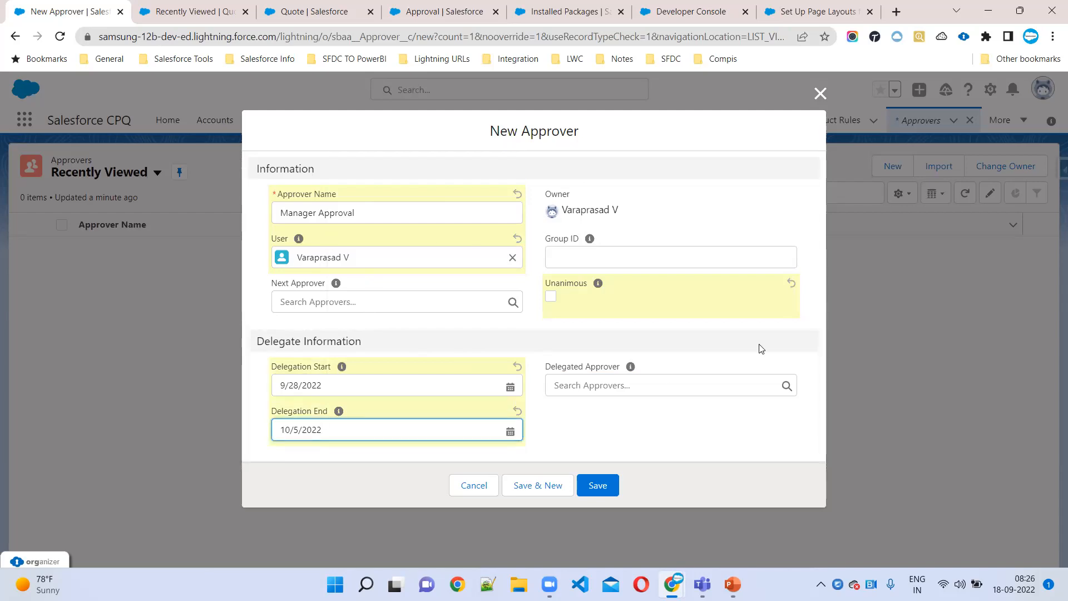
drag(396, 378, 221, 396)
key(BackSpace)
drag(384, 431, 182, 431)
key(BackSpace)
click(307, 463)
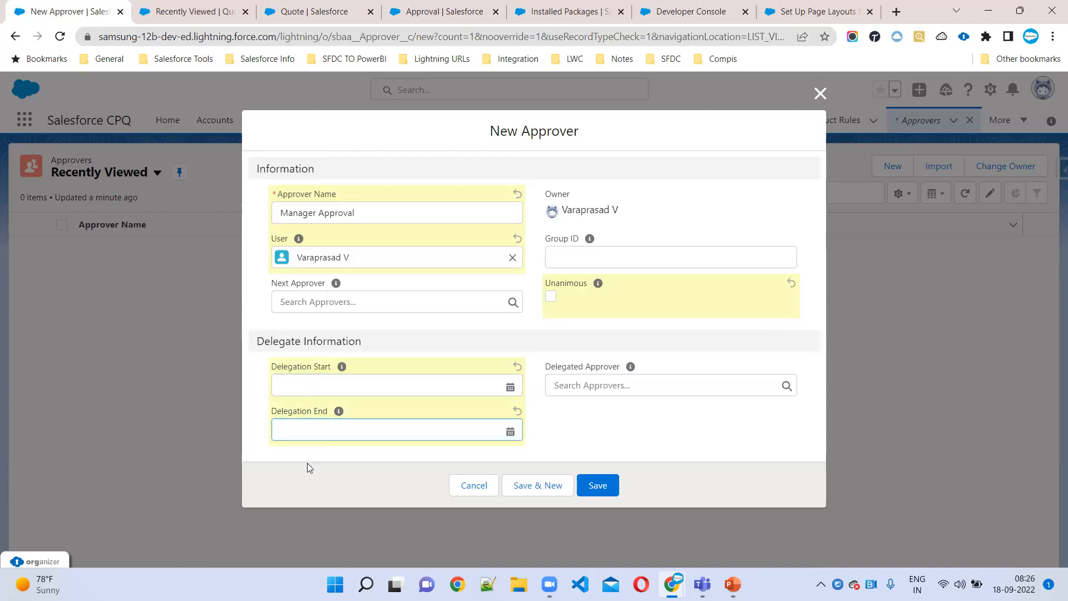
Save the Manager Approval approver and display its related lists
click(595, 490)
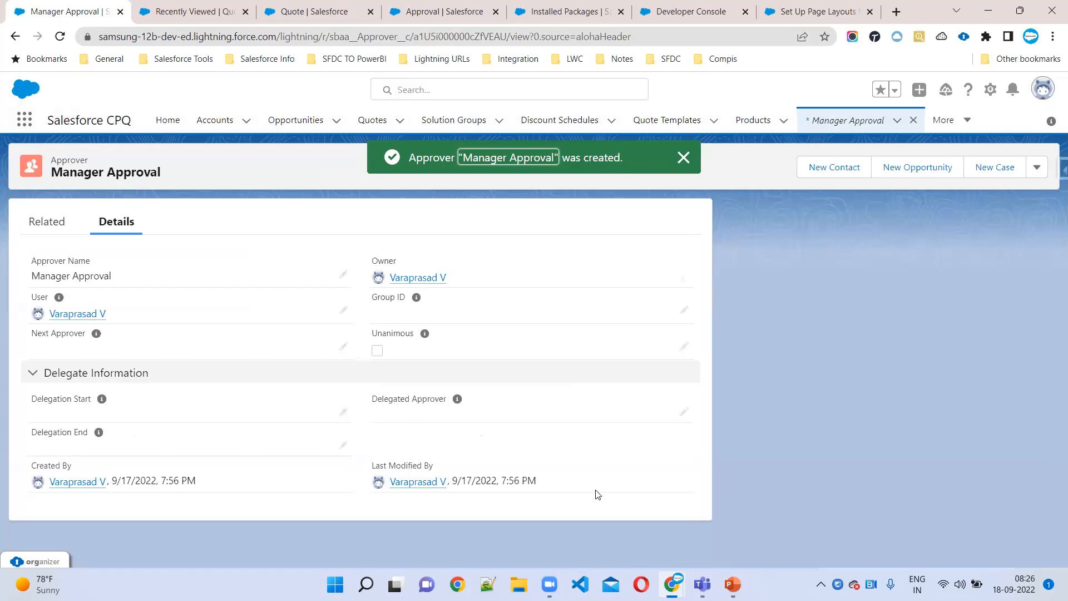
drag(47, 163, 202, 175)
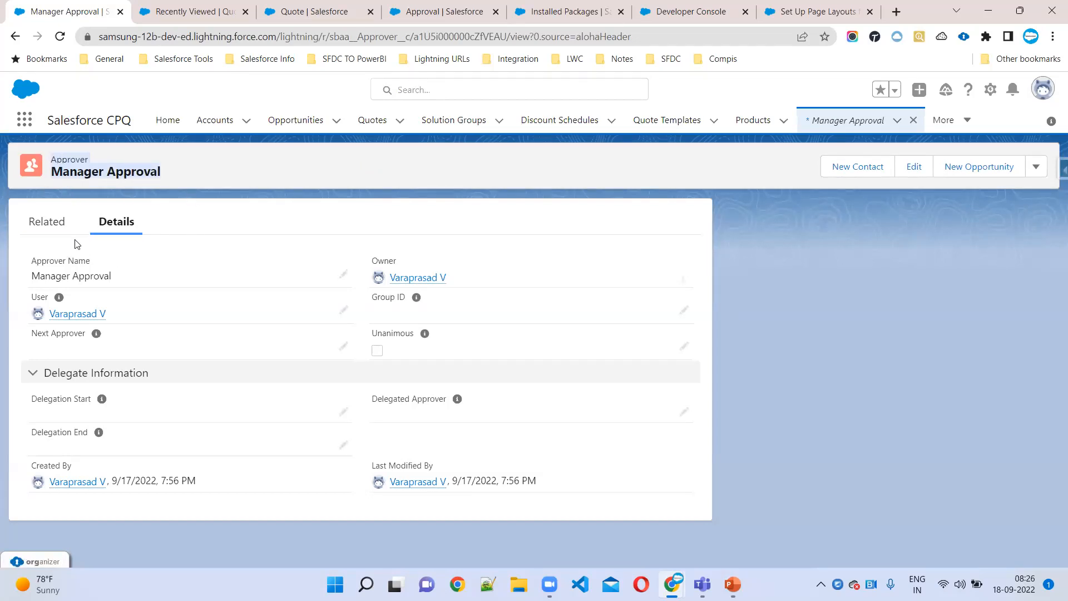
click(56, 229)
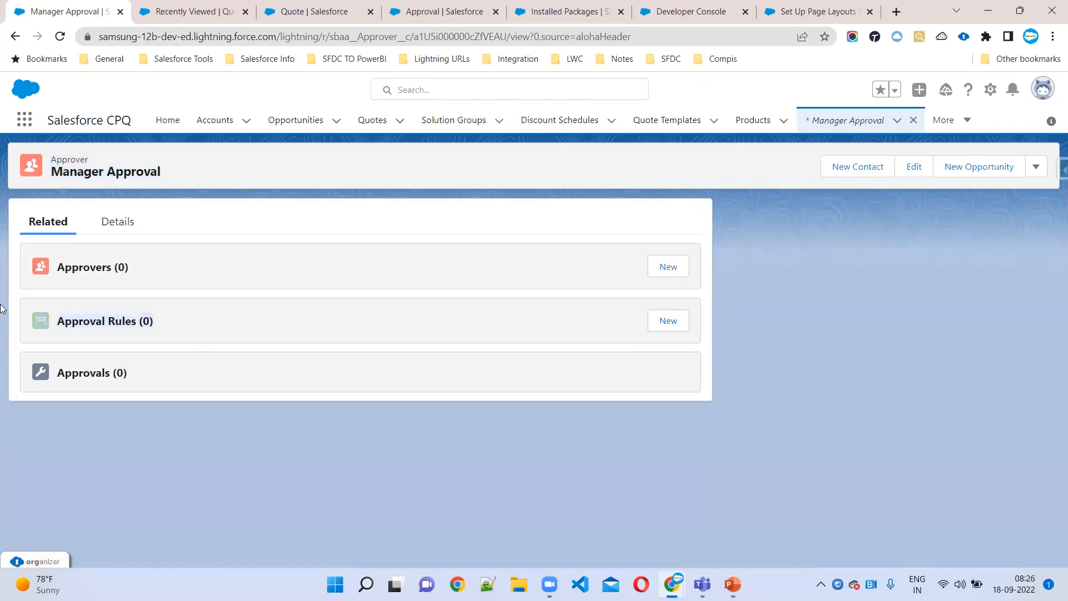
Start an approval rule from Manager Approval, name it "Custome Discount more than 10 needs Manager Approval", and make it active
click(667, 320)
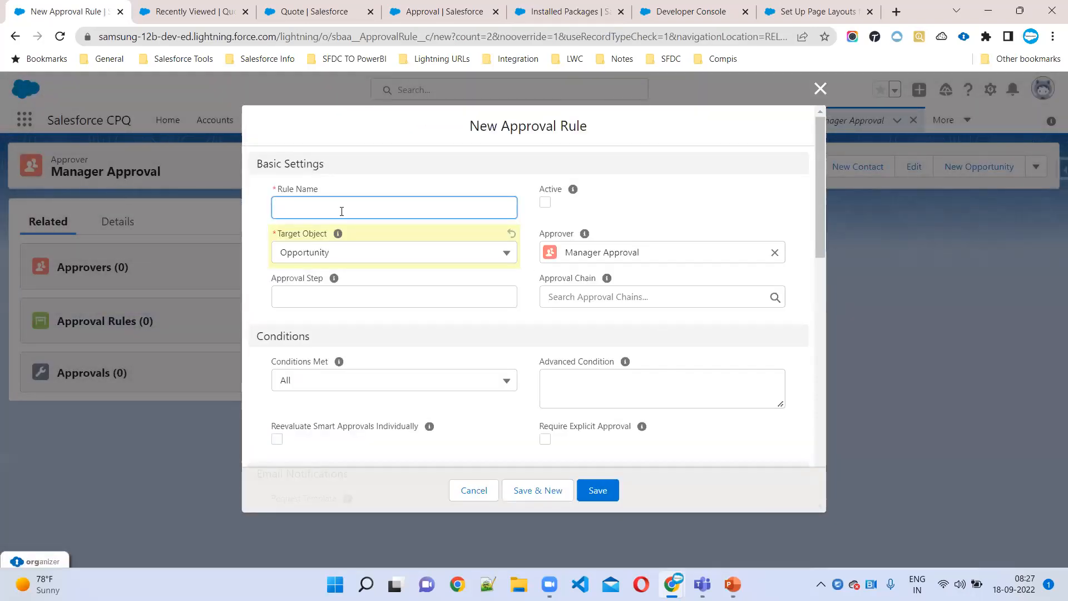
text(Custome Discount more than 10)
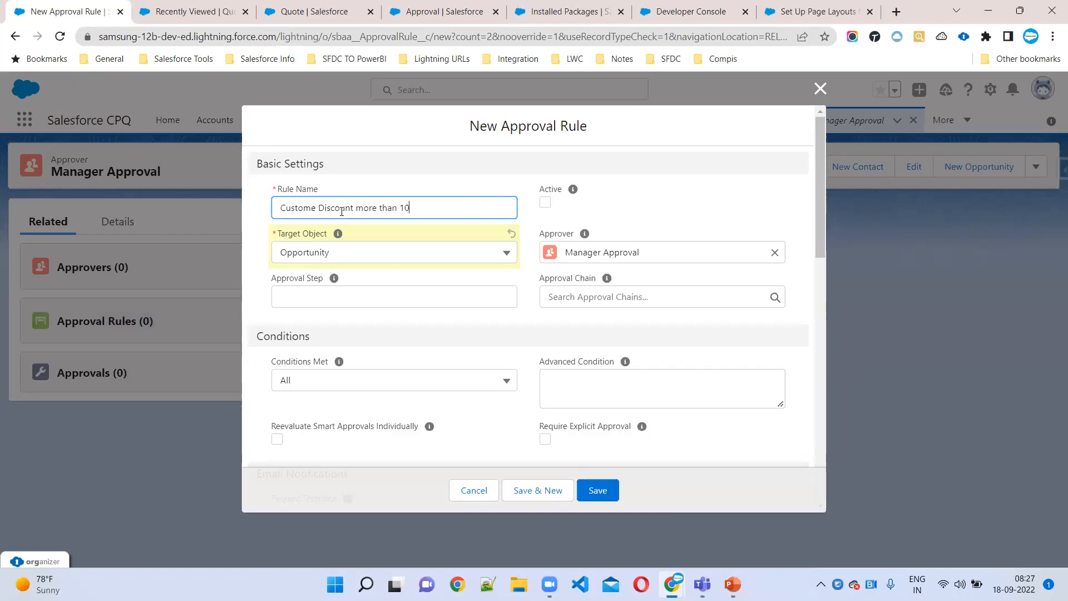
text( need s Manage)
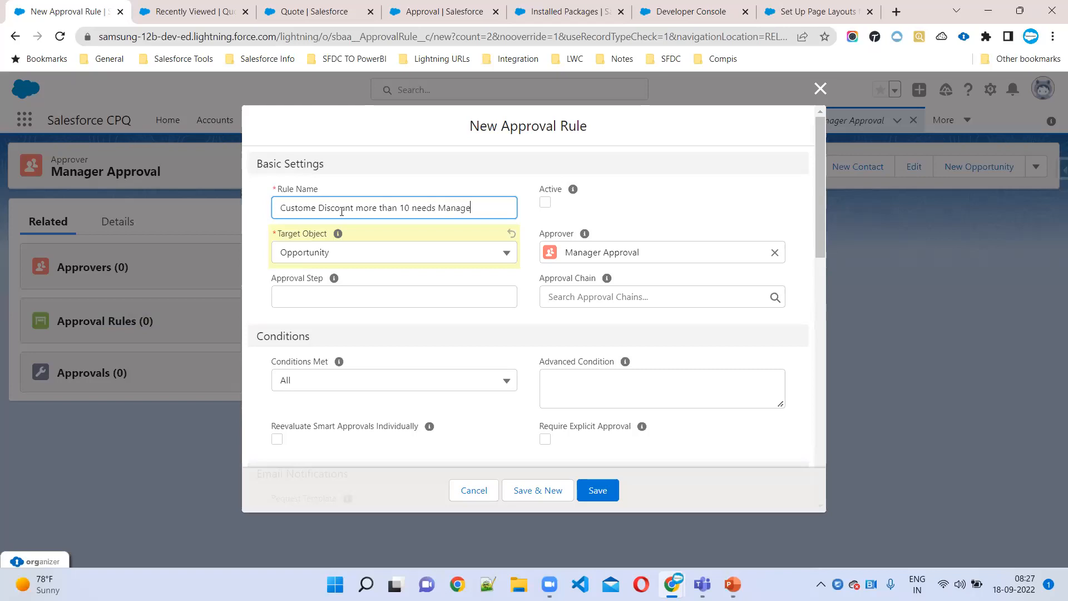
text(r Approval)
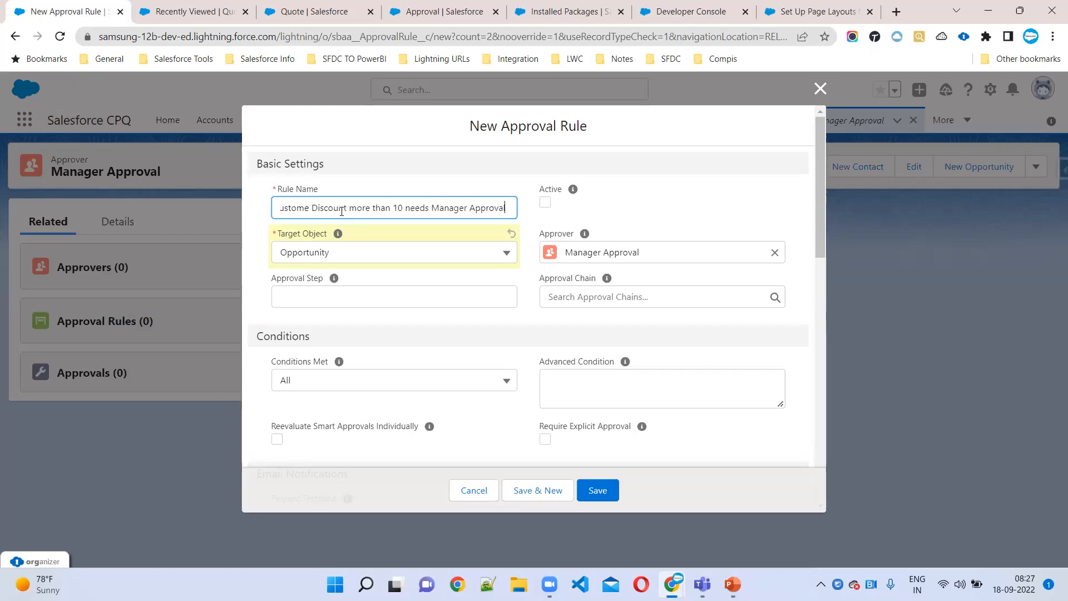
click(545, 203)
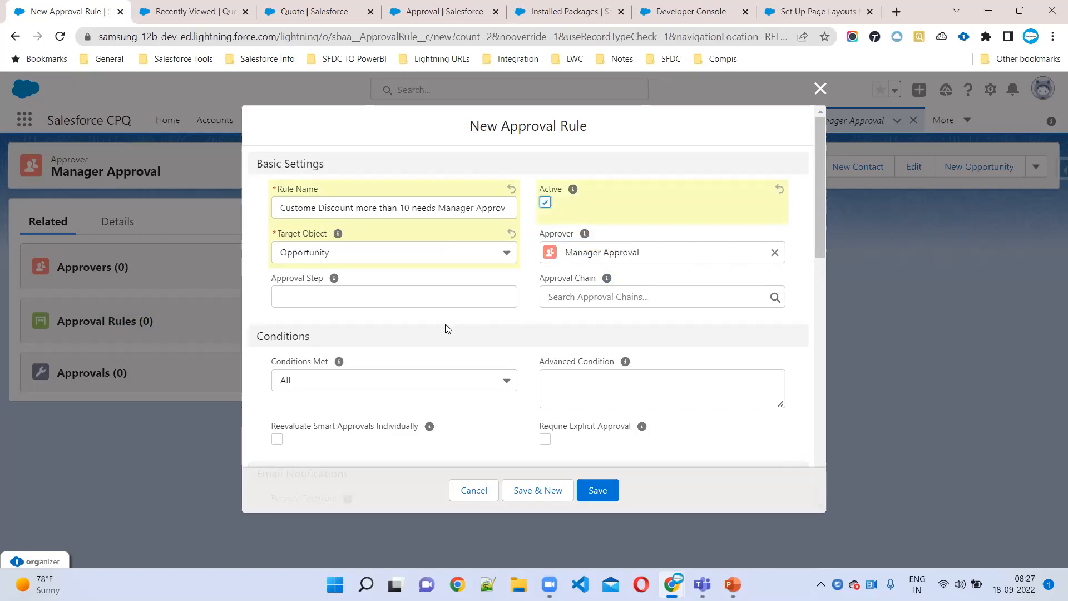
Check the new rule's Target Object options and open the Quote object's definition in Setup
click(381, 261)
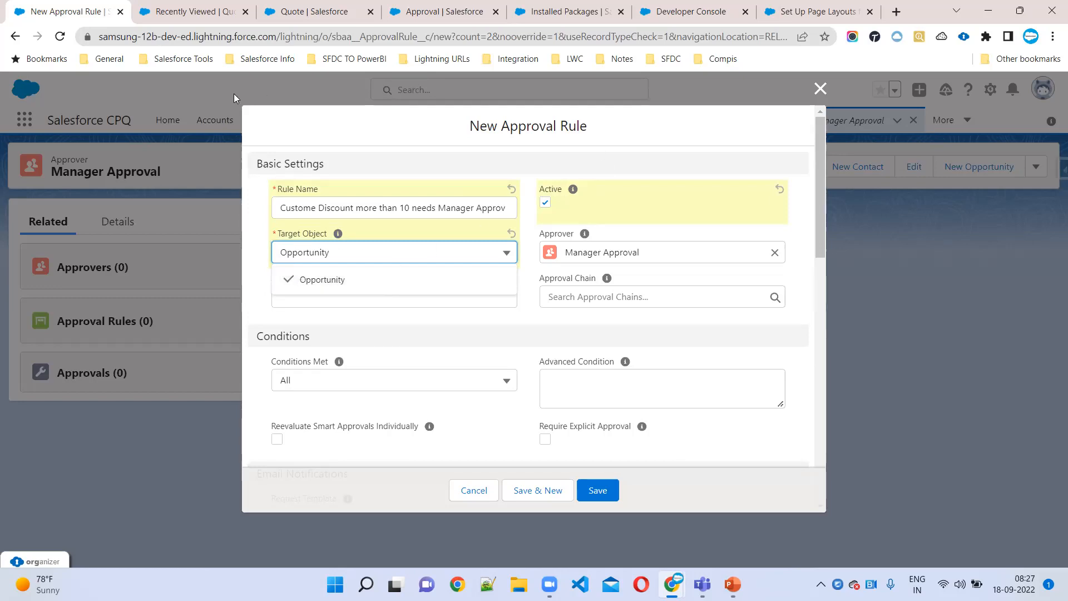
click(239, 20)
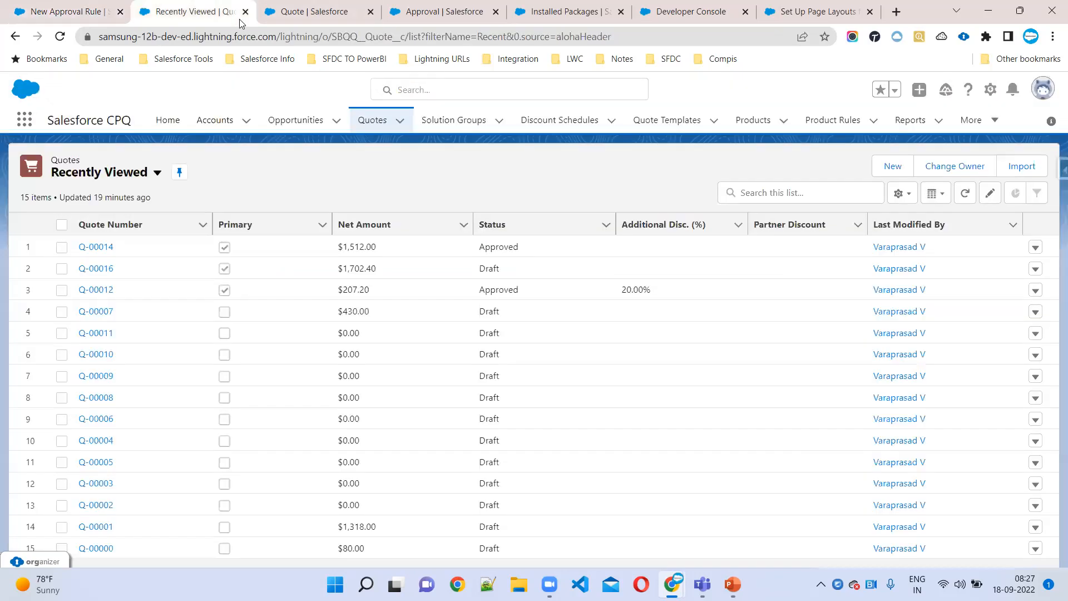
click(990, 90)
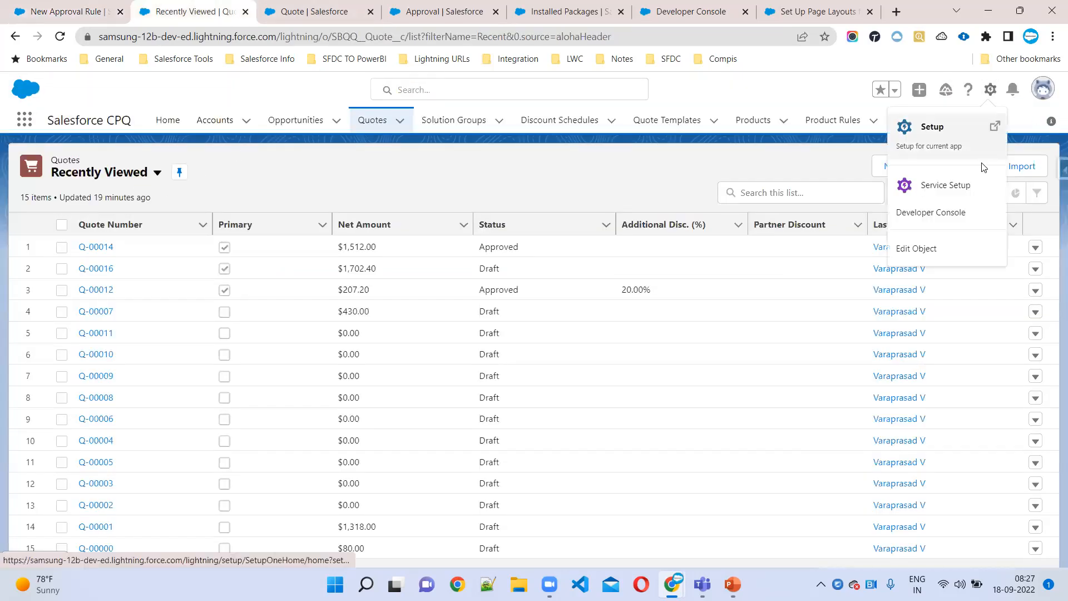
click(909, 247)
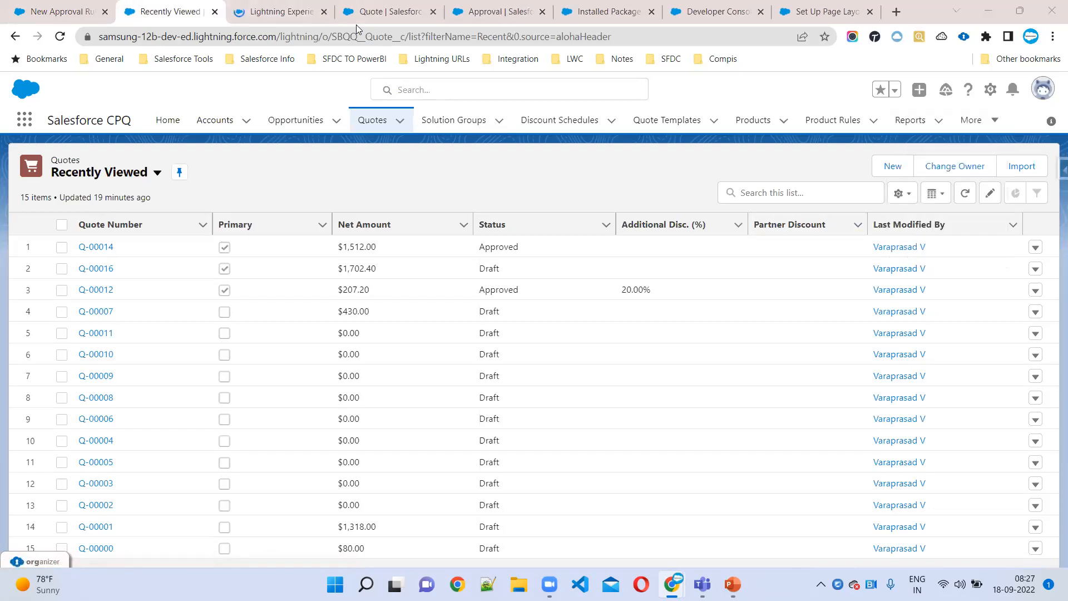
click(288, 13)
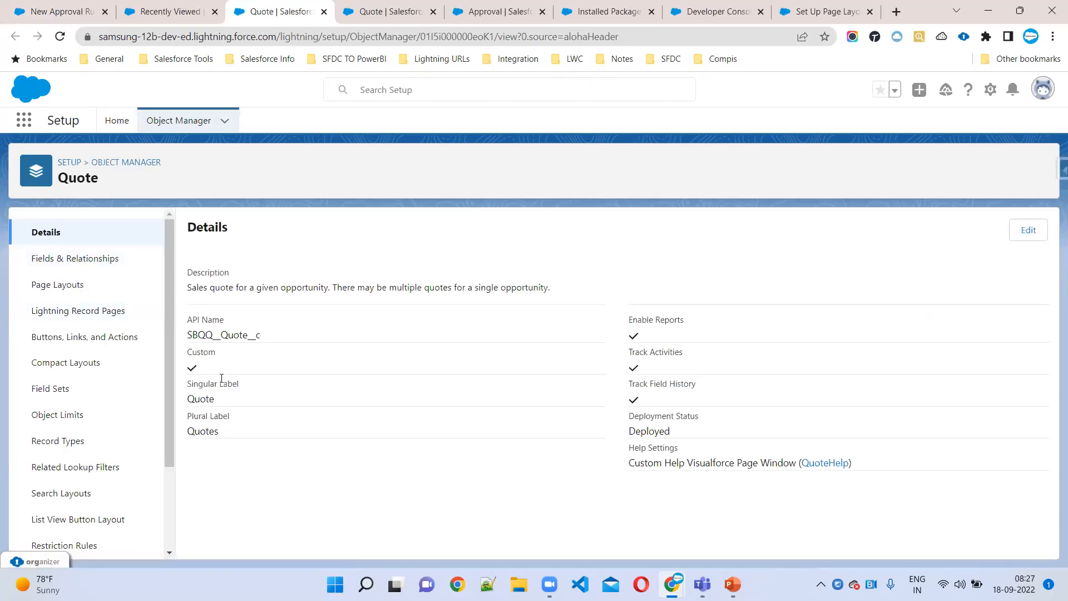
Search all Setup objects for Quote, copy the API name SBQQ__Quote__c, and return to the rule's Target Object field
click(133, 163)
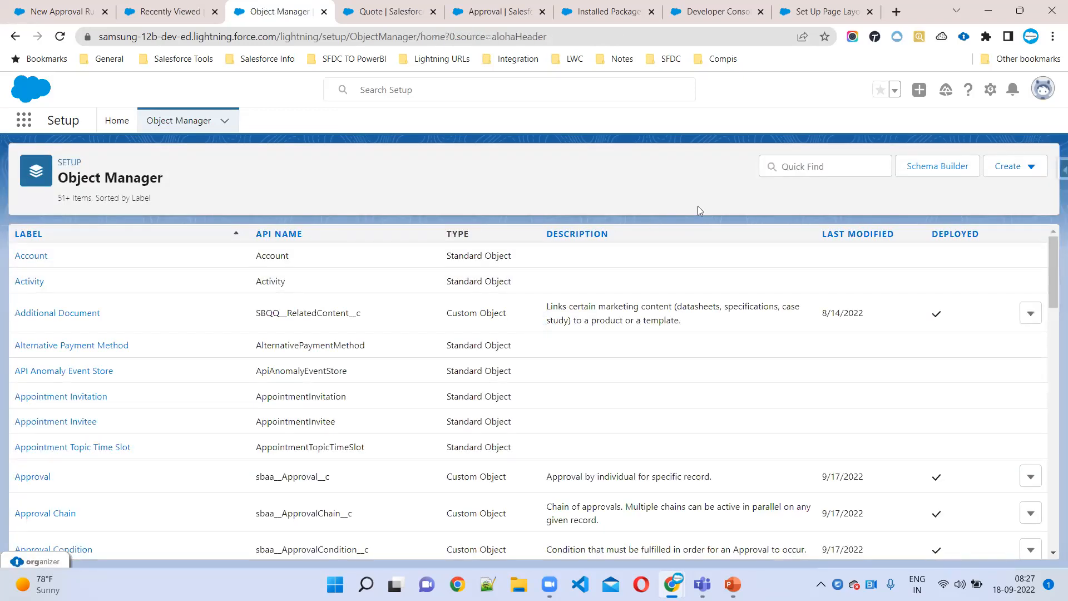
click(797, 167)
text(Quote)
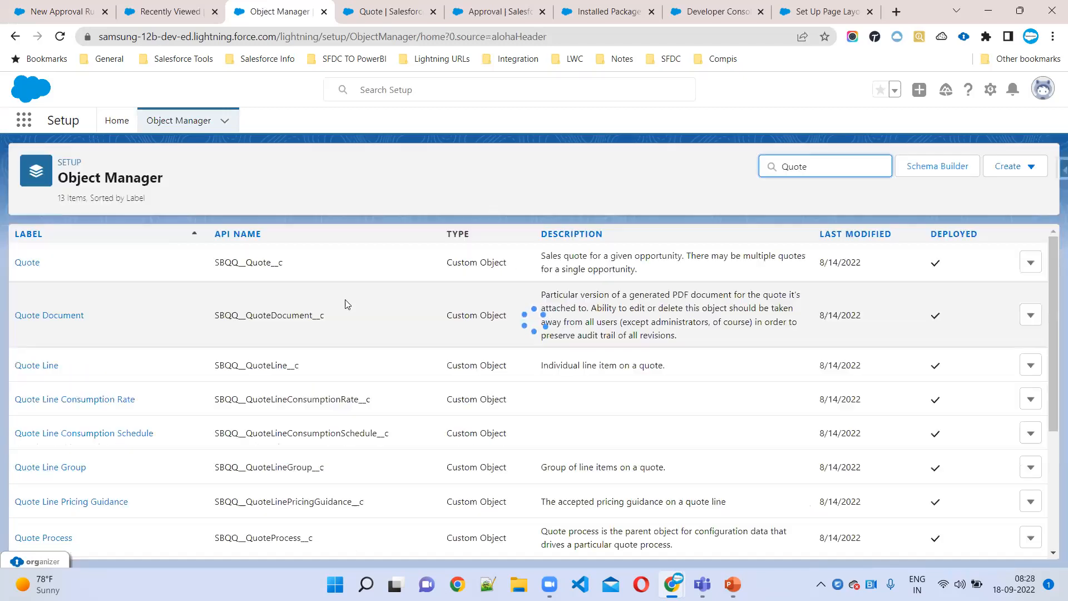
double_click(248, 263)
key(ctrl+c)
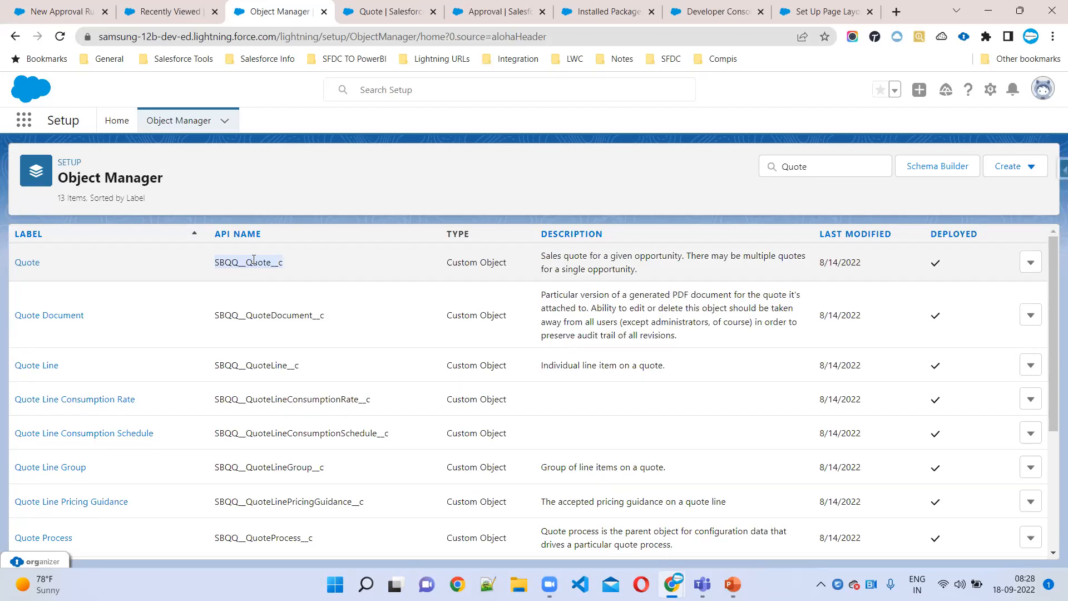
click(69, 8)
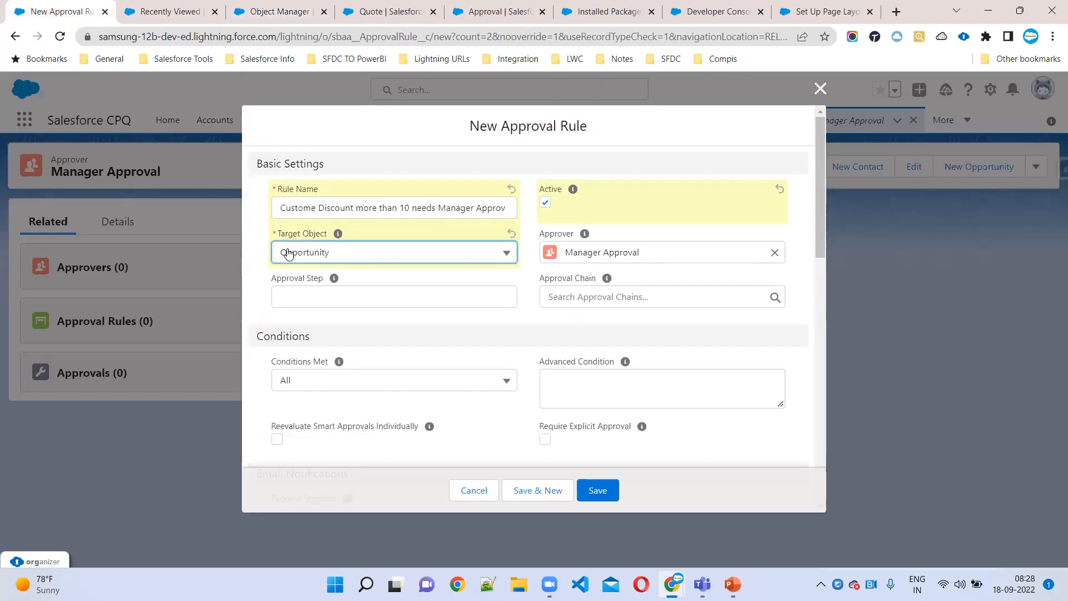
Open the Approval Rule object's fields in Setup and search them for the Target Object field
click(252, 15)
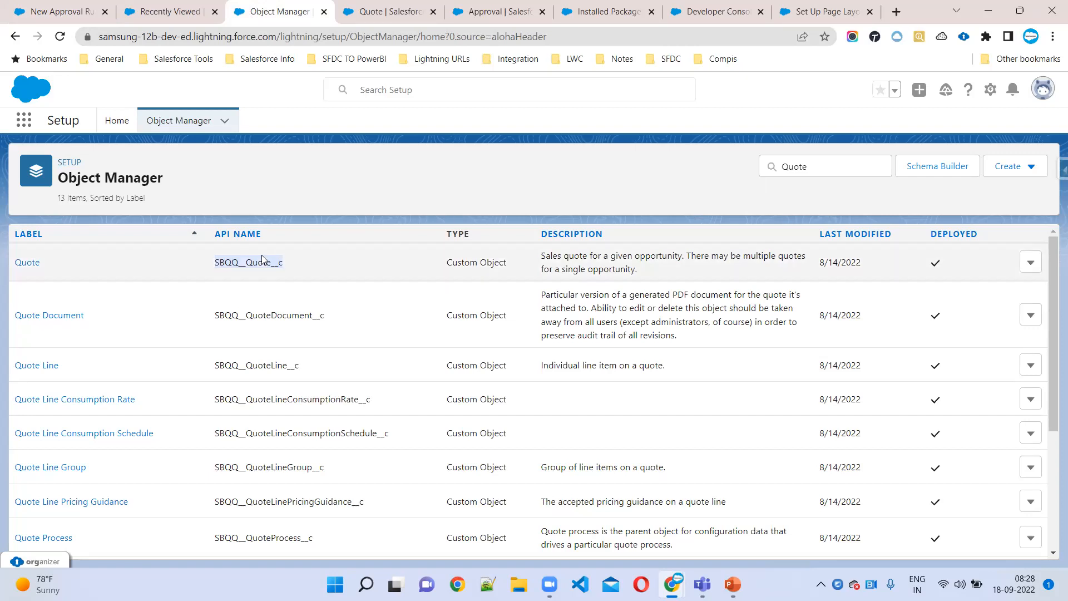
double_click(819, 170)
text(approva)
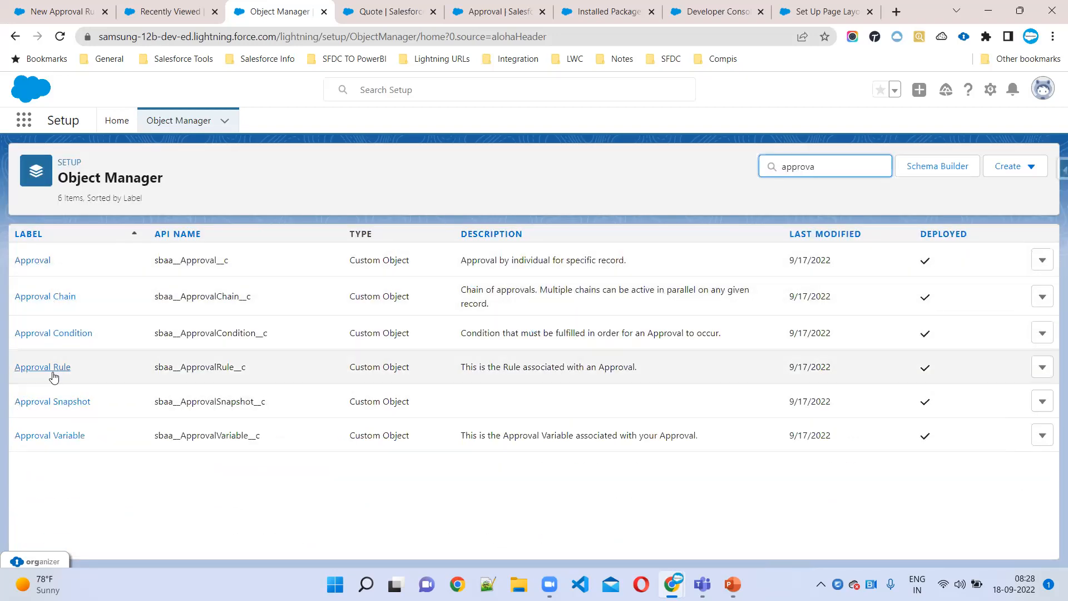
click(51, 370)
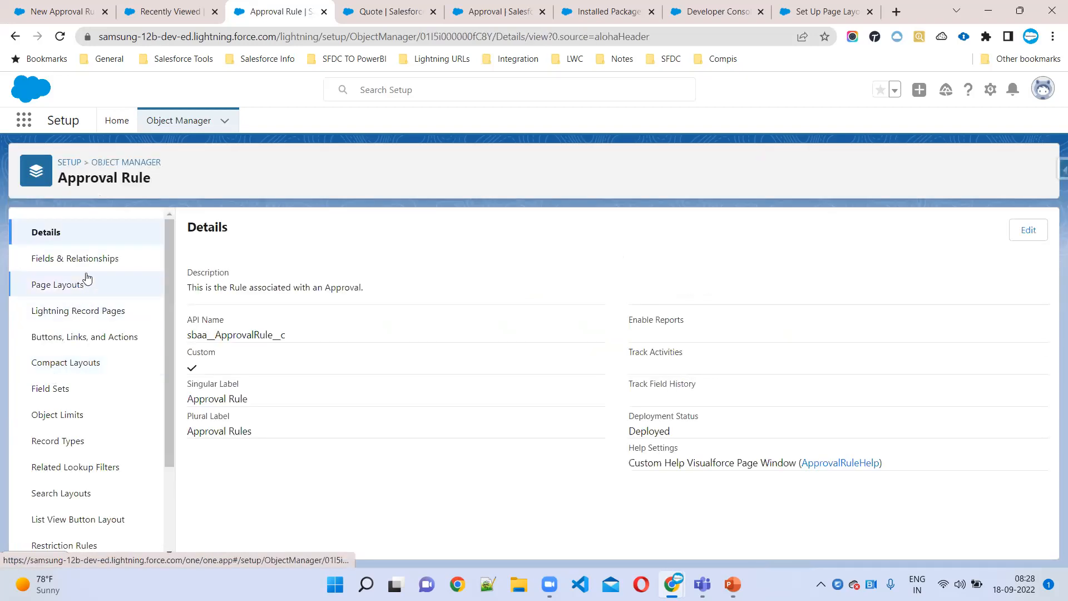
click(83, 261)
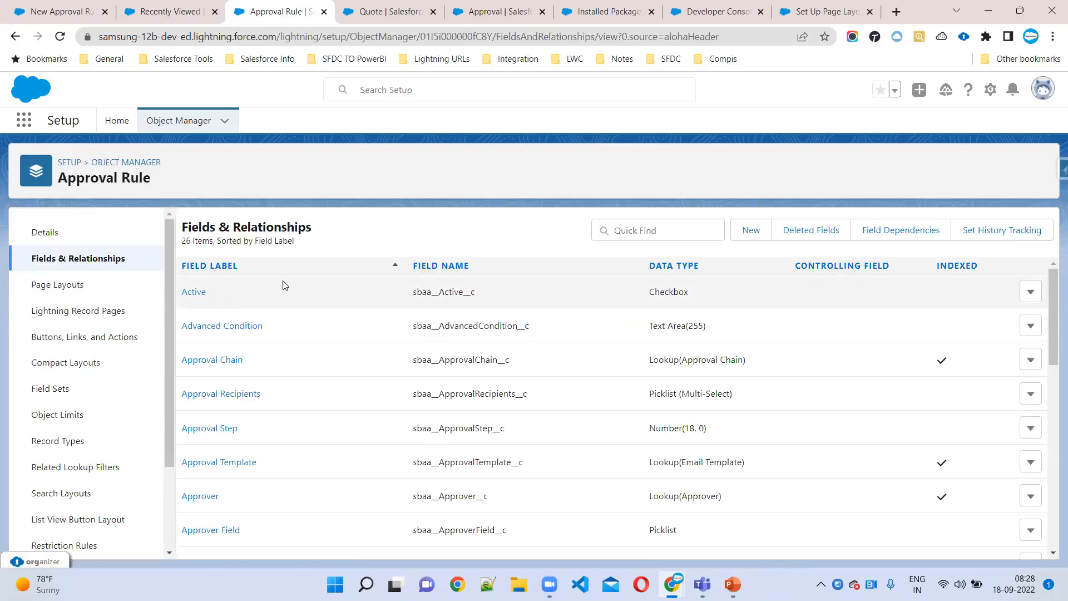
click(654, 229)
text(Targ)
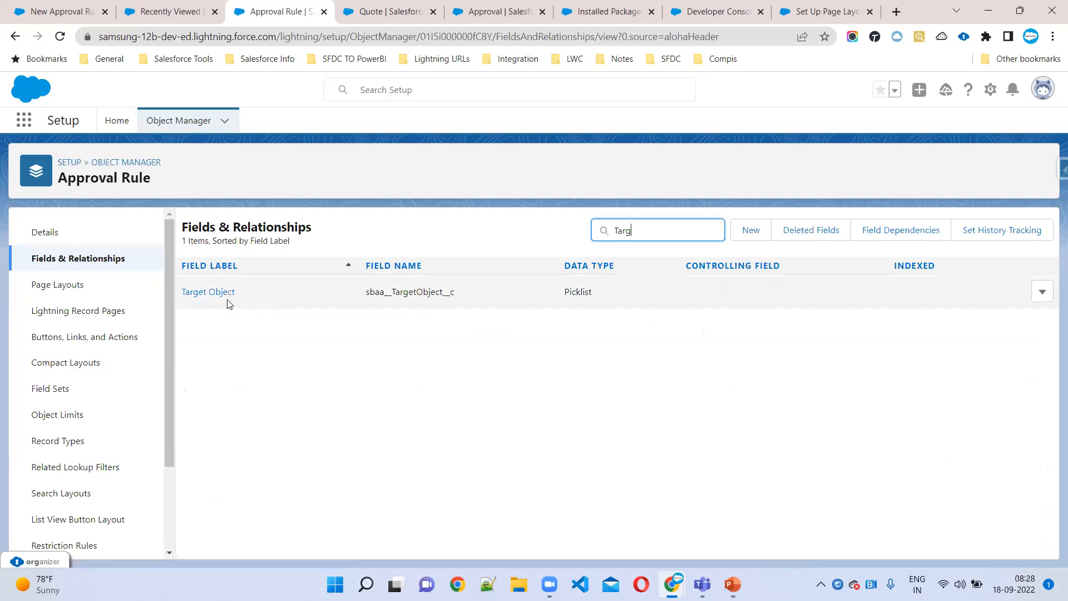
Add SBQQ__Quote__c as a new picklist value of the Approval Rule's Target Object field and save it
click(189, 295)
scroll(400, 360, down, 12)
click(460, 433)
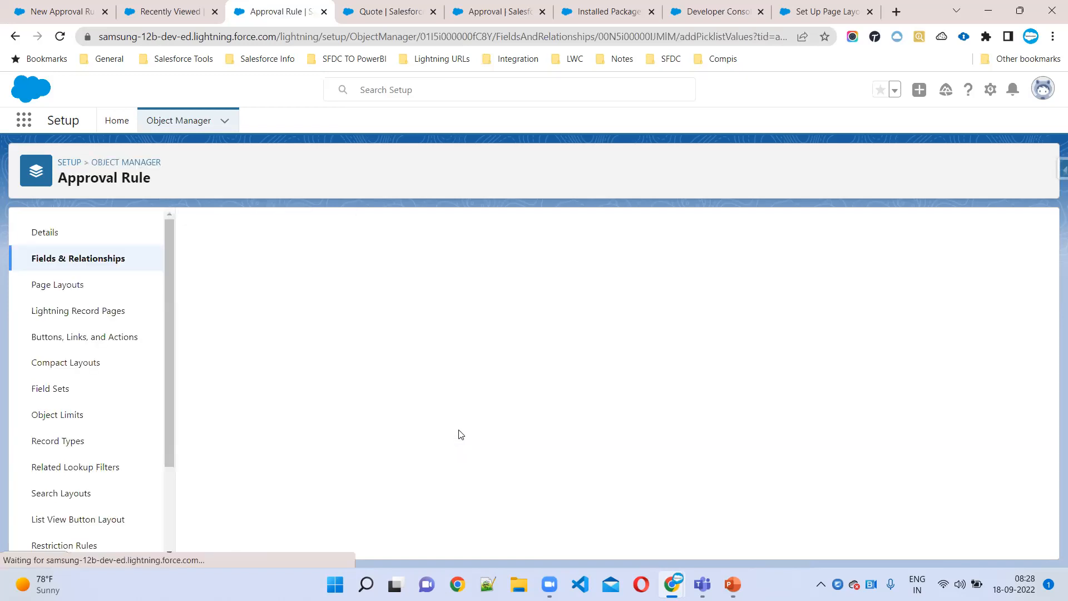
key(ctrl+v)
click(459, 512)
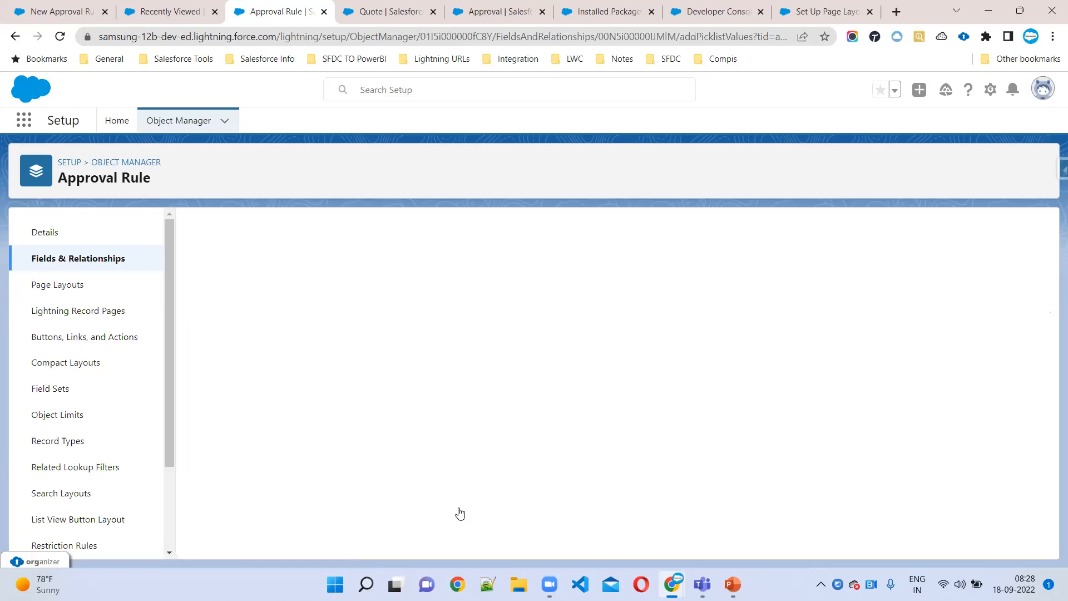
Restart the approval rule on a reloaded page, name it "Discount is More than 10 need Manager Approval", and make it active
click(63, 4)
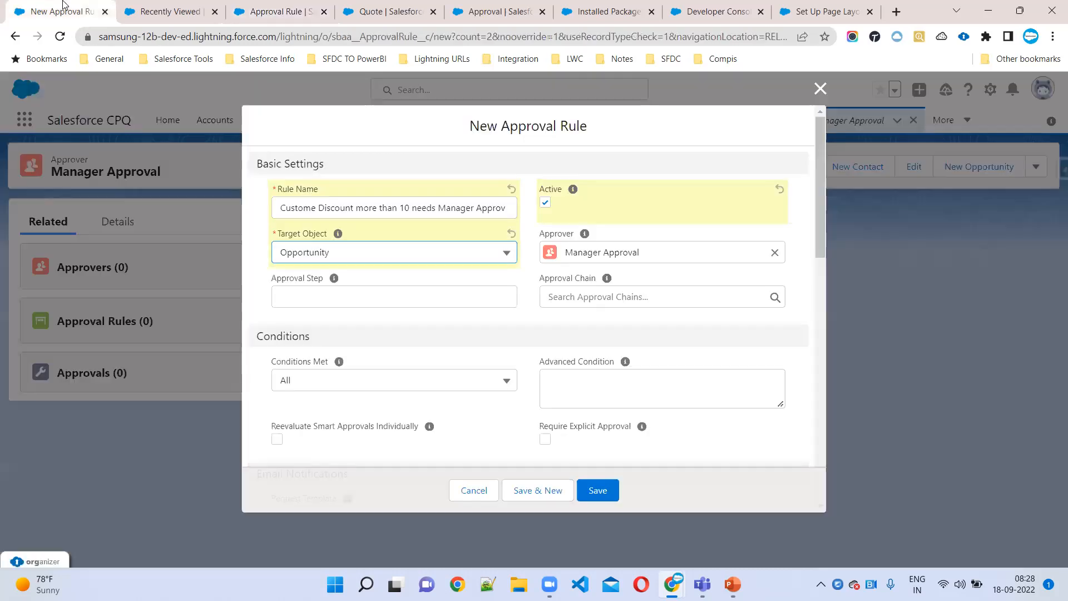
click(60, 36)
click(597, 119)
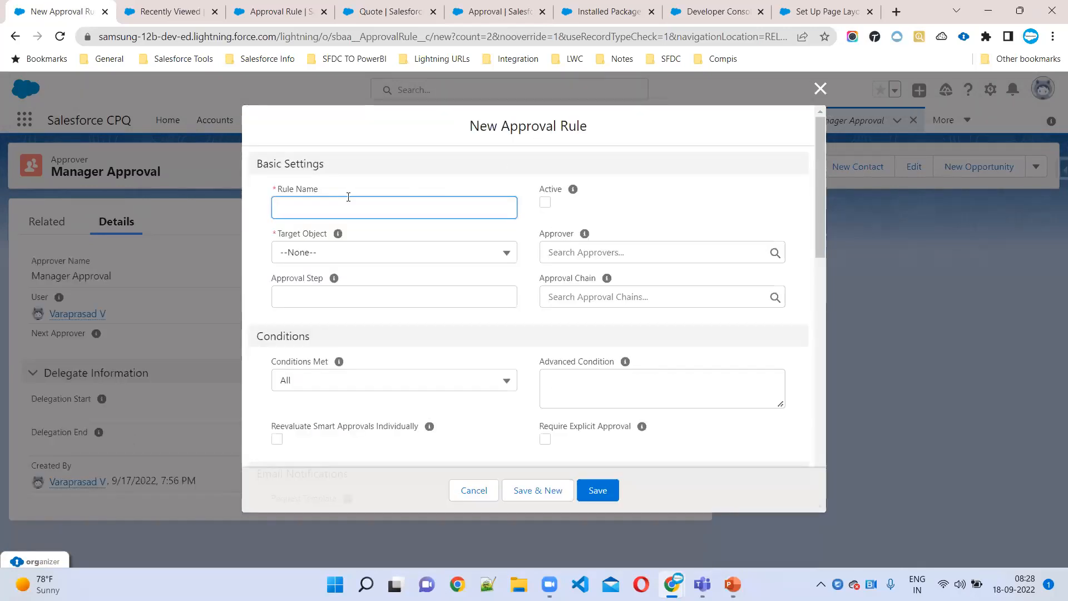
click(316, 210)
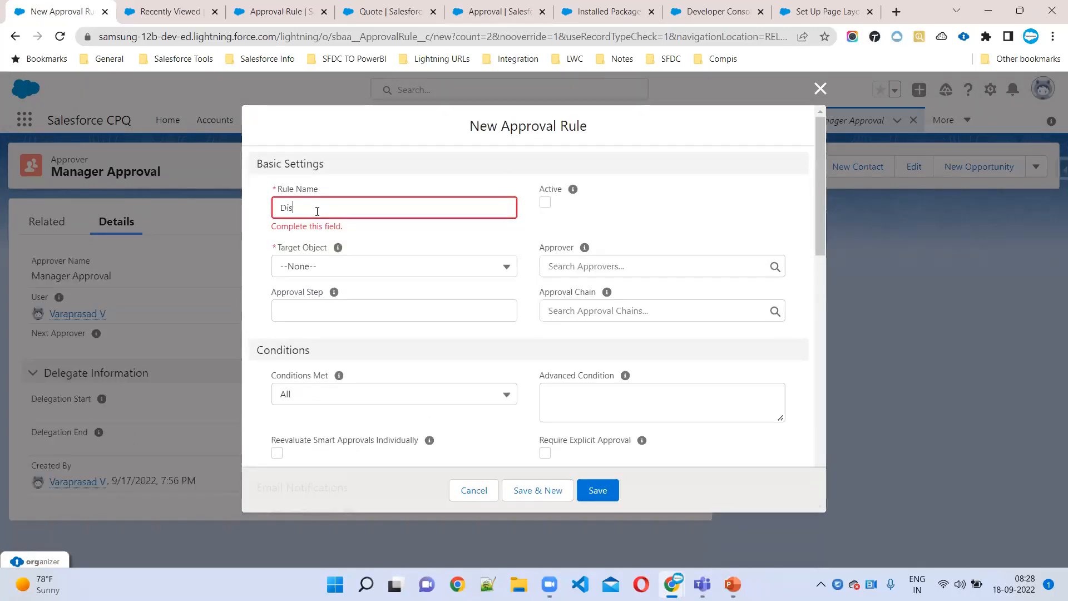
text(Discount is More than 10 need Manager Approval)
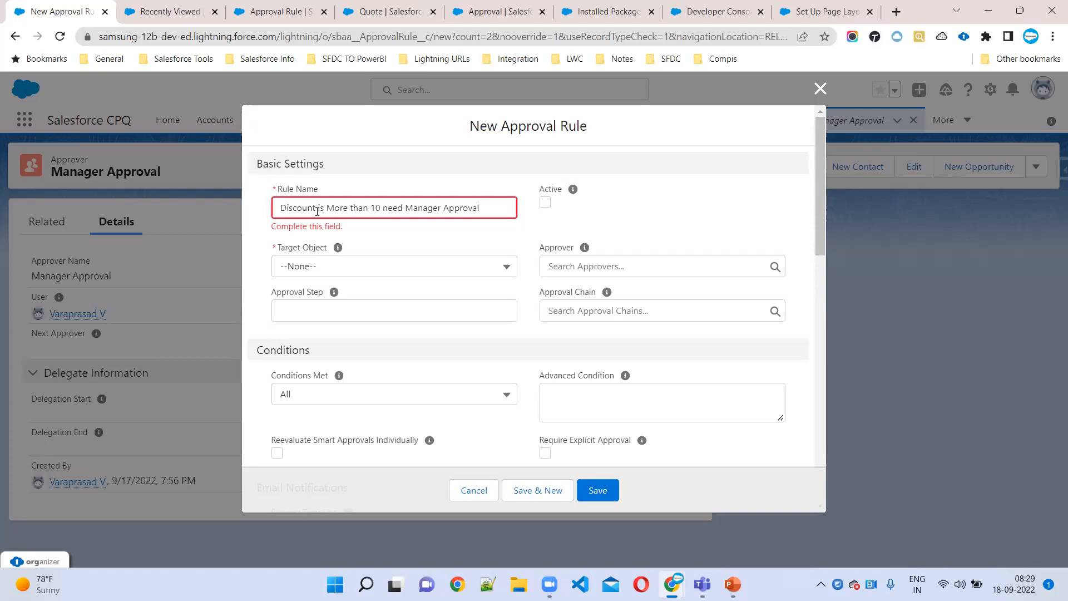
click(545, 203)
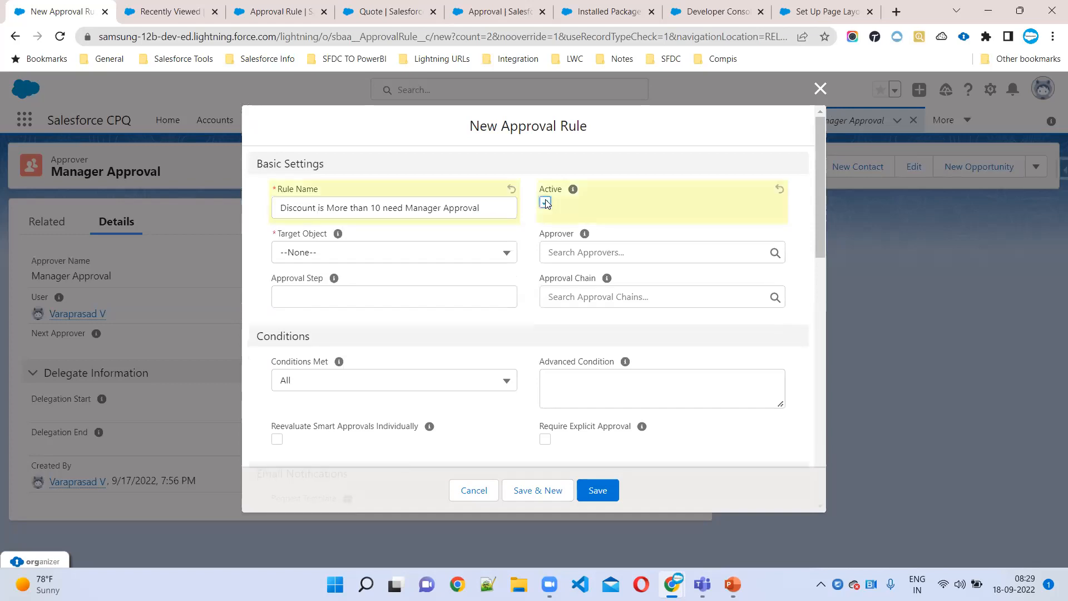
Set the rule's target object to SBQQ__Quote__c, its approver to Manager Approval, and its approval step to 1
click(342, 260)
click(302, 336)
click(572, 253)
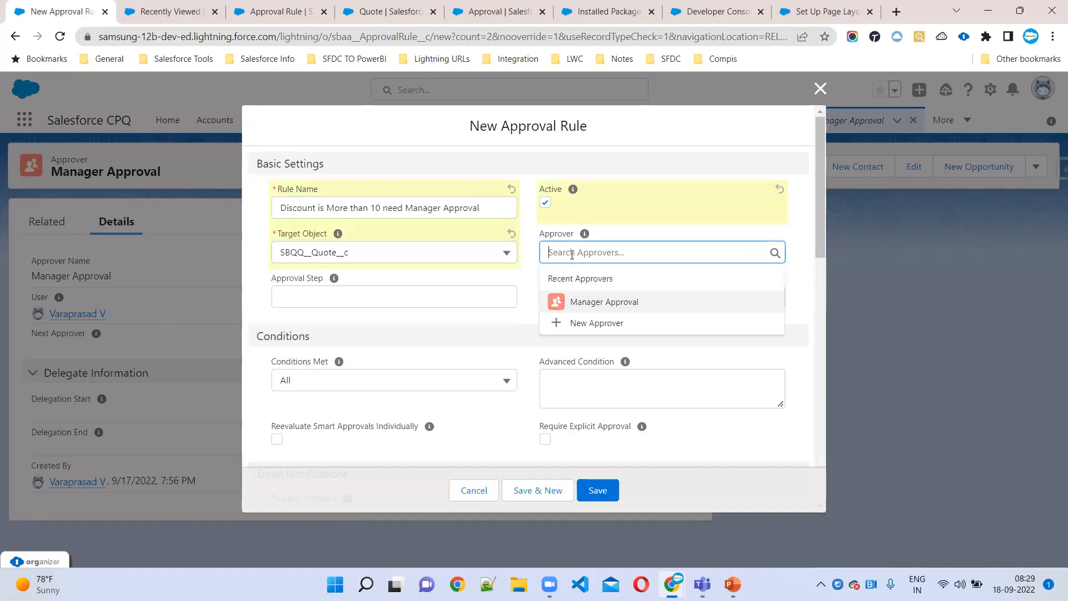
click(592, 302)
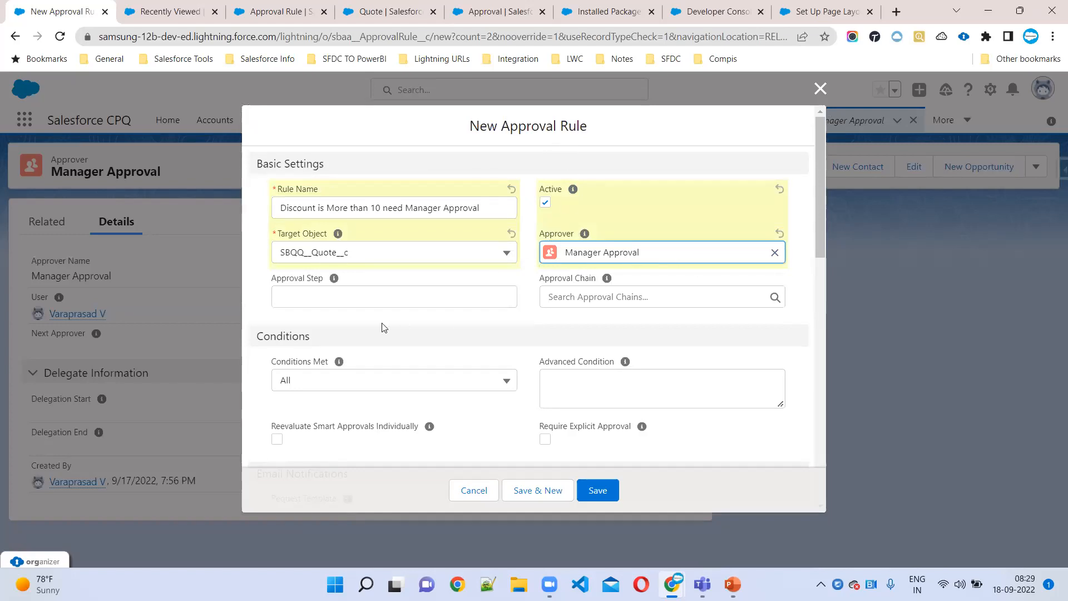
click(317, 296)
text(1)
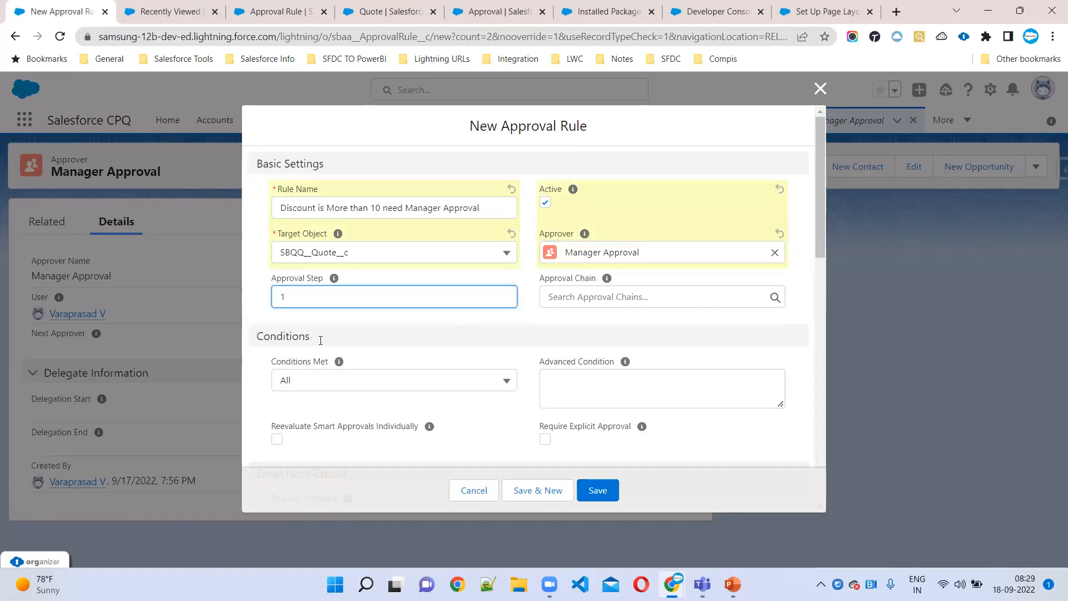
click(425, 352)
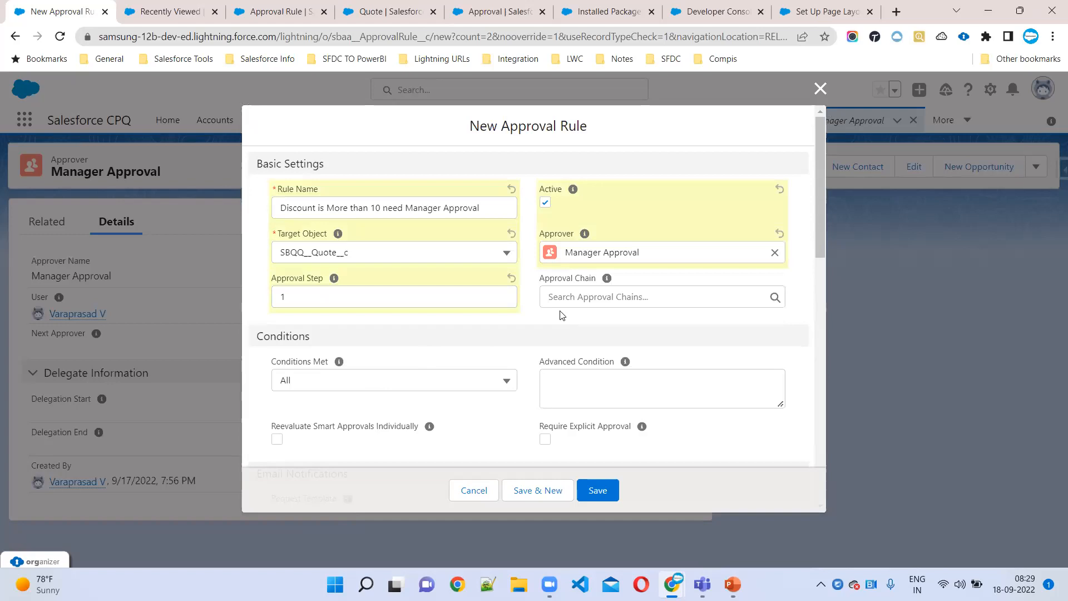
Examine the rule's Approval Chain, Conditions Met, Advanced Condition, Reevaluate Smart Approvals Individually, and Require Explicit Approval settings
click(575, 300)
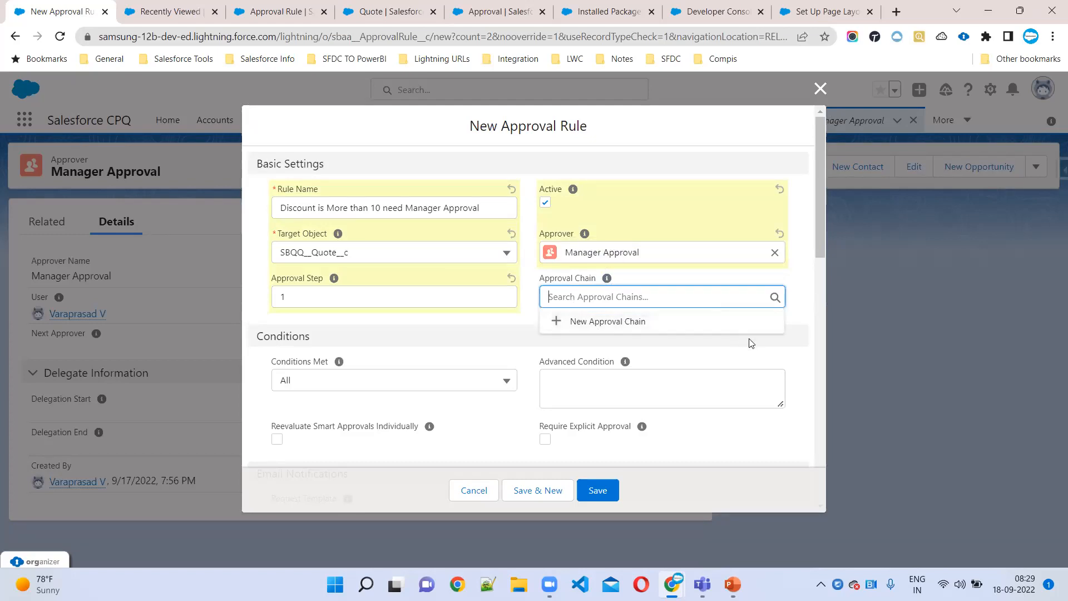
click(796, 362)
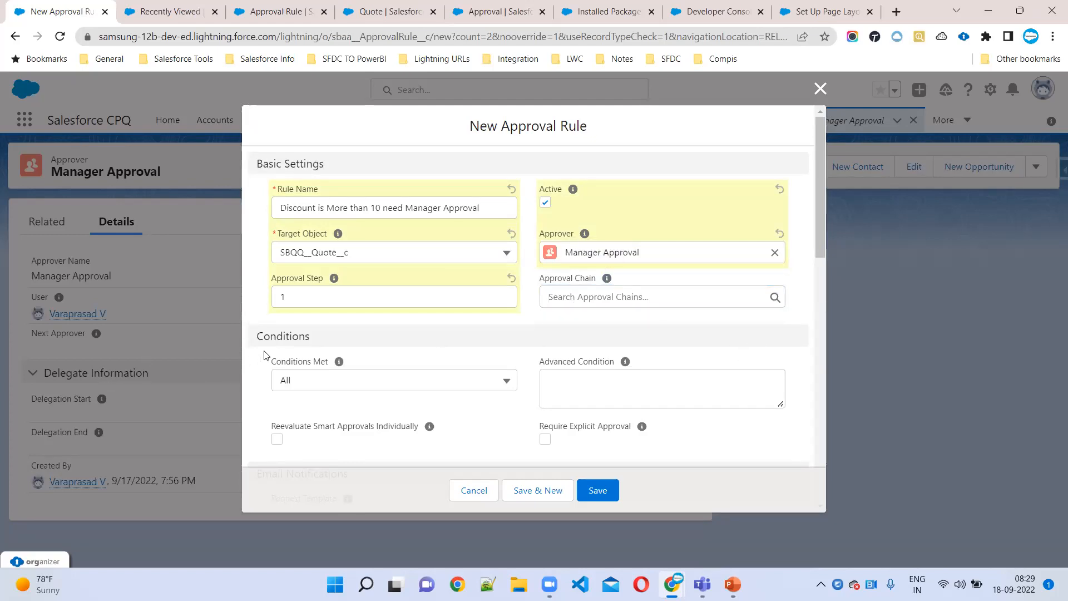
click(298, 380)
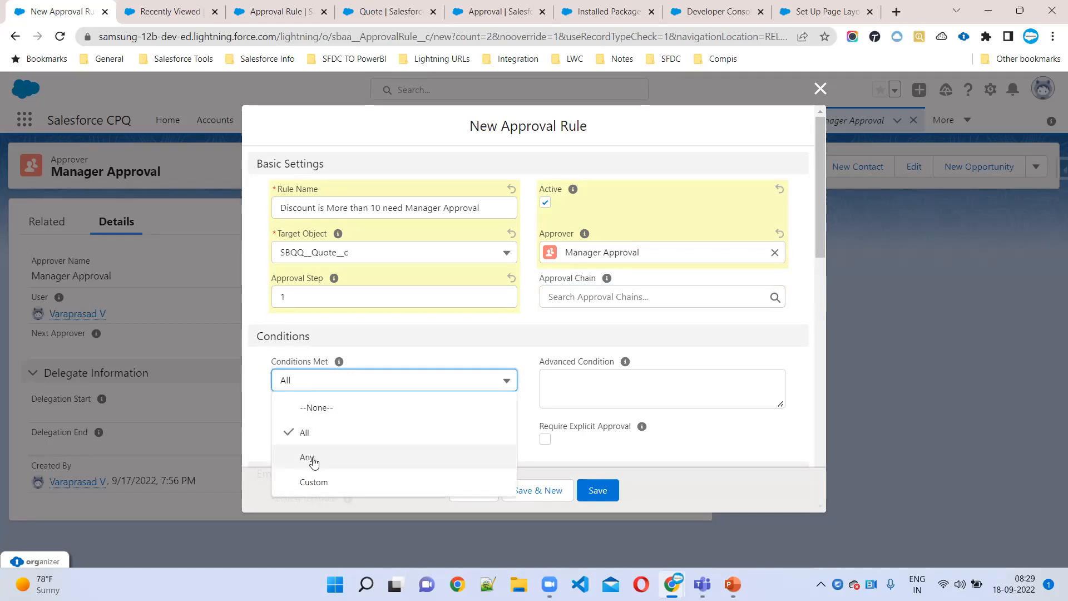
click(464, 344)
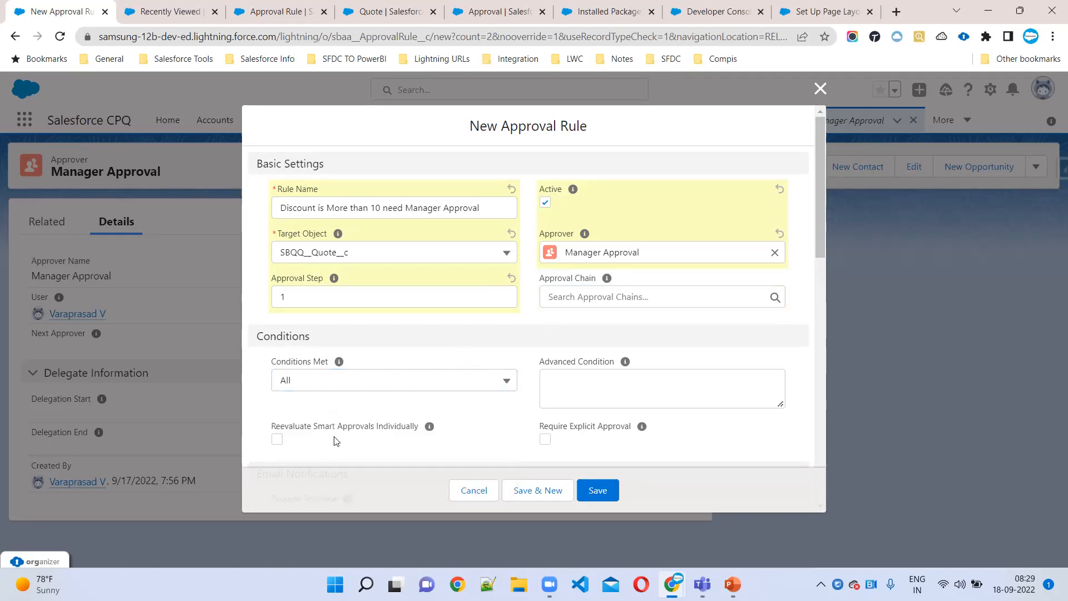
click(566, 393)
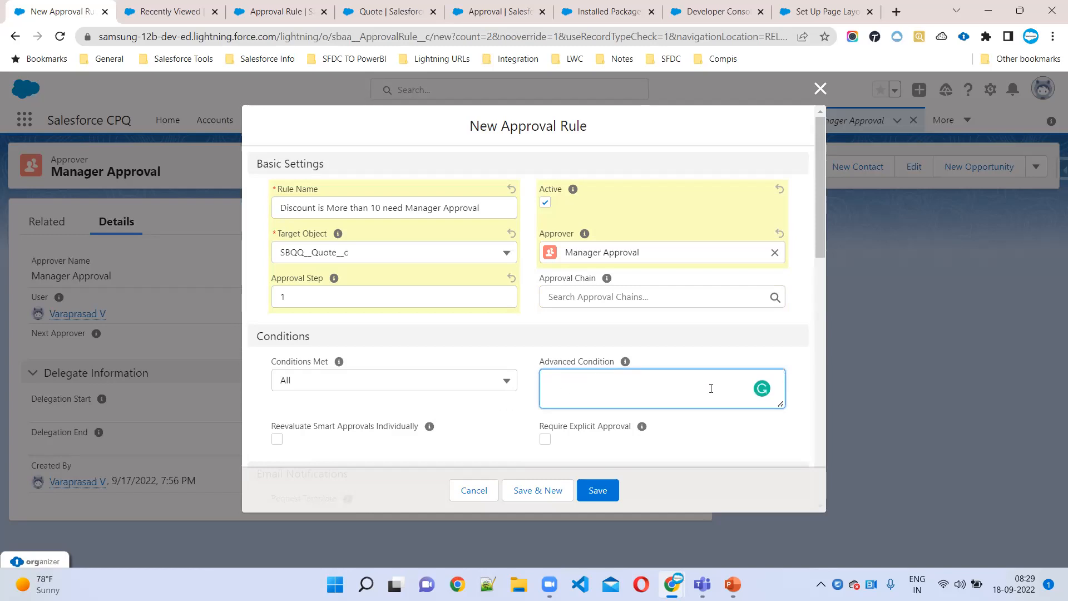
click(476, 413)
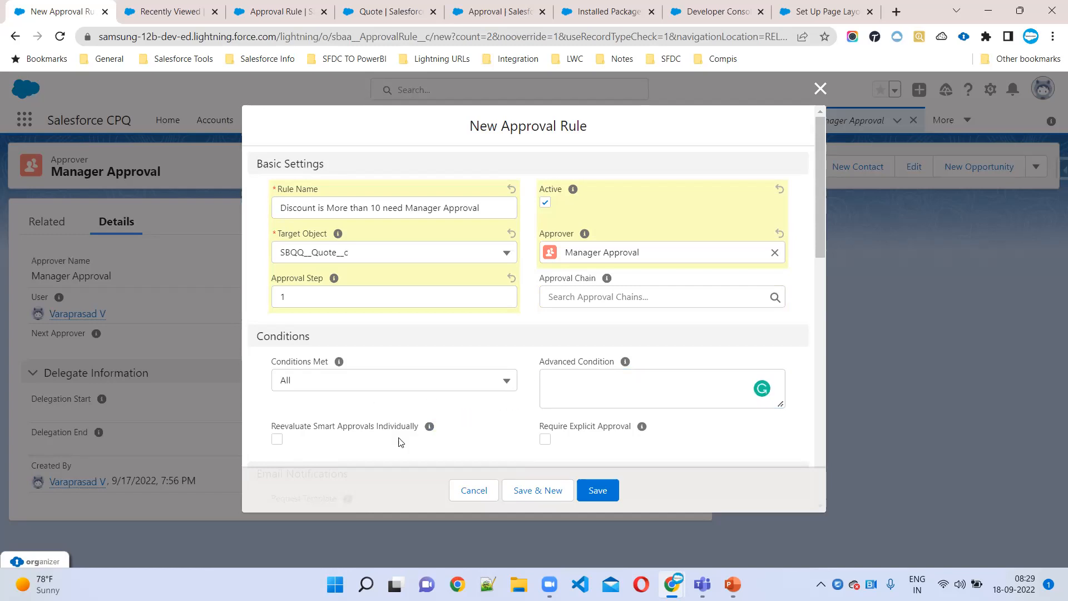
drag(274, 426, 461, 426)
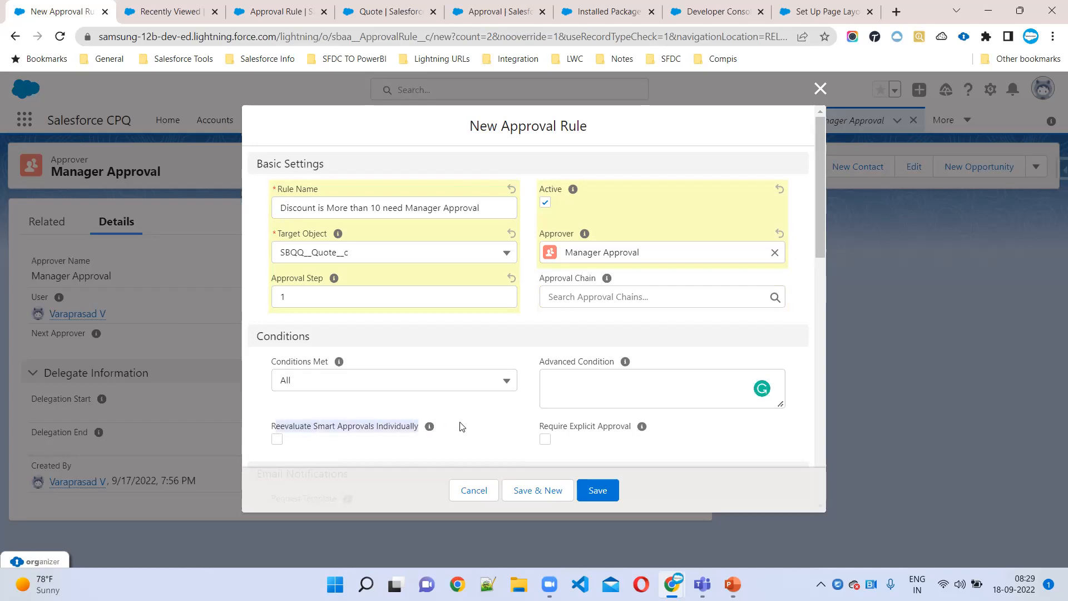
drag(538, 427, 683, 431)
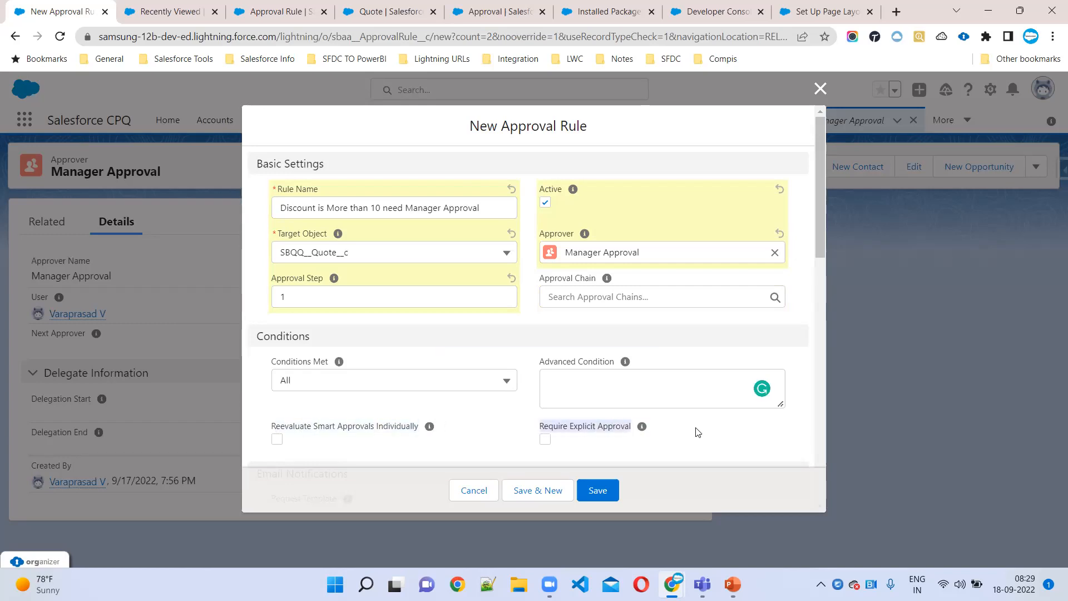
click(698, 432)
Save the new approval rule and display the Manager Approval approver's related lists
click(598, 492)
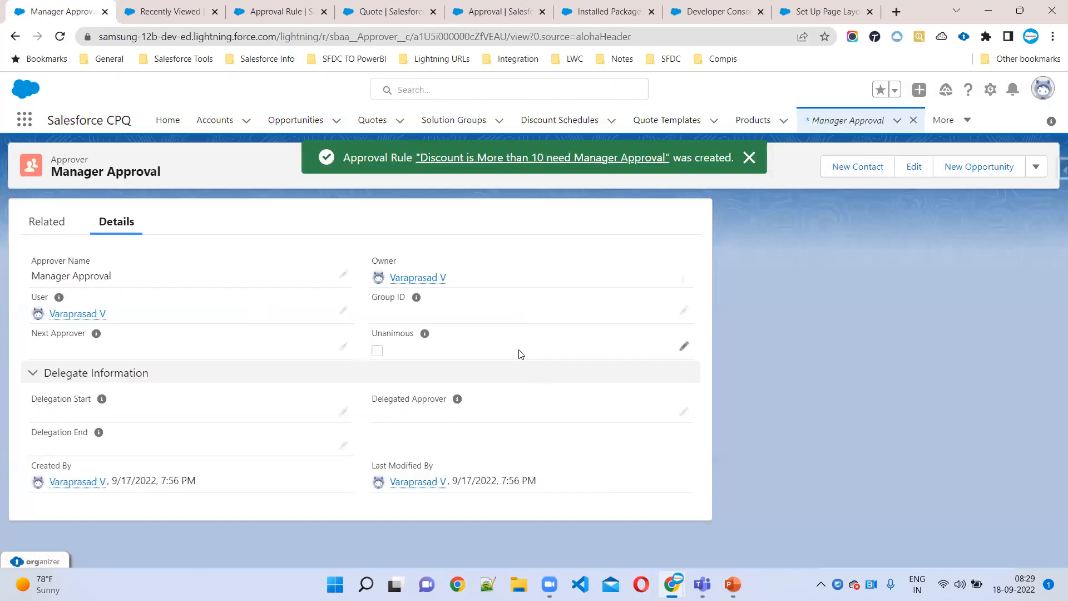
click(44, 222)
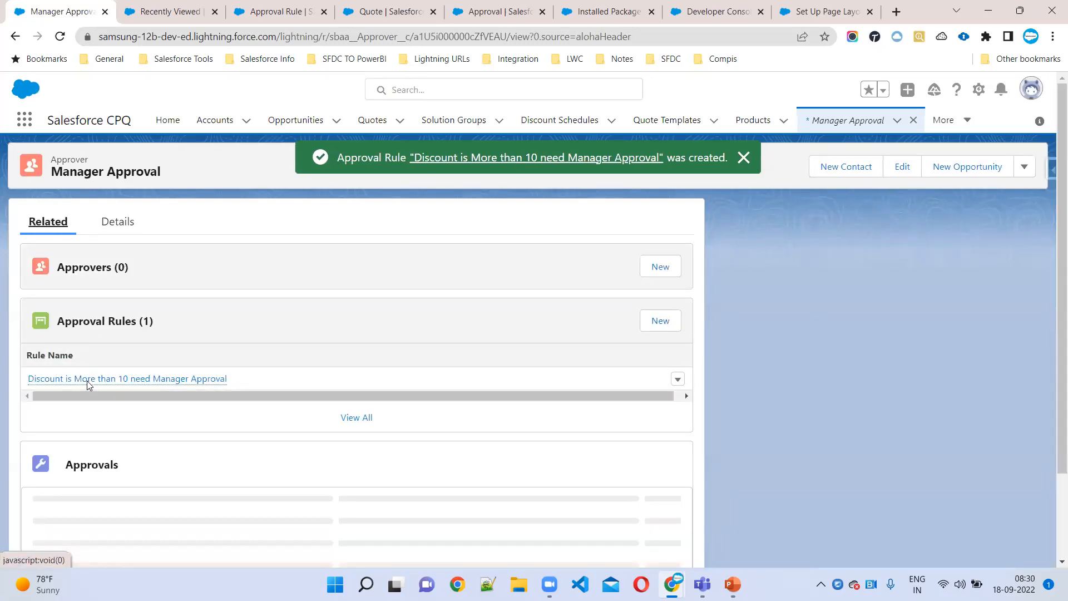
Start a new approval condition from the related lists of the "Discount is More than 10 need Manager Approval" rule
click(123, 383)
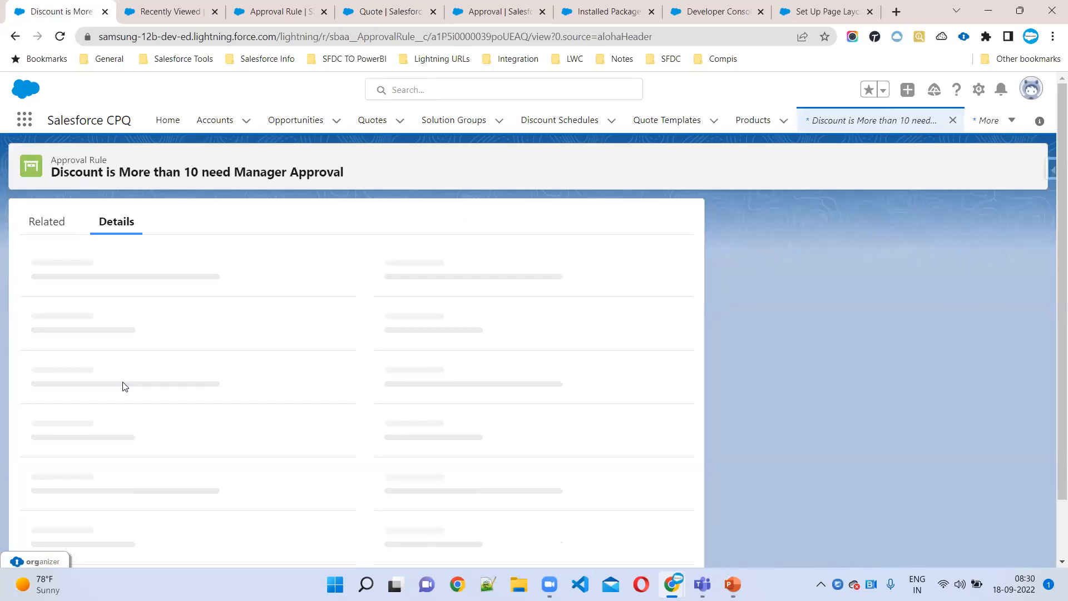
click(43, 222)
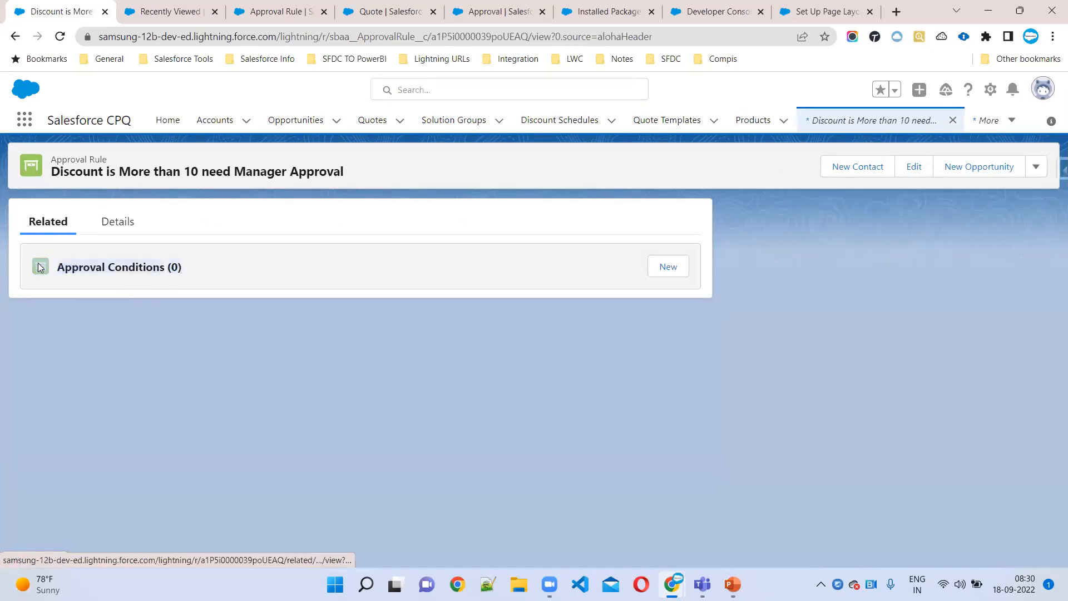
click(668, 266)
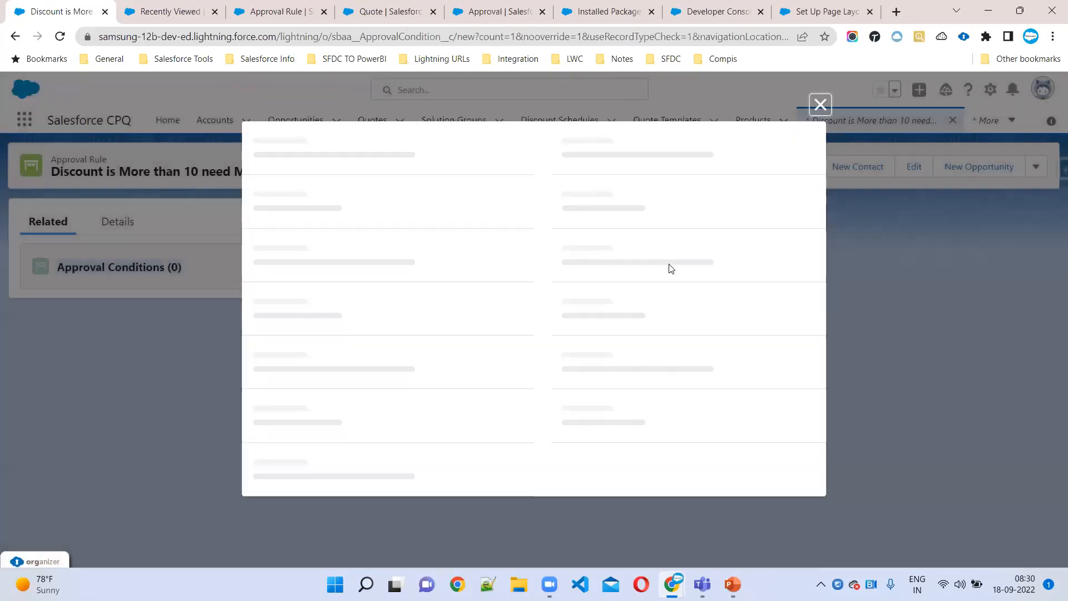
Set the new approval condition's index to 1 and turn on Enable Smart Approval
click(320, 250)
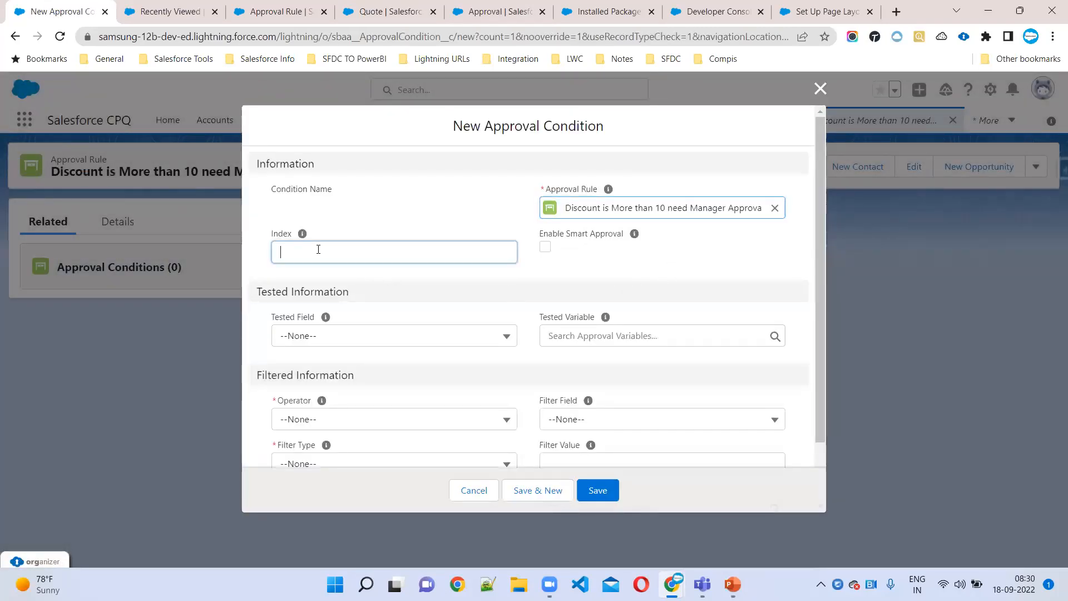
text(1)
click(646, 271)
drag(535, 235, 625, 237)
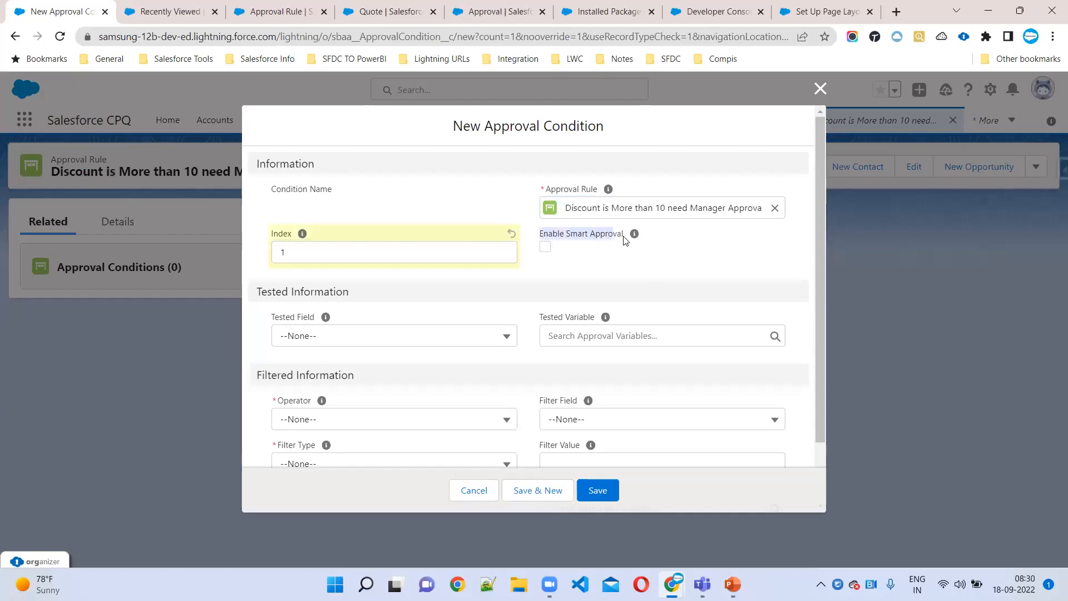
mouse_move(635, 238)
click(544, 246)
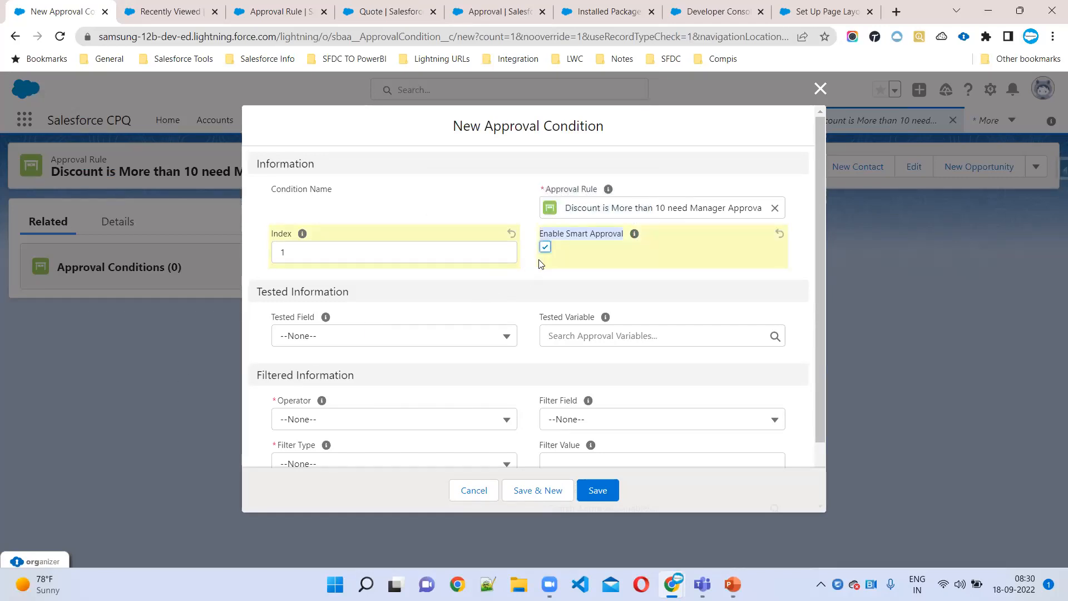
Examine the available Tested Field options of the new approval condition
scroll(310, 365, down, 1)
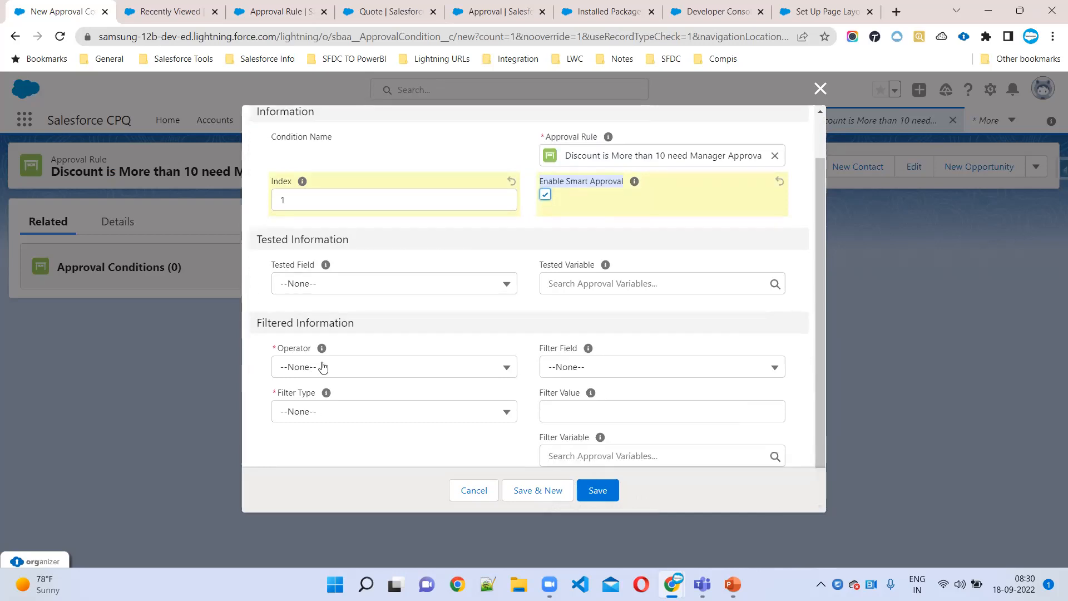
click(332, 365)
click(320, 268)
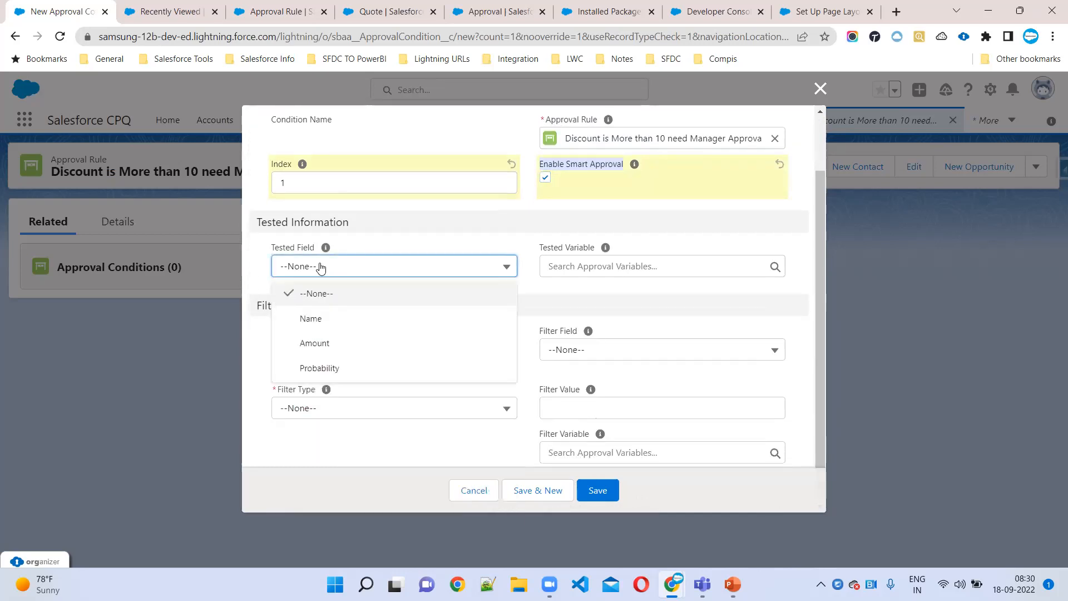
Open the first recently viewed quote and locate Additional Disc. (%) in its Discount Information section
click(143, 8)
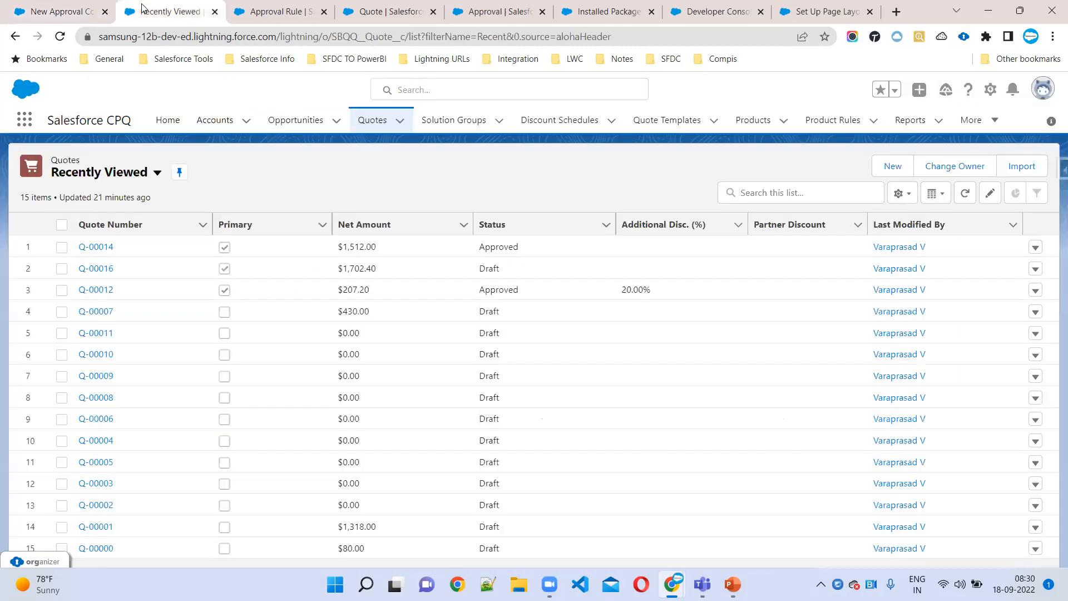
click(93, 248)
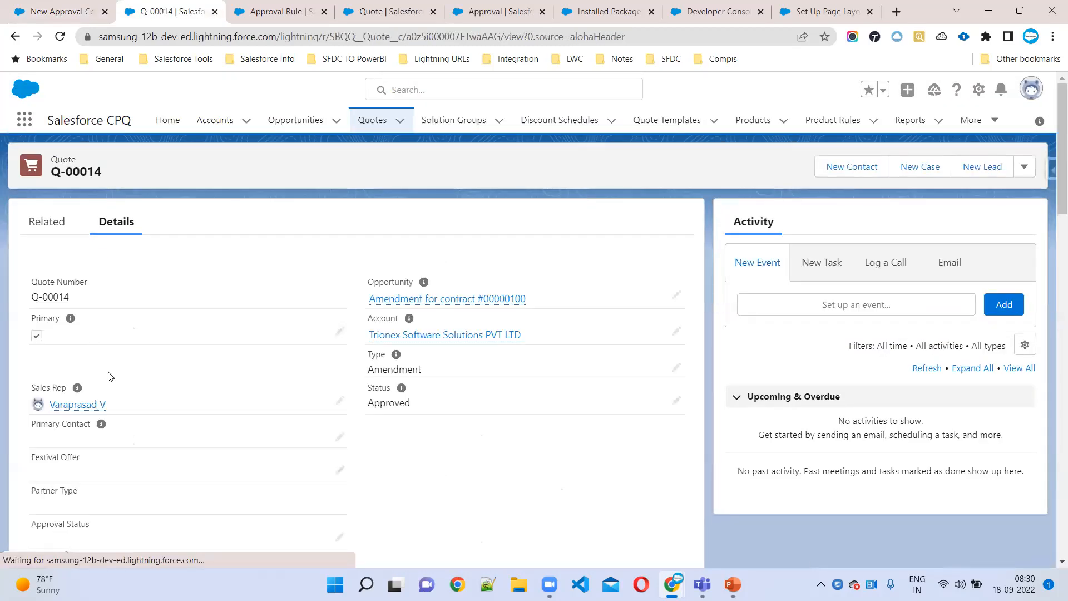
scroll(114, 379, down, 5)
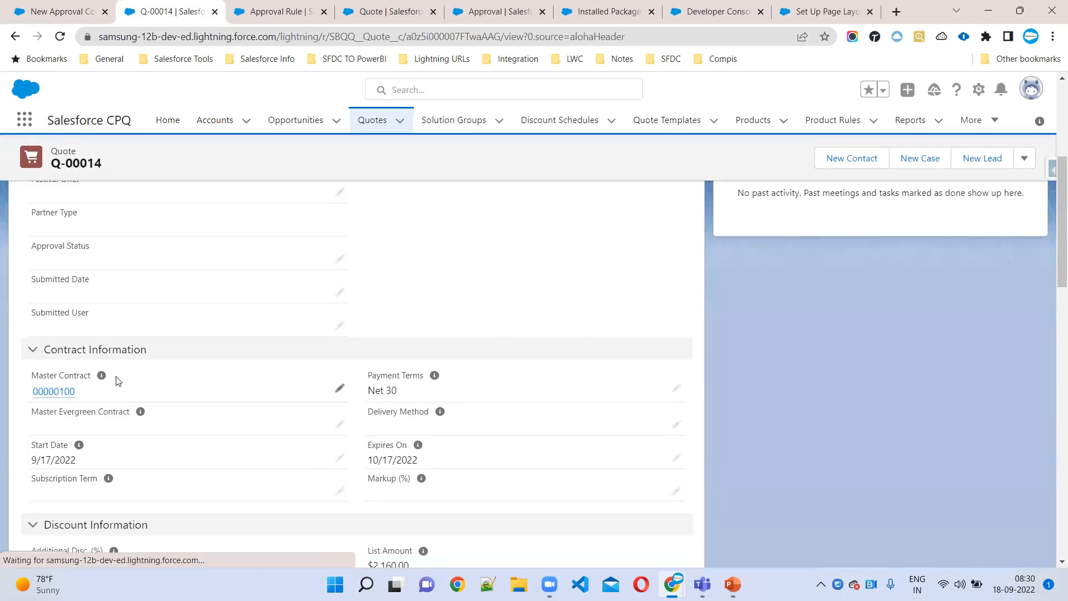
scroll(118, 381, down, 2)
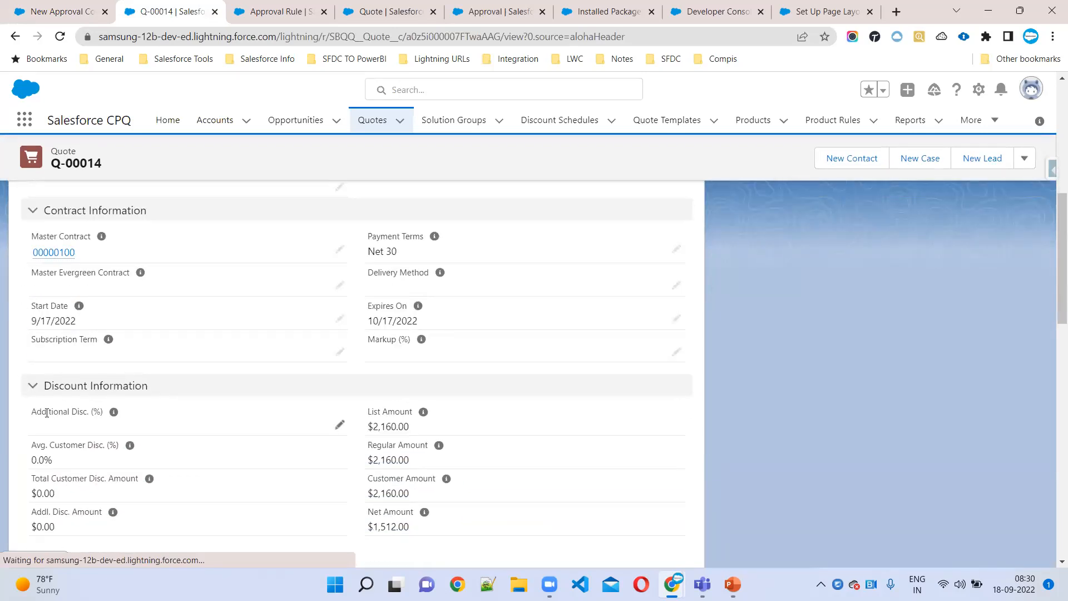
drag(46, 412, 230, 396)
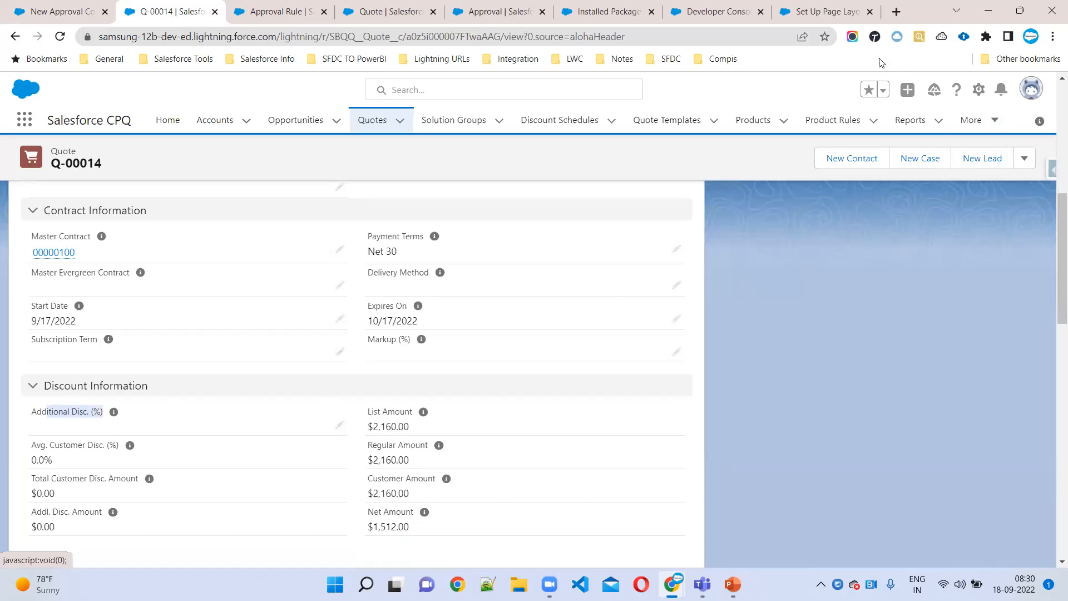
click(1051, 169)
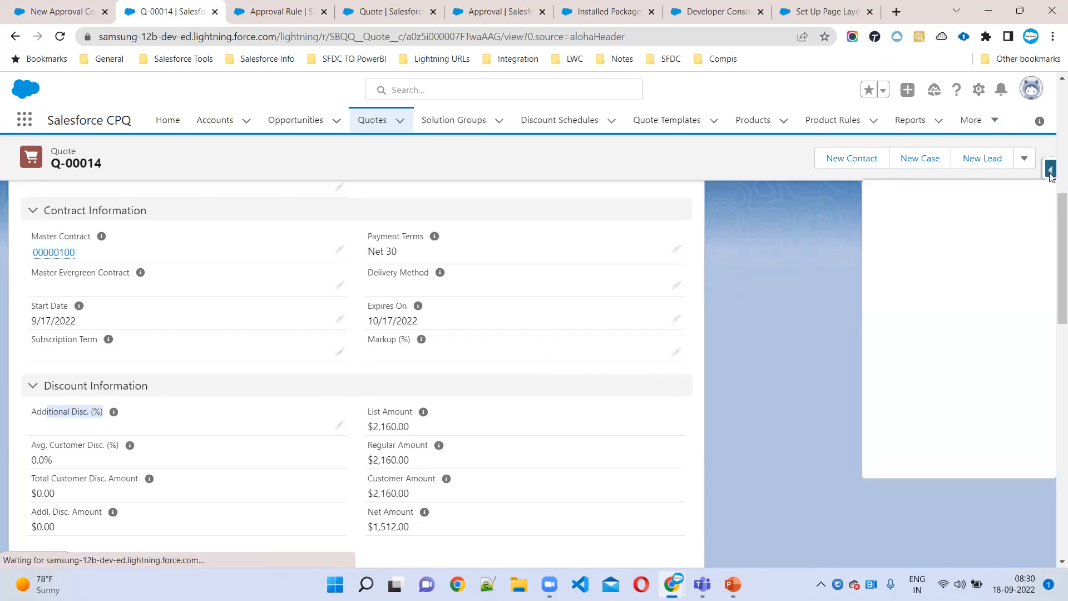
click(803, 264)
click(876, 36)
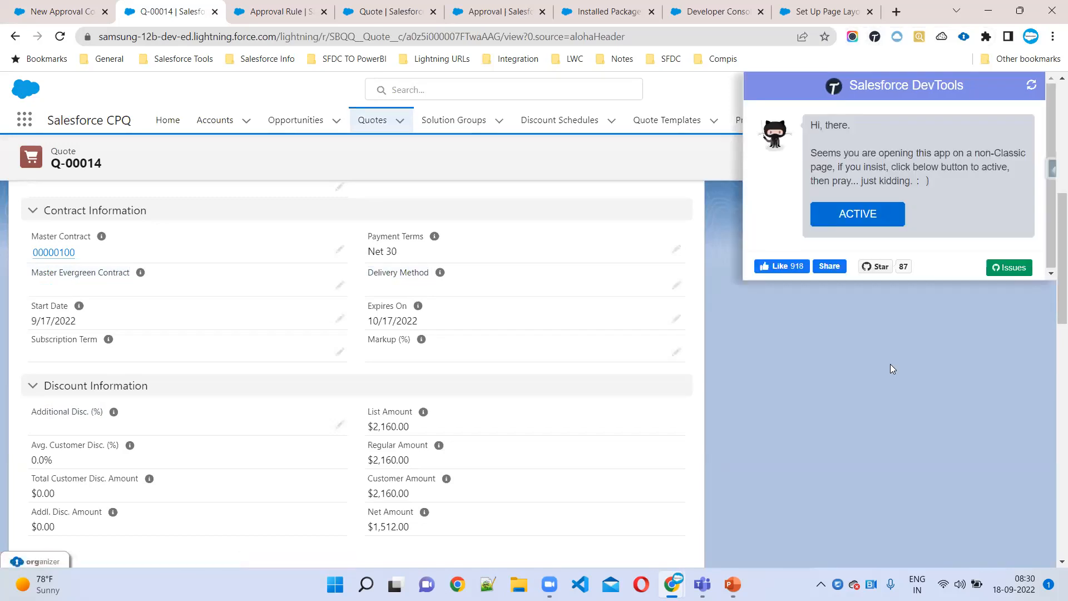
click(833, 377)
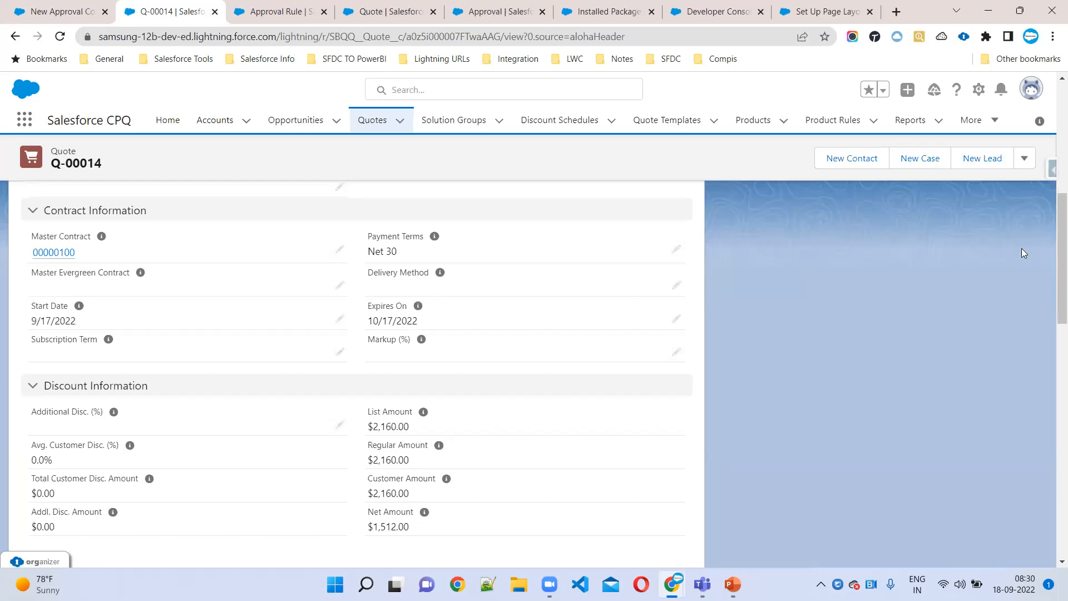
click(1052, 170)
click(940, 393)
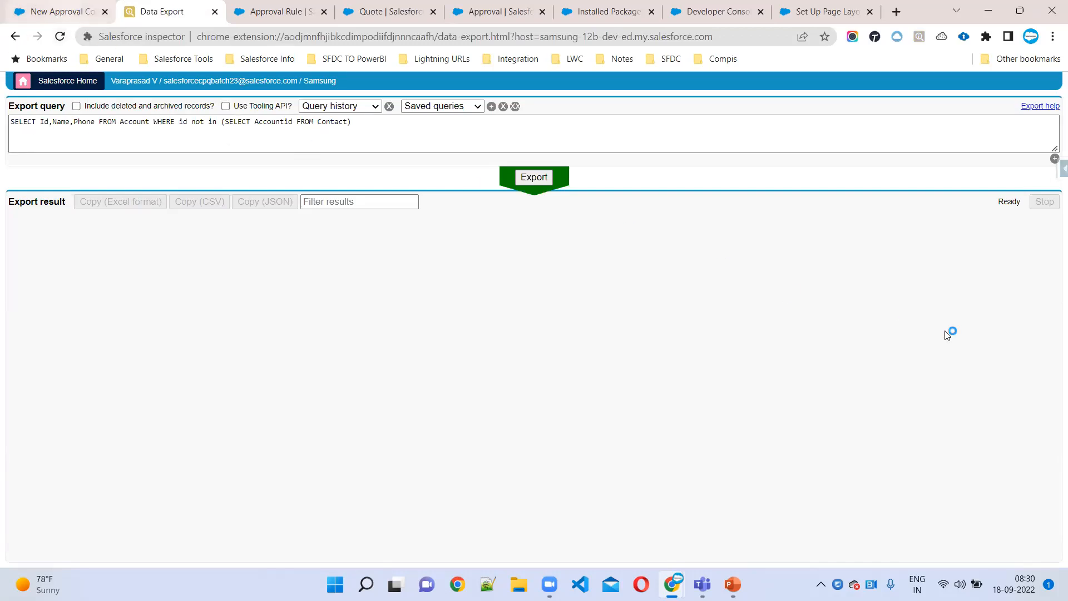
key(alt+Left)
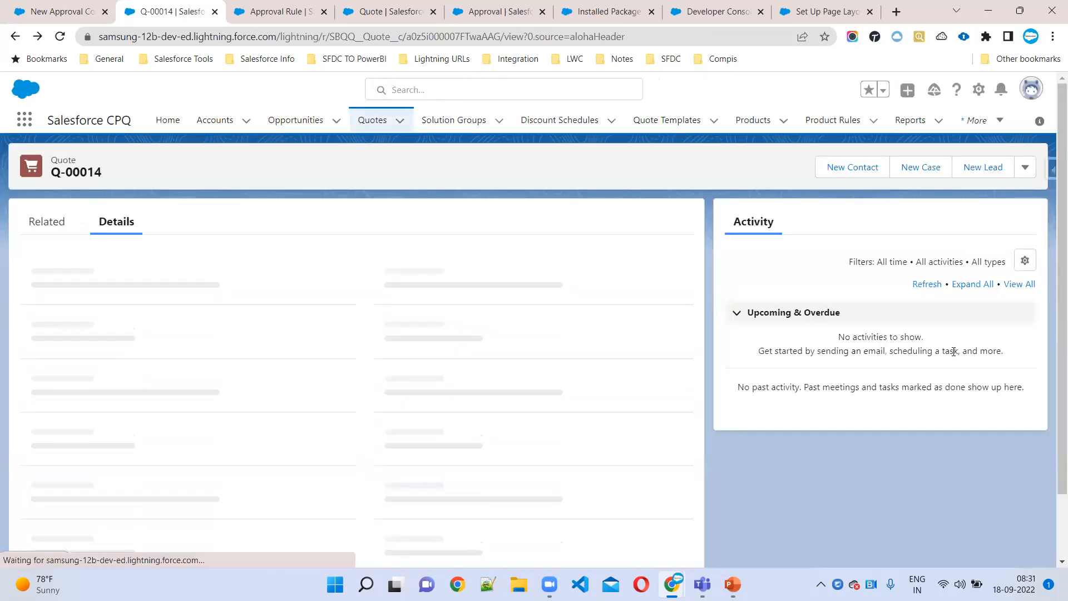
Show all field data of the quote record in Salesforce Inspector and filter it by "ad" to check the discount field API names
click(1049, 169)
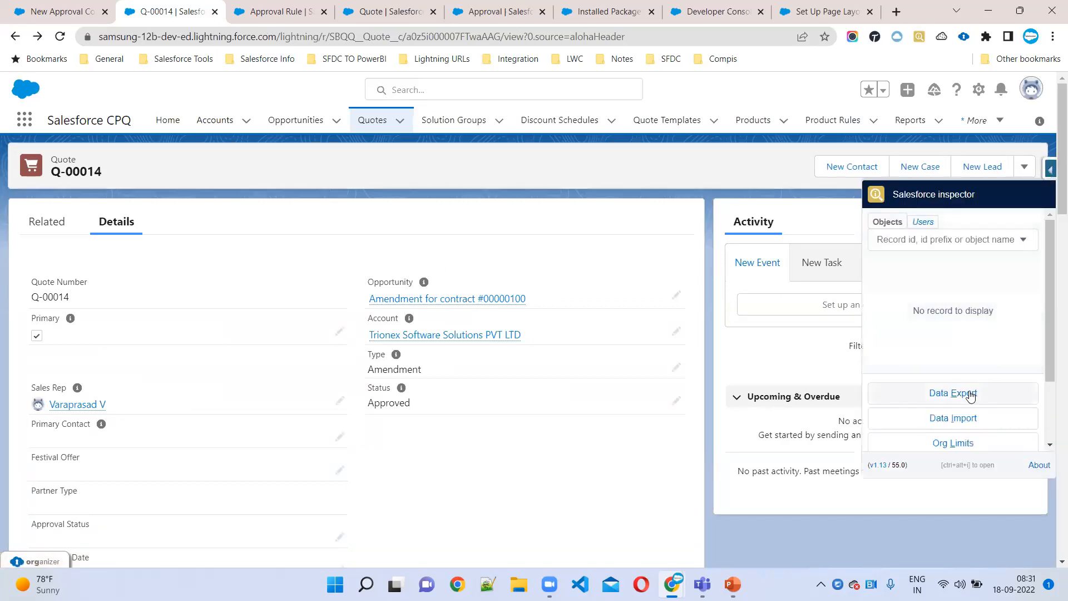
click(930, 356)
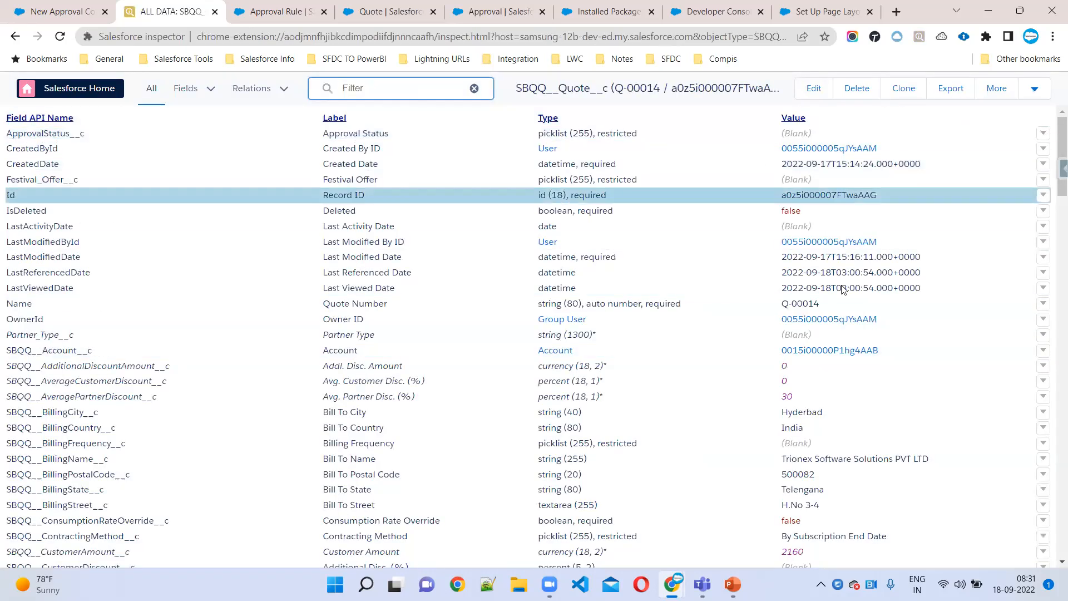
scroll(837, 389, down, 10)
scroll(835, 384, up, 10)
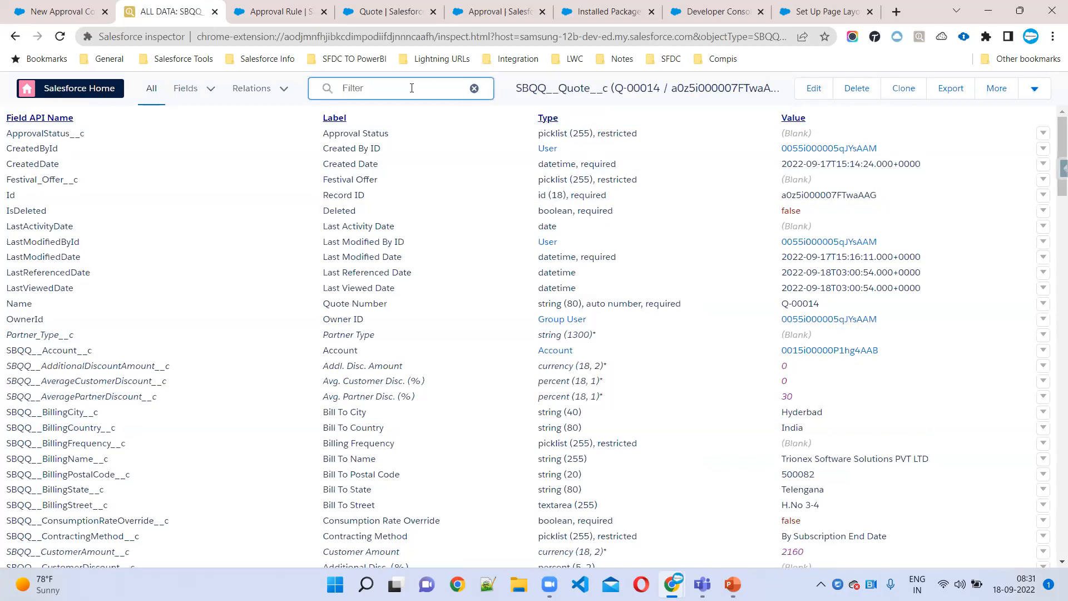
text(ad)
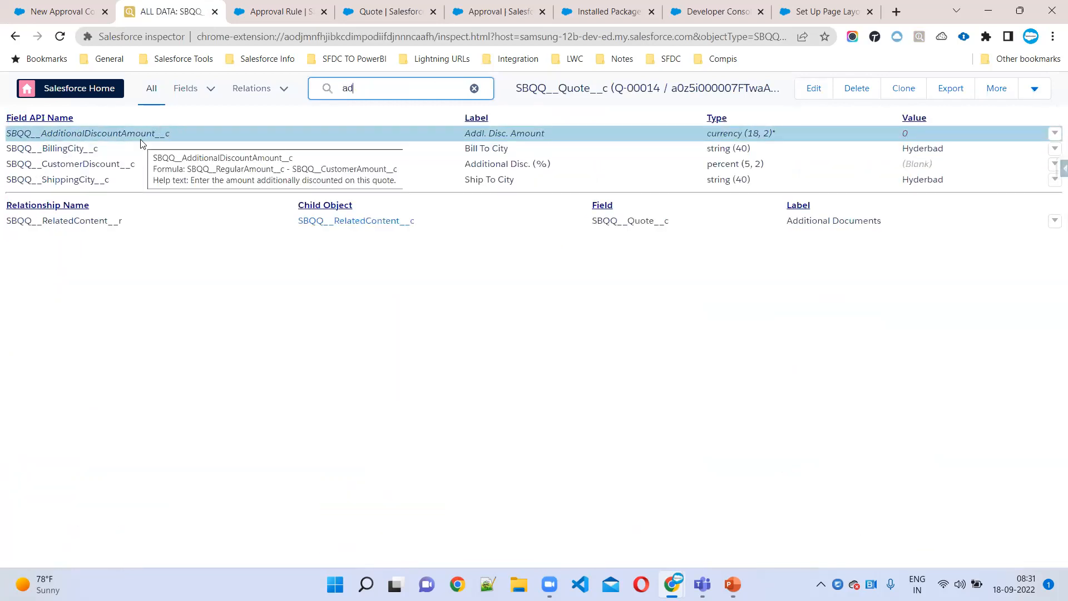
triple_click(474, 133)
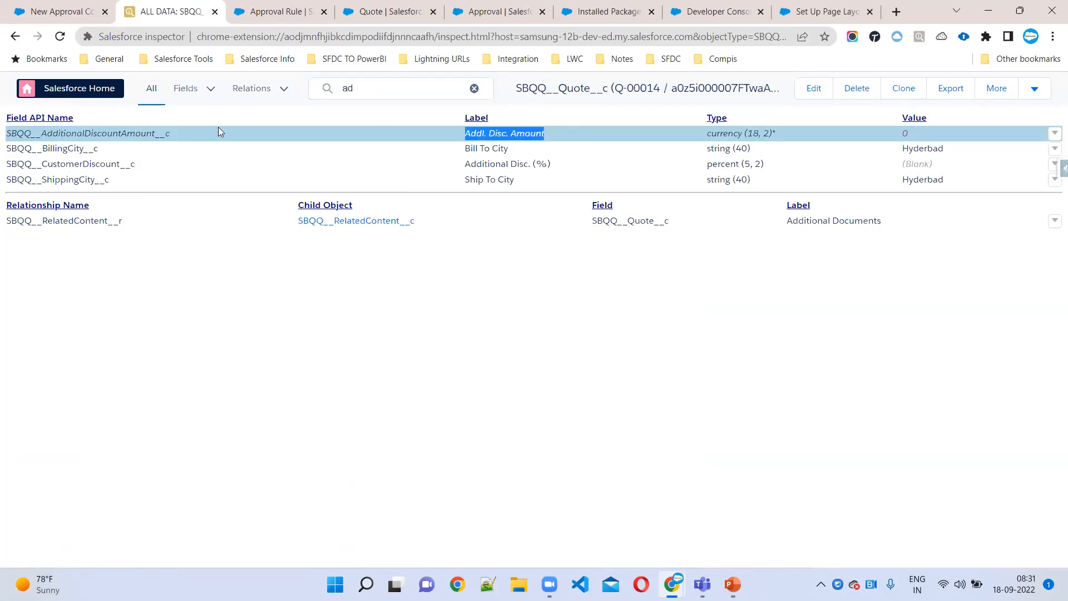
double_click(112, 133)
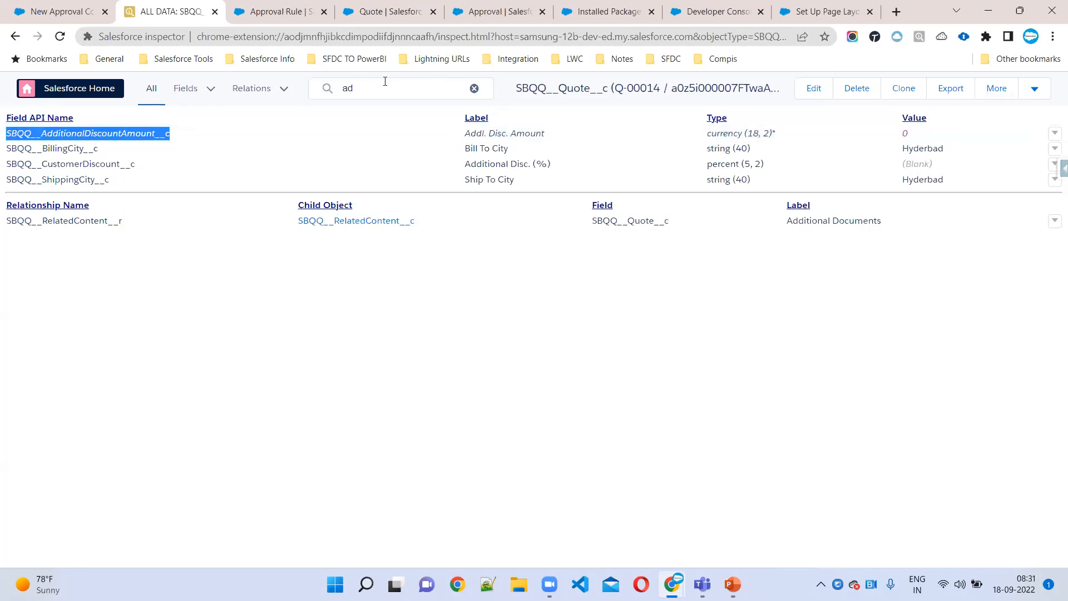
drag(369, 88, 310, 91)
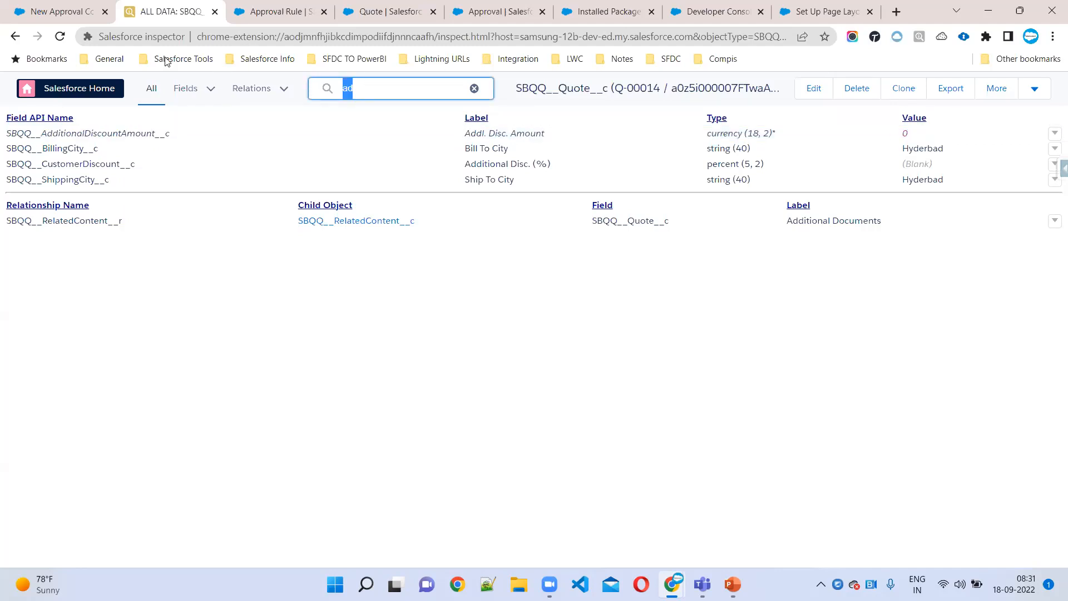
Duplicate the field data page, reopen the quote in the original one, and select the "Additional Disc" label text under Discount Information
right_click(152, 18)
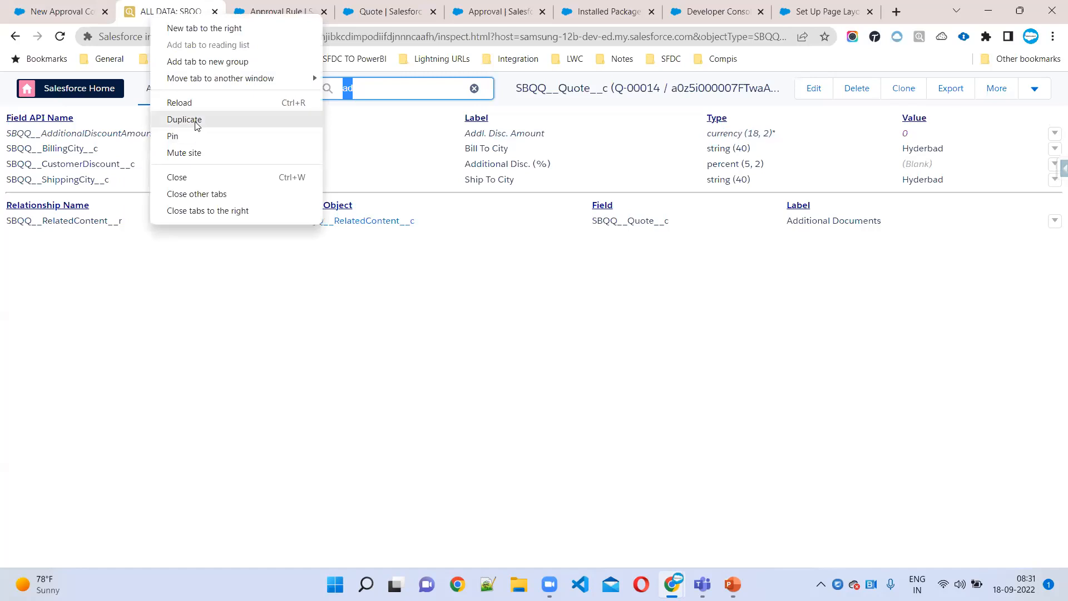
click(184, 119)
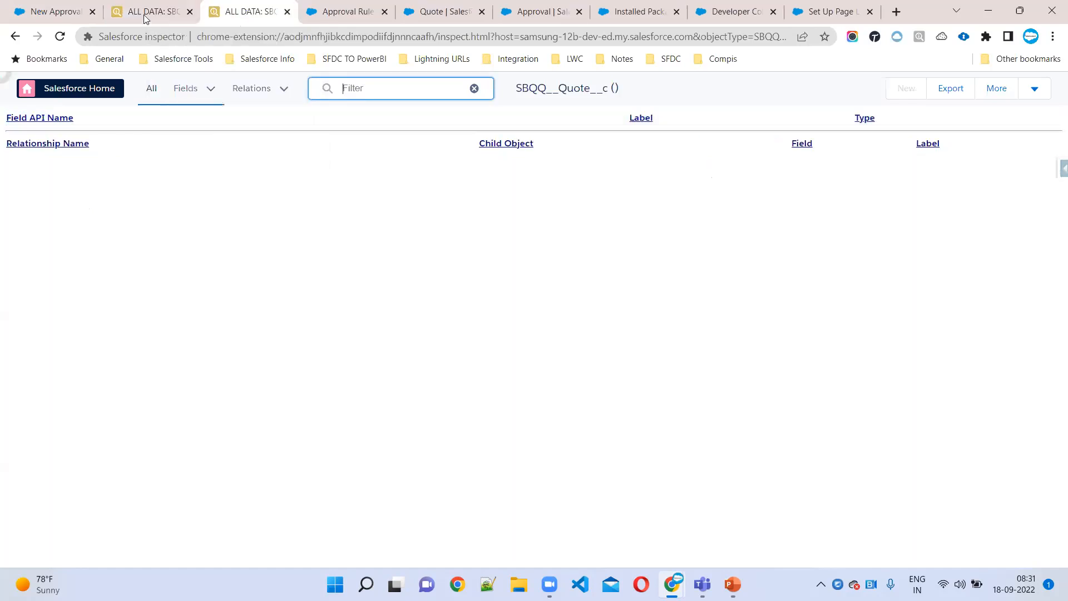
click(15, 37)
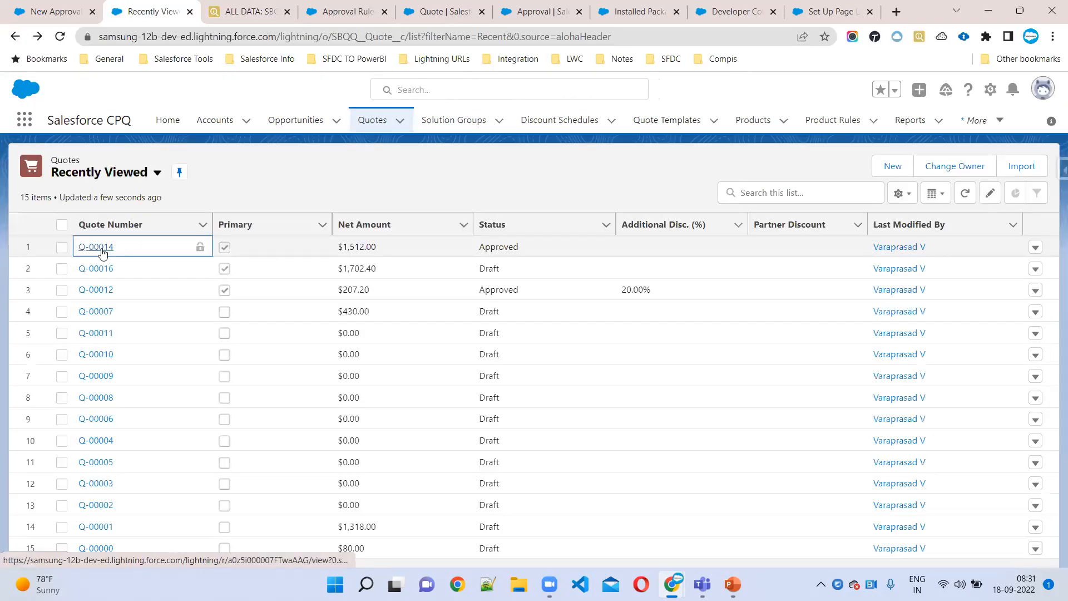
click(99, 248)
scroll(156, 326, down, 6)
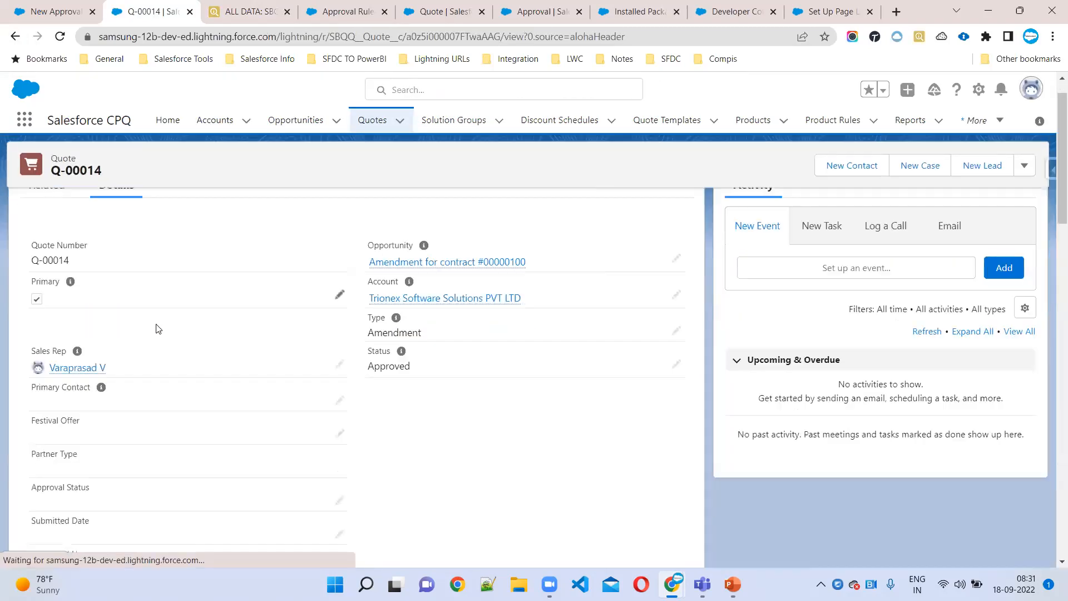
scroll(155, 332, down, 3)
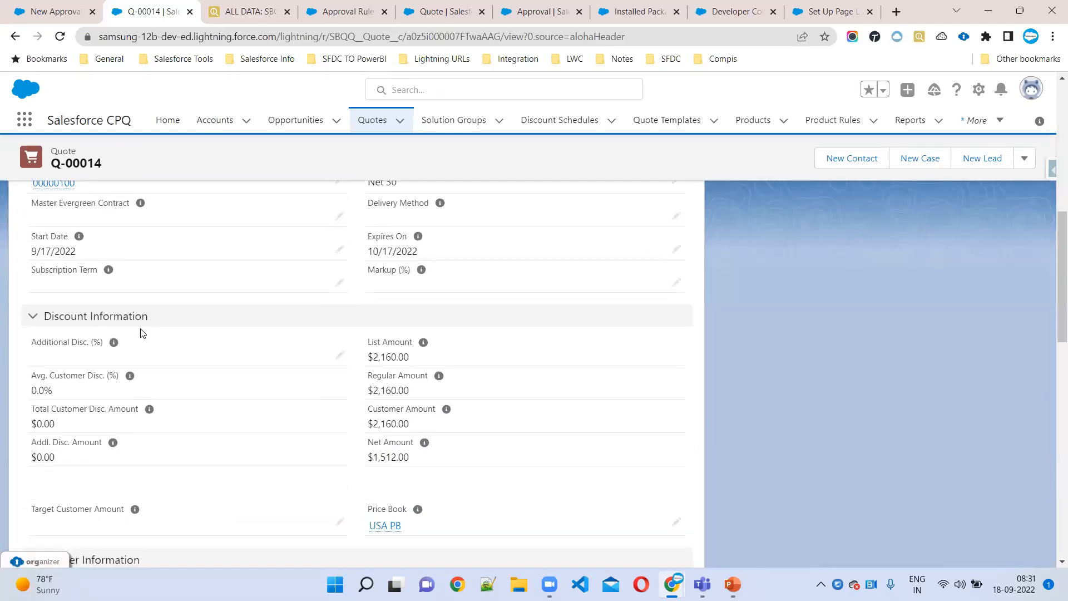
drag(33, 341, 81, 343)
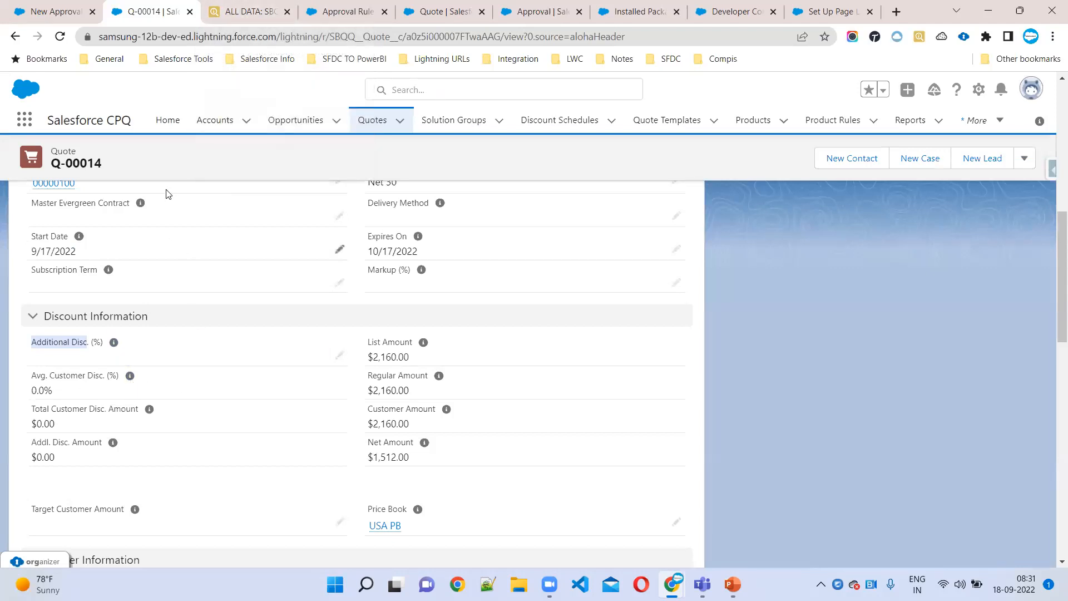
Filter the quote's field data by "Additional Disc", select the API name SBQQ__CustomerDiscount__c, and return to the new approval condition
click(234, 6)
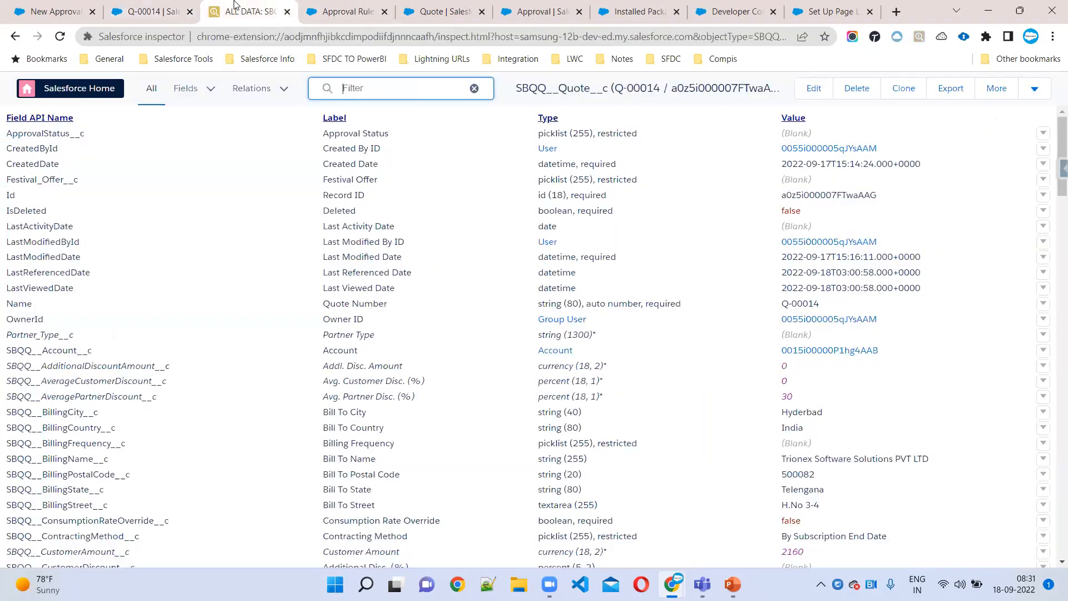
text(Additional Disc)
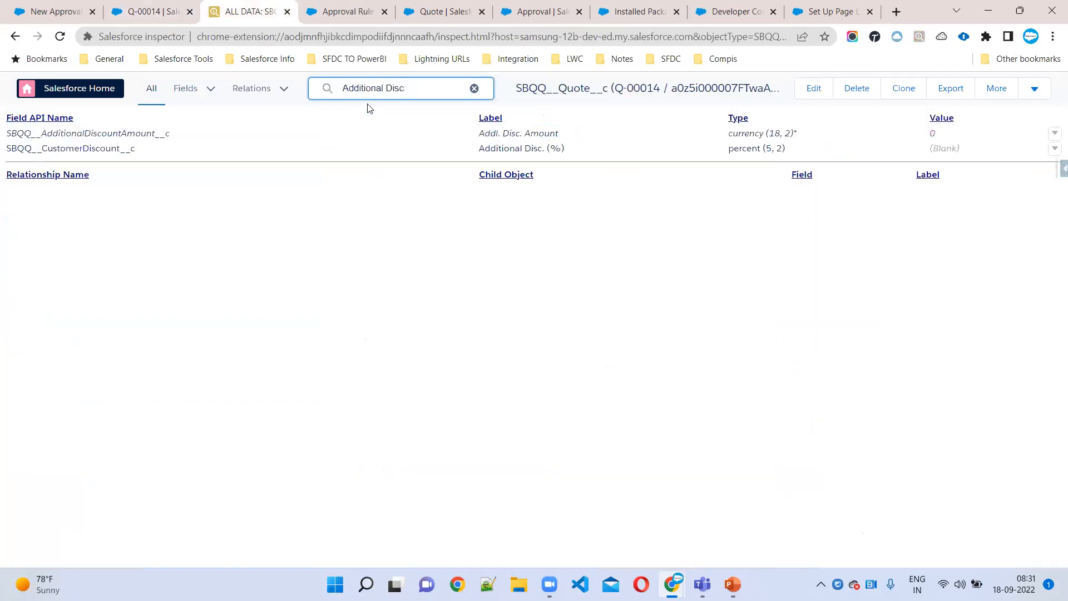
double_click(82, 150)
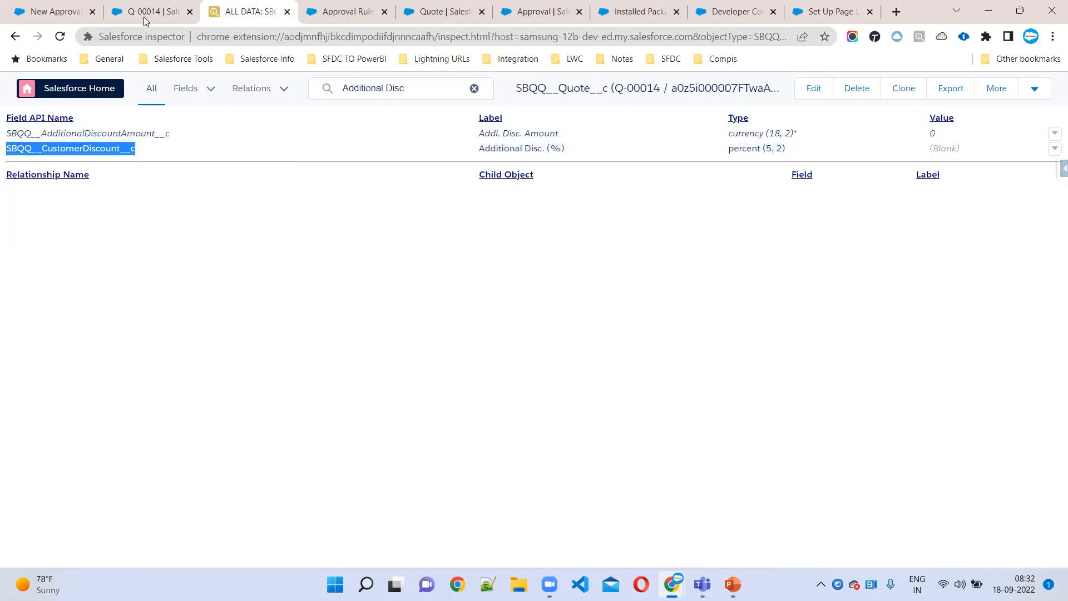
click(56, 12)
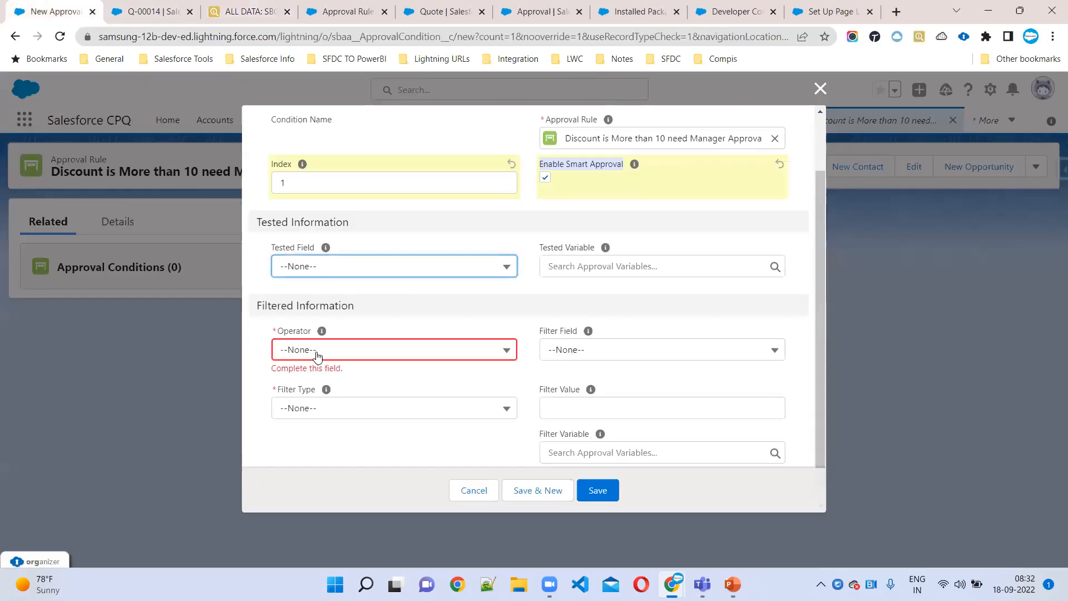
Review the entries of the unfinished approval condition and discard it without saving
scroll(609, 207, up, 2)
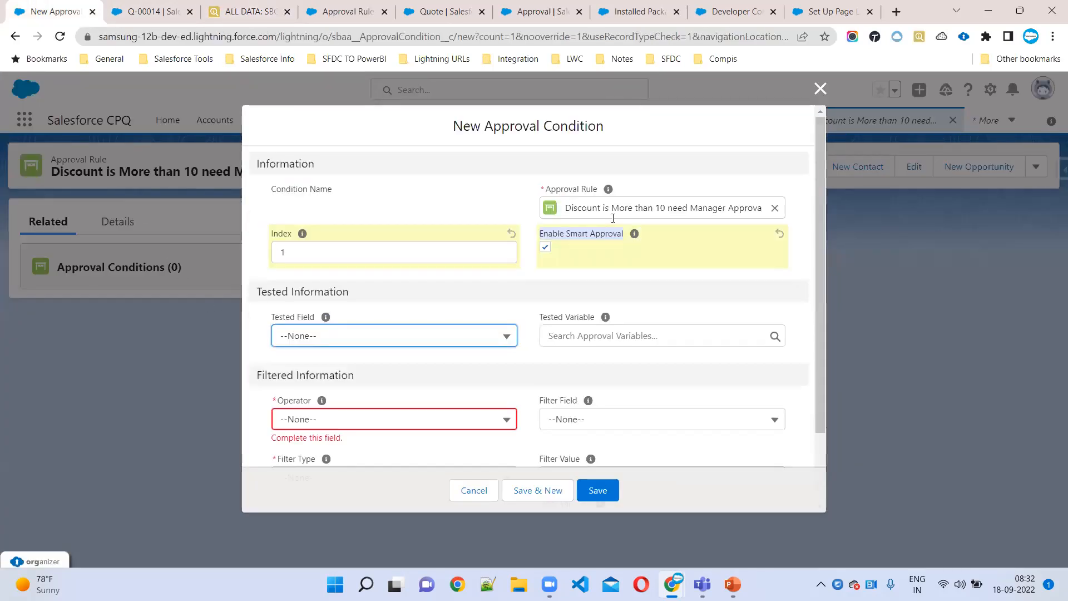
scroll(554, 318, down, 2)
scroll(550, 326, up, 2)
click(820, 88)
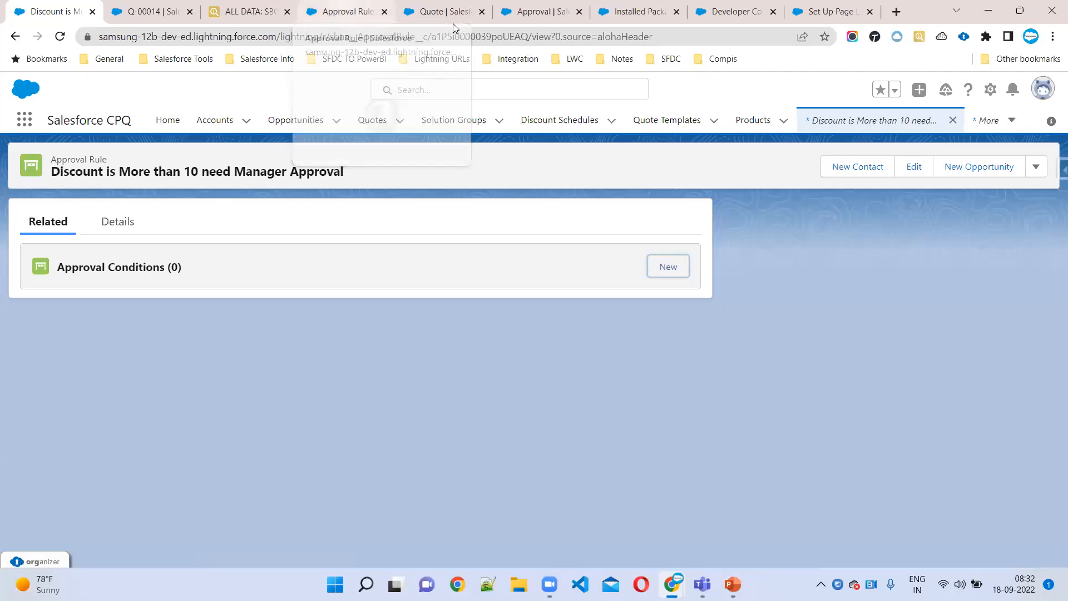
Find the Approval Condition object by filtering Object Manager for "Approval", and open its fields and relationships
click(335, 27)
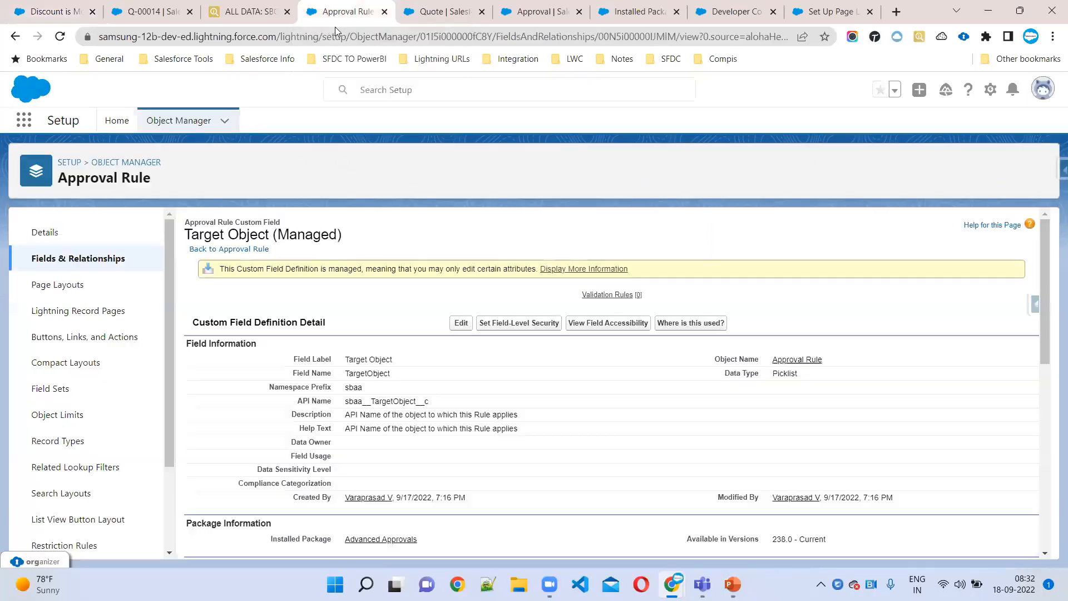
click(123, 162)
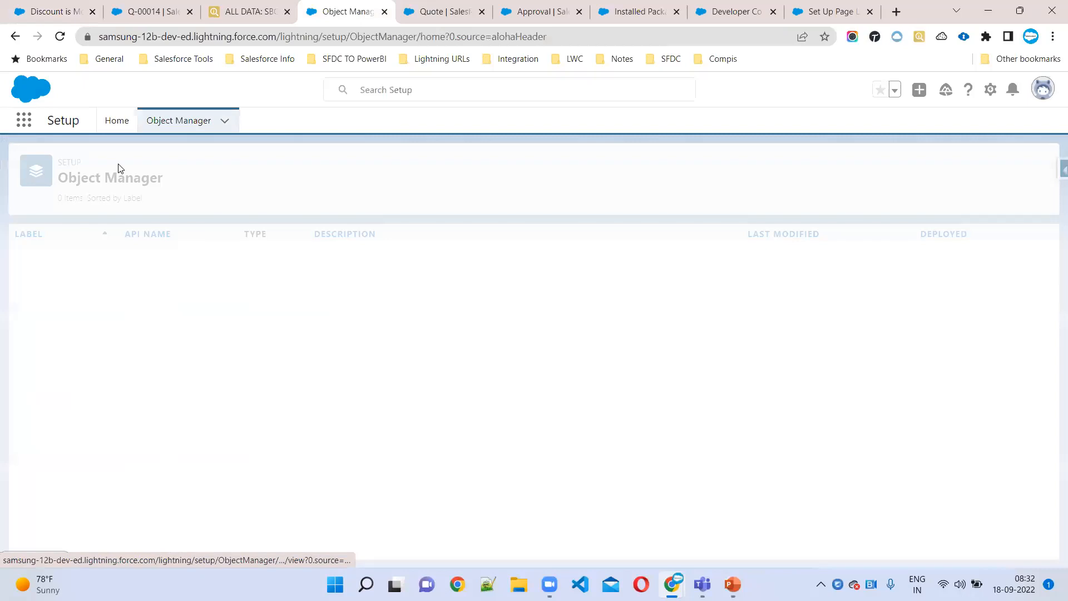
click(789, 166)
text(Approval)
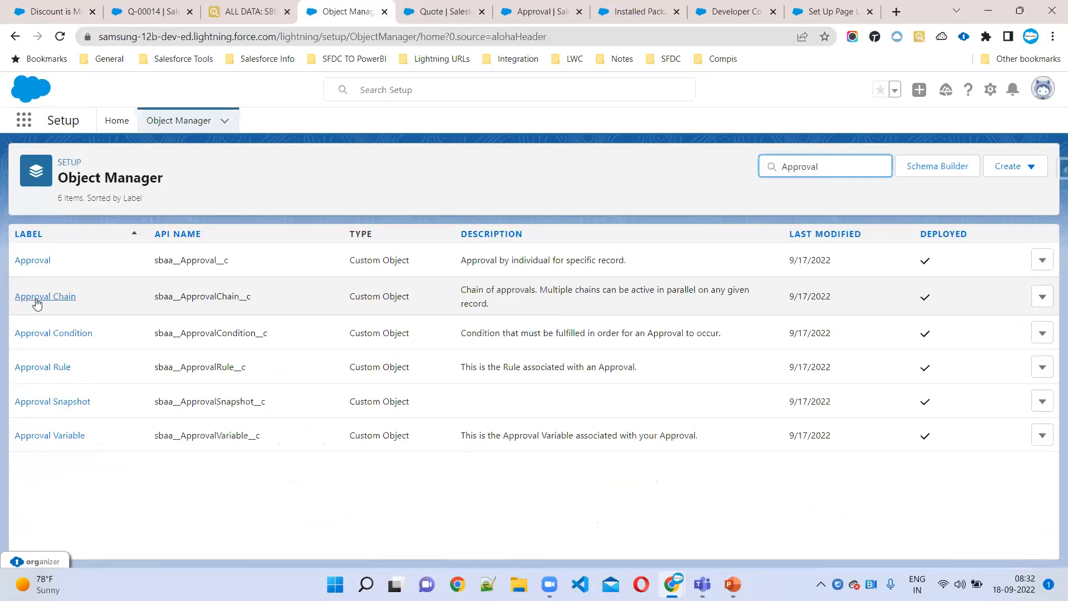
click(44, 334)
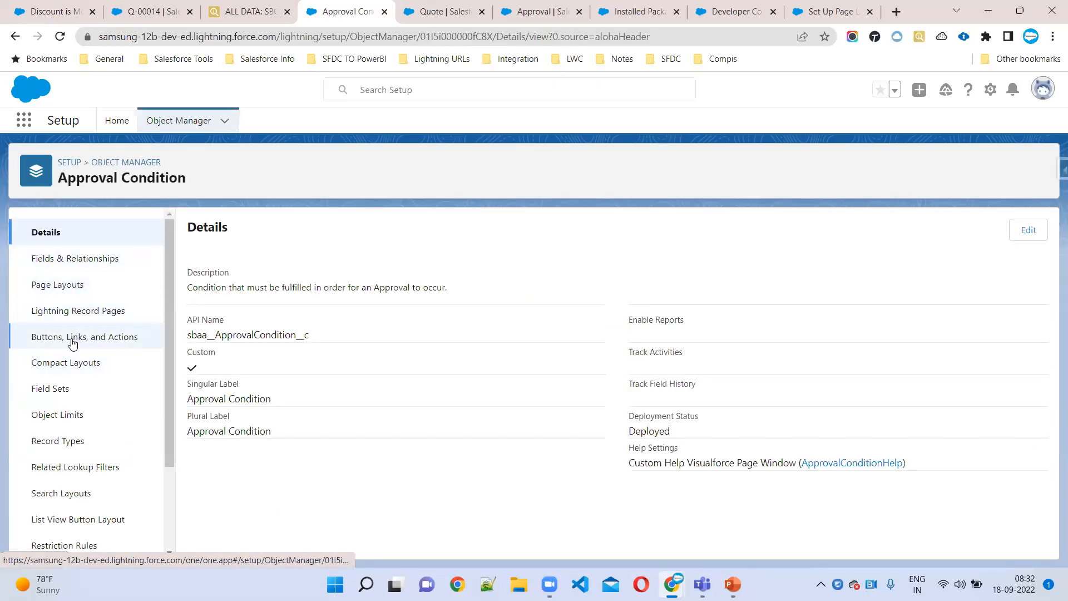
click(72, 342)
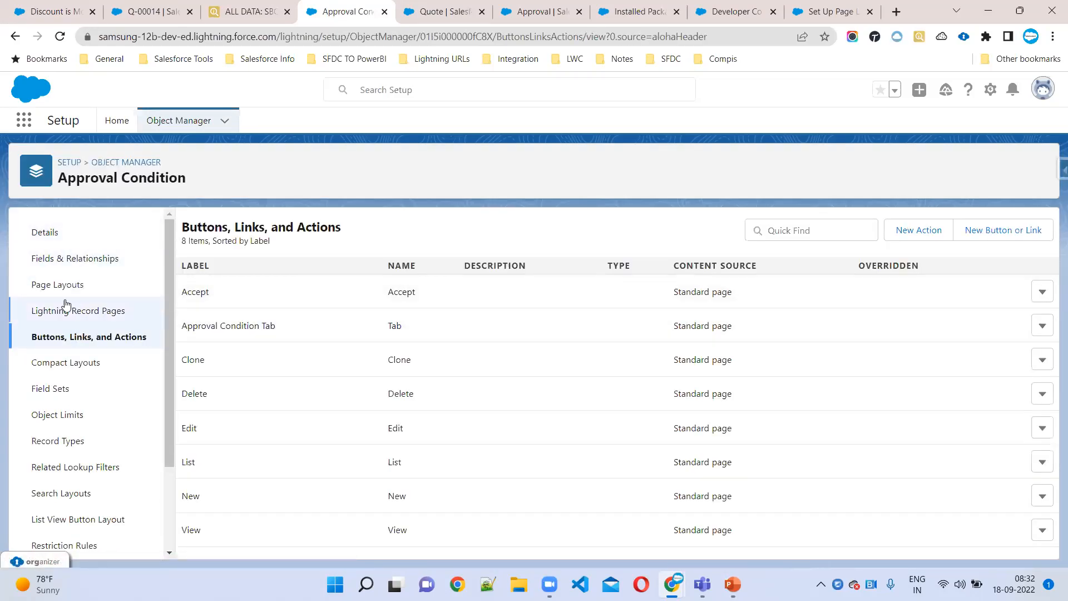
click(66, 258)
Check the field labels in a new approval condition form, and open the Tested Field definition by filtering the object's fields for "test"
click(54, 10)
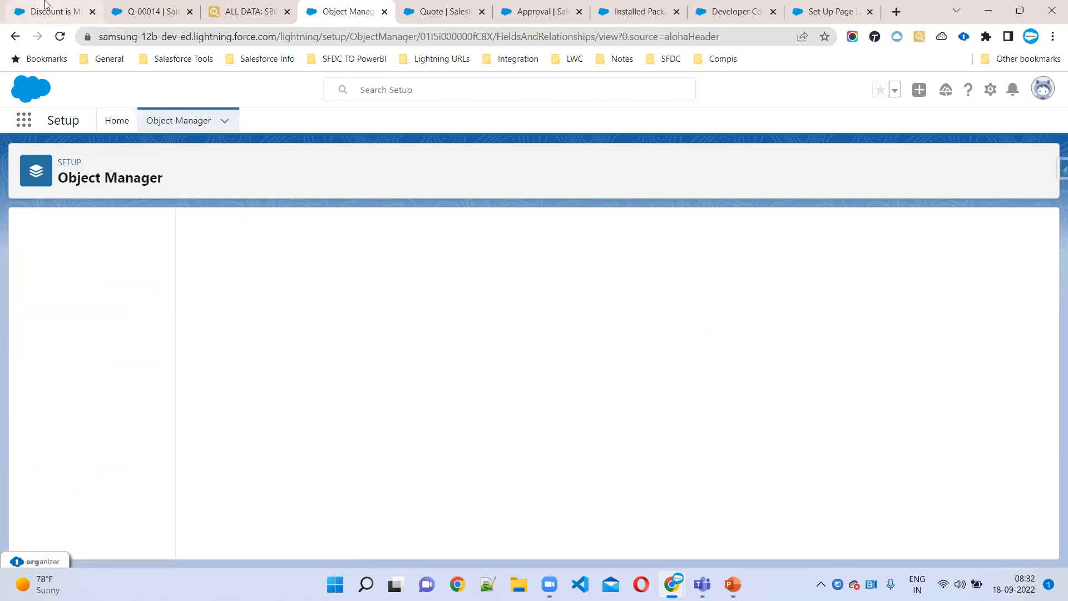
click(653, 267)
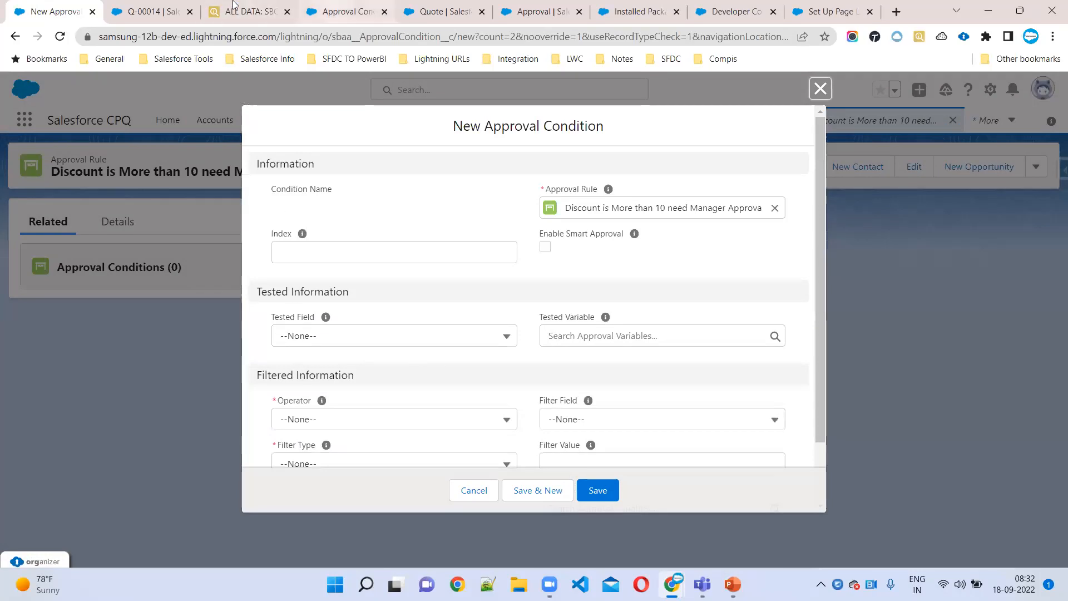
click(342, 11)
click(625, 231)
text(test)
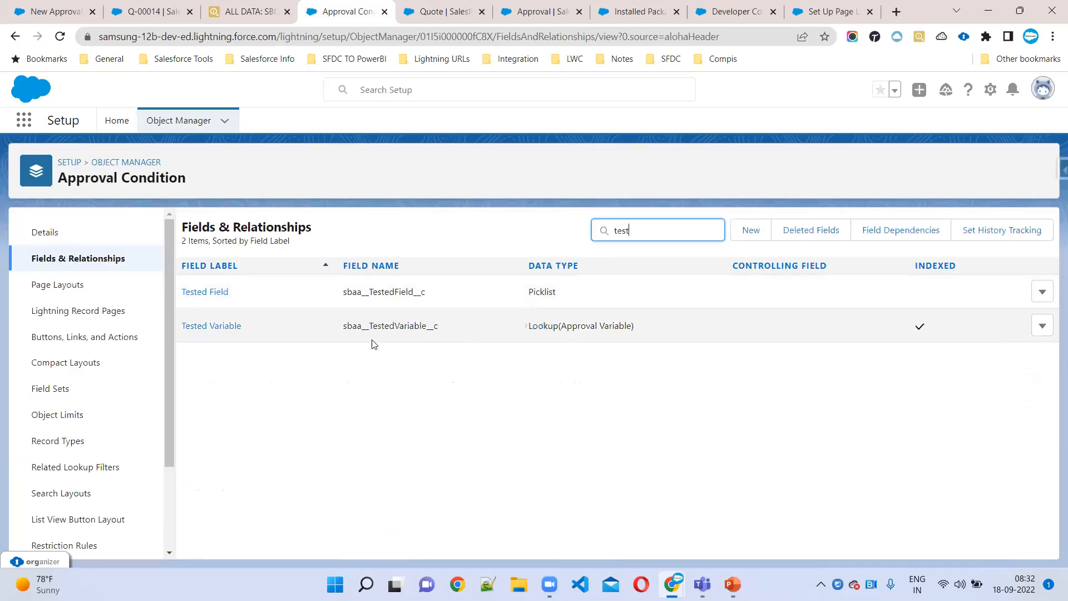
click(206, 296)
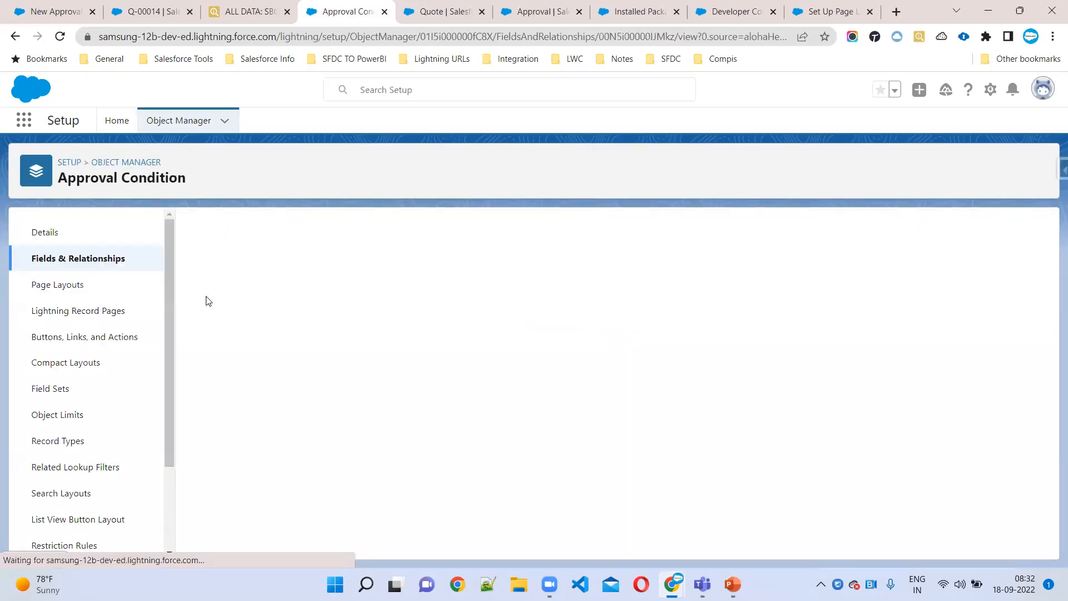
Add SBQQ__CustomerDiscount__c as a picklist value of the Tested Field and save it
scroll(490, 378, down, 10)
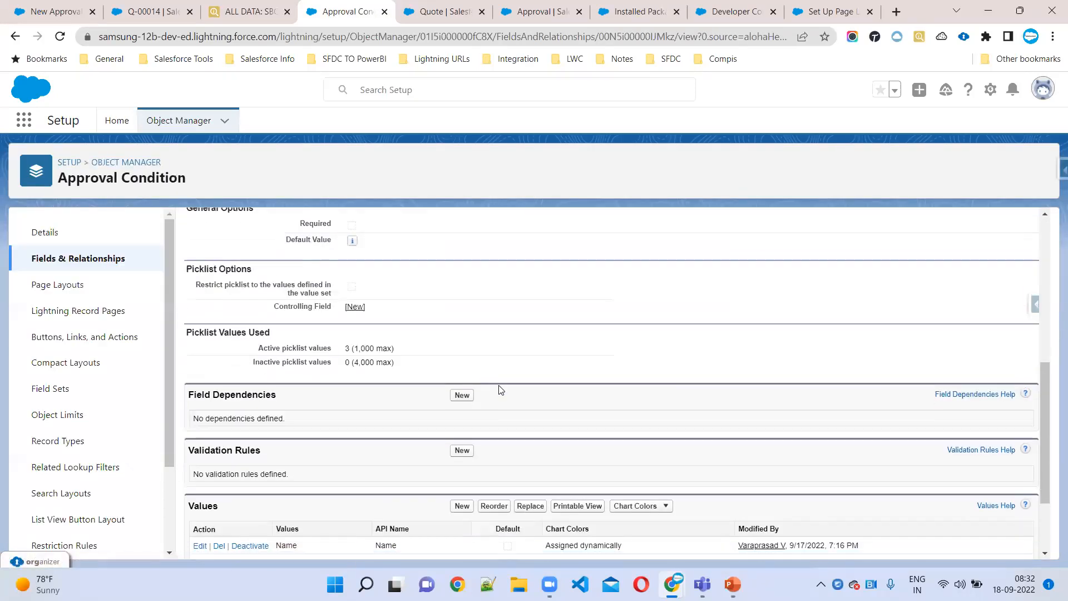
click(461, 396)
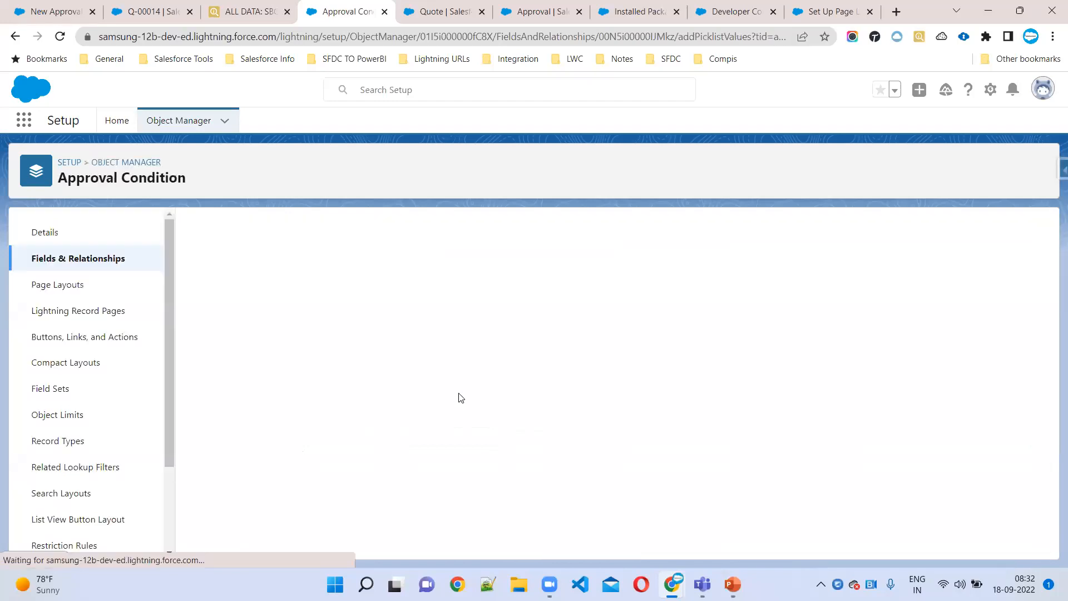
text(SBQQ__CustomerDiscount__c)
click(457, 511)
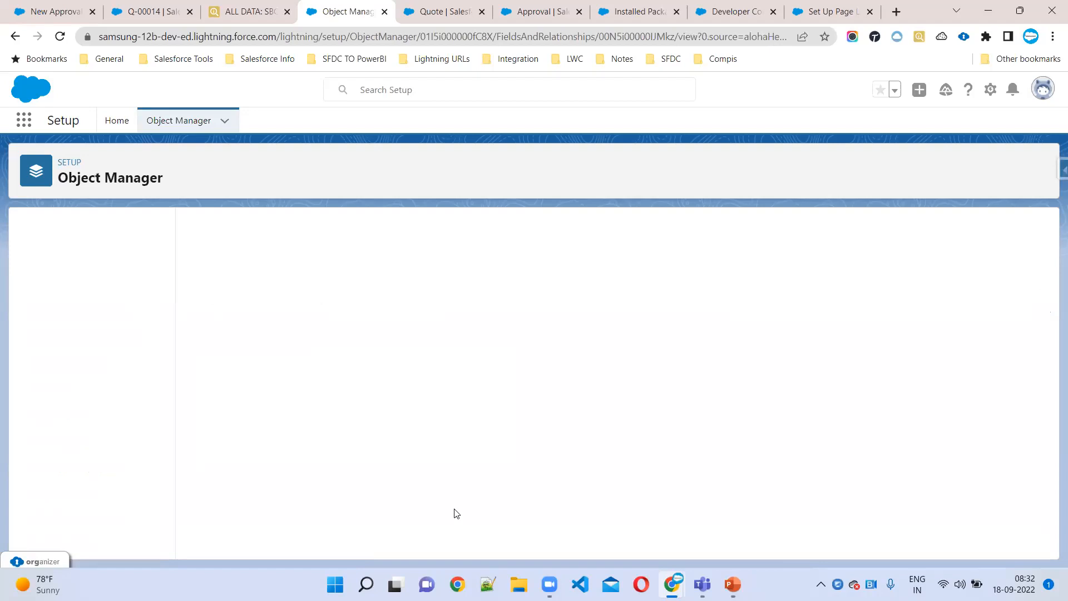
Fill in a new approval condition with index 1, the Discount is More than 10 rule, and tested field SBQQ__CustomerDiscount__c
click(33, 11)
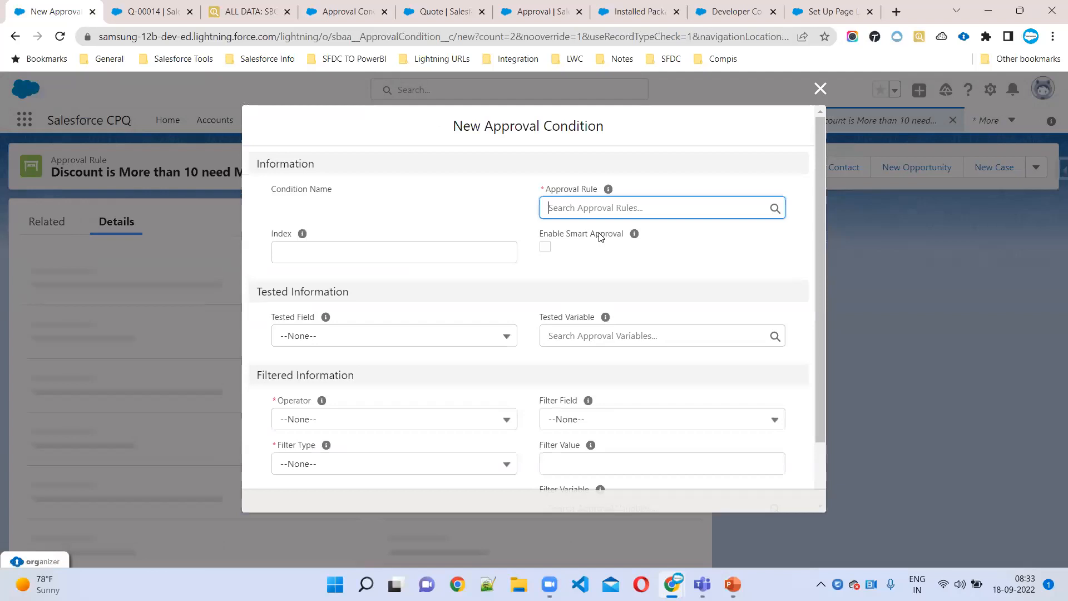
click(385, 253)
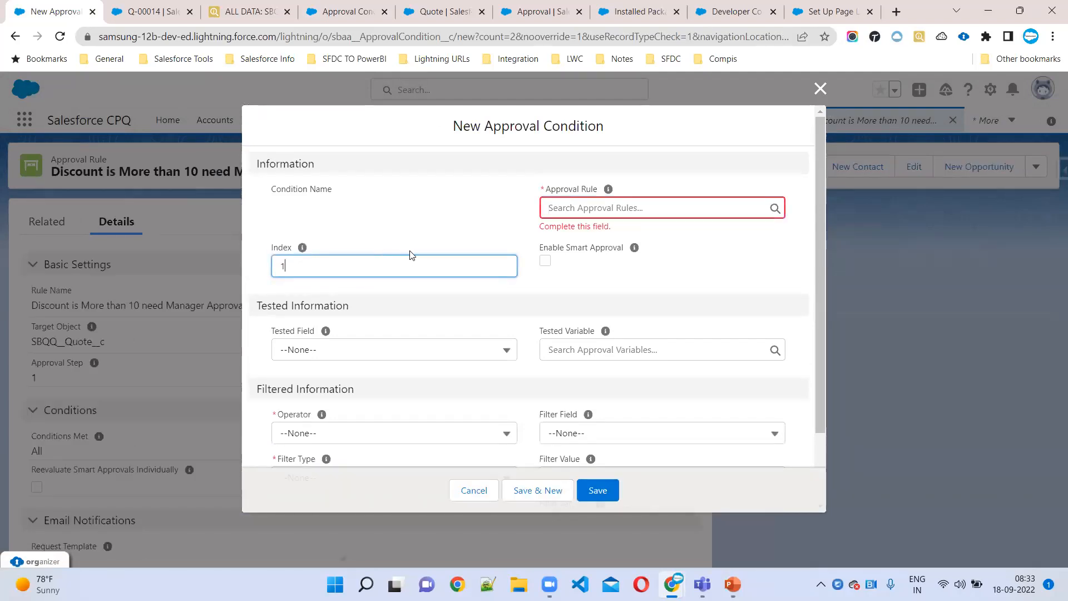
click(612, 208)
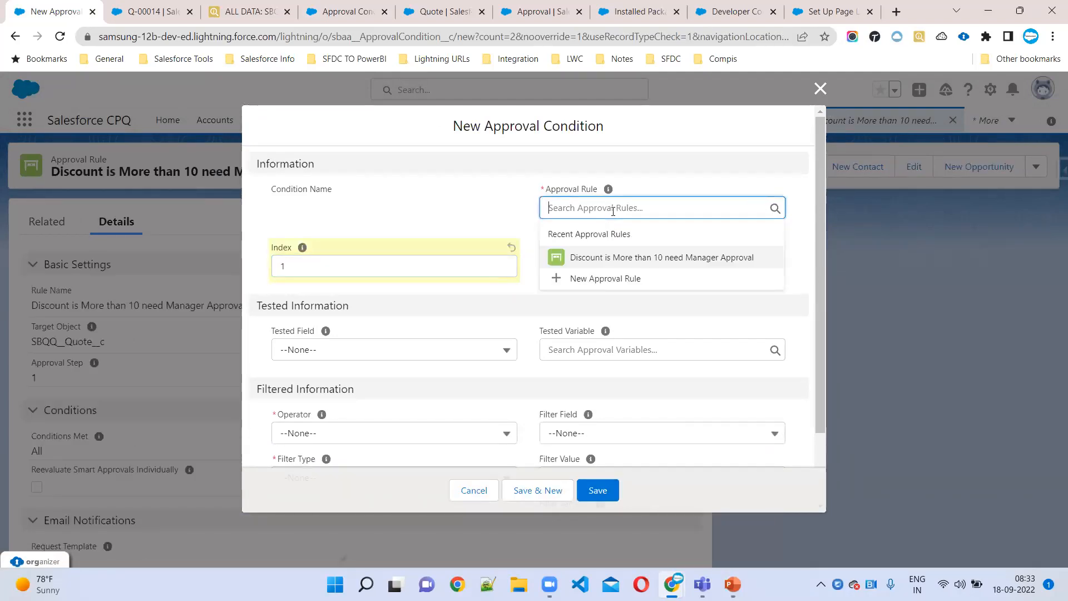
click(618, 257)
click(370, 336)
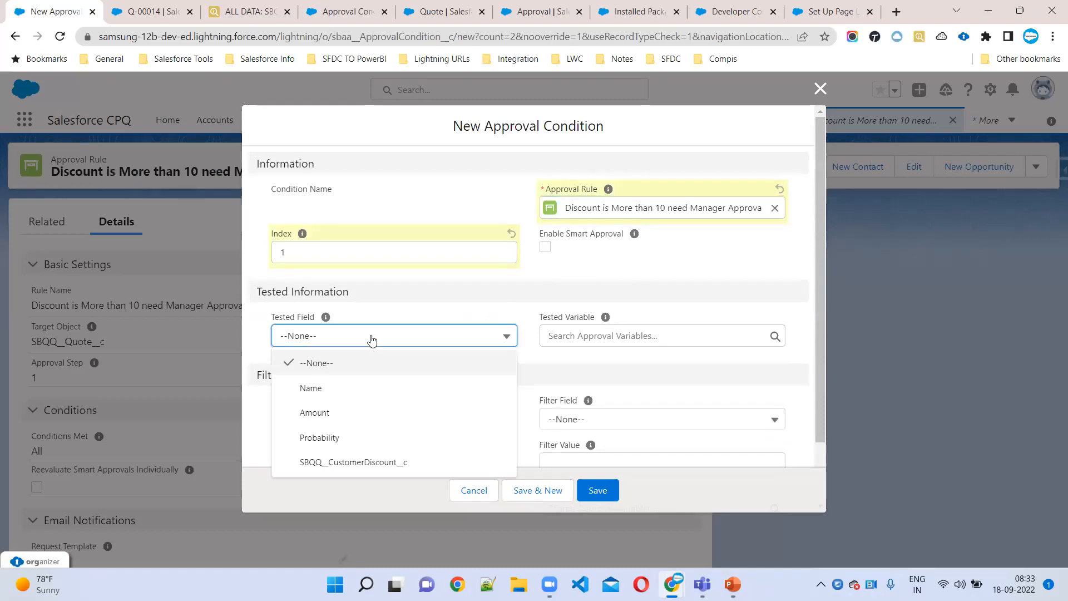
click(370, 459)
scroll(460, 370, down, 2)
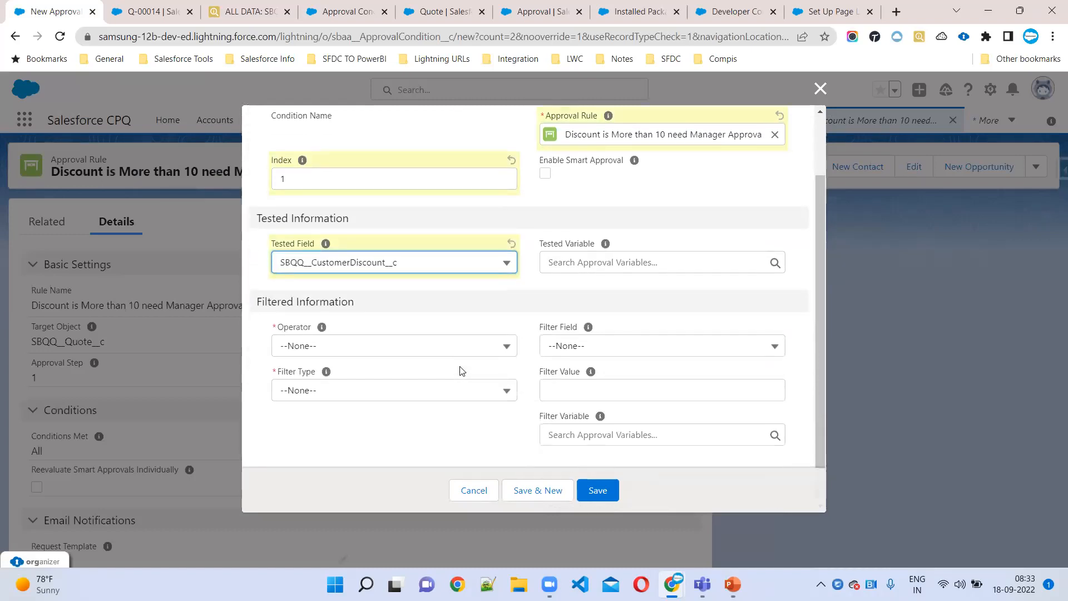
Set the condition's operator to greater than, filter type to Value and filter value to 10, and save the condition
click(313, 349)
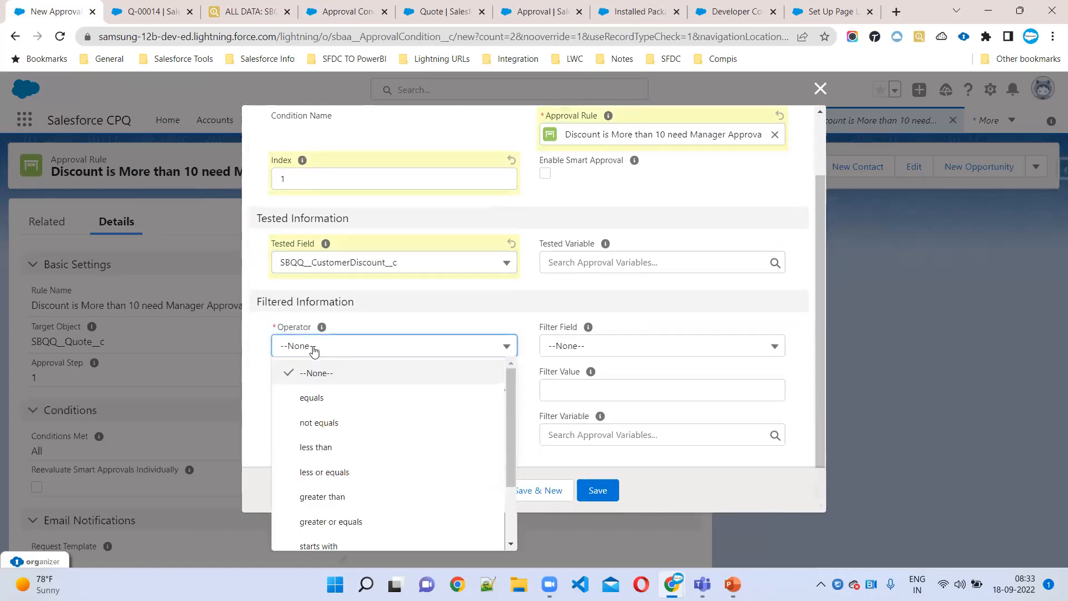
click(328, 499)
click(348, 397)
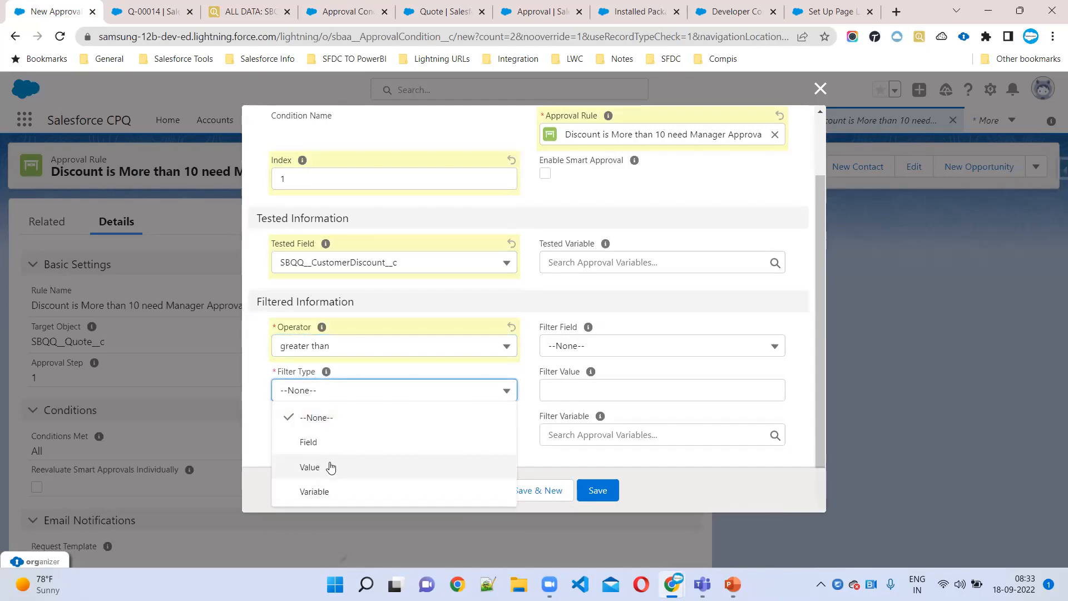
click(330, 467)
click(585, 393)
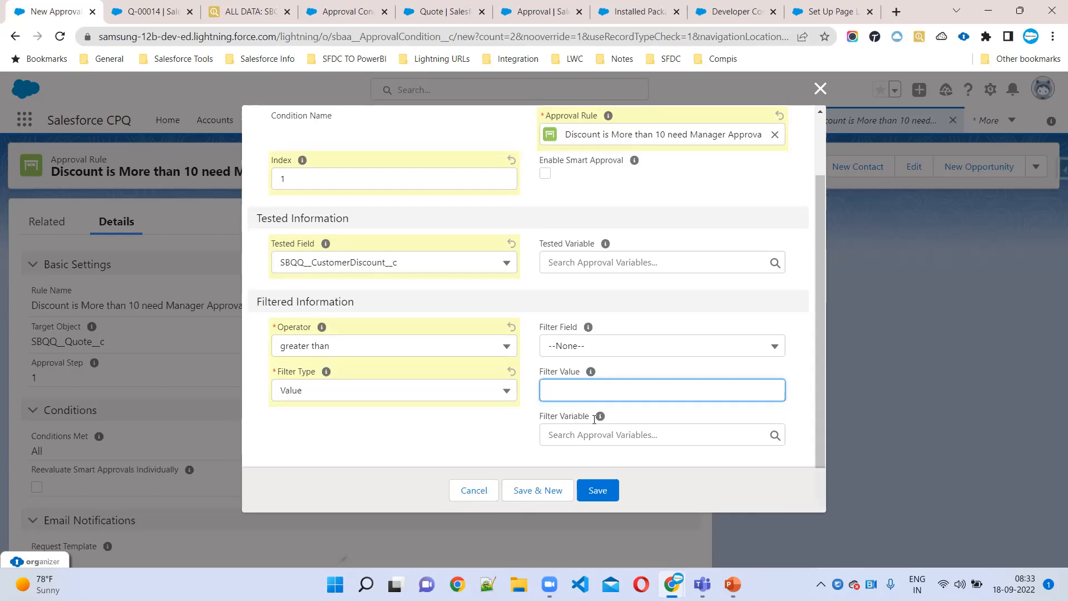
text(10)
click(608, 492)
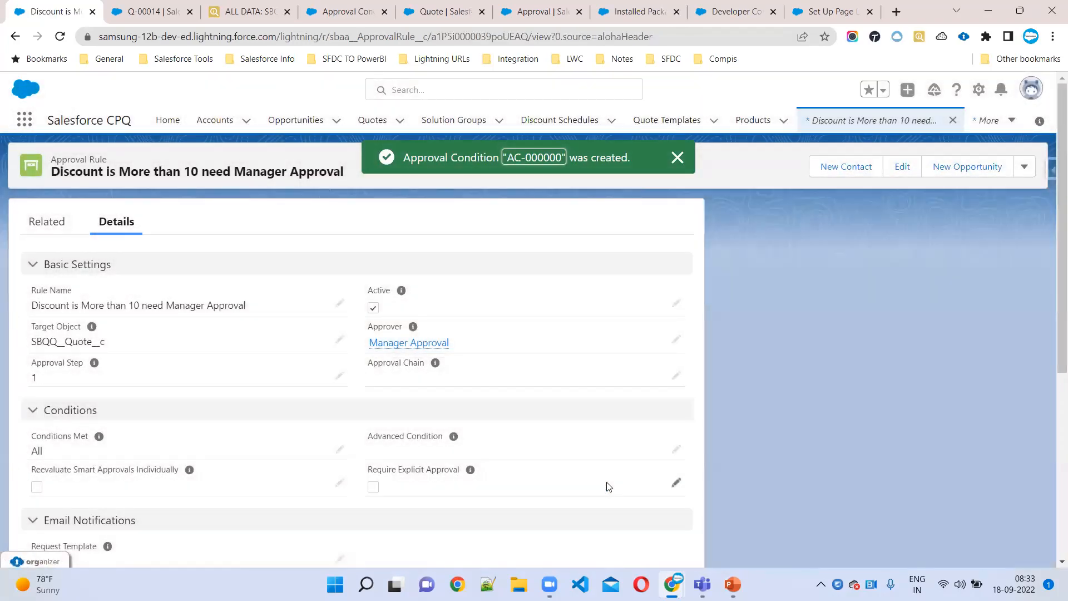
Return to the quotes list and open the first recently viewed quote
click(167, 10)
scroll(467, 395, up, 9)
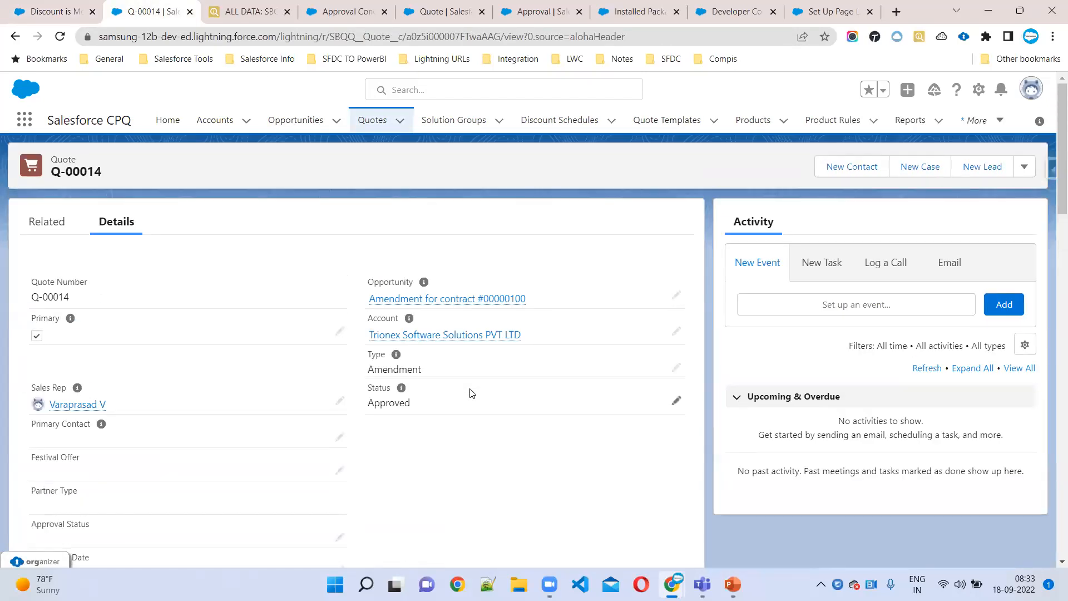
click(372, 120)
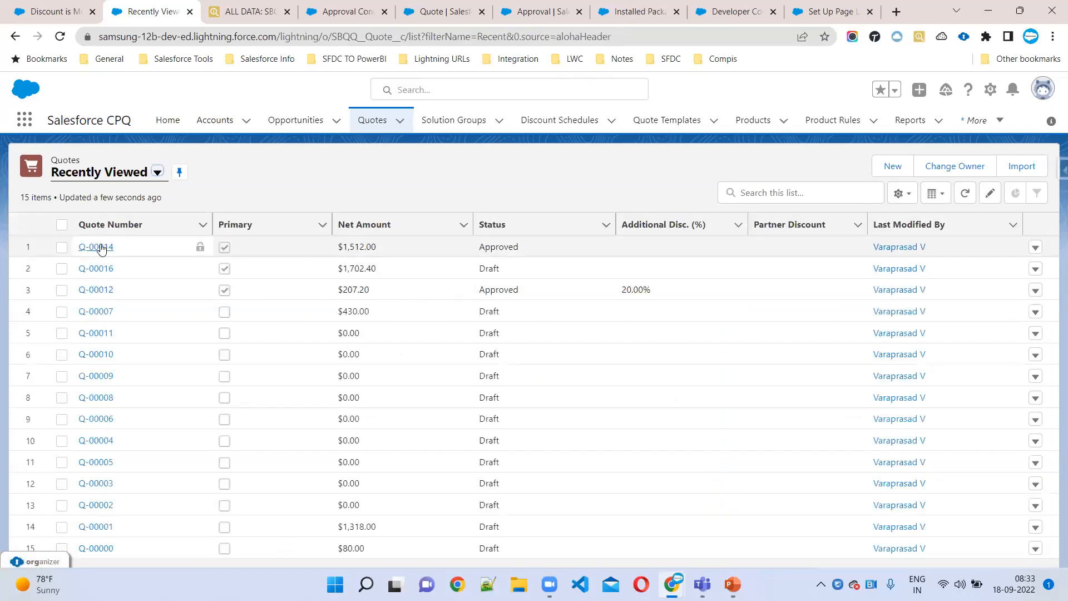
click(96, 247)
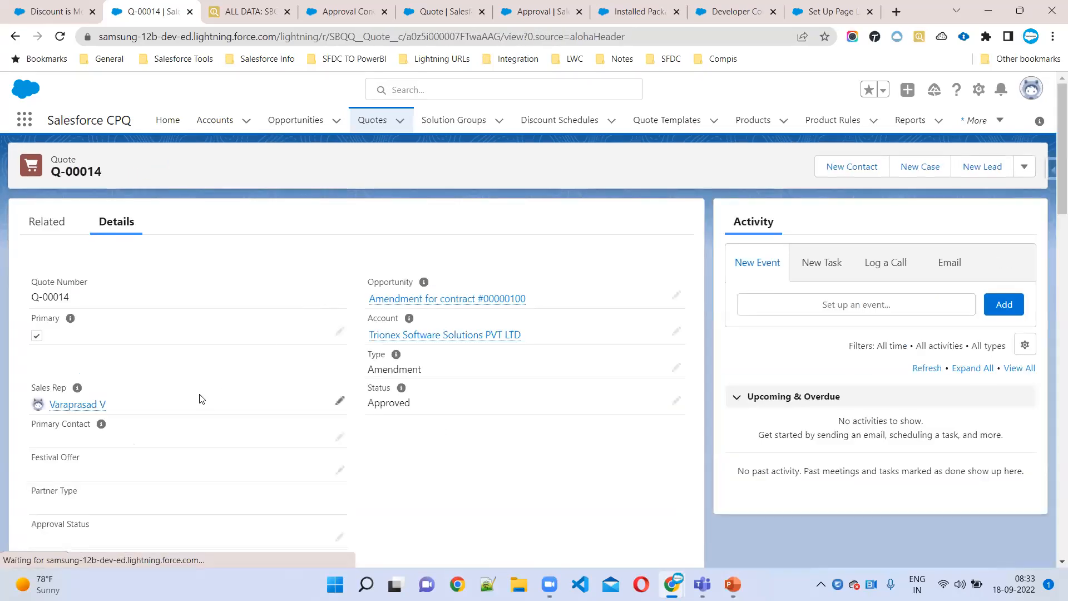
Set the quote's Additional Disc. (%) to 15 under Discount Information and save the record
scroll(178, 400, down, 8)
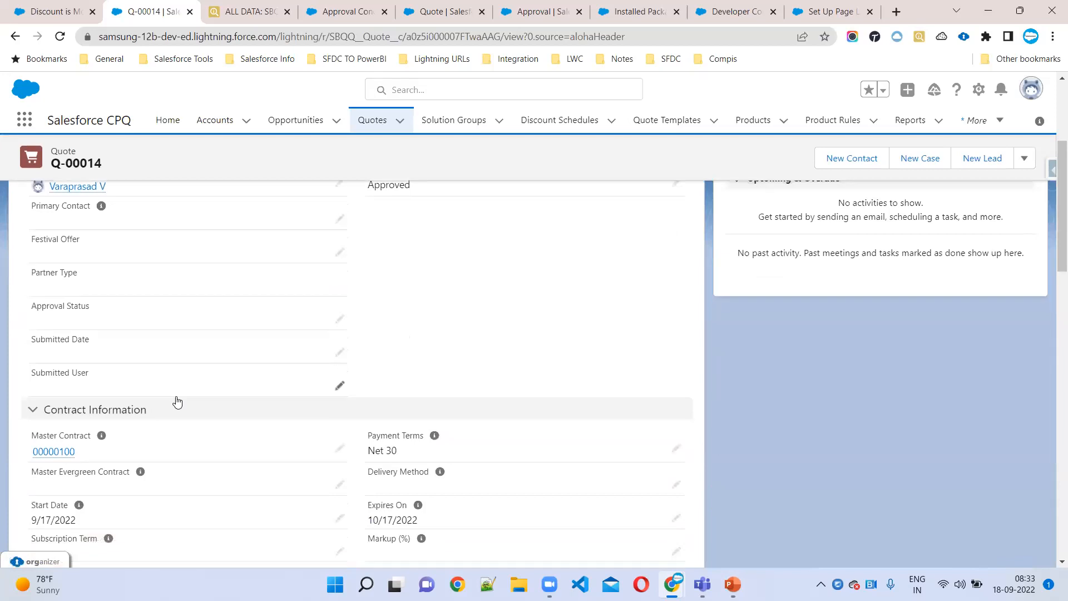
scroll(177, 401, down, 1)
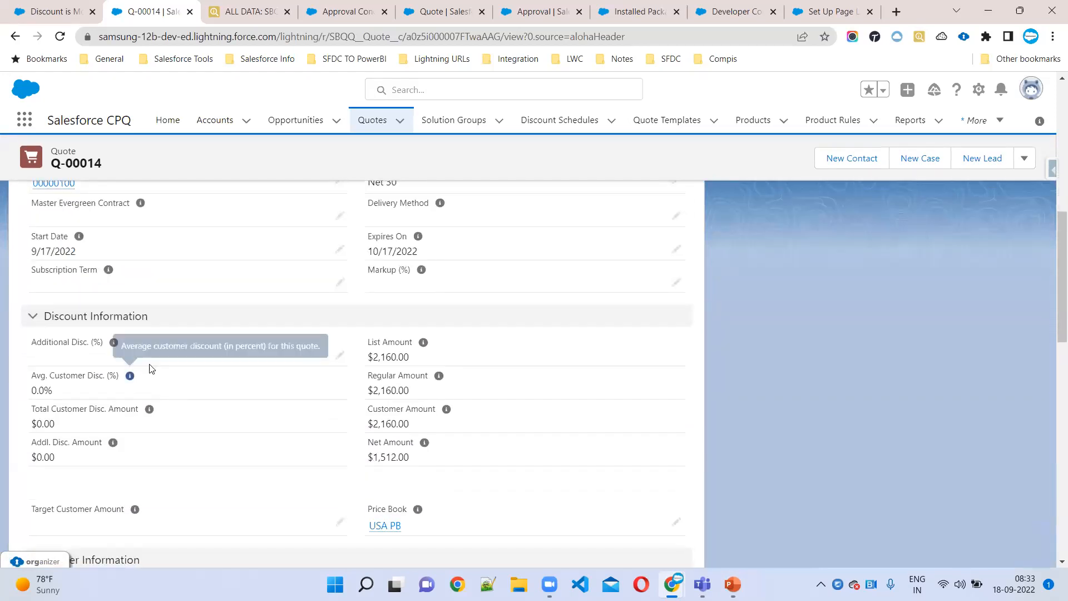
click(339, 356)
click(125, 389)
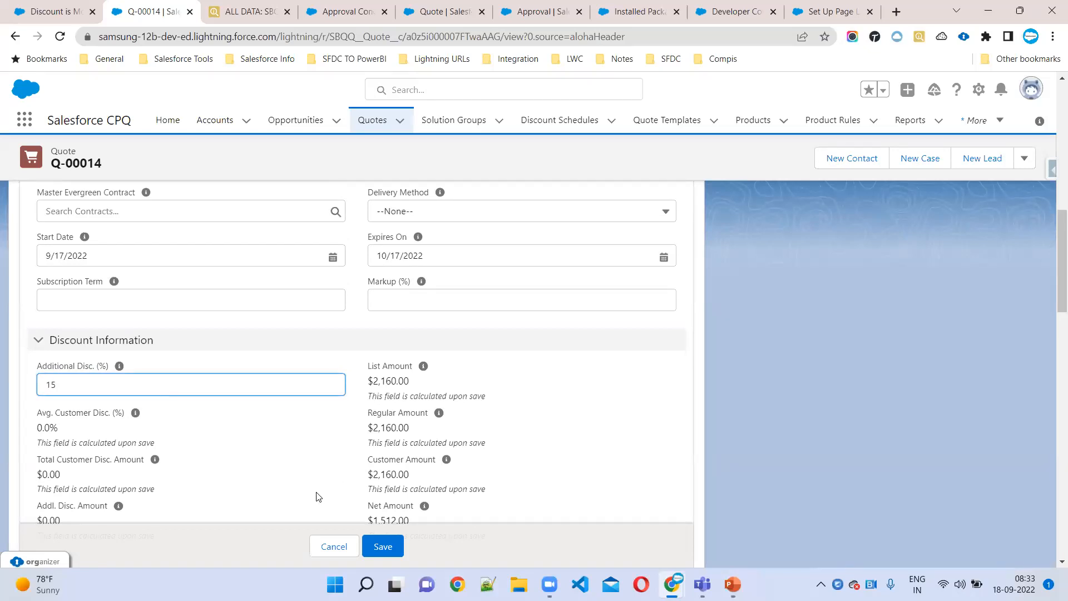
click(383, 546)
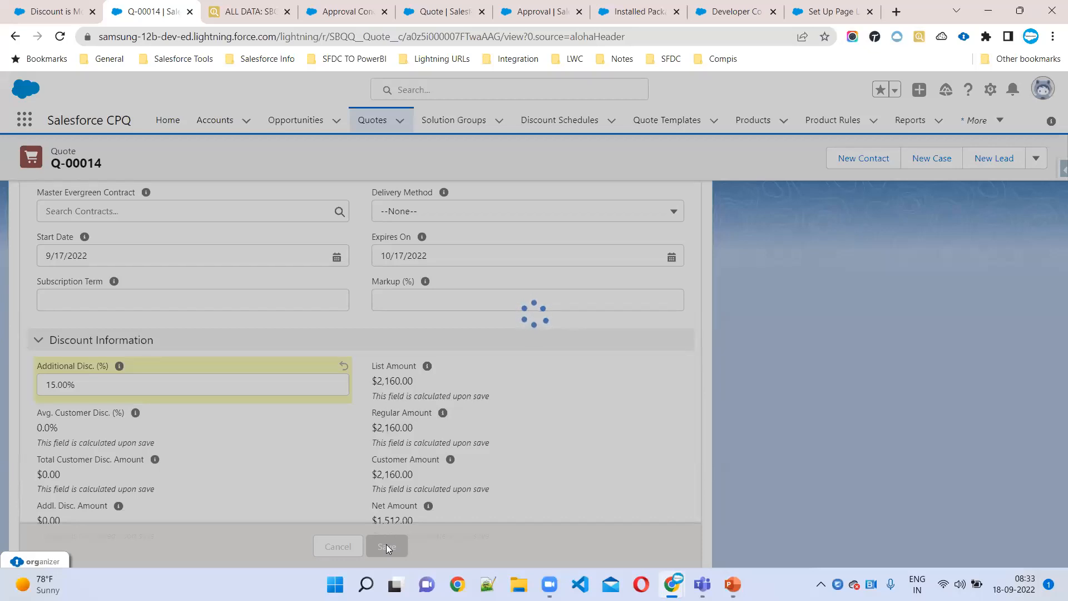
Check the quote's saved additional discount under Discount Information and reload the quote page
scroll(412, 445, up, 6)
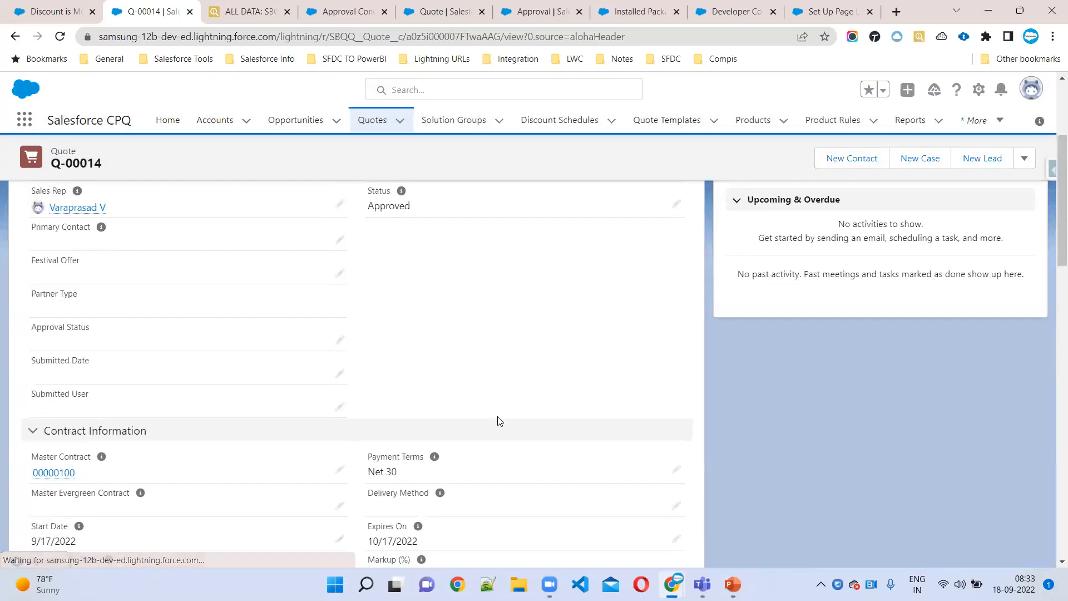
scroll(497, 421, down, 6)
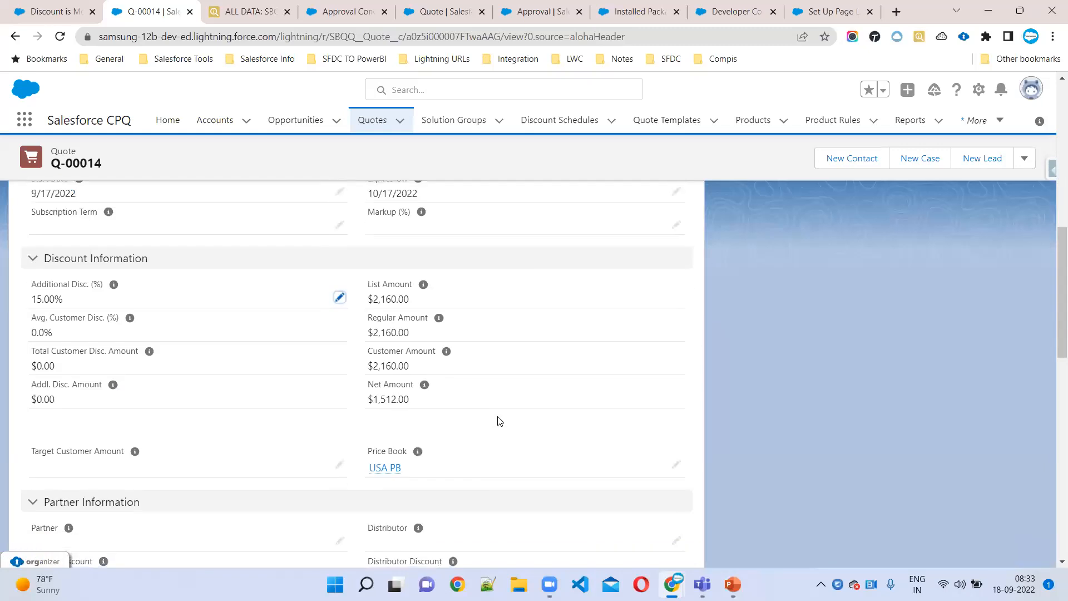
drag(95, 298, 8, 286)
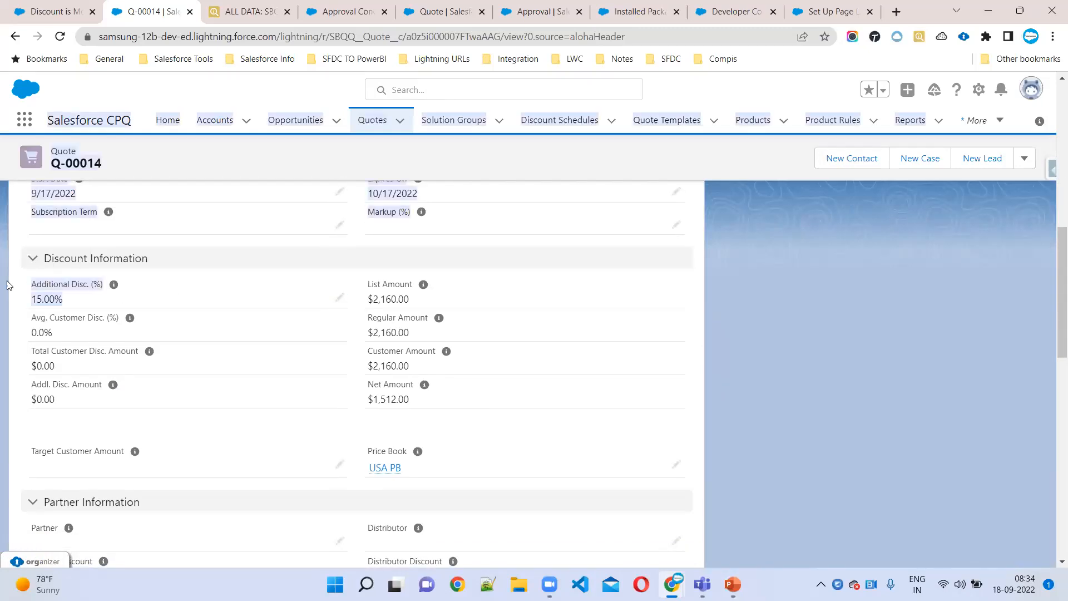
click(1024, 160)
click(843, 443)
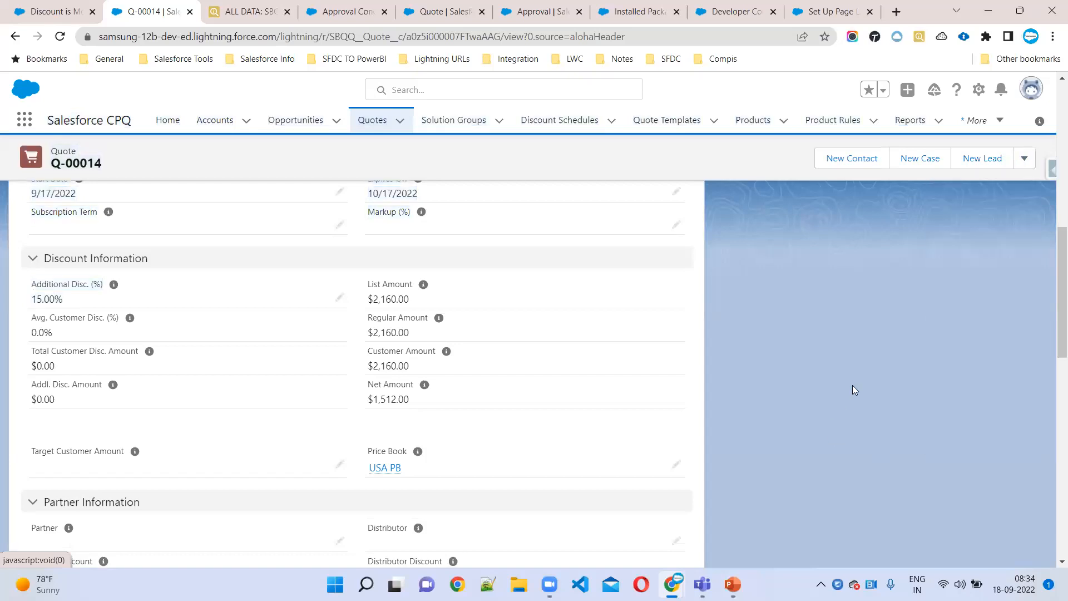
click(1024, 160)
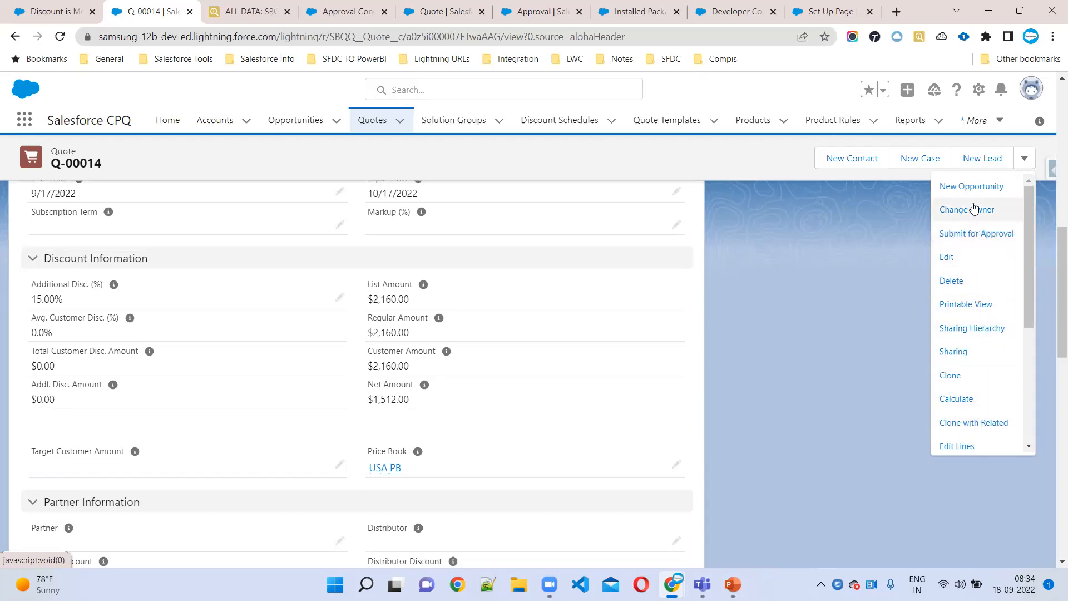
click(59, 37)
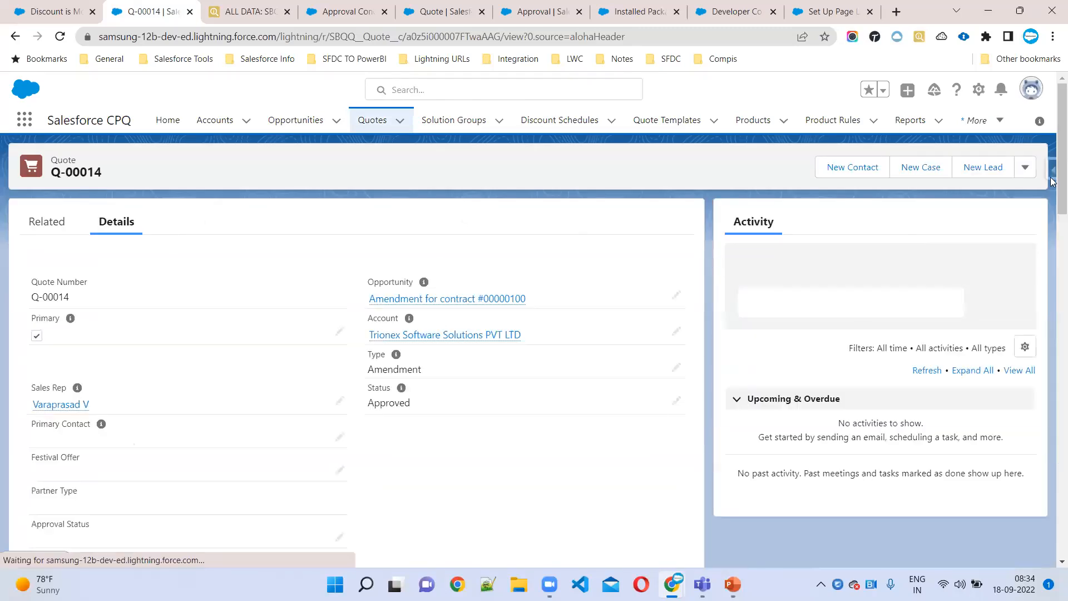
Look through the quote's available actions and open its Preview Approval page
click(1025, 168)
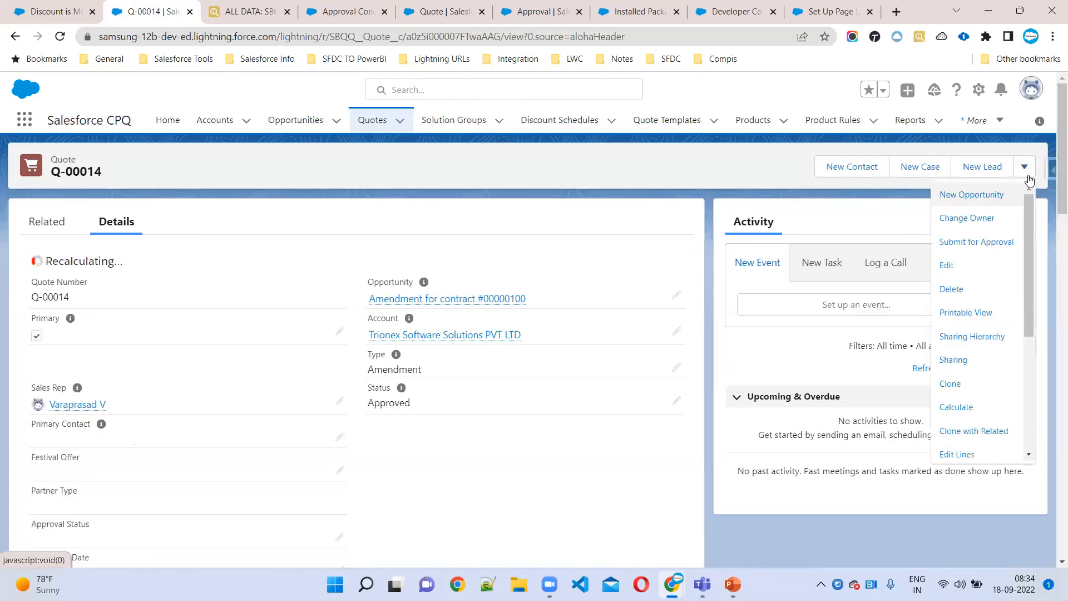
scroll(989, 324, down, 4)
scroll(988, 324, down, 5)
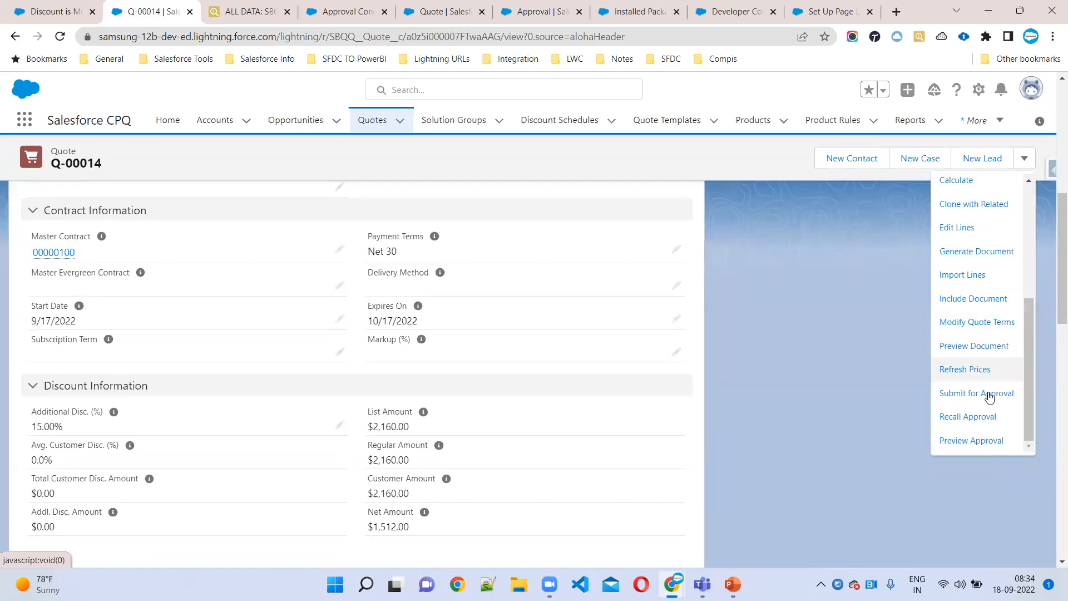
scroll(976, 293, up, 10)
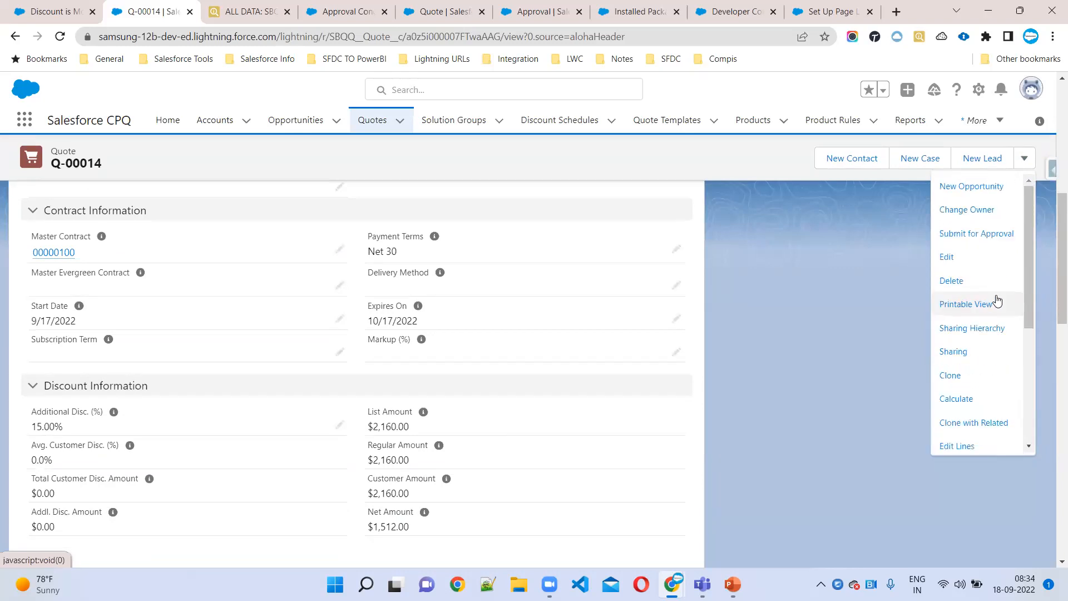
scroll(996, 312, down, 4)
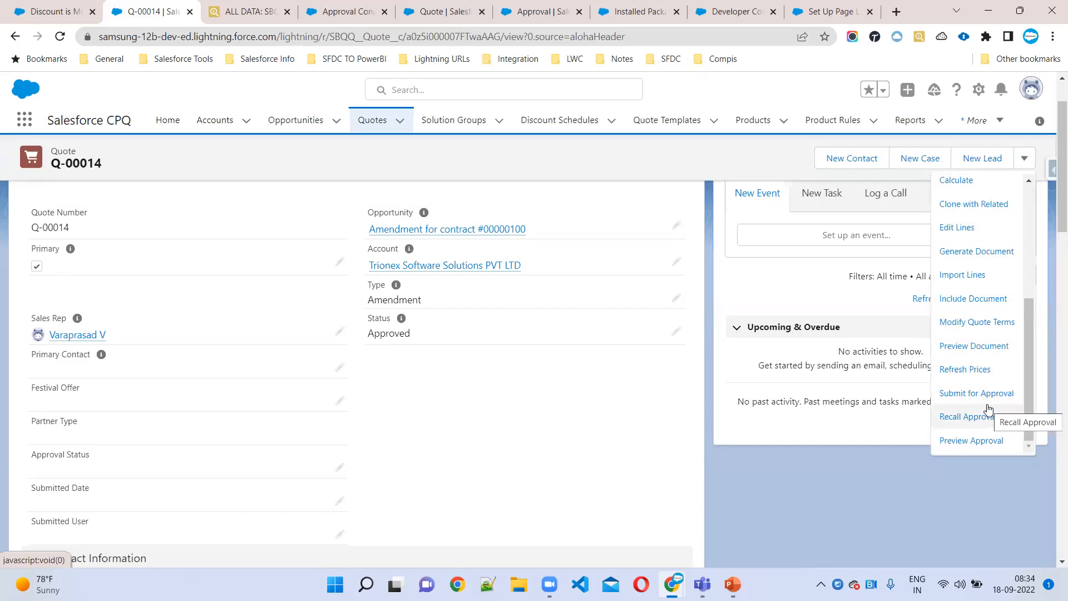
click(971, 444)
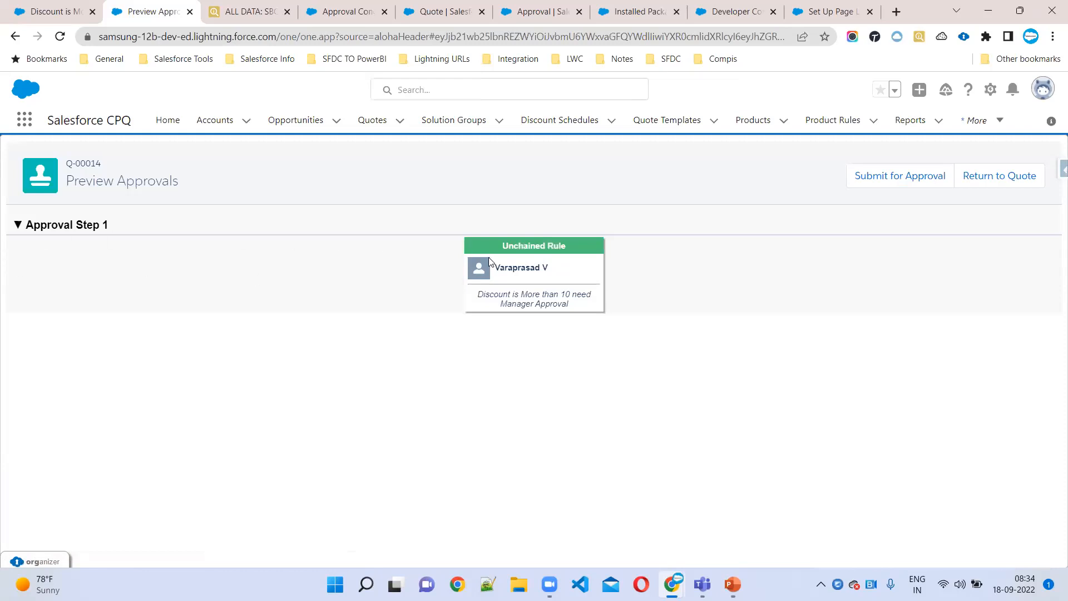
Check the approver and rule shown in Approval Step 1 of the preview, and submit the quote for approval
drag(494, 267, 571, 271)
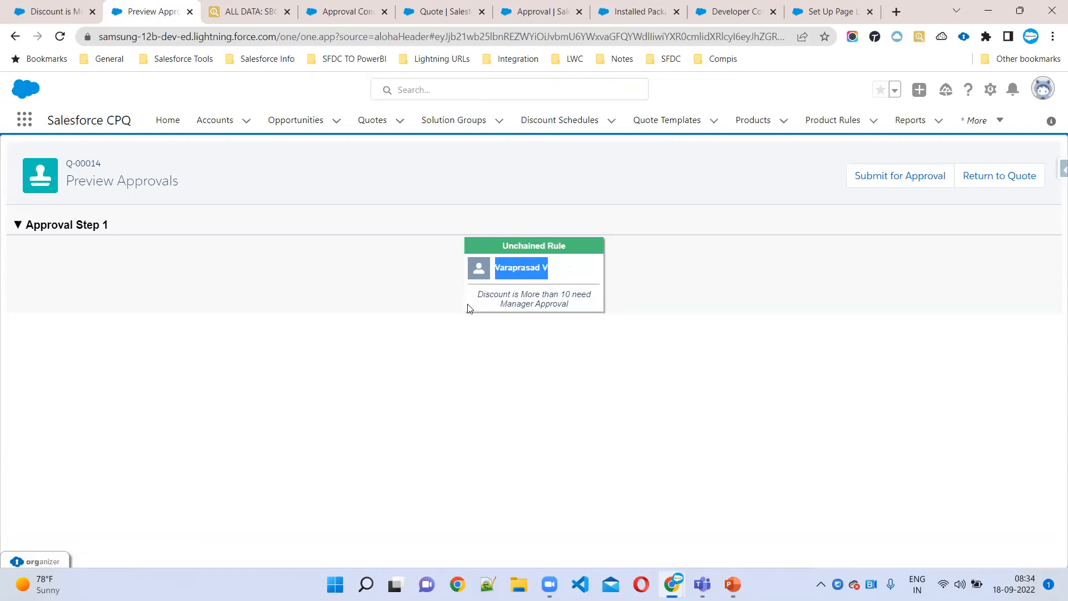
drag(473, 298, 596, 305)
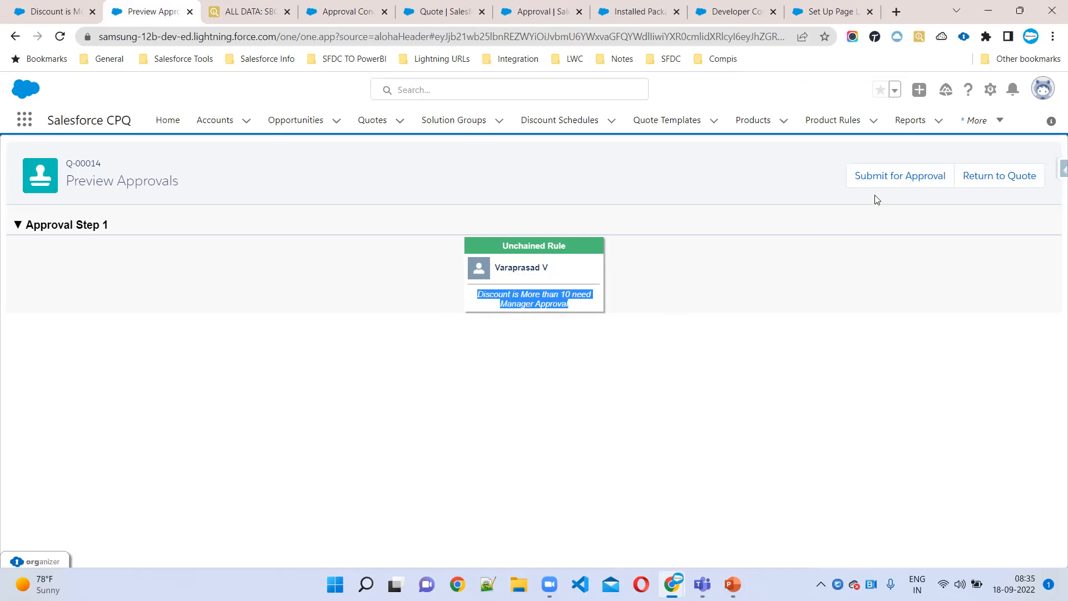
click(897, 178)
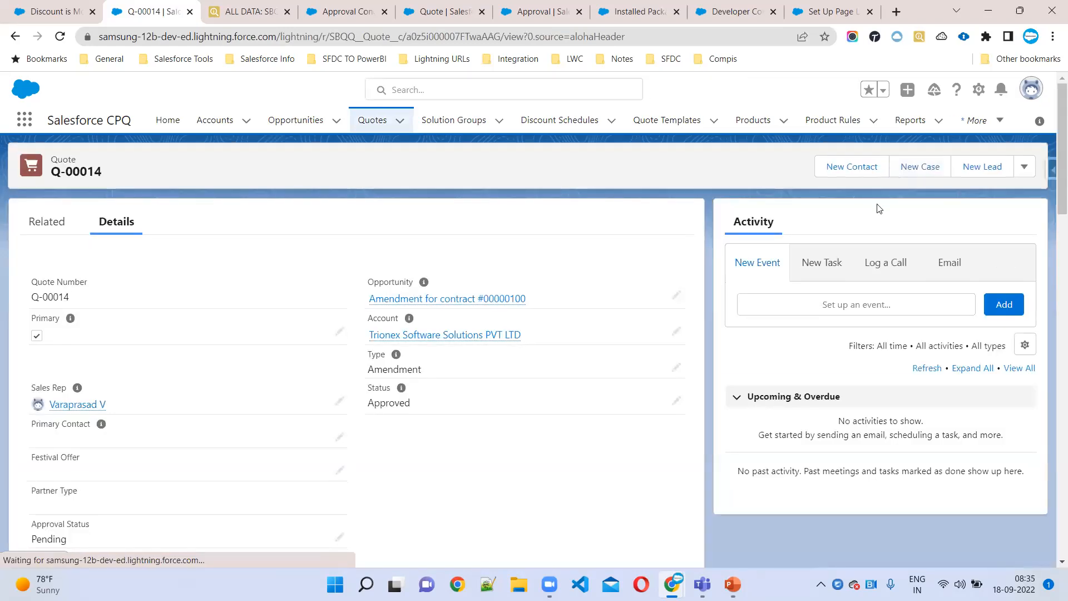
Open the Manager Approval request from the quote's related approvals and check who it is assigned to
click(45, 222)
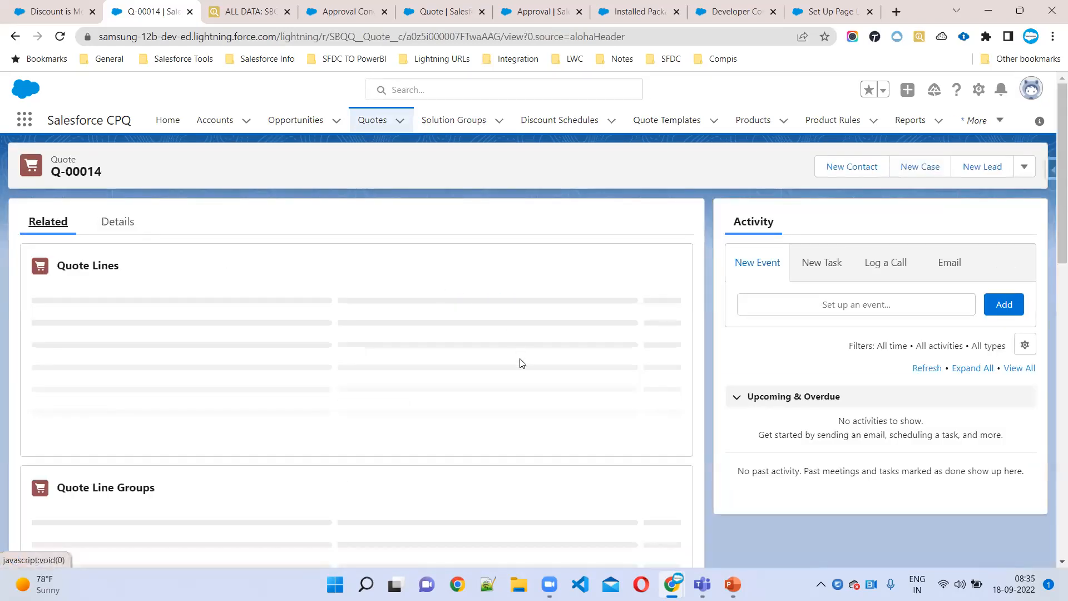
scroll(307, 398, down, 3)
drag(184, 396, 611, 396)
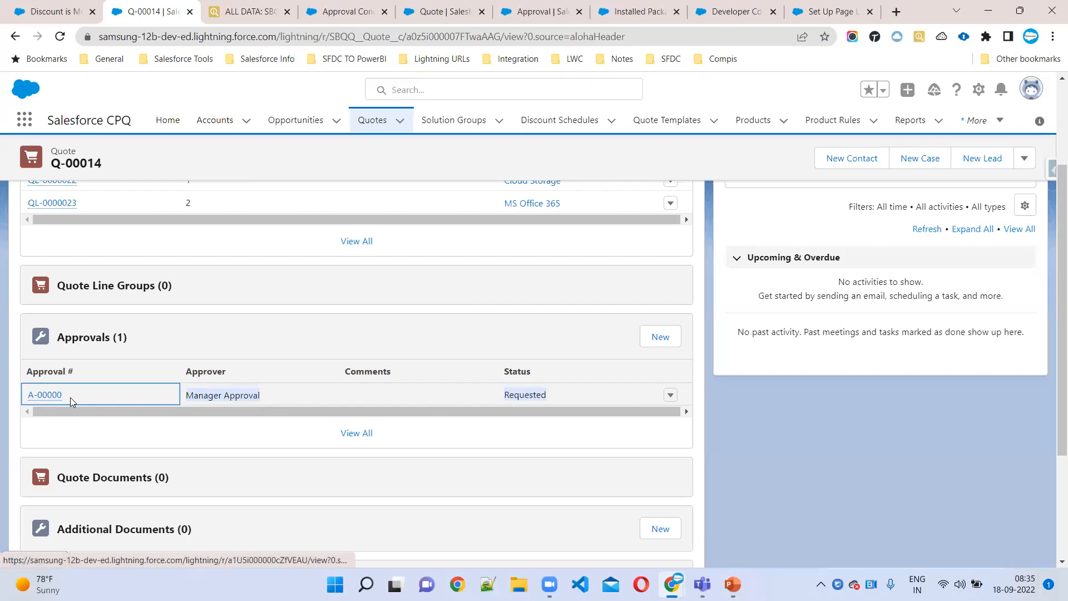
click(48, 396)
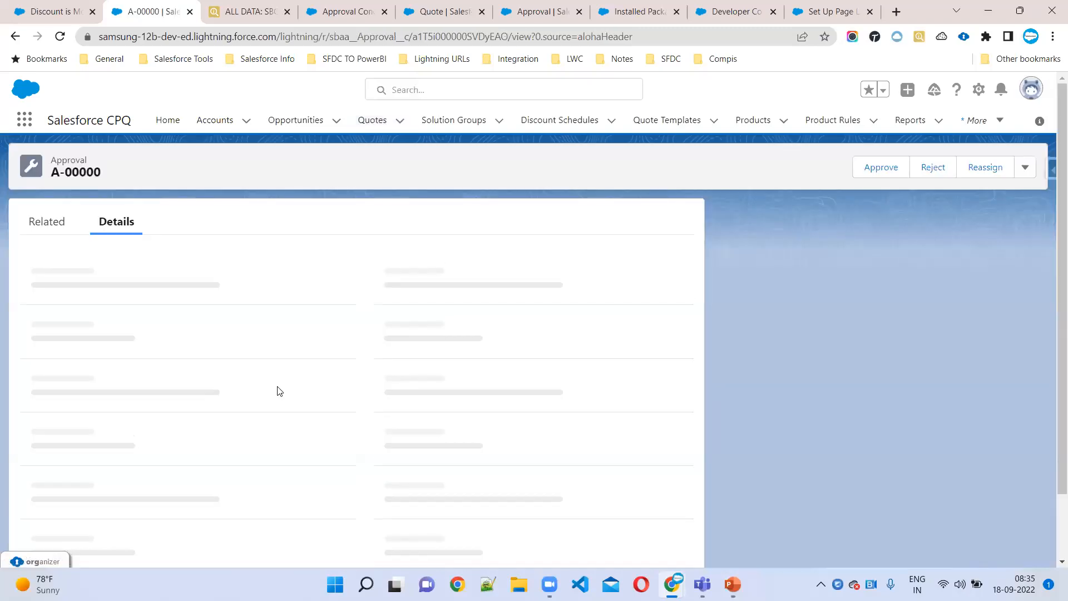
drag(120, 452, 851, 412)
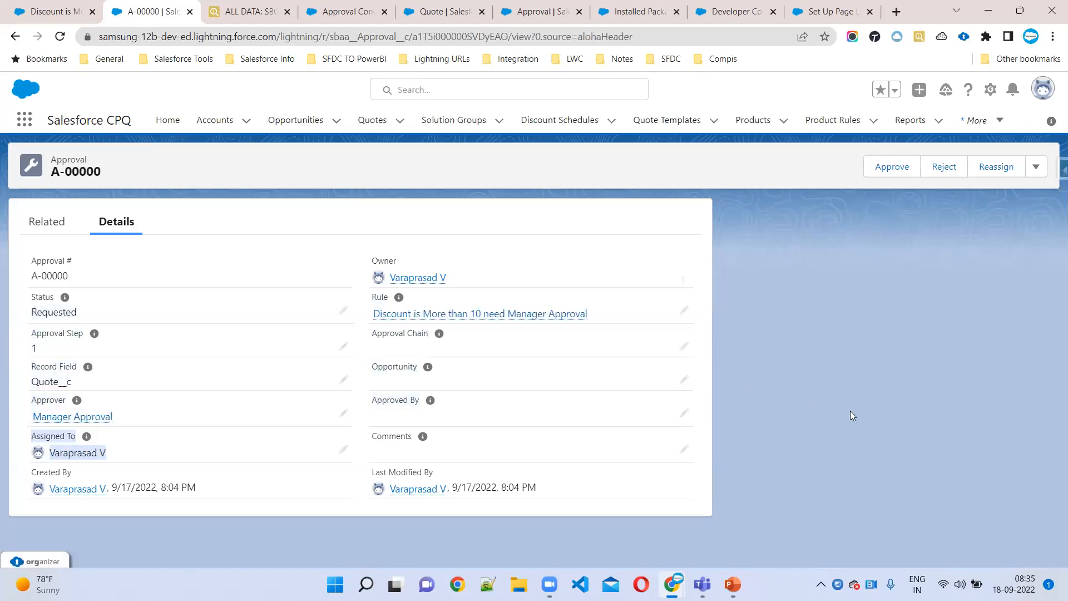
click(905, 371)
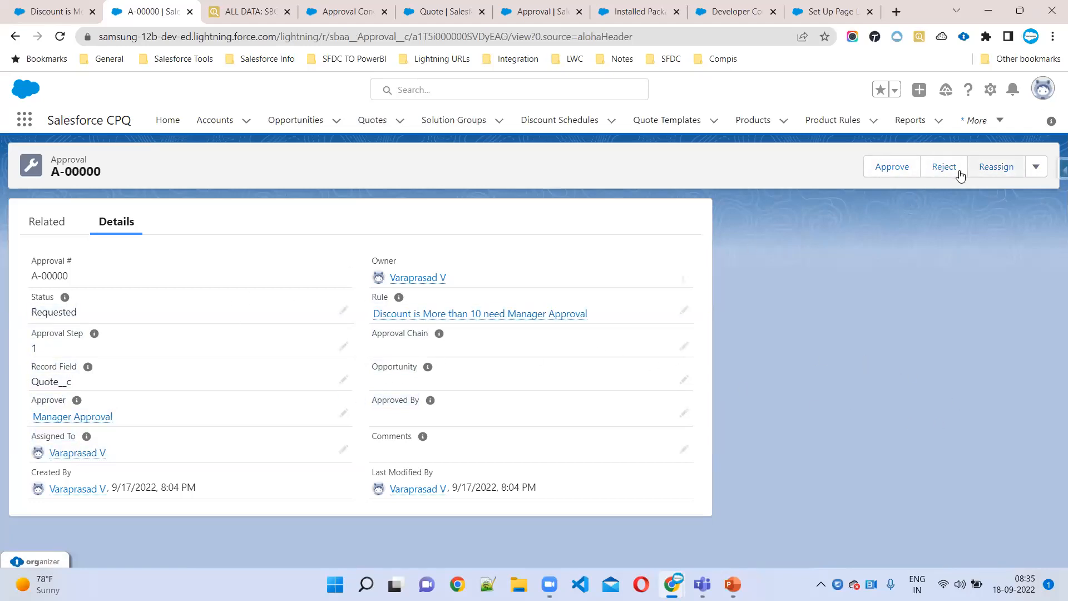
Check the approval record's additional actions and switch to the Advanced Approvals presentation in PowerPoint
click(1037, 172)
click(974, 316)
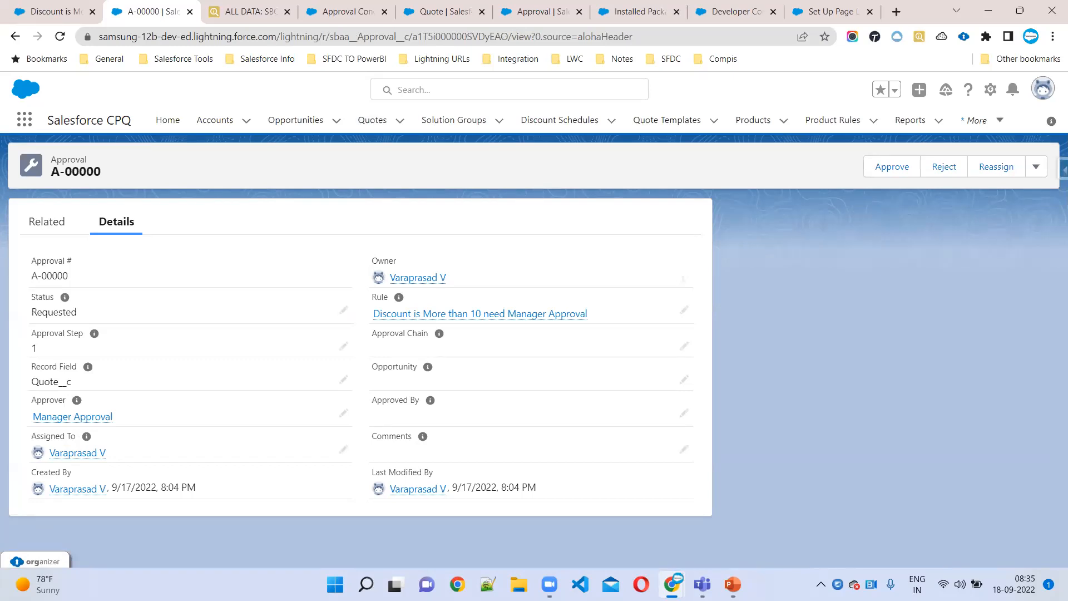
key(alt+Tab)
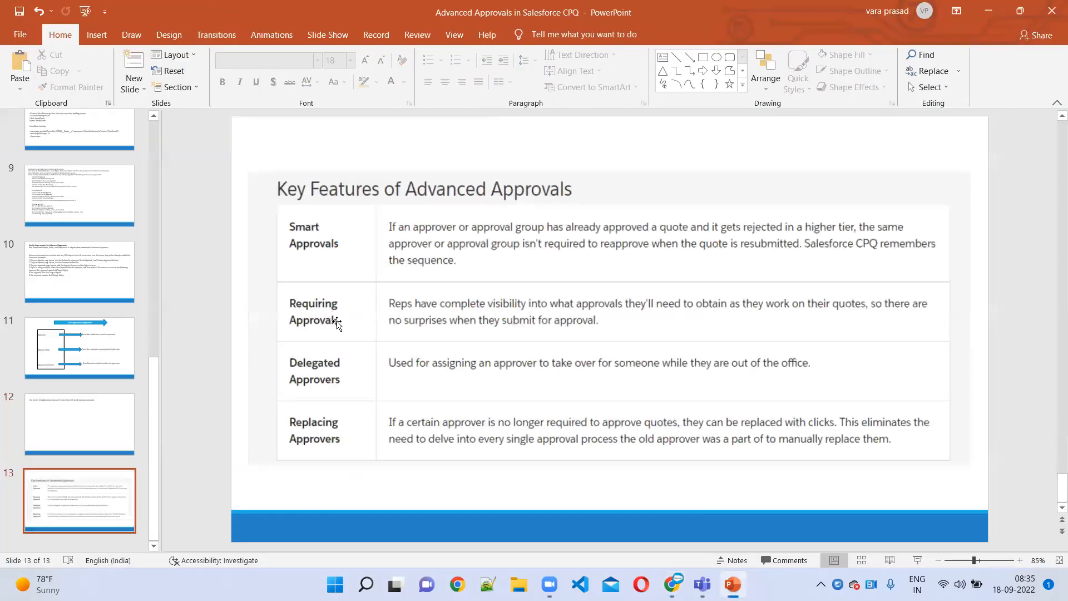
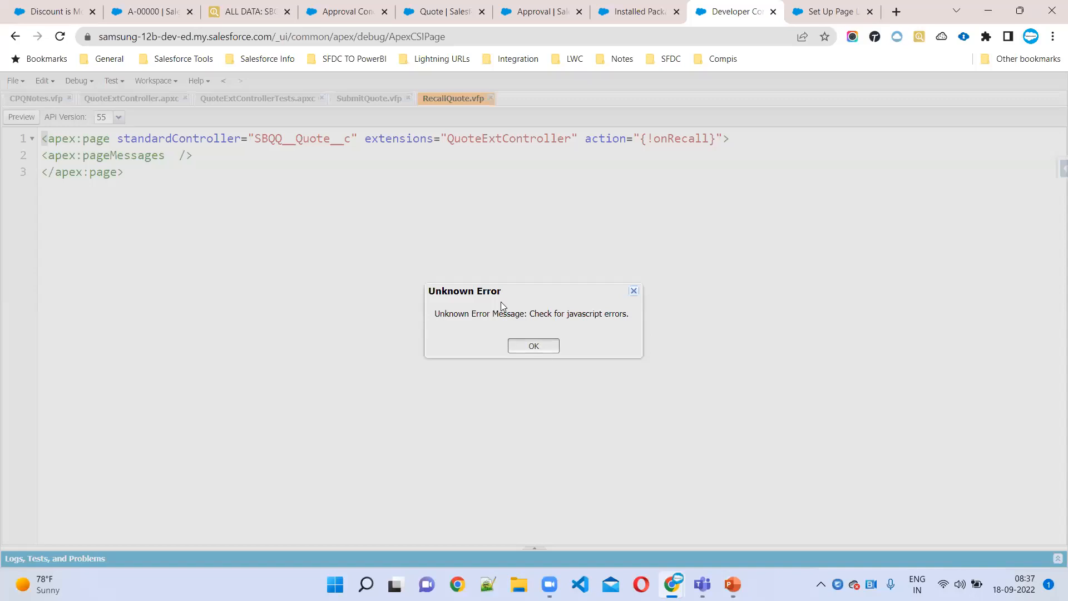
In the Developer Console, add the heading "How Many Ways :" below the Amendment notes in CPQNotes.vfp
click(45, 100)
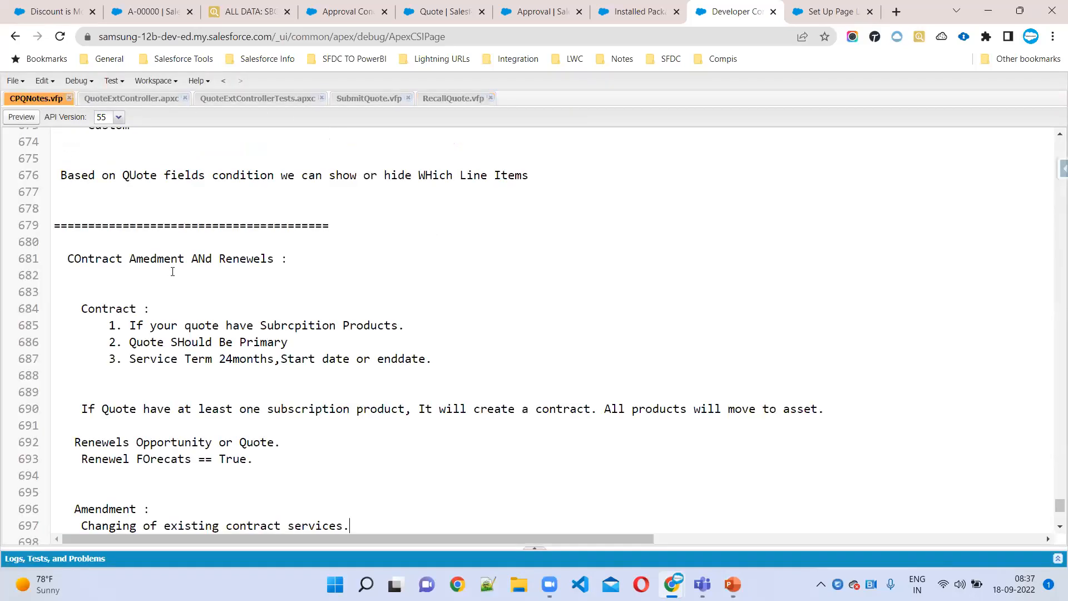
scroll(265, 451, down, 5)
click(55, 305)
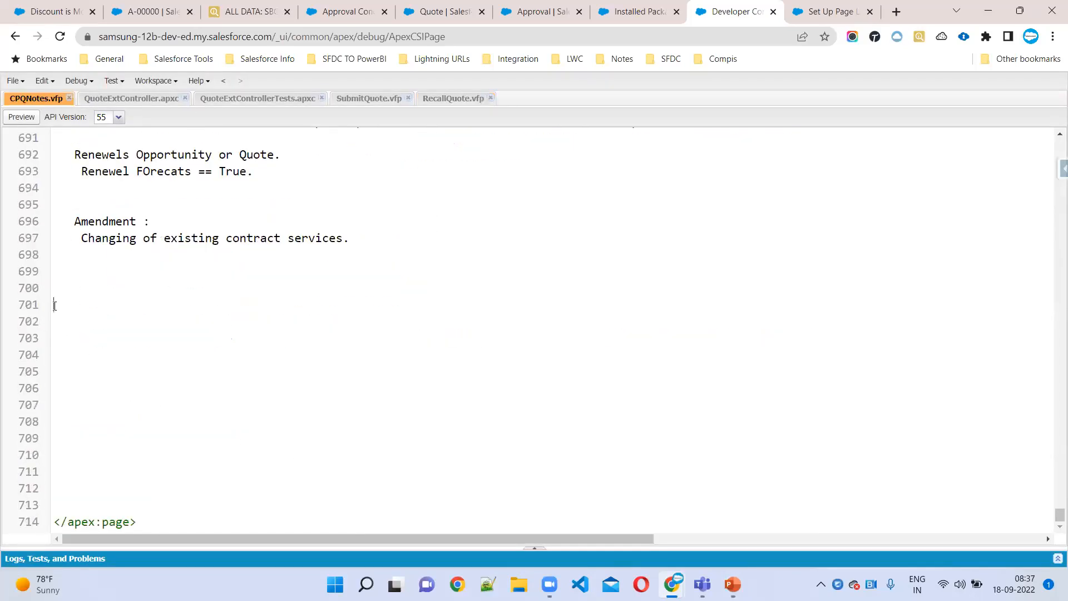
text(How M)
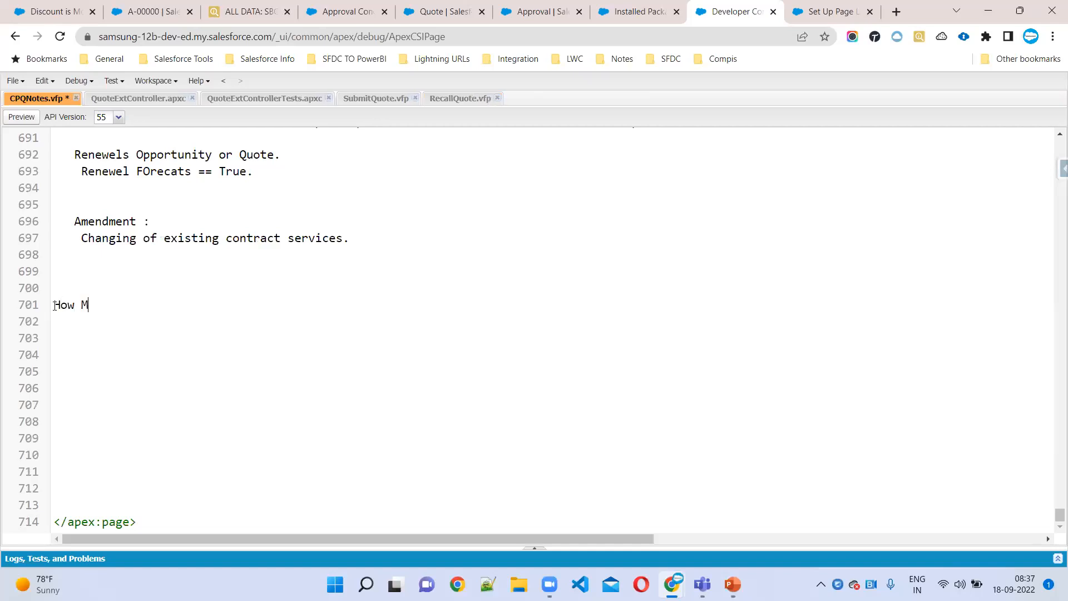
text(any Ways :)
key(Return)
key(Return)
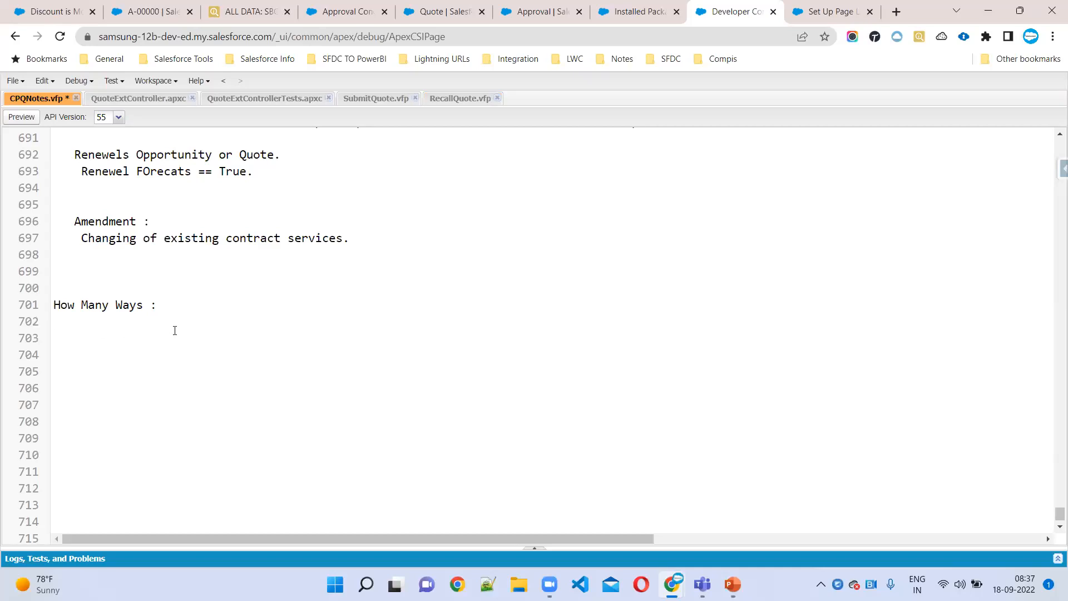
Look up the recently viewed quotes list in Salesforce CPQ
click(443, 5)
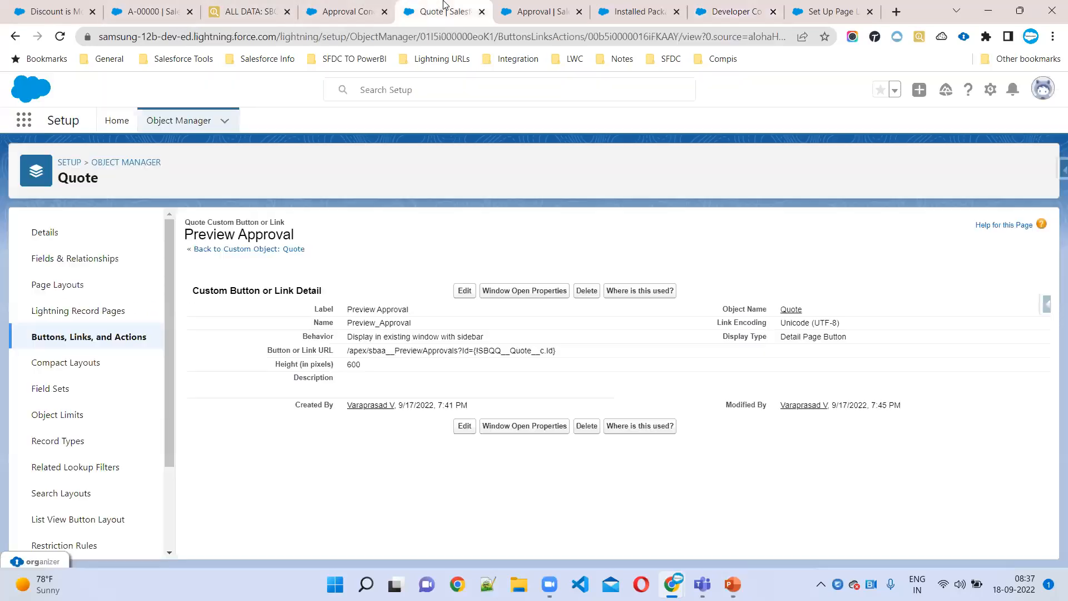
click(344, 11)
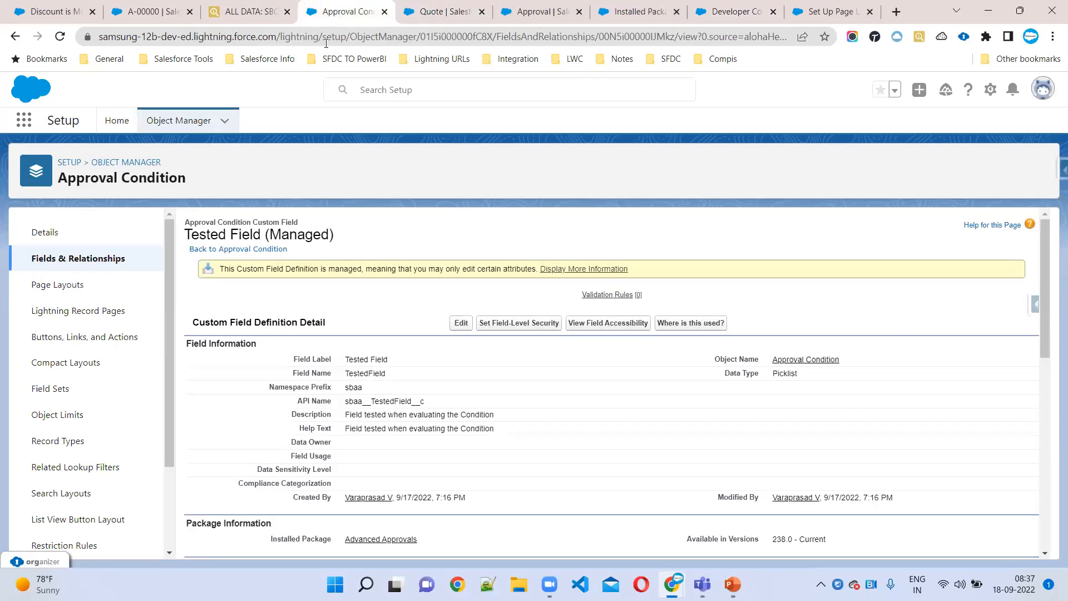
click(154, 16)
click(361, 124)
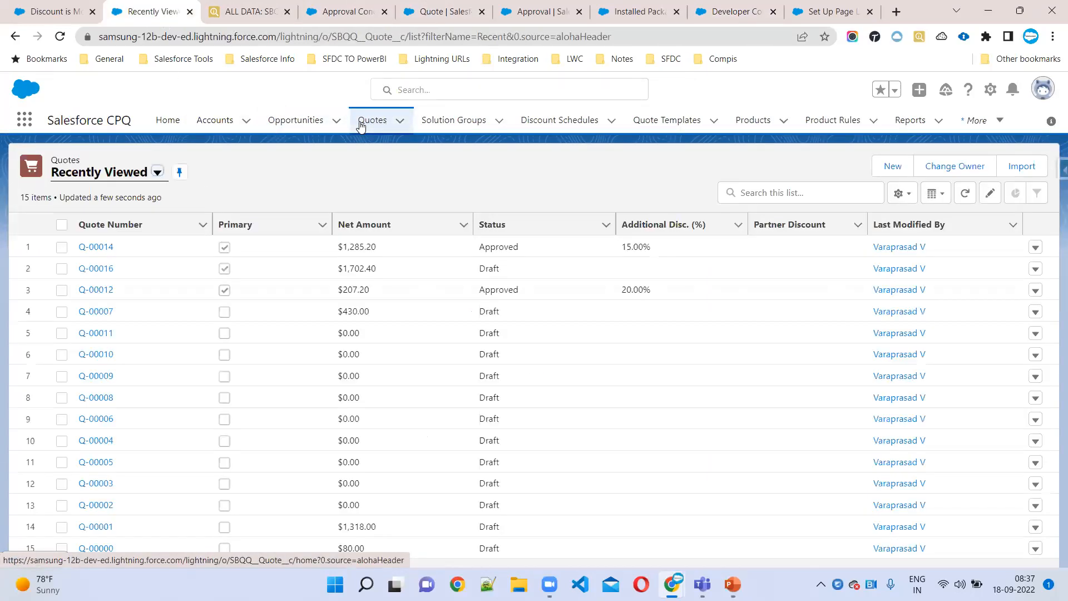
In CPQNotes.vfp, add the lines "Opportunity :" and "QUote :" under the How Many Ways heading
click(729, 11)
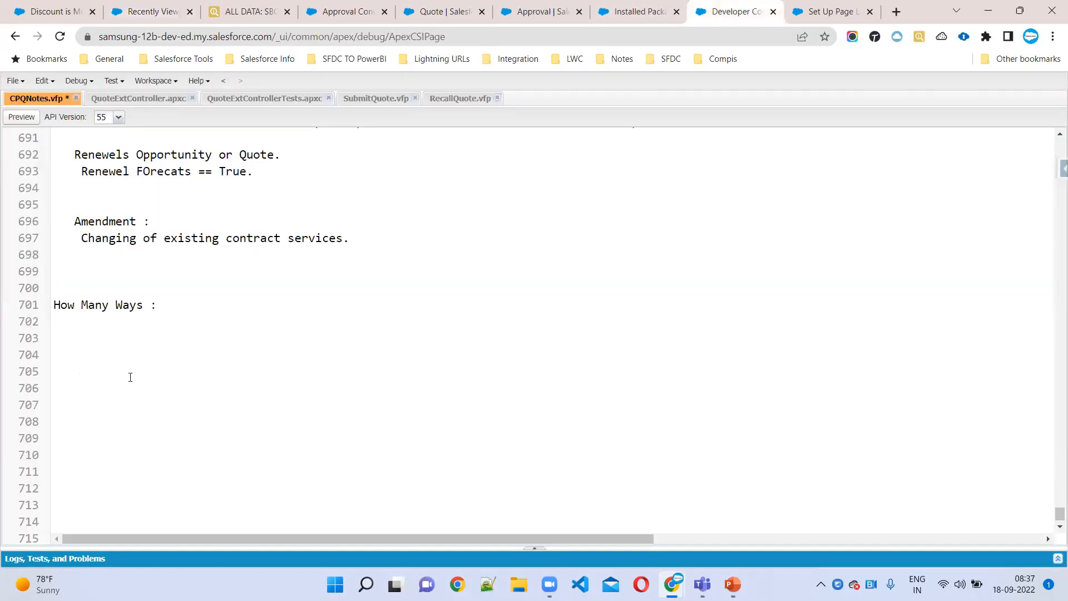
text(Opportu)
text(nity : )
text(QUote)
text( :)
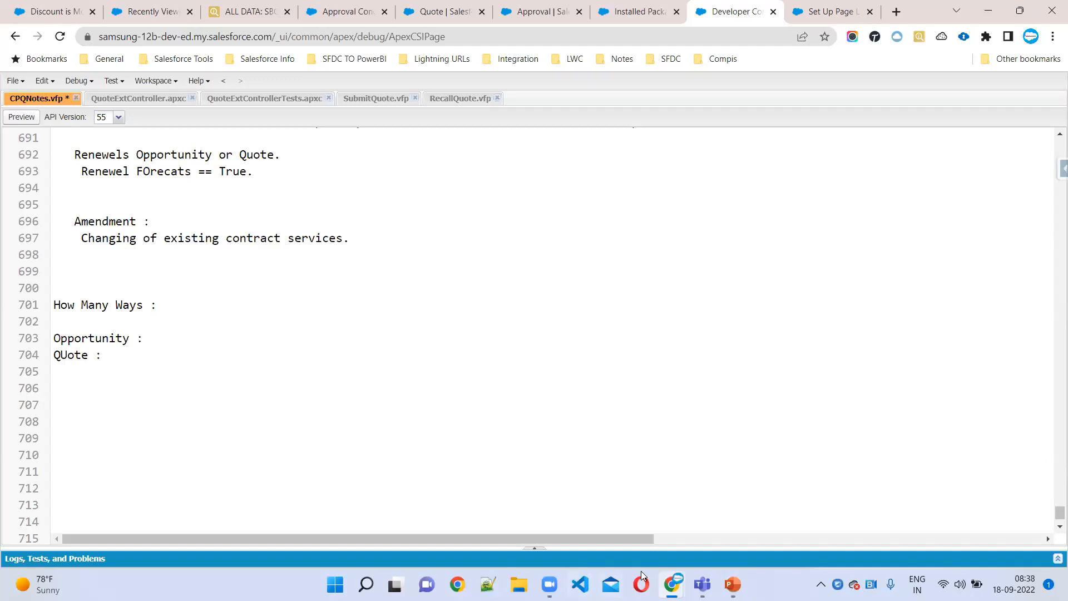
View the details of quote Q-00014 from the recently viewed quotes
click(425, 8)
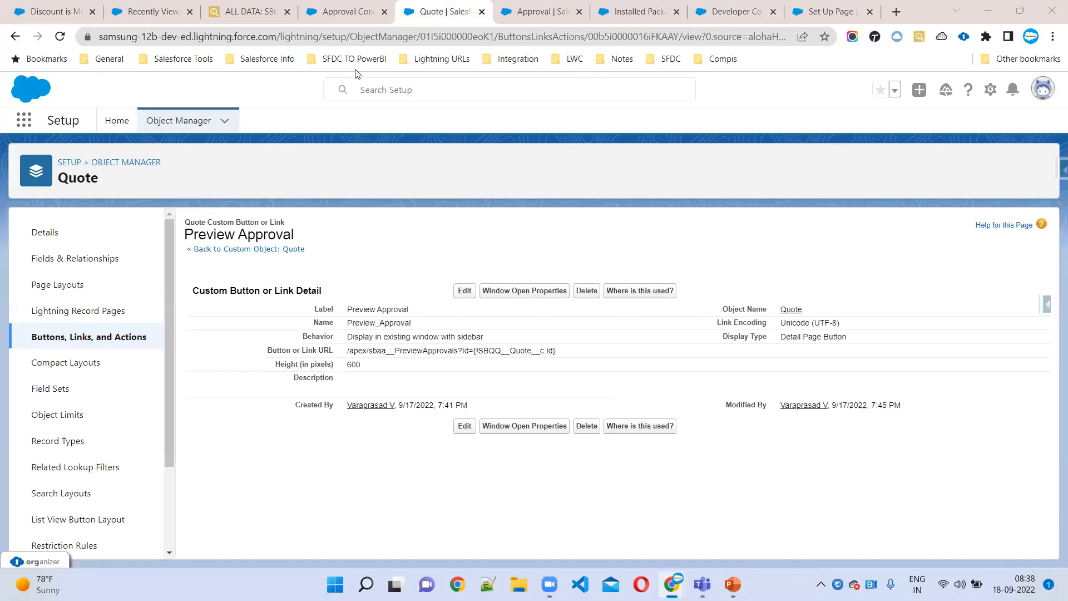
click(149, 12)
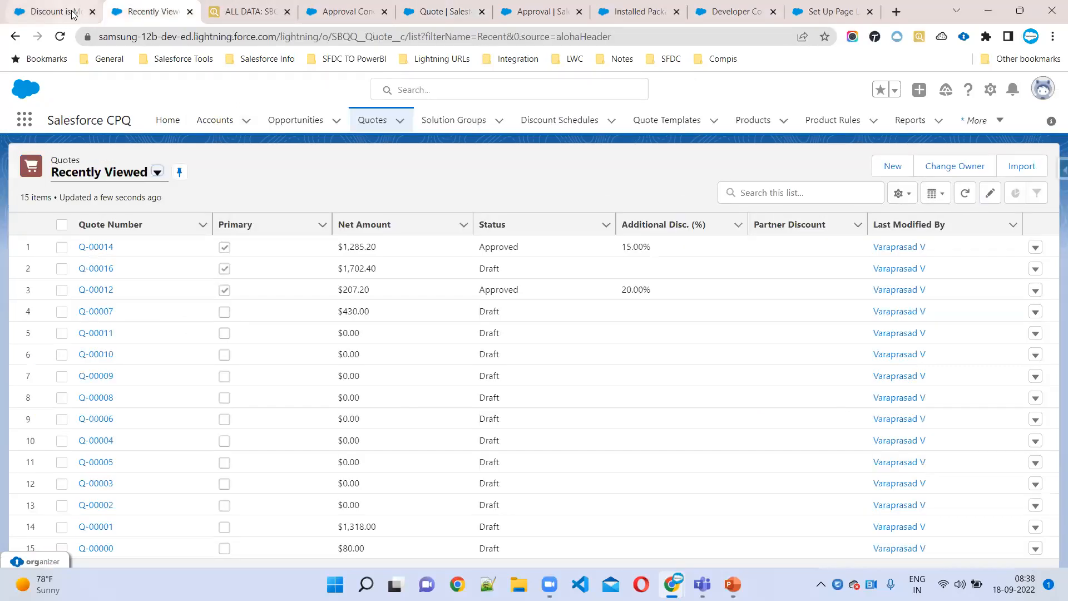
click(95, 248)
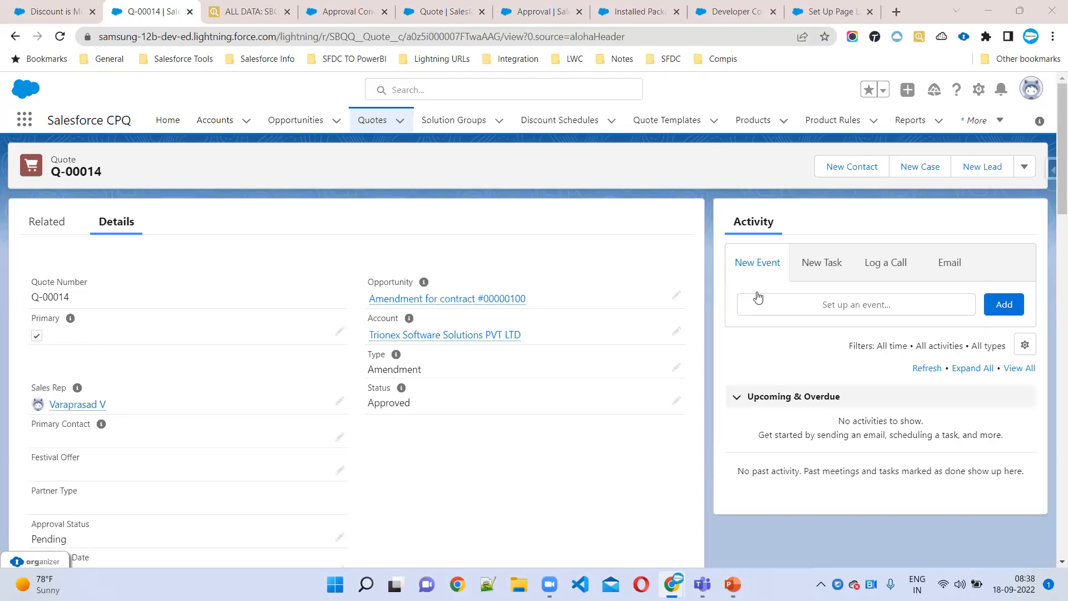
Complete the Opportunity line in CPQNotes.vfp with "Create Order,Ordered Check Box"
click(751, 5)
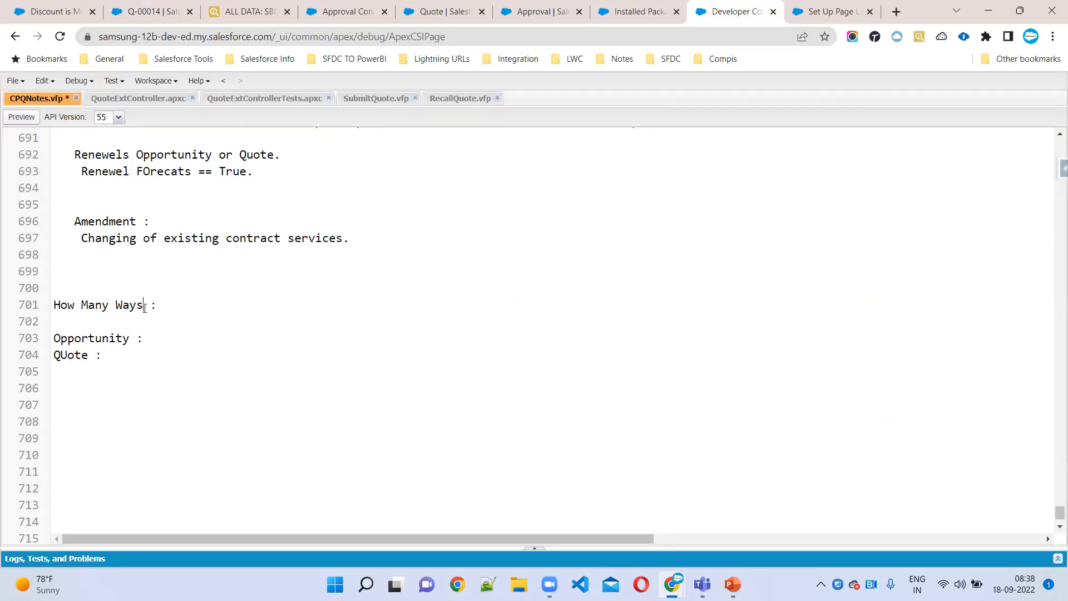
drag(152, 334, 41, 330)
drag(104, 355, 54, 355)
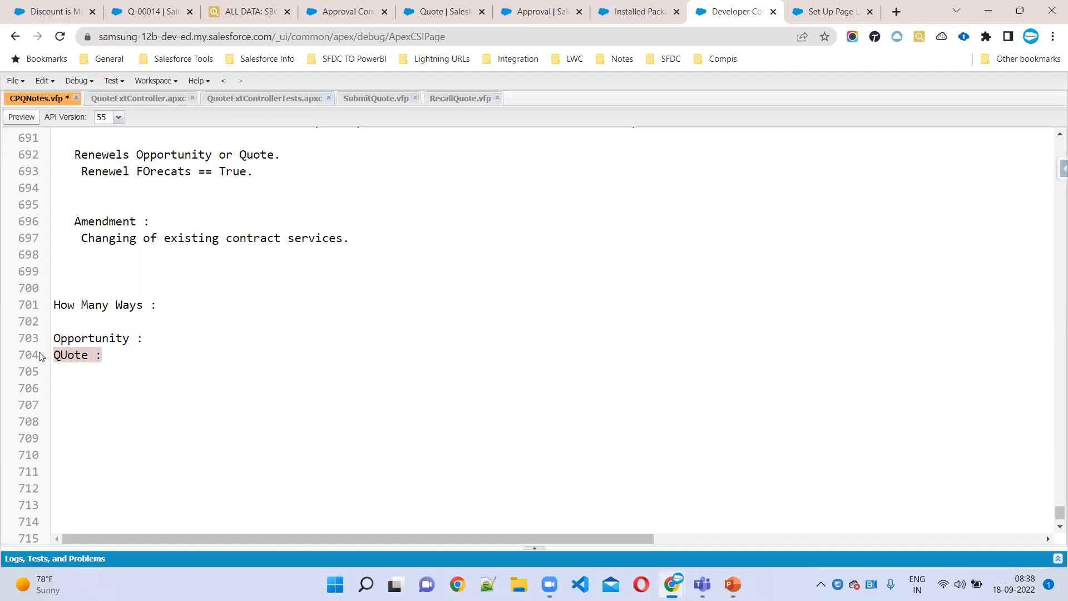
click(165, 340)
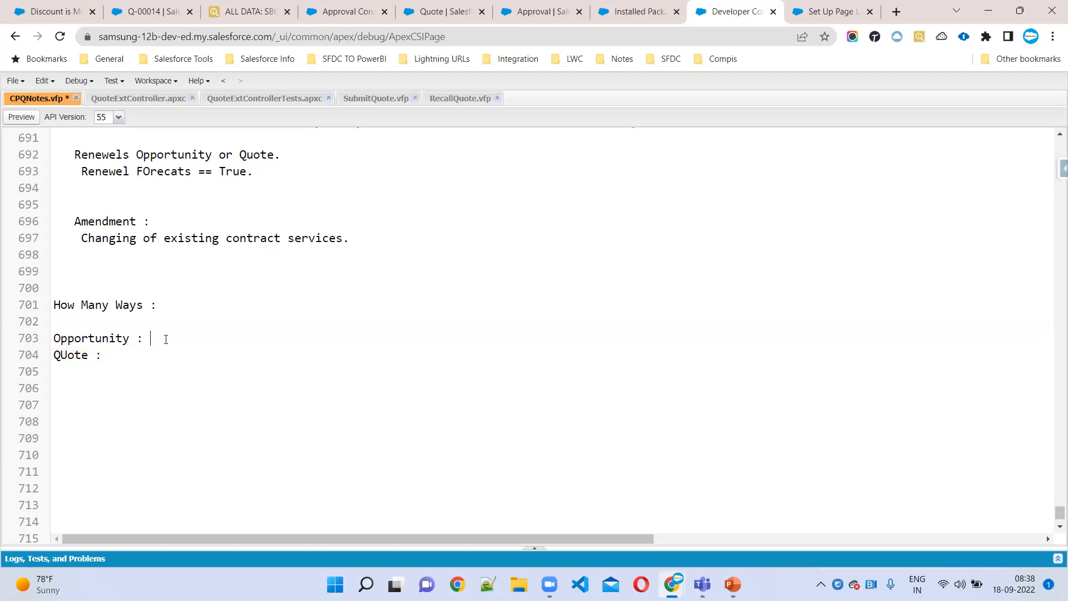
text(Create O)
text(rder)
key(BackSpace)
text(er,Ordered Check Box)
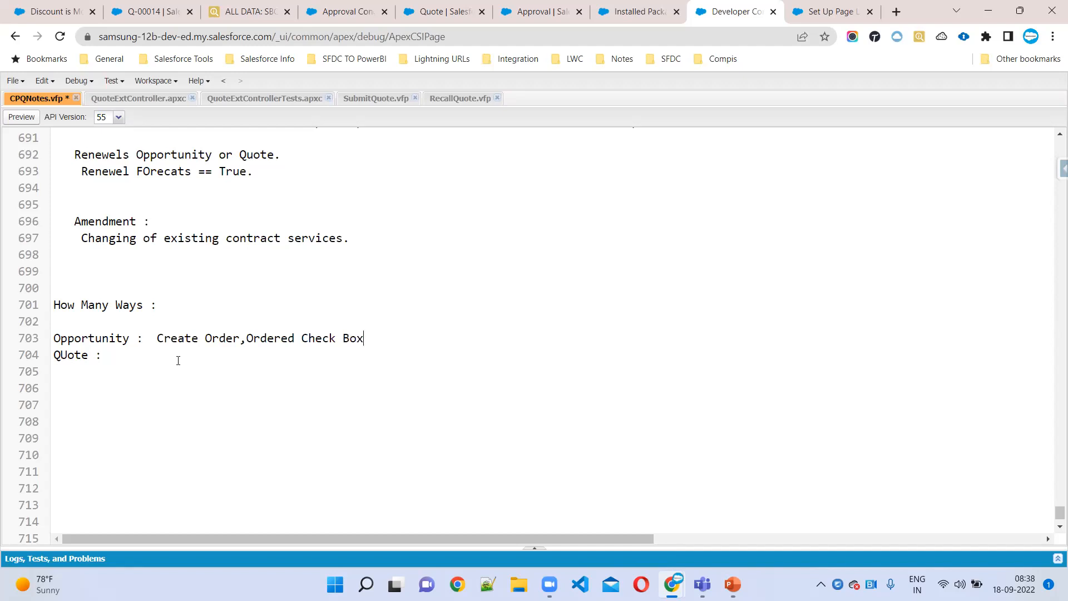
Copy "Create Order,Ordered Check Box" from the Opportunity line to the QUote line and save CPQNotes.vfp
drag(150, 338, 377, 341)
key(ctrl+c)
click(170, 355)
key(ctrl+v)
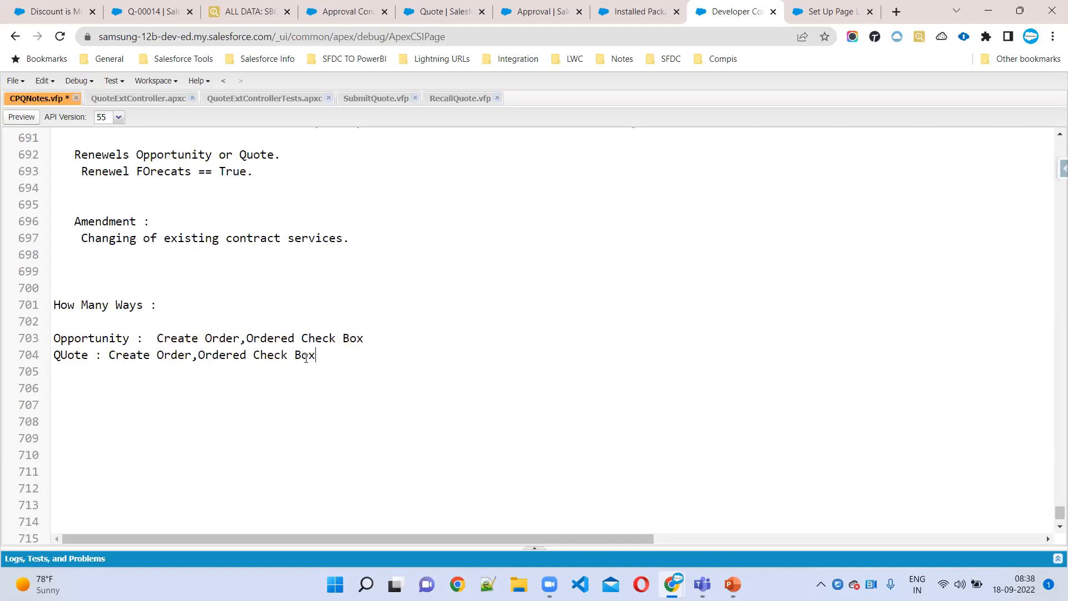
key(ctrl+s)
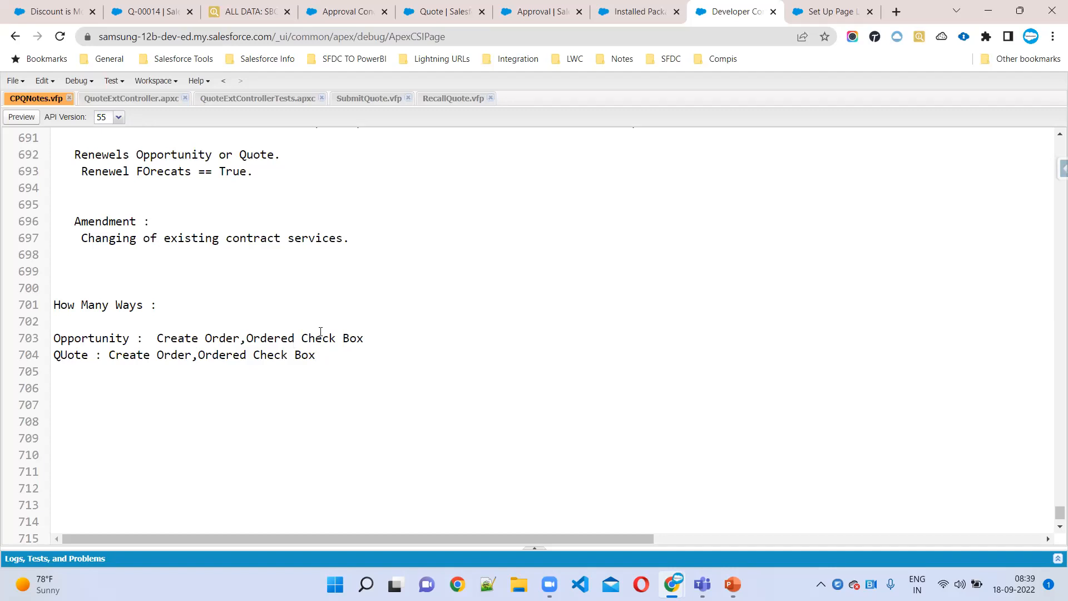
Highlight the How Many Ways notes and examine all actions available on quote Q-00014
drag(339, 357, 54, 305)
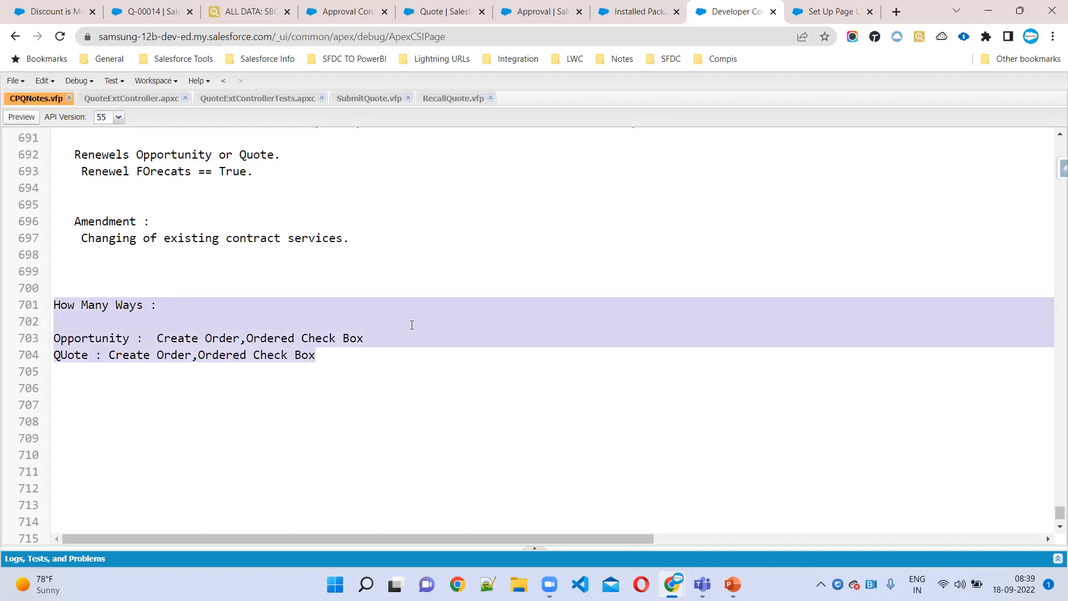
click(170, 7)
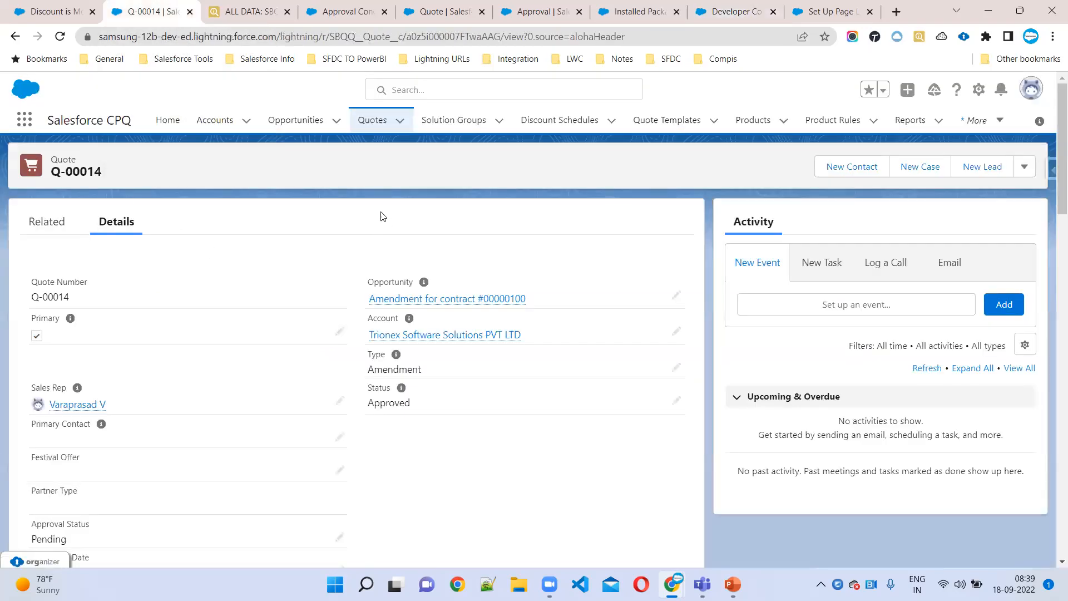
click(1025, 169)
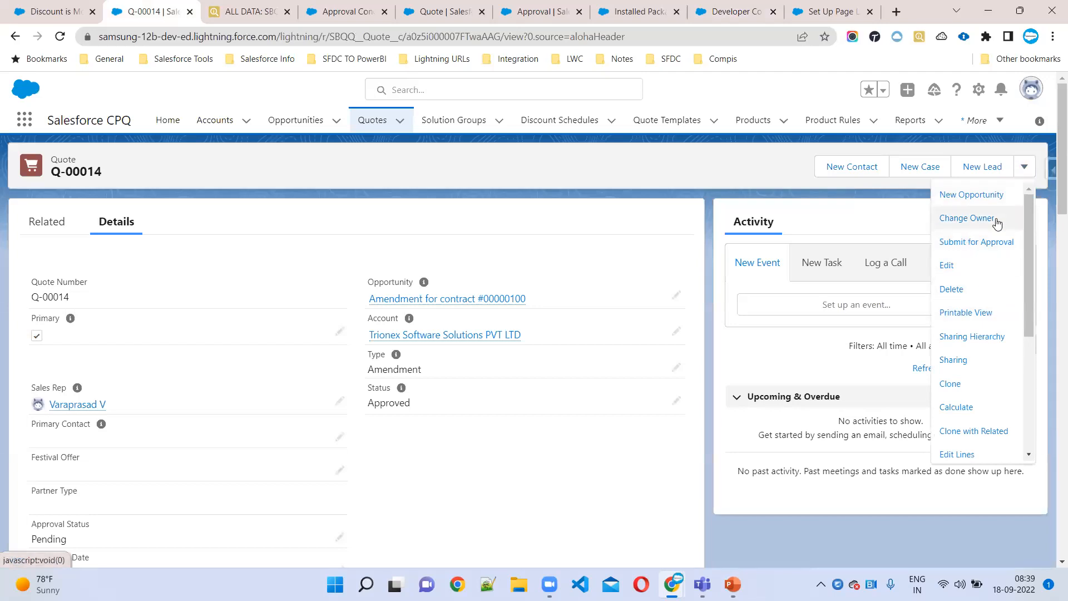
scroll(996, 371, down, 4)
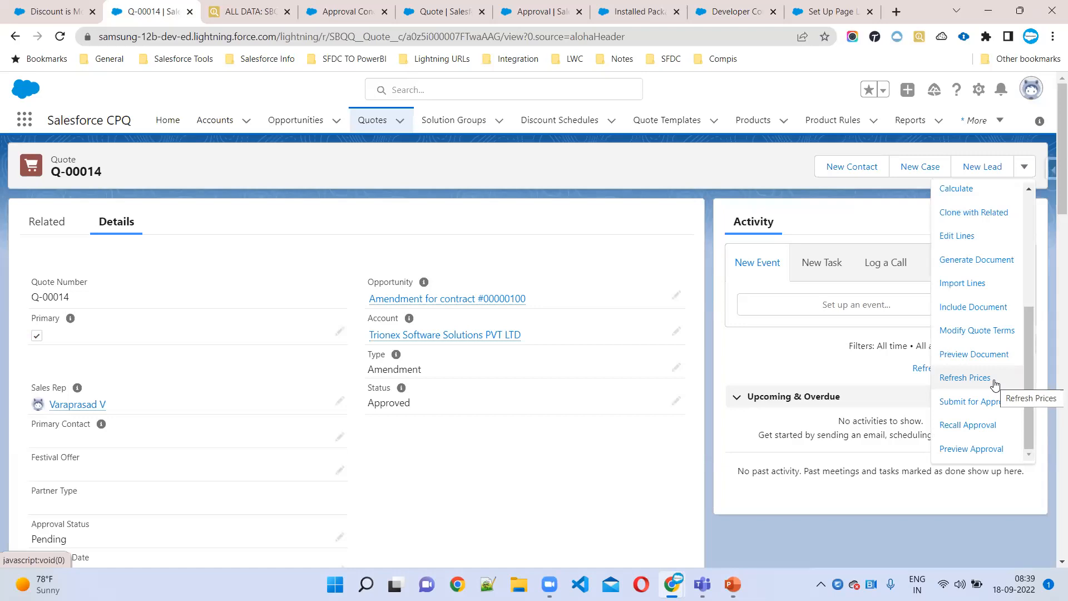
scroll(994, 384, up, 4)
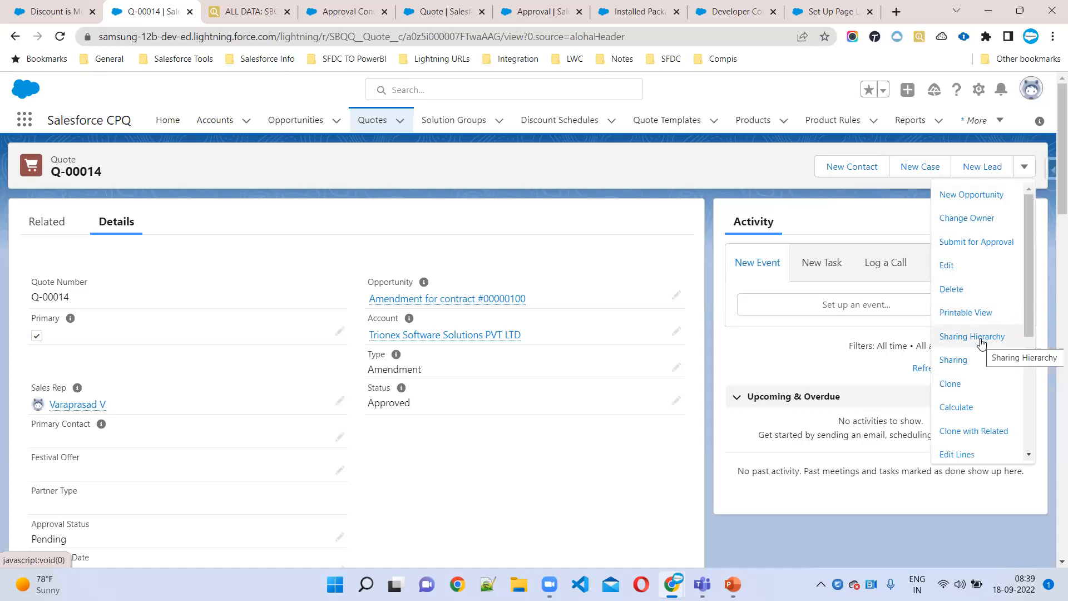
scroll(982, 344, down, 1)
scroll(982, 344, down, 3)
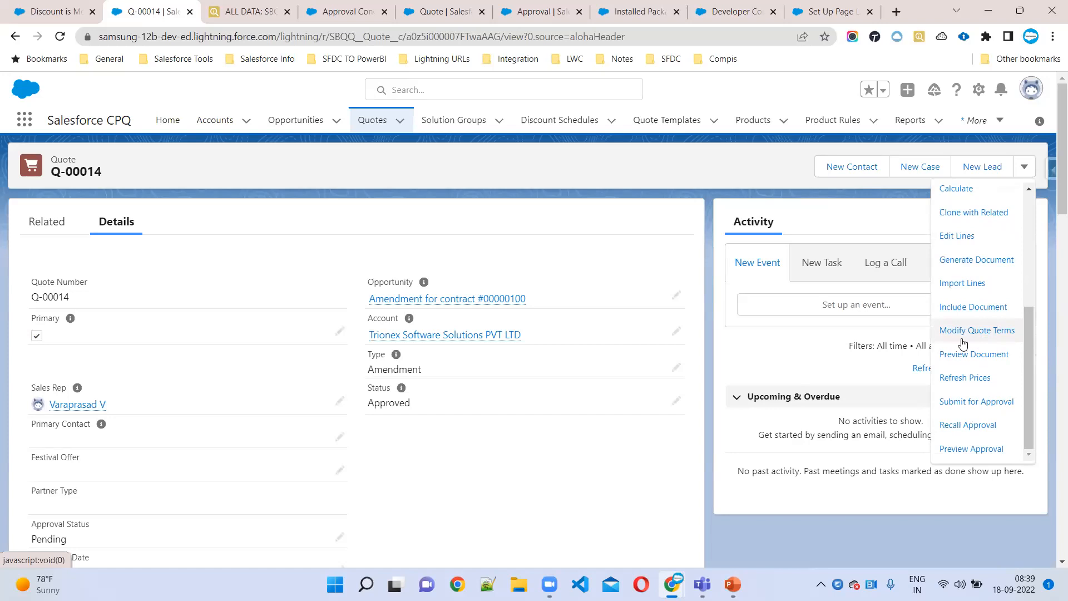
Open the Trionex Opp opportunity and examine its available record actions
click(277, 122)
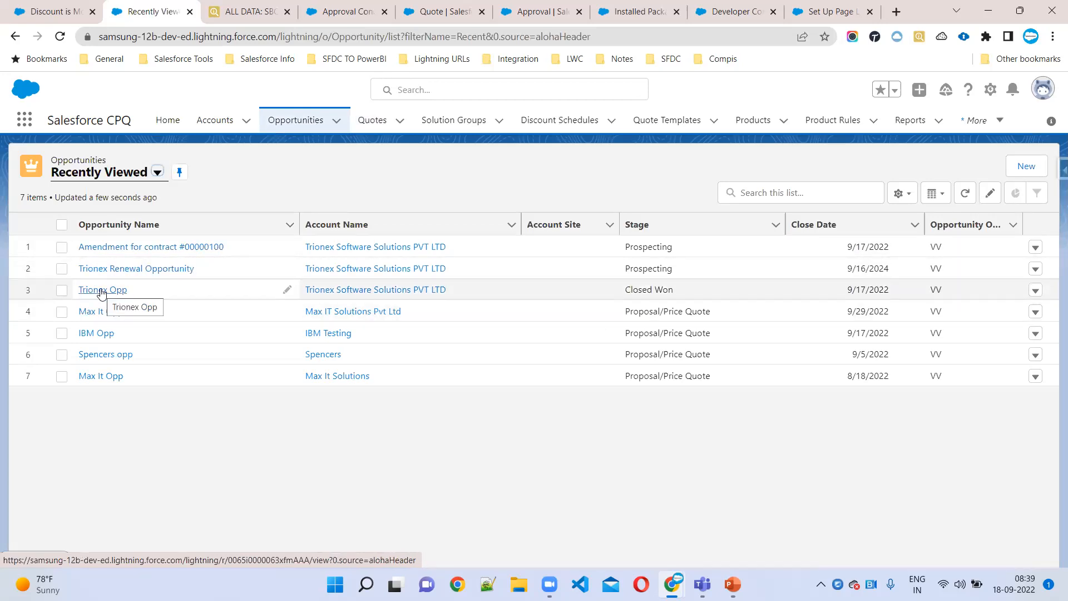
click(102, 291)
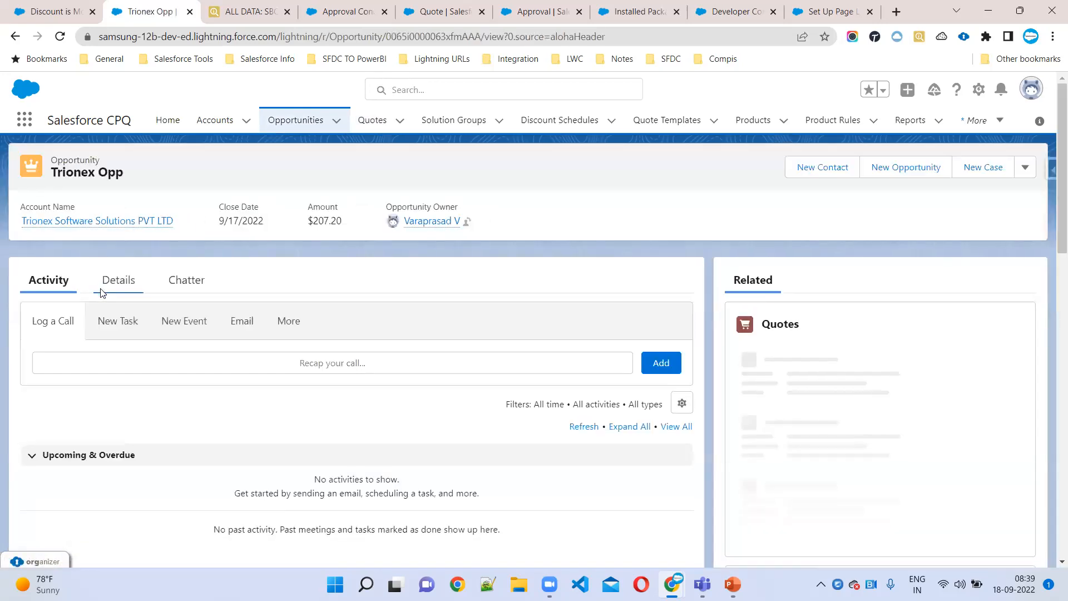
click(1028, 176)
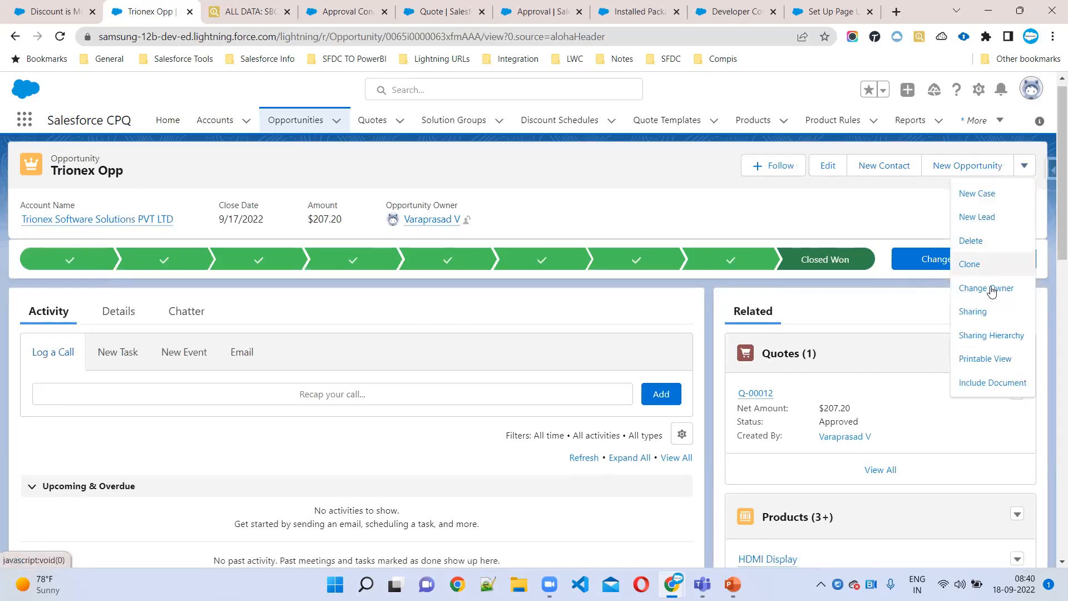
scroll(992, 291, down, 3)
scroll(992, 292, up, 3)
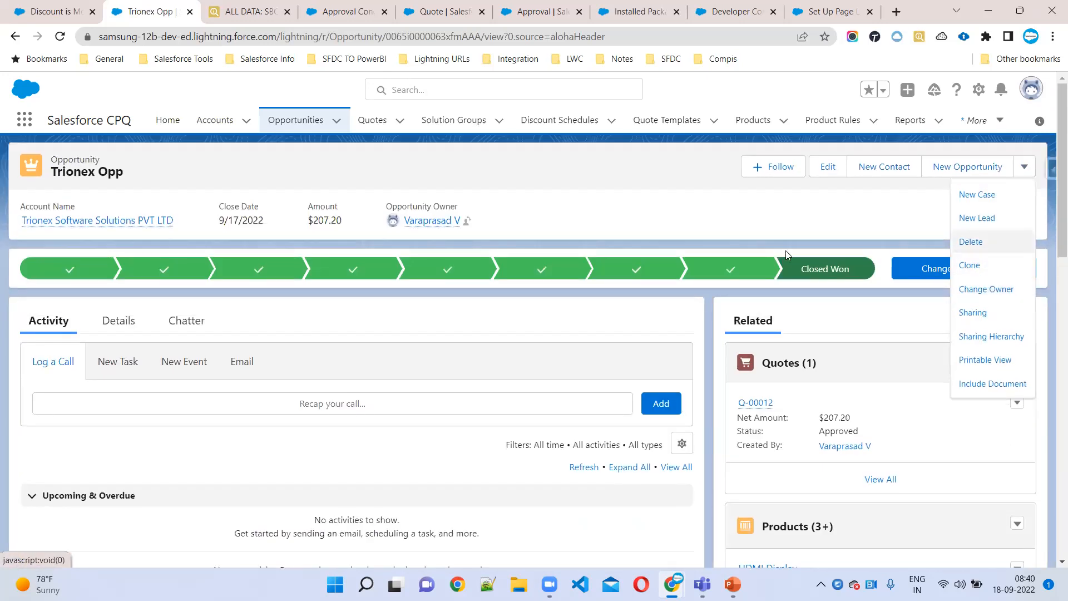
click(531, 200)
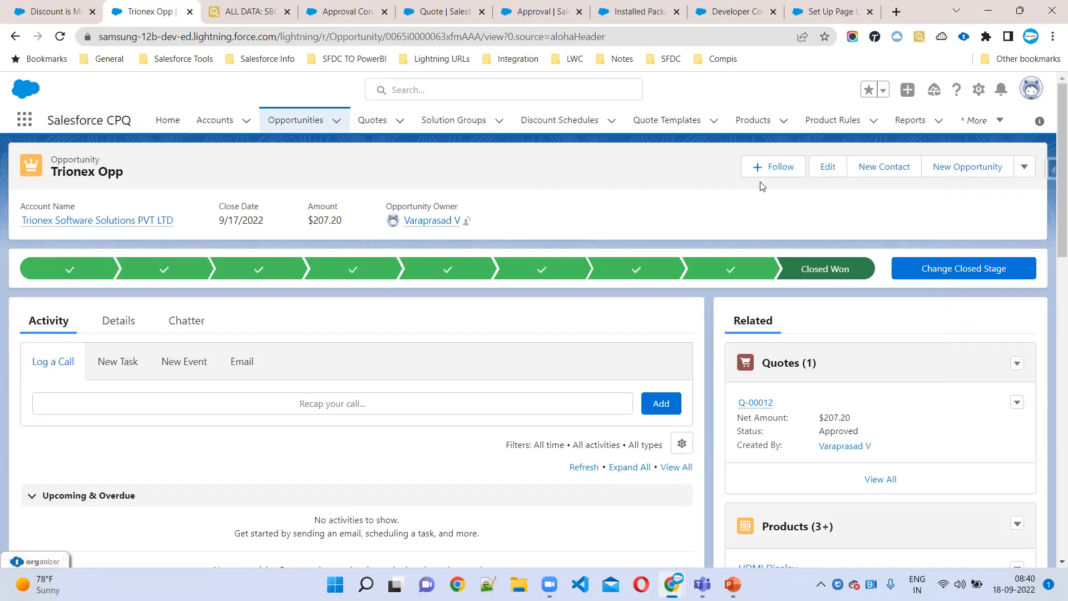
Reopen quote Q-00014 and open the Quote object's setup in Object Manager
click(372, 121)
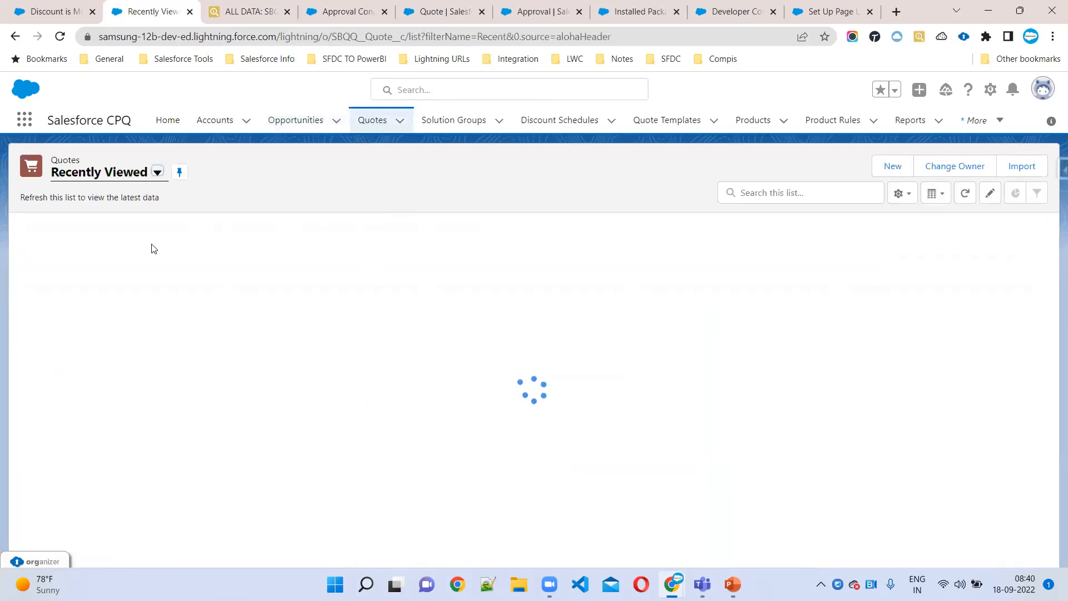
click(93, 247)
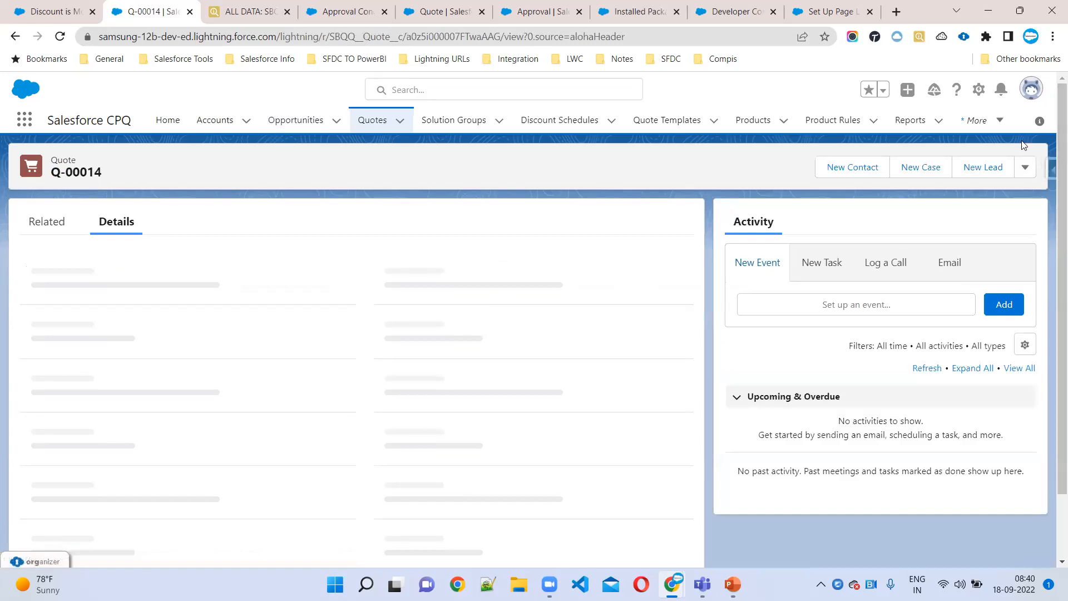
click(980, 90)
click(912, 272)
click(238, 5)
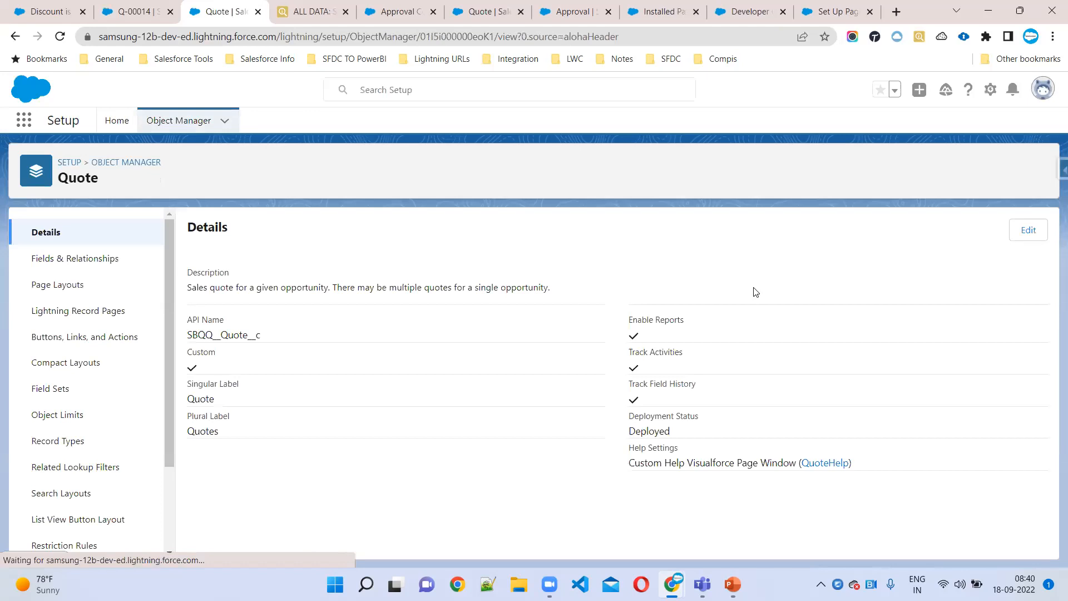
Add the Create Order action to the Salesforce Mobile and Lightning Experience Actions of the Quote Layout and save the page layout
click(50, 290)
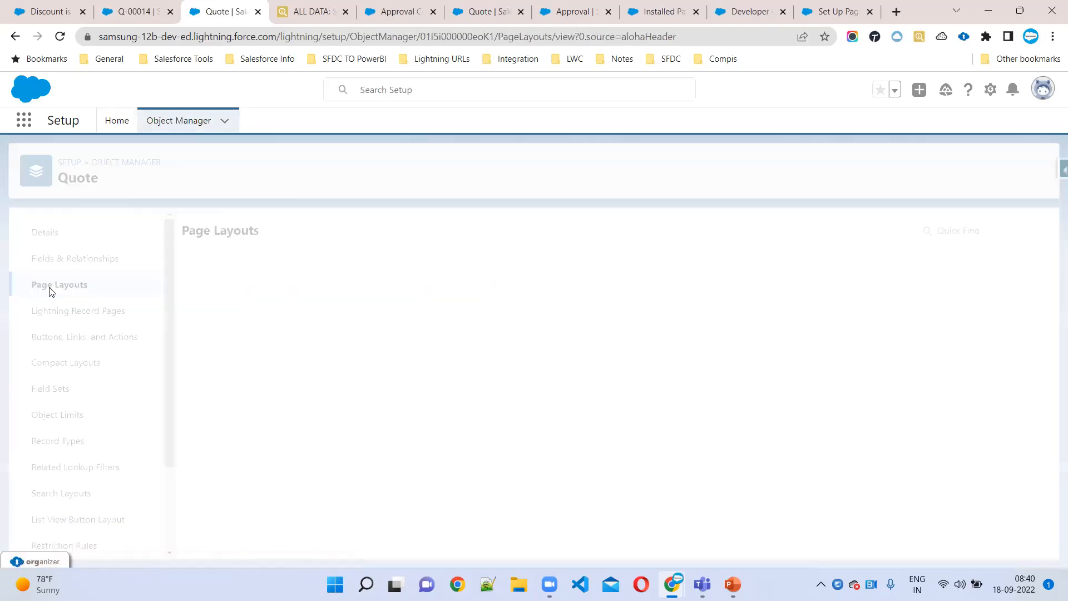
click(1042, 291)
click(1012, 323)
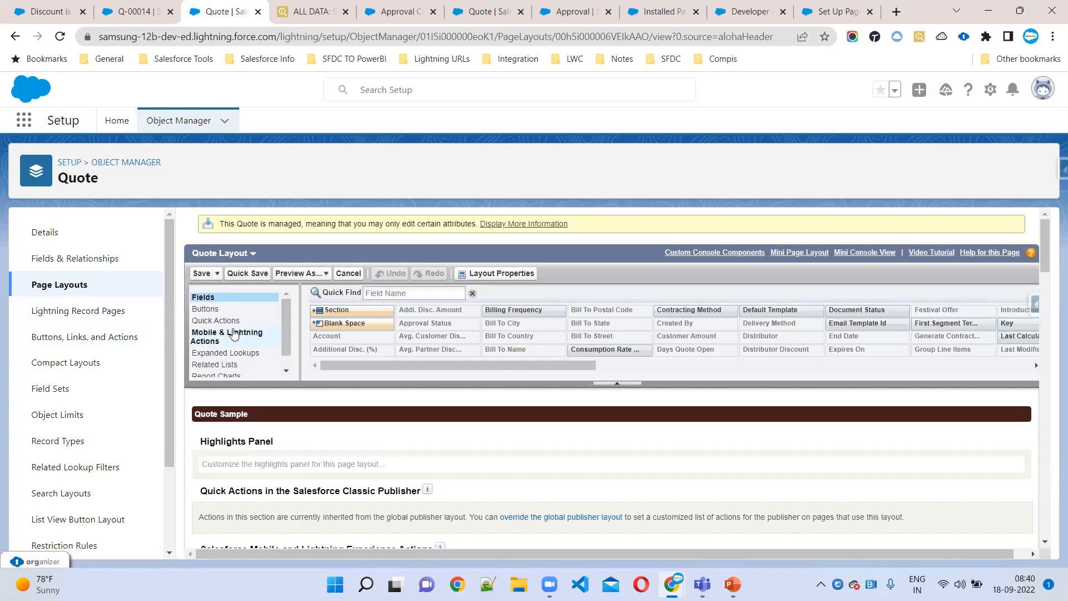
click(214, 309)
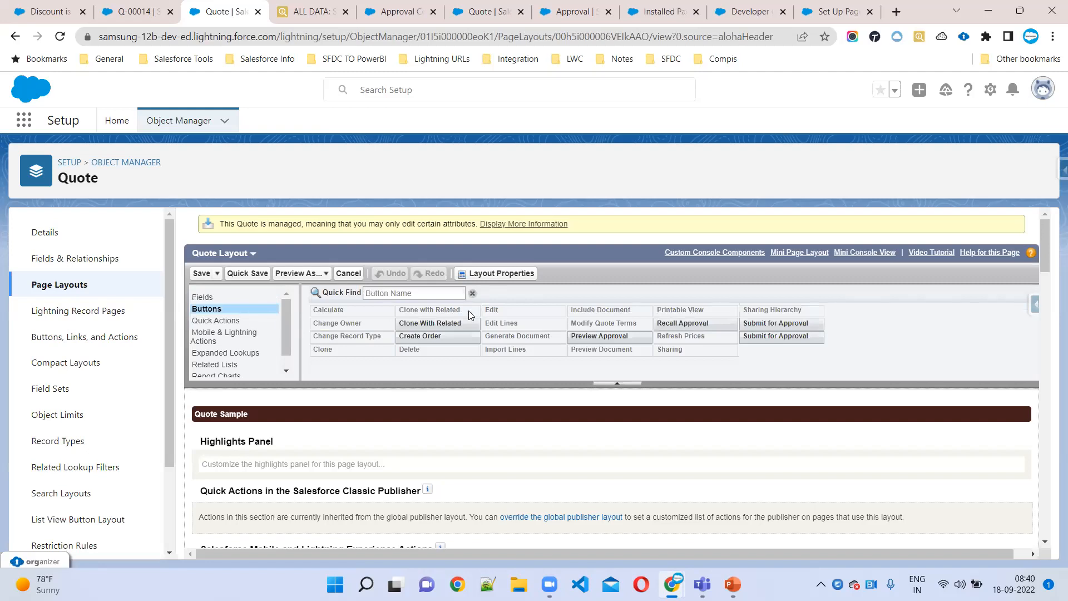
click(222, 337)
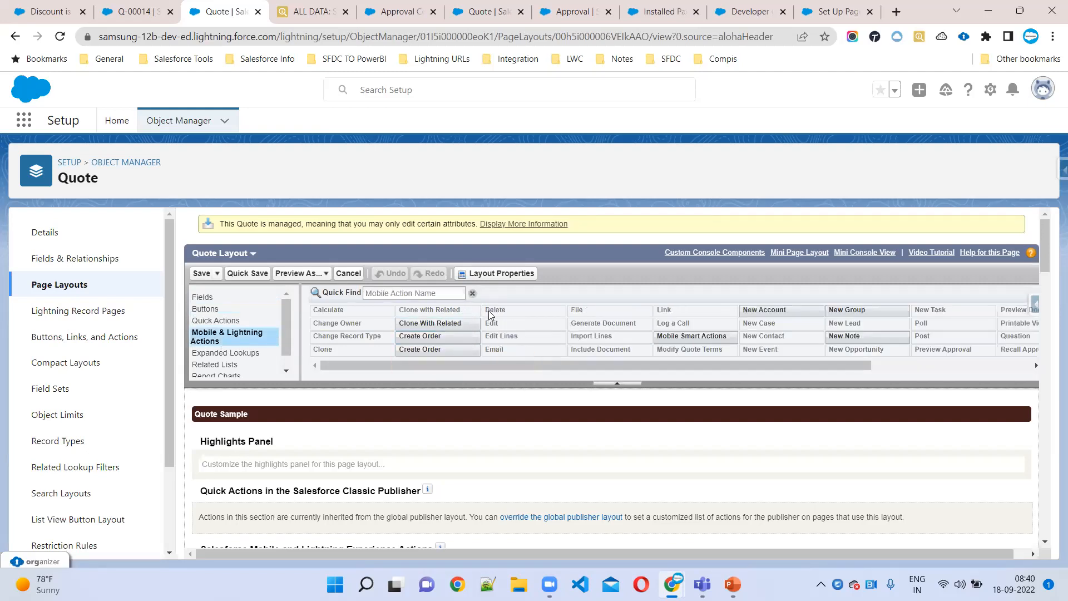
mouse_move(439, 351)
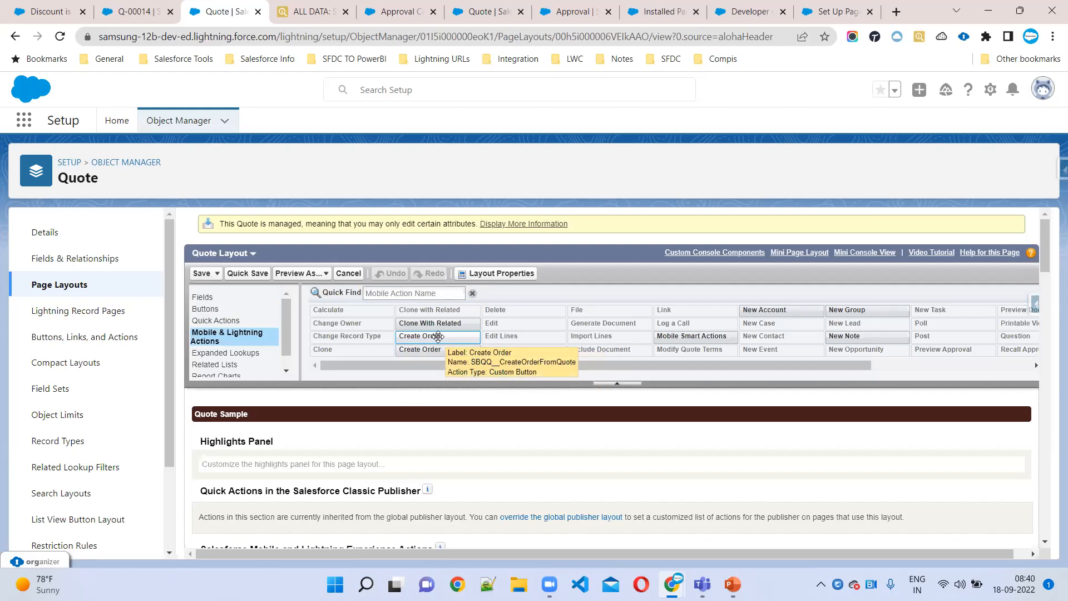
scroll(489, 414, down, 3)
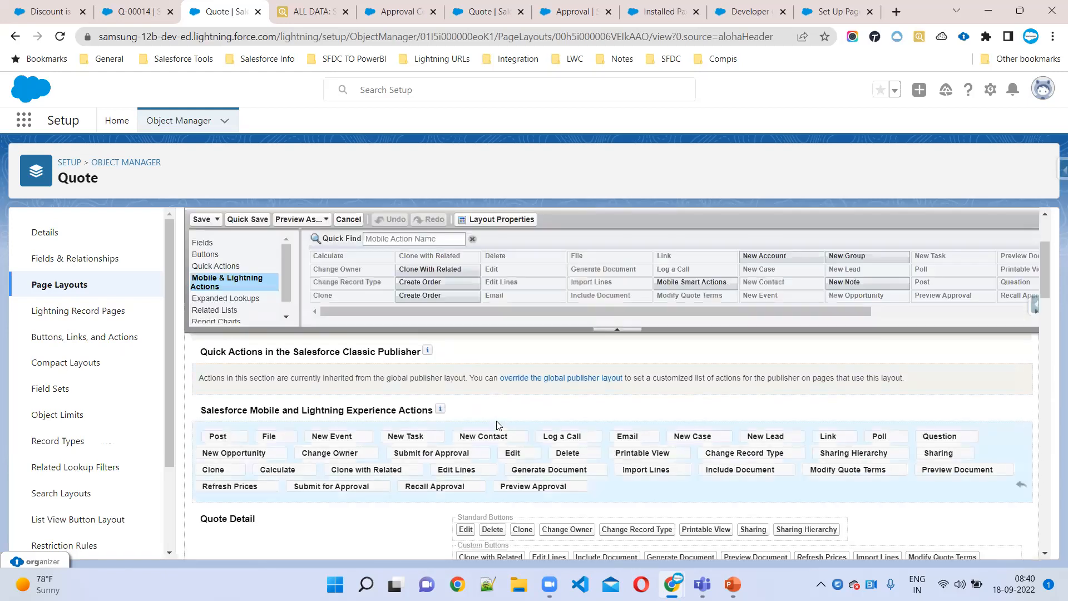
drag(429, 295, 612, 481)
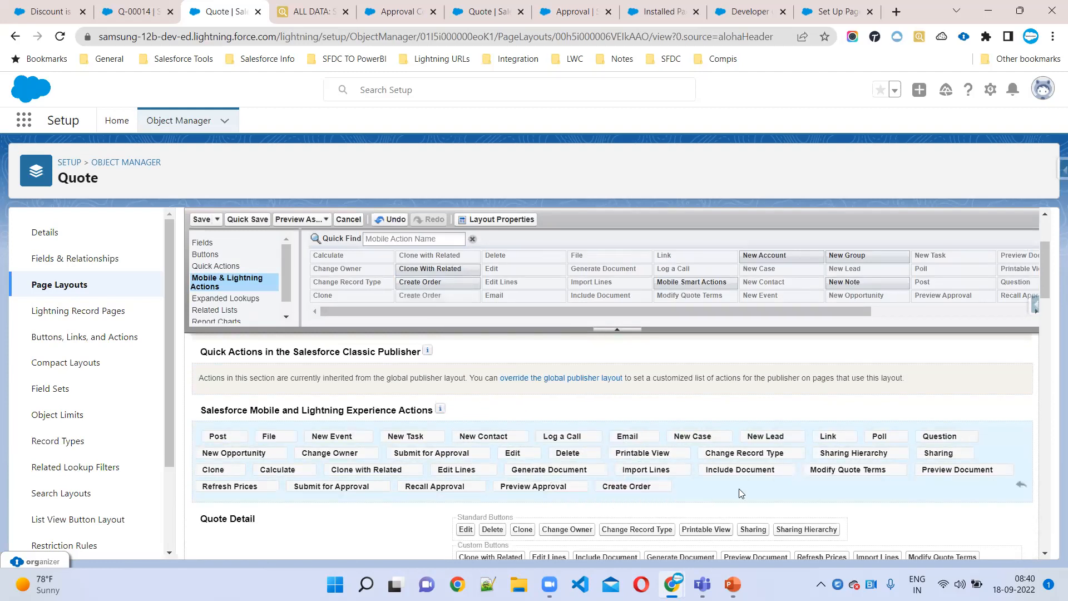
click(198, 220)
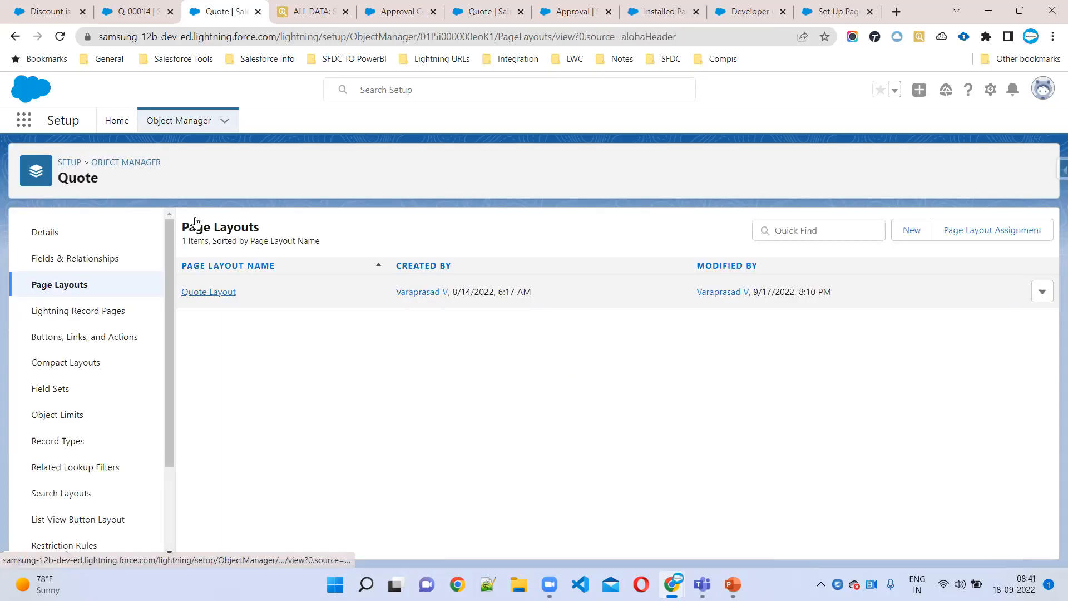
Start a new order from quote Q-00014 using its Create Order action
click(131, 15)
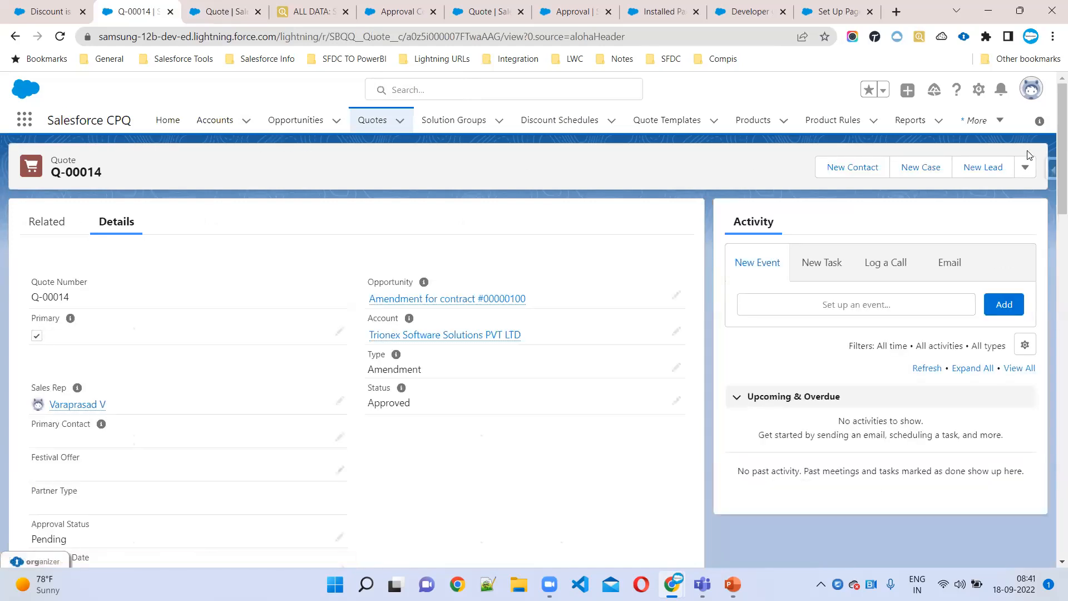
click(1026, 169)
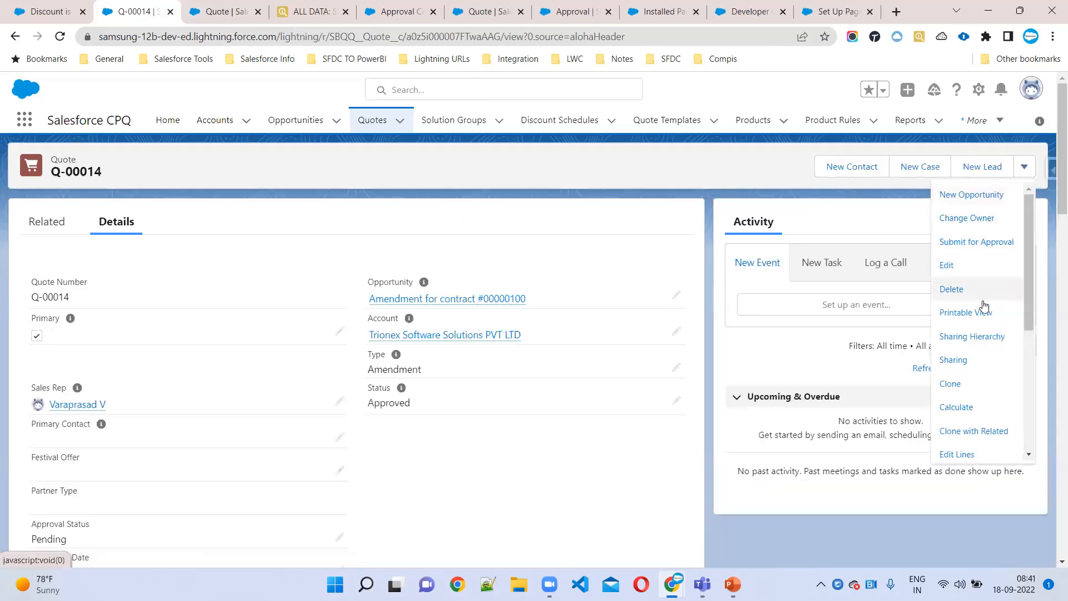
scroll(1001, 389, down, 4)
click(970, 448)
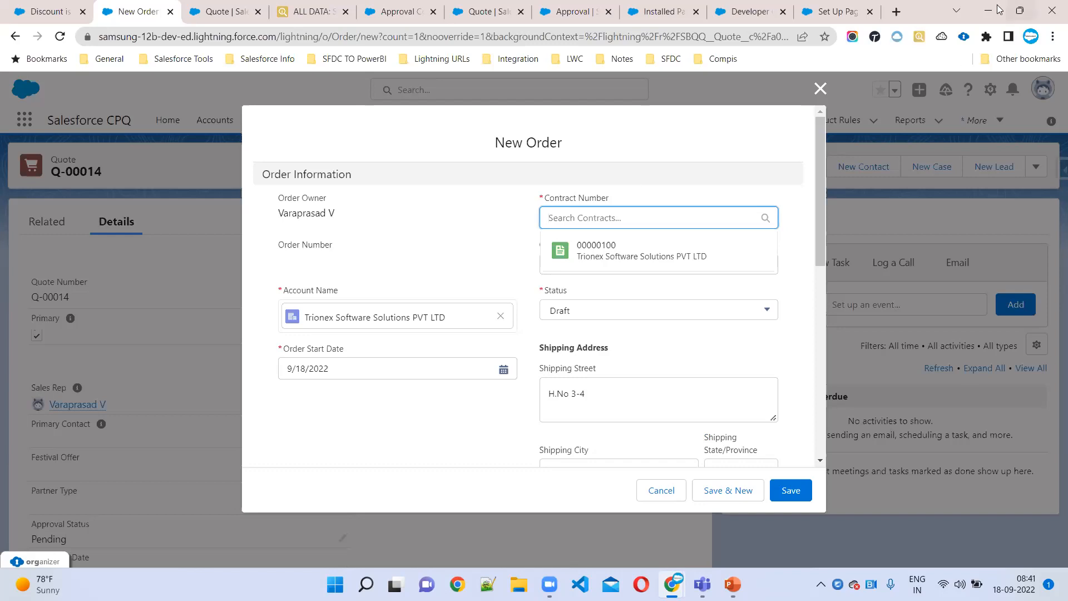
Open the Order settings in the configuration of the installed Salesforce CPQ package, keeping the new order form open
click(45, 12)
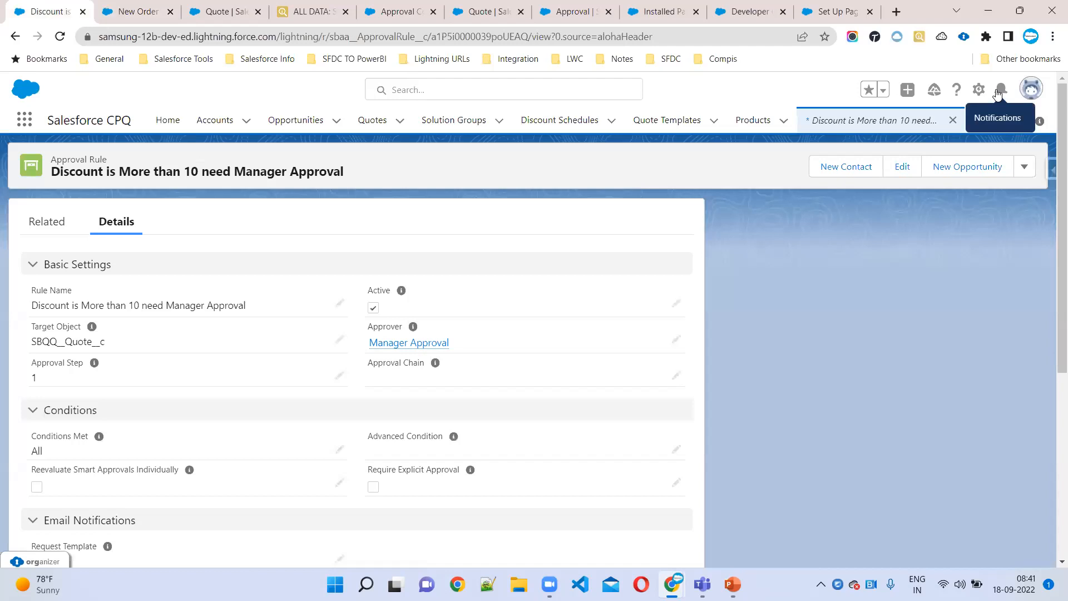
click(978, 90)
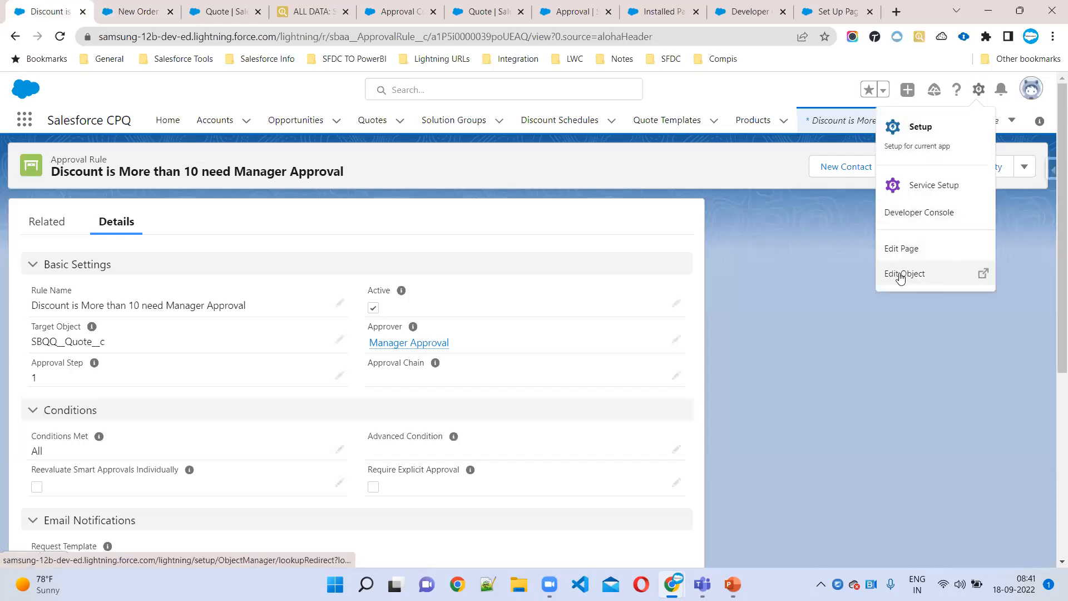
click(918, 129)
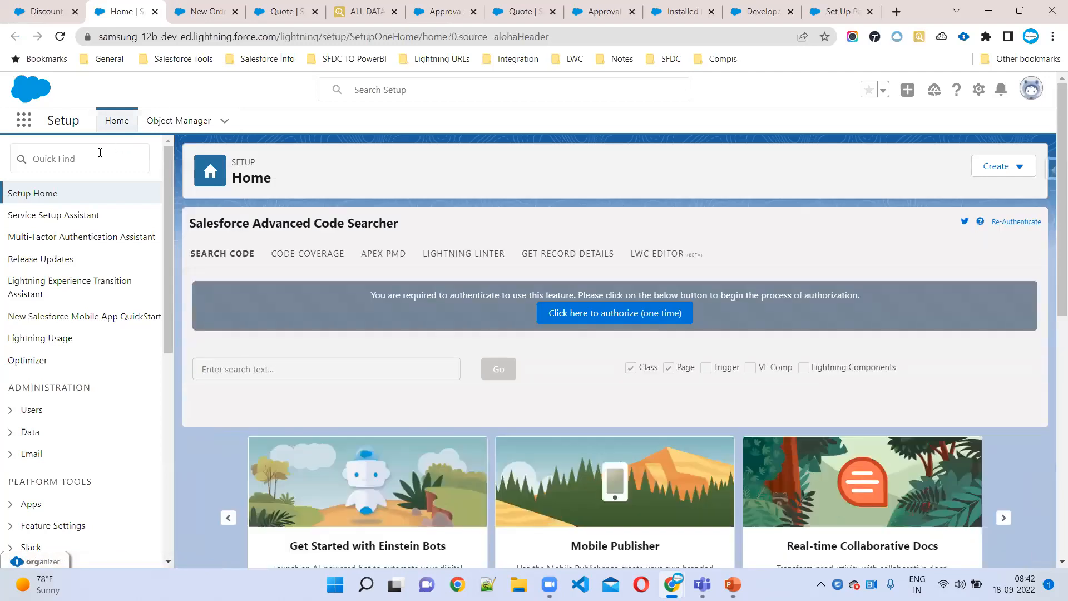
click(100, 152)
text(in)
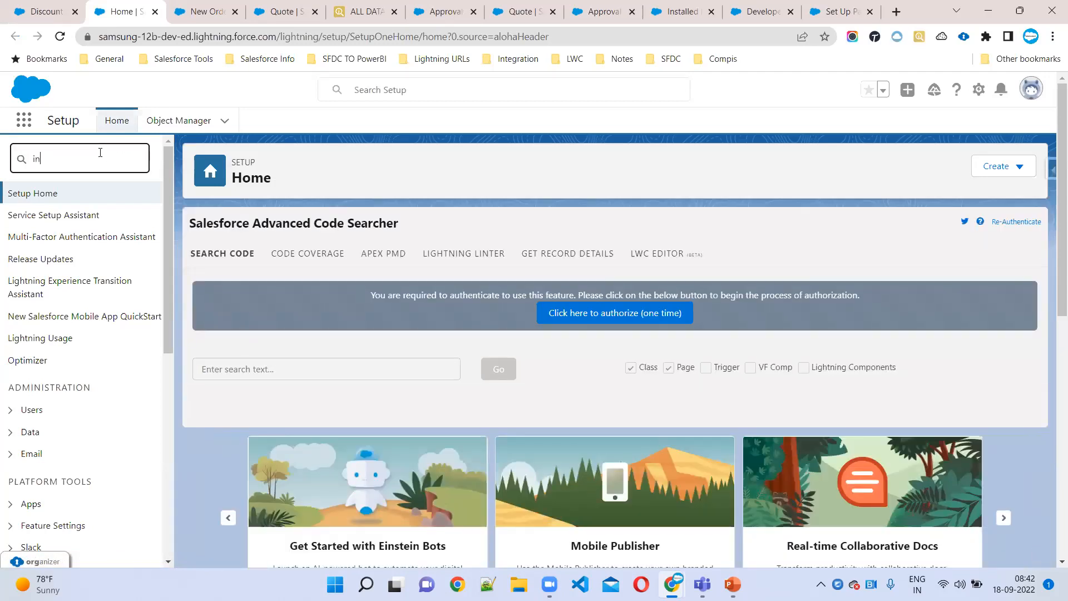
text(stall)
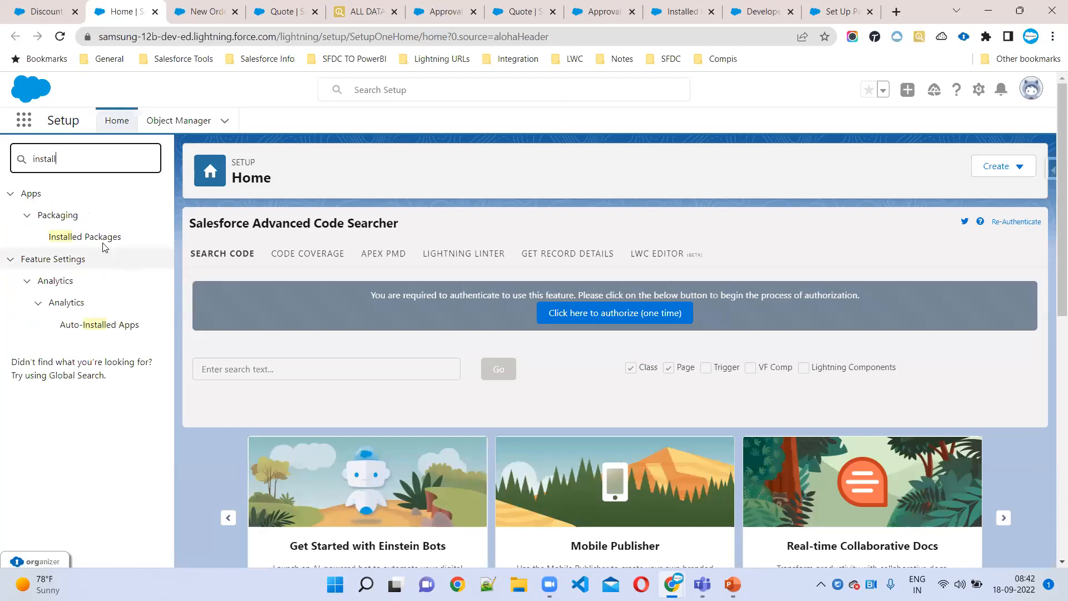
click(103, 248)
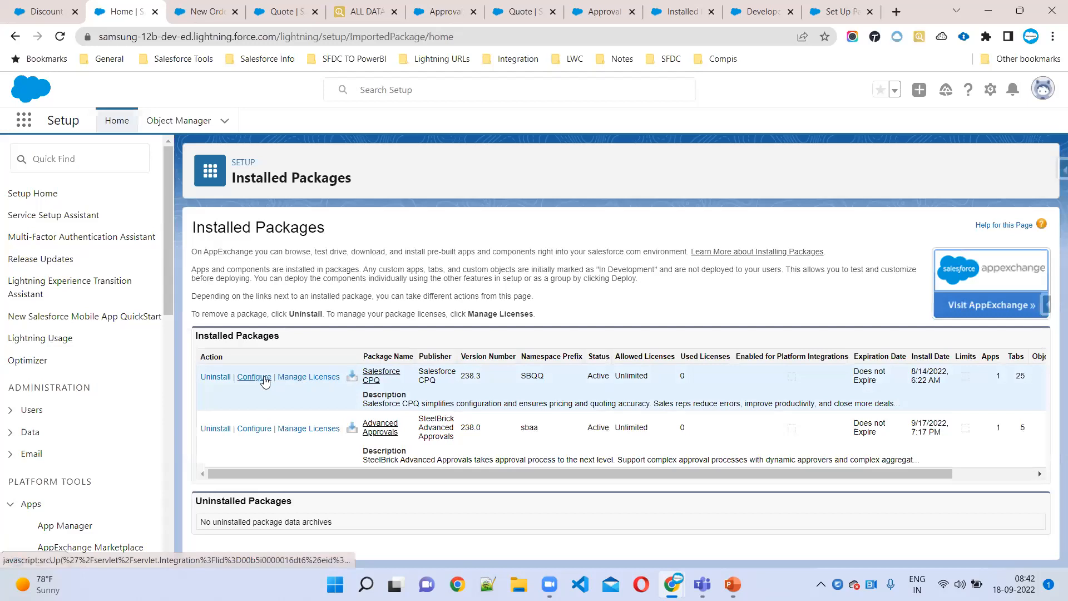
click(265, 378)
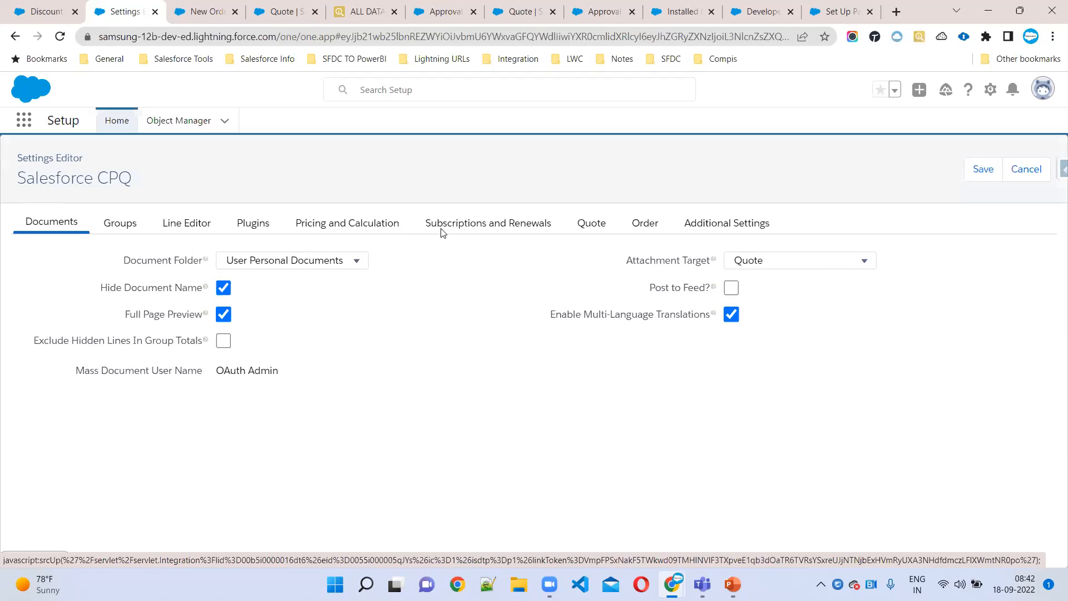
click(654, 222)
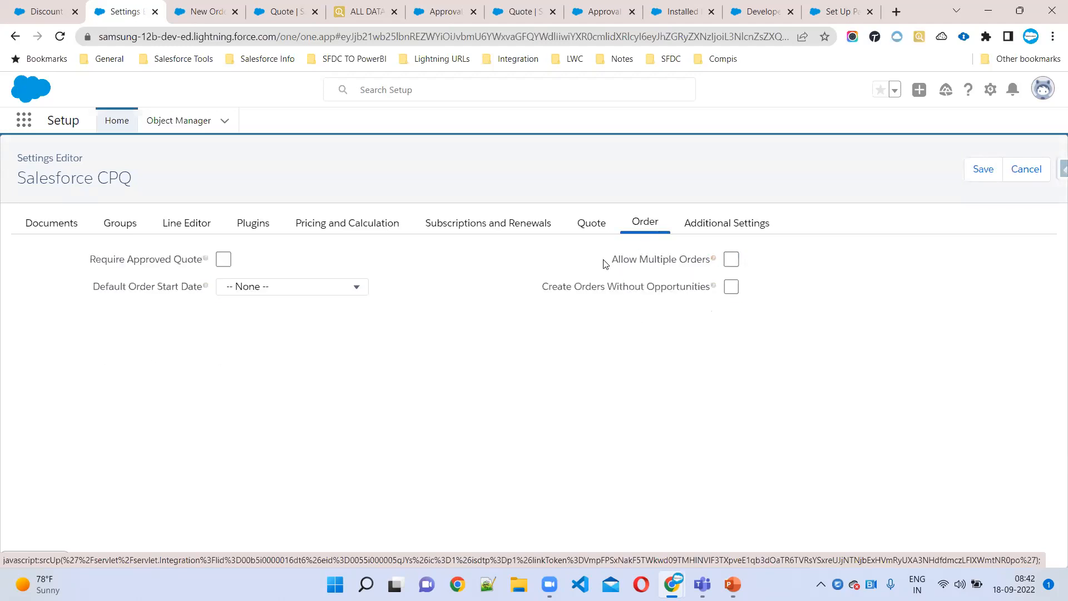
Enable Require Approved Quote and set Default Order Start Date to Quote Start Date
drag(90, 259, 223, 259)
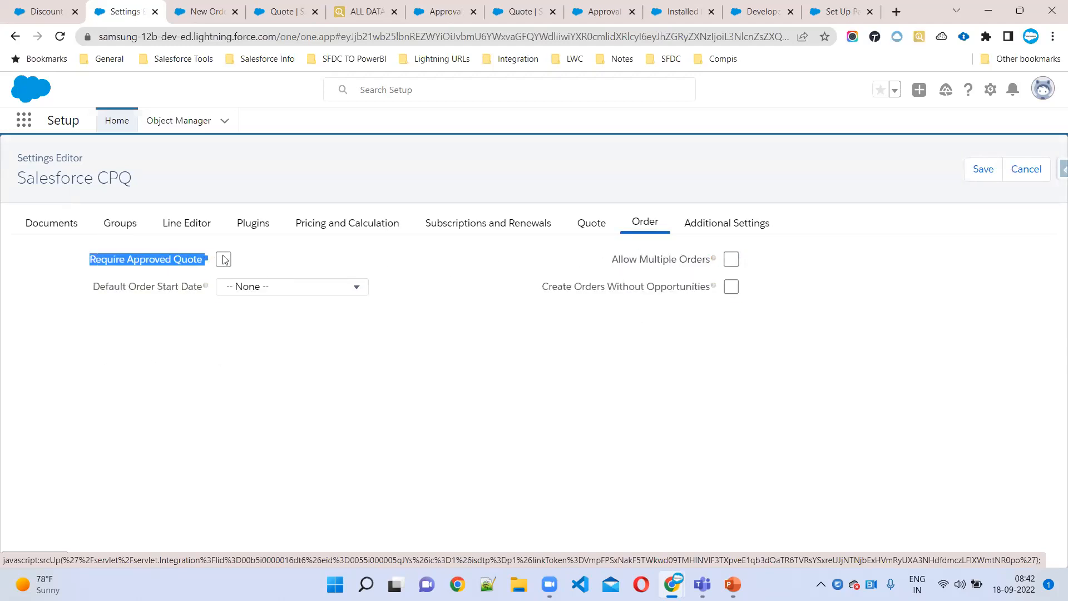
click(223, 259)
drag(89, 286, 245, 288)
click(257, 290)
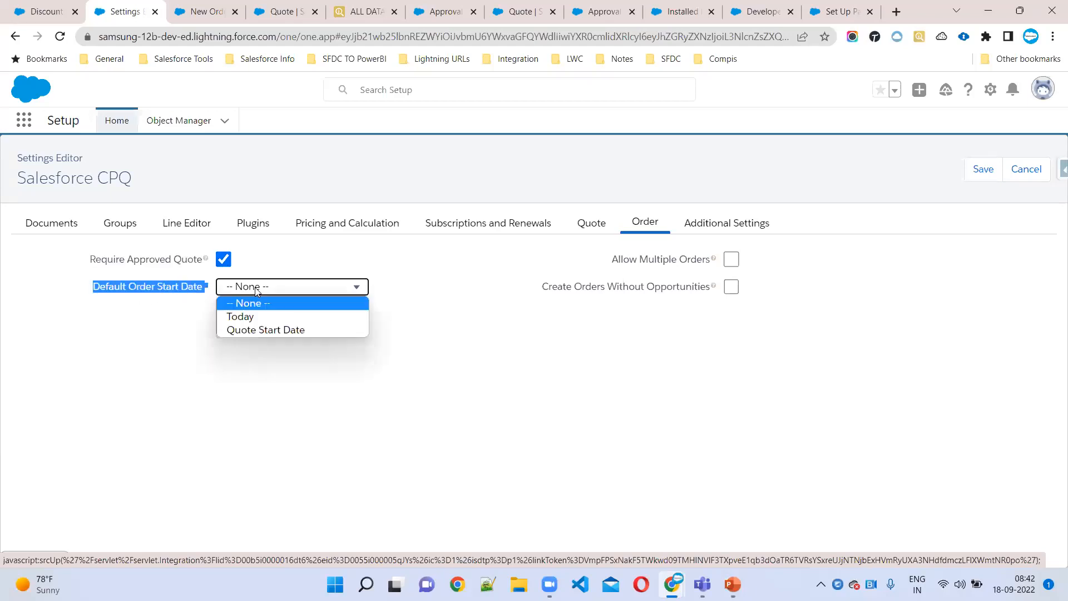
click(255, 329)
Enable Allow Multiple Orders and Create Orders Without Opportunities, clear Require Approved Quote, and save the CPQ settings
drag(606, 265, 856, 264)
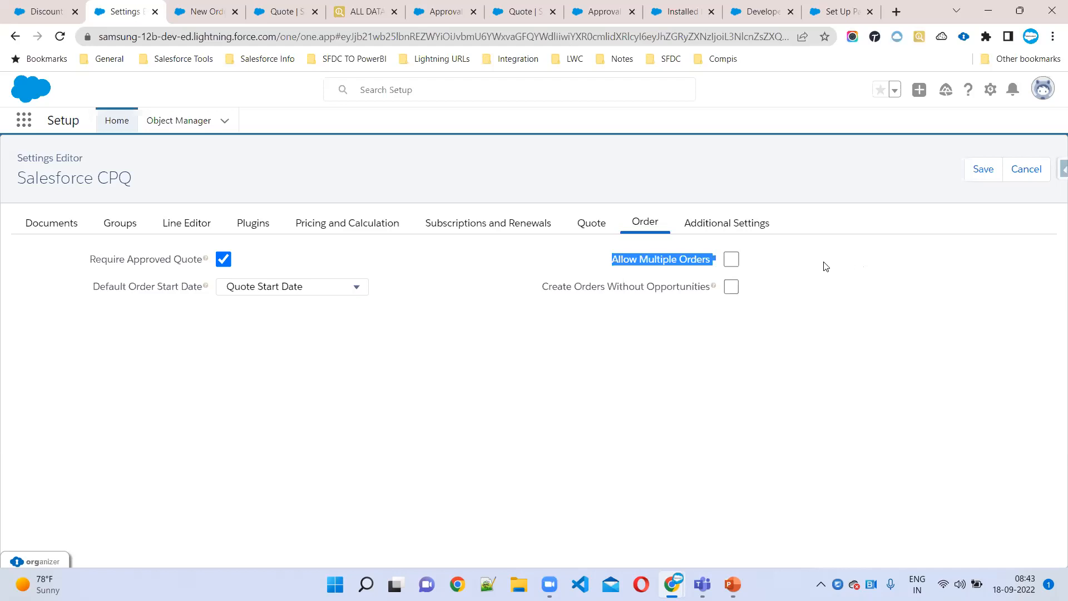
drag(585, 257, 746, 257)
click(731, 259)
click(735, 259)
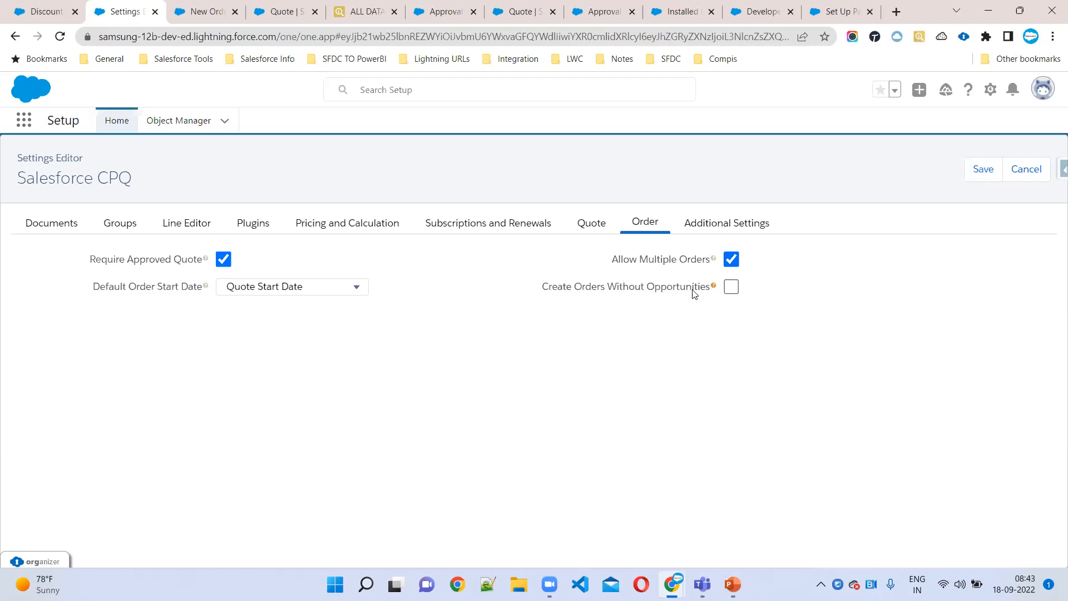
click(733, 289)
click(226, 259)
click(981, 174)
click(984, 173)
Complete the new order for quote Q-00014 with the Trionex Software Solutions PVT LTD contract and order type Amendment, and save it
click(276, 12)
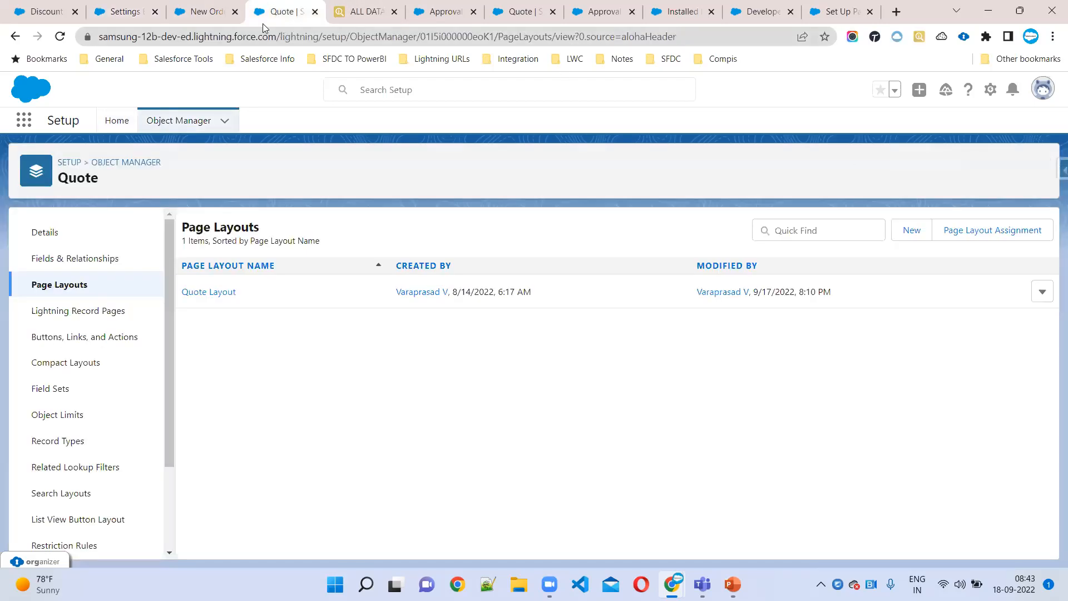
click(207, 12)
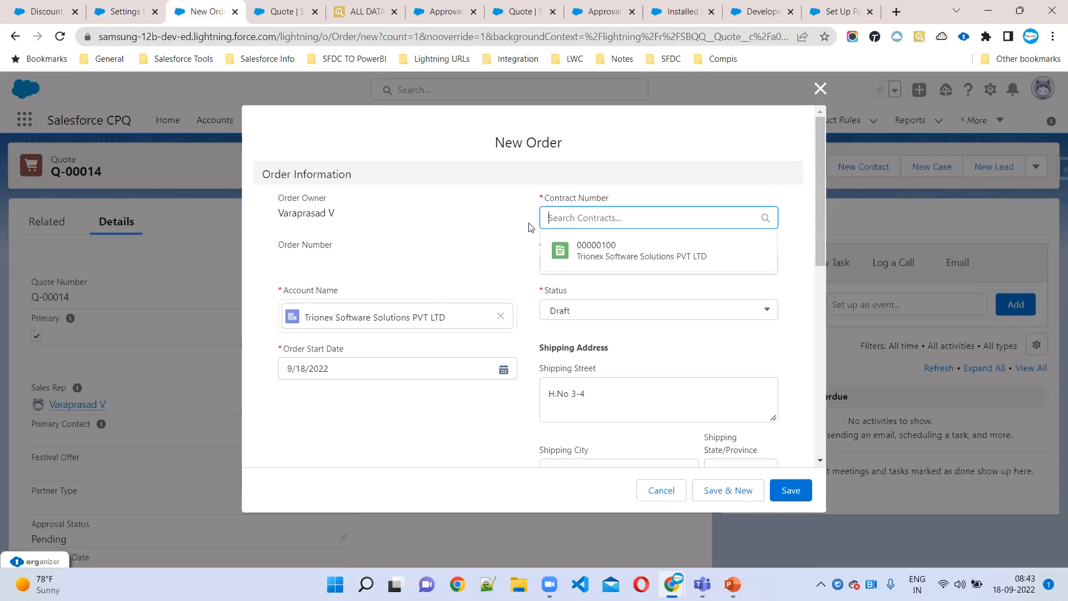
click(588, 251)
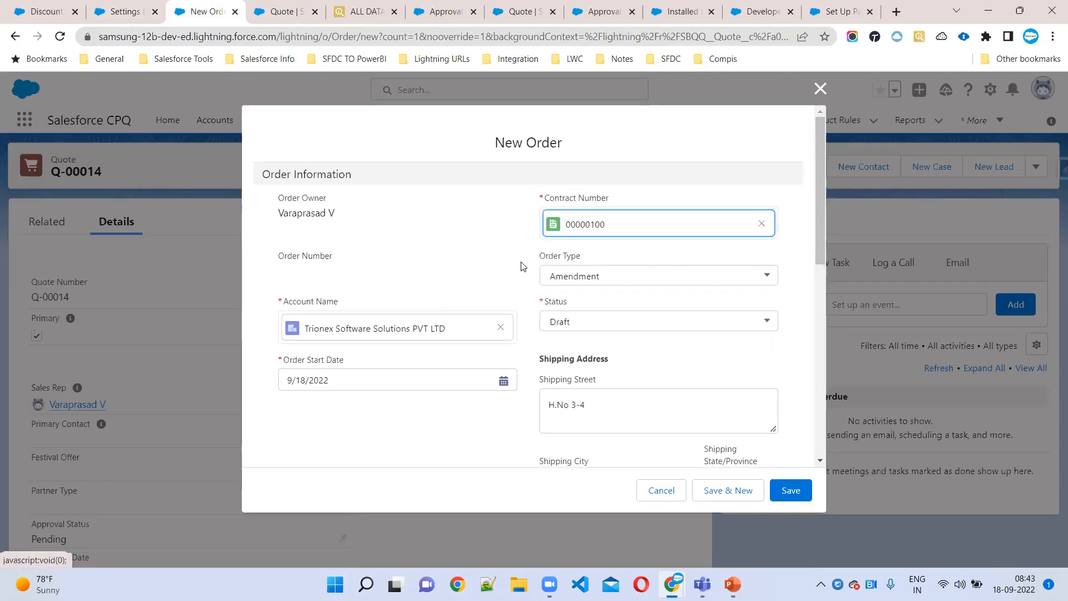
click(607, 283)
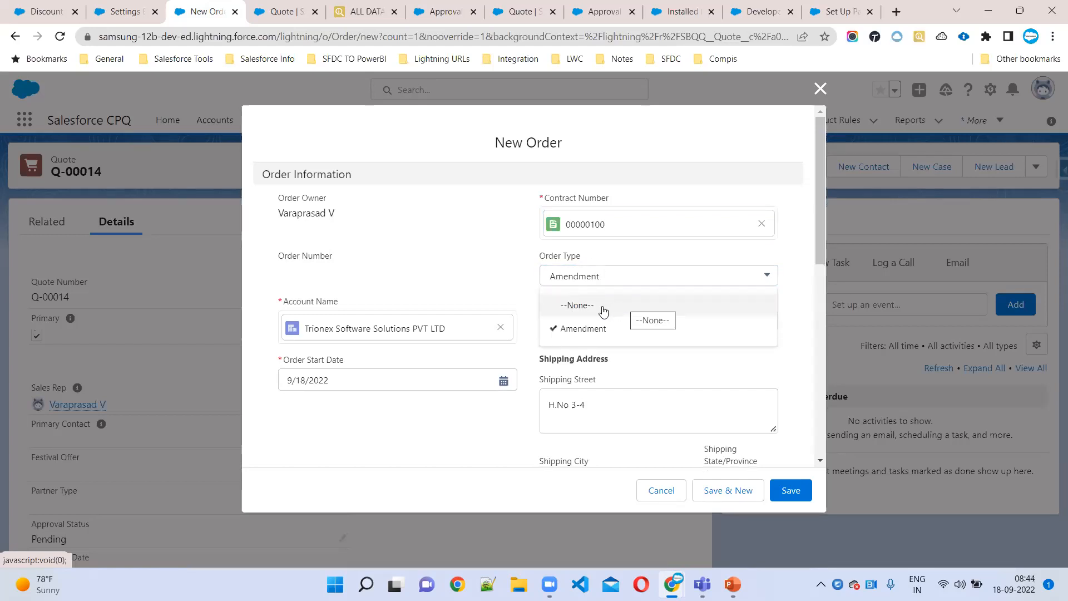
click(603, 309)
click(584, 327)
click(453, 298)
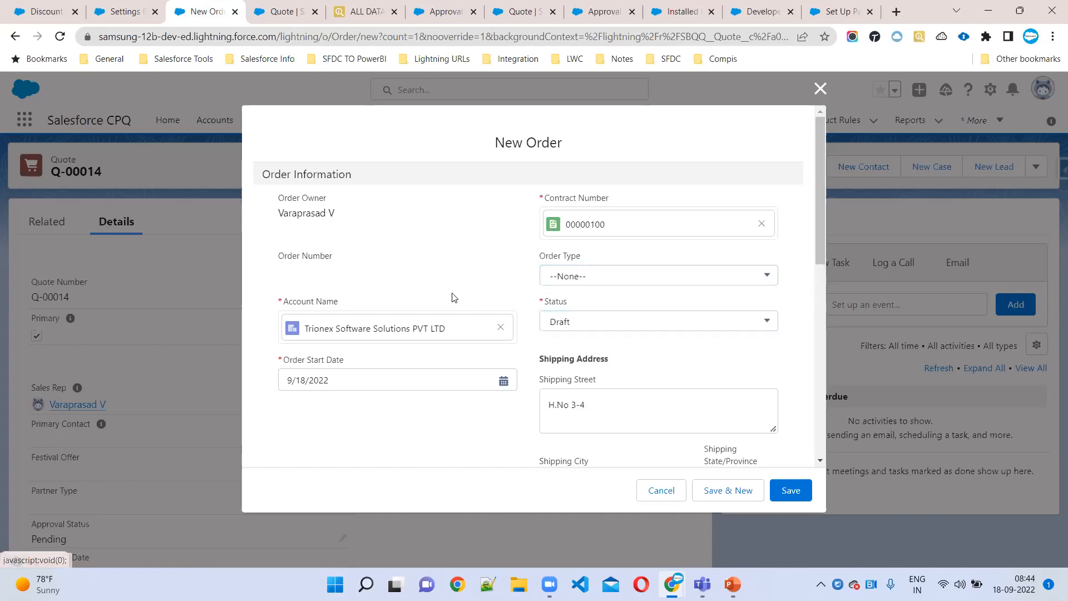
scroll(453, 303, down, 3)
scroll(428, 391, down, 1)
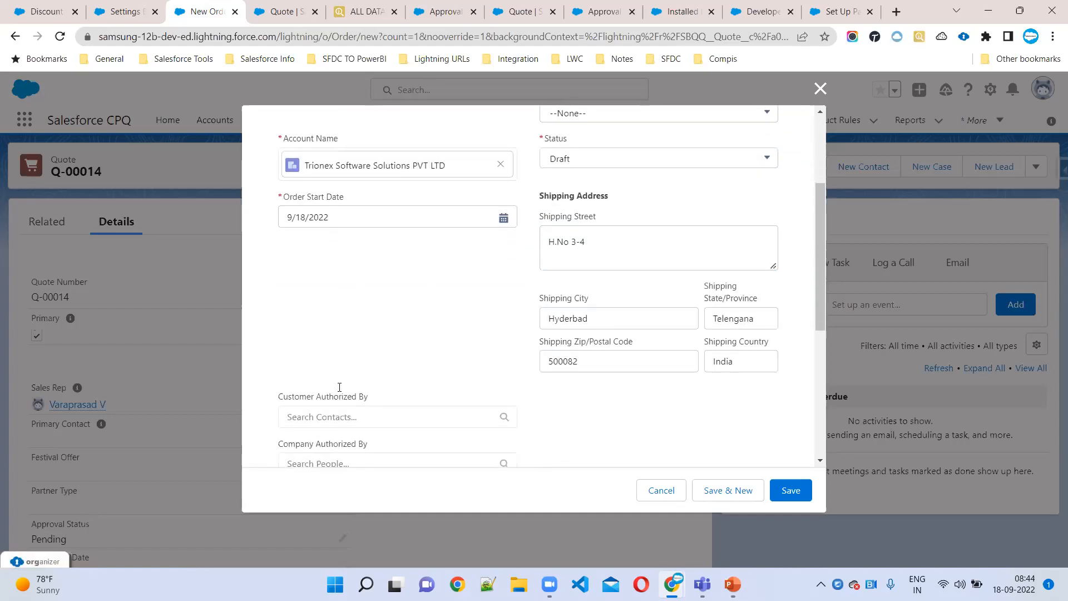
scroll(339, 387, down, 6)
click(776, 492)
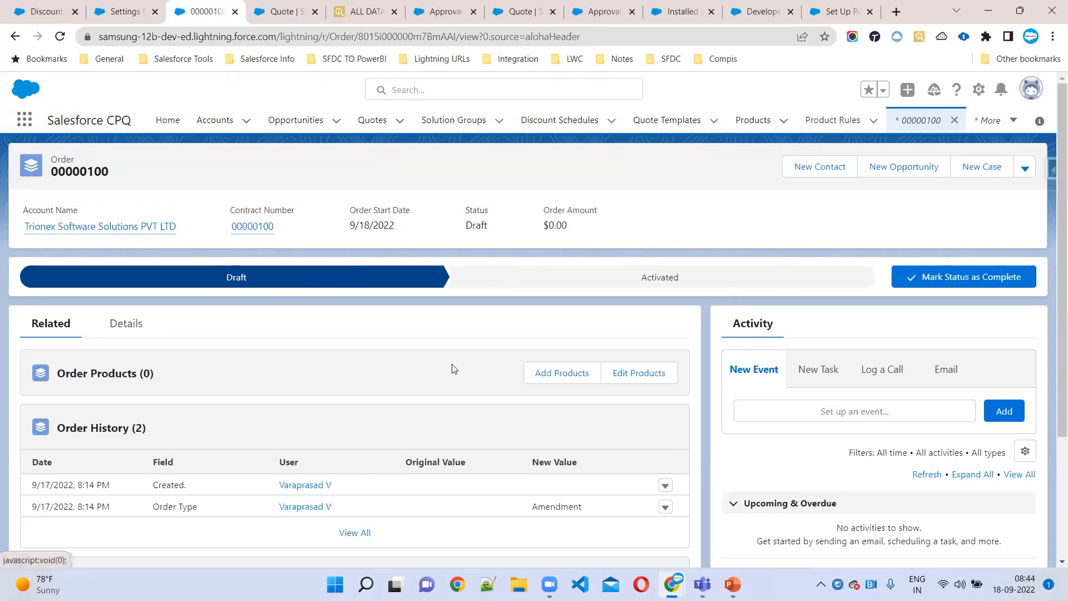
Examine the new order's product selection list and product editing table without changing them, and open the order's details
click(560, 374)
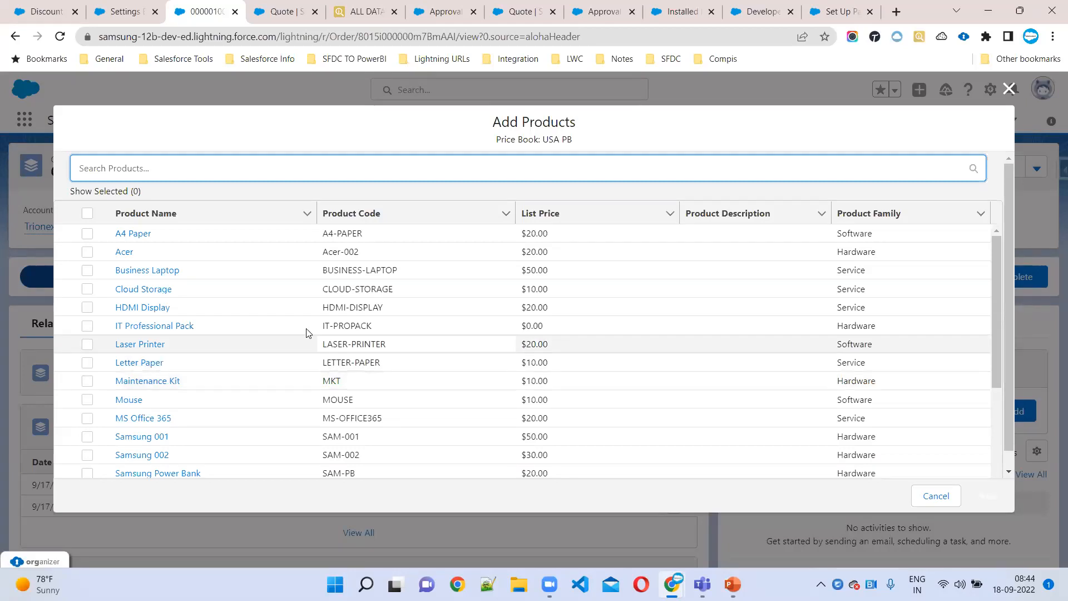
scroll(273, 342, down, 4)
click(1009, 89)
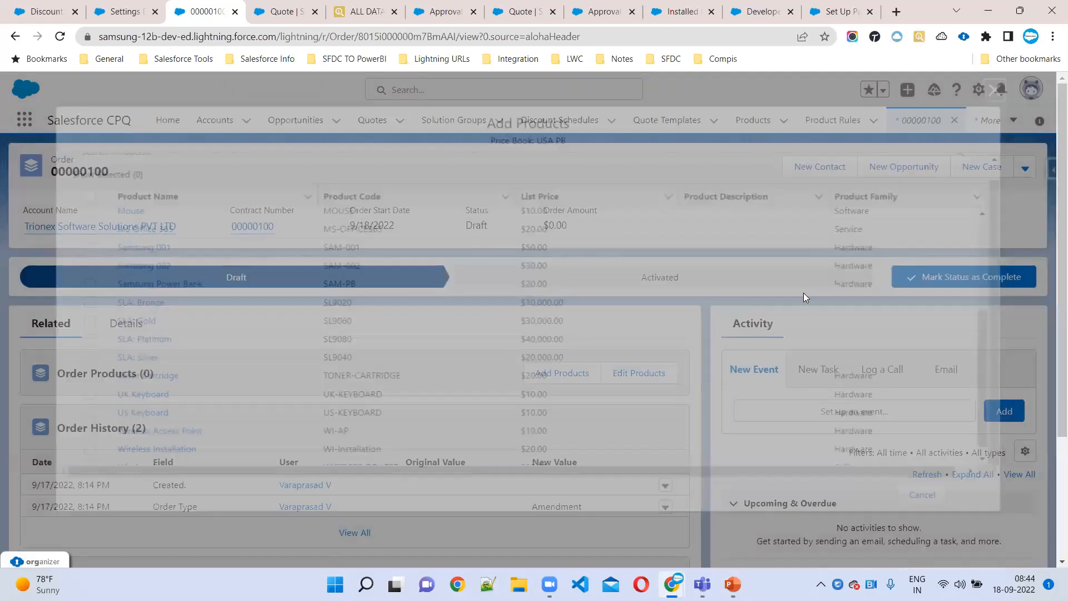
click(649, 370)
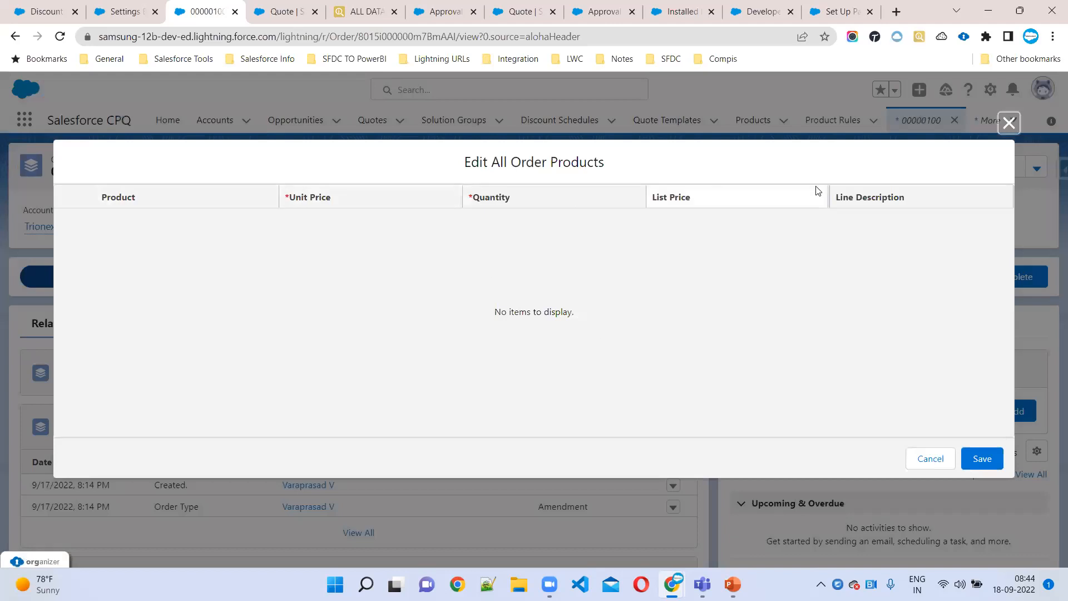
click(997, 123)
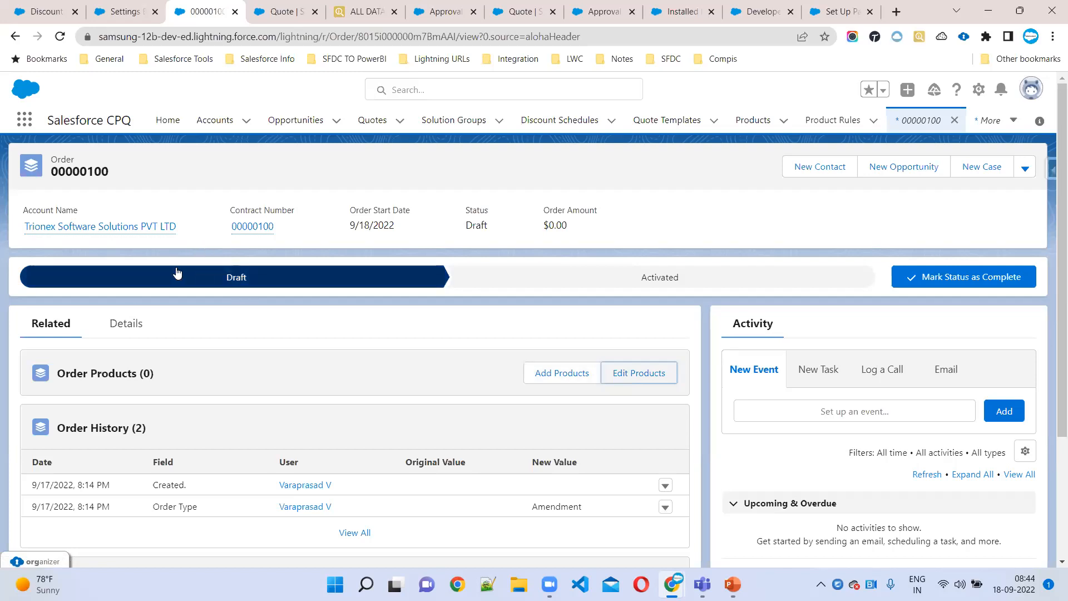
click(126, 323)
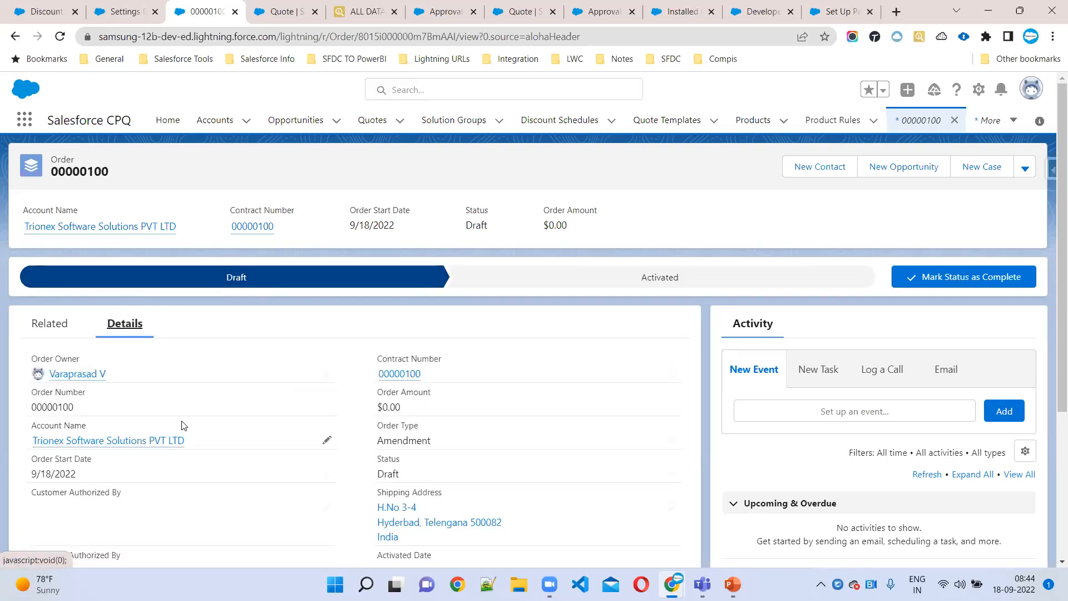
Examine the new order's details and related lists, and open its product selection list without adding anything
scroll(433, 438, down, 1)
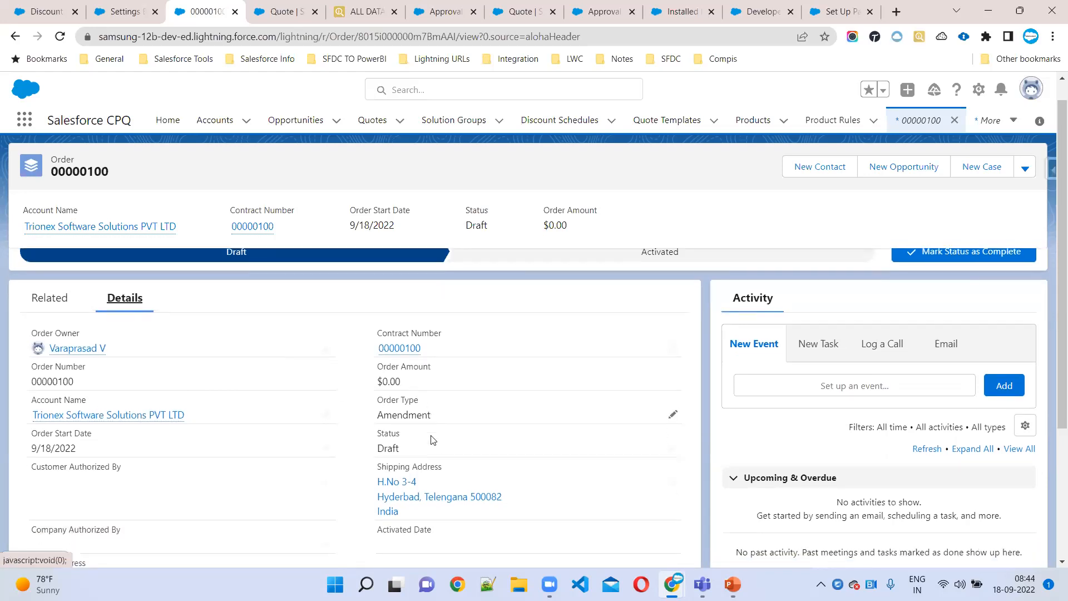
scroll(554, 447, down, 3)
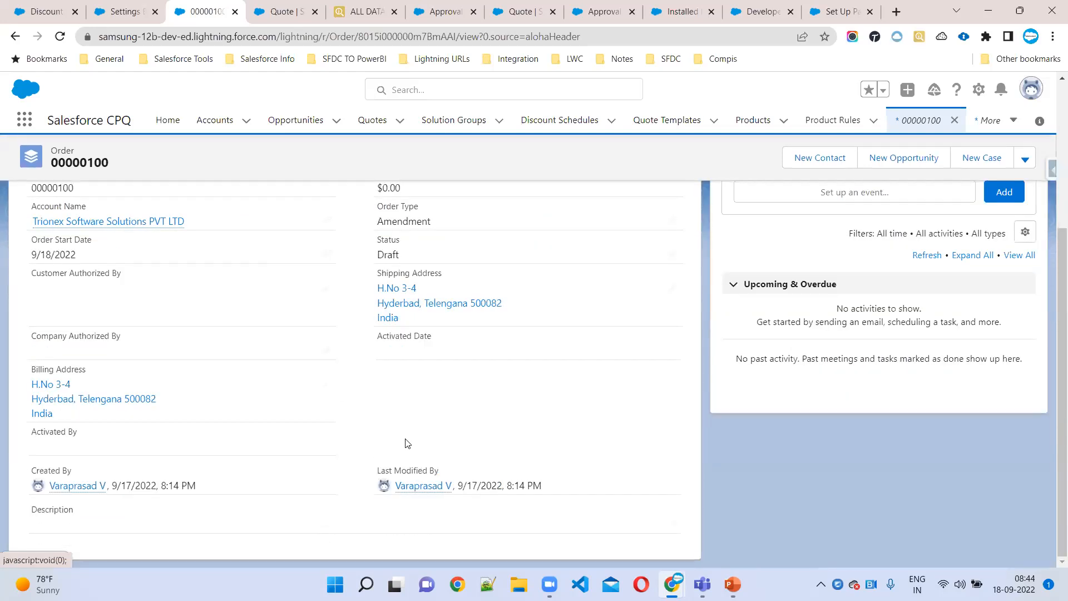
scroll(406, 443, up, 3)
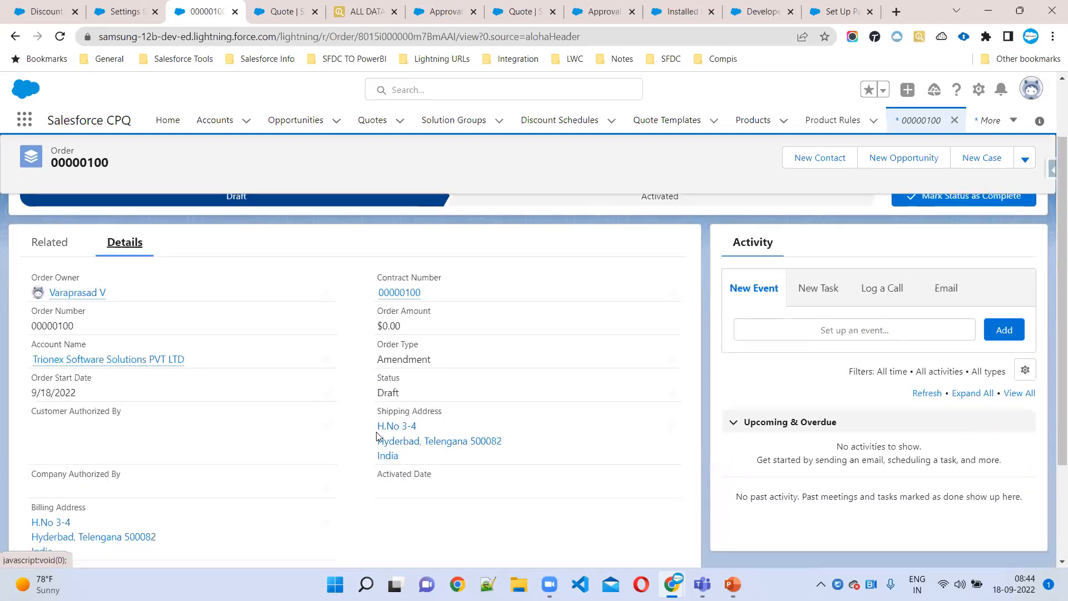
scroll(377, 436, down, 2)
scroll(377, 436, up, 4)
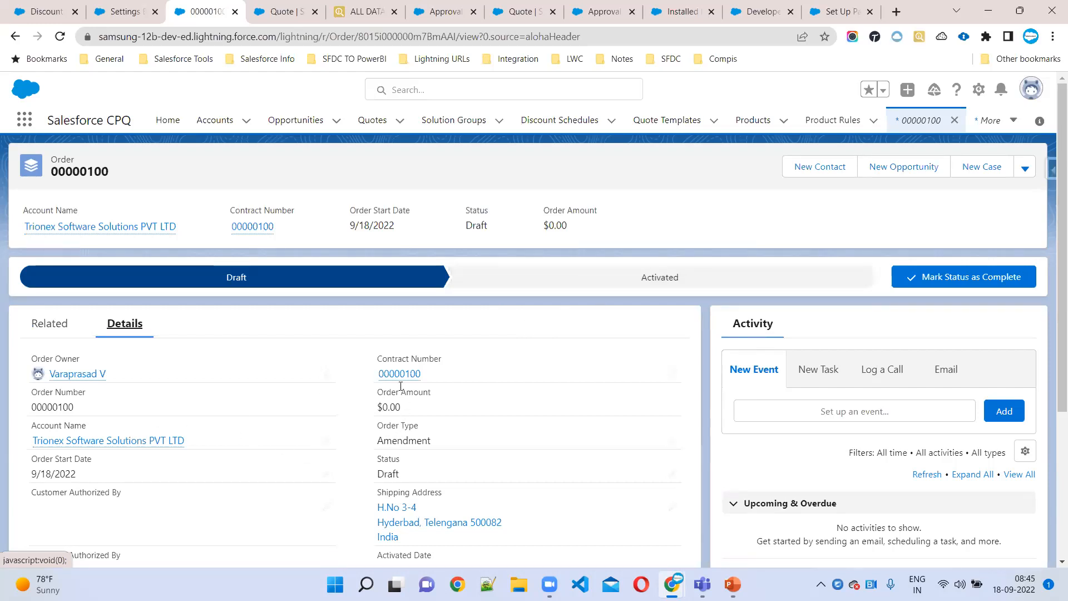
click(50, 323)
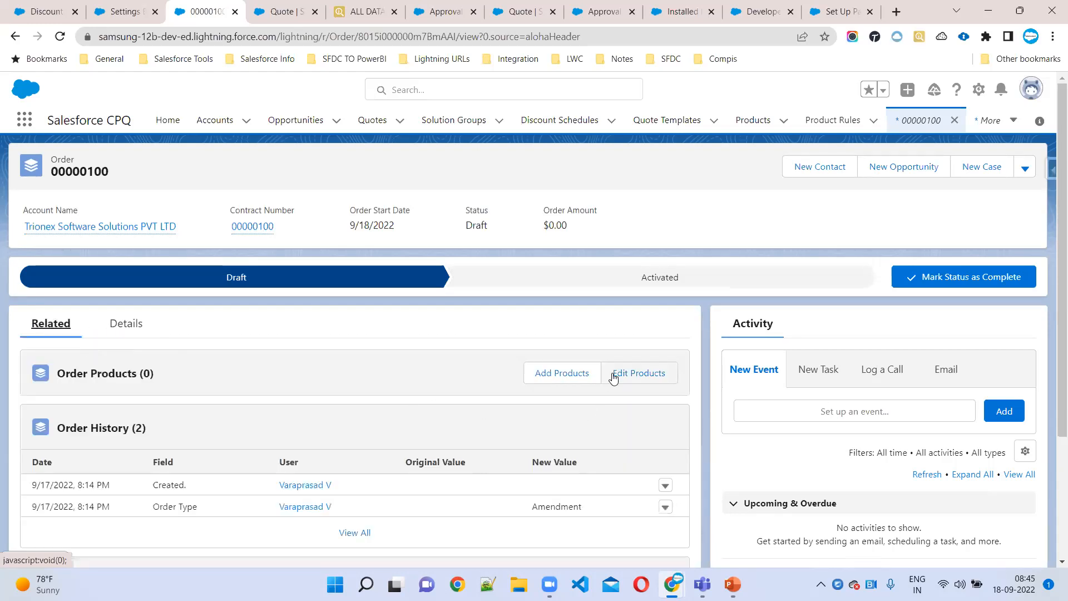
click(553, 378)
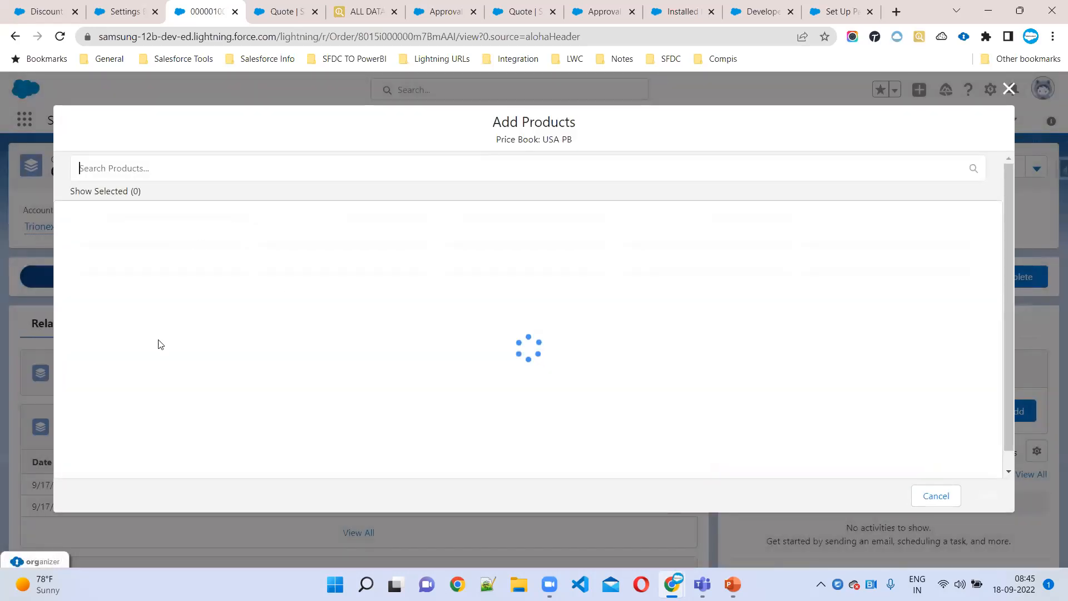
click(1008, 89)
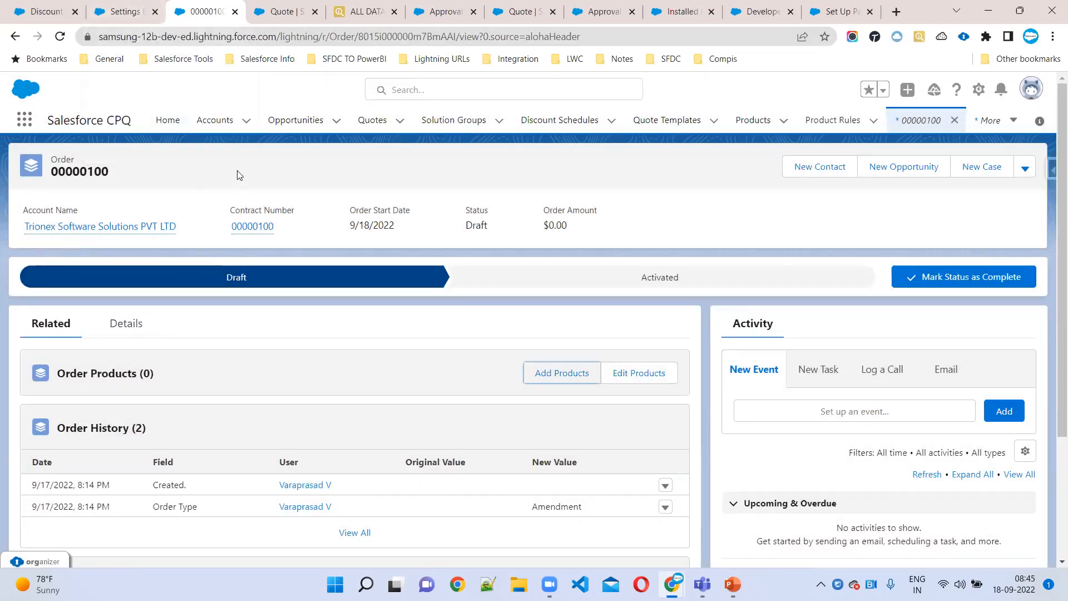
Open quote Q-00014 from the quotes list and look through its related lists for orders
click(374, 121)
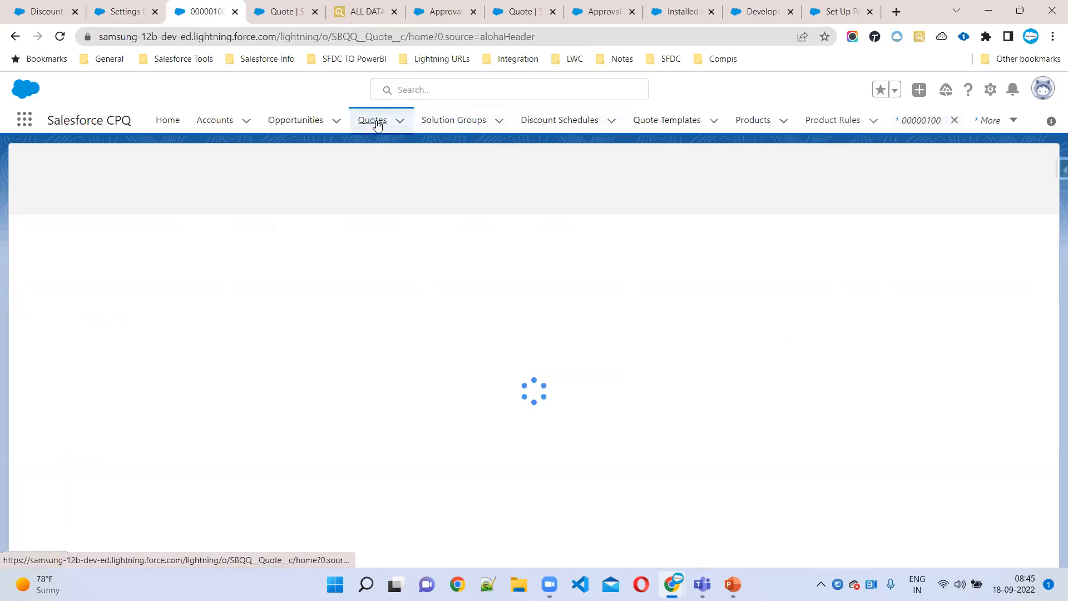
click(107, 248)
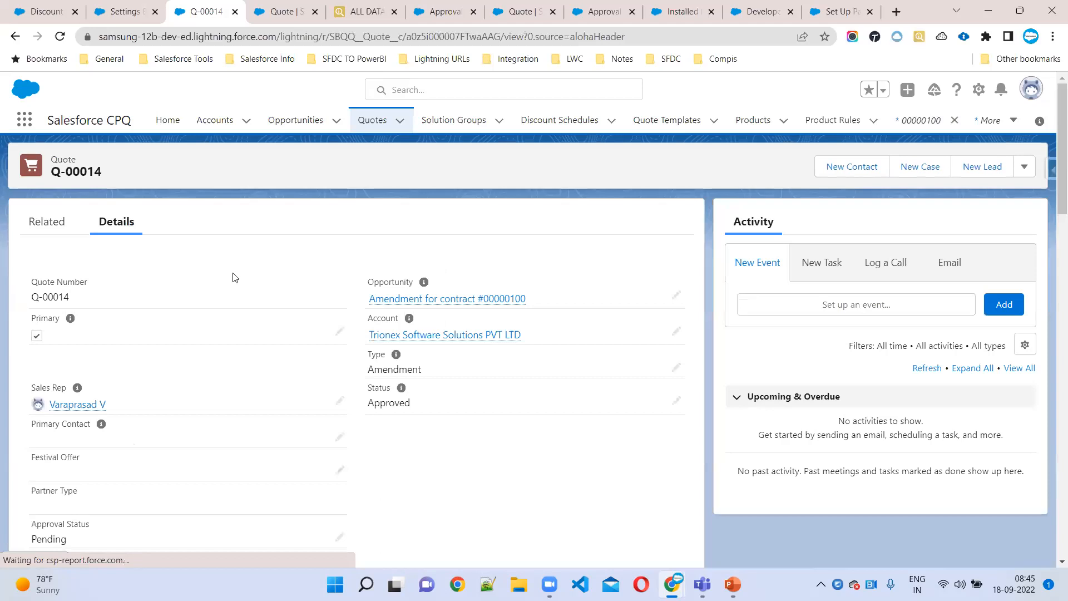
click(48, 221)
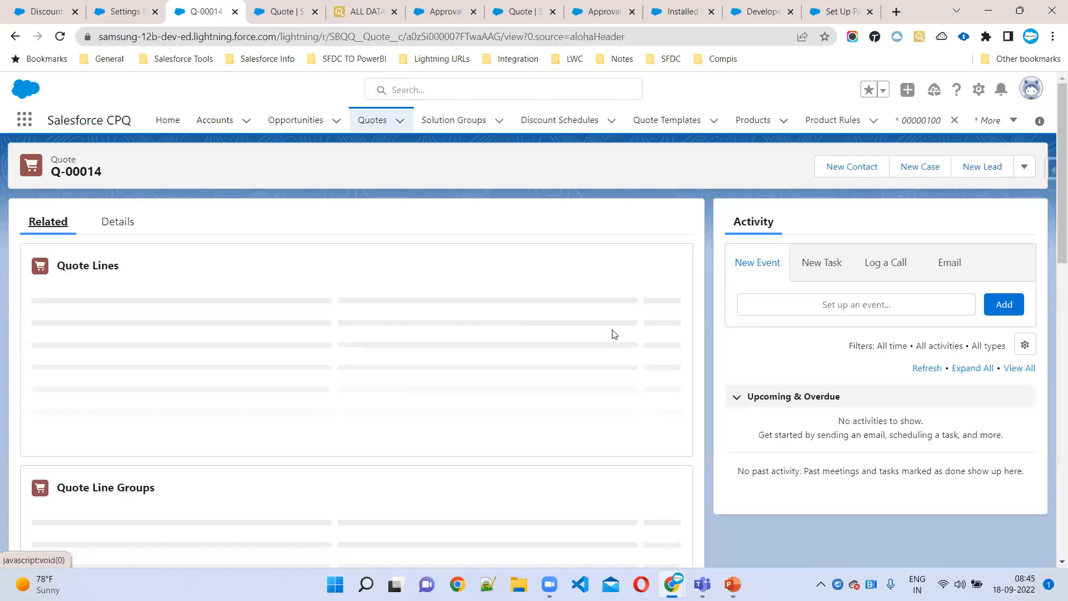
scroll(353, 377, down, 3)
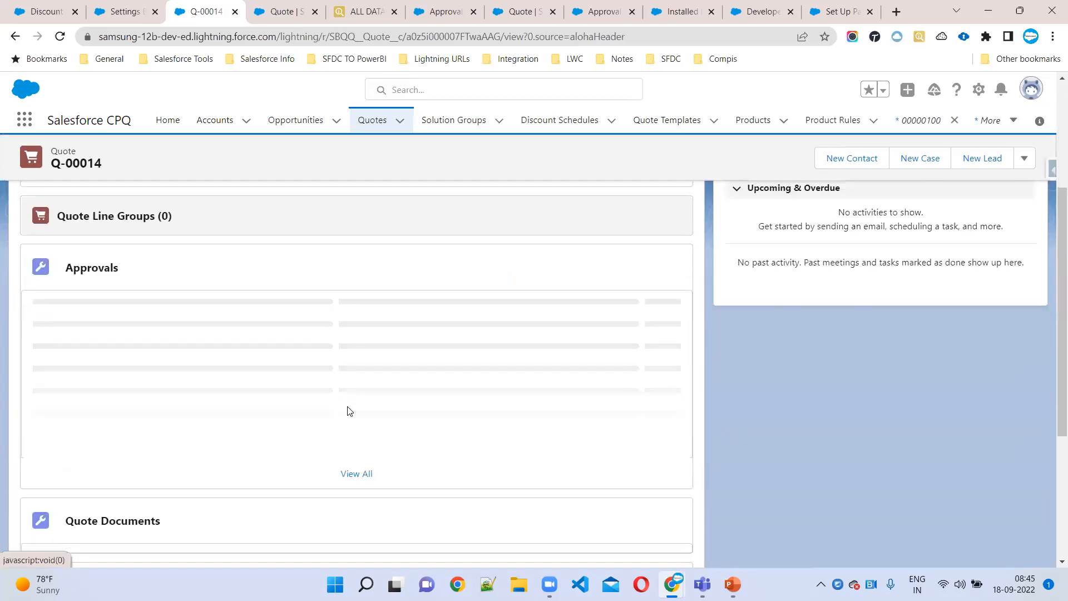
scroll(348, 407, down, 2)
scroll(348, 407, up, 5)
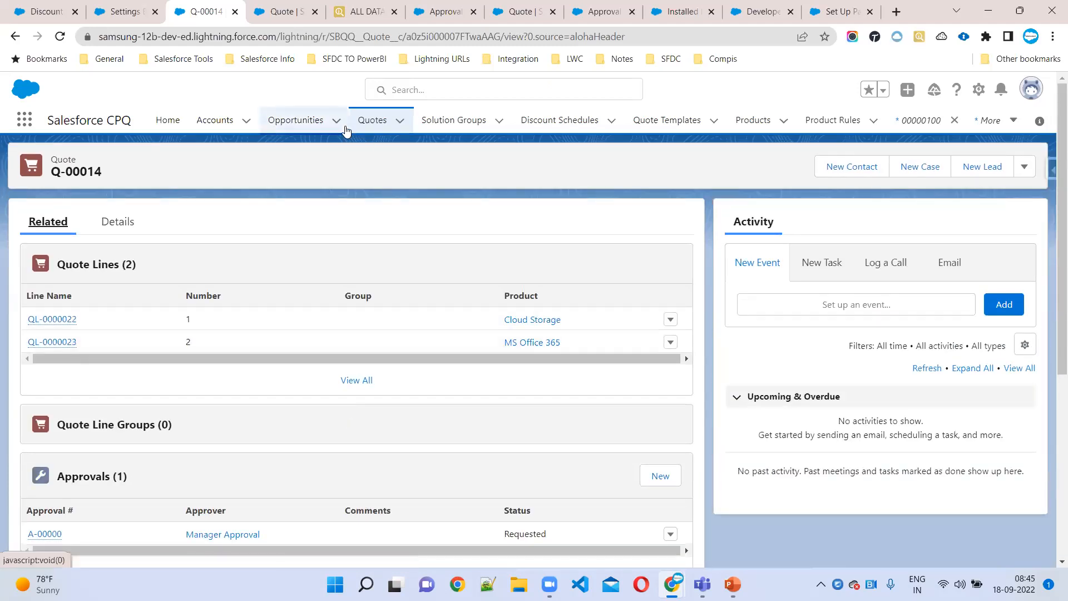
Search the quote's details page for "order"
click(118, 222)
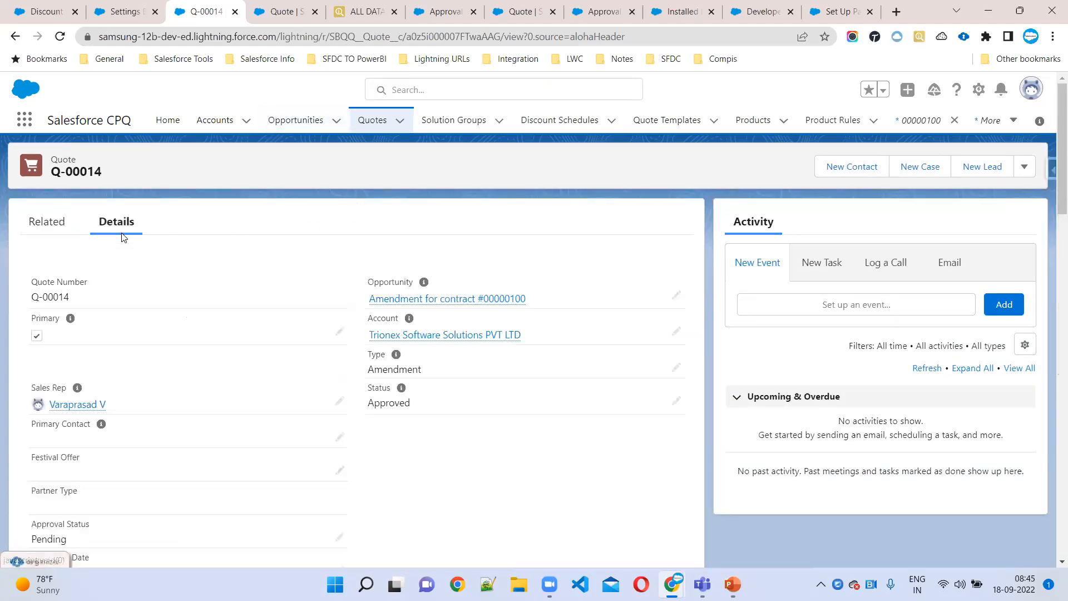
key(ctrl+f)
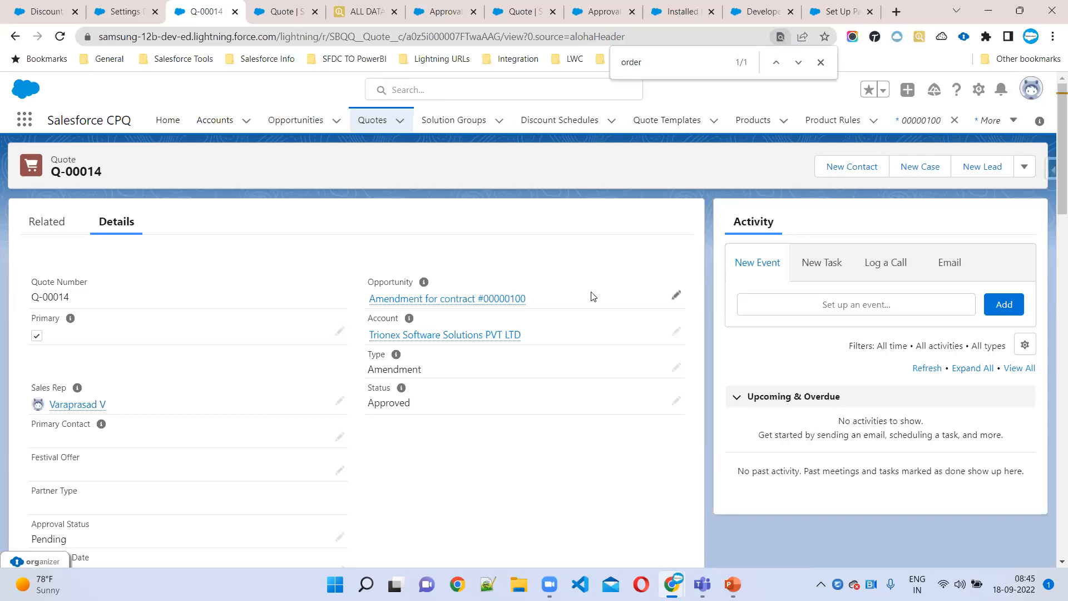
scroll(592, 328, down, 4)
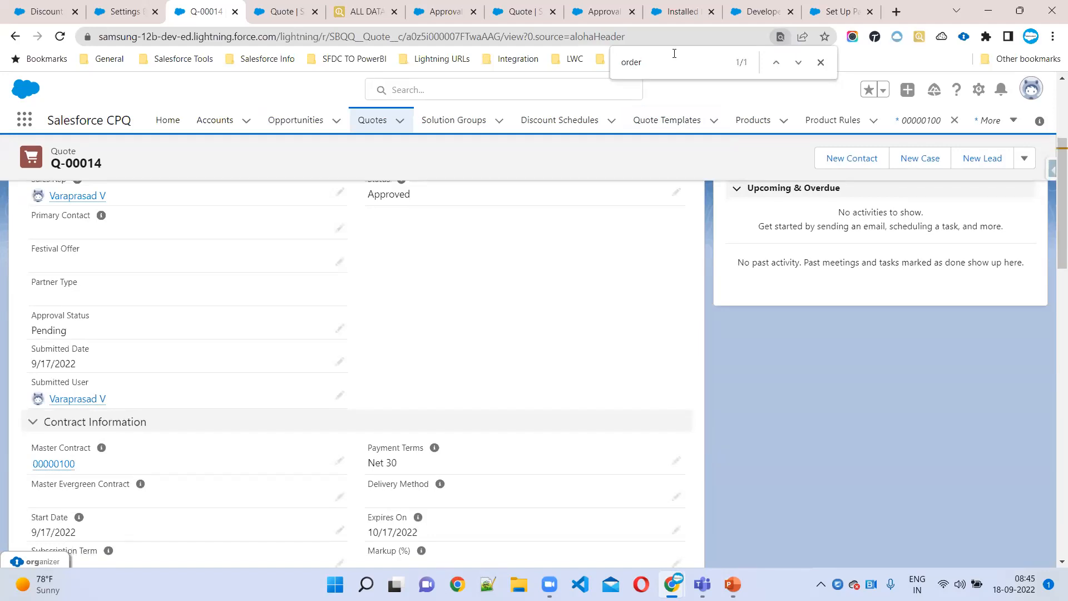
scroll(503, 261, up, 4)
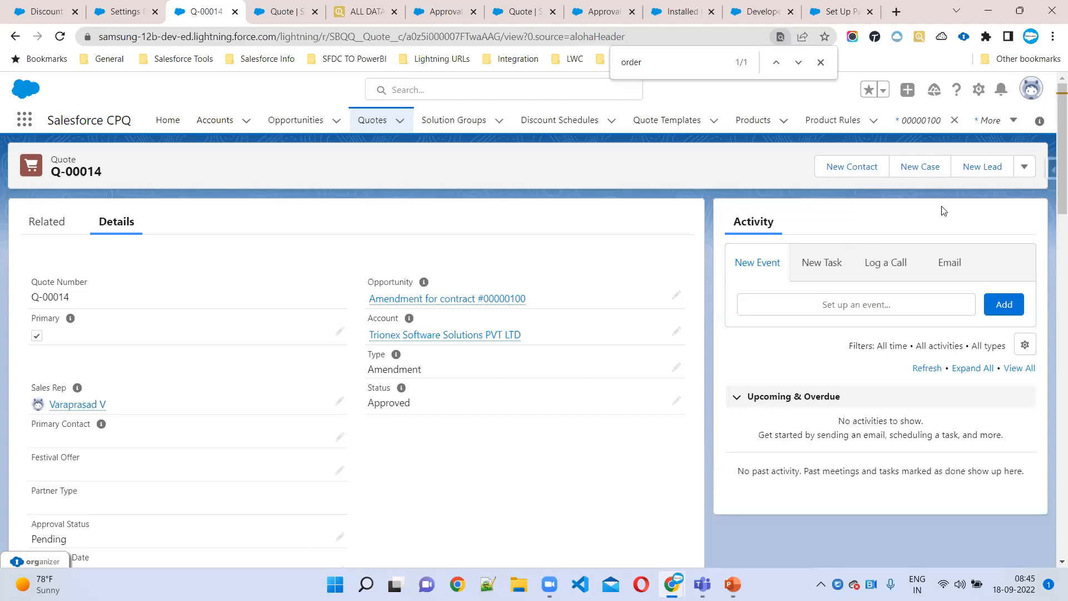
Open the Quote object's definition in Setup and open its Quote Layout page layout for editing
click(978, 90)
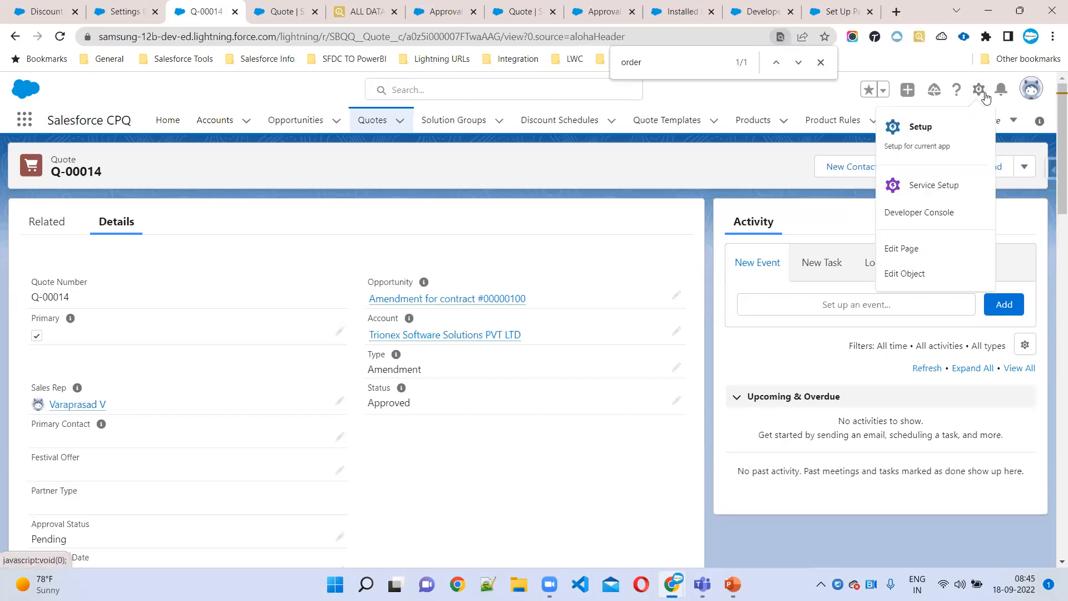
click(908, 273)
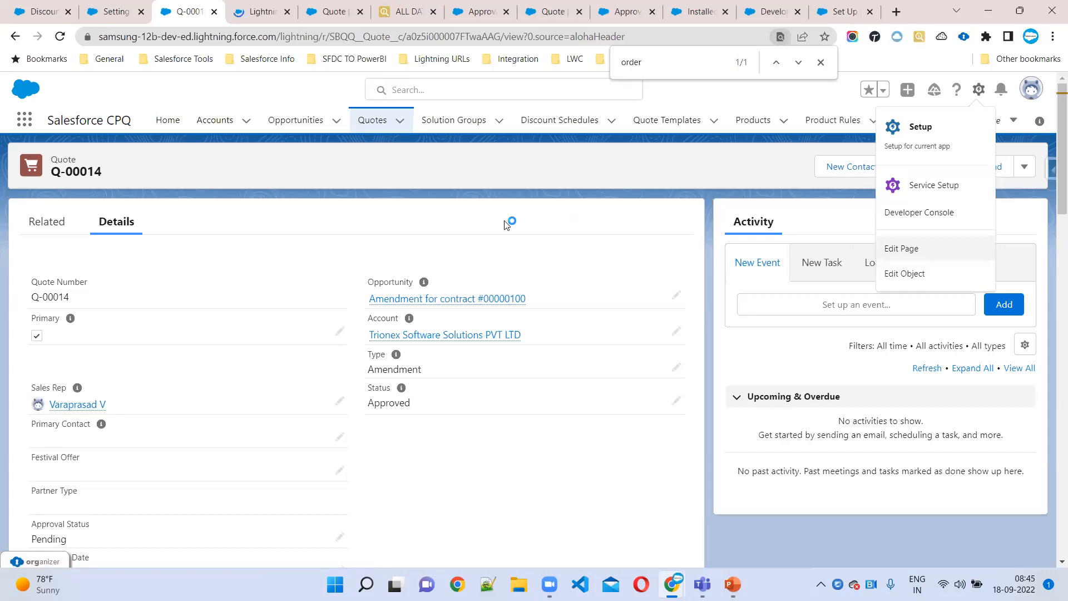
click(258, 19)
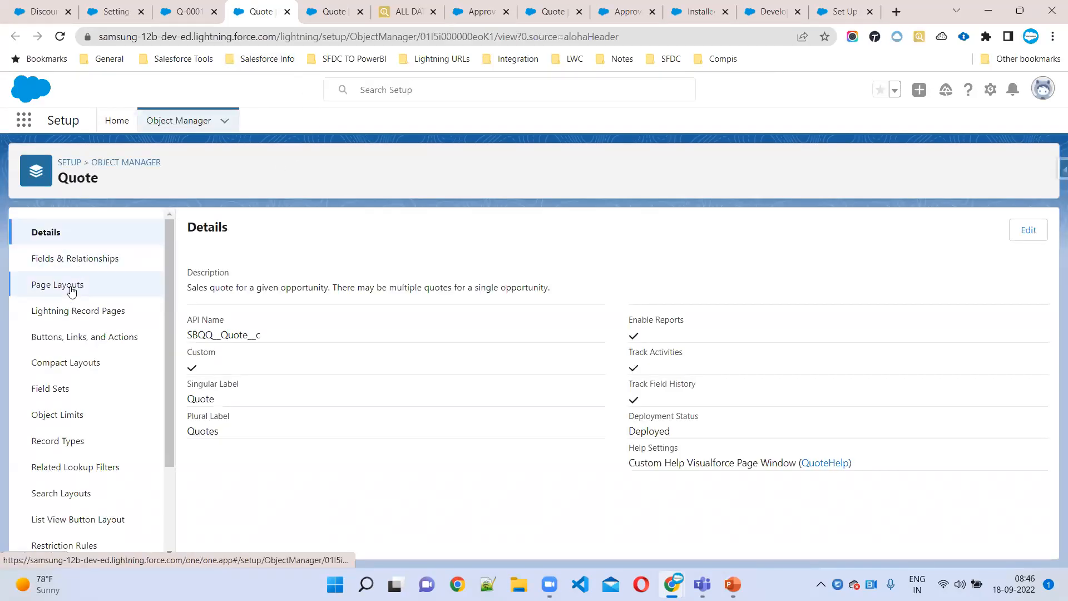
click(71, 287)
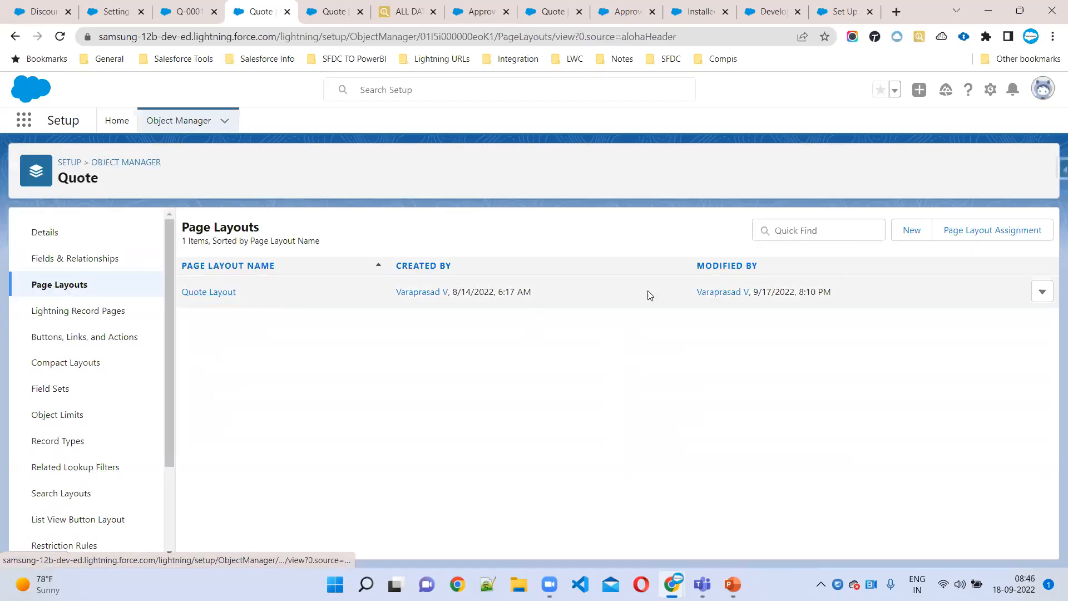
click(209, 293)
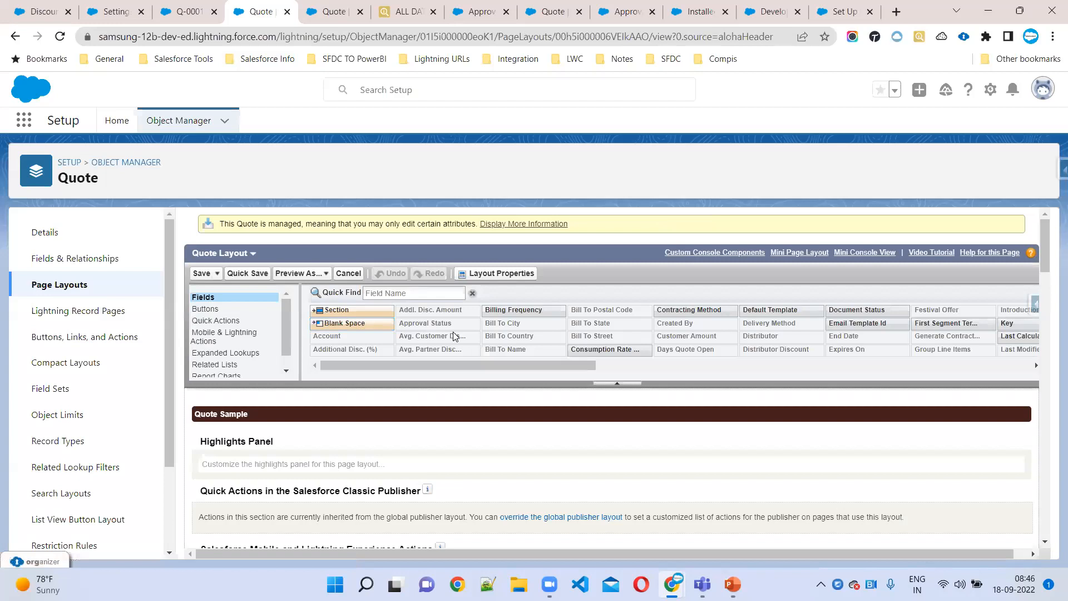
Add the Ordered and Order By Quote Line Group fields below Status in the layout's Information section, and save the layout
scroll(533, 371, down, 3)
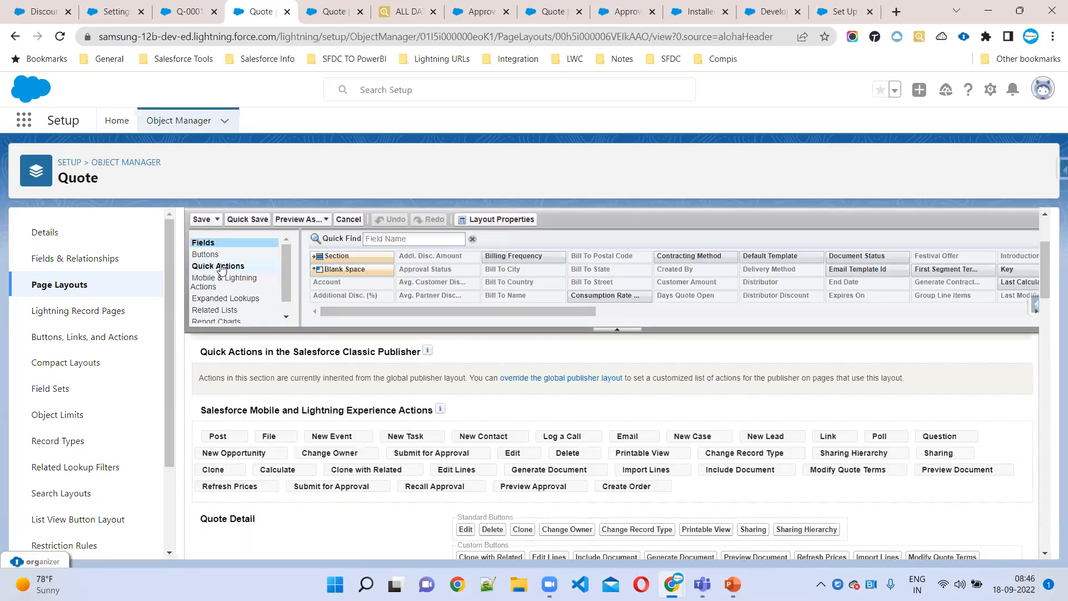
click(393, 240)
text(or)
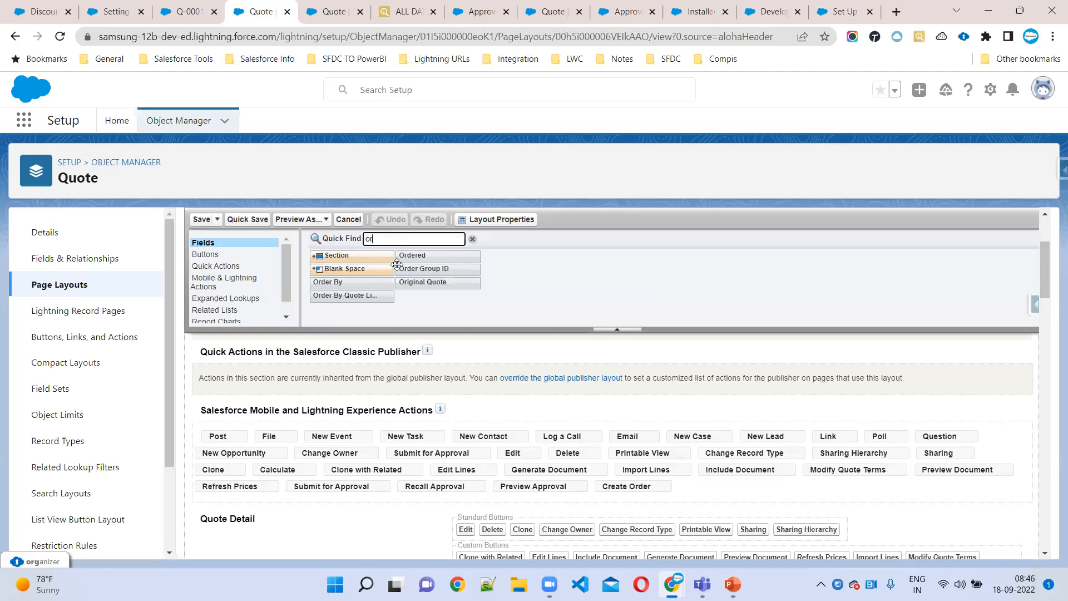
scroll(397, 264, down, 4)
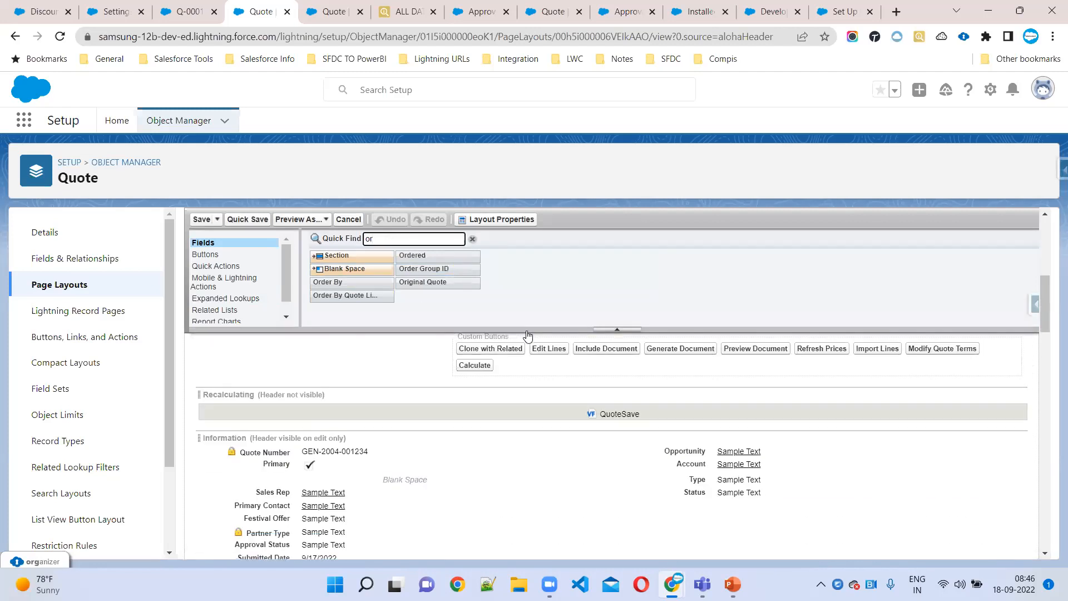
drag(435, 253, 657, 437)
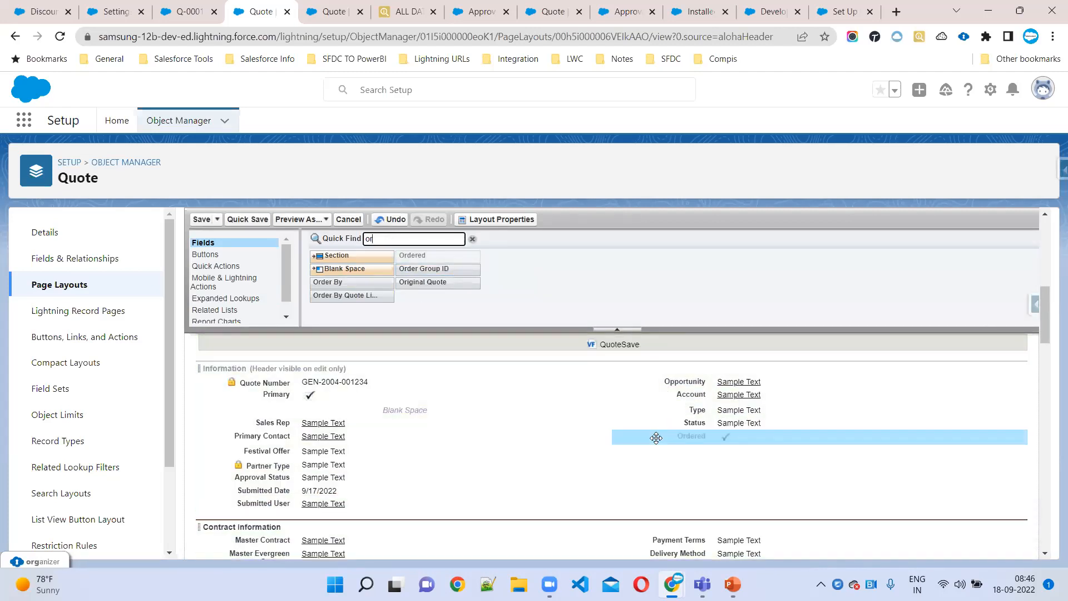
drag(354, 295, 629, 448)
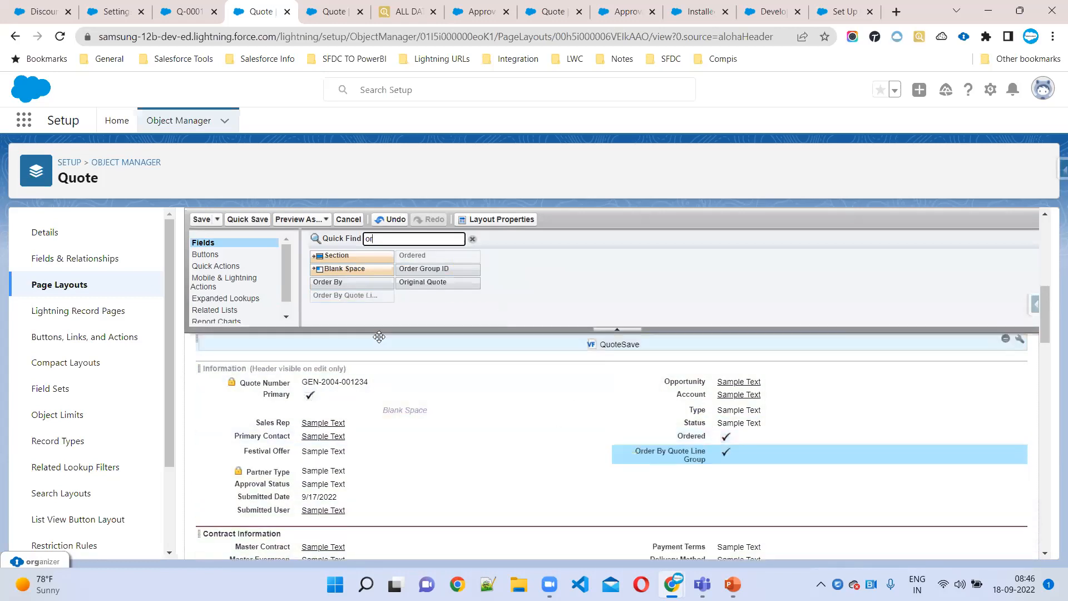
click(204, 218)
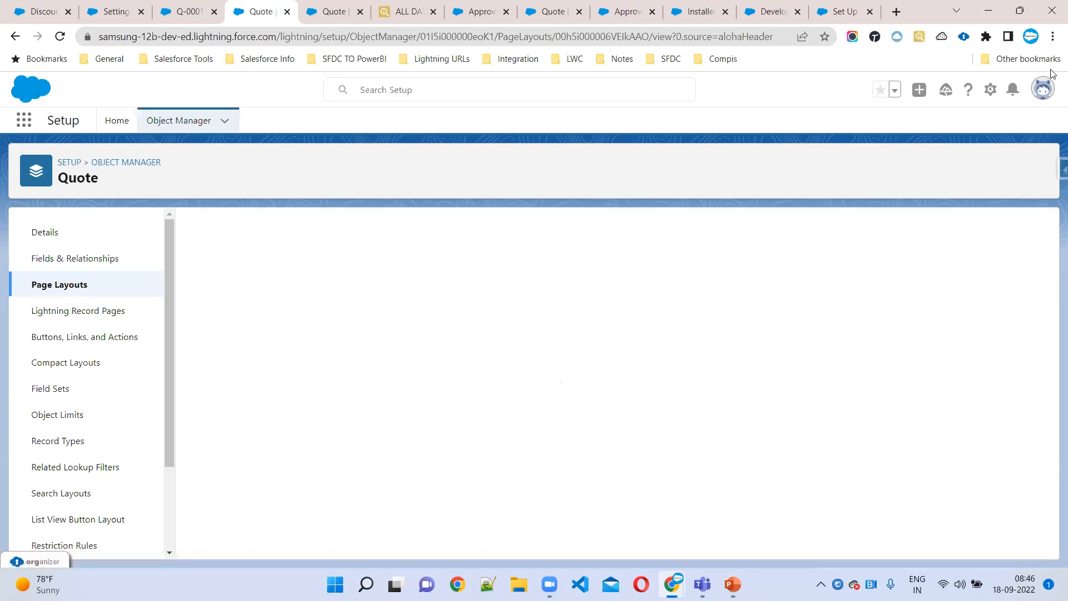
Return to quote Q-00014, enable its Ordered checkbox, and save the record
key(ctrl+shift+Tab)
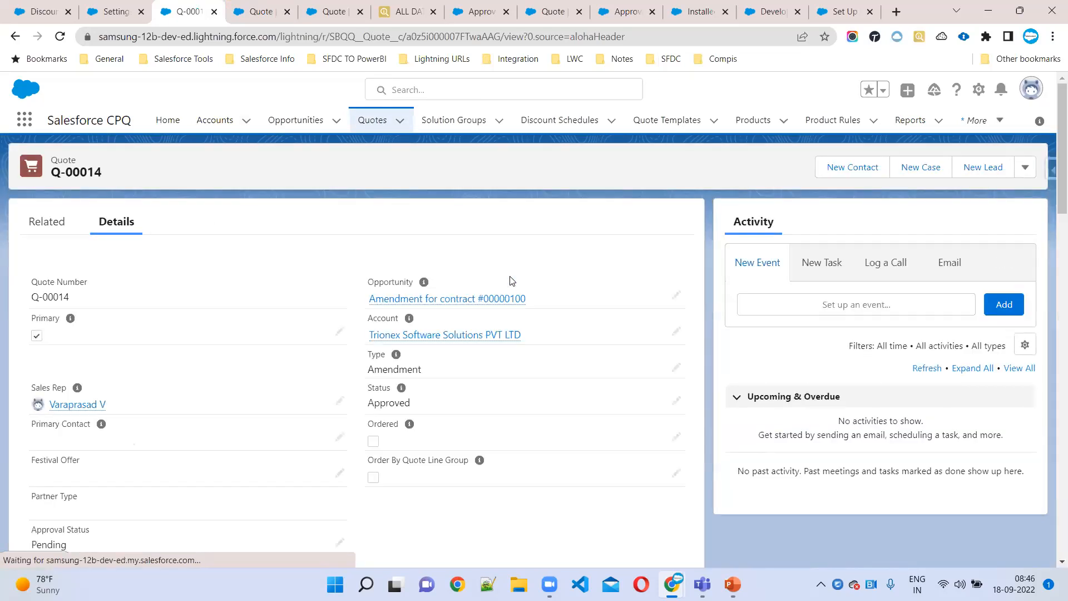
click(676, 437)
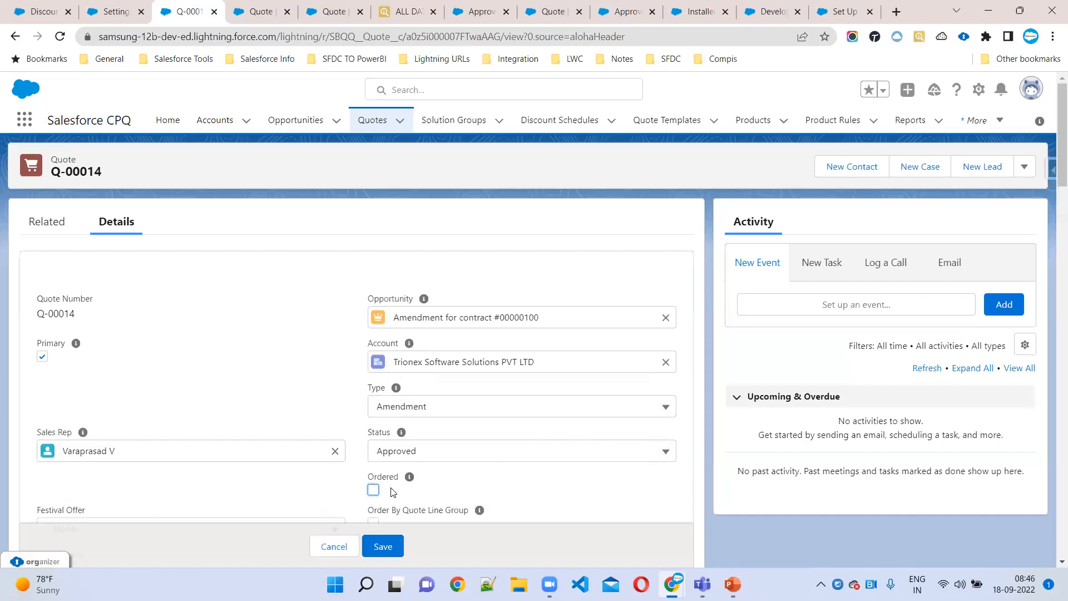
click(374, 421)
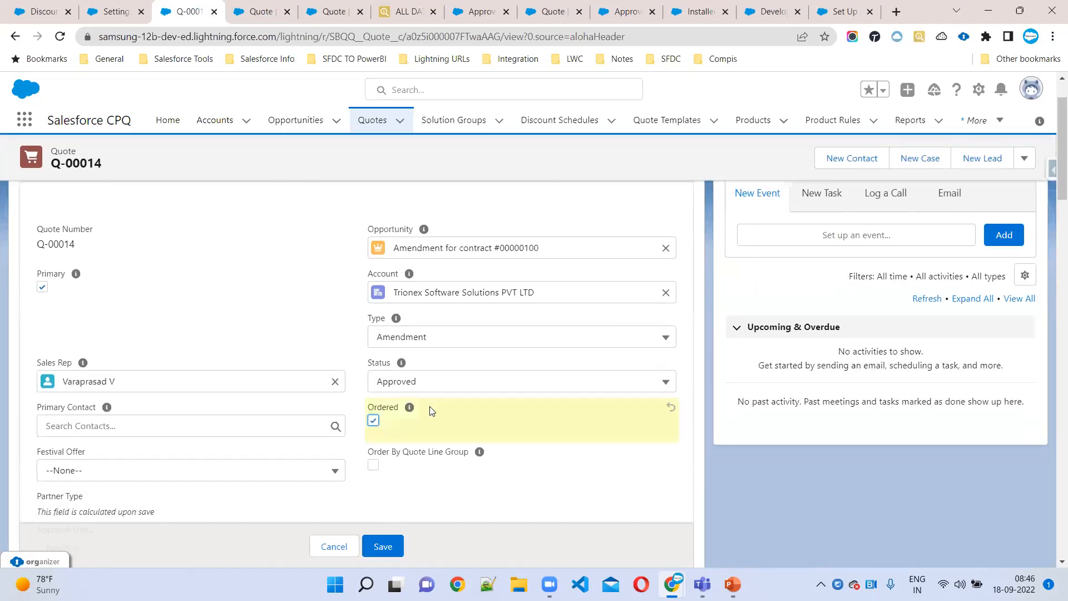
click(383, 546)
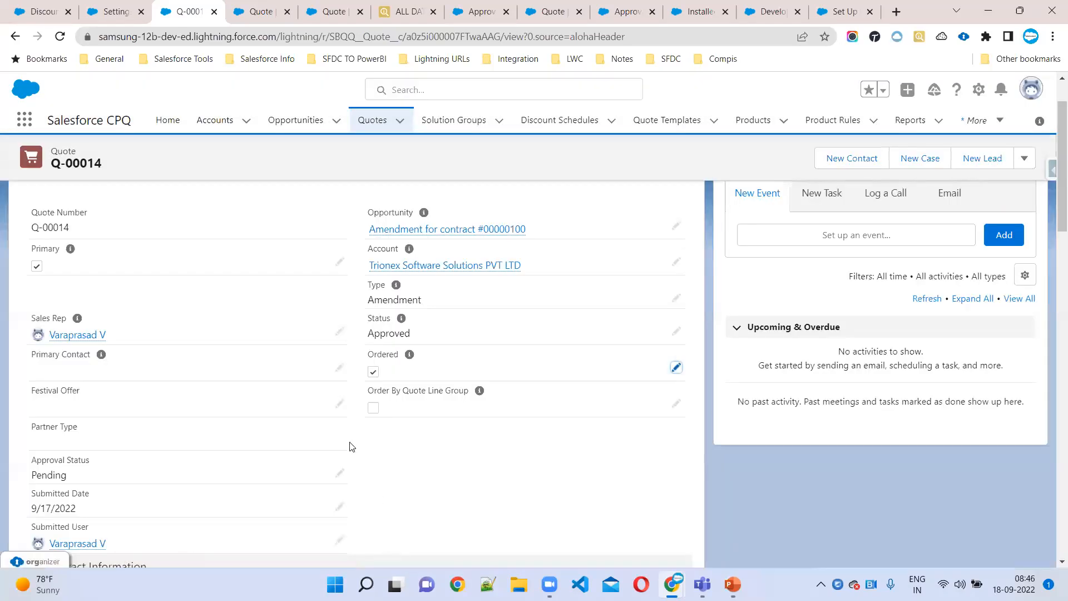
Examine the saved quote's detail sections and related lists for a generated order
scroll(344, 440, down, 12)
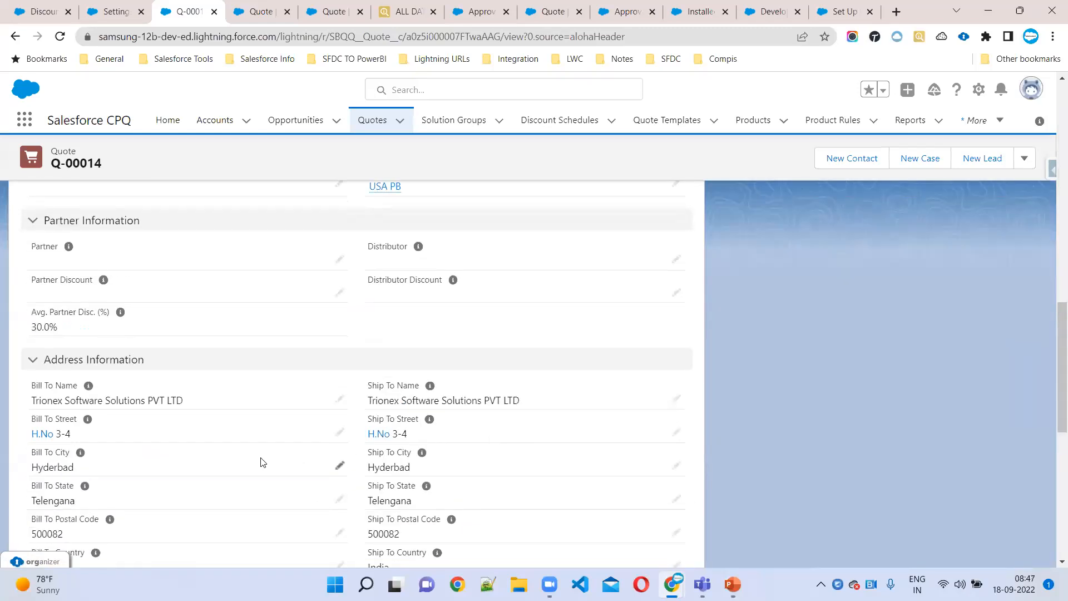
scroll(250, 445, up, 10)
scroll(233, 411, up, 5)
click(47, 221)
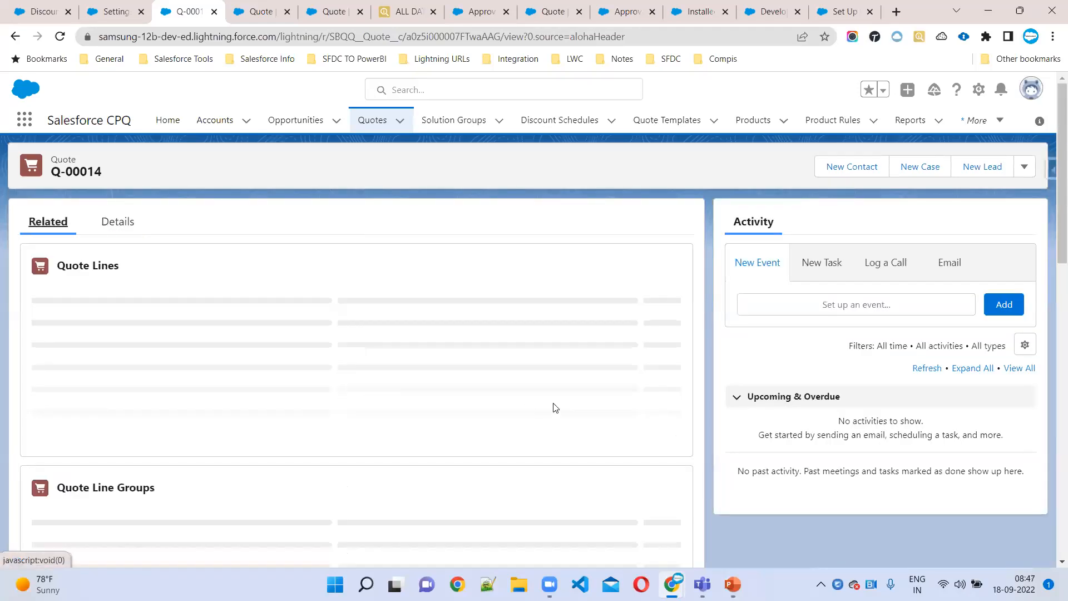
scroll(293, 432, down, 5)
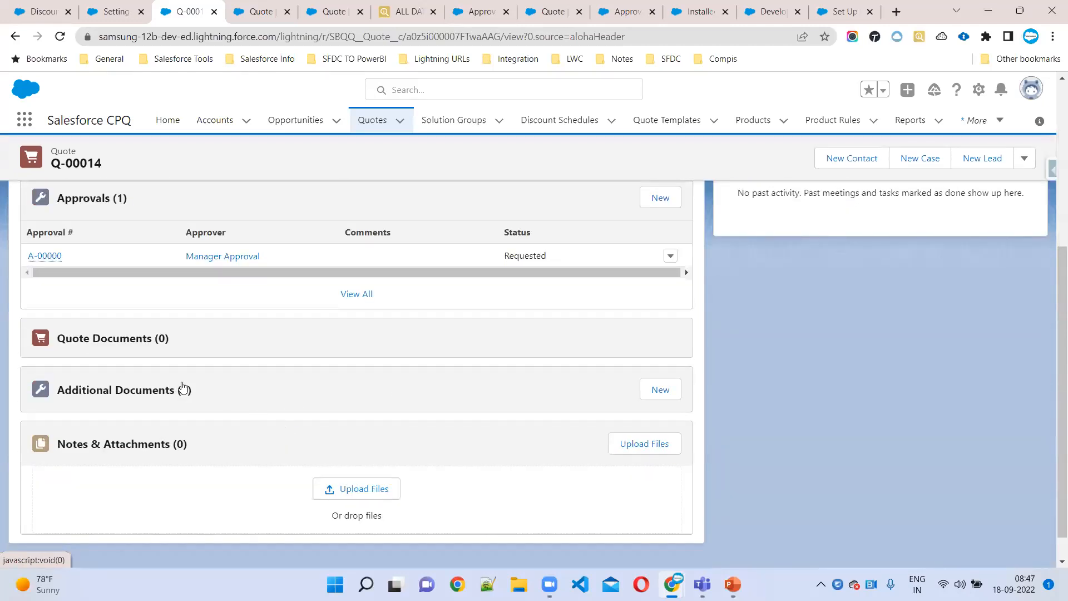
scroll(445, 437, up, 5)
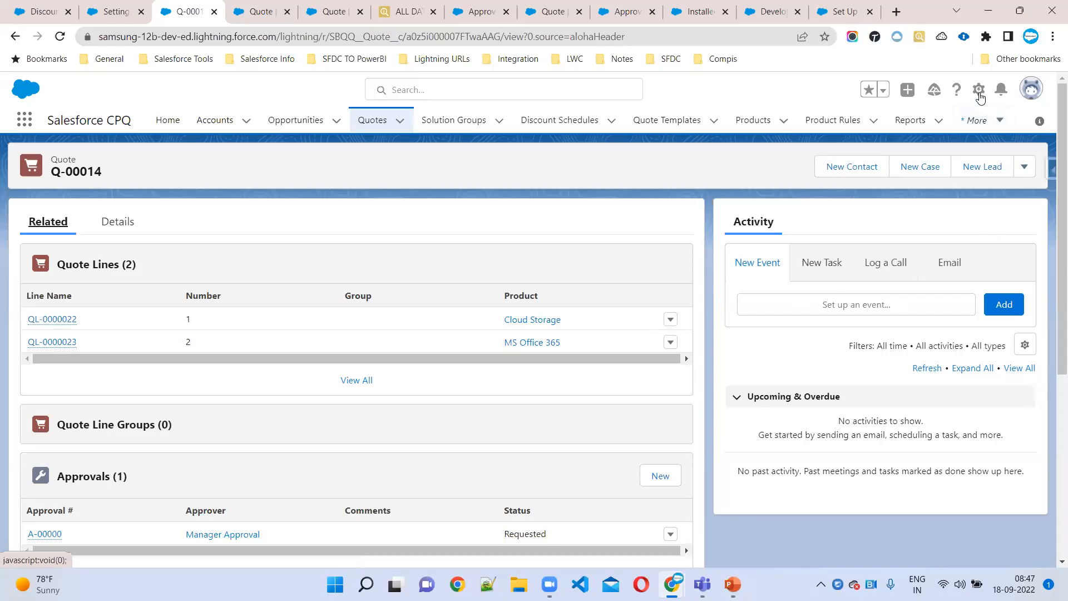
Return to the Quote object's page layouts in Setup and open Quote Layout for editing
click(978, 89)
click(901, 273)
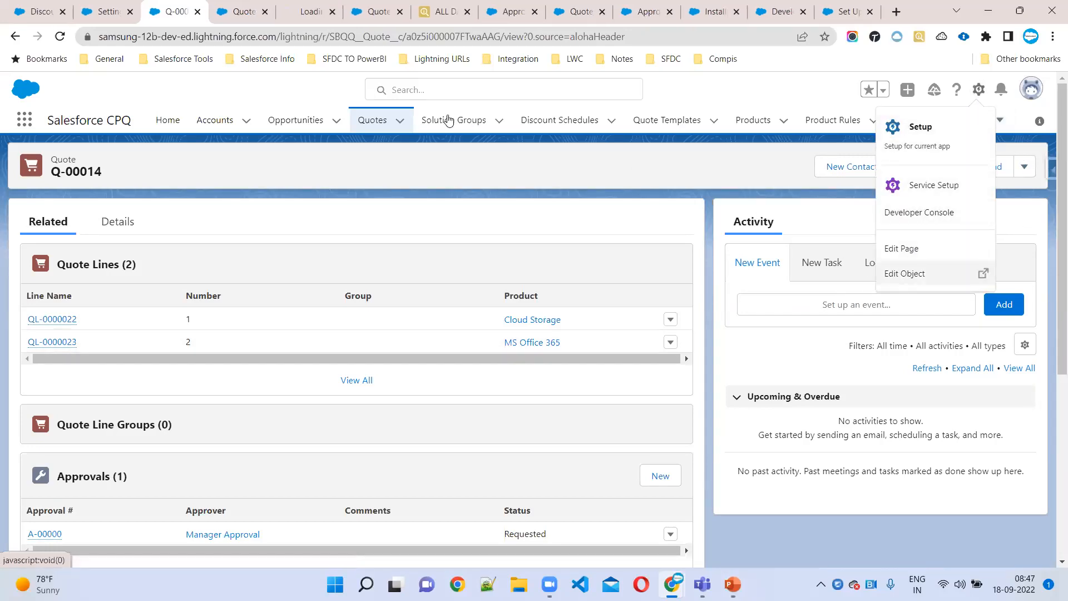
click(247, 6)
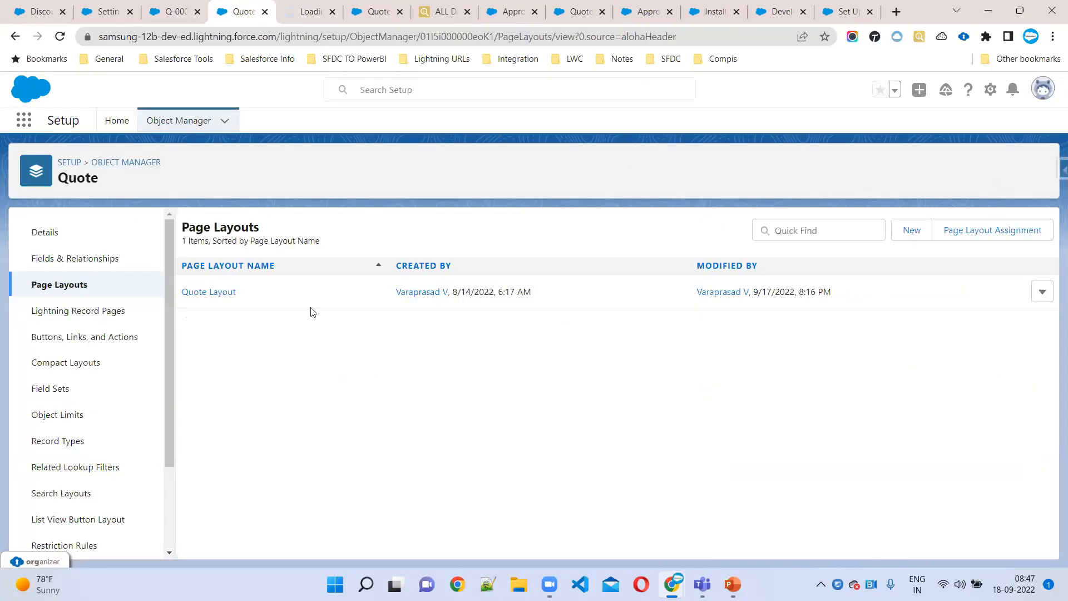
click(1044, 296)
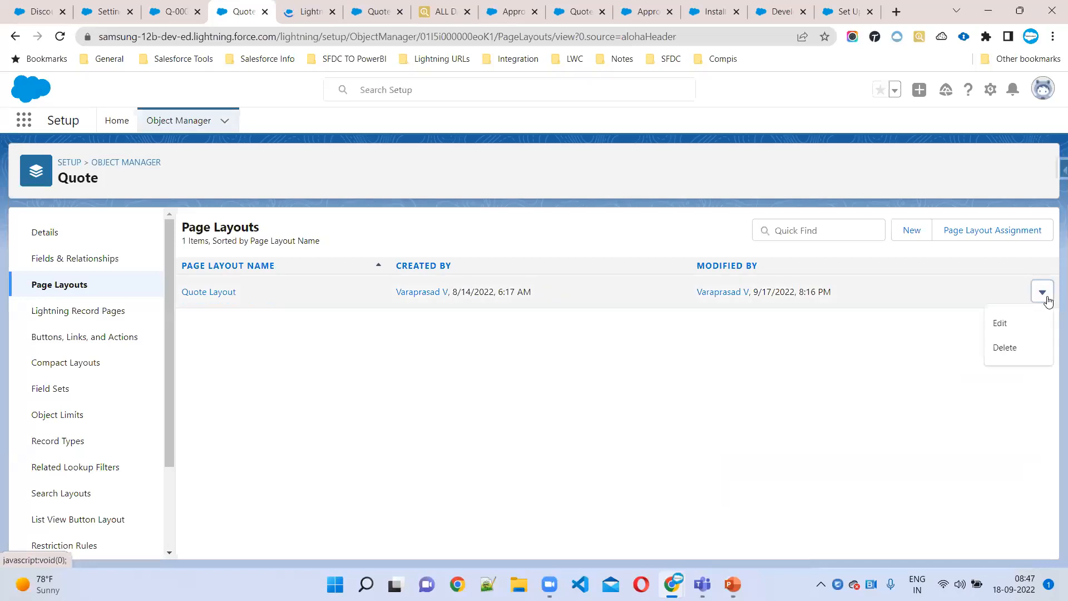
click(999, 324)
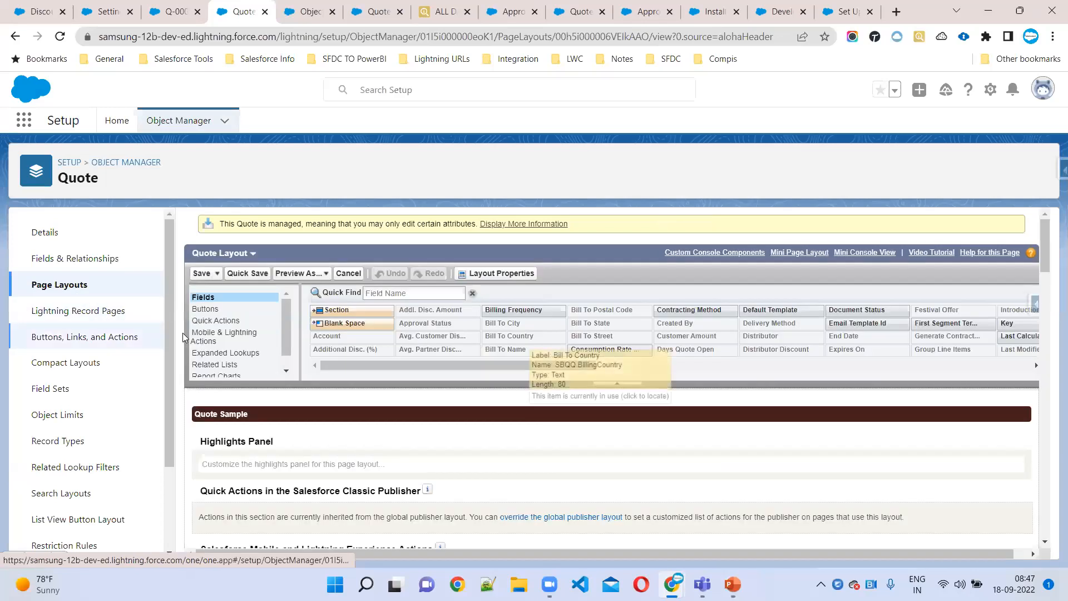
Add the Orders related list between Quote Lines and Quote Line Groups in the layout, and save it
scroll(227, 366, down, 10)
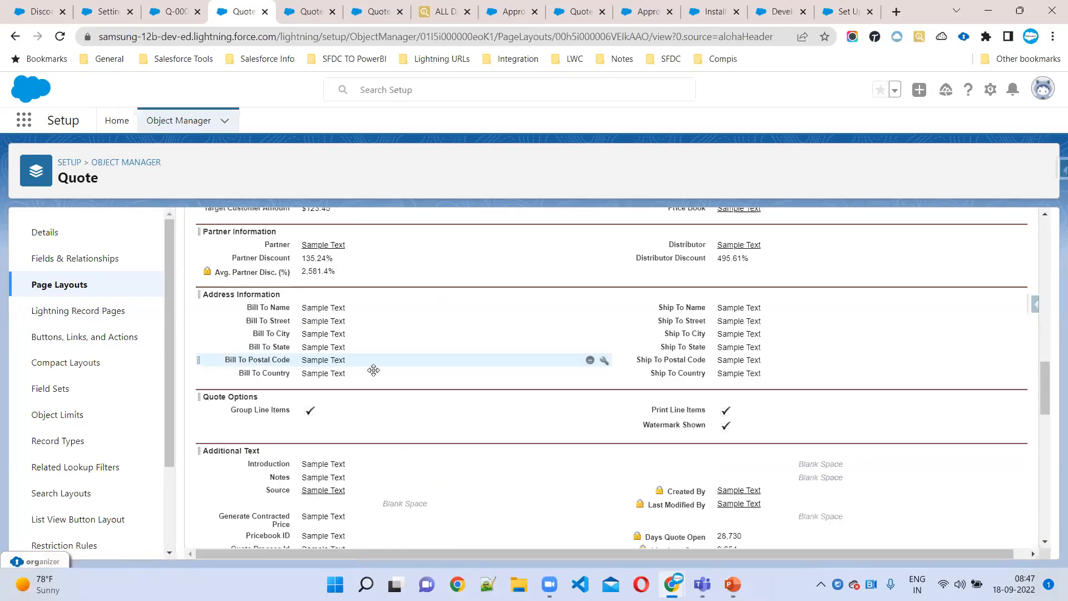
scroll(372, 372, down, 2)
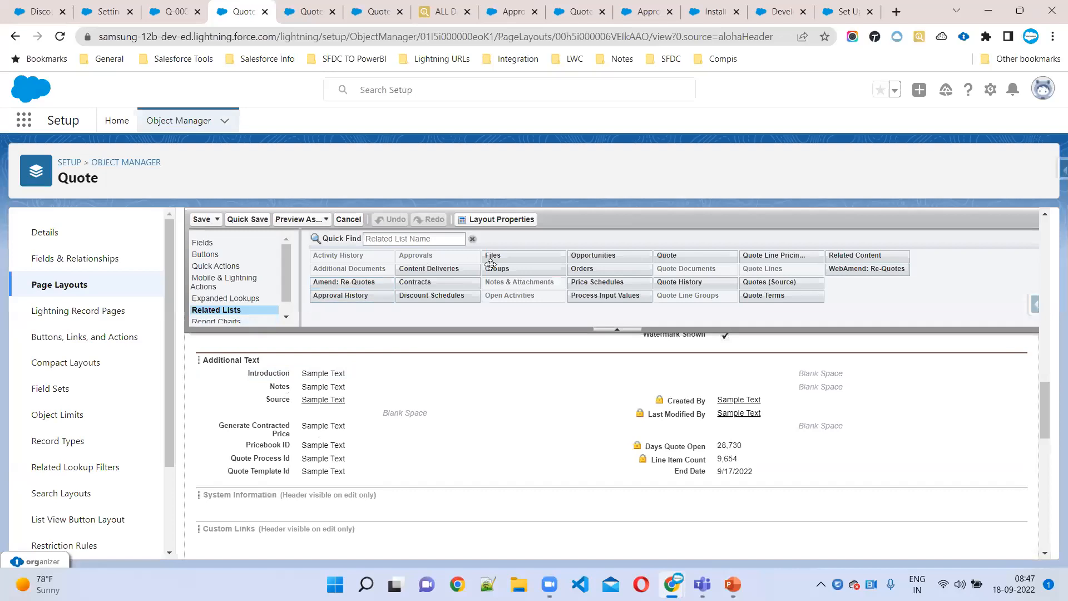
scroll(537, 400, down, 3)
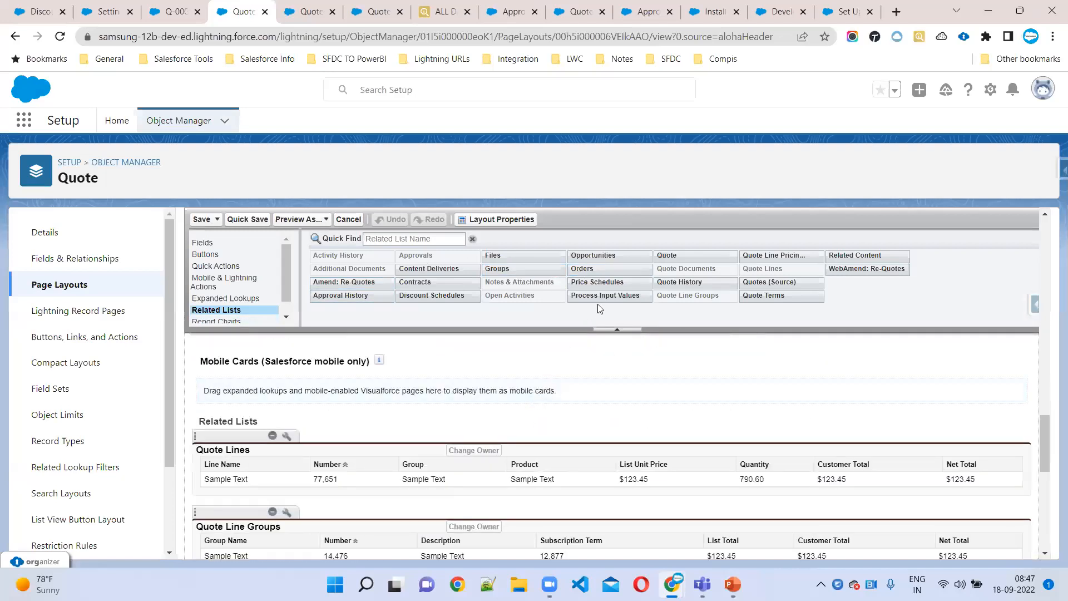
drag(598, 270, 191, 485)
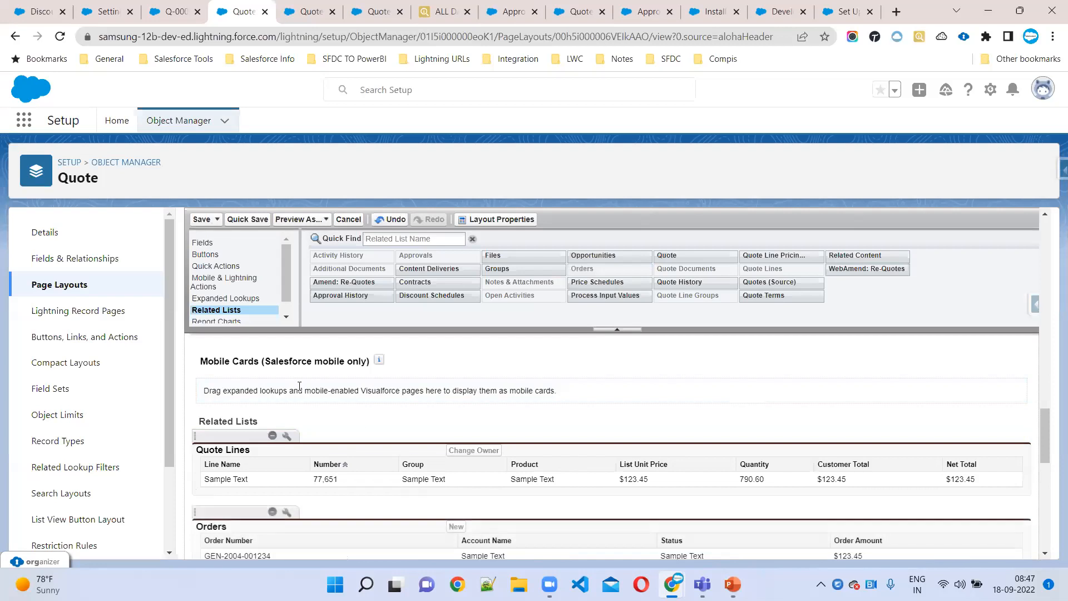
click(196, 221)
click(547, 431)
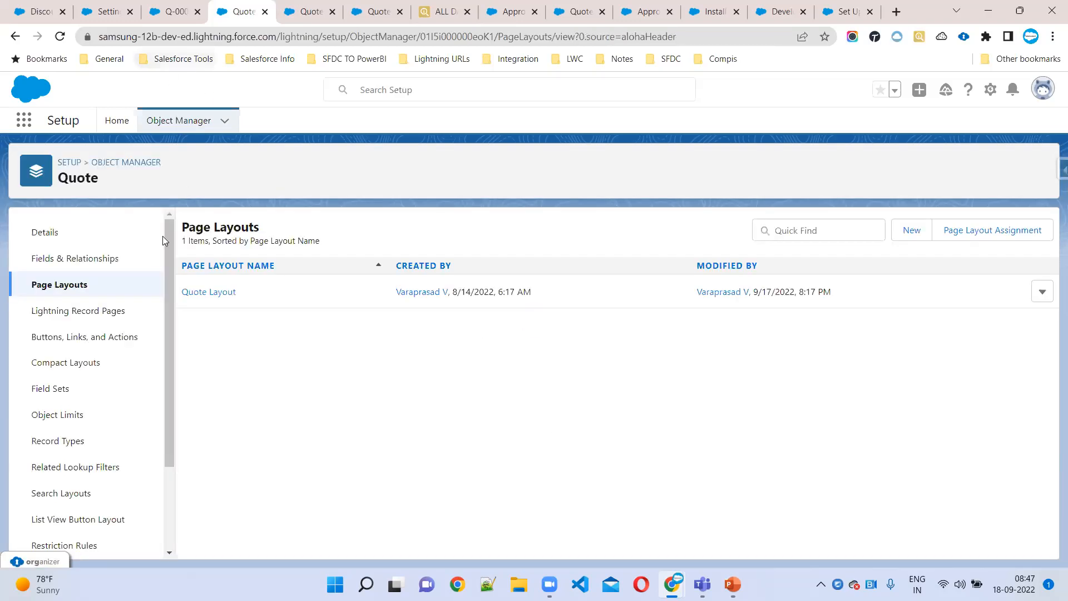
Reload quote Q-00014 and examine the entries in its Orders related list
click(176, 12)
click(60, 38)
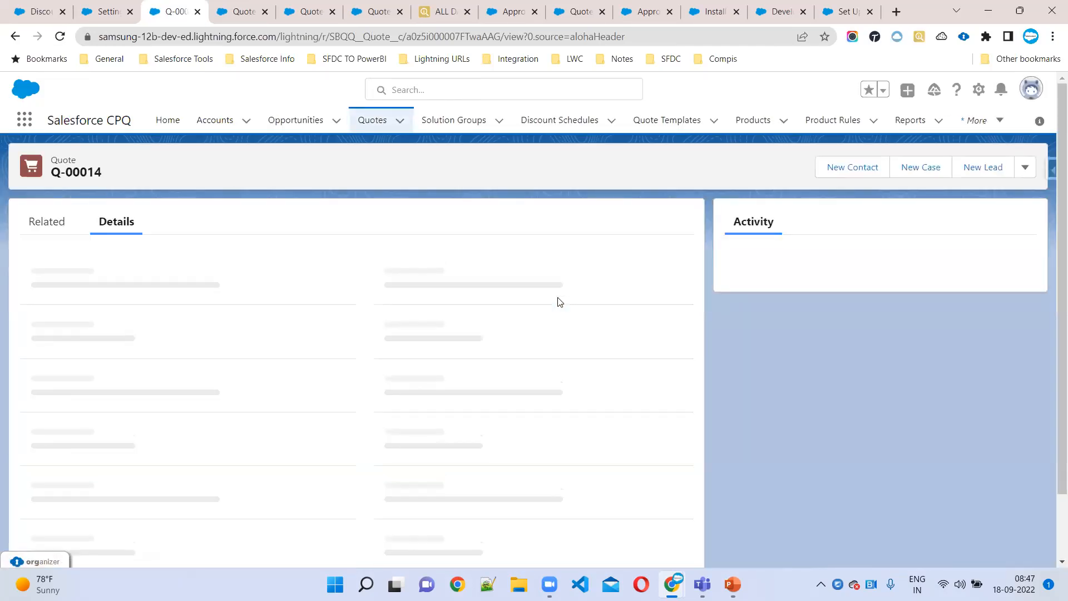
click(48, 222)
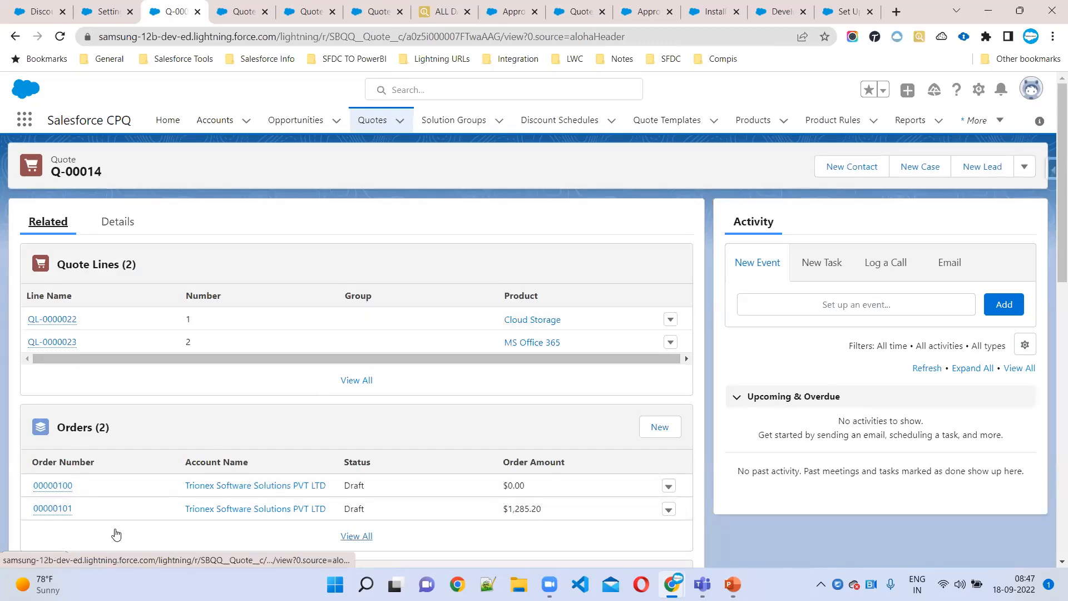
scroll(116, 534, down, 3)
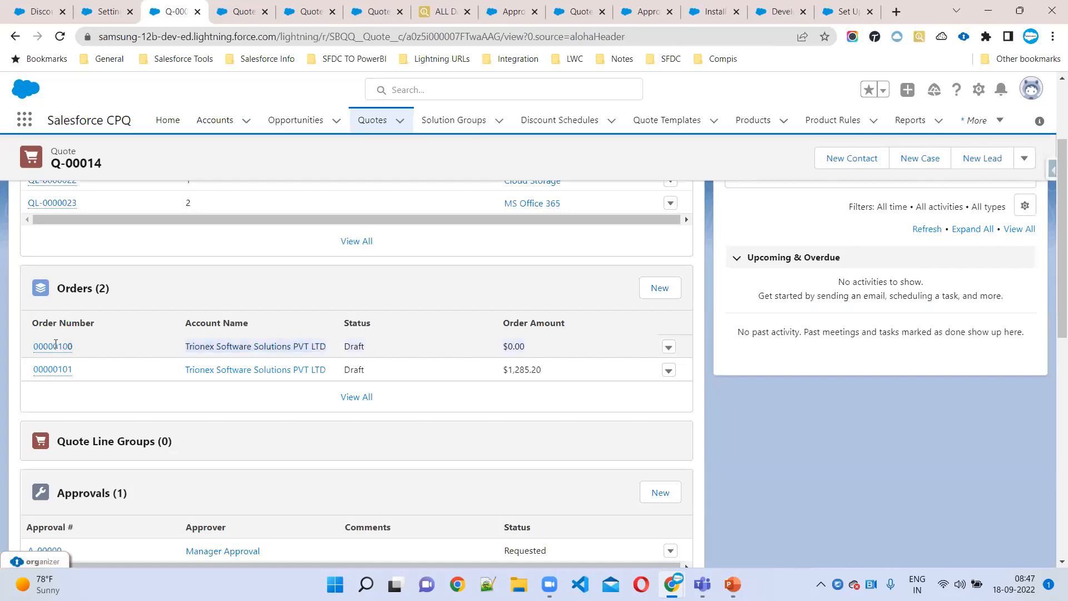
drag(298, 355, 387, 352)
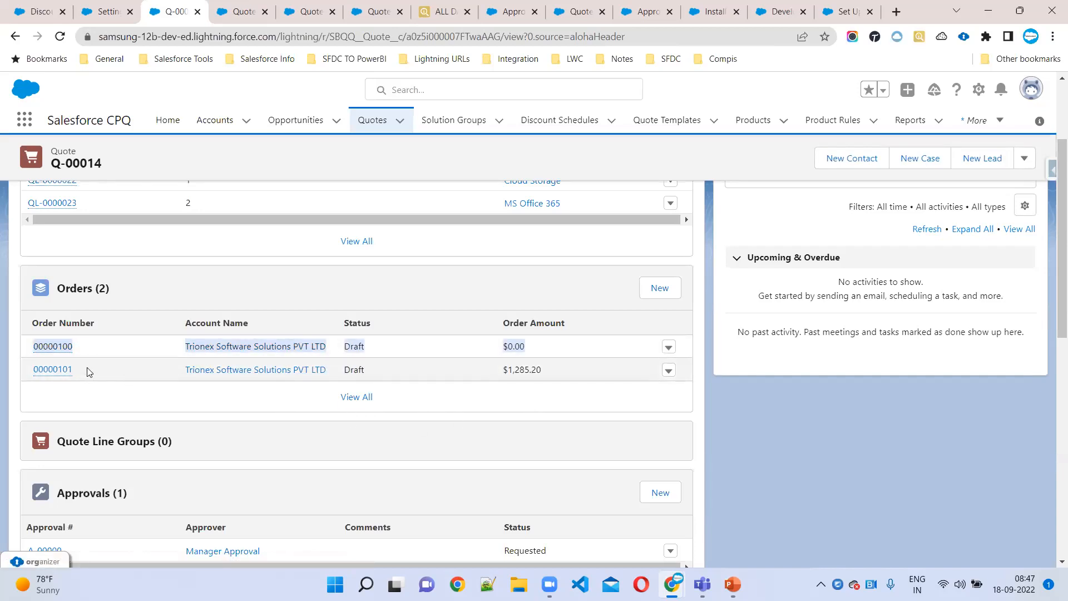
Open the second order listed on the quote and review its order products, history and detail fields
click(39, 370)
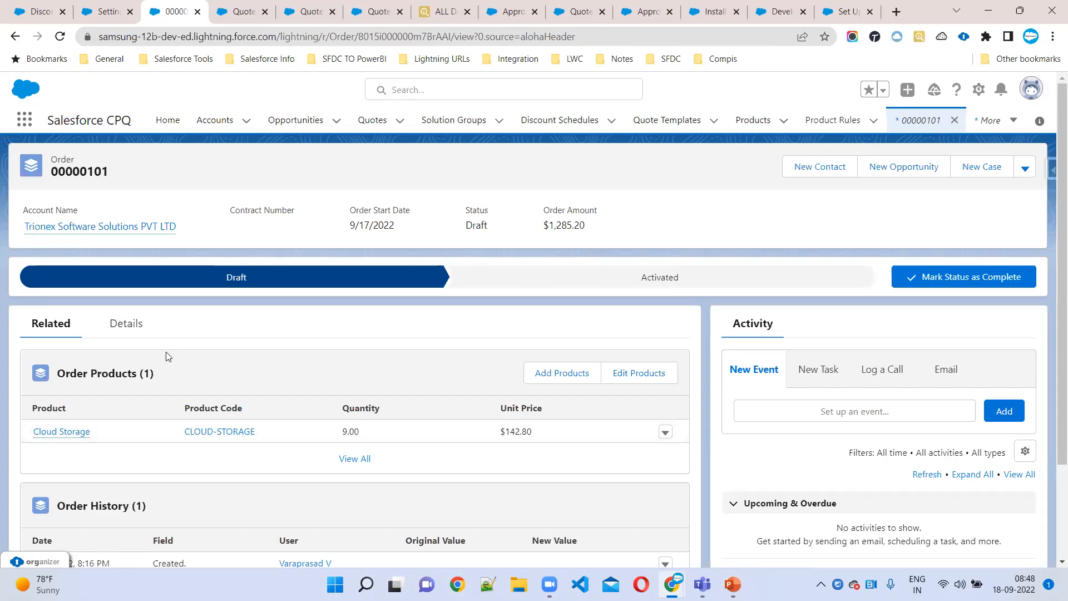
scroll(427, 331, down, 2)
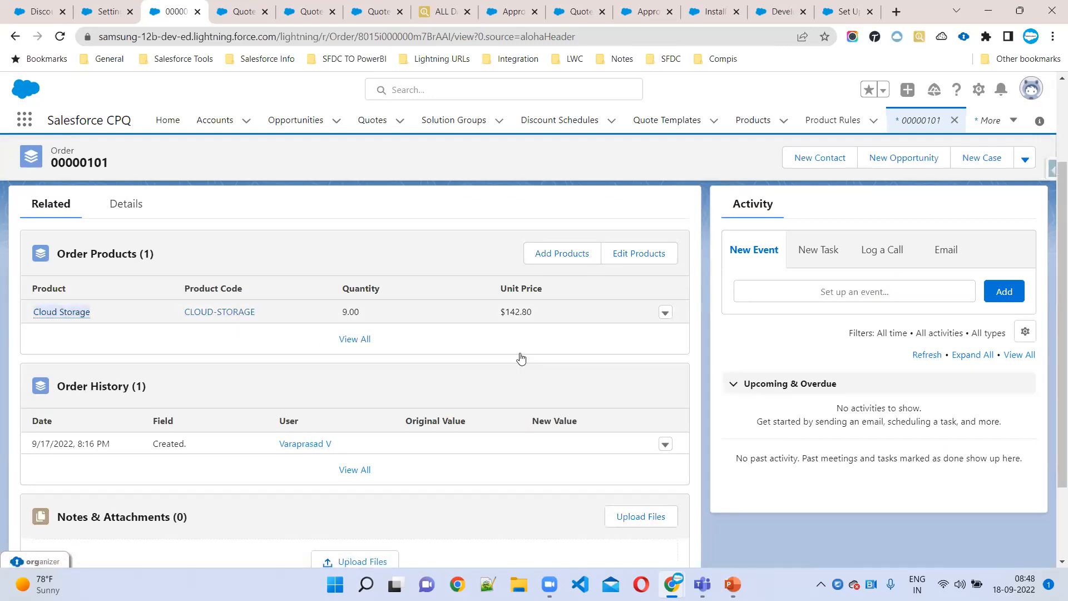
scroll(227, 460, down, 2)
scroll(228, 464, up, 4)
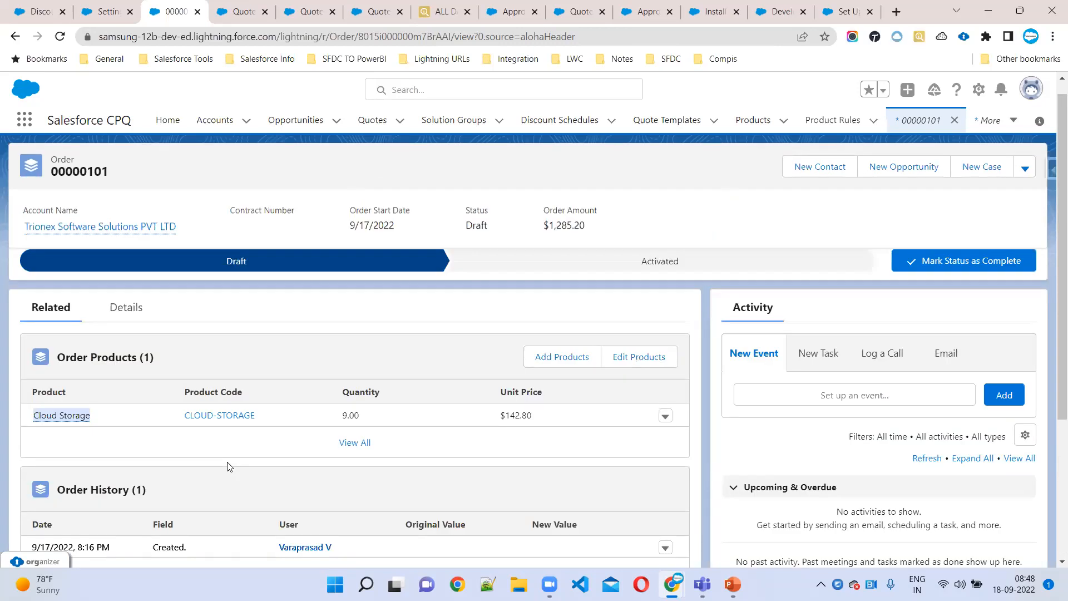
click(125, 309)
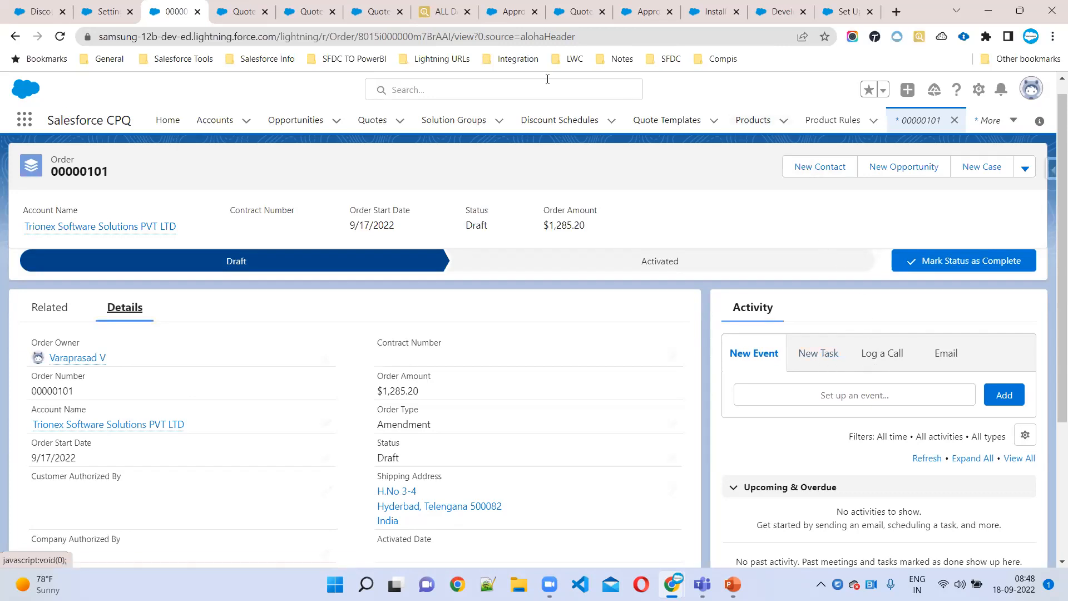
click(108, 12)
click(169, 13)
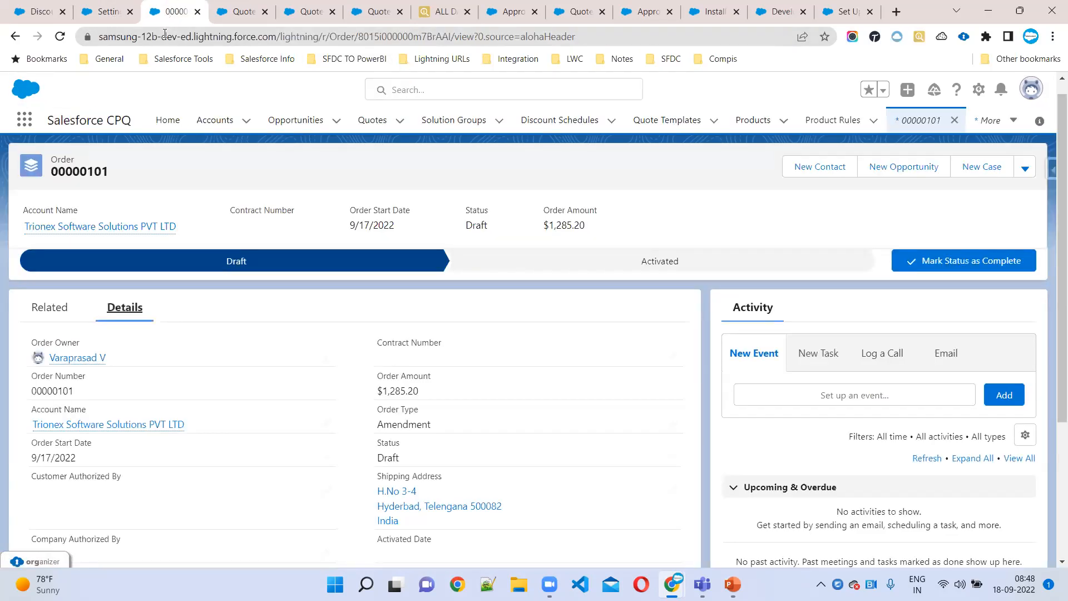
mouse_move(86, 425)
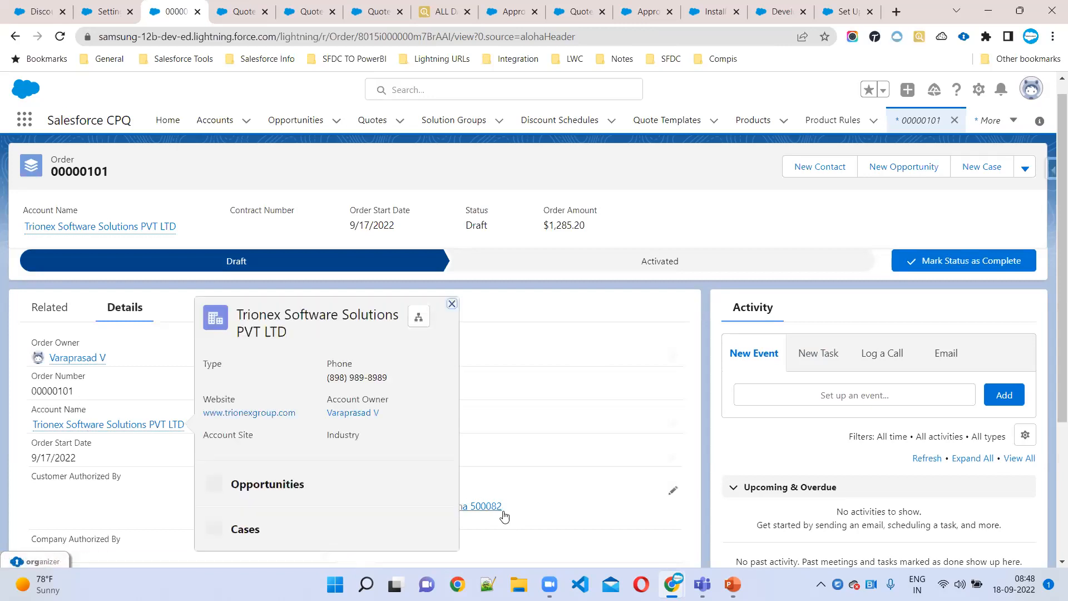
Go back to quote Q-00014 and compare its quote lines with the orders listed below them
click(15, 36)
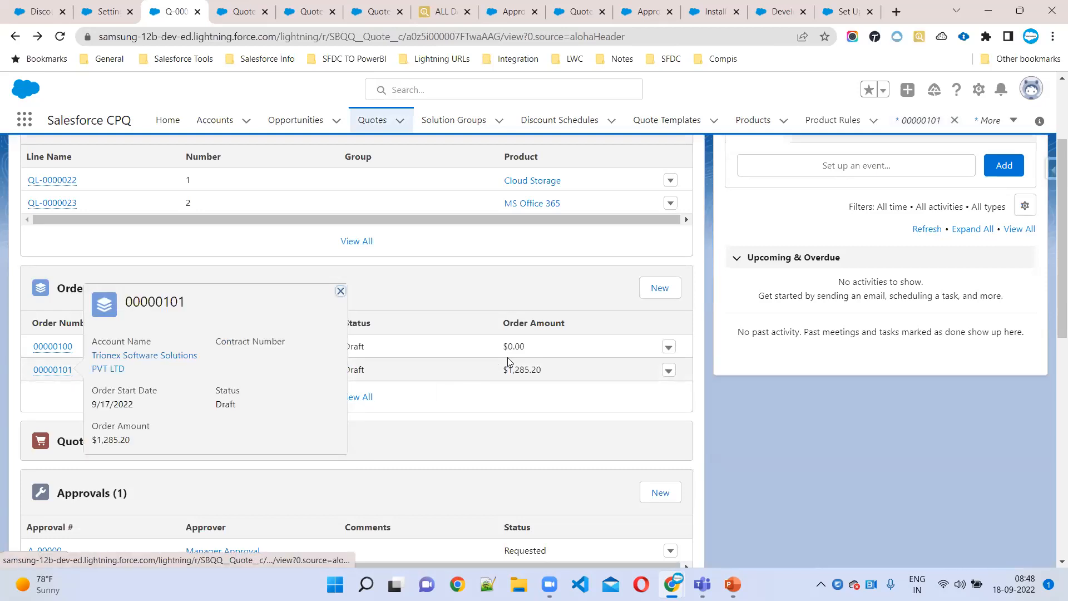
scroll(534, 373, up, 3)
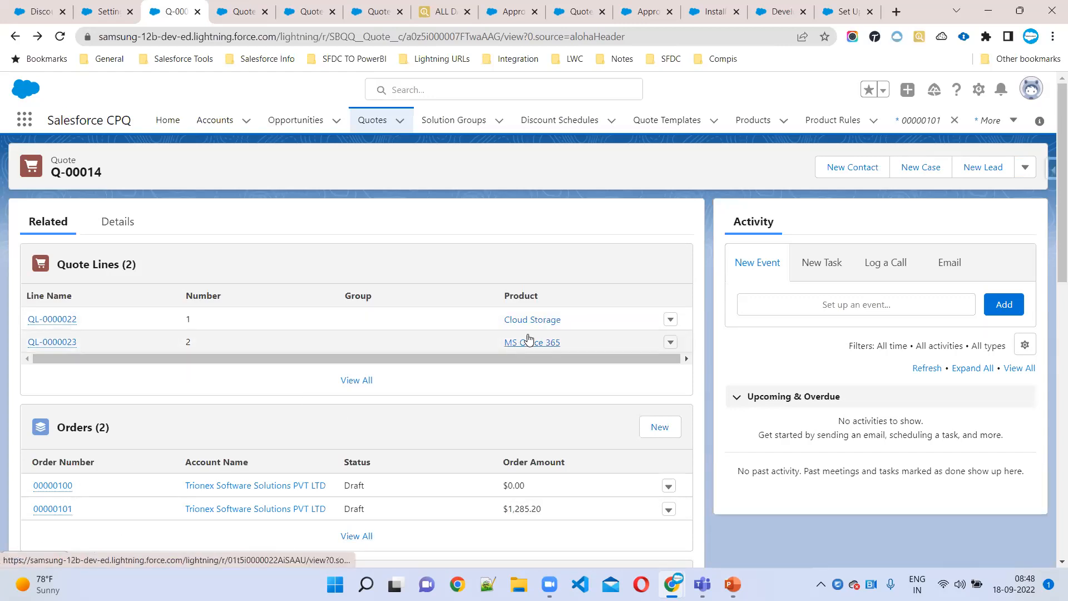
mouse_move(45, 509)
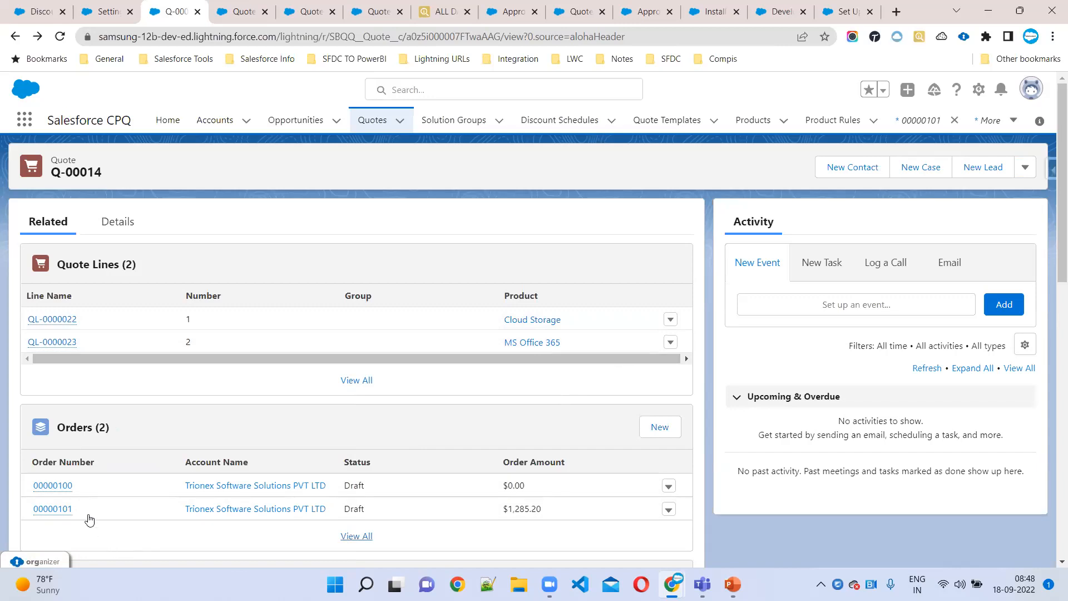
drag(576, 336, 9, 371)
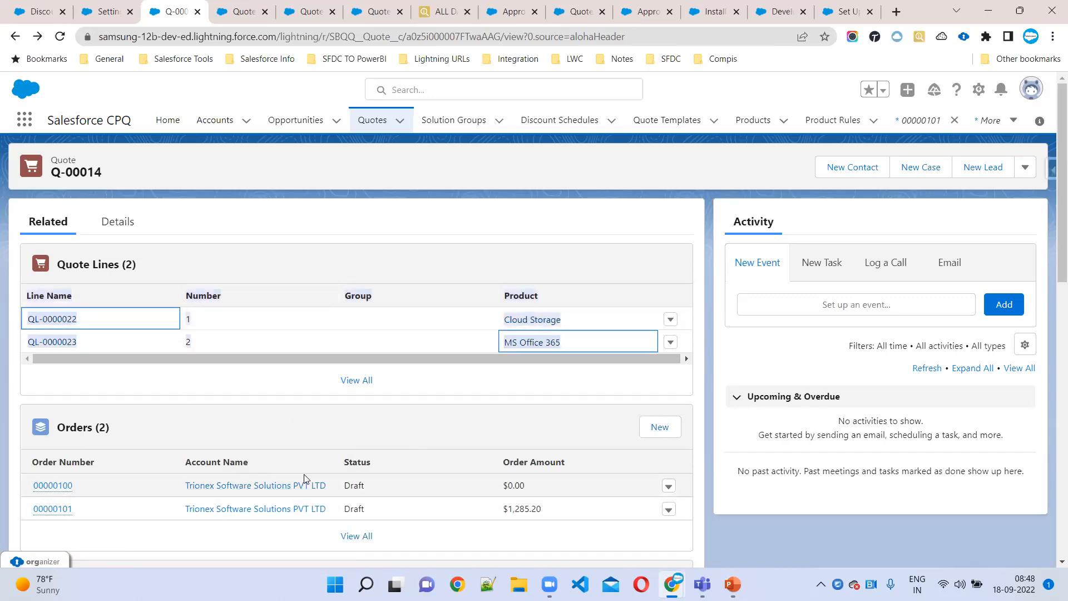
Reopen the second order, view its full Order Products list, and return to the order record
click(34, 509)
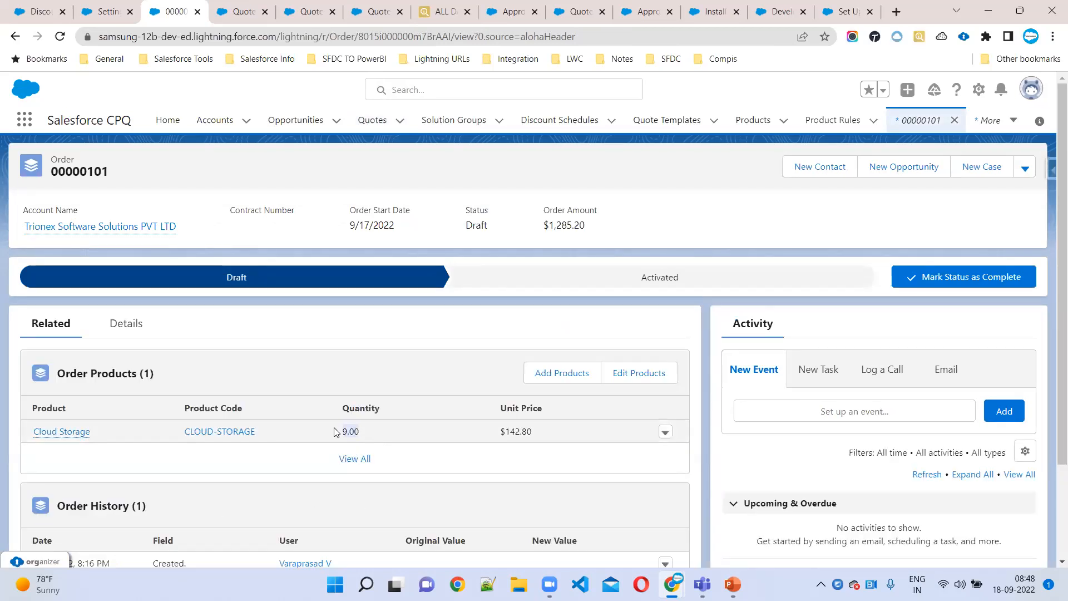
click(359, 459)
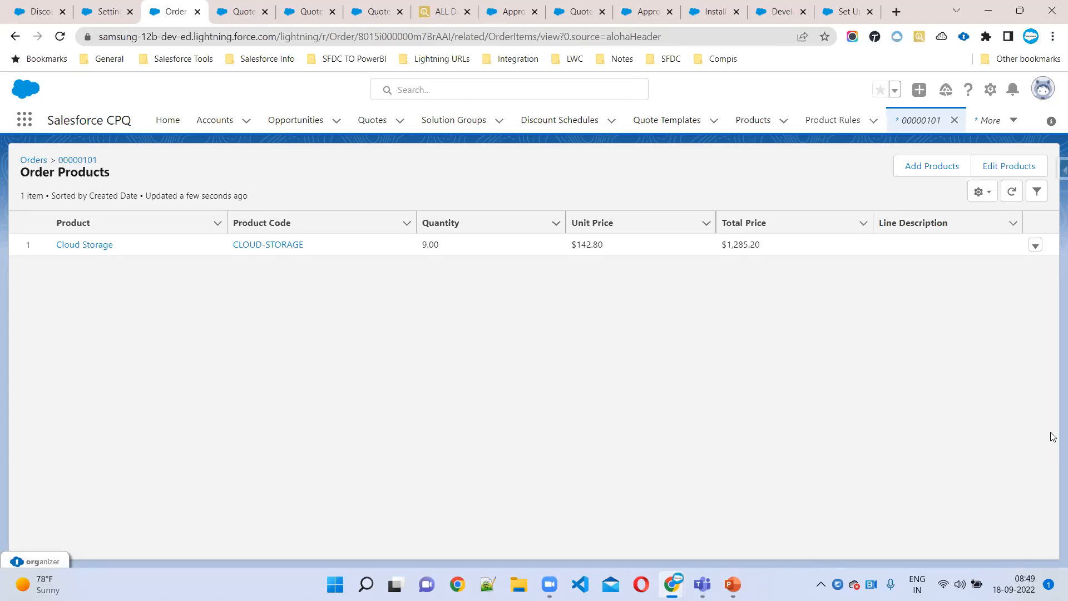
click(77, 160)
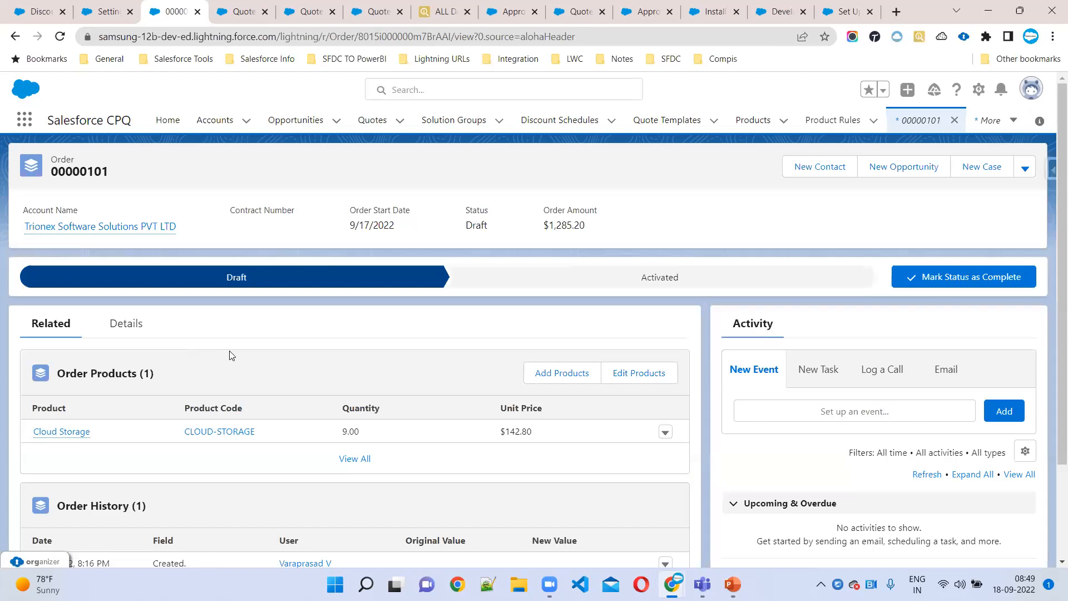
Examine the order's Order Products, Order History and Notes & Attachments related lists
scroll(241, 381, down, 2)
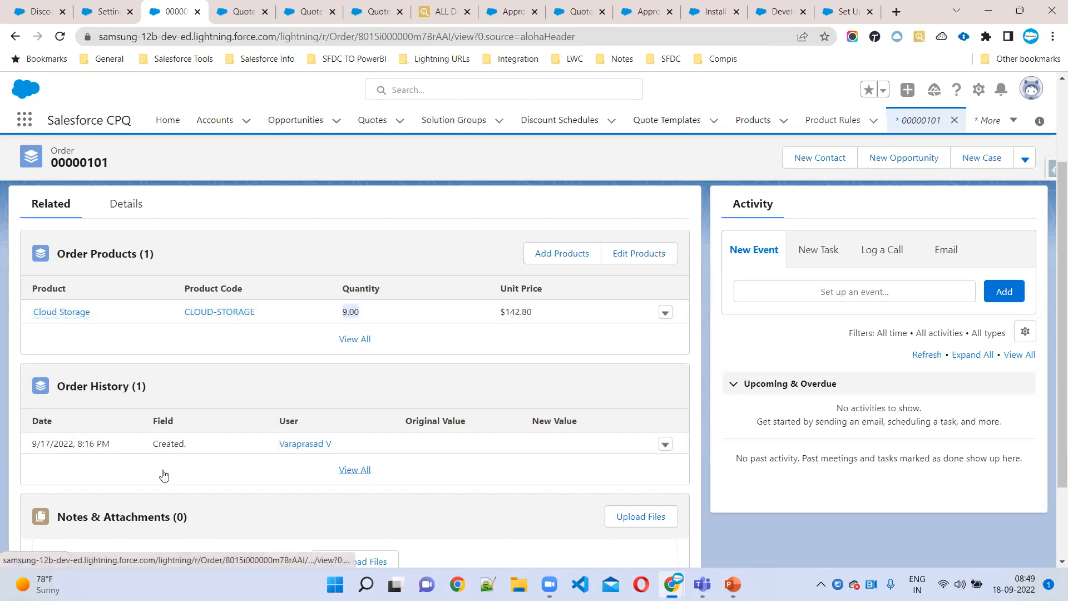
scroll(203, 404, down, 2)
scroll(202, 403, up, 4)
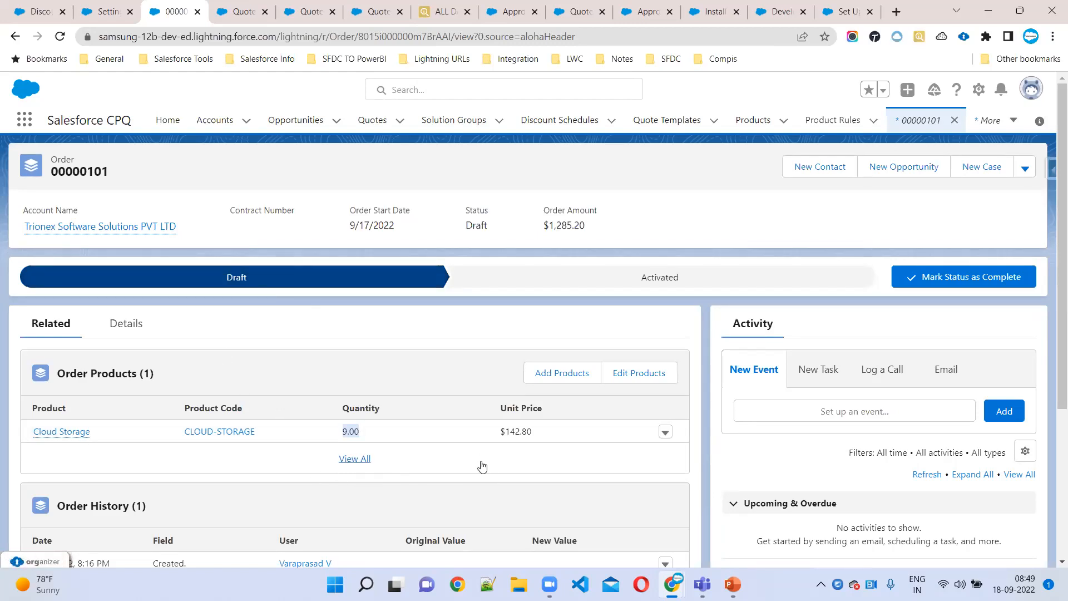
scroll(457, 479, down, 3)
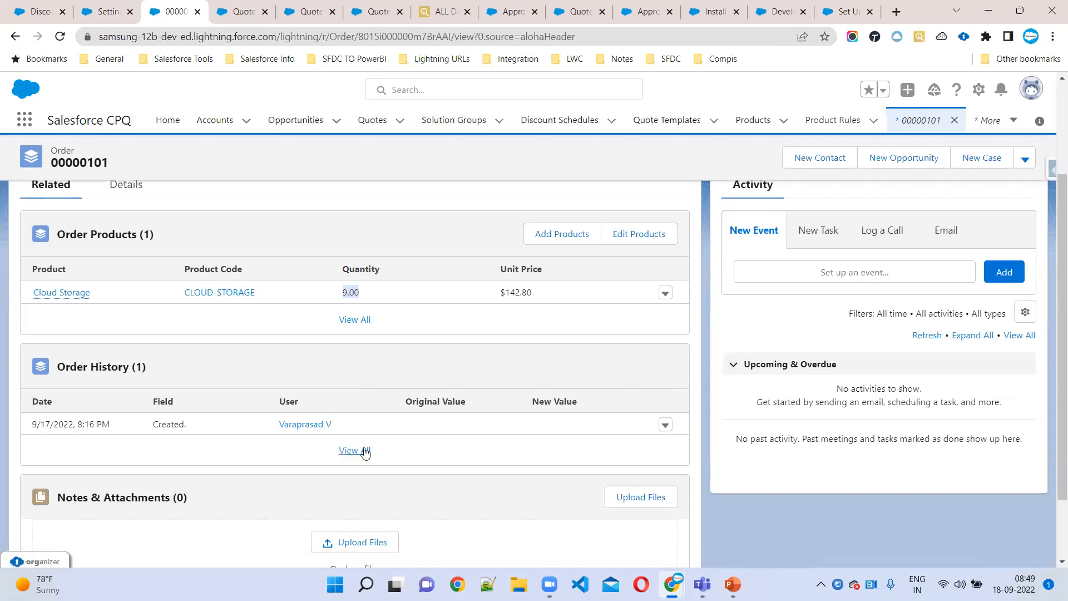
scroll(348, 449, up, 3)
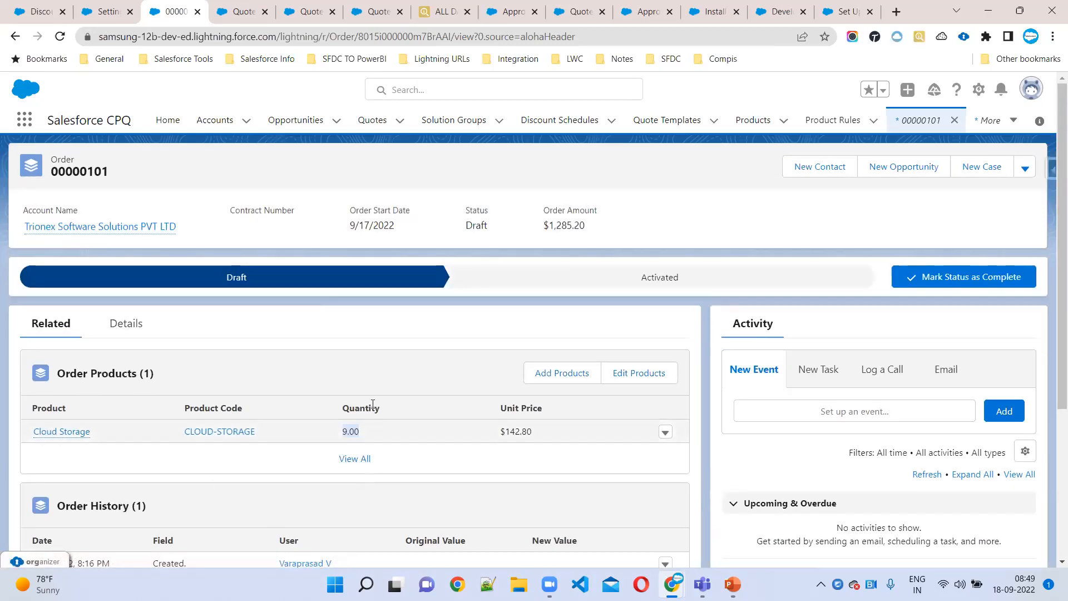
click(406, 333)
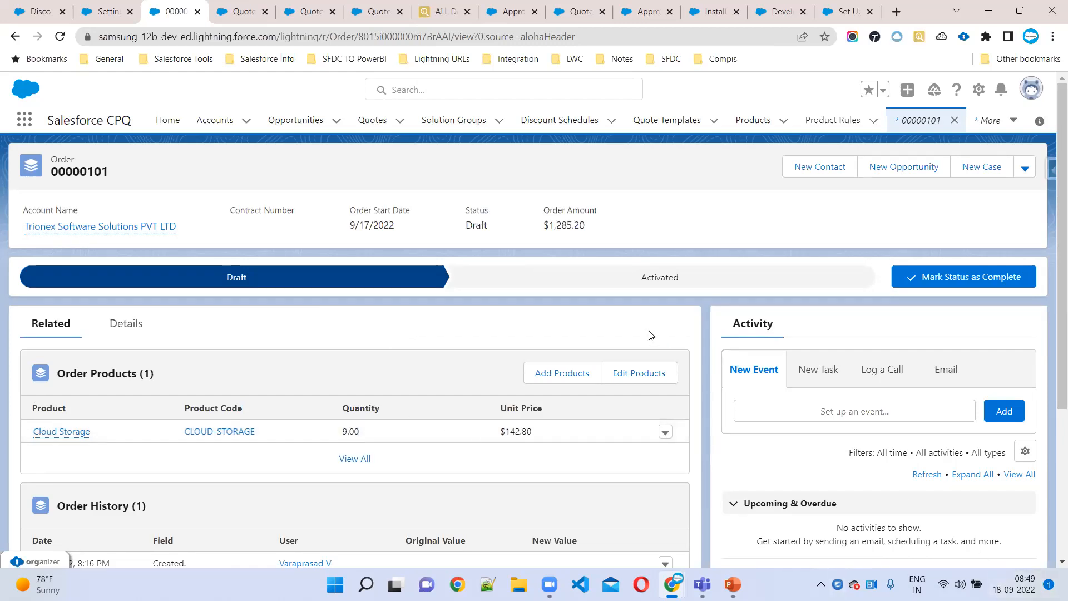
Create and save a new account named Dell Account
click(215, 123)
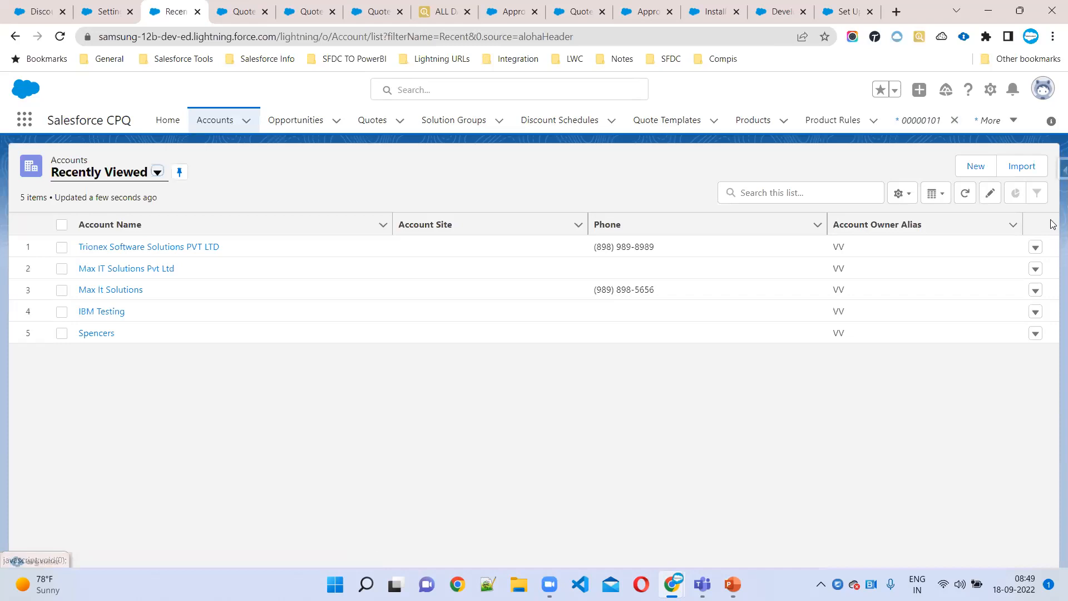
click(975, 166)
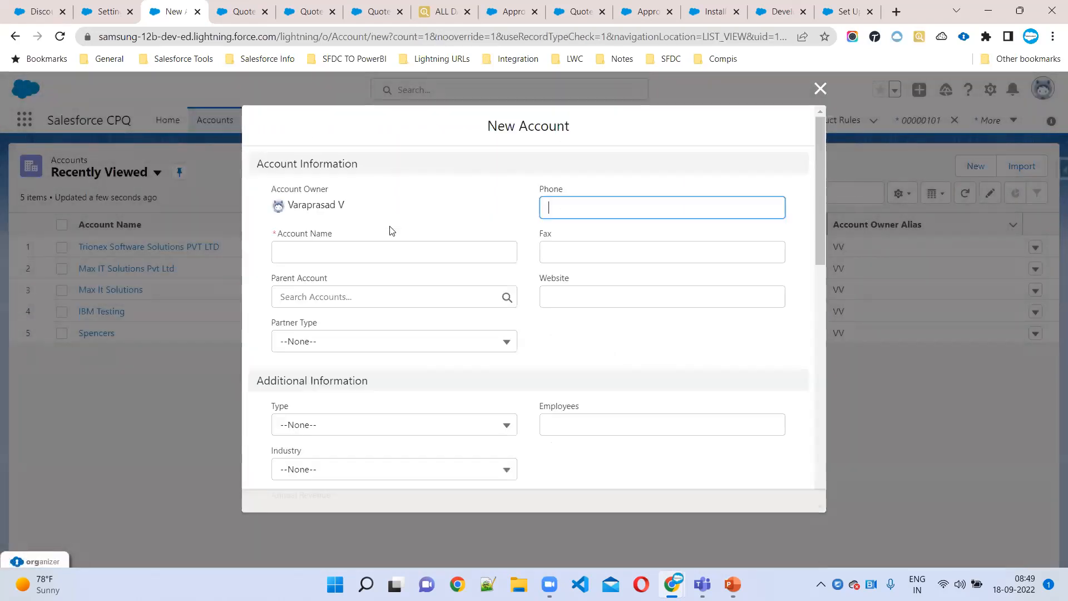
click(331, 253)
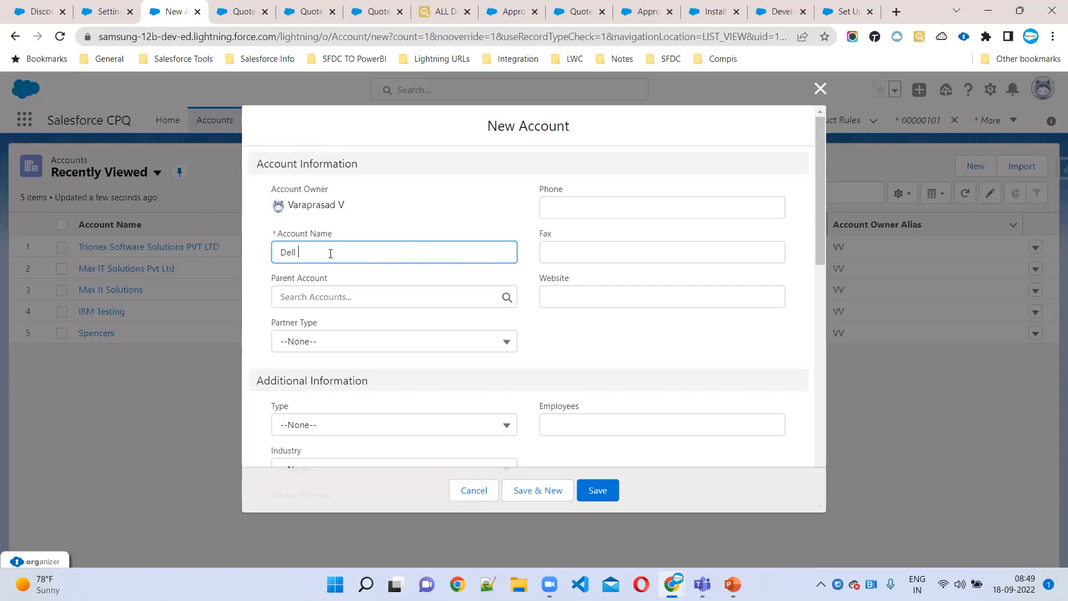
text(count)
scroll(467, 384, down, 1)
scroll(612, 461, down, 1)
click(600, 497)
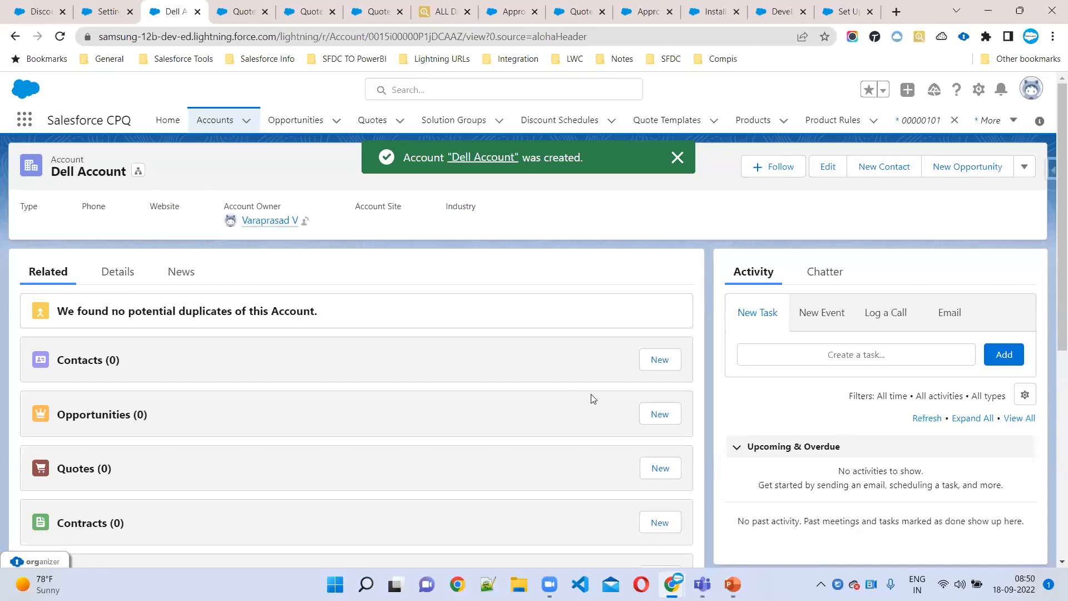
Create and save an opportunity named Dell Opp for Dell Account with close date 9/24/2022 and stage Proposal/Price Quote
click(657, 417)
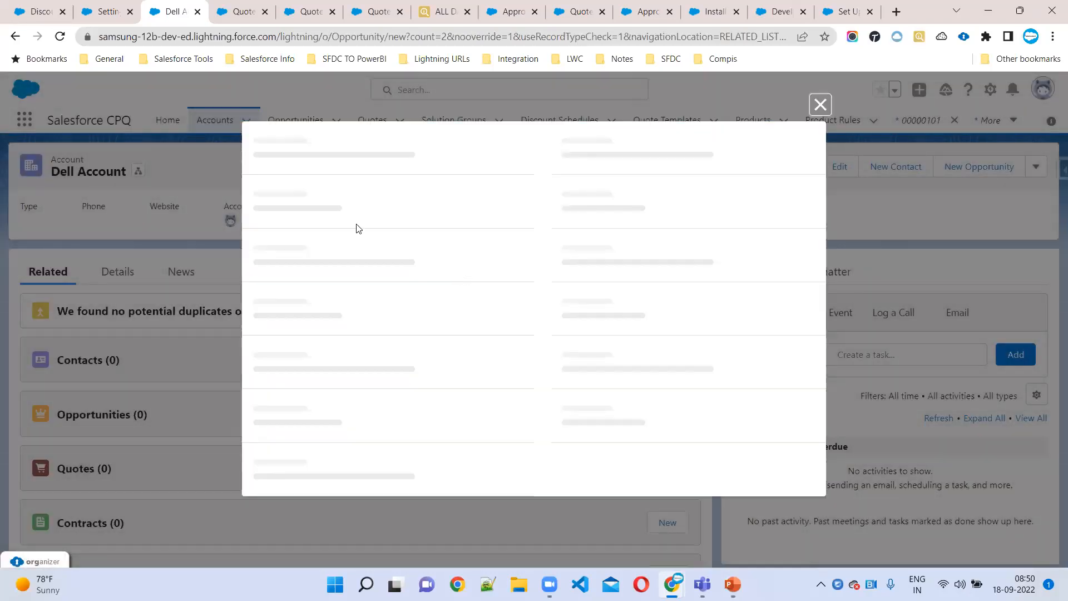
click(308, 258)
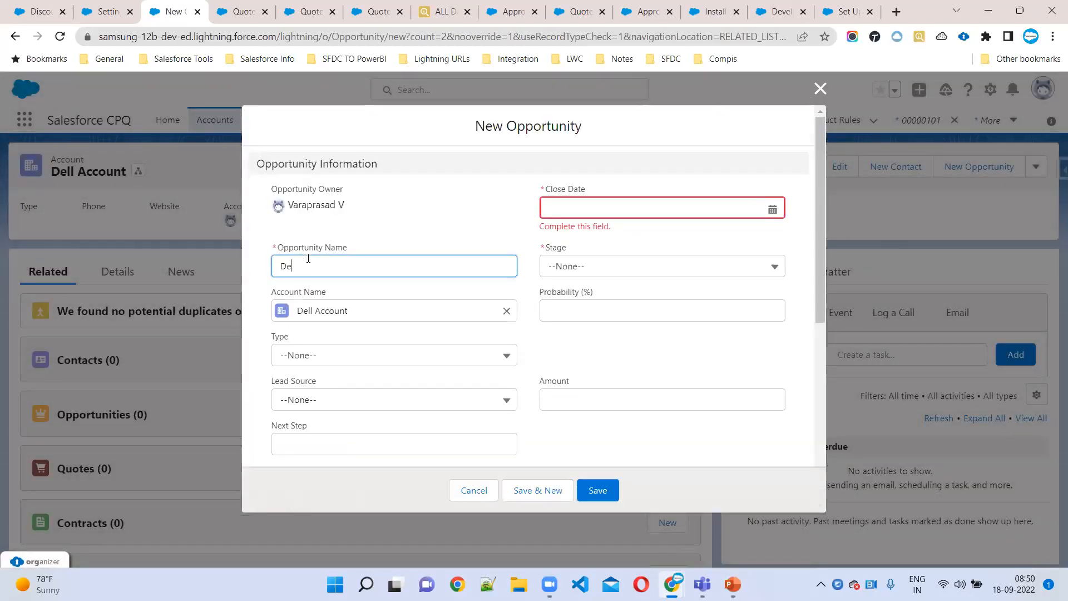
text(Dell Opp)
click(573, 212)
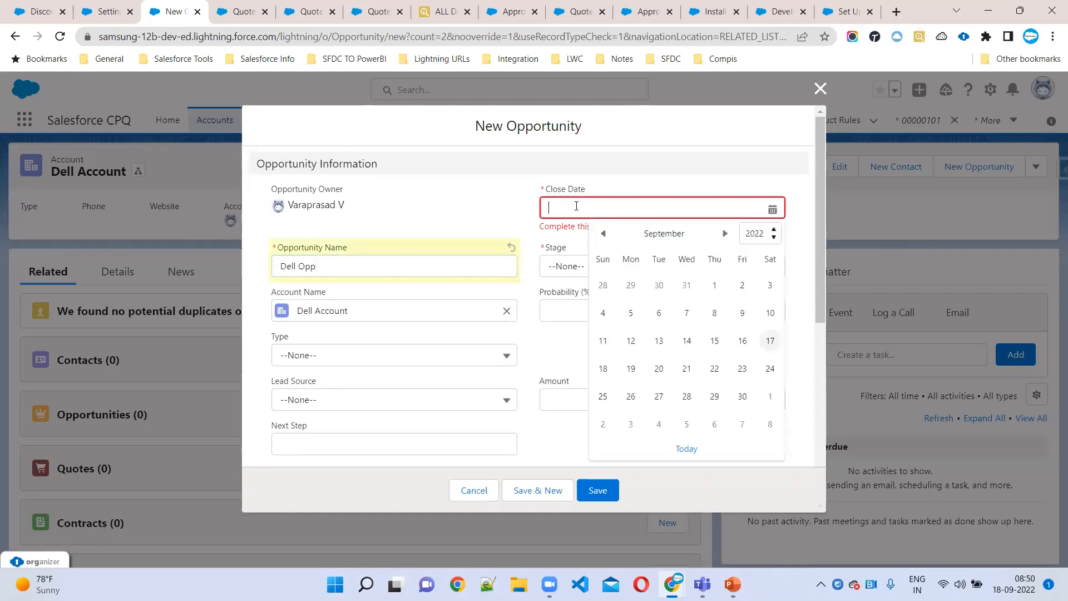
click(771, 369)
click(576, 267)
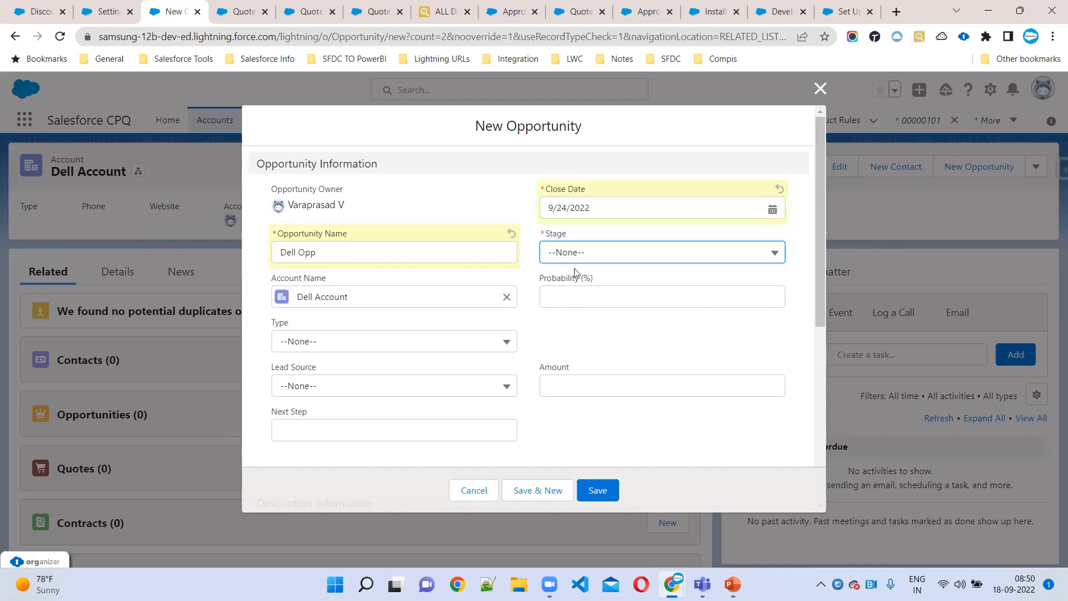
click(574, 259)
scroll(628, 414, down, 2)
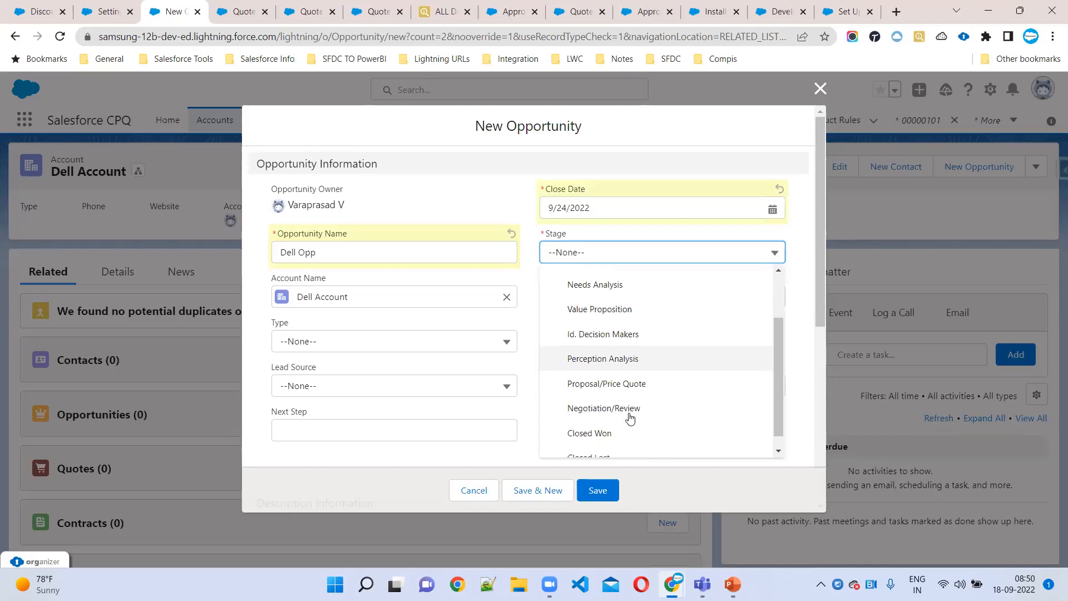
click(619, 384)
click(602, 492)
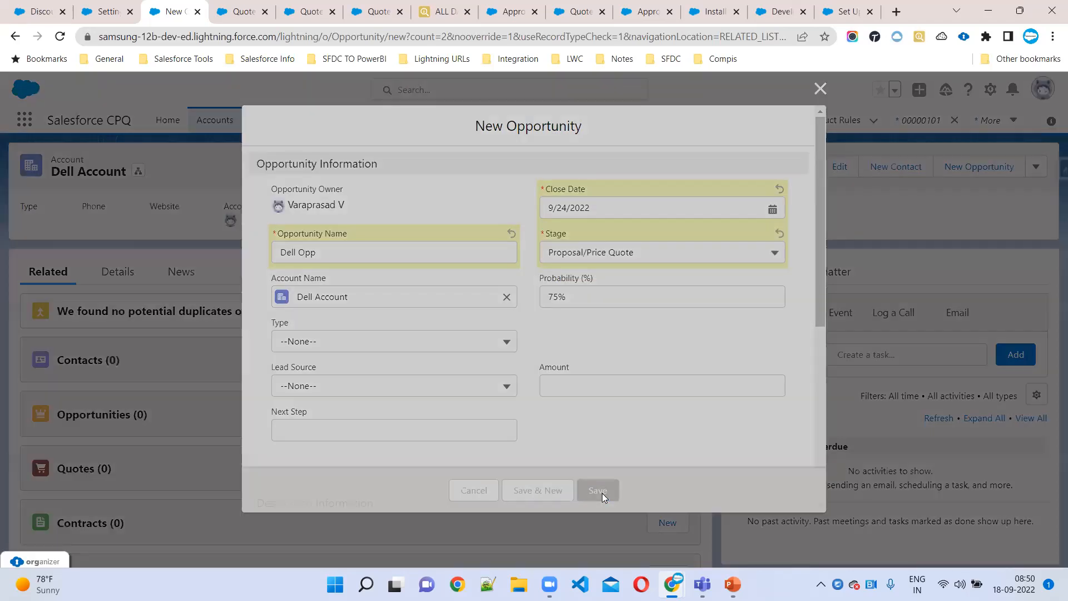
Create and save a primary quote from Dell Account, linking it to opportunity Dell Opp and account Dell Account
scroll(494, 444, down, 2)
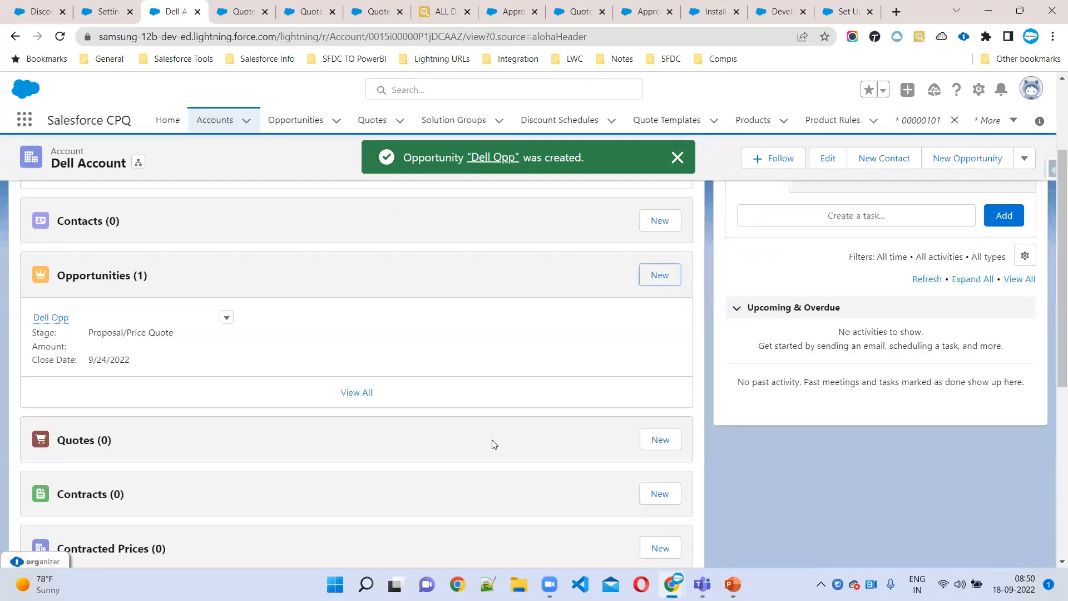
click(657, 438)
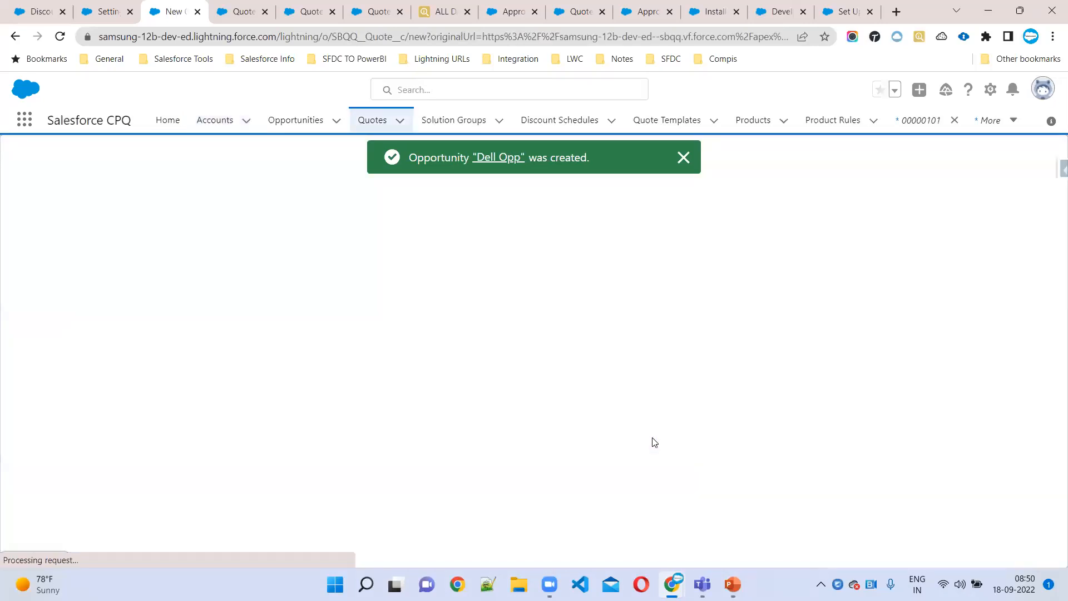
click(682, 157)
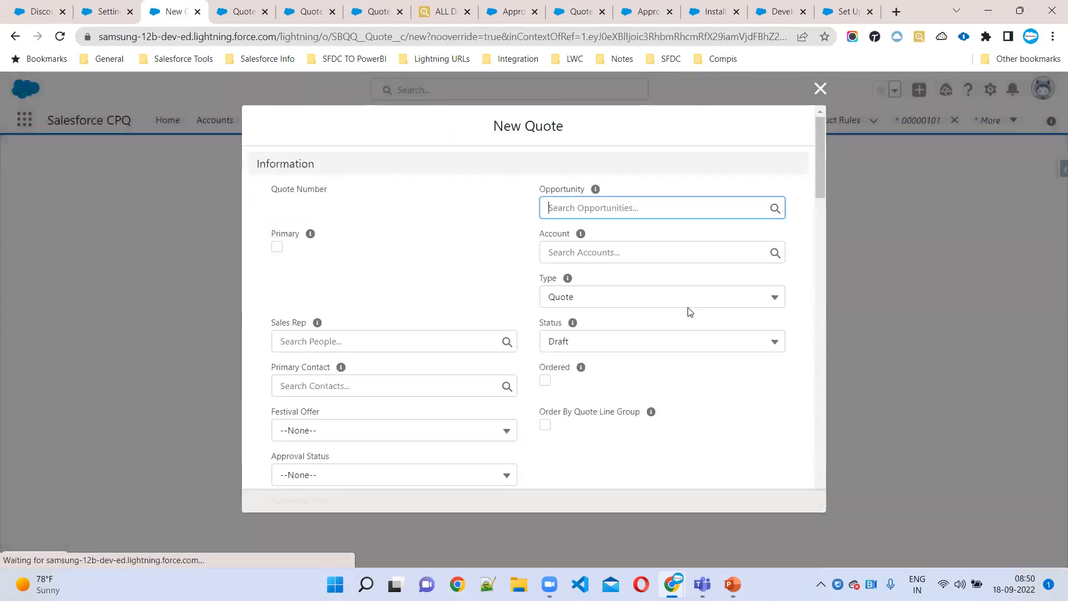
click(581, 245)
click(594, 301)
click(586, 208)
click(598, 251)
click(276, 247)
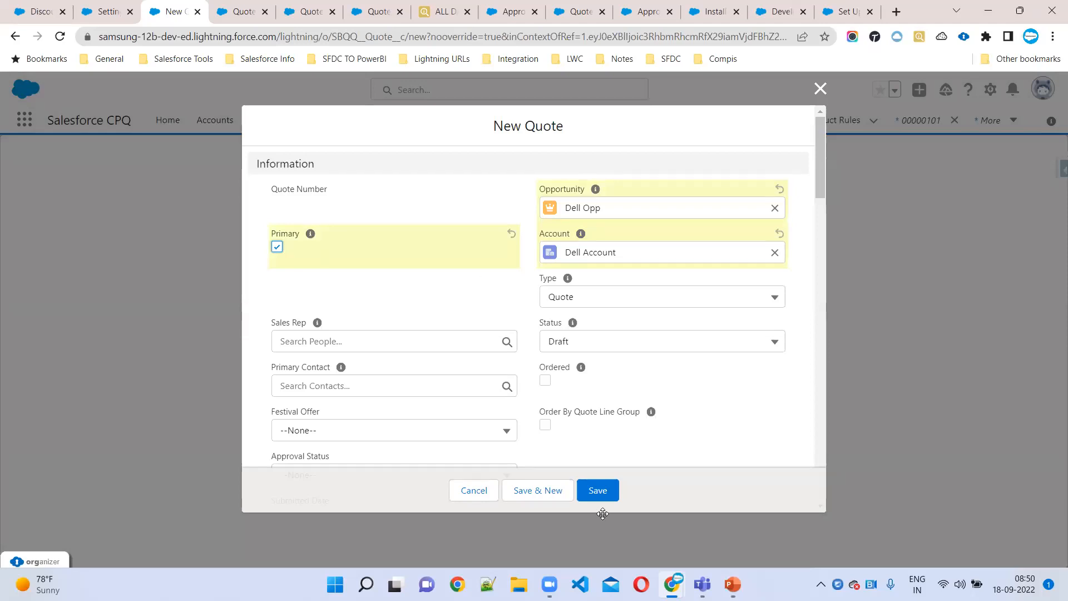
click(605, 493)
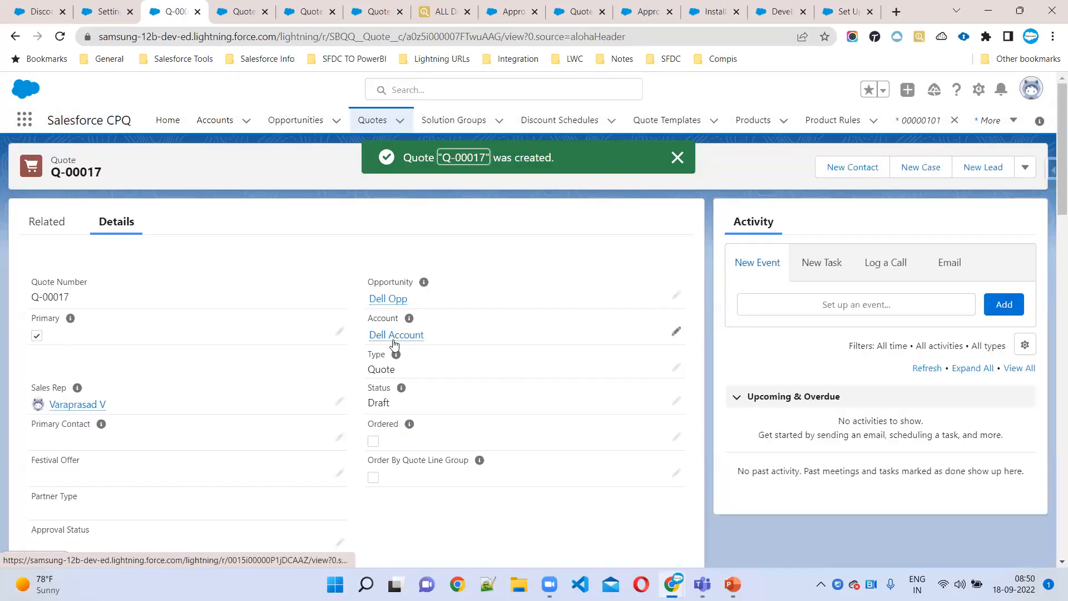
Set the new Dell quote's Approval Status to Approved and save the record
mouse_move(411, 341)
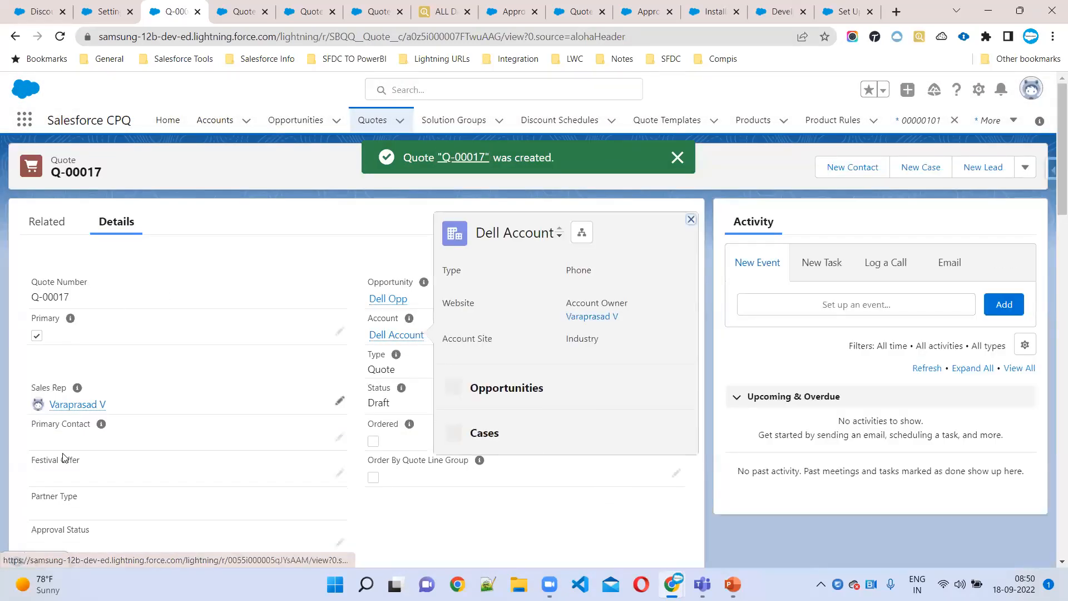
scroll(118, 428, down, 3)
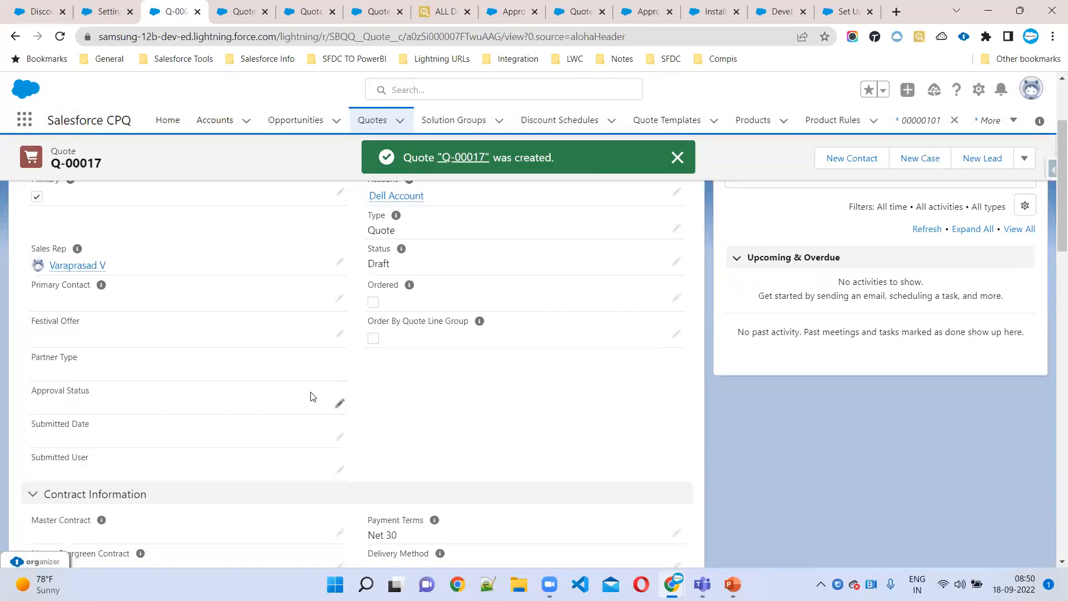
click(340, 404)
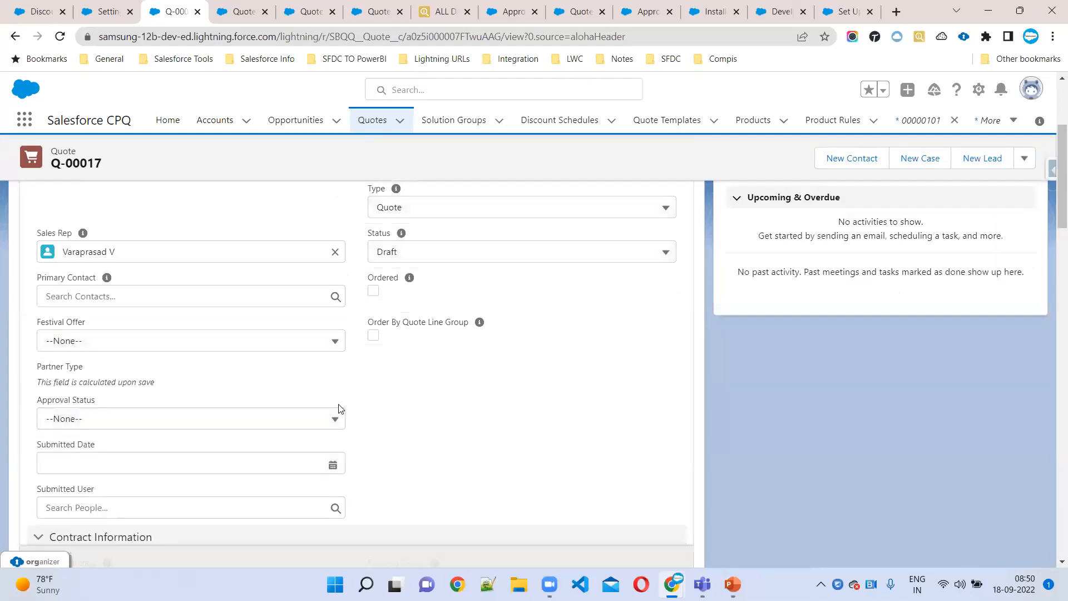
click(95, 423)
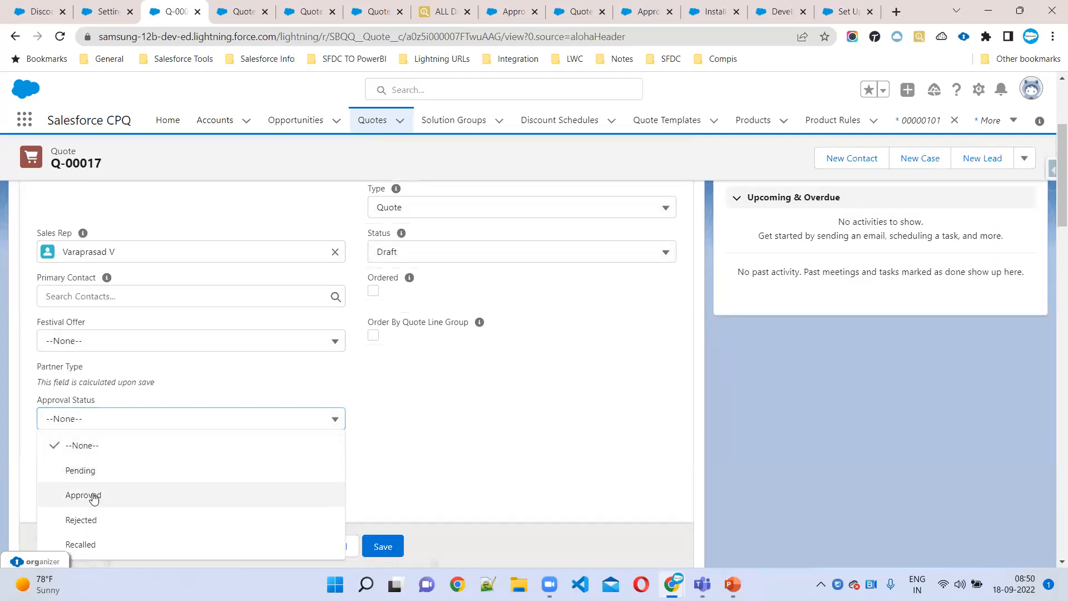
click(95, 493)
click(382, 545)
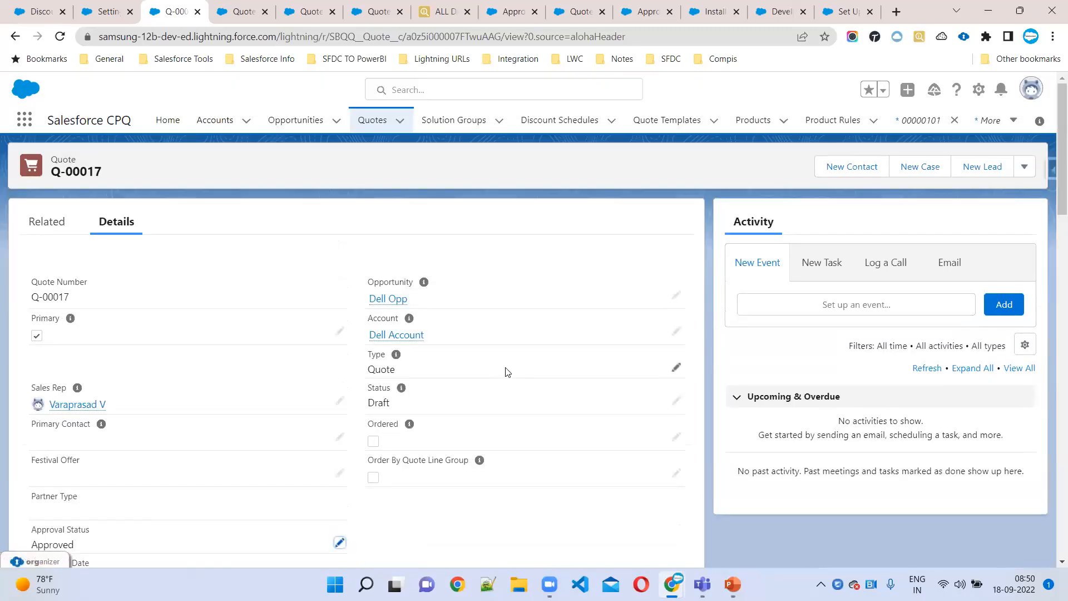
Open the Dell quote's lines for editing and choose USA PB as its price book
click(1023, 166)
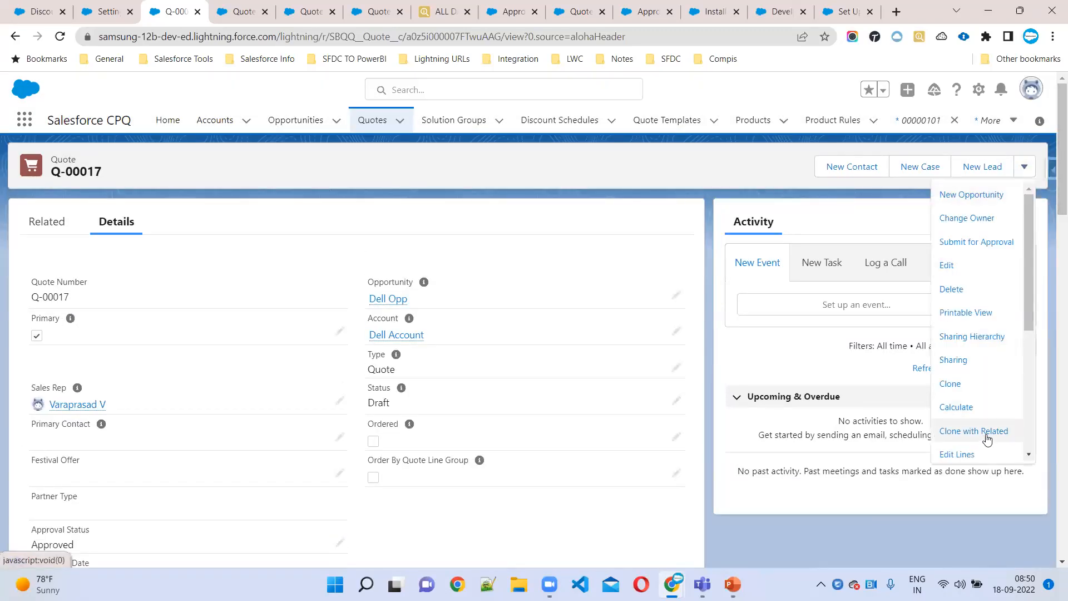
click(957, 449)
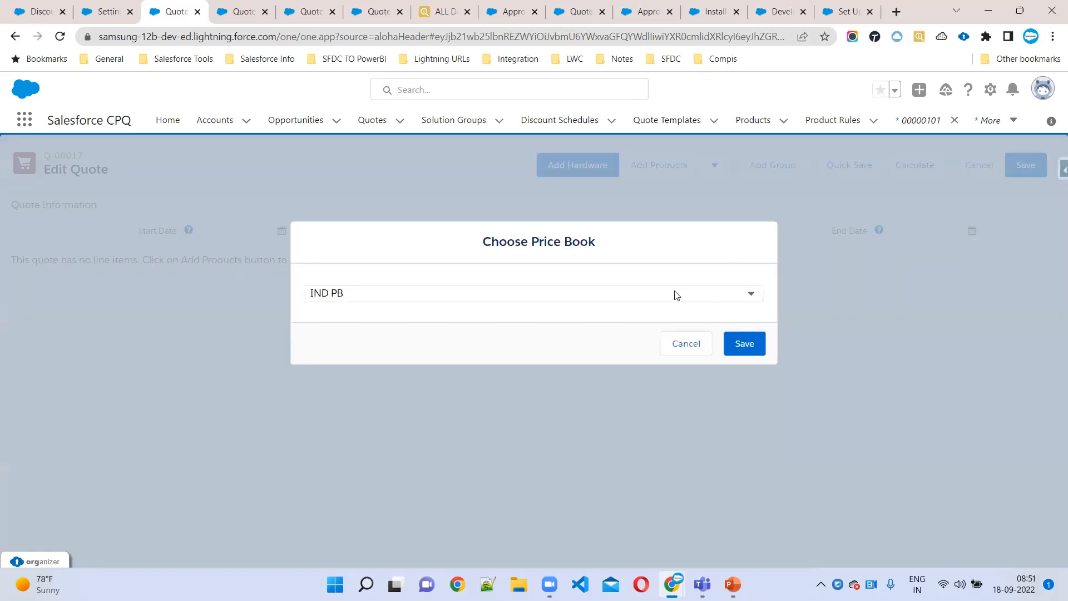
click(676, 294)
click(400, 404)
click(550, 299)
click(425, 333)
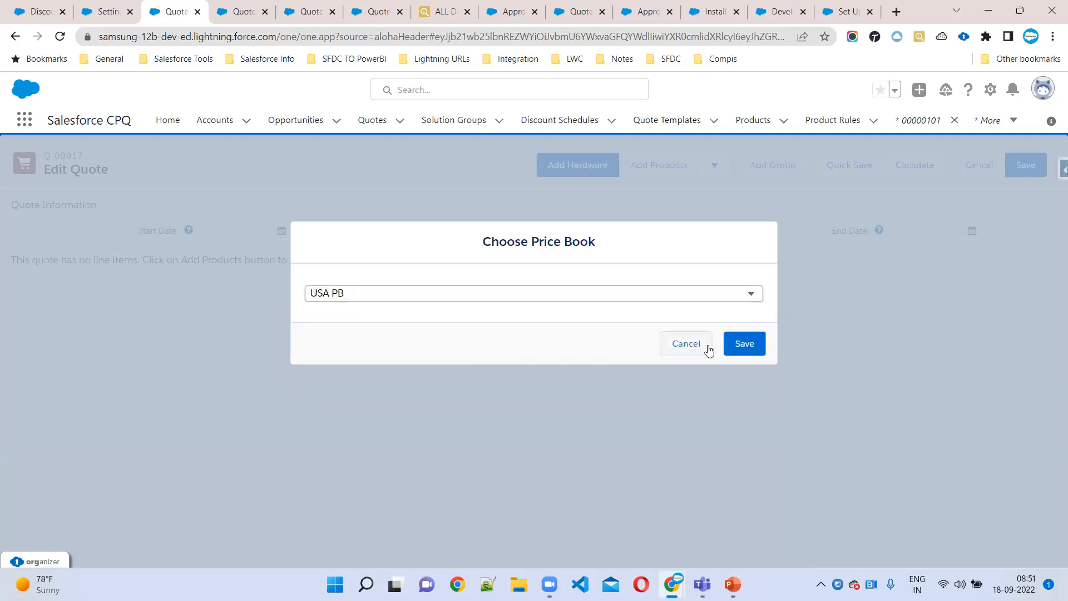
click(735, 350)
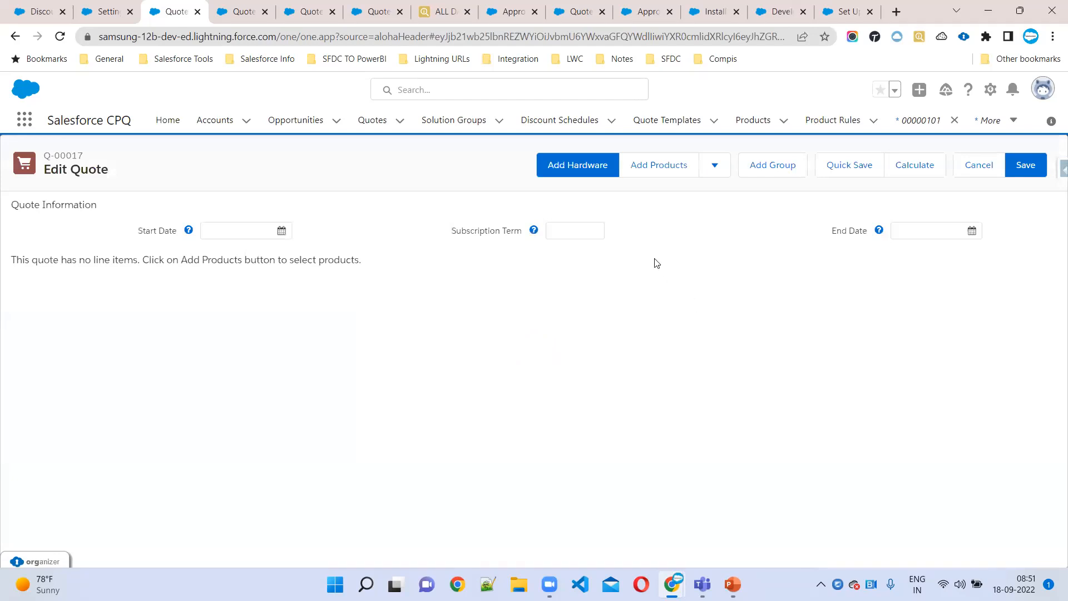
Add a quote line group named HD Prods and add the Acer and Business Laptop products to it
click(768, 174)
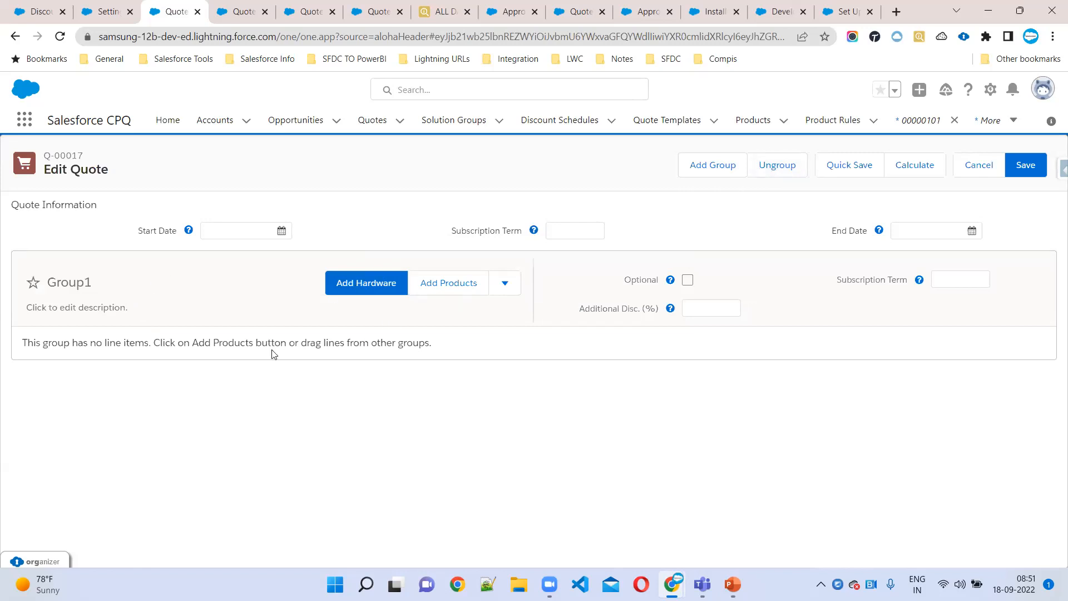
click(98, 283)
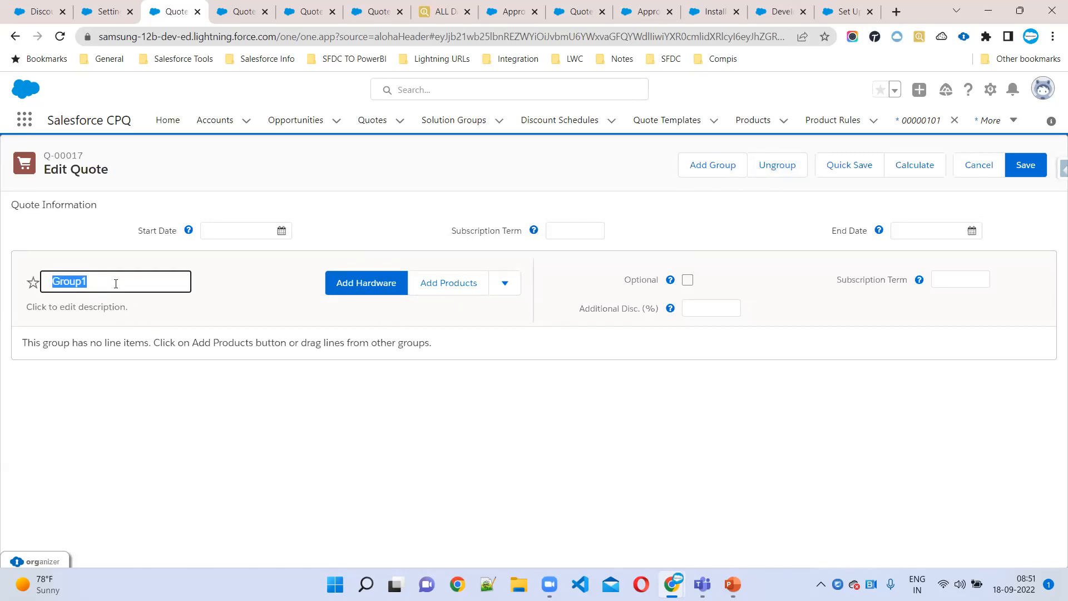
text(HD Prods)
key(Return)
click(457, 293)
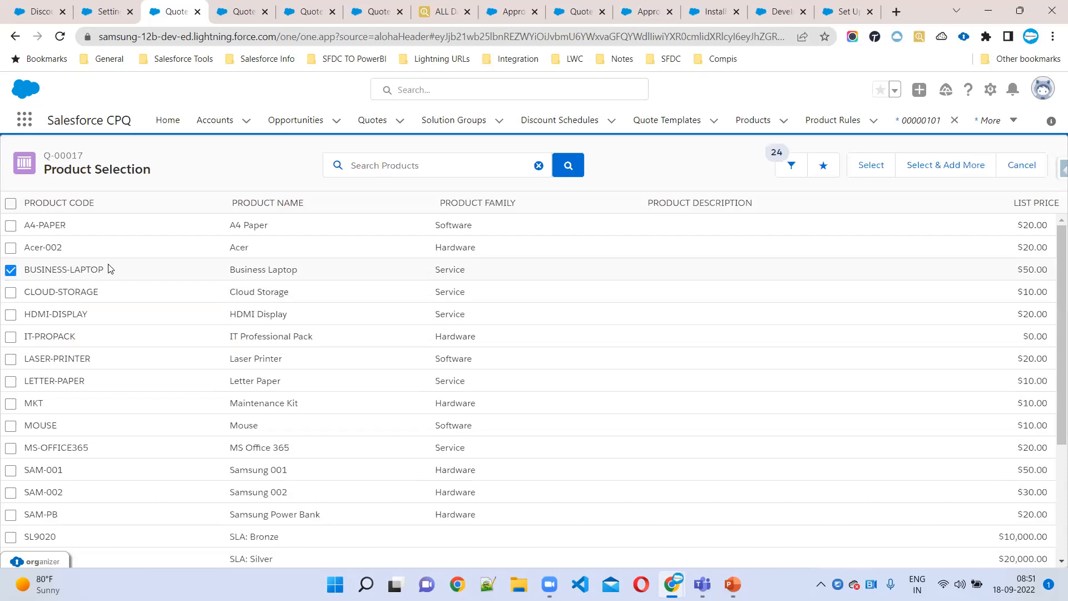
click(10, 249)
click(861, 167)
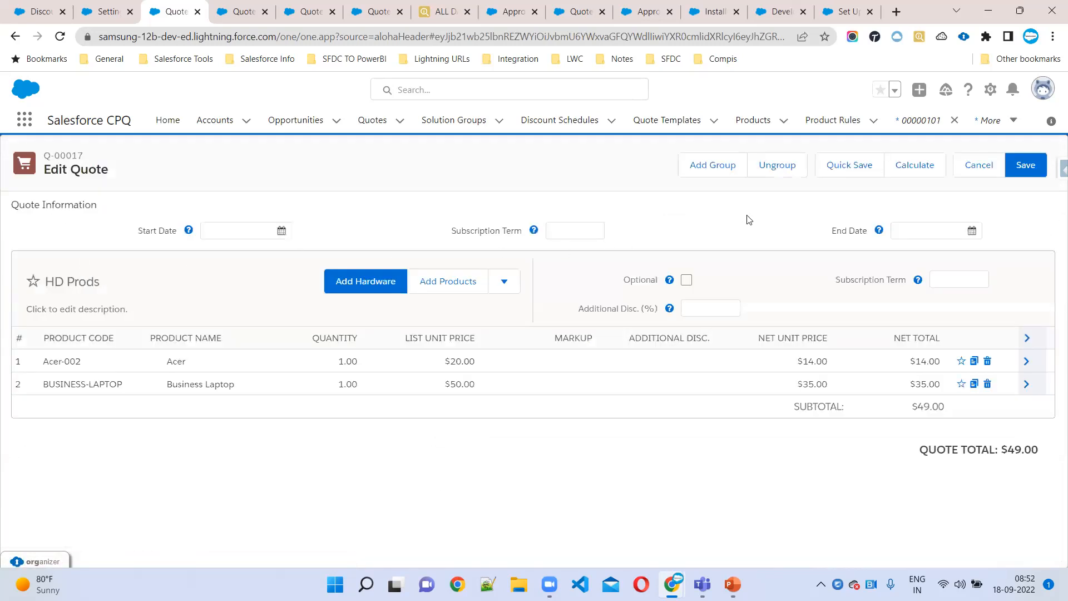
Add a second group named SW Prods and add the Samsung 001 and Samsung 002 products to it
click(728, 169)
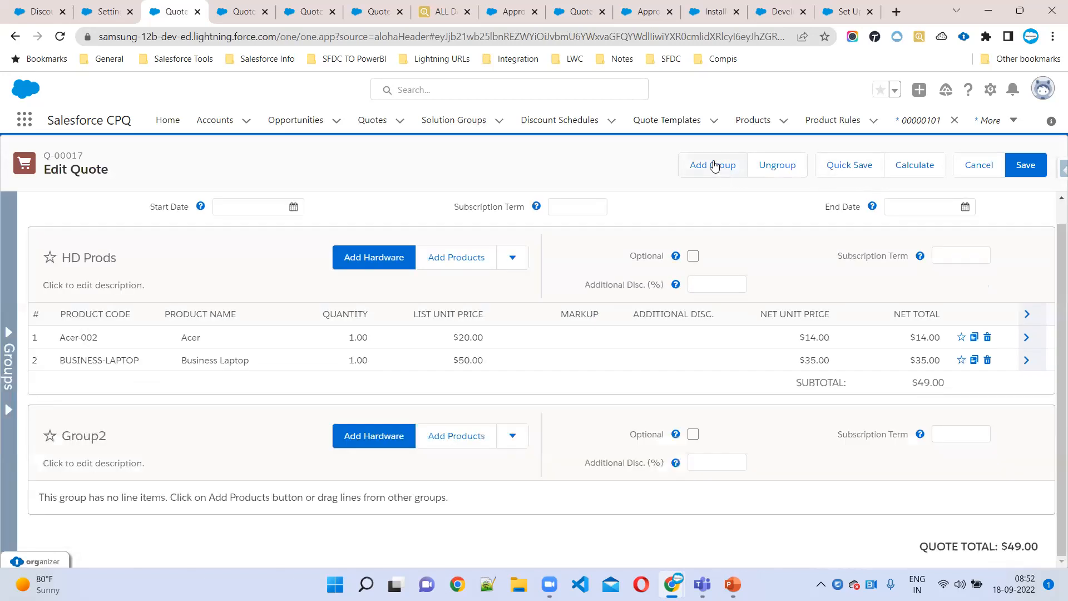
click(117, 437)
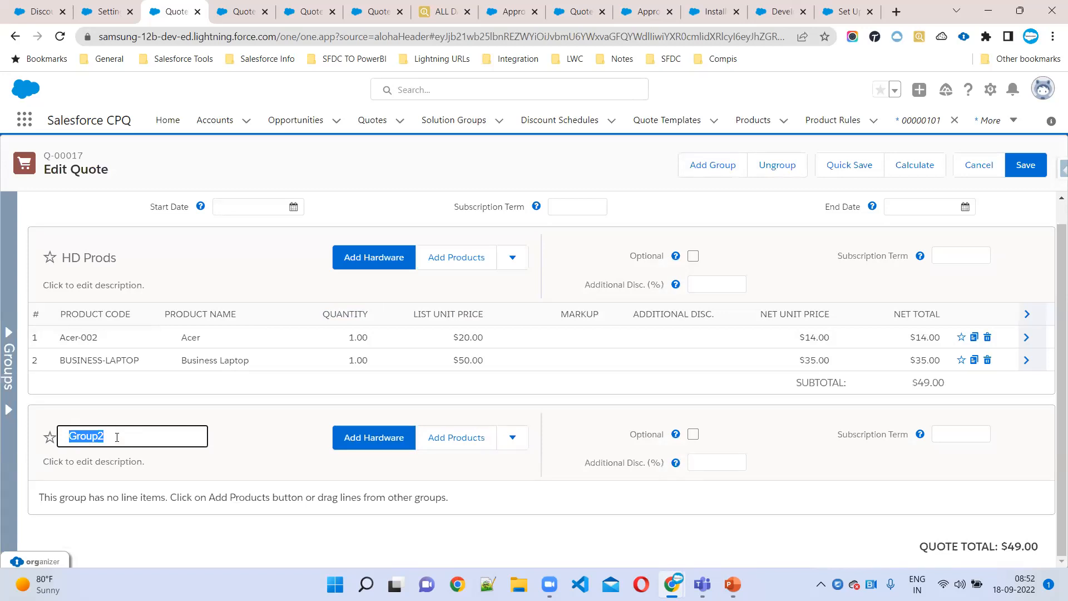
text(SW Prods)
click(465, 437)
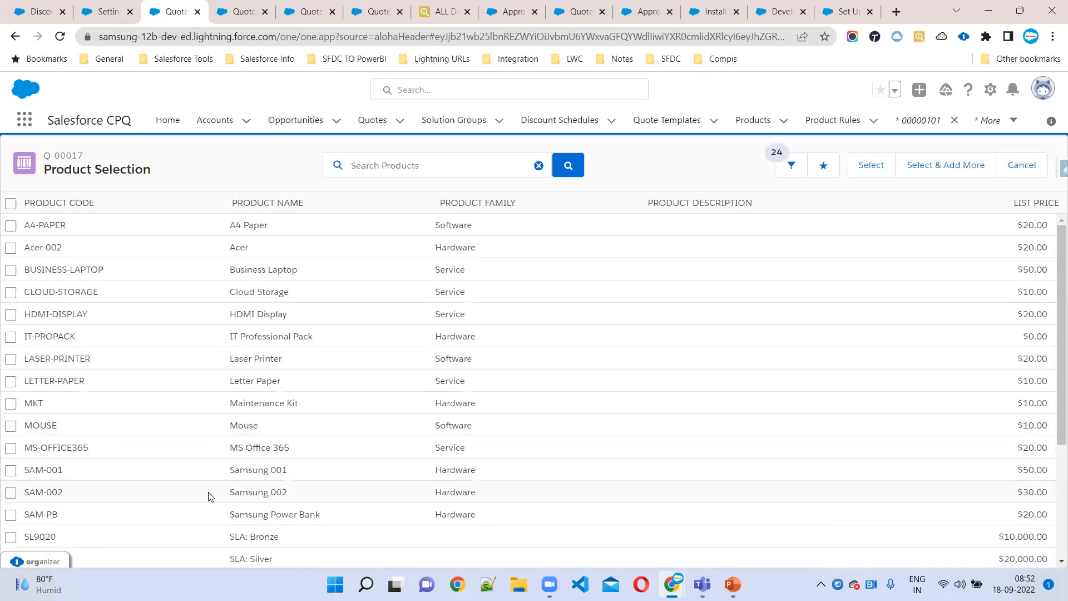
click(10, 470)
click(11, 492)
click(871, 165)
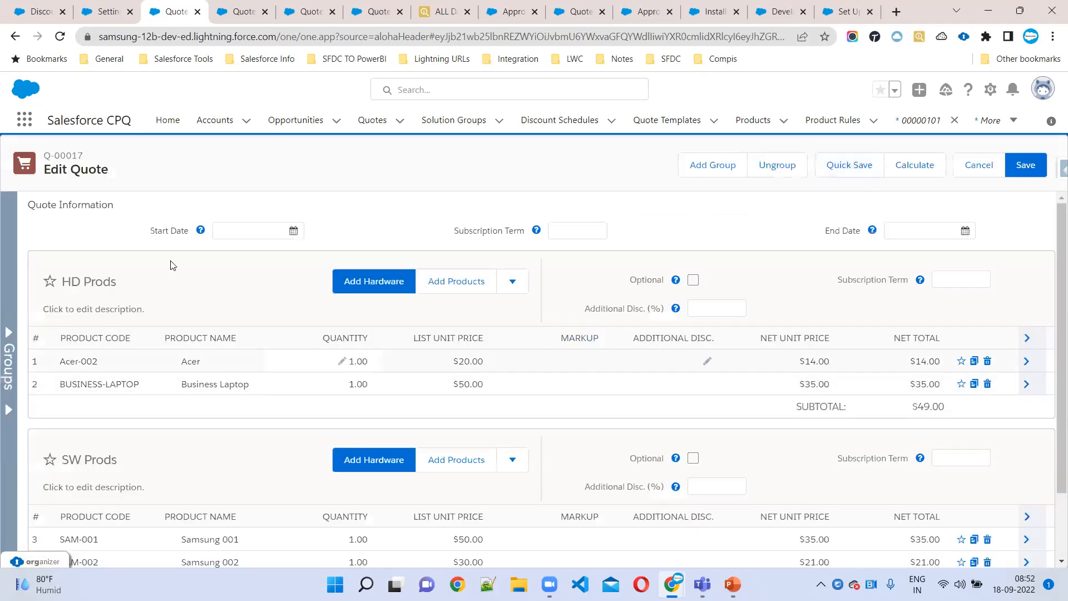
Expand the groups list, review the HD Prods and SW Prods lines, and save the quote lines
click(8, 333)
click(74, 241)
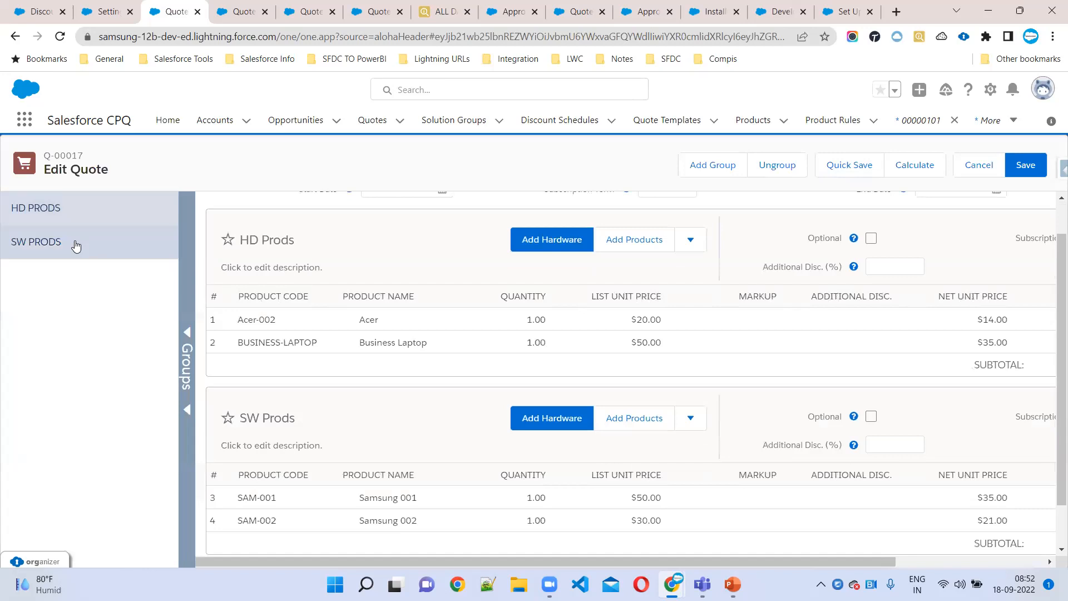
scroll(612, 389, up, 1)
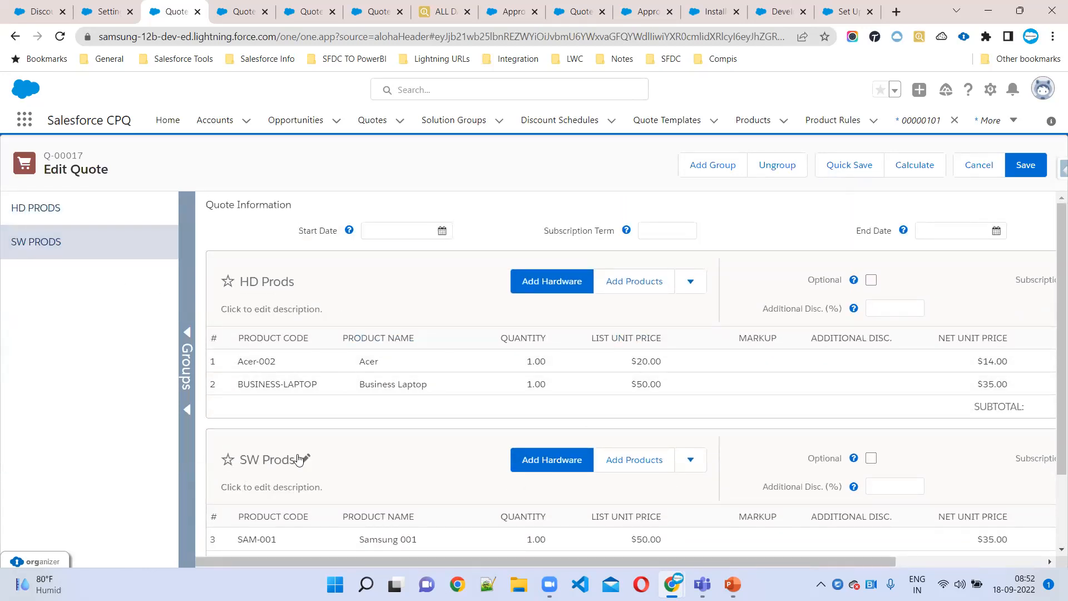
scroll(844, 394, down, 2)
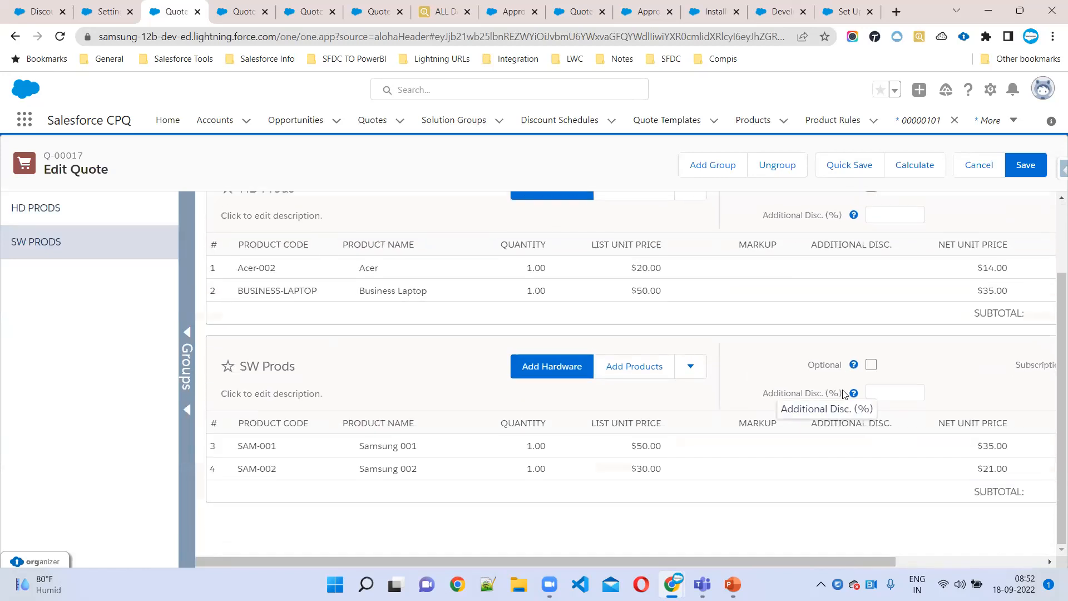
scroll(856, 392, up, 2)
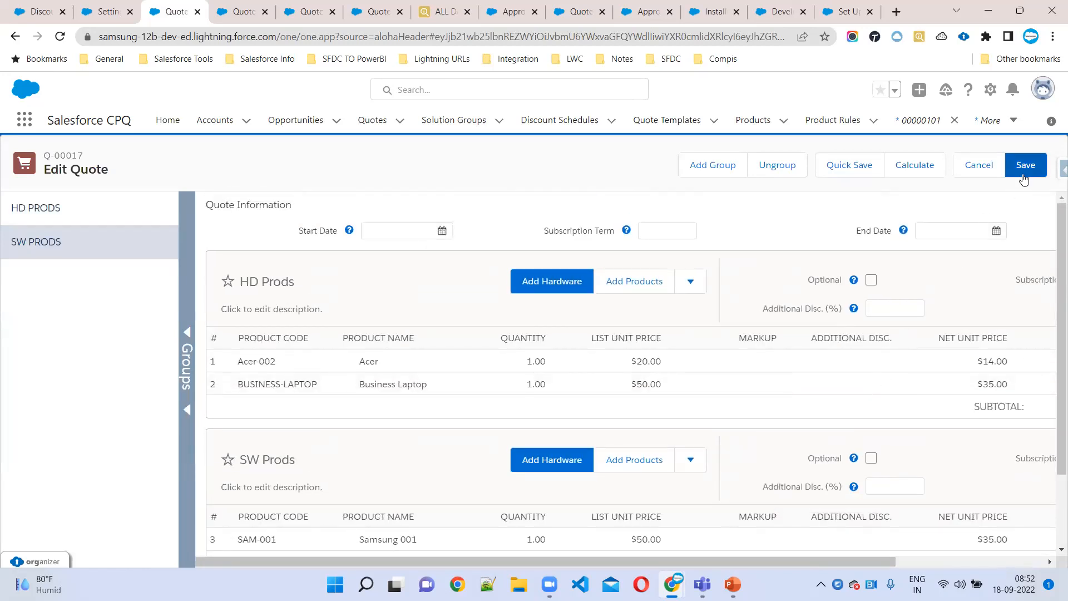
click(1022, 173)
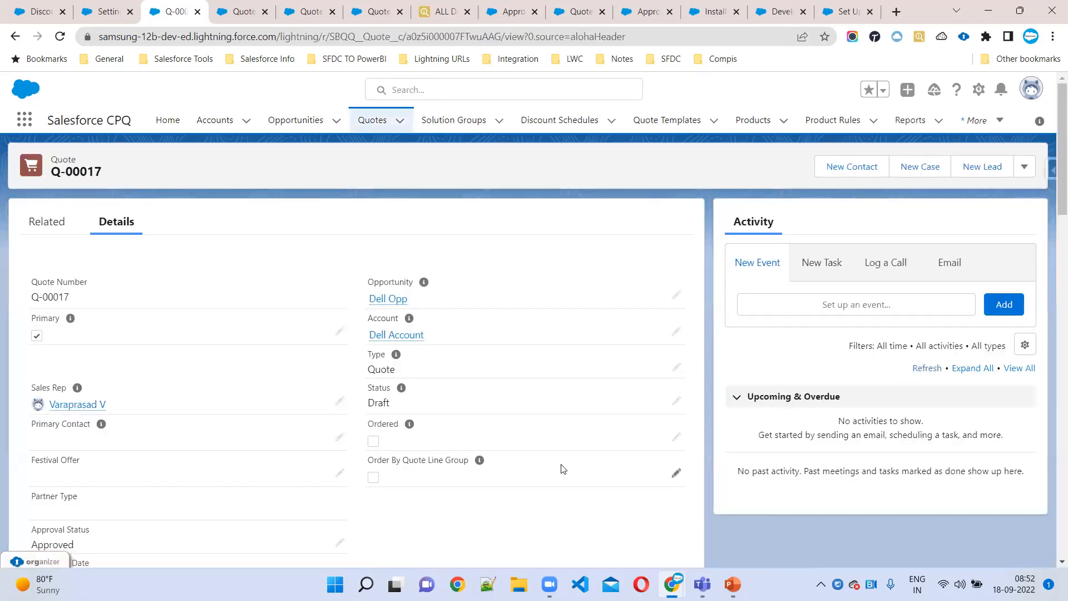
click(675, 437)
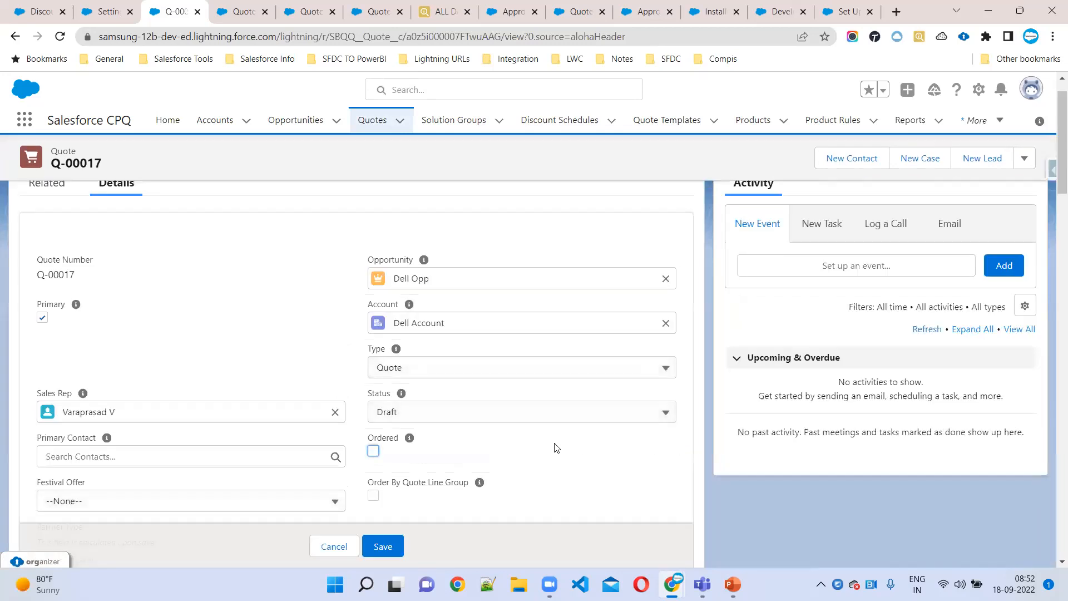
click(372, 451)
scroll(390, 444, down, 2)
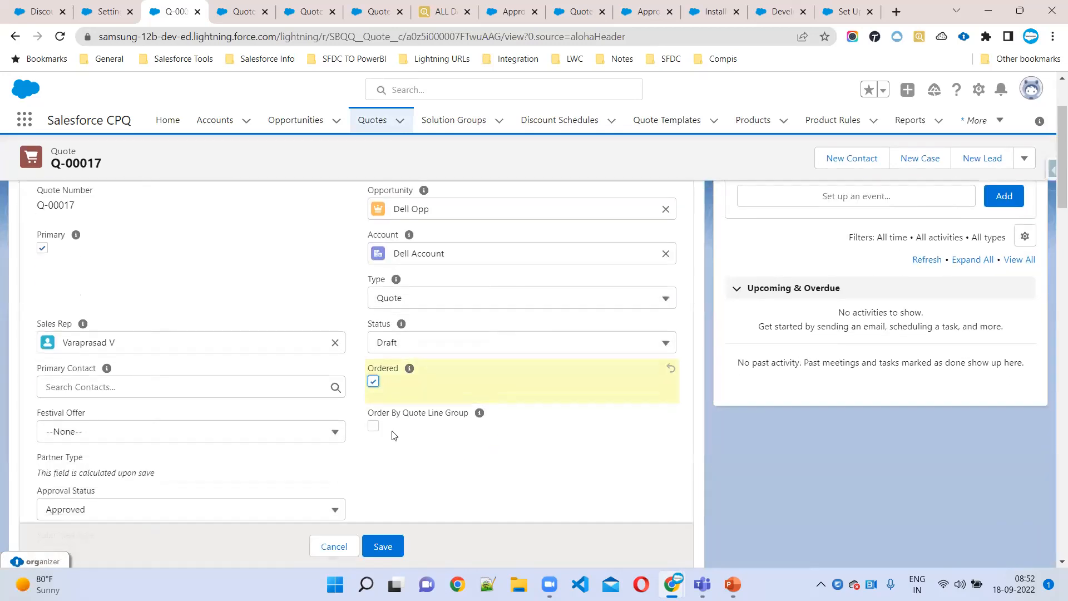
click(373, 427)
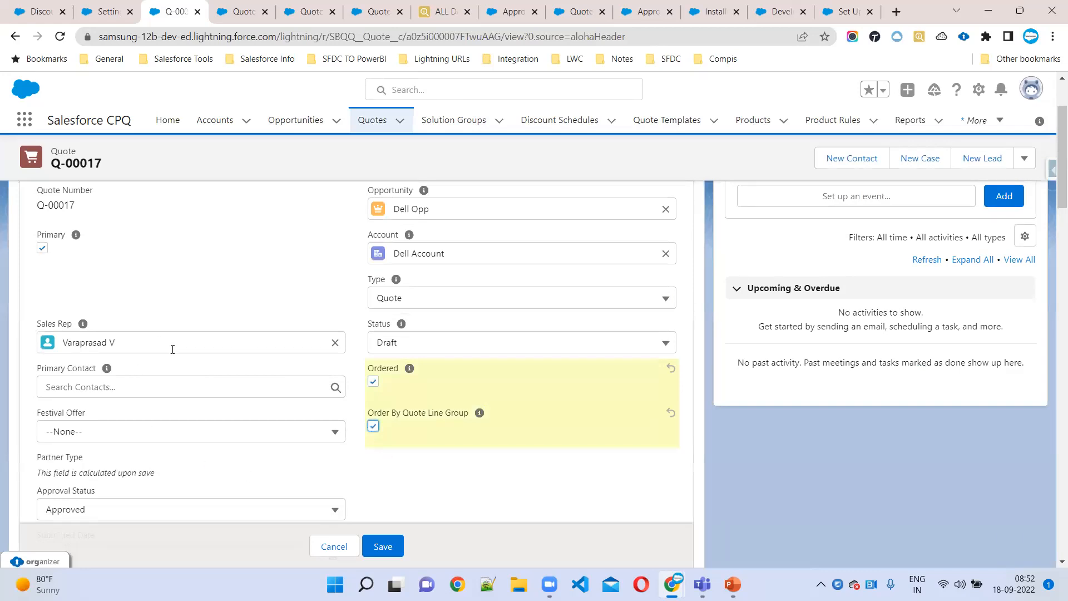
scroll(346, 306, up, 2)
click(345, 547)
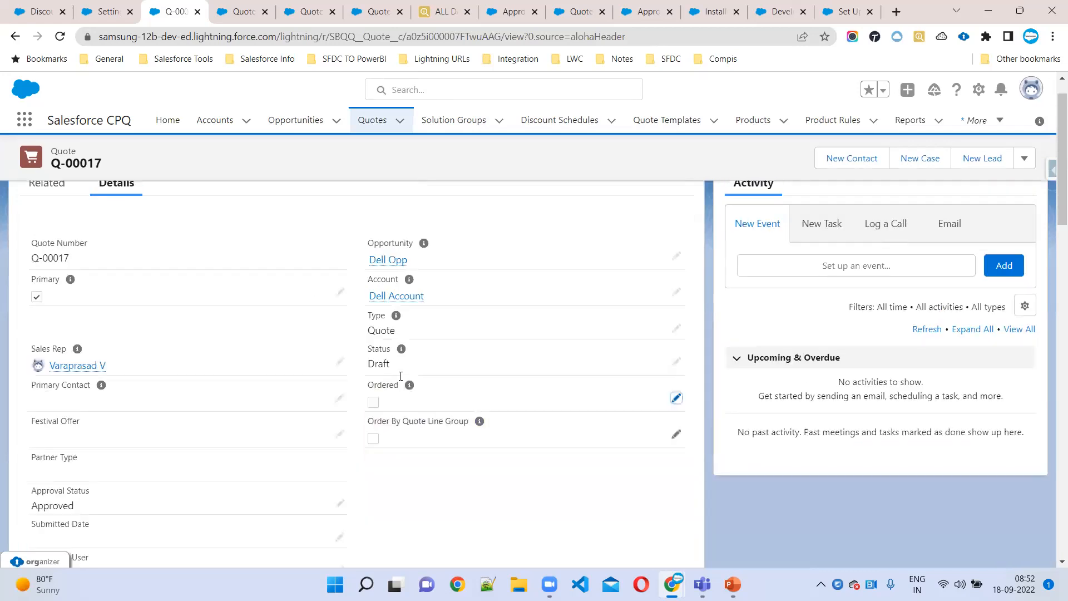
Open the quote's Dell Opp opportunity in a separate tab beside the quote and display its details
ctrl+click(386, 266)
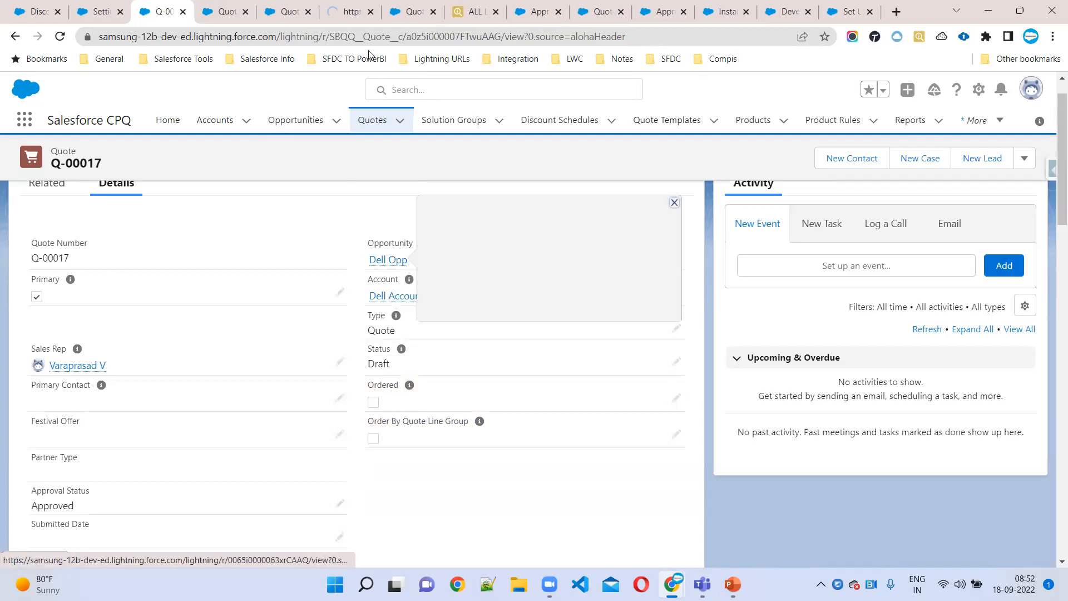
click(341, 12)
drag(341, 14, 251, 17)
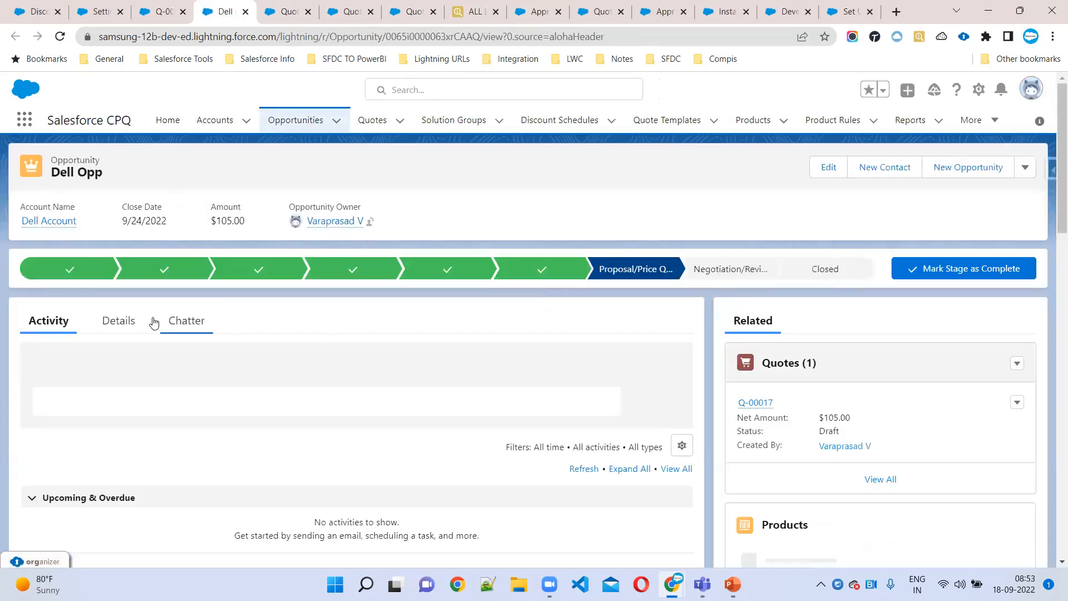
click(118, 320)
scroll(586, 374, down, 3)
scroll(593, 369, up, 2)
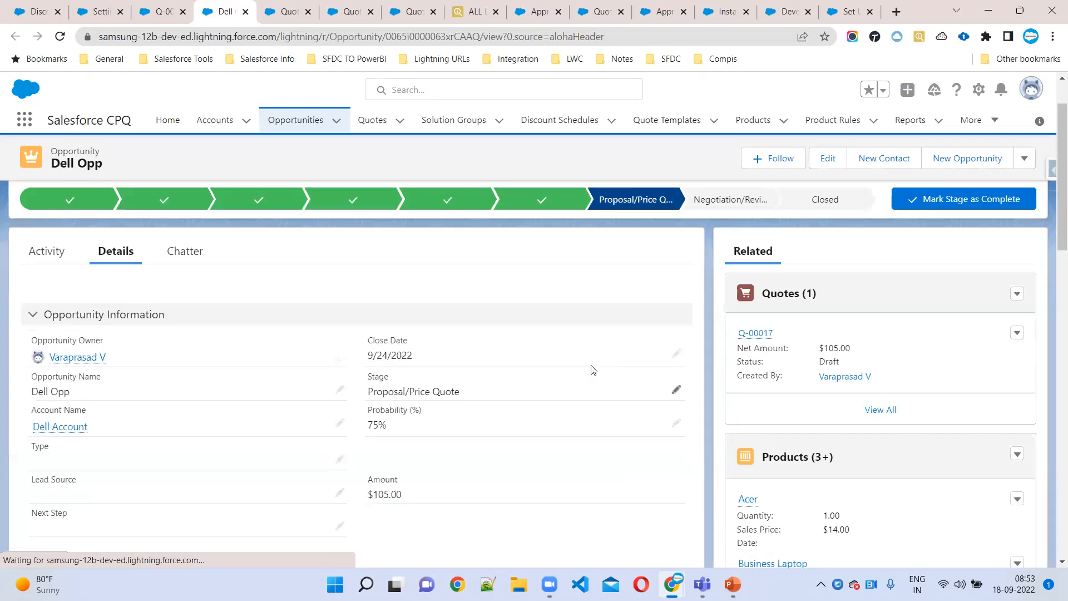
Set the Dell Opp opportunity's stage to Closed Won and save it
click(675, 389)
click(481, 417)
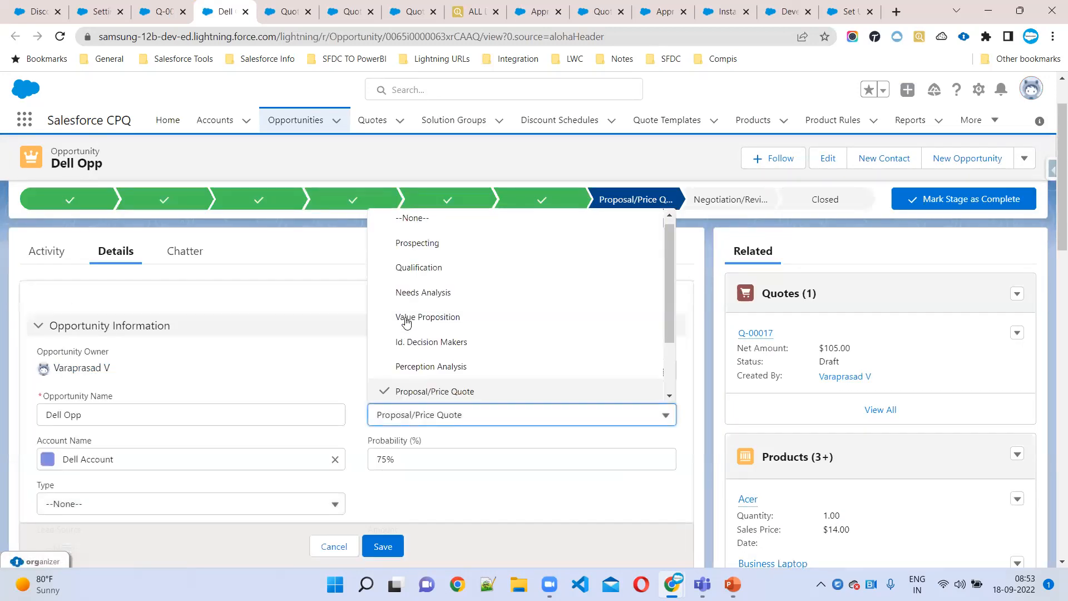
scroll(441, 350, down, 2)
click(441, 361)
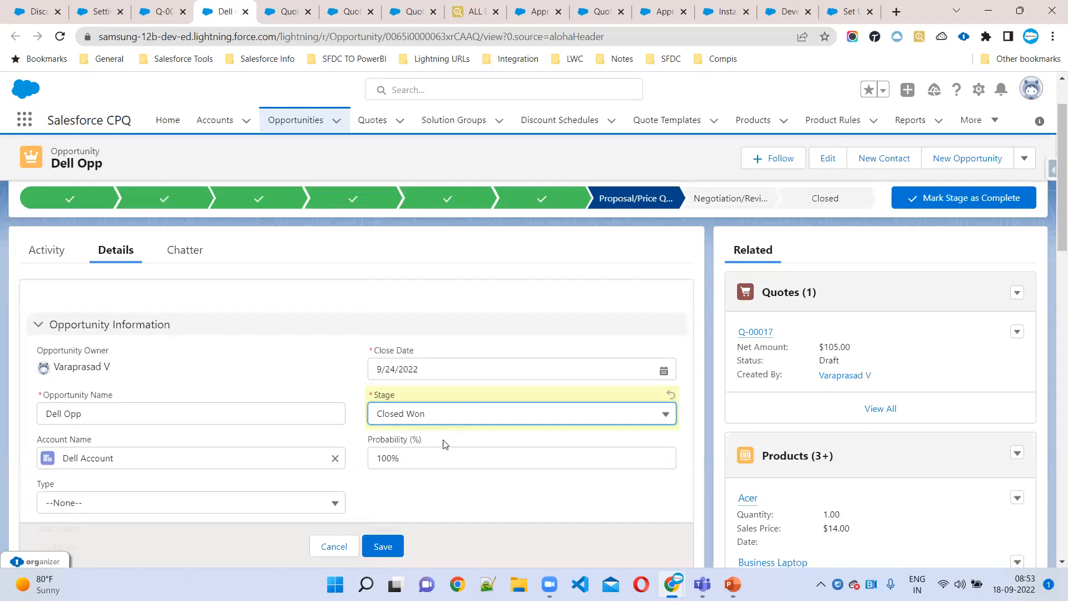
scroll(428, 412, down, 2)
click(388, 547)
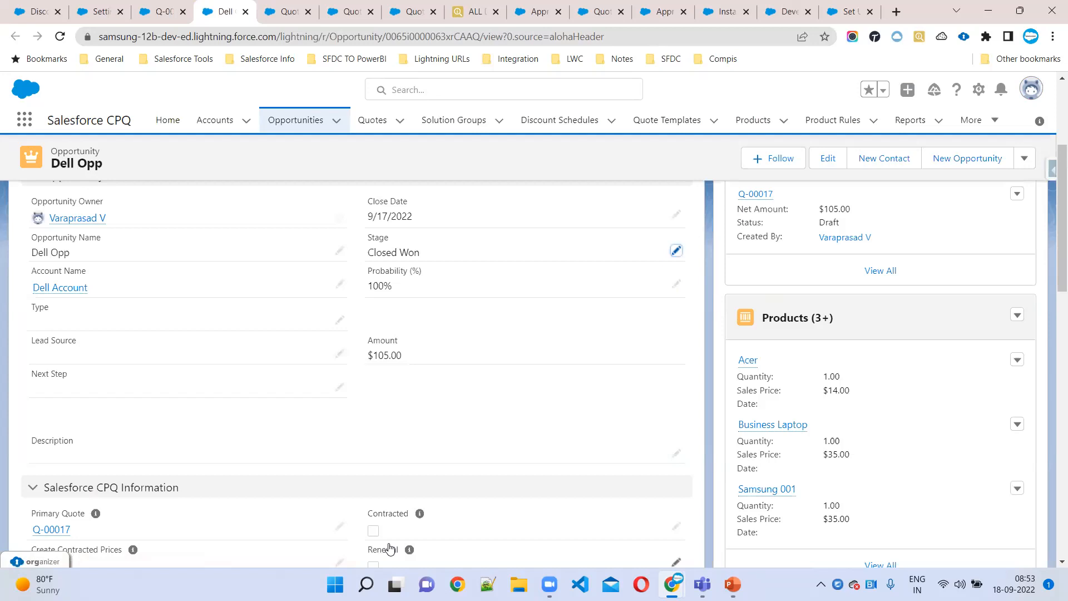
scroll(334, 422, down, 3)
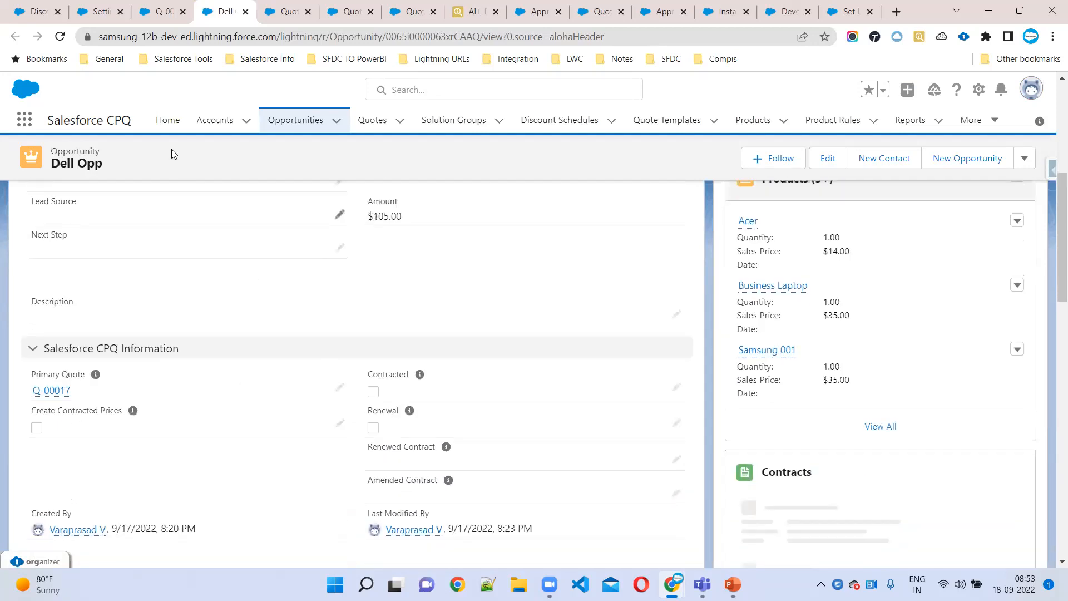
Return to the Dell quote, enable Ordered and Order By Quote Line Group, and save the record
click(151, 17)
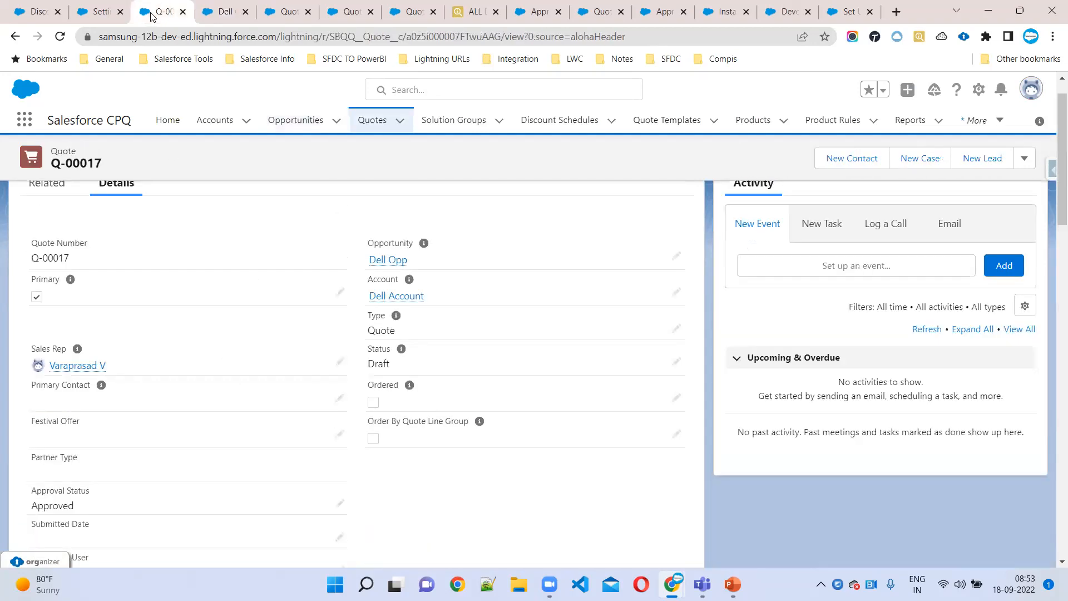
click(677, 400)
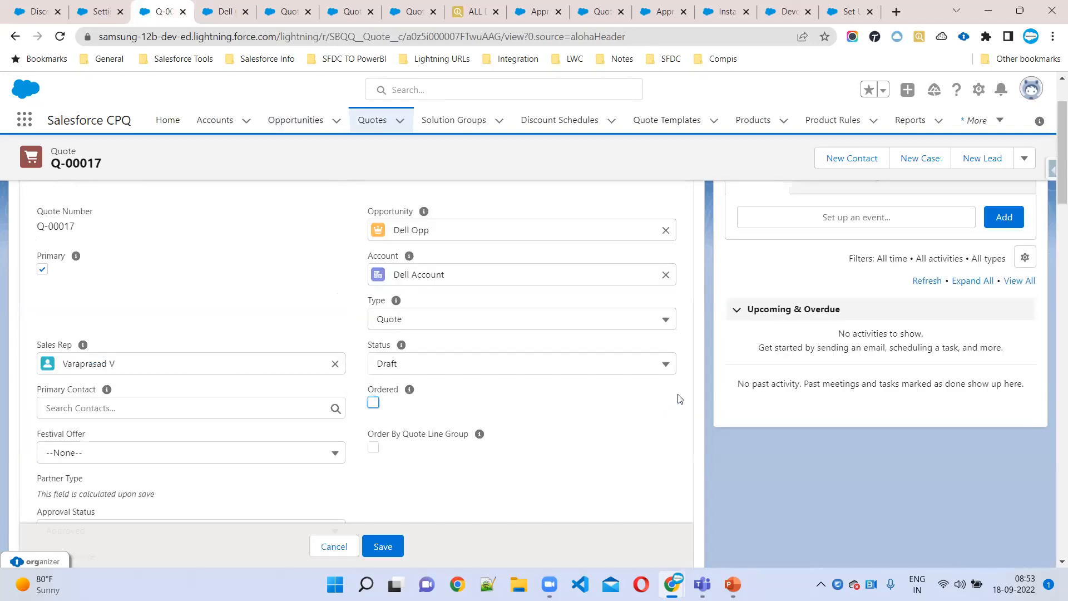
click(373, 403)
click(373, 446)
click(383, 546)
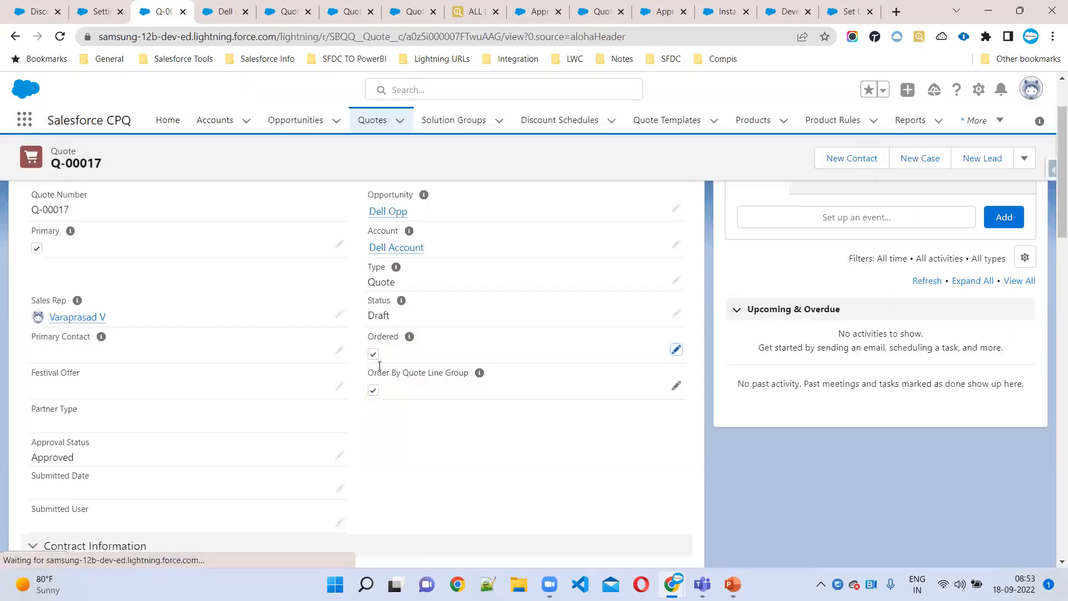
drag(368, 373, 503, 441)
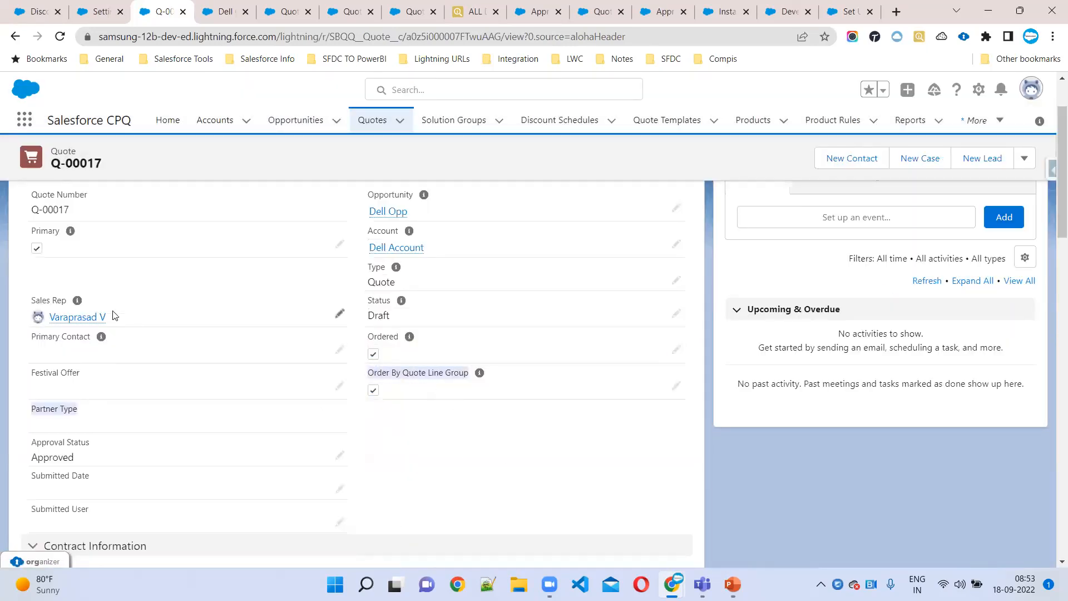
scroll(113, 316, up, 2)
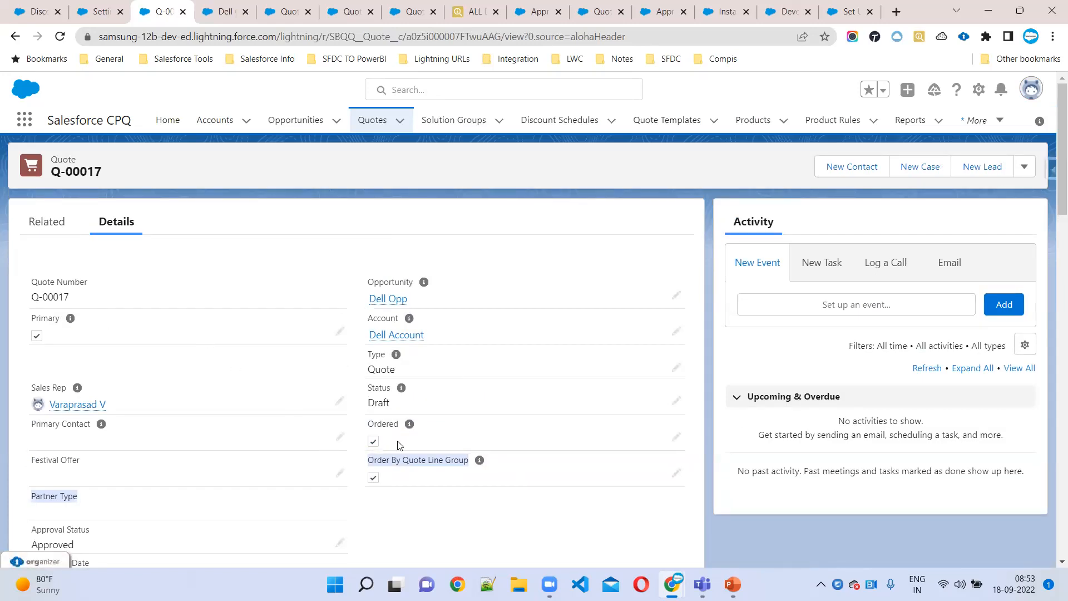
drag(368, 459, 467, 463)
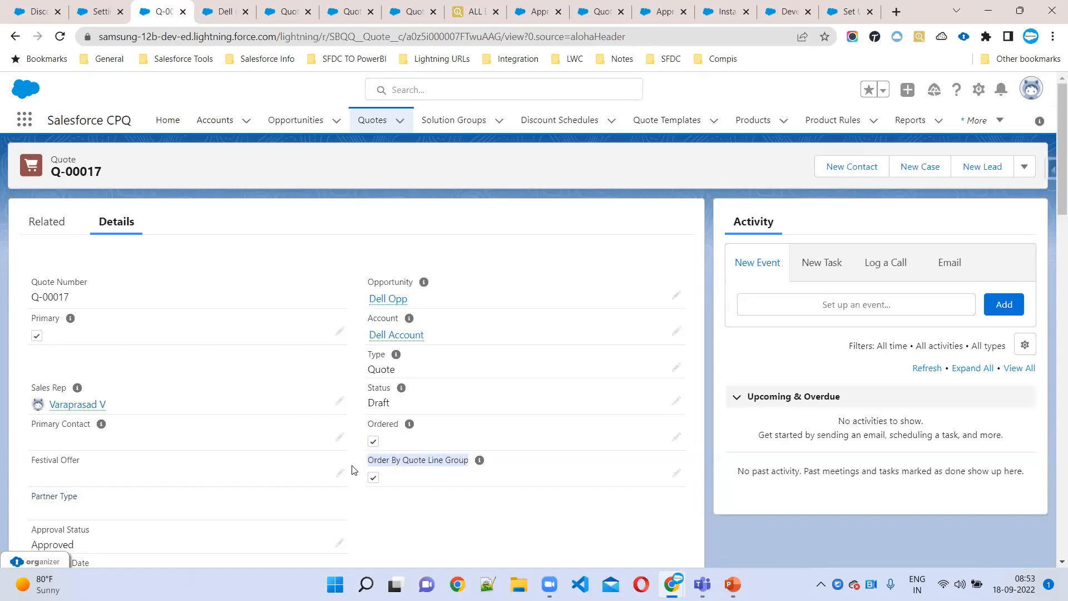
View all orders related to the quote, open each in its own tab, and review its order products
click(47, 224)
scroll(245, 343, down, 3)
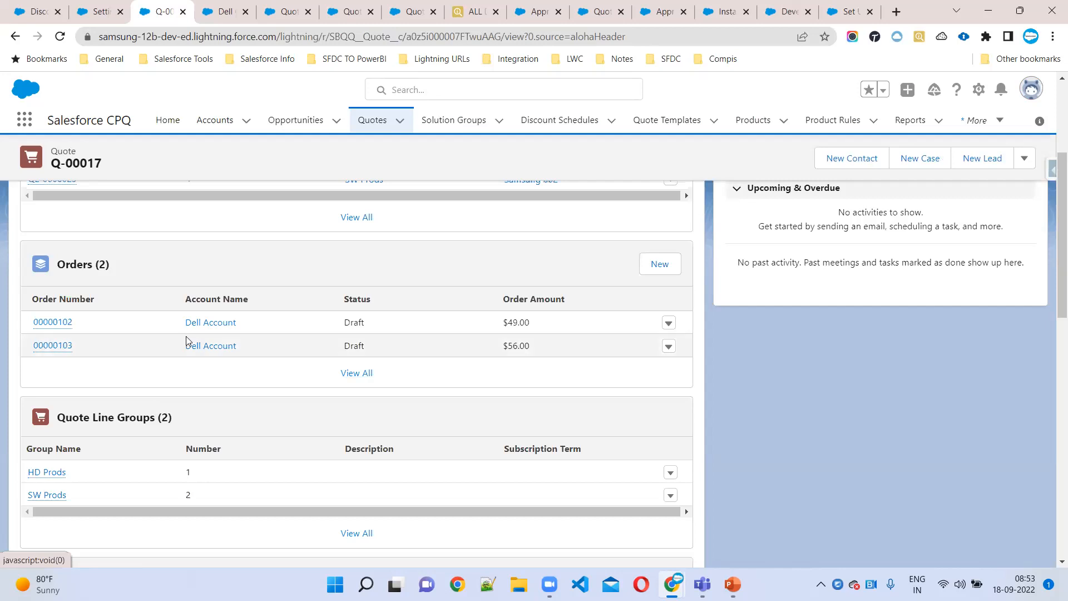
mouse_move(64, 323)
click(357, 373)
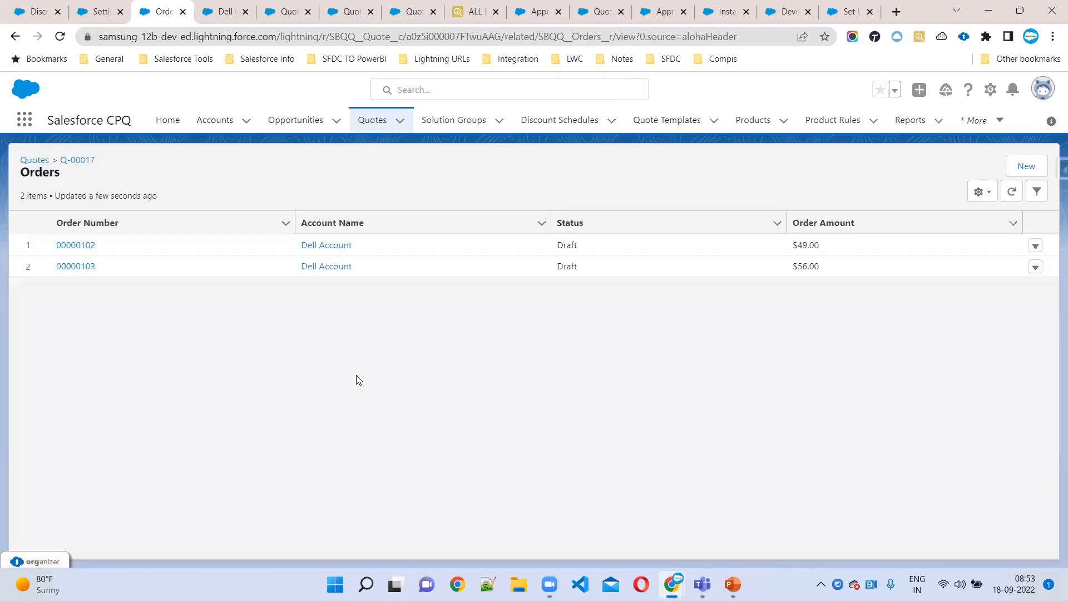
ctrl+click(77, 246)
ctrl+click(80, 267)
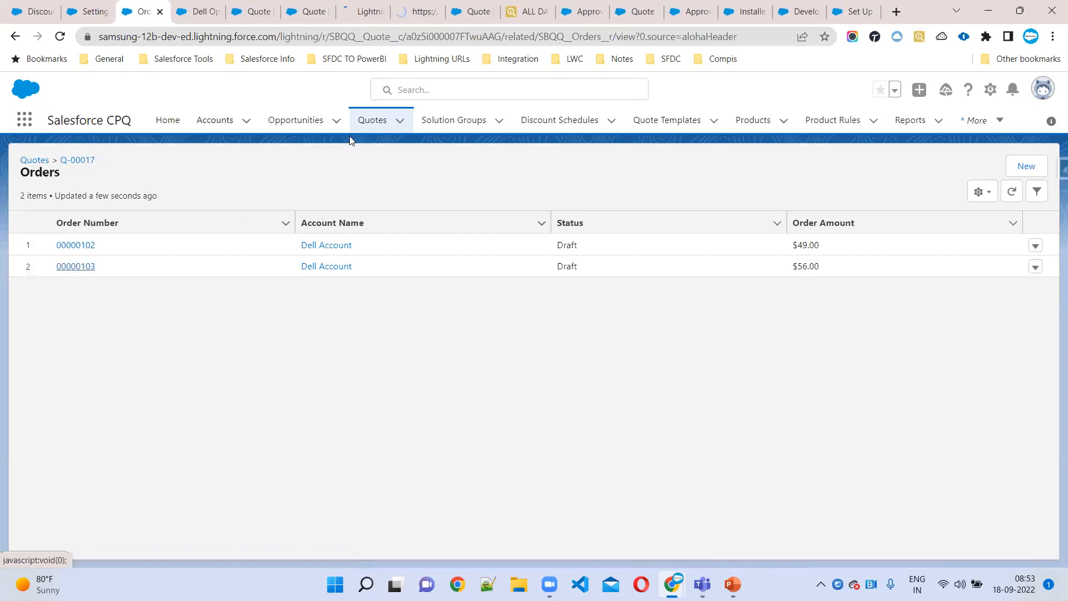
click(359, 11)
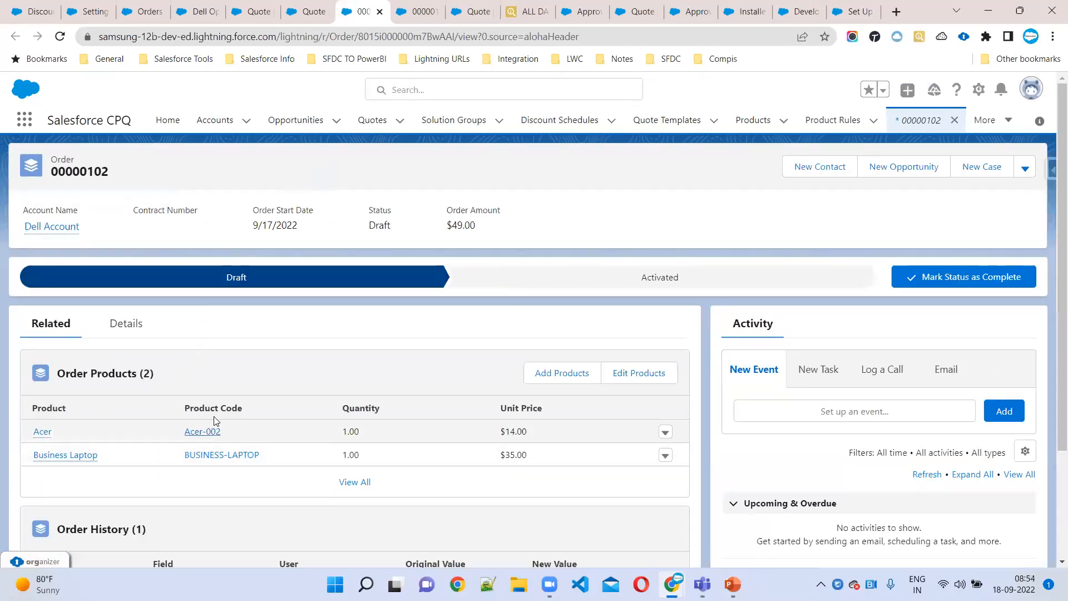
click(418, 12)
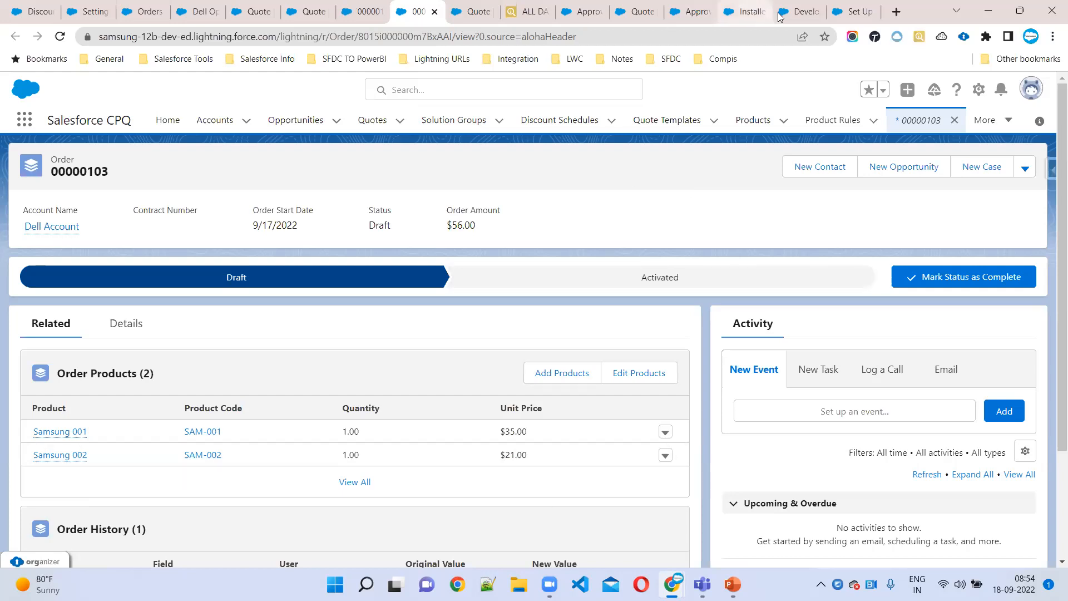
Switch to the Developer Console, add a "Projects:" line below the order creation notes in CPQNotes.vfp, and save the file
click(798, 12)
click(65, 443)
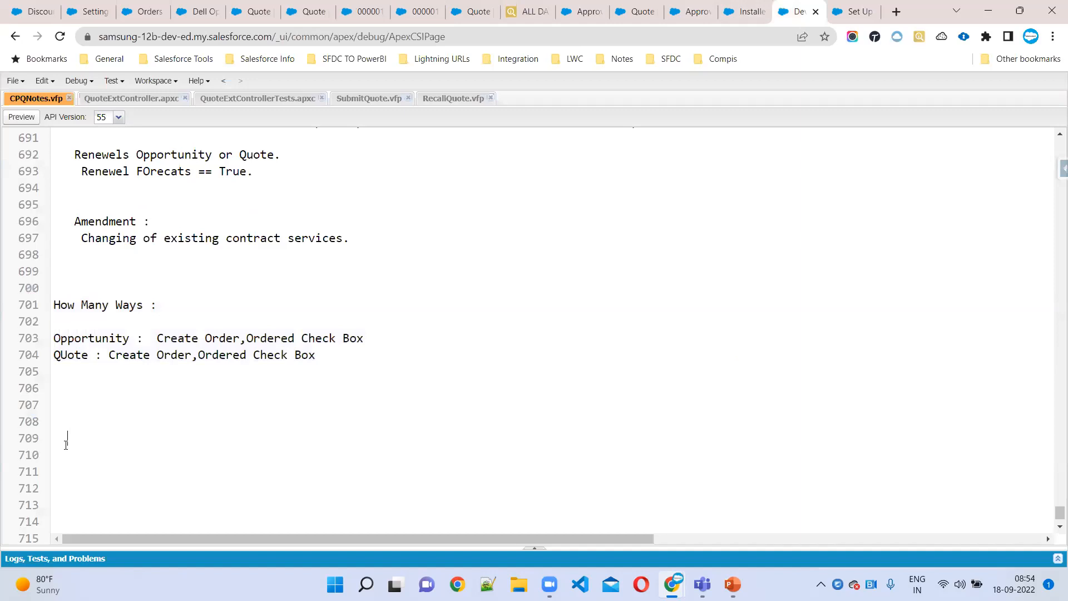
key(Delete)
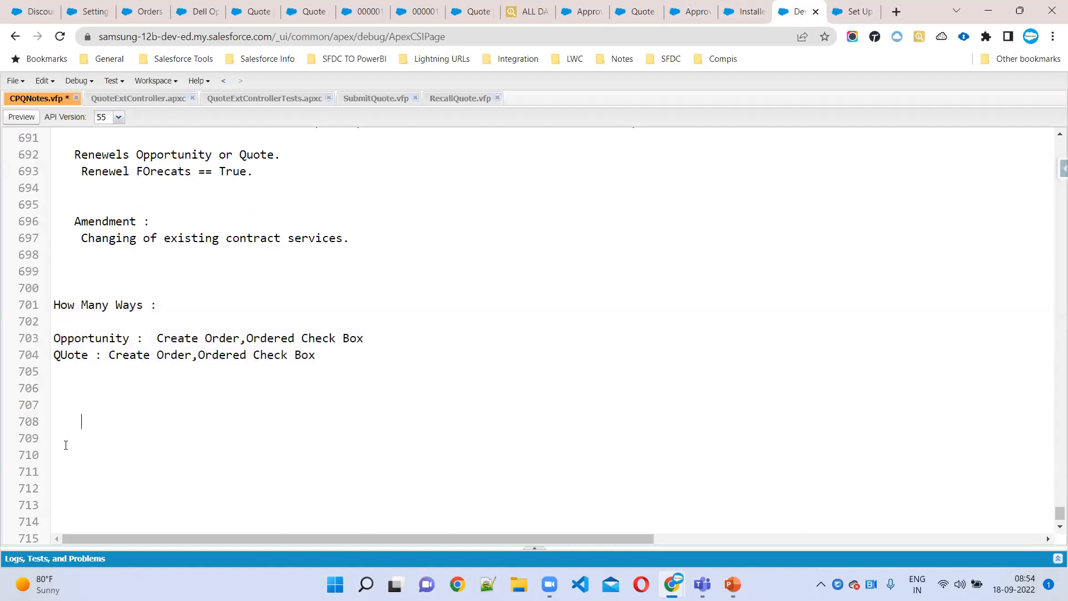
text(Projects:)
key(BackSpace)
key(BackSpace)
key(BackSpace)
key(BackSpace)
key(ctrl+s)
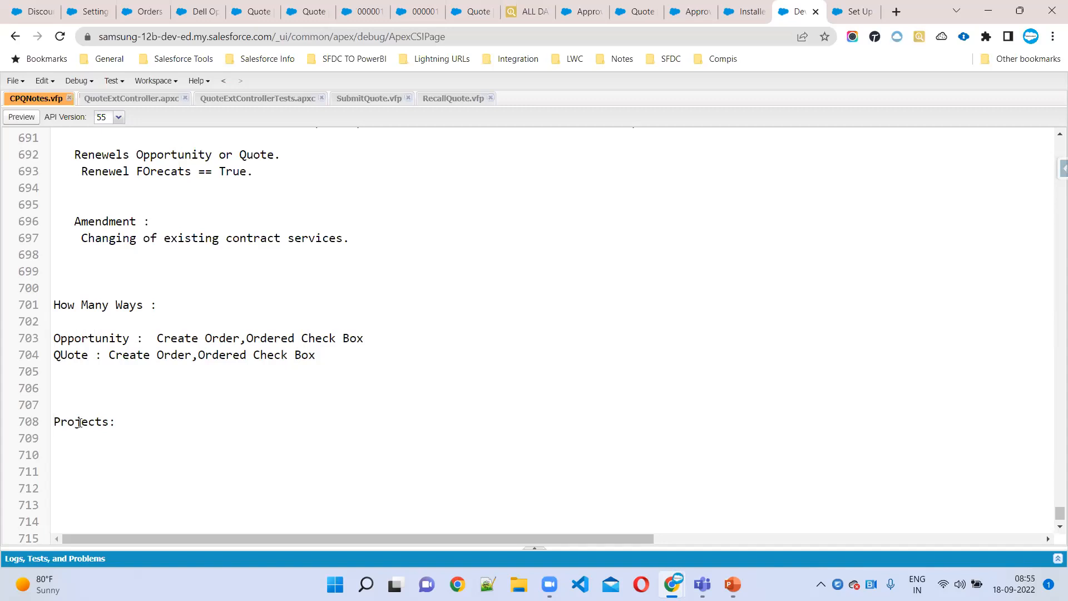
Append "Philips Healtcare,Manufactured" to the Projects line and save the notes
text(Philips Healtcare)
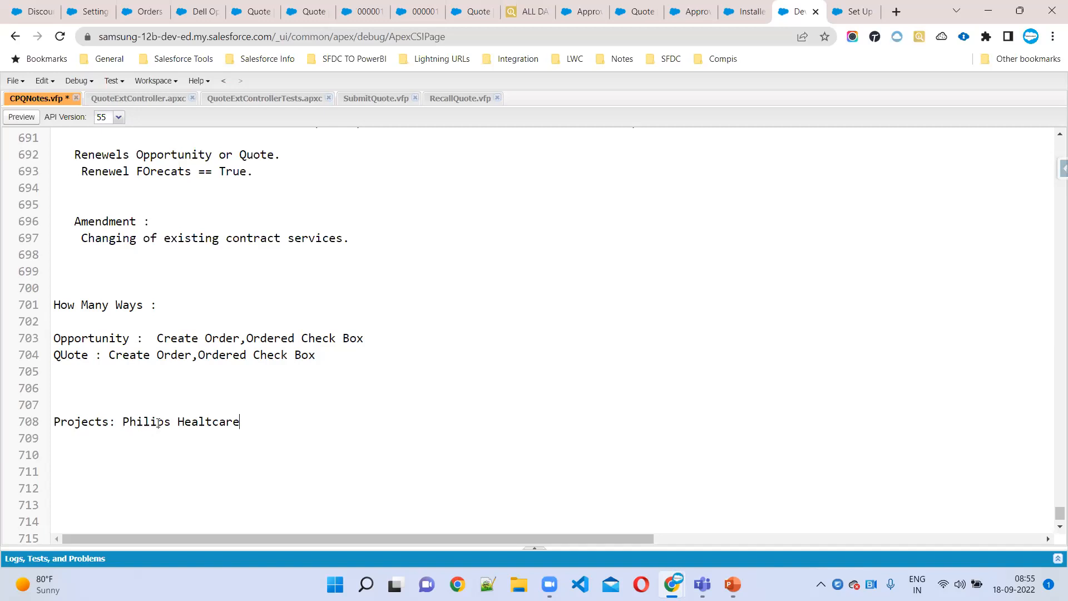
text(,Manufactured)
key(ctrl+s)
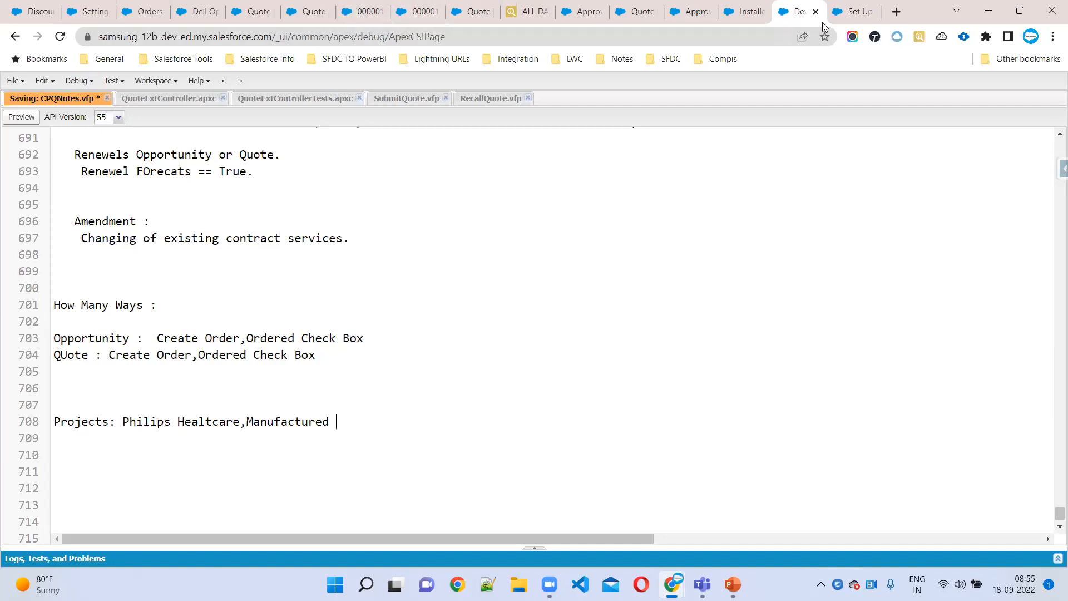
Search Google for "crown competitors" in a new tab and open the Comparably and Craft.co Crown Resorts results in separate tabs
click(894, 13)
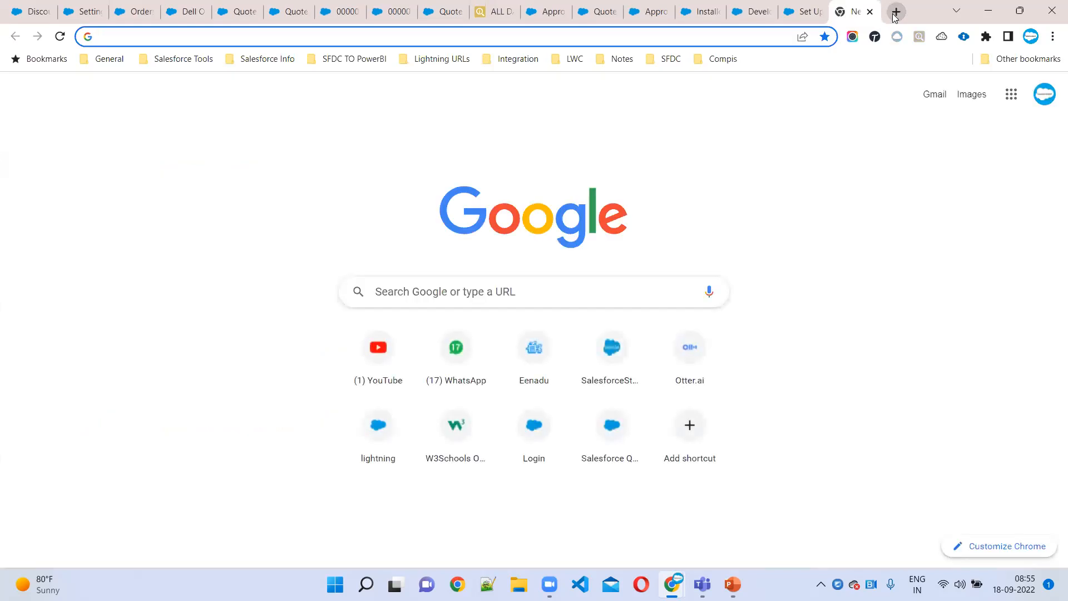
text(Crown)
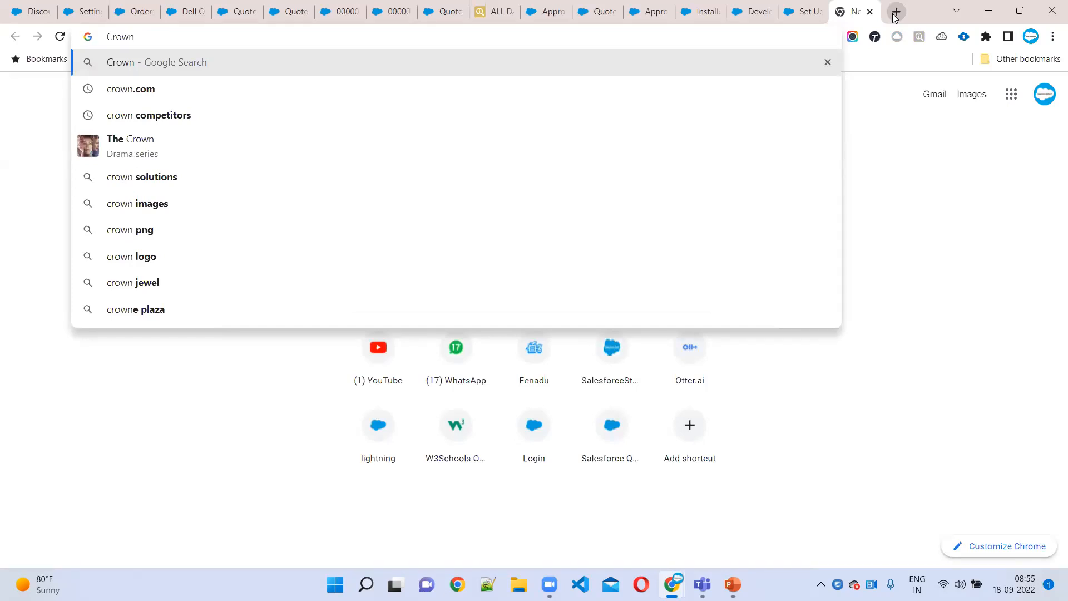
key(Return)
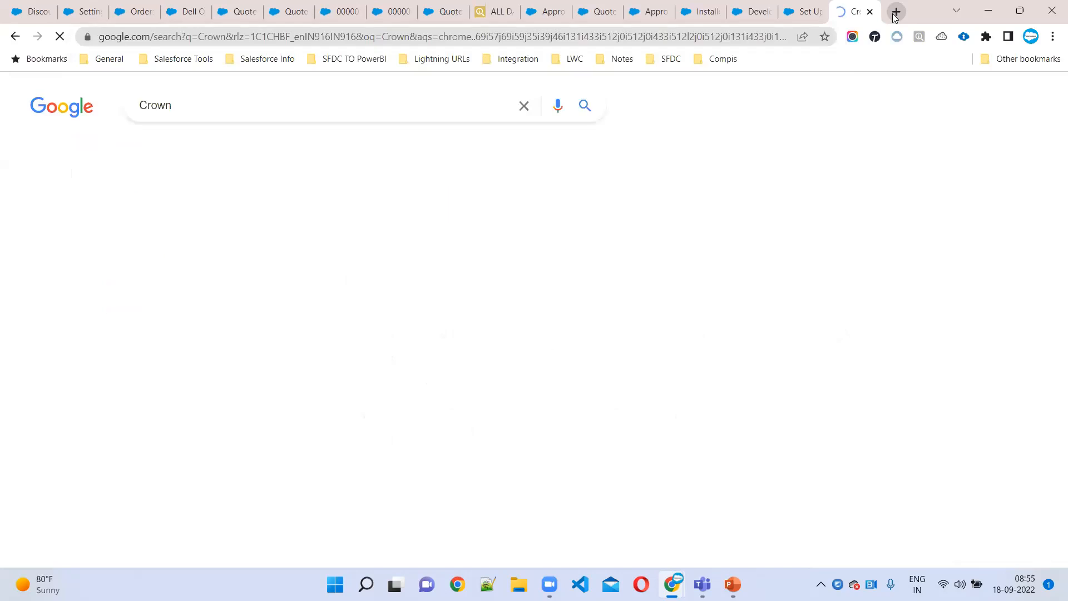
click(241, 106)
click(225, 136)
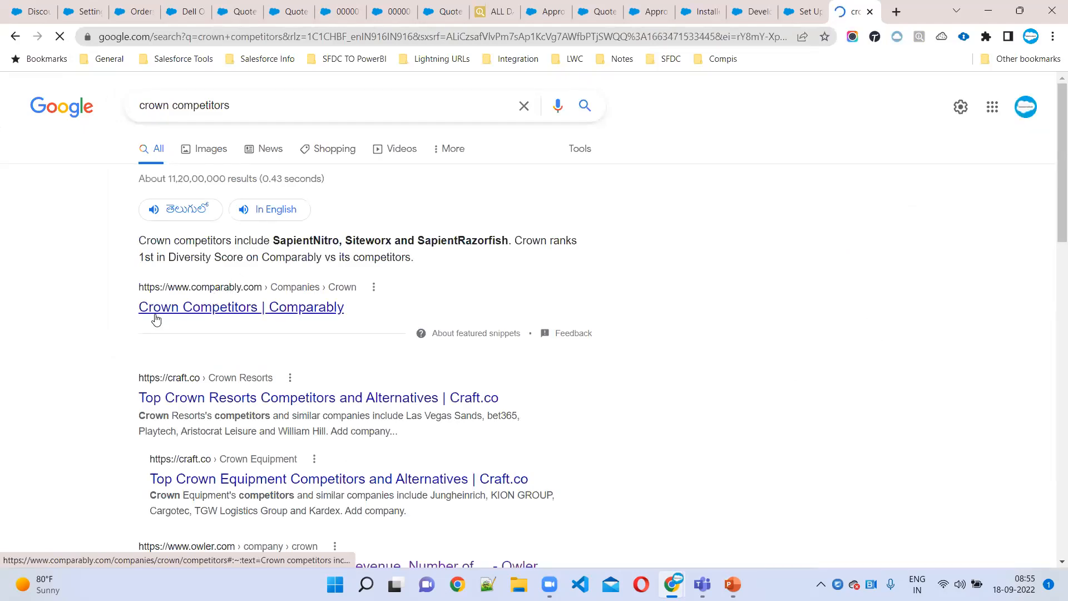
middle_click(214, 292)
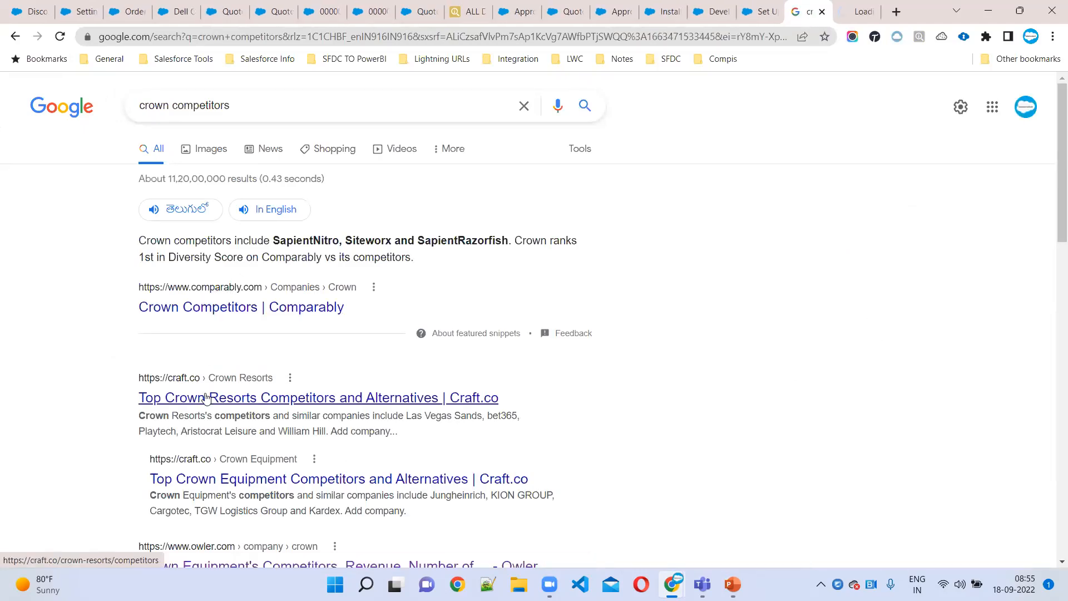
middle_click(183, 384)
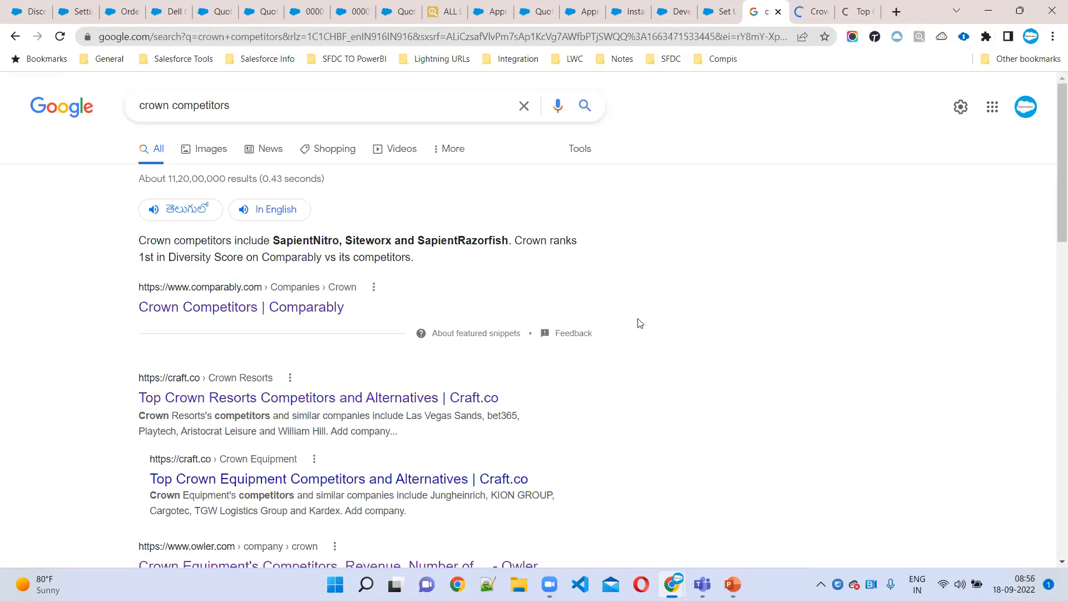
Look through the Crown Resorts competitors page on Craft.co, and close its tab
click(859, 11)
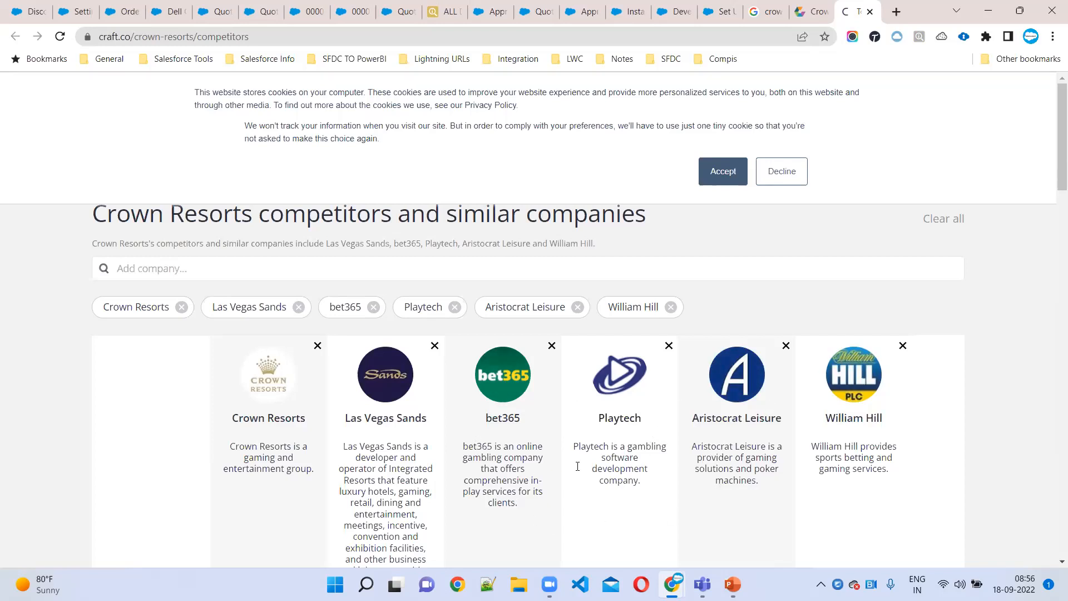
scroll(589, 464, down, 10)
scroll(484, 455, down, 4)
click(869, 11)
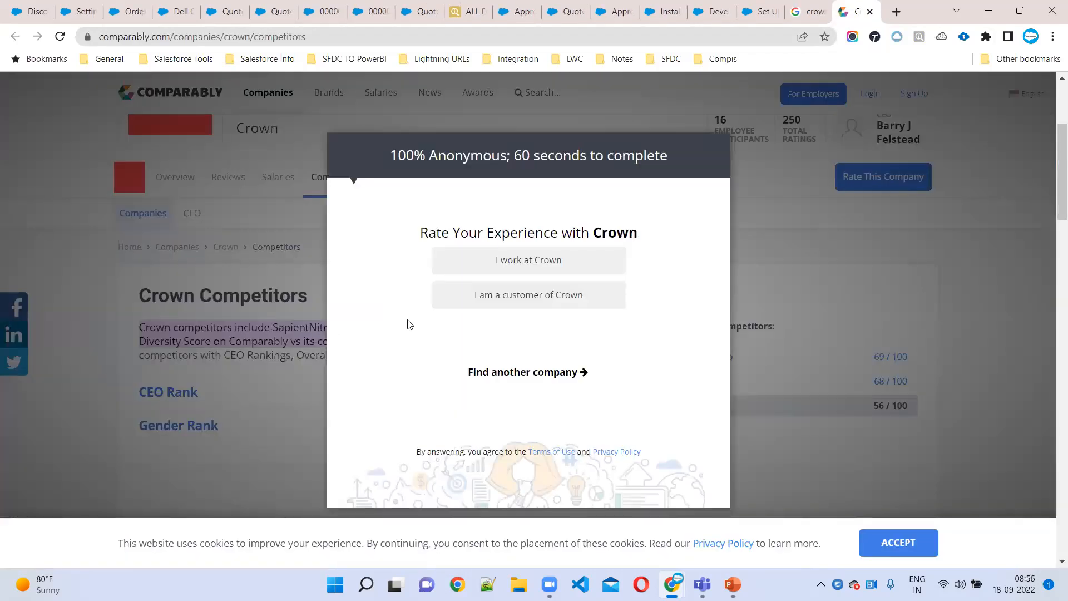
Dismiss the company rating pop-up and open Crown's overview page on Comparably
click(718, 146)
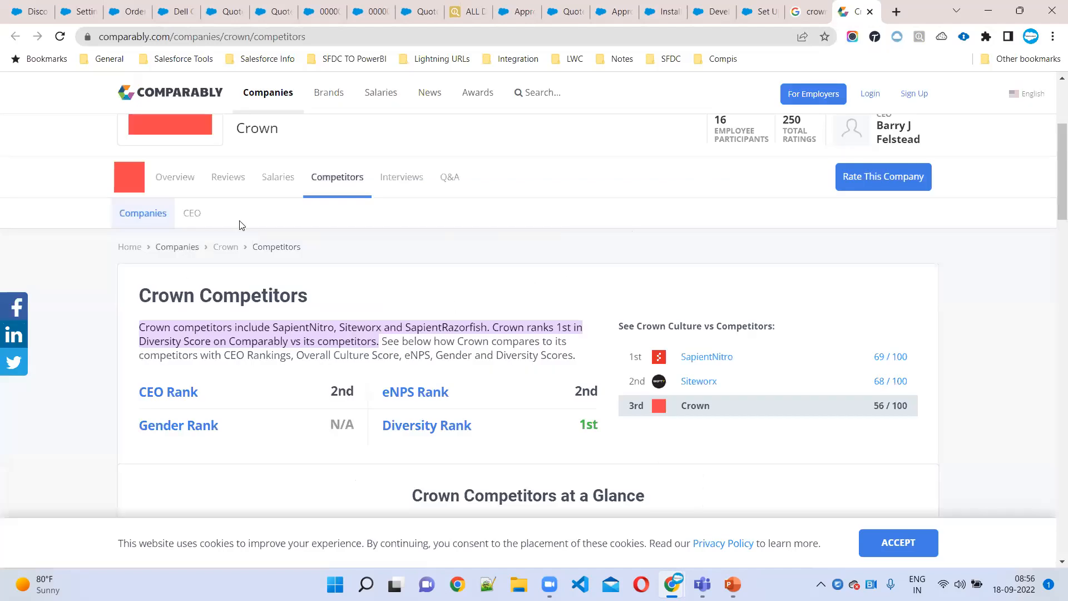
scroll(470, 241, up, 3)
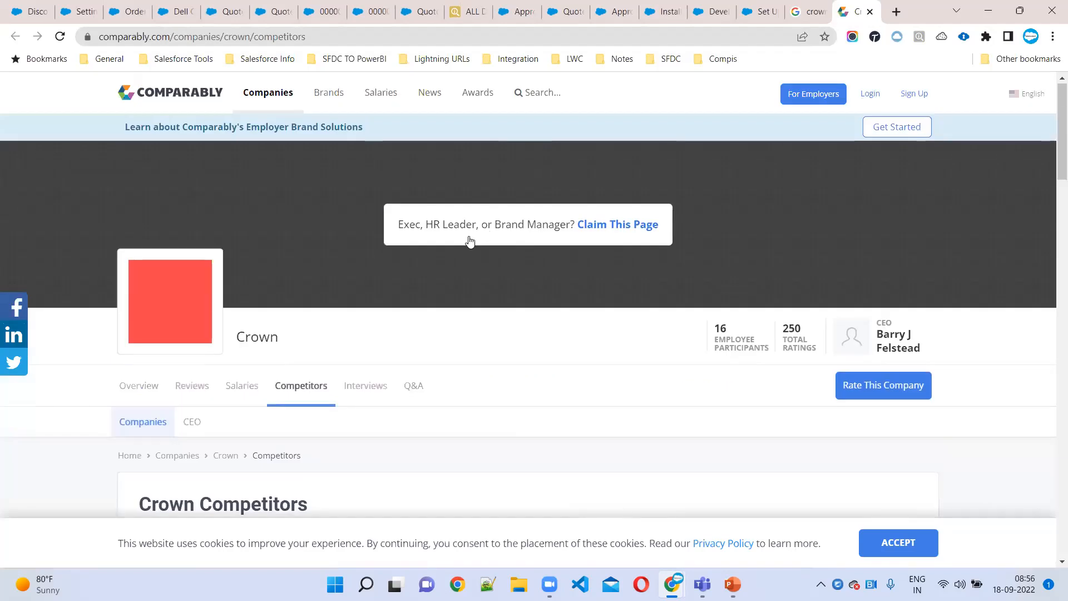
click(131, 392)
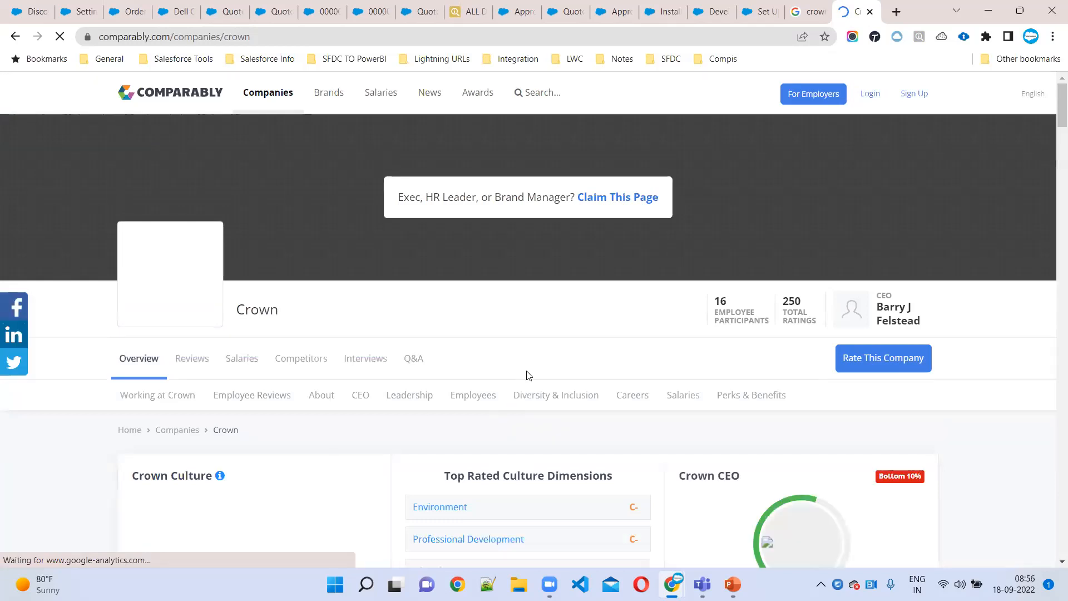
Examine Crown's culture ratings, Working at Crown section and employee reviews on the Comparably overview page
scroll(532, 364, down, 5)
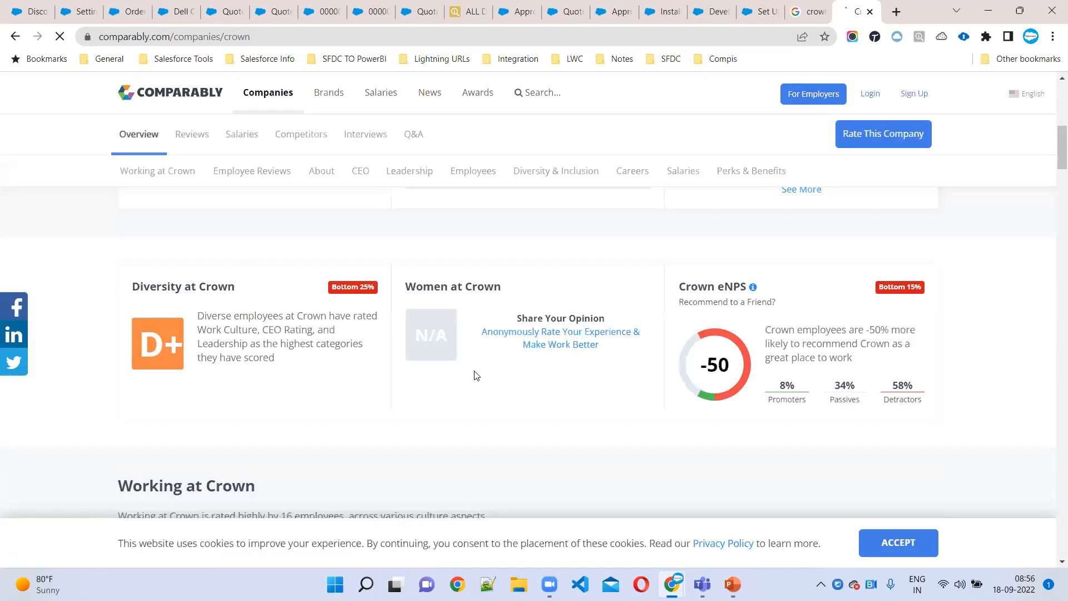
scroll(498, 372, up, 5)
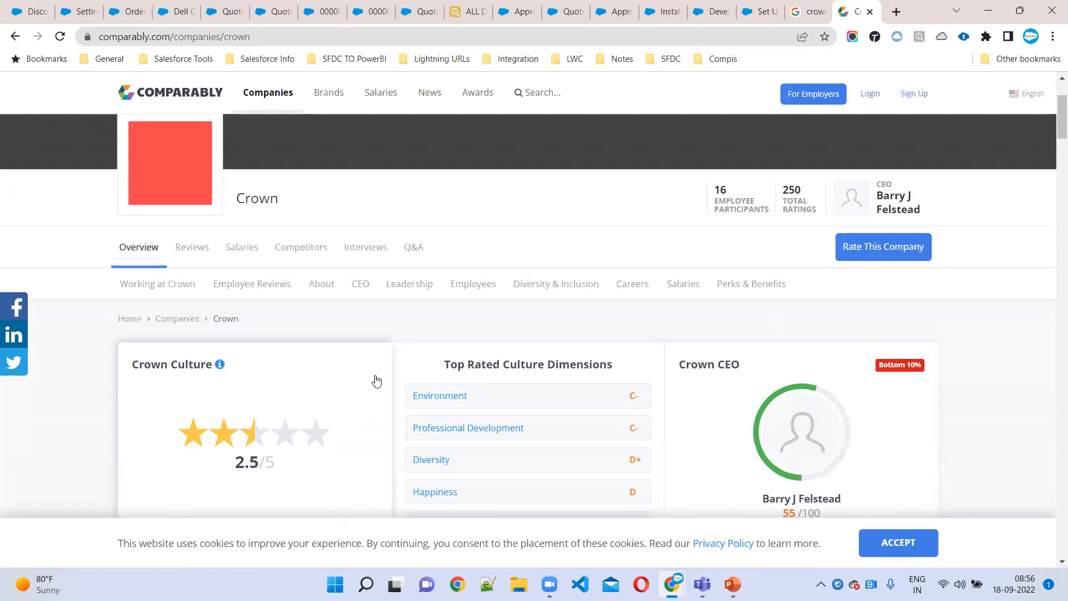
scroll(312, 362, down, 6)
scroll(503, 415, down, 3)
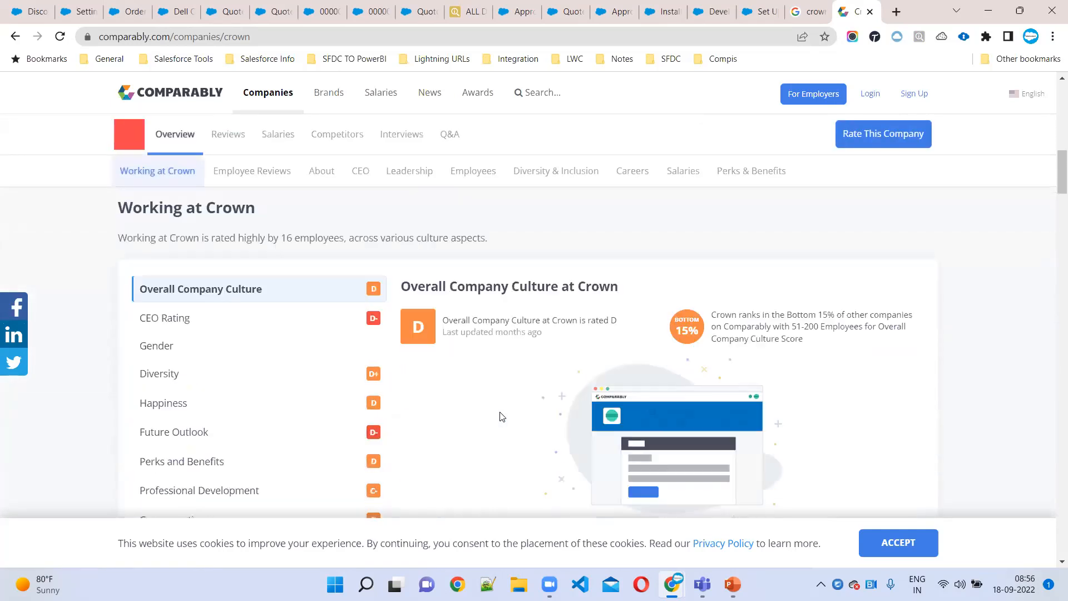
scroll(502, 416, down, 6)
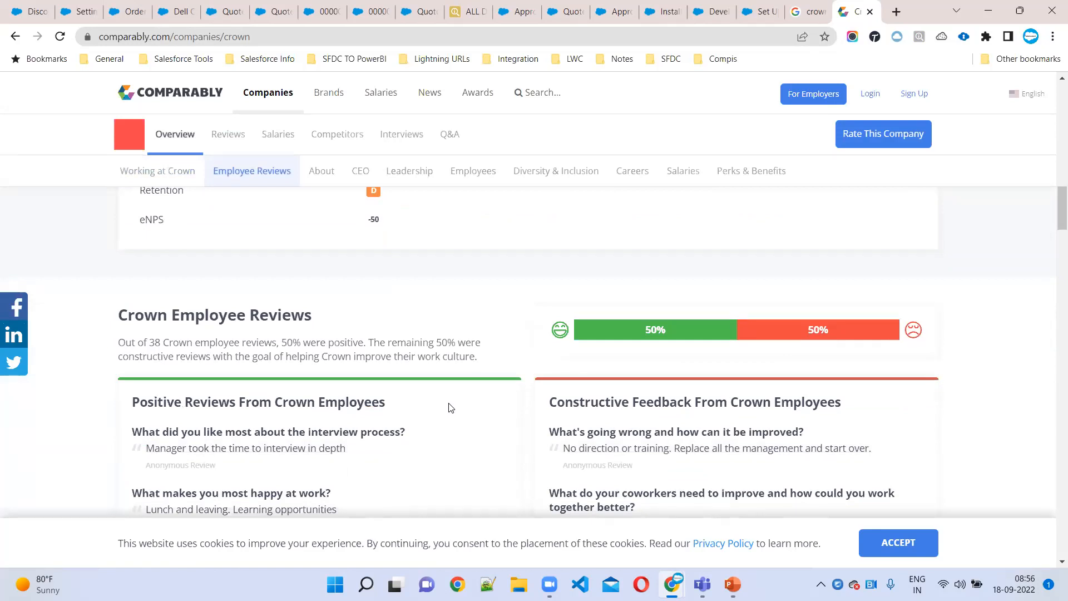
scroll(362, 375, up, 1)
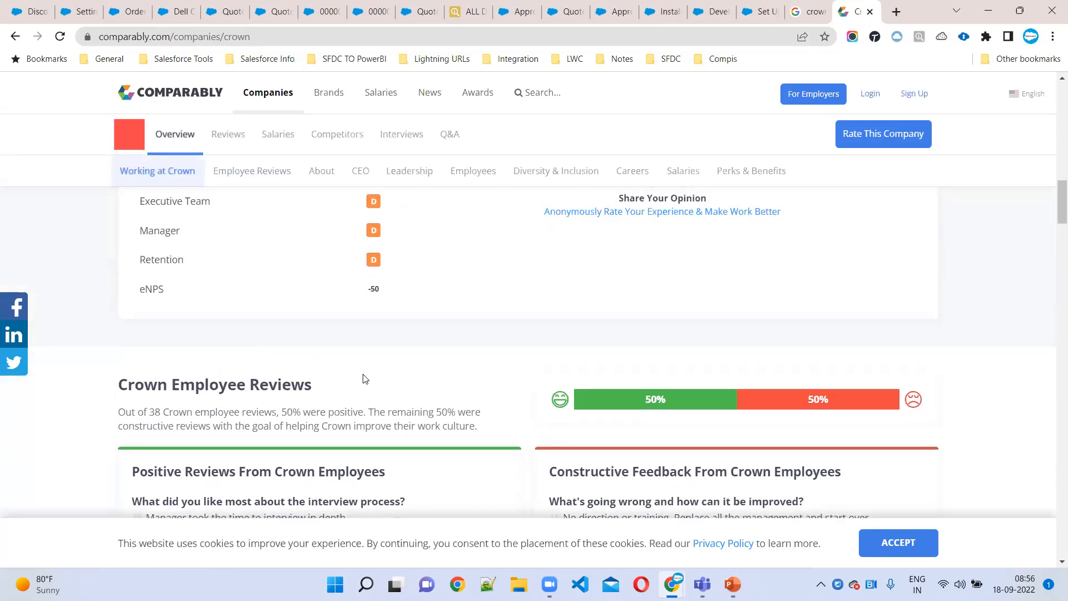
scroll(363, 378, up, 9)
scroll(365, 378, up, 5)
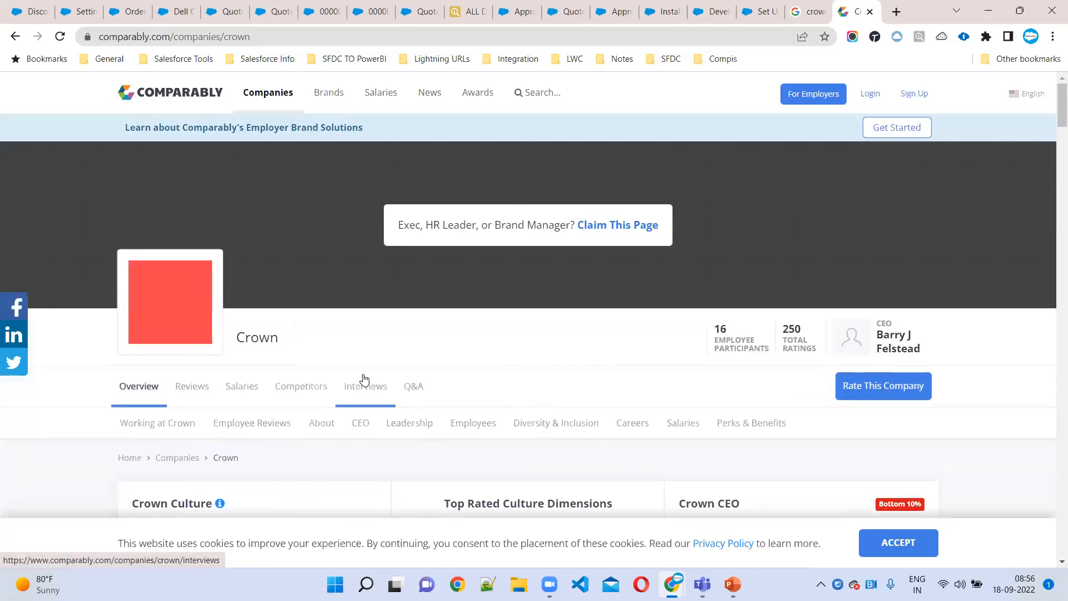
scroll(364, 379, down, 1)
scroll(364, 379, down, 1)
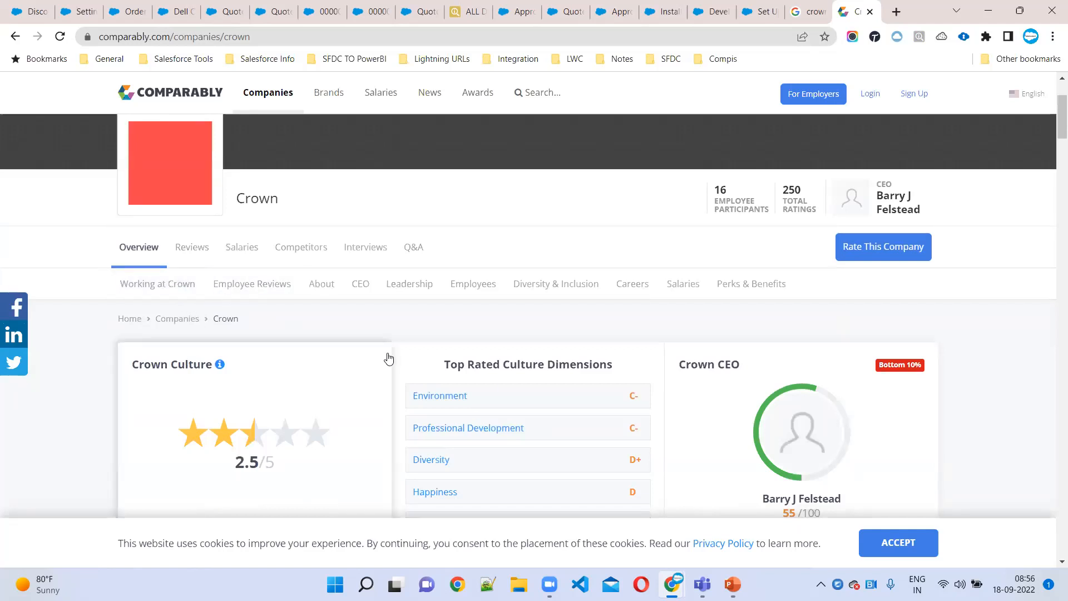
scroll(386, 357, up, 2)
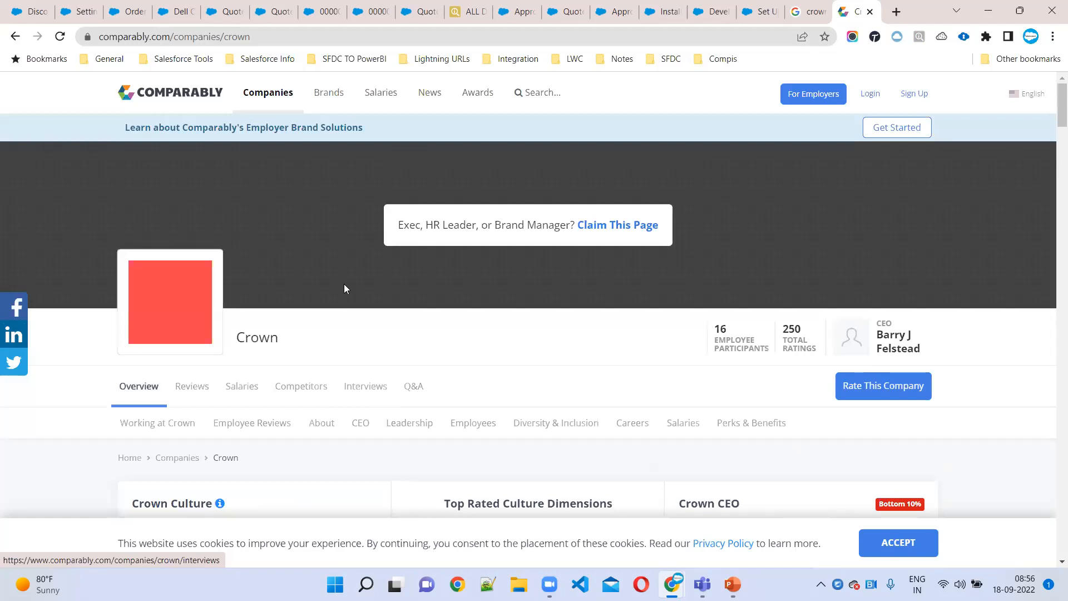
Open the Owler result for Crown Equipment's competitors from the Google search, and return to the results
click(802, 12)
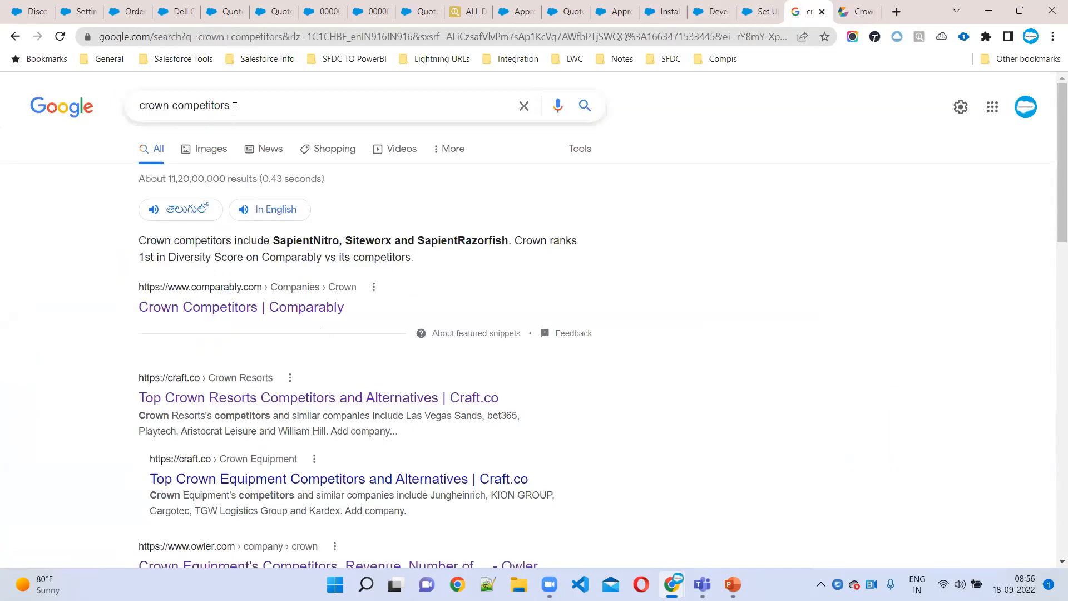
scroll(273, 334, down, 3)
click(208, 424)
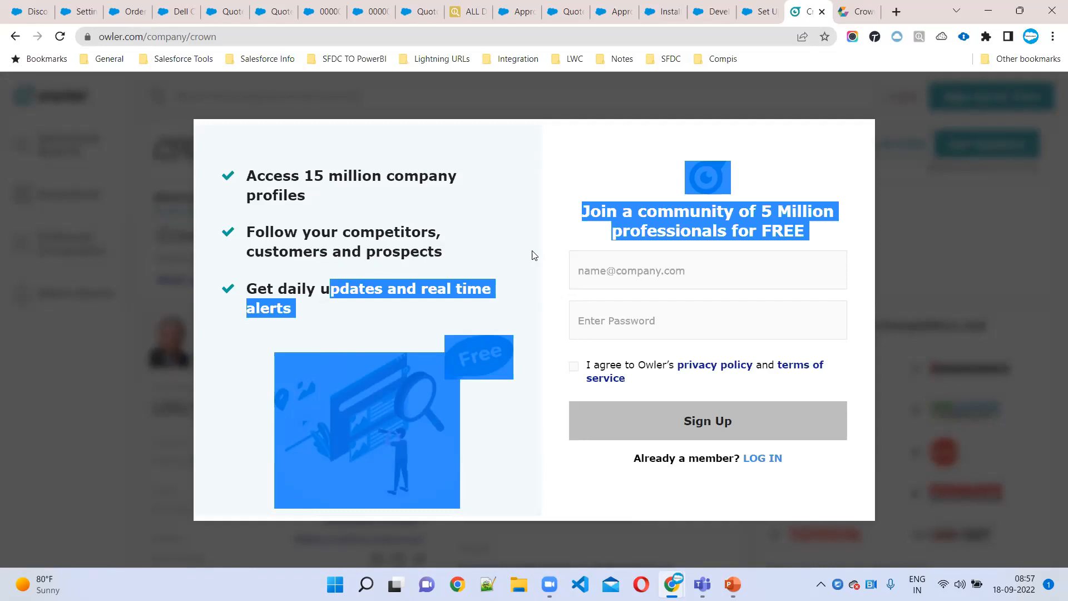
click(496, 196)
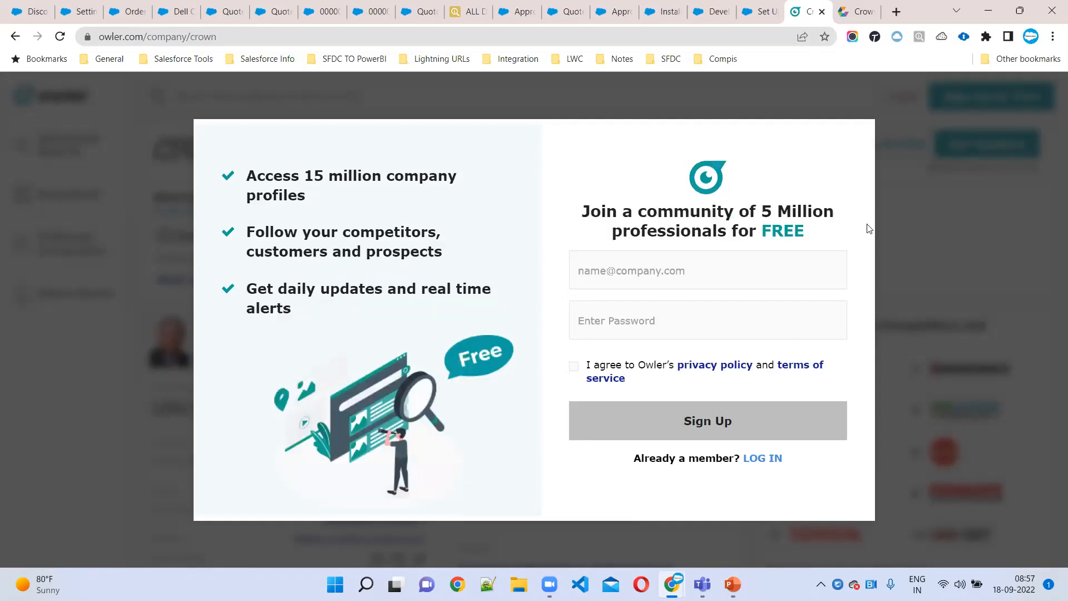
click(15, 39)
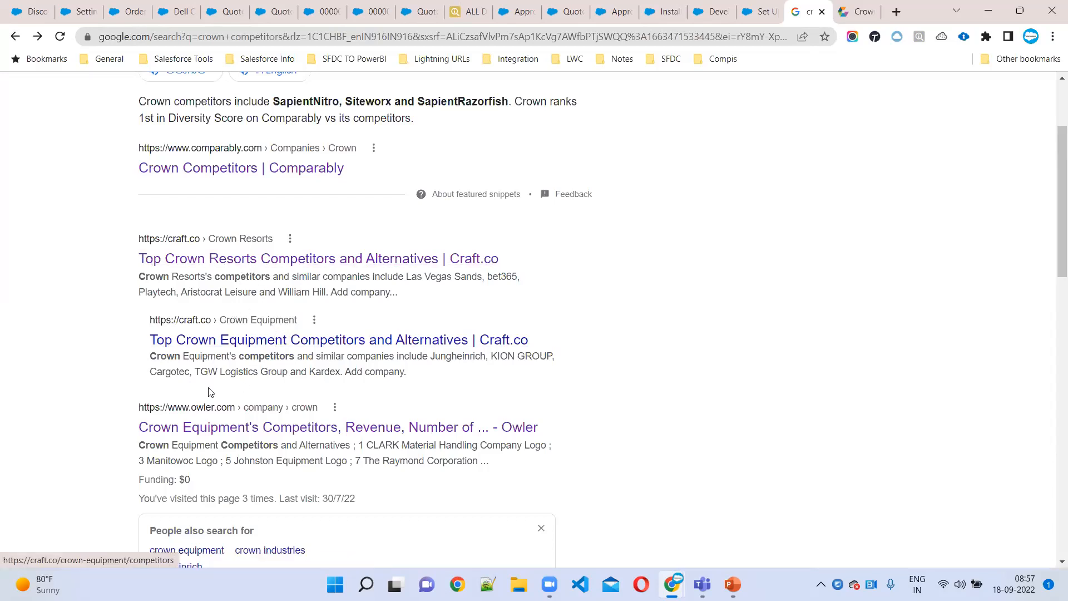
Search Google for "crown.com", open the Crown Equipment Corporation site in a new tab, and dismiss its cookie notice
click(311, 28)
text(cro)
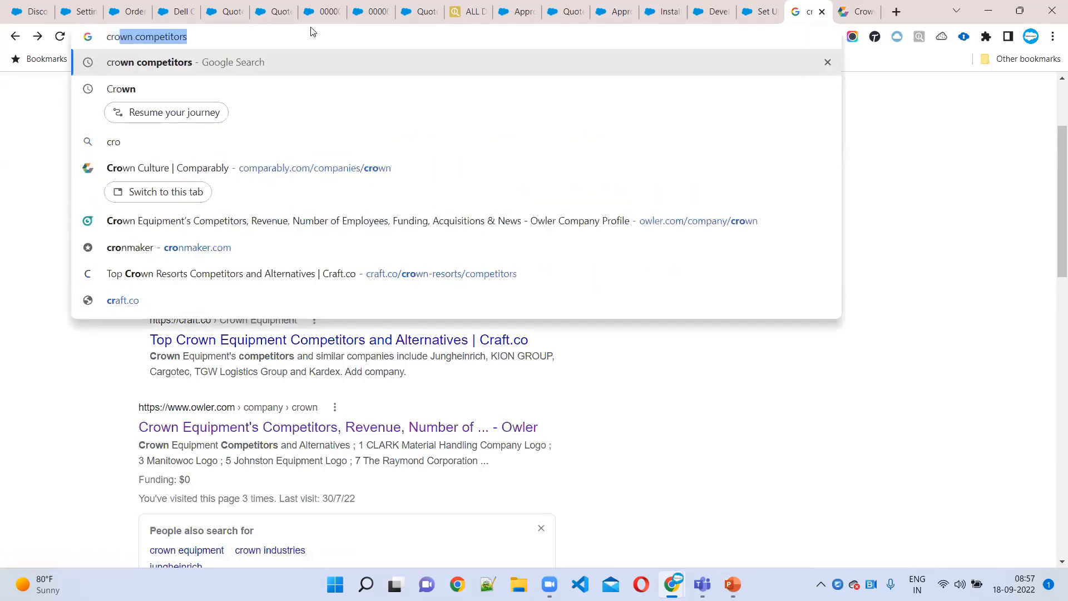
text(wn.c)
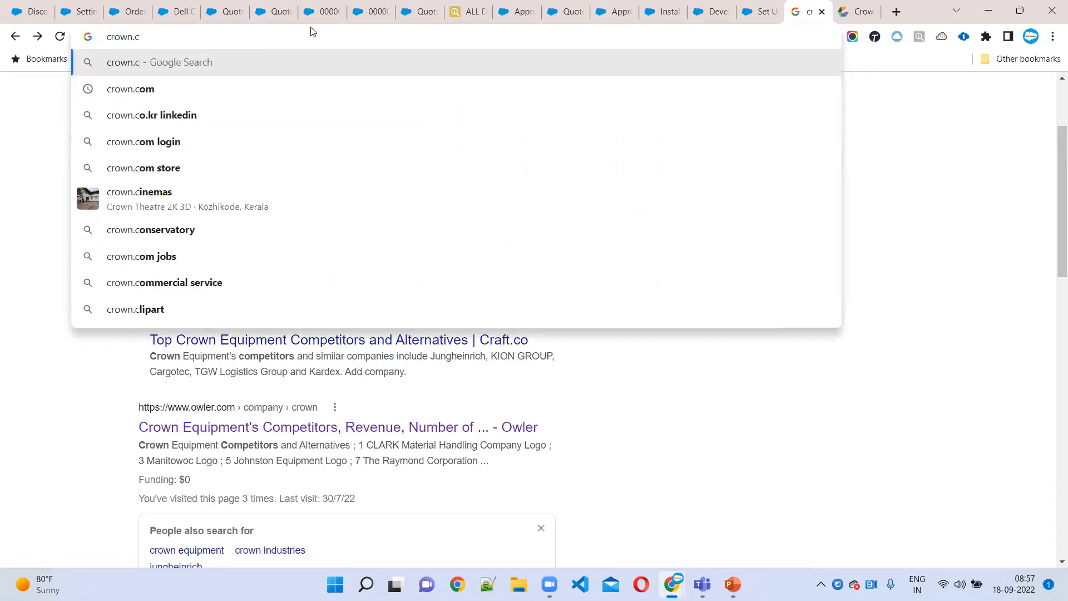
click(168, 83)
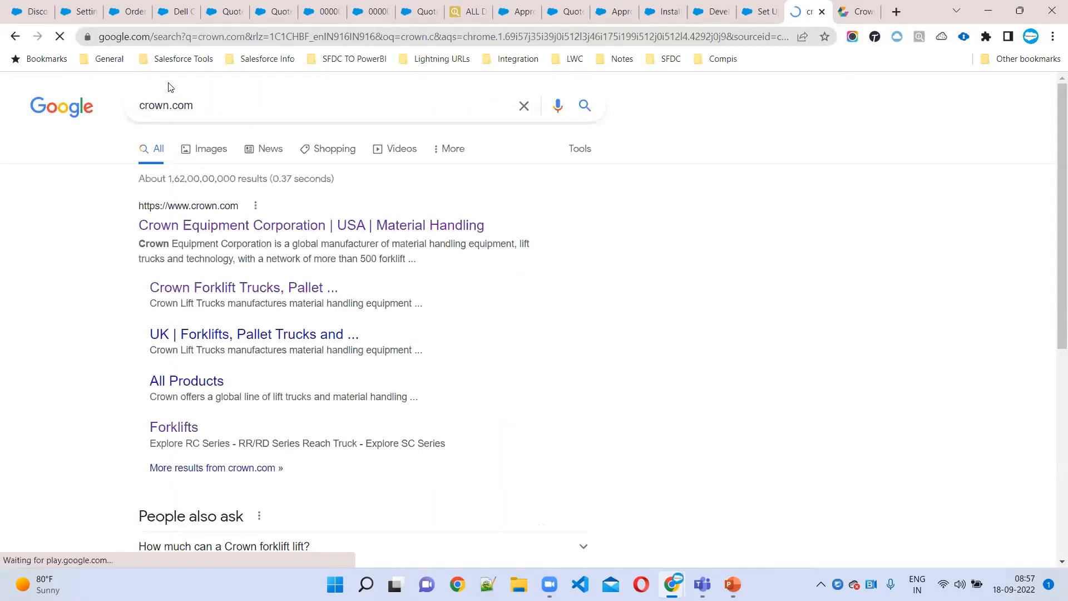
middle_click(185, 209)
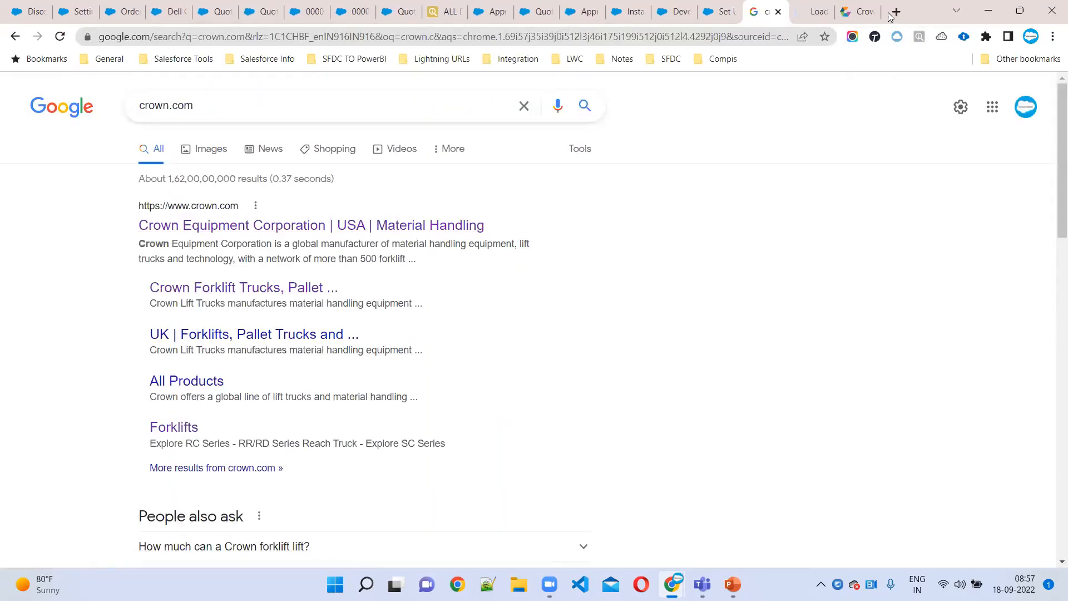
click(859, 11)
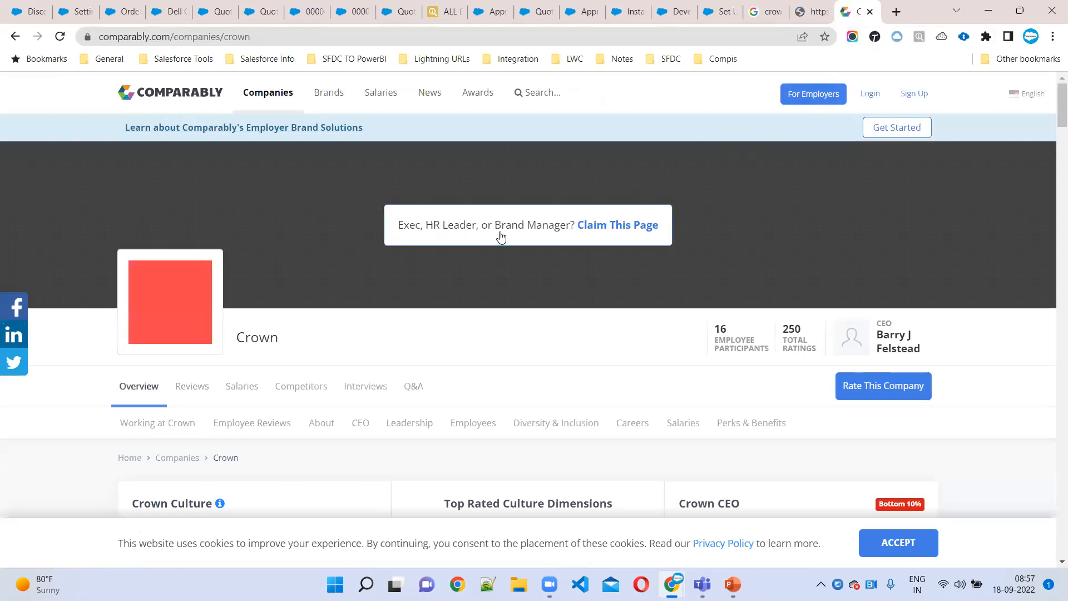
click(801, 17)
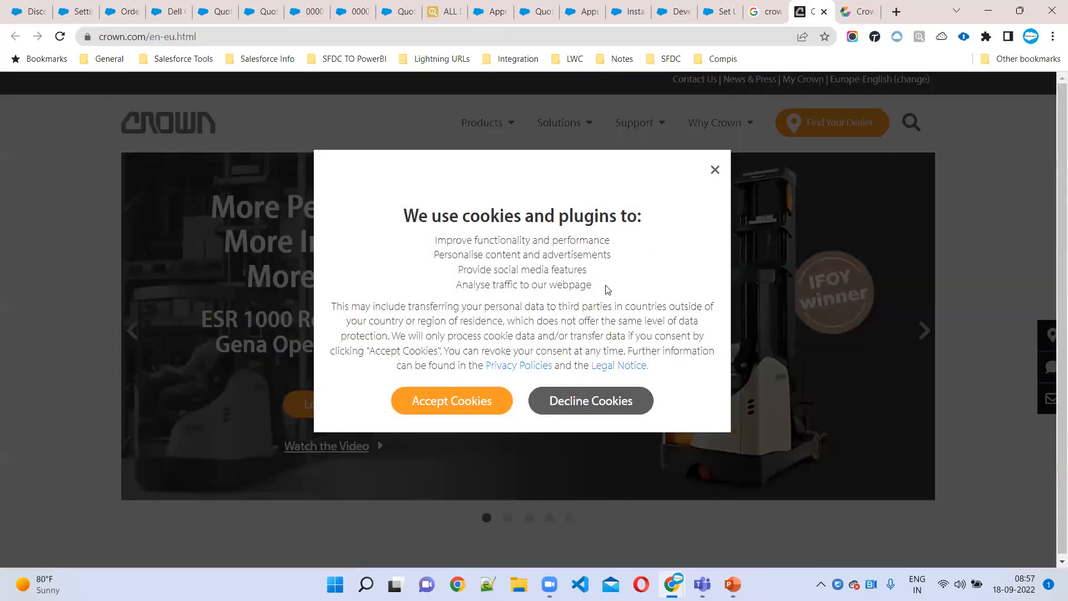
click(714, 170)
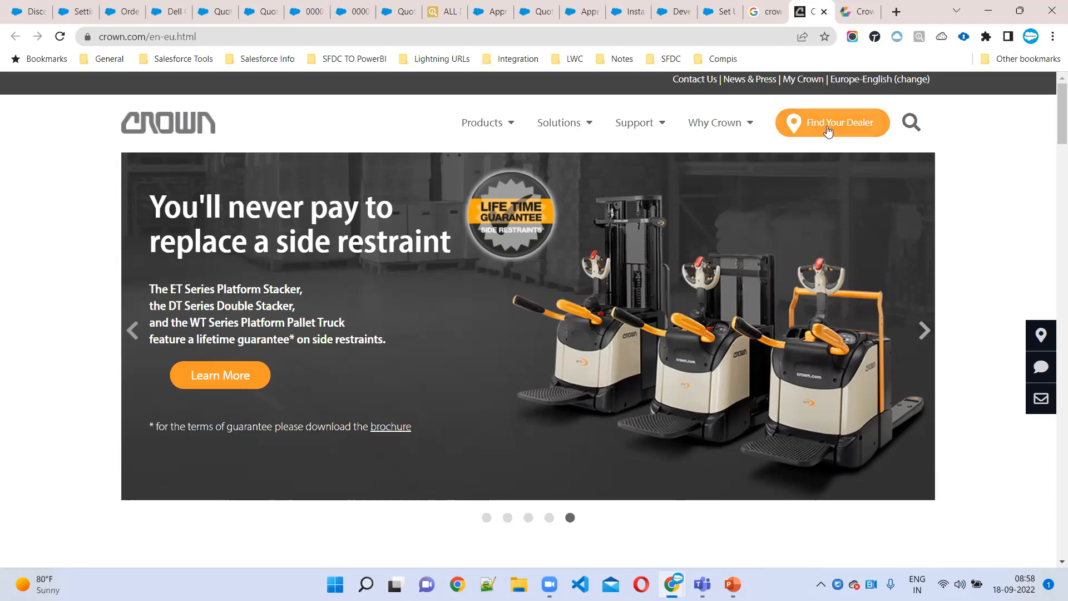
Open the Contact Us link in a separate tab, switch to it, and dismiss the cookie notice
middle_click(707, 84)
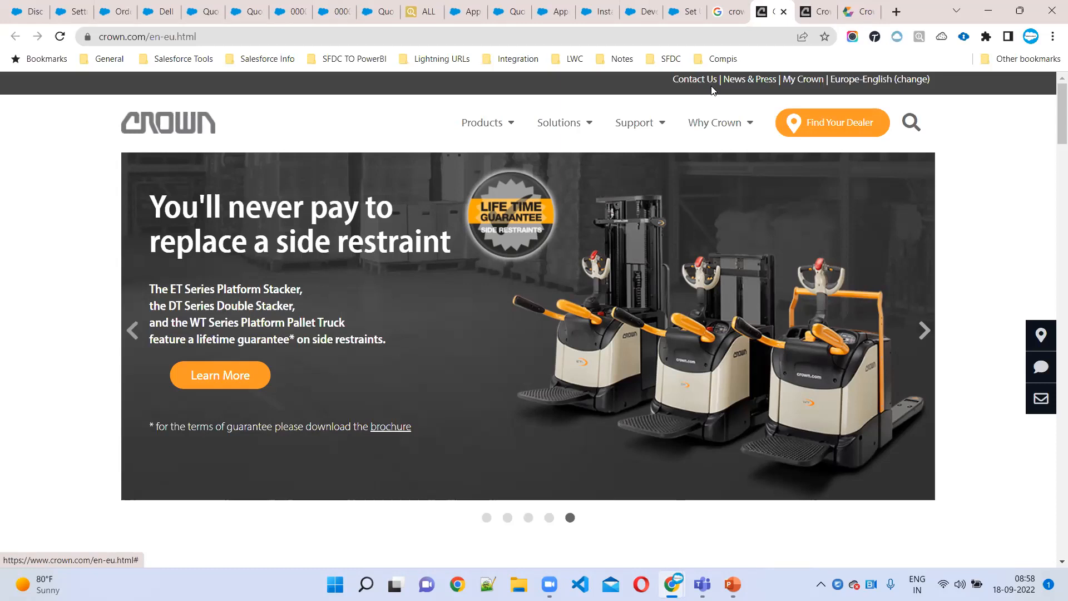
key(ctrl+Tab)
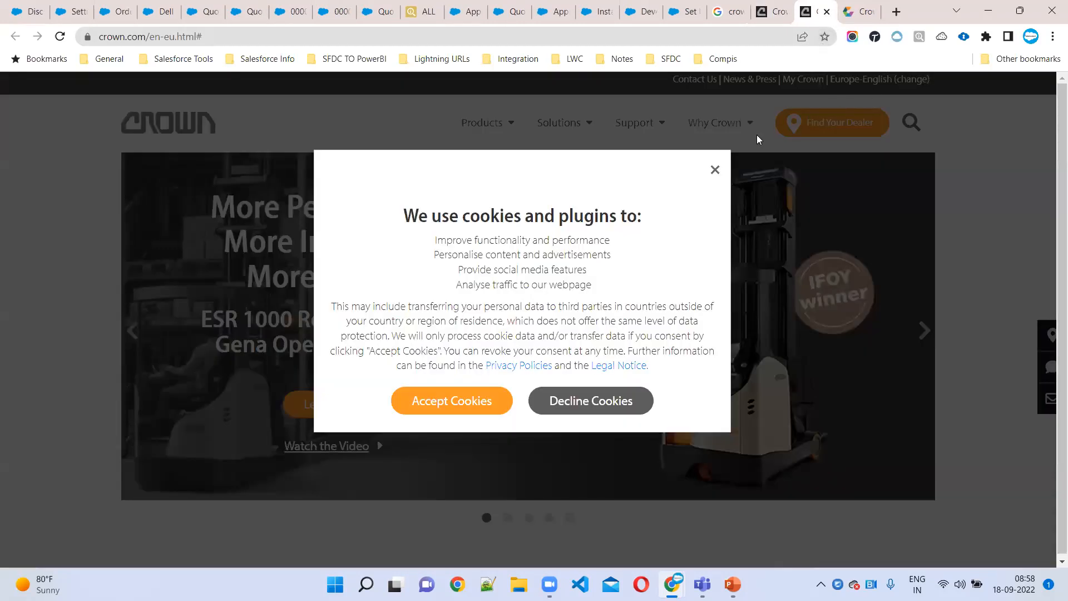
click(715, 170)
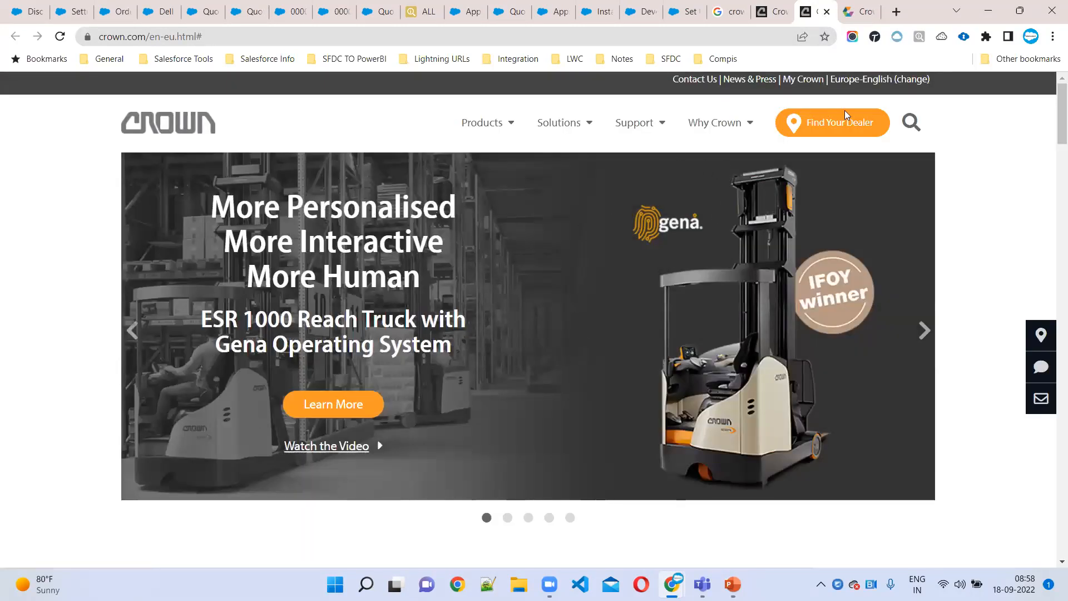
Open the Forklift Rentals page from the home page's forklift section, dismiss the cookie notice, and look through its rental information
scroll(854, 114, down, 10)
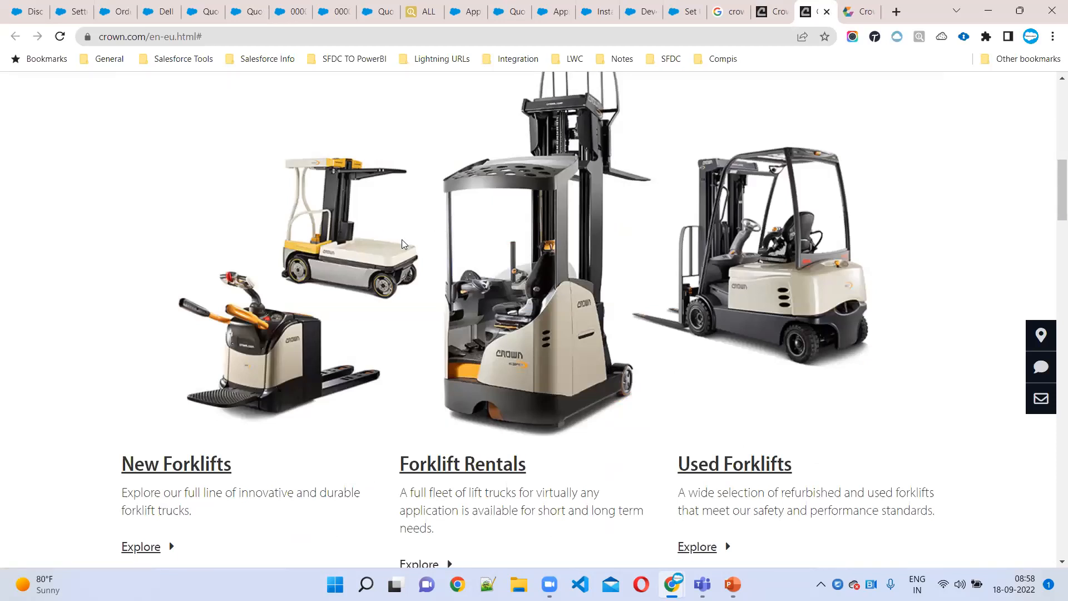
scroll(676, 389, down, 2)
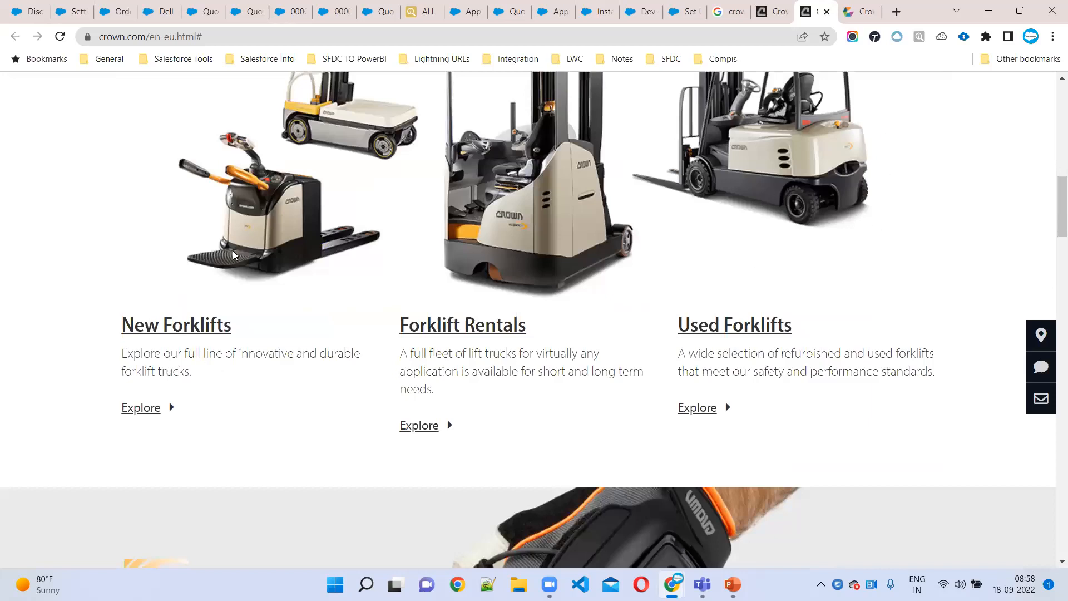
scroll(544, 427, down, 15)
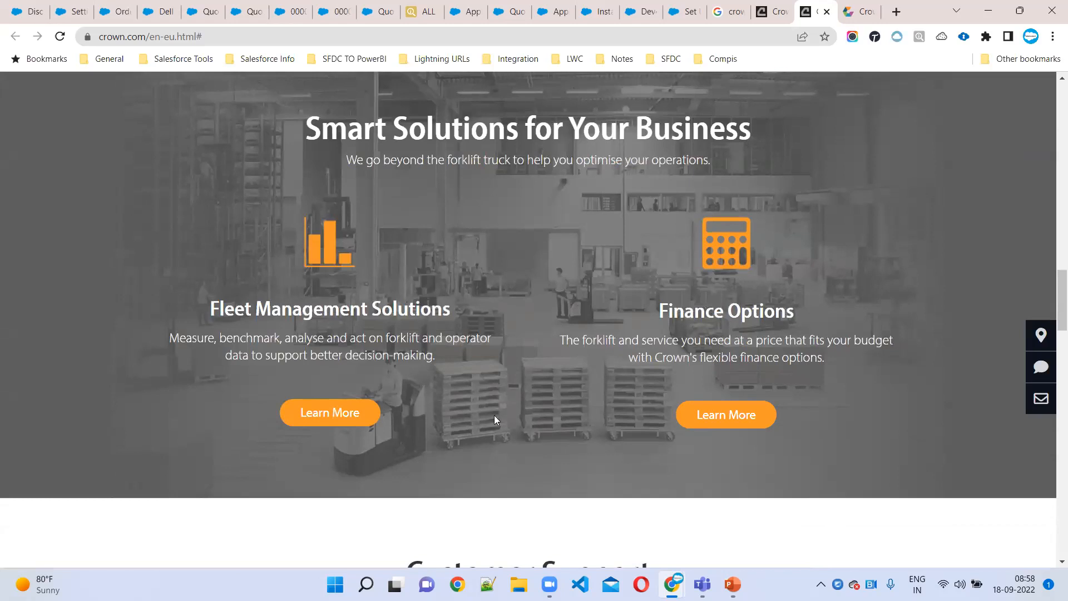
scroll(446, 412, up, 15)
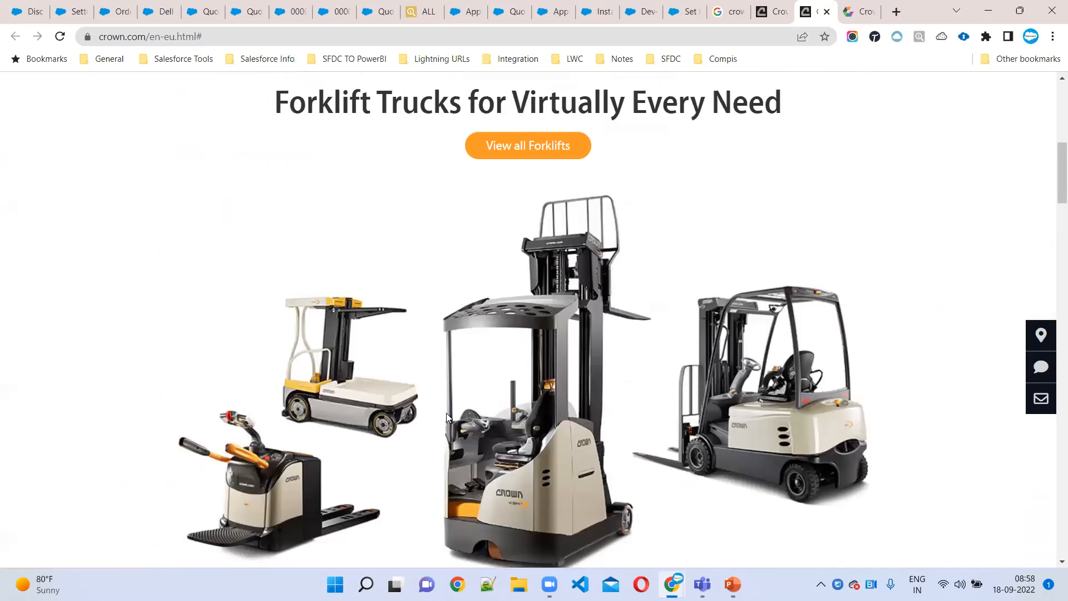
scroll(423, 478, down, 4)
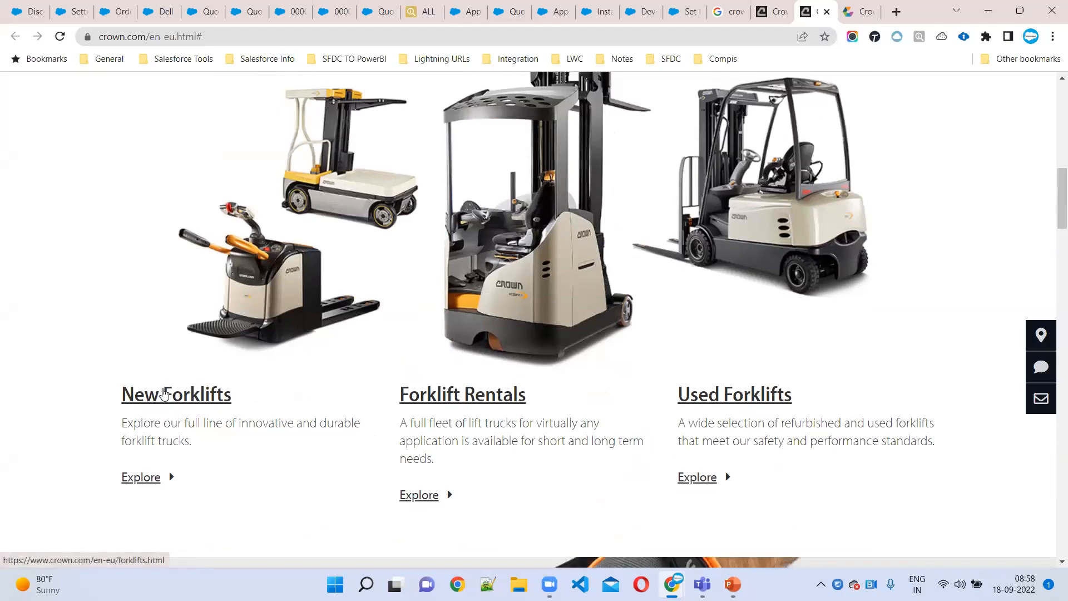
click(448, 404)
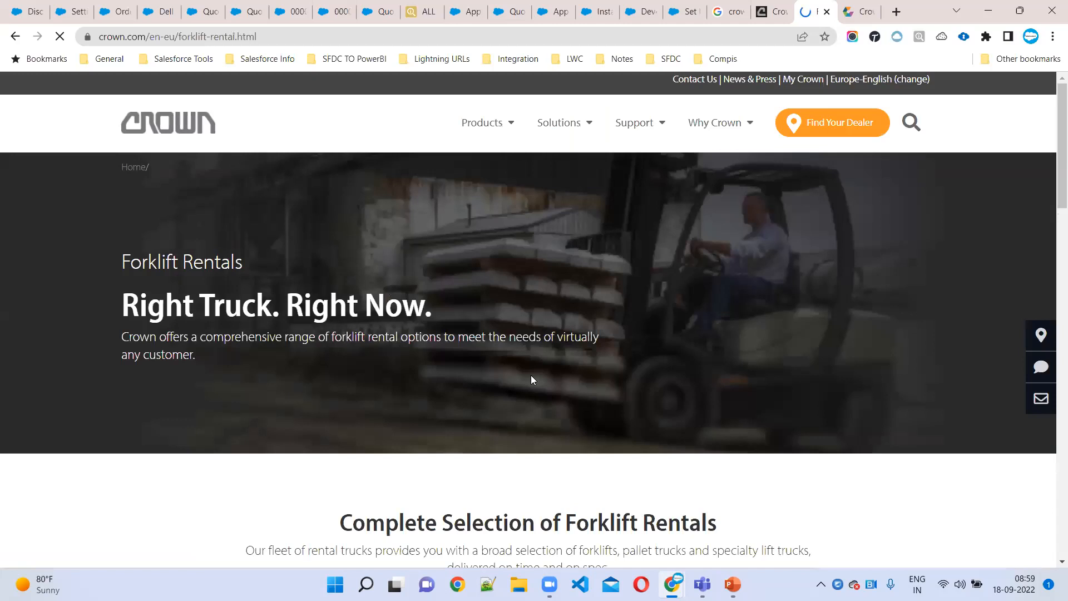
scroll(531, 376, down, 5)
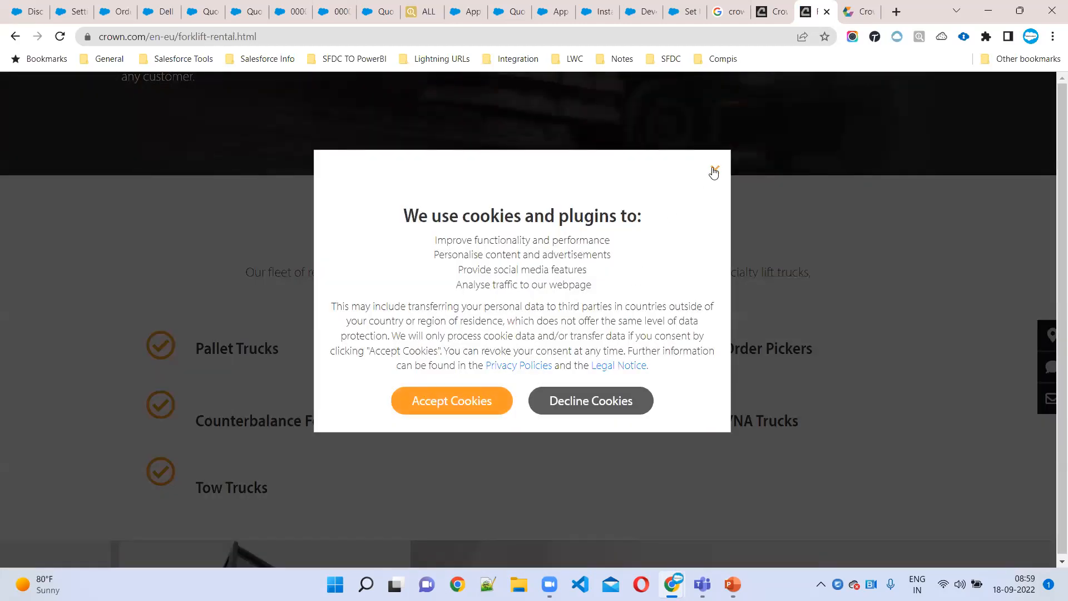
click(714, 170)
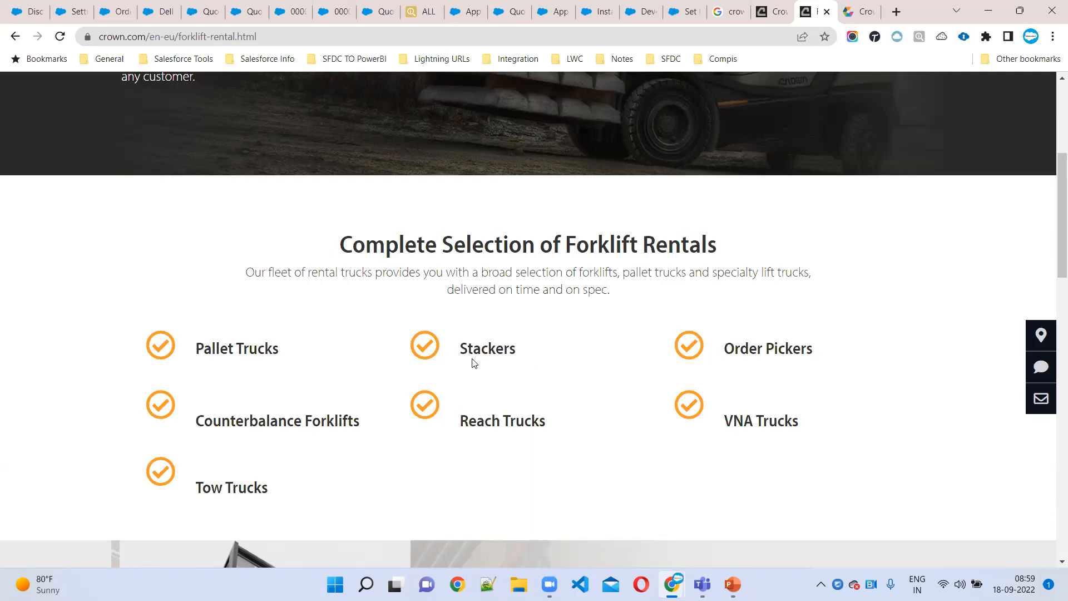
scroll(428, 356, up, 5)
scroll(454, 346, down, 15)
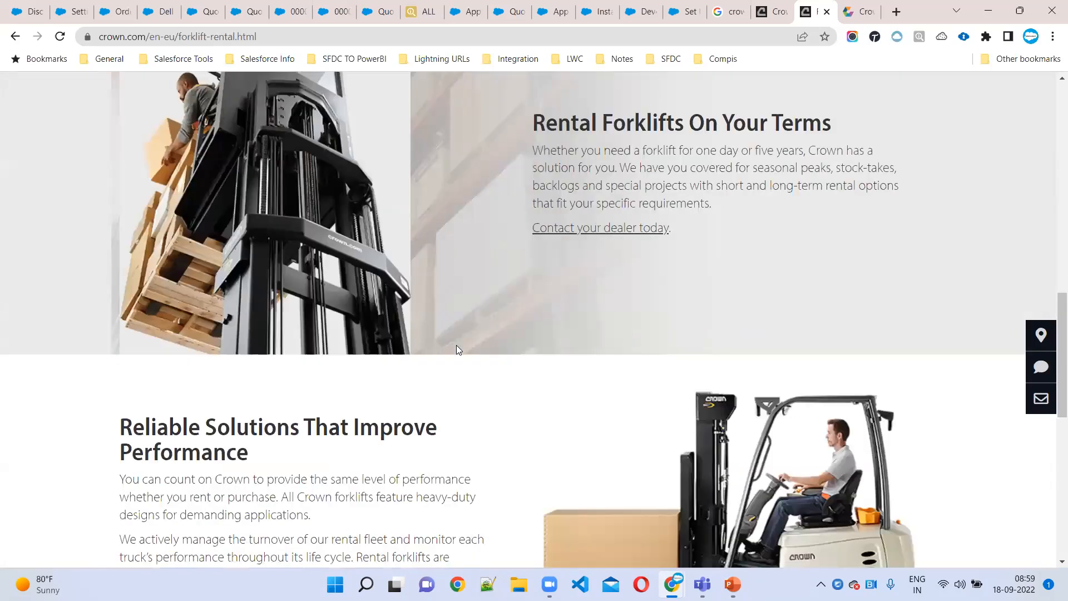
scroll(457, 346, down, 6)
scroll(457, 343, down, 4)
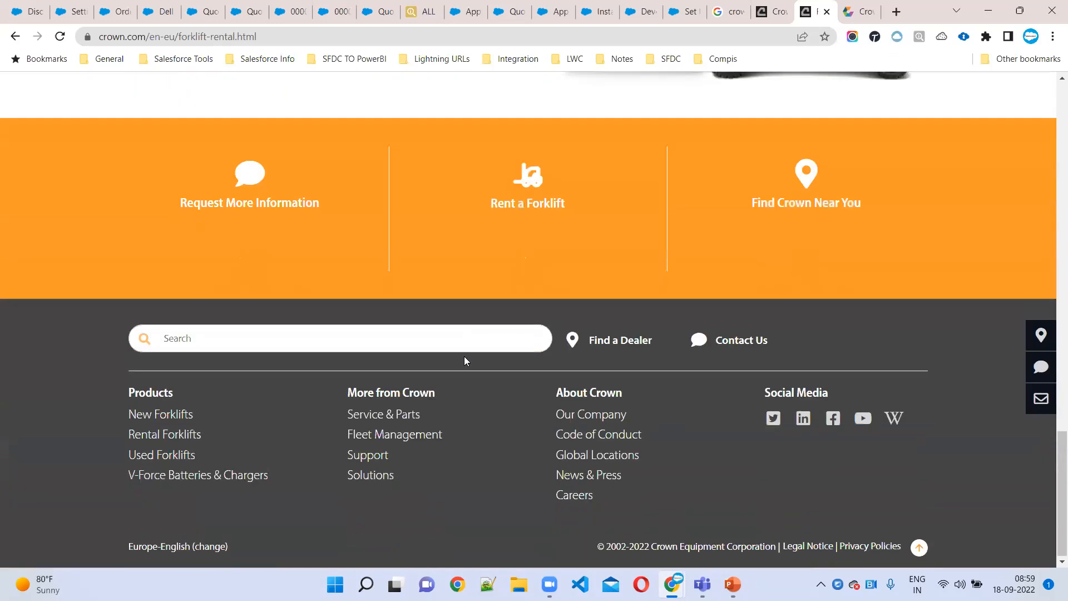
Examine the Forklift Rentals page's truck selection, rental terms, reliability section and footer links
scroll(433, 445, up, 4)
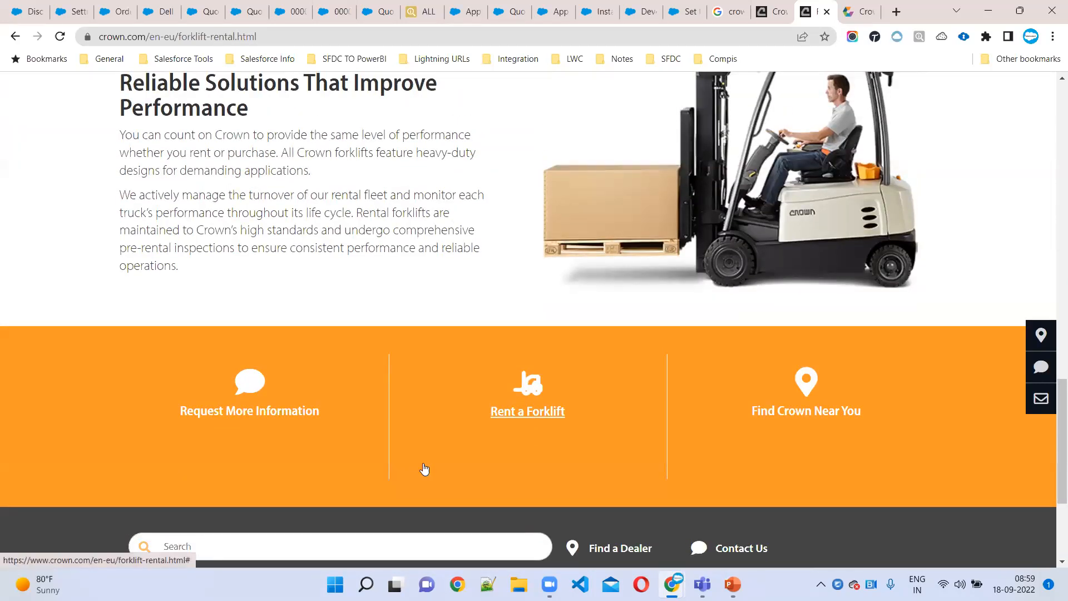
scroll(424, 469, up, 1)
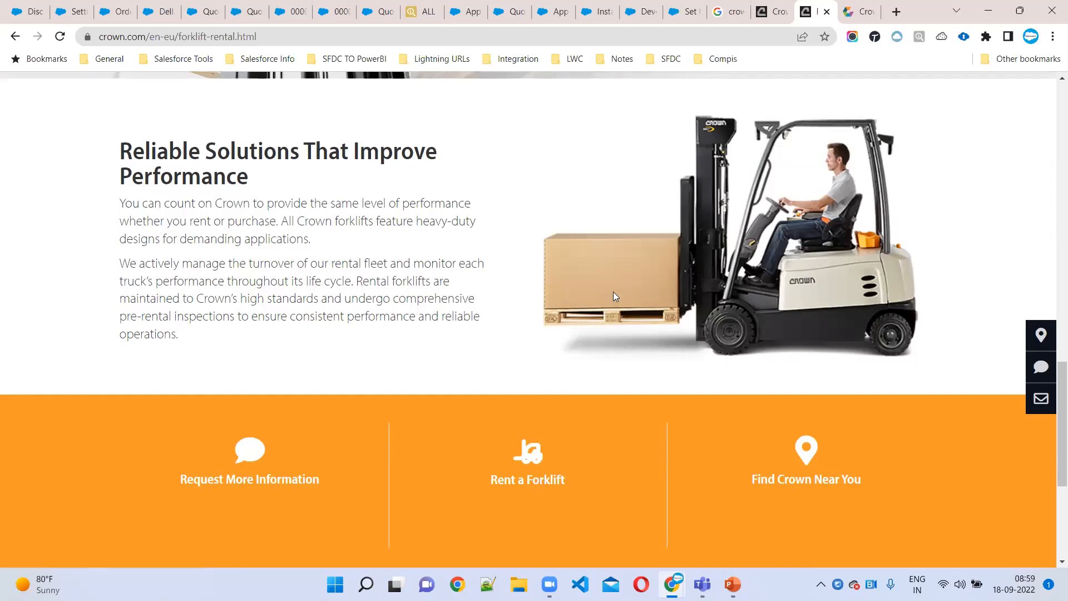
scroll(613, 291, down, 5)
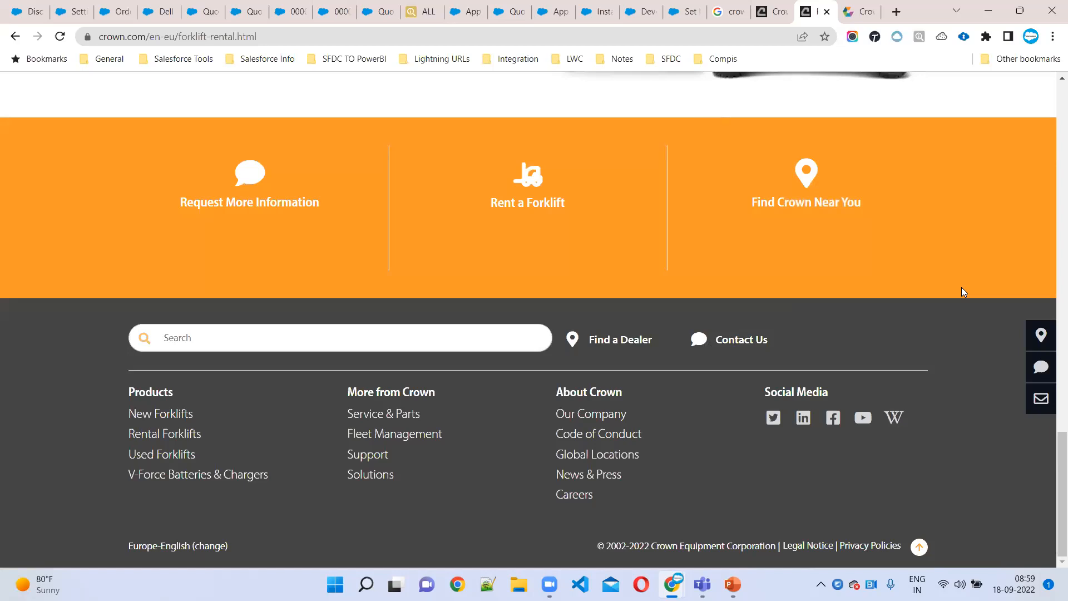
scroll(718, 286, up, 20)
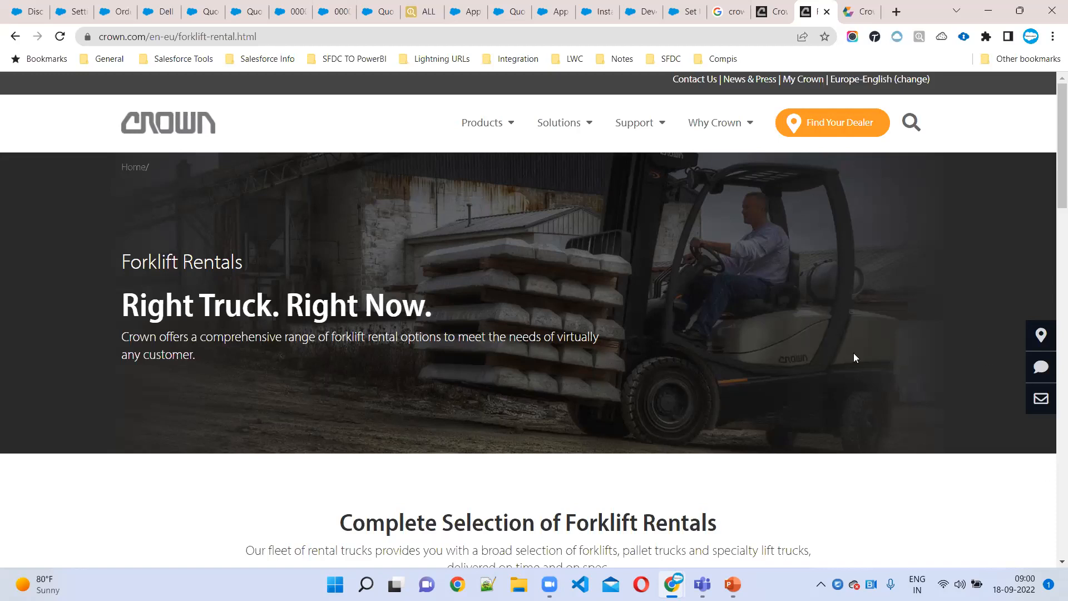
scroll(700, 429, down, 6)
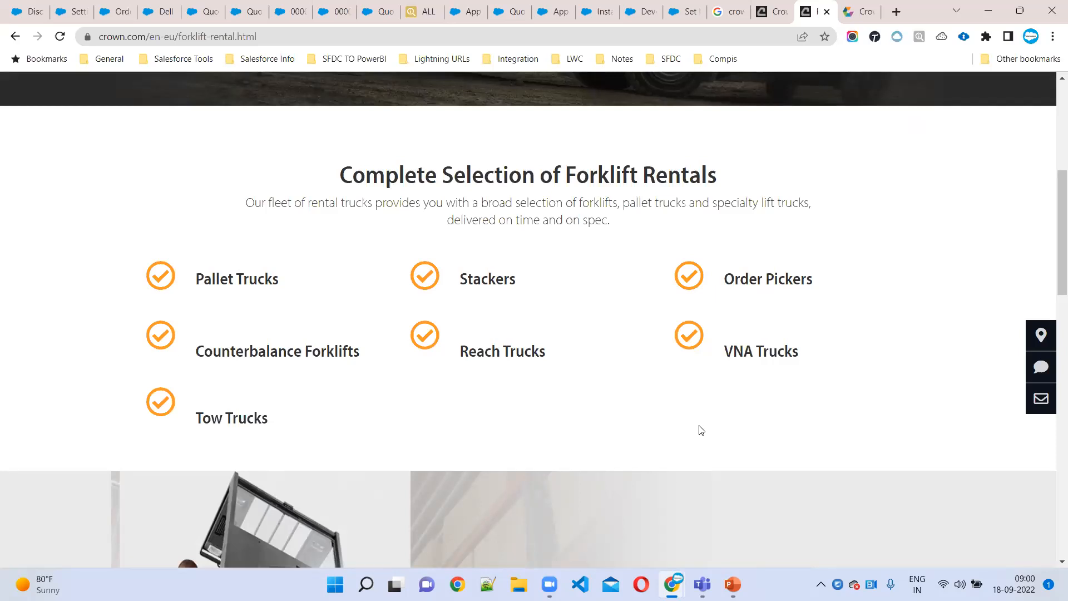
scroll(547, 453, down, 5)
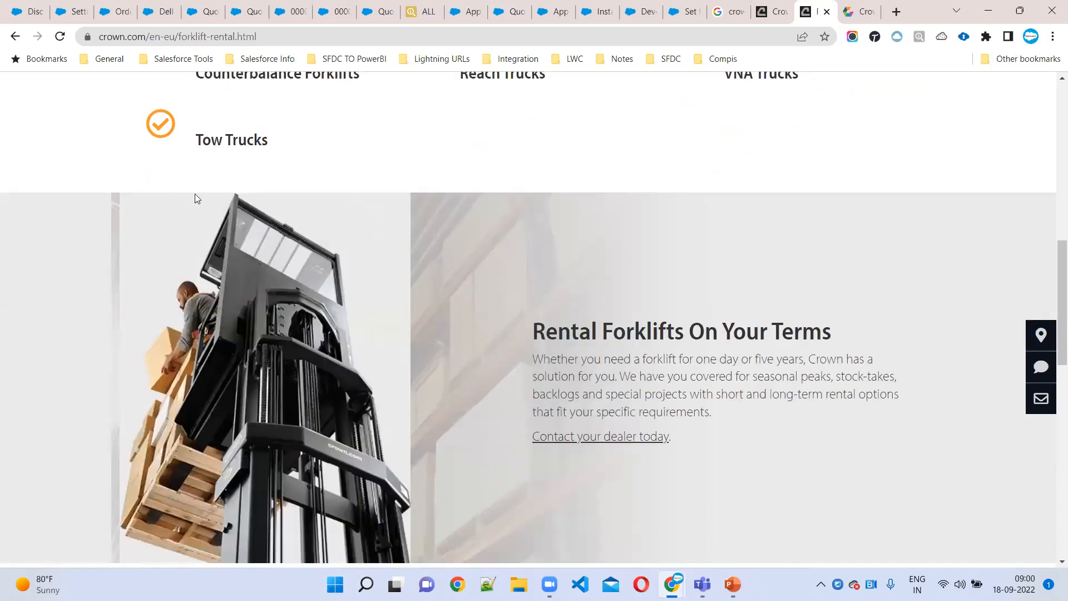
scroll(610, 374, up, 10)
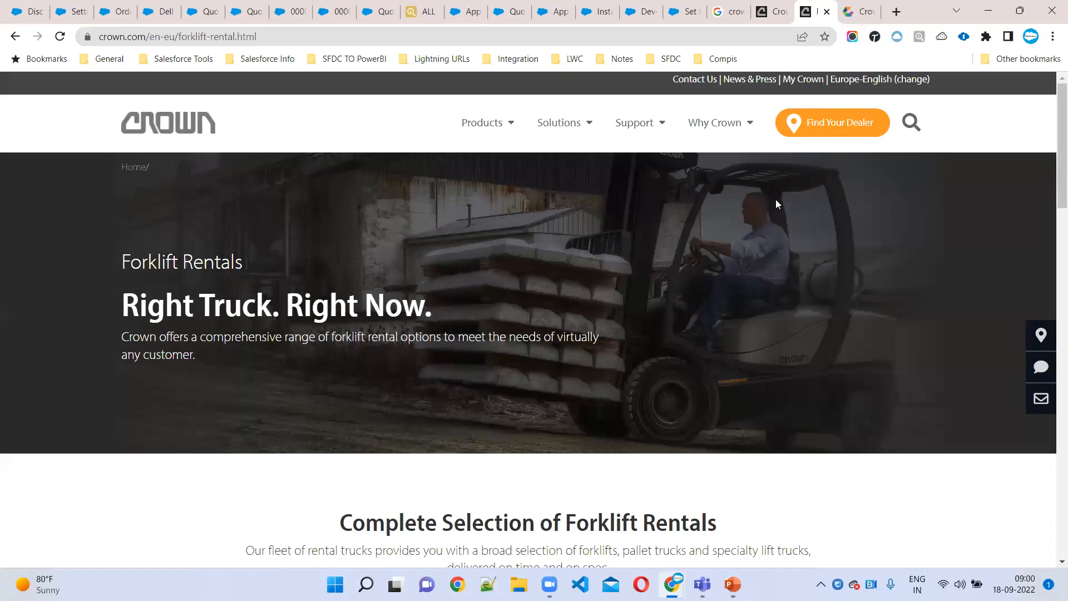
Open the Rental Forklifts page from the site's product listing and dismiss the cookie notice
click(489, 124)
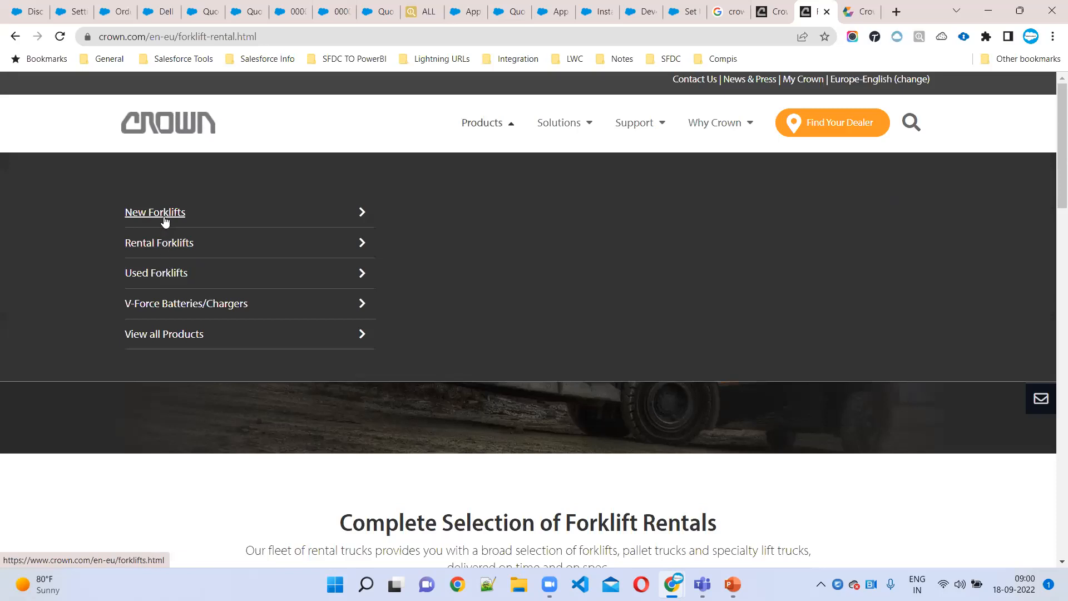
click(161, 243)
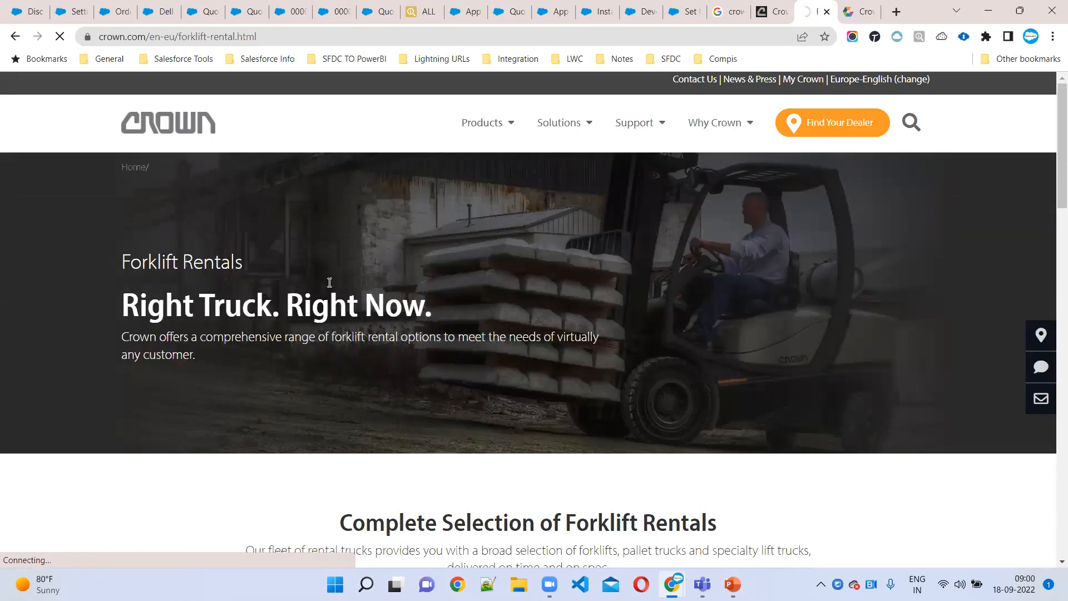
scroll(398, 408, down, 2)
scroll(539, 379, down, 8)
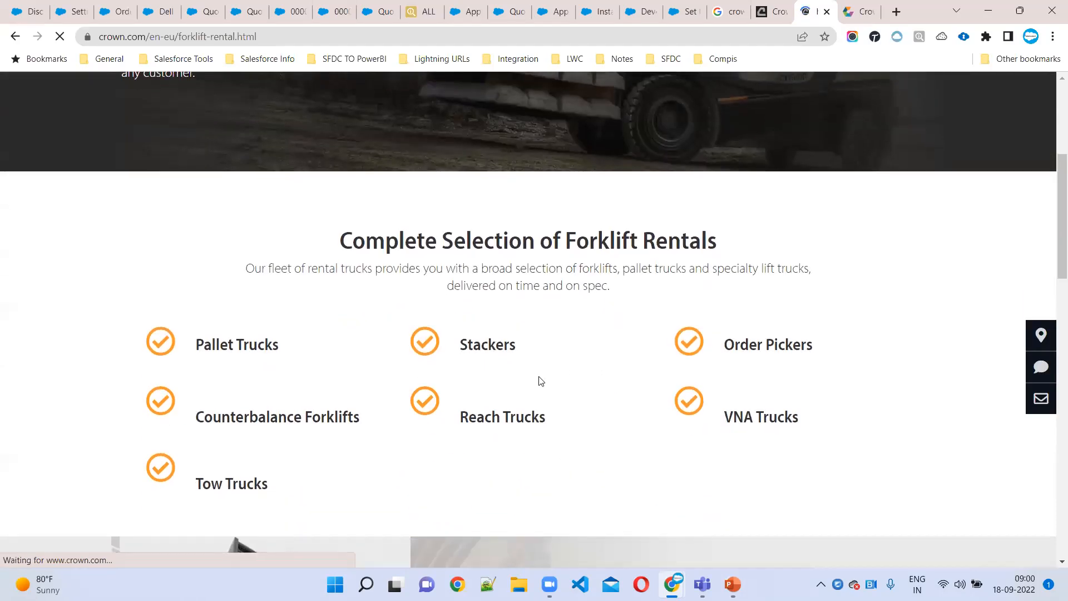
scroll(564, 402, down, 5)
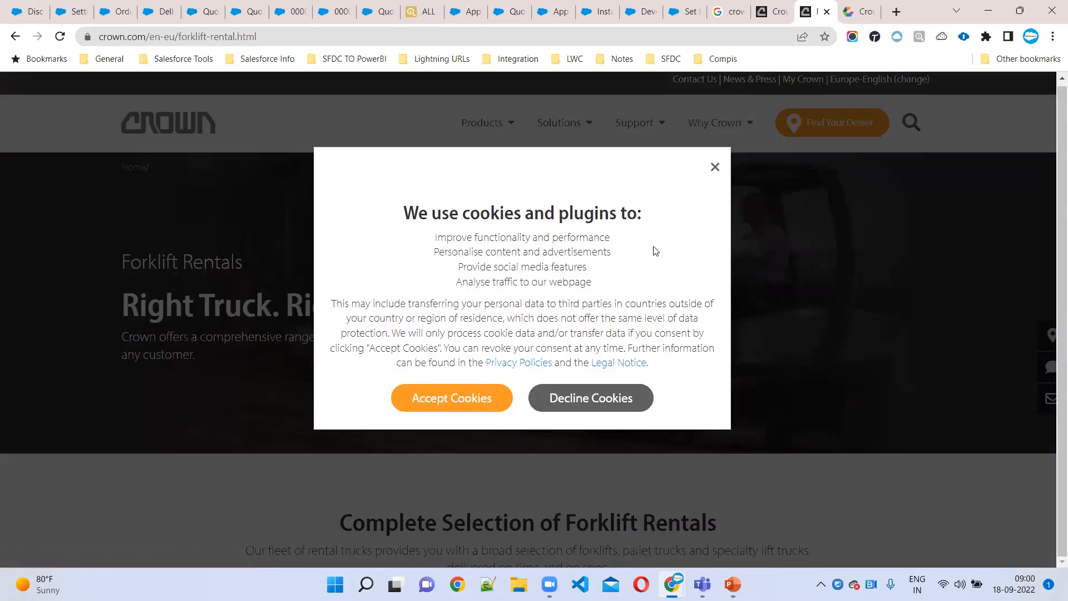
click(715, 168)
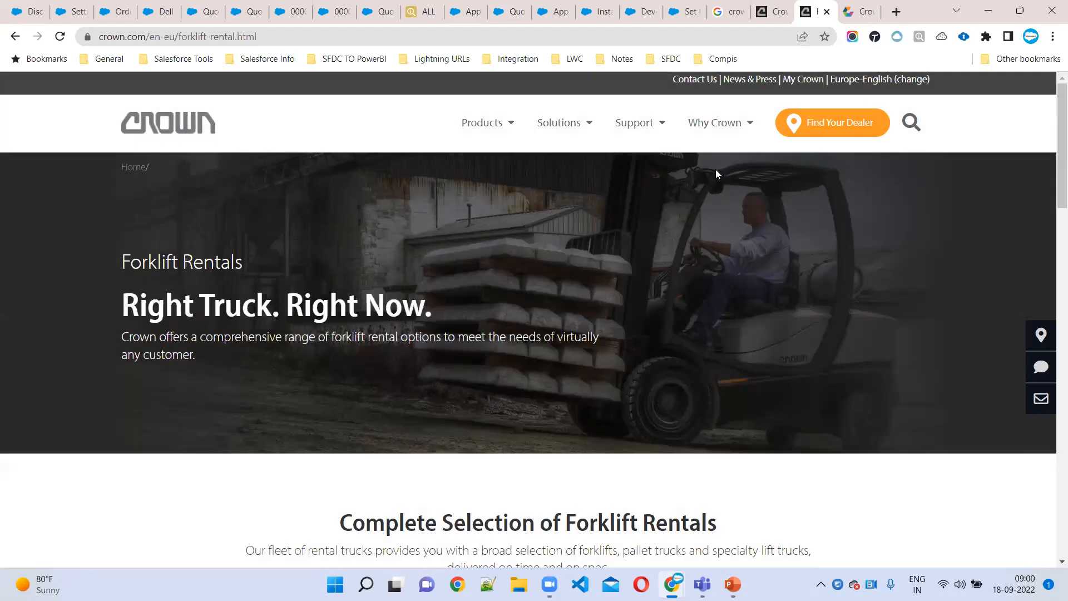
Switch to the Comparably page and run a Google search for "crown competitors" from there
click(867, 10)
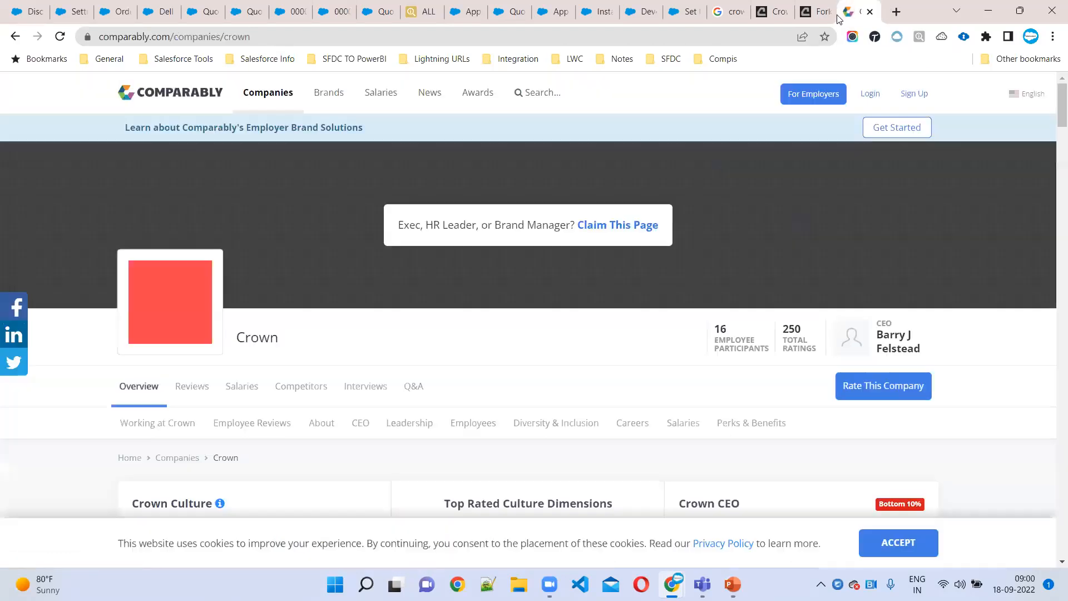
click(179, 39)
key(ctrl+a)
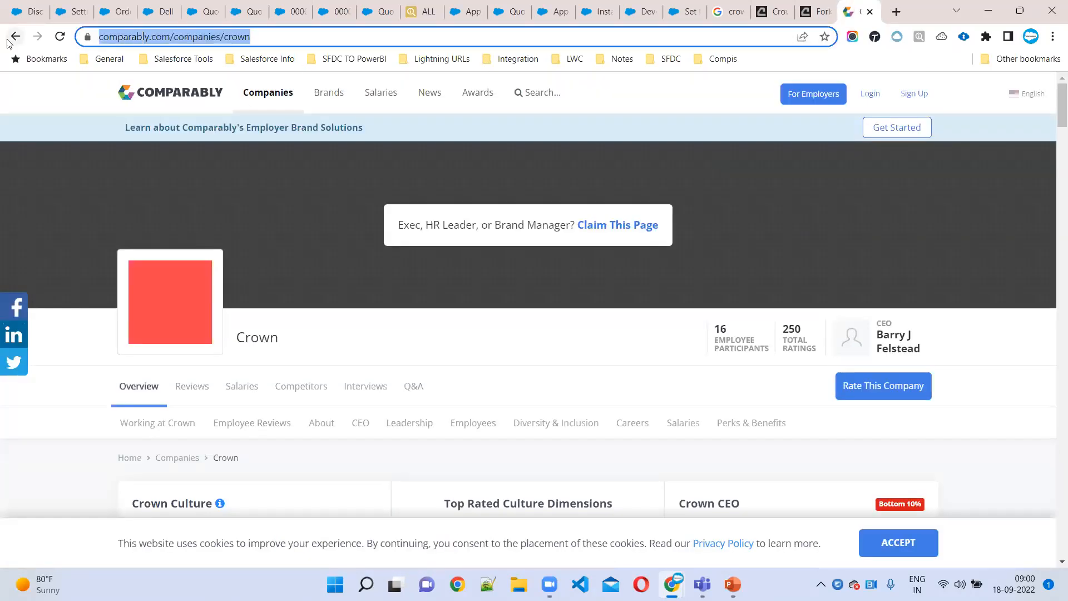
text(crown comp)
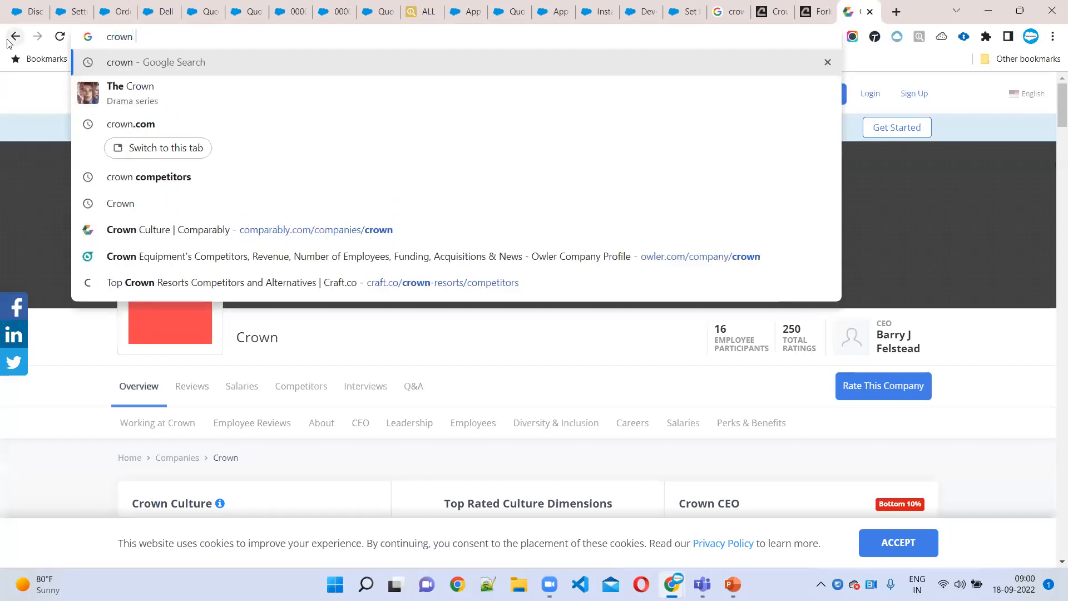
text(et)
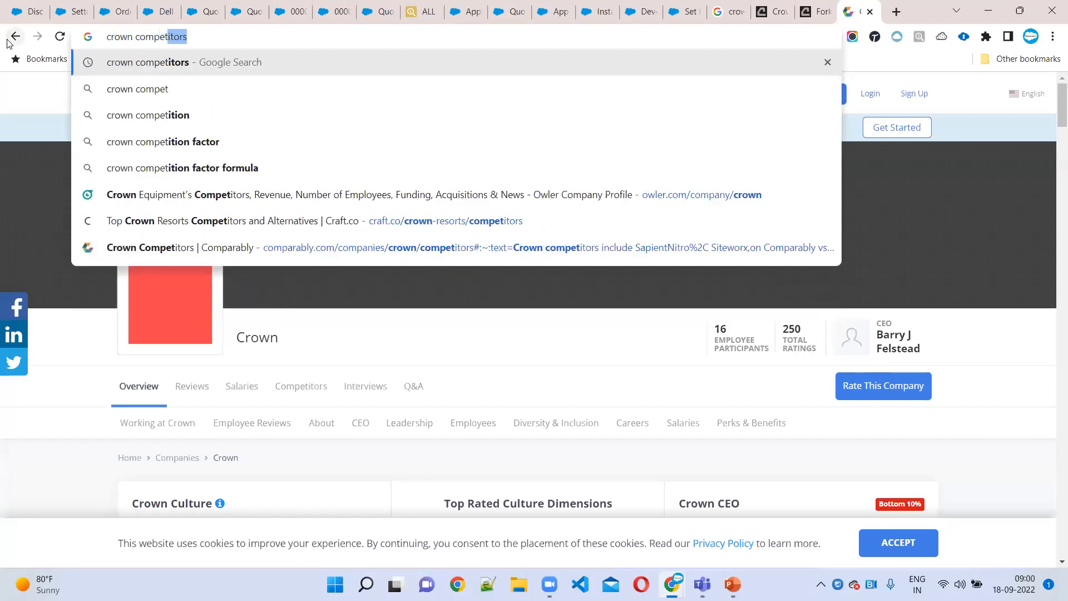
text(iot)
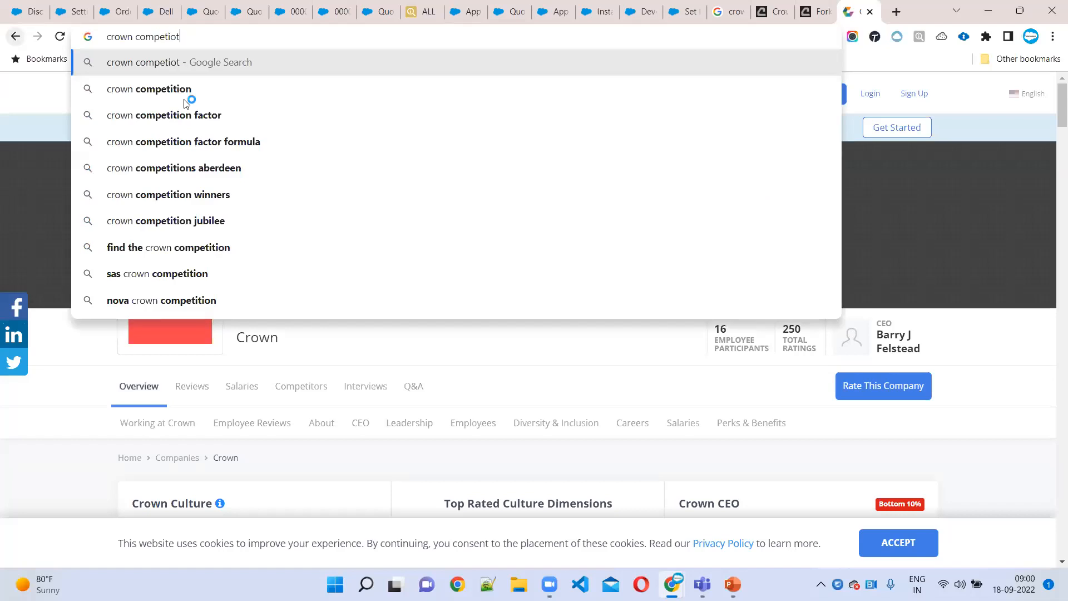
text(ore)
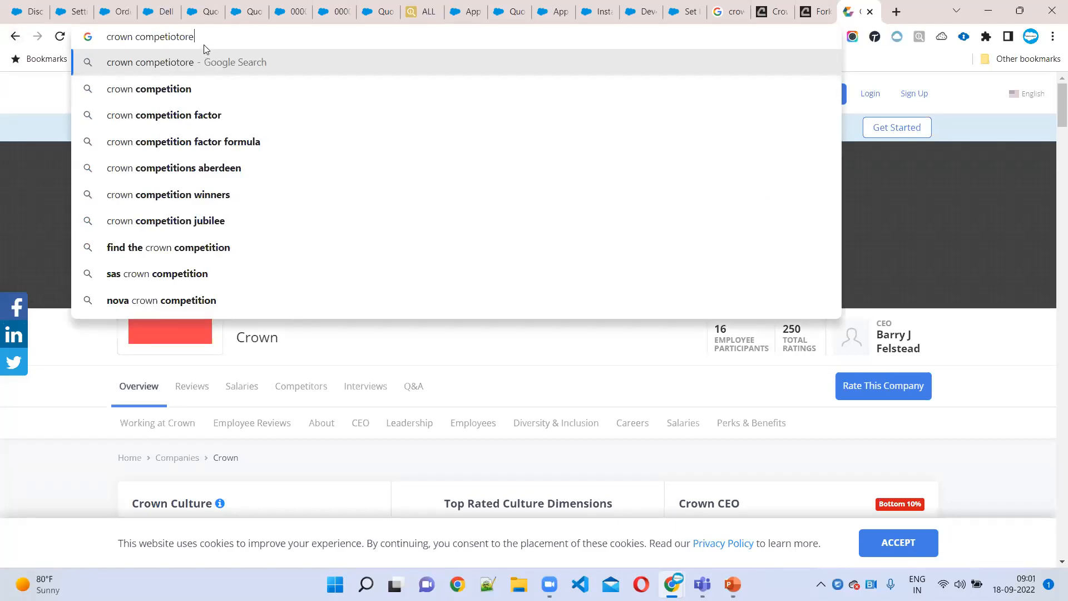
click(197, 89)
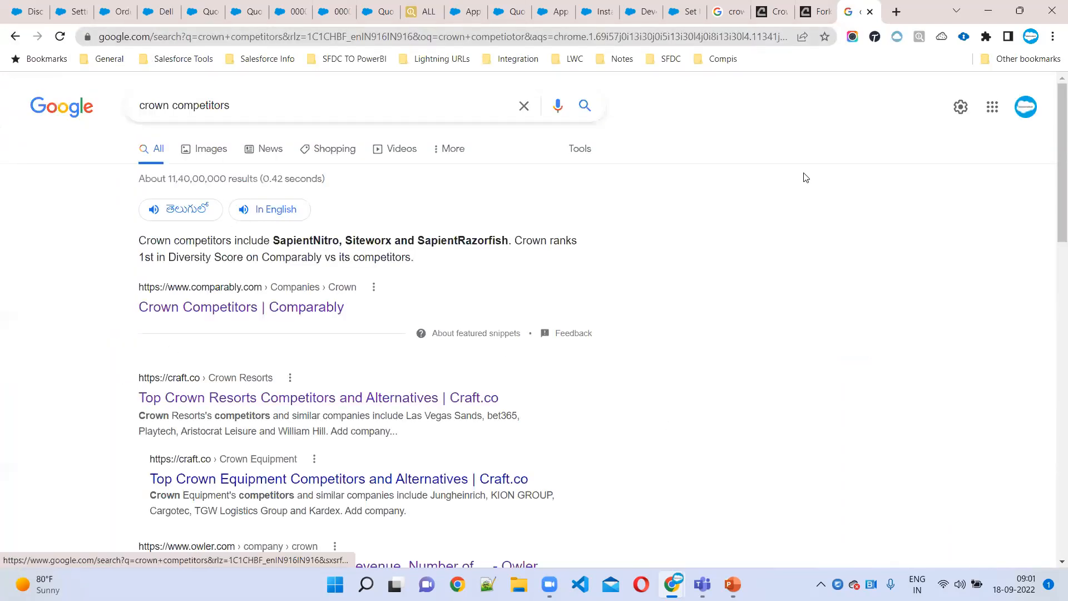
Open the Owler result for Crown Equipment's competitors in a separate tab, highlight that result's text, and switch to the Owler page
scroll(304, 382, down, 1)
scroll(305, 383, down, 2)
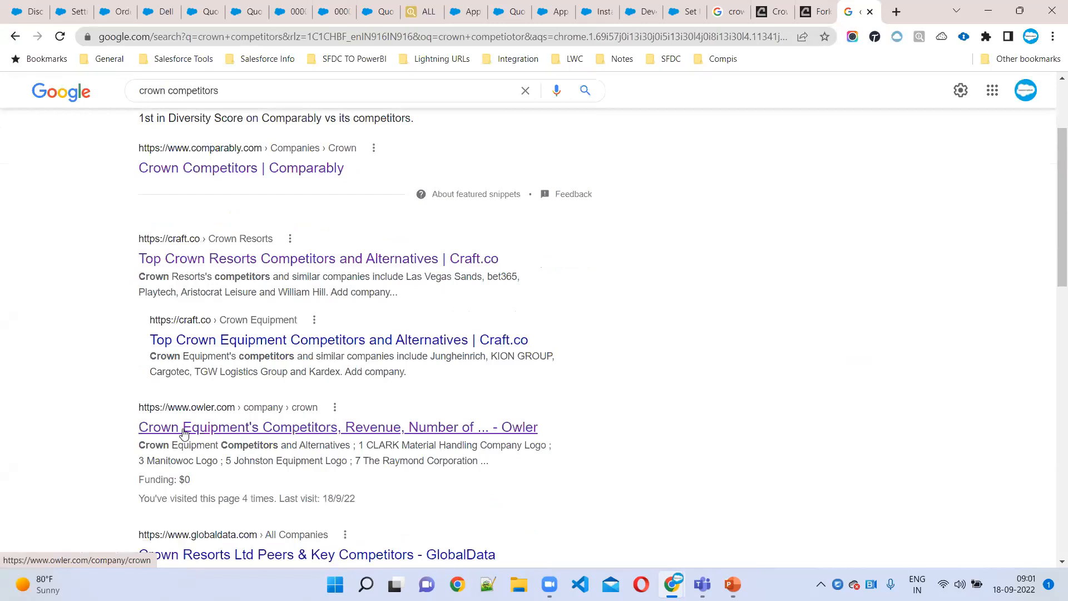
middle_click(282, 417)
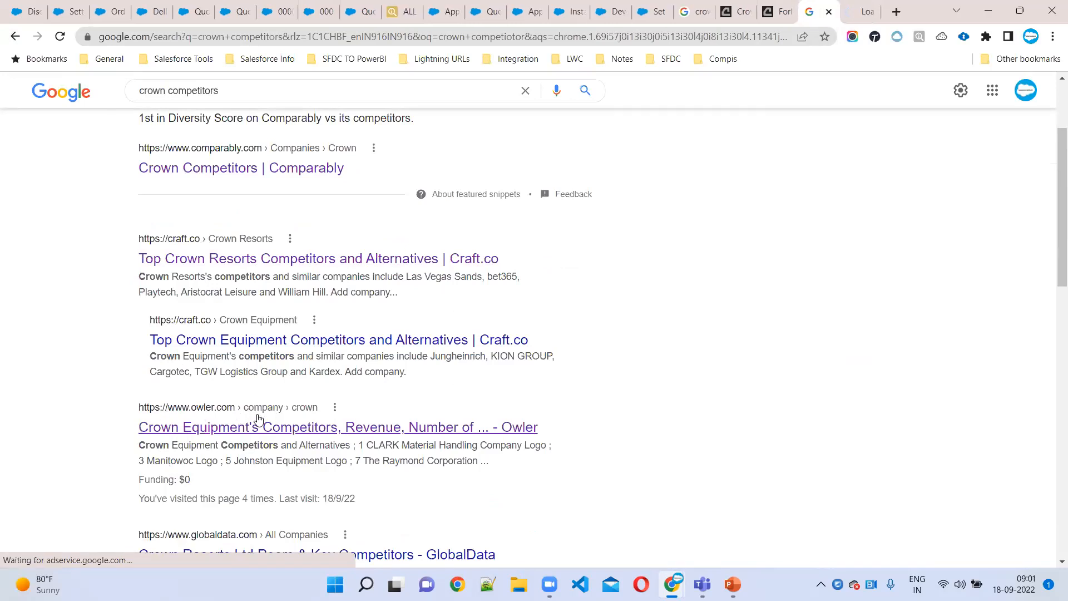
scroll(672, 315, down, 5)
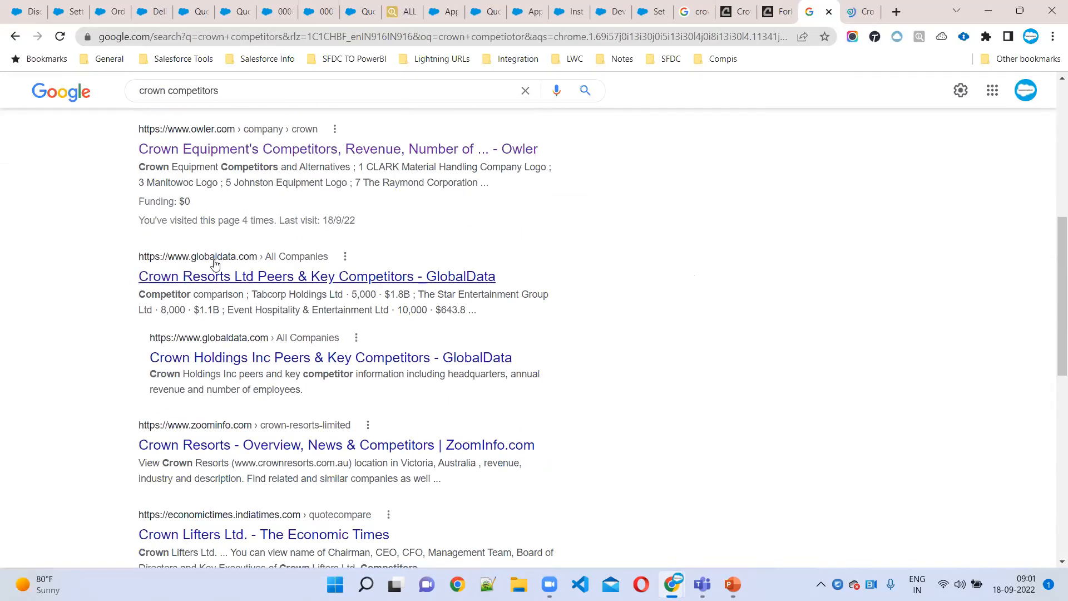
scroll(209, 326, up, 2)
drag(133, 287, 534, 348)
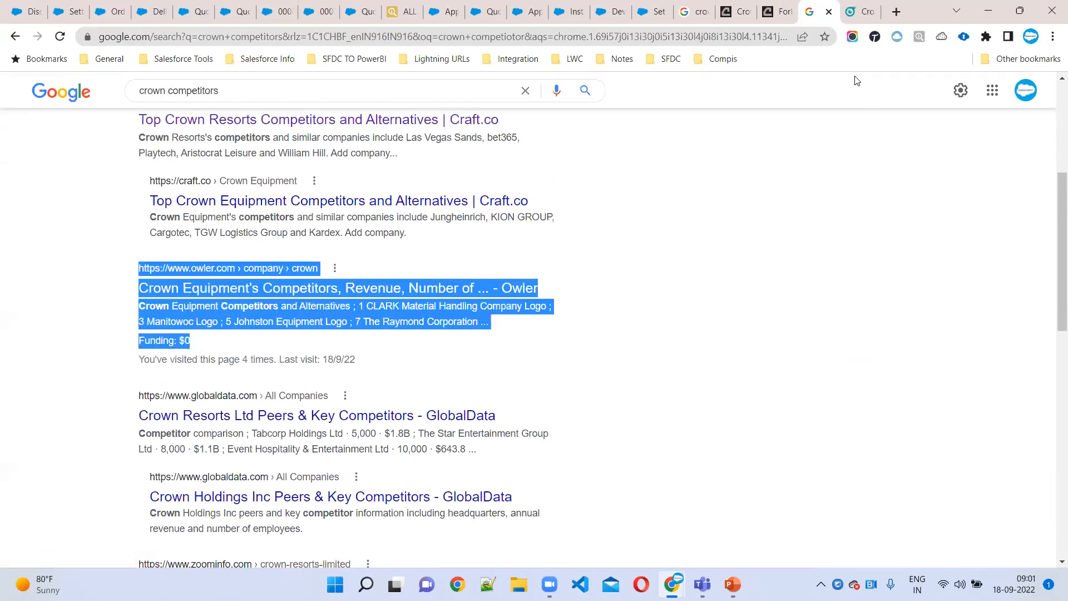
click(862, 16)
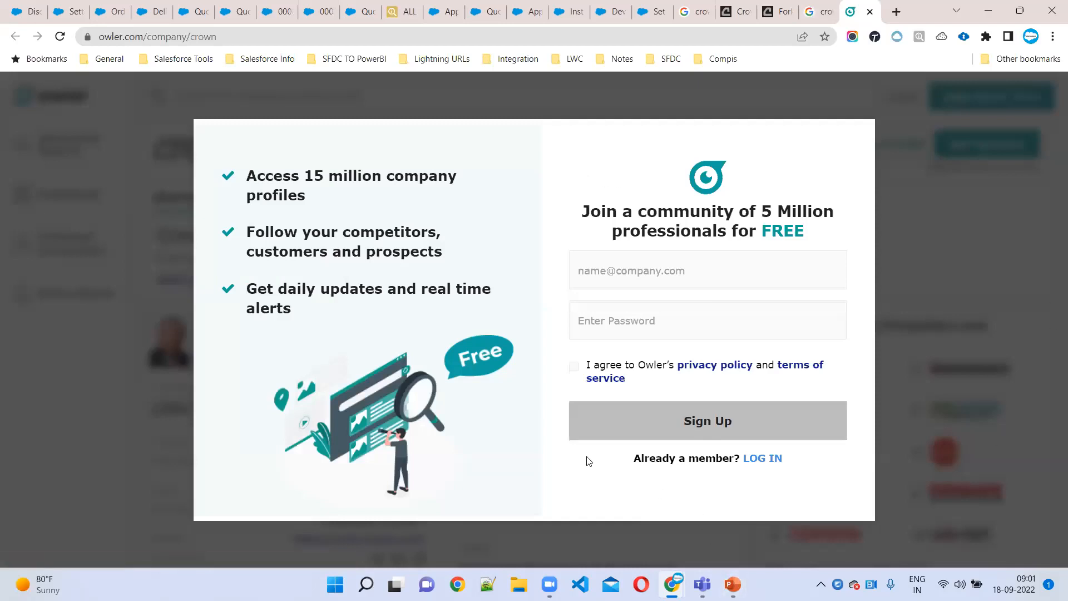
Copy the Owler page address owler.com/company/crown and load it in a new Incognito window
click(216, 36)
key(ctrl+c)
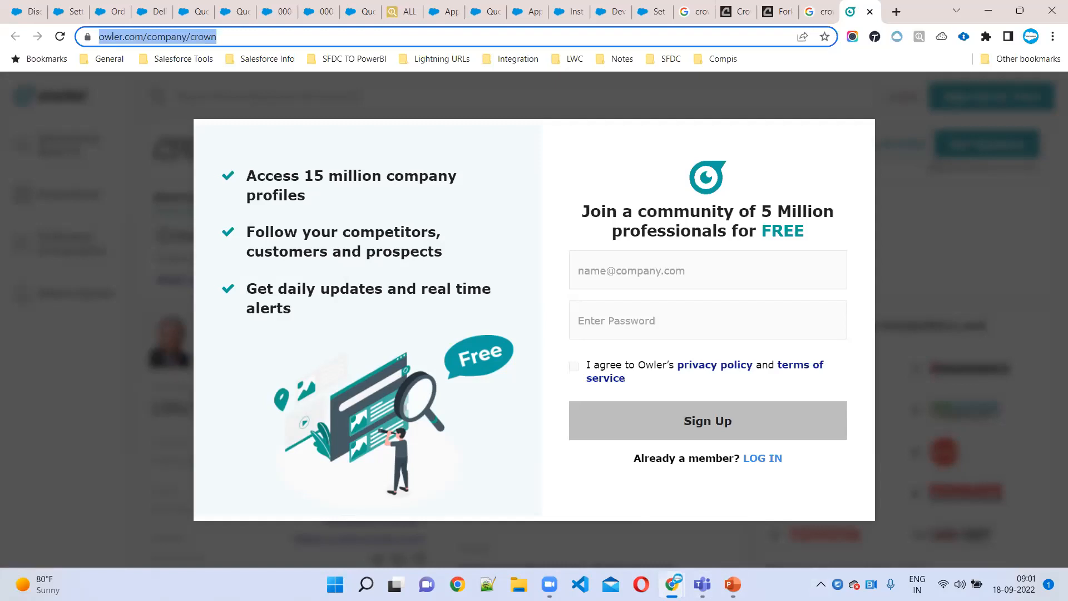
right_click(672, 584)
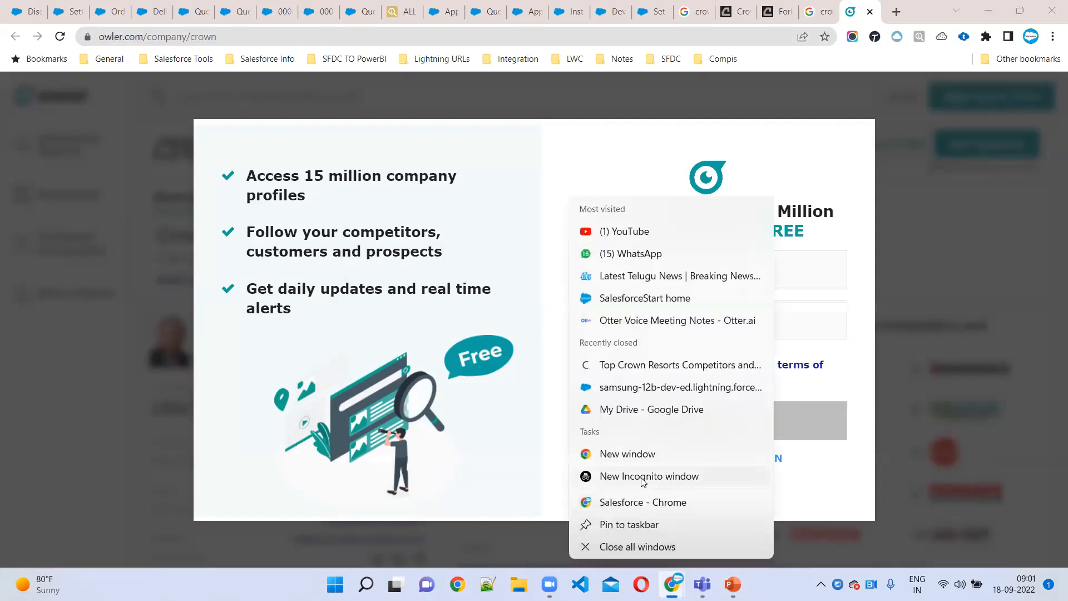
click(644, 477)
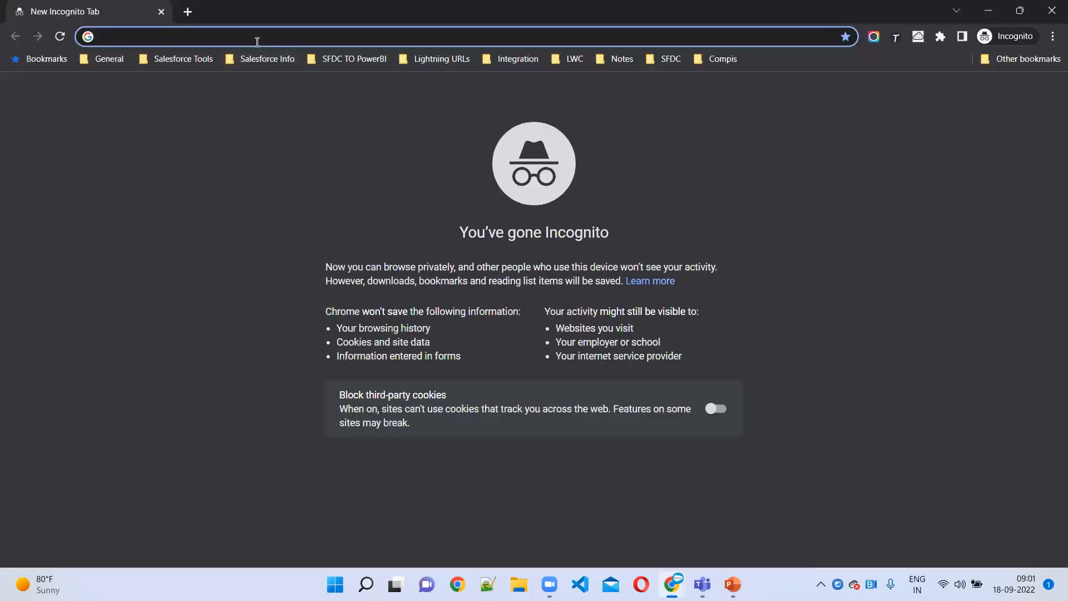
key(ctrl+v)
key(Return)
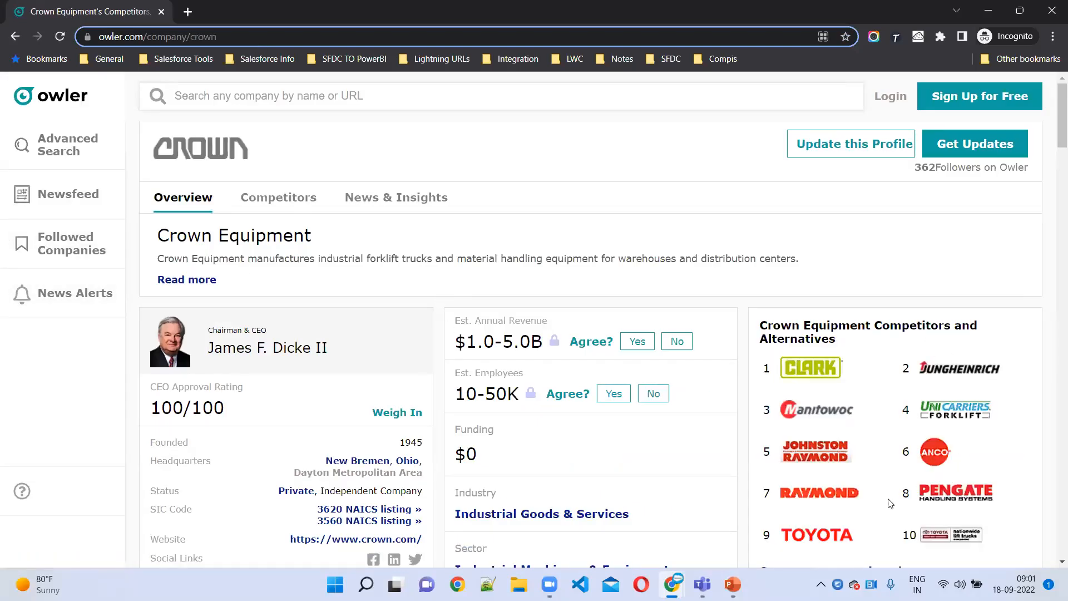
Review Crown Equipment's competitors on Owler, open the CLARK profile in a separate tab, and return to the Crown profile
scroll(987, 334, down, 4)
scroll(960, 398, up, 3)
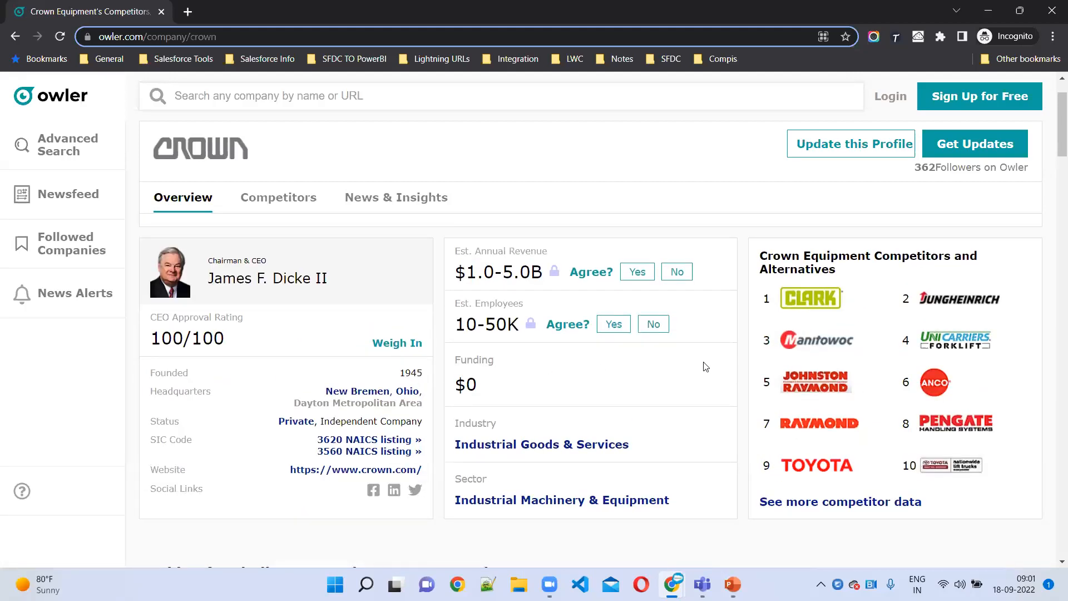
middle_click(809, 300)
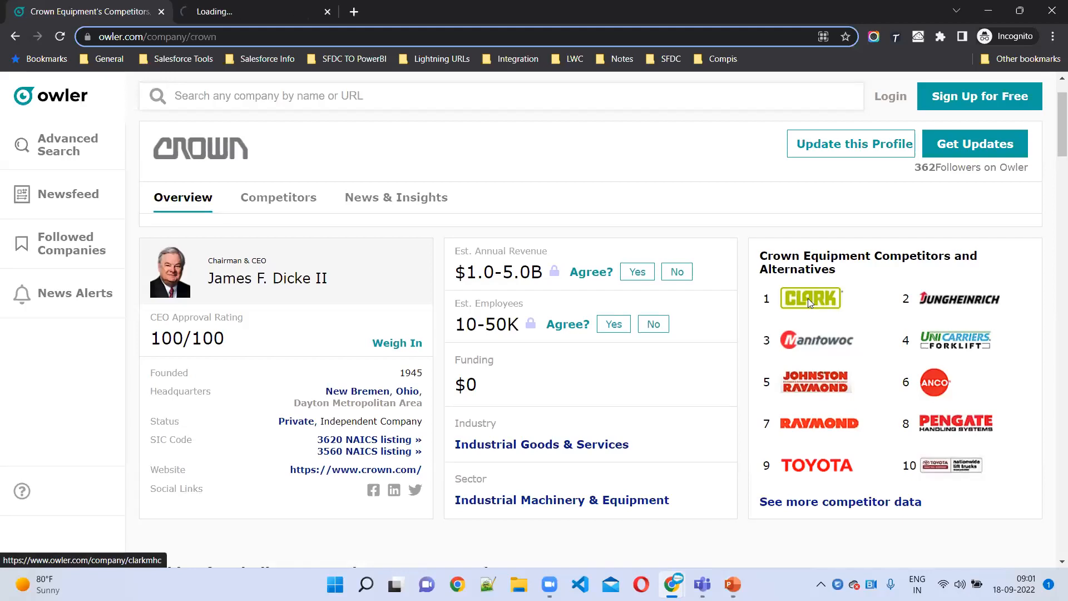
click(239, 11)
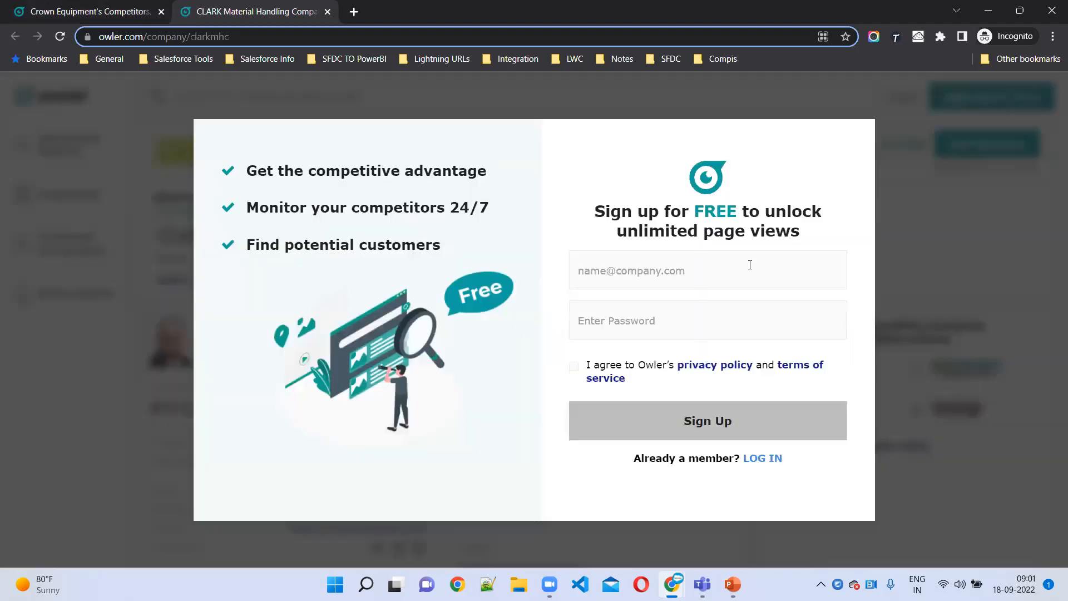
click(135, 6)
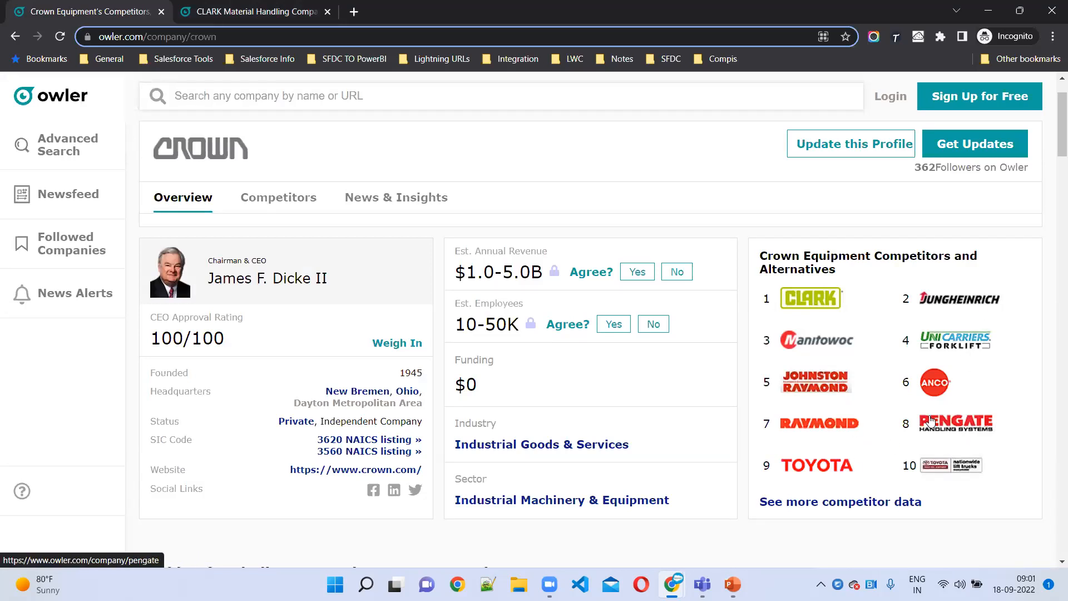
Look over the remaining competitors and the similar companies section, and minimize the Incognito window
scroll(892, 469, down, 1)
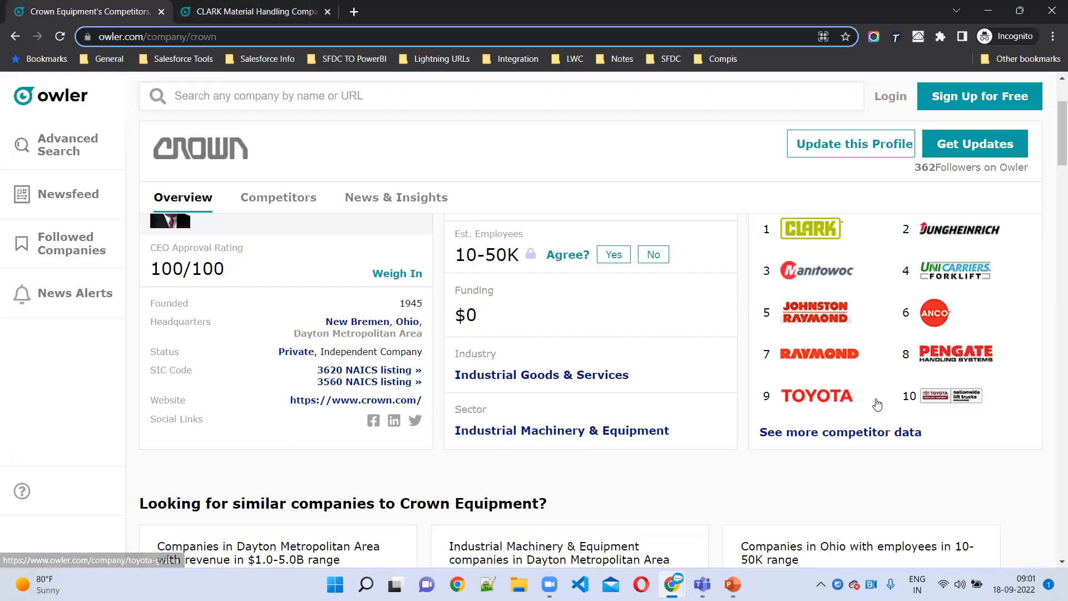
scroll(803, 448, down, 4)
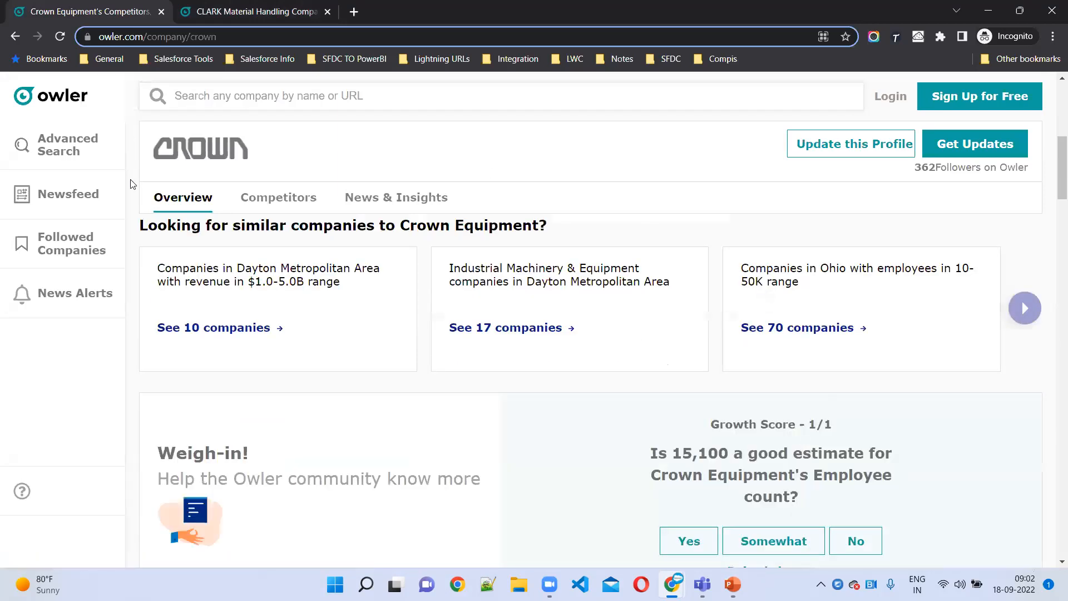
click(987, 13)
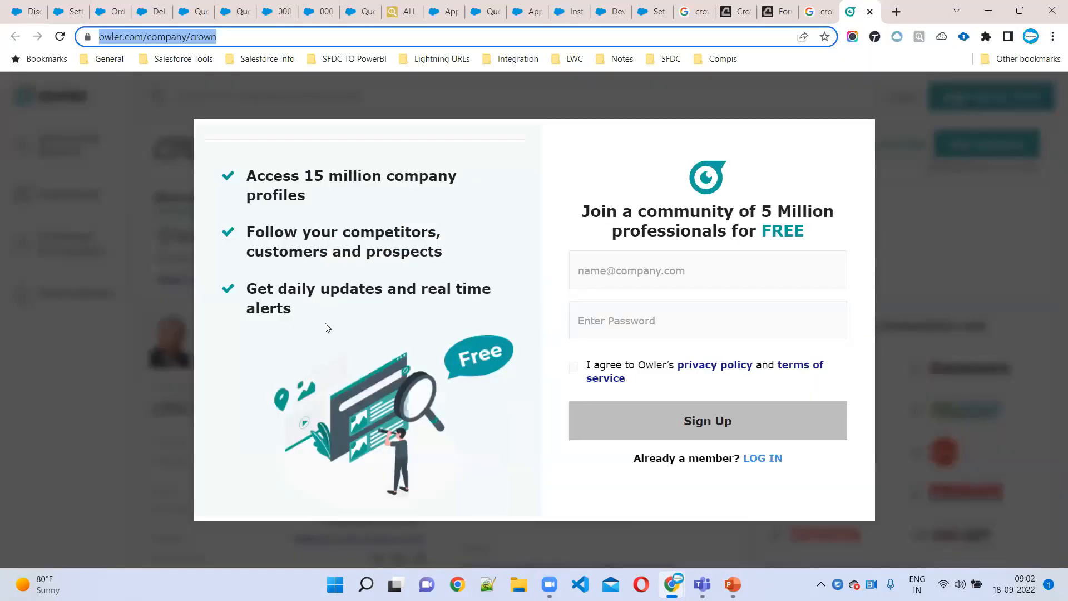
Return to the CPQNotes.vfp notes and add a "ROles:" heading below Projects, with "COnfiguring Products" indented on the line beneath it
drag(695, 11, 650, 11)
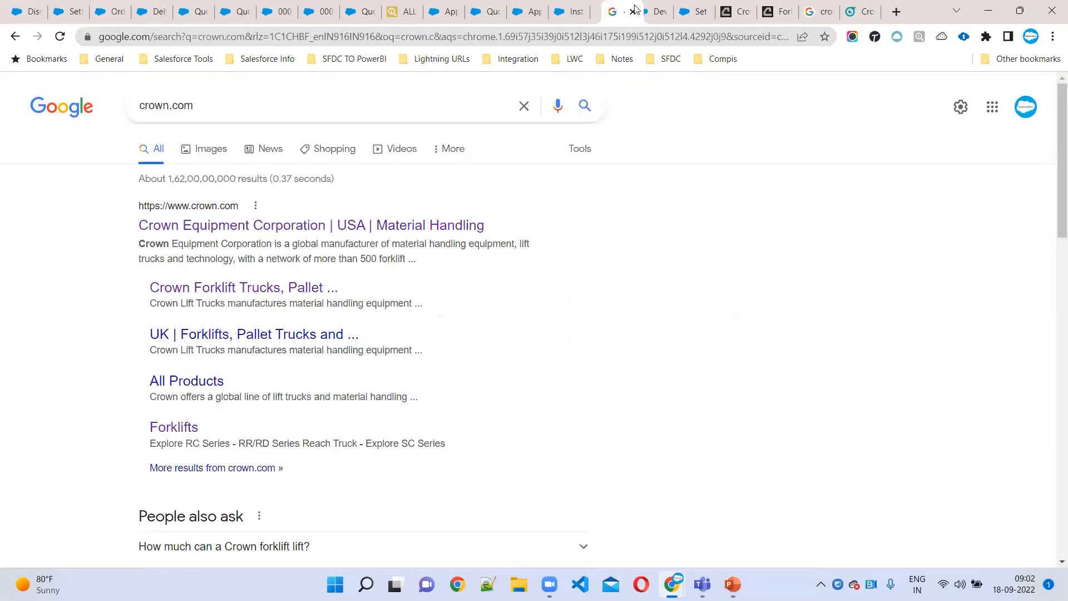
click(615, 12)
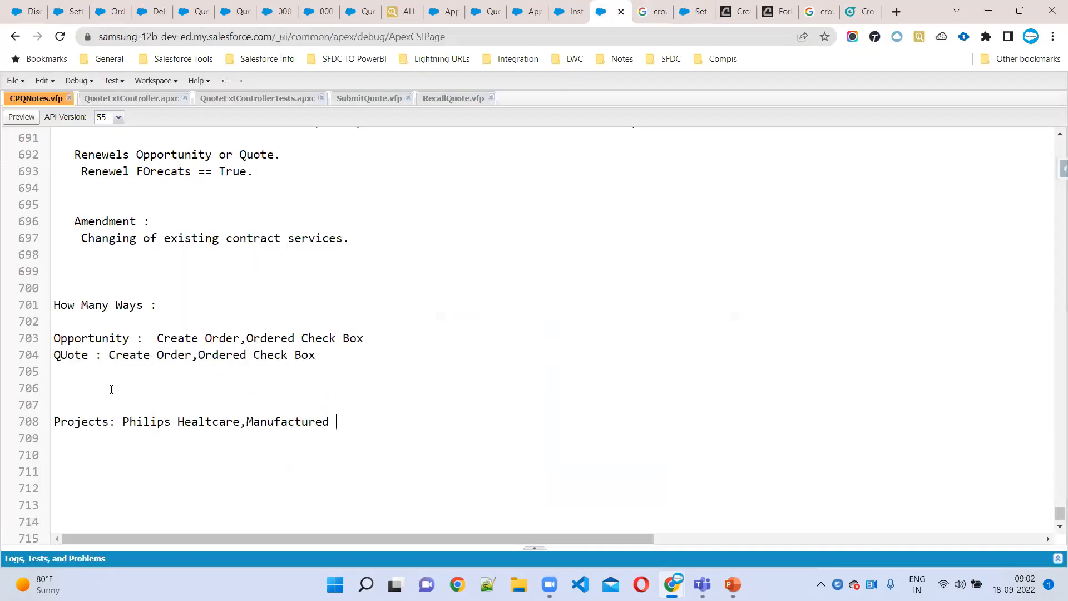
scroll(72, 433, down, 3)
key(BackSpace)
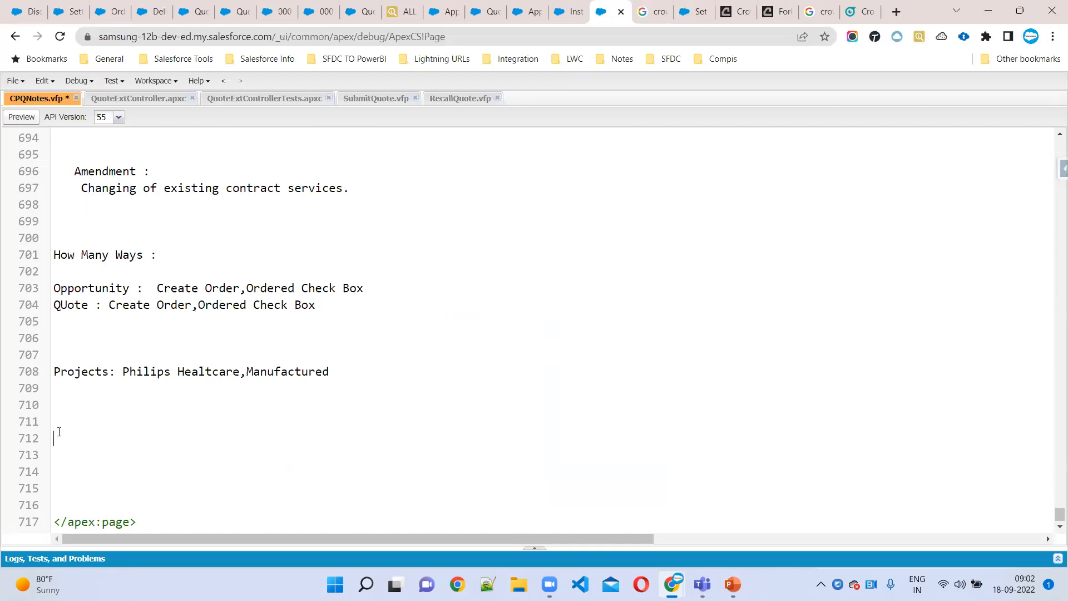
text(ROles:)
key(Return)
key(Tab)
text(COnfiguring Products)
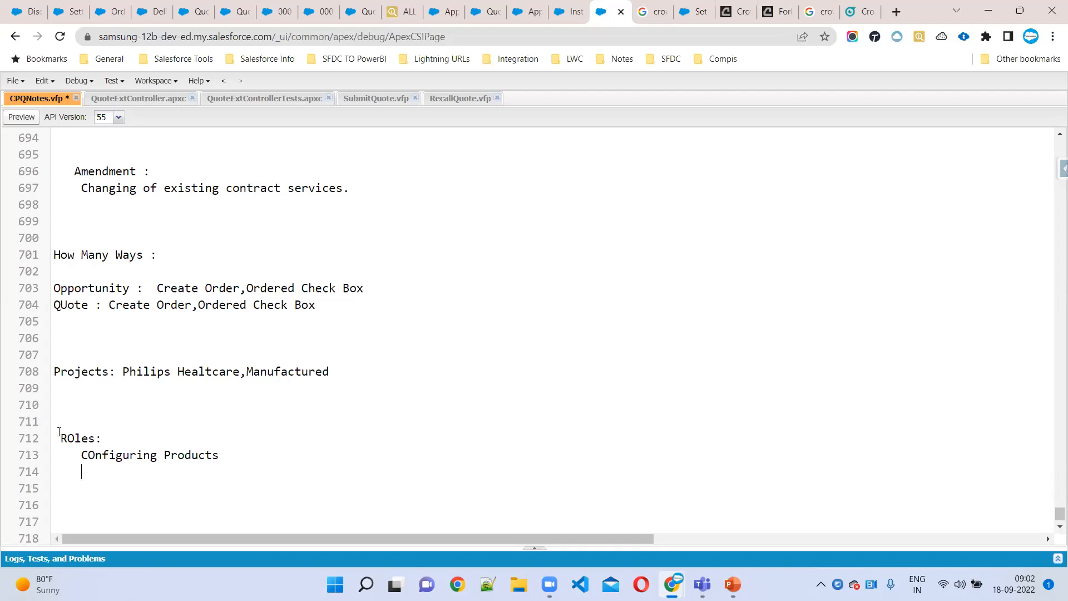
key(ctrl+d)
key(ctrl+d)
text(P)
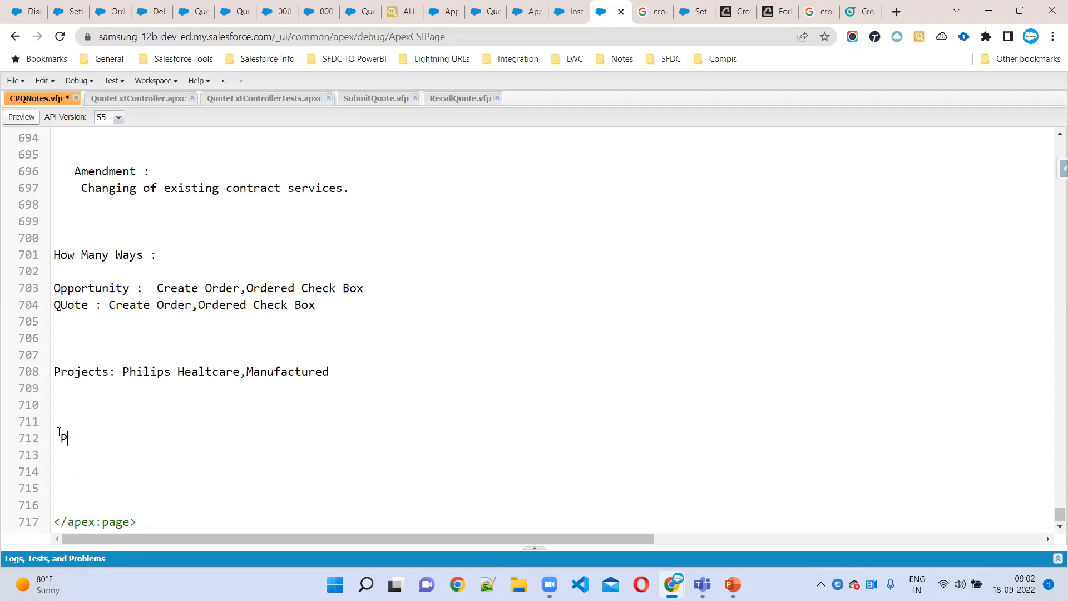
scroll(59, 432, up, 1)
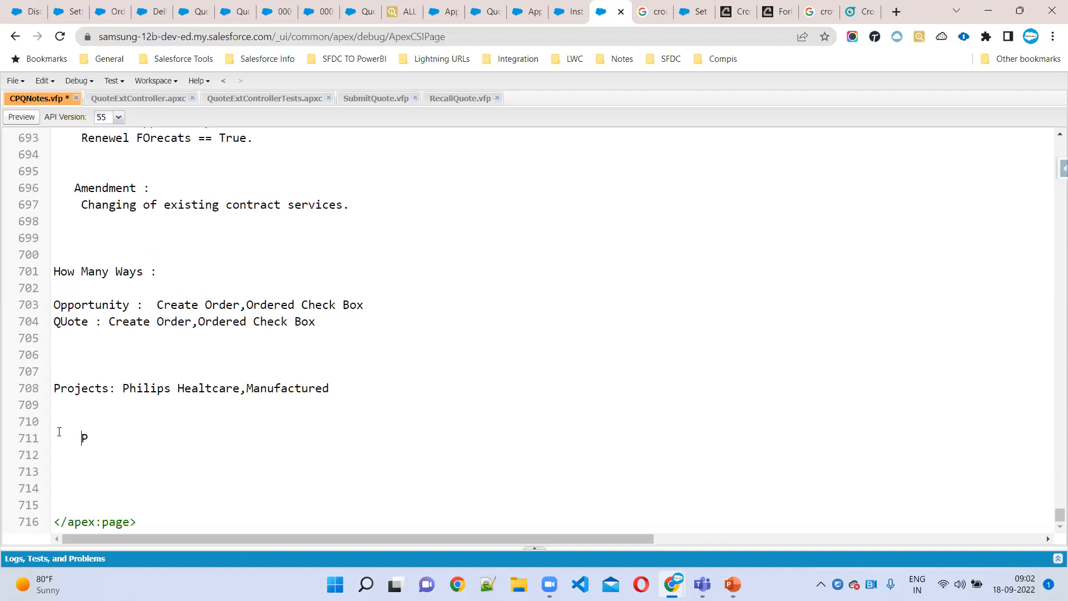
key(ctrl+z)
key(ctrl+z)
Add "Product rules" and "Price Rules" on separate indented lines beneath "COnfiguring Products"
click(59, 432)
drag(59, 432, 104, 487)
click(90, 485)
text(Product rules)
key(Return)
text(Price Rules)
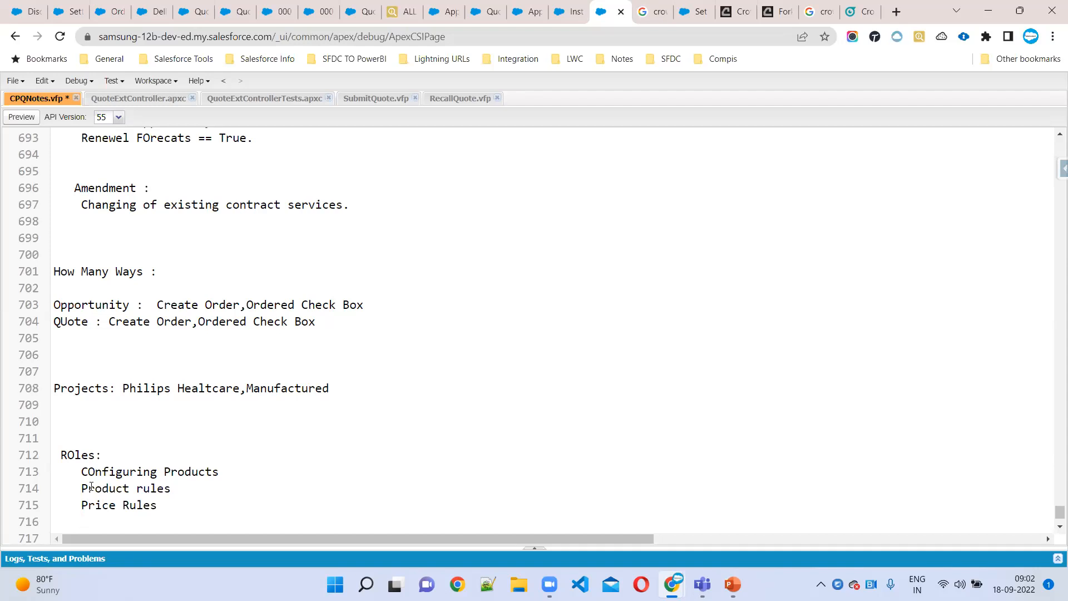
Highlight the ROles block for review, clear the selection and save CPQNotes.vfp
scroll(92, 486, down, 2)
shift+click(7, 358)
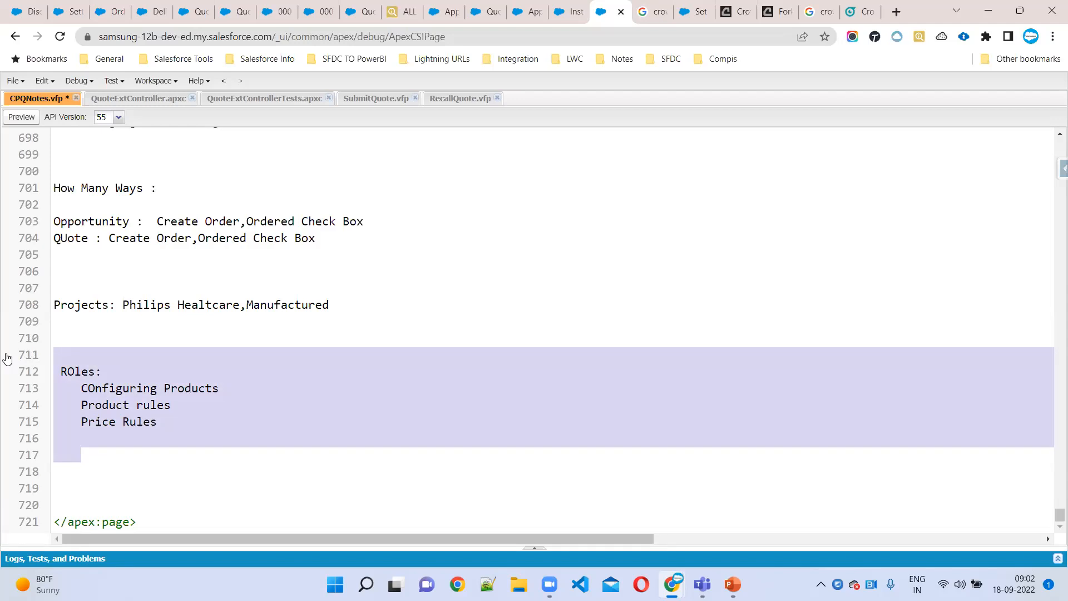
click(290, 453)
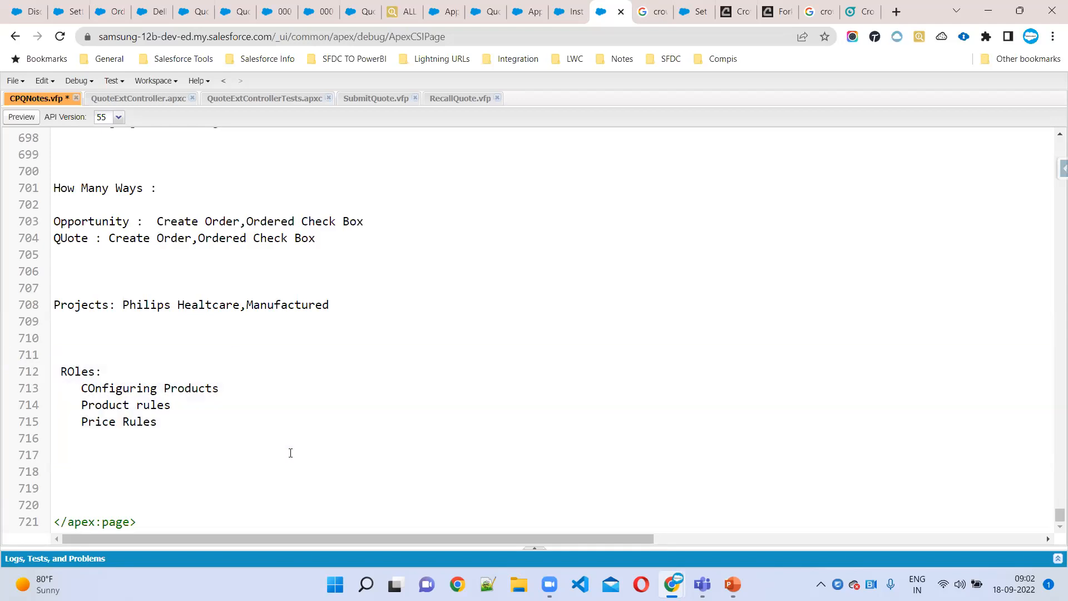
key(ctrl+s)
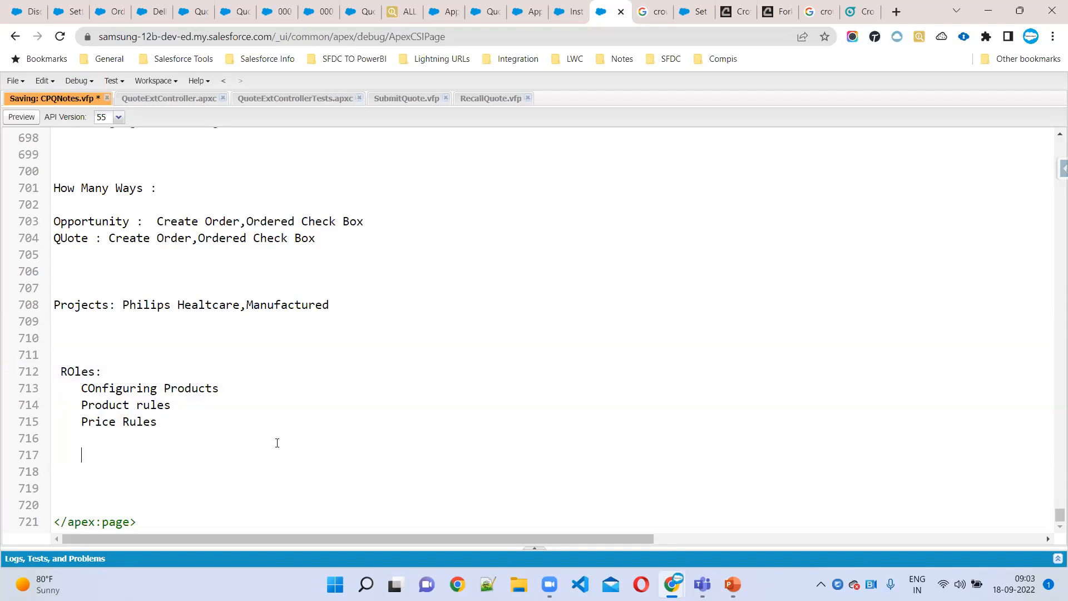